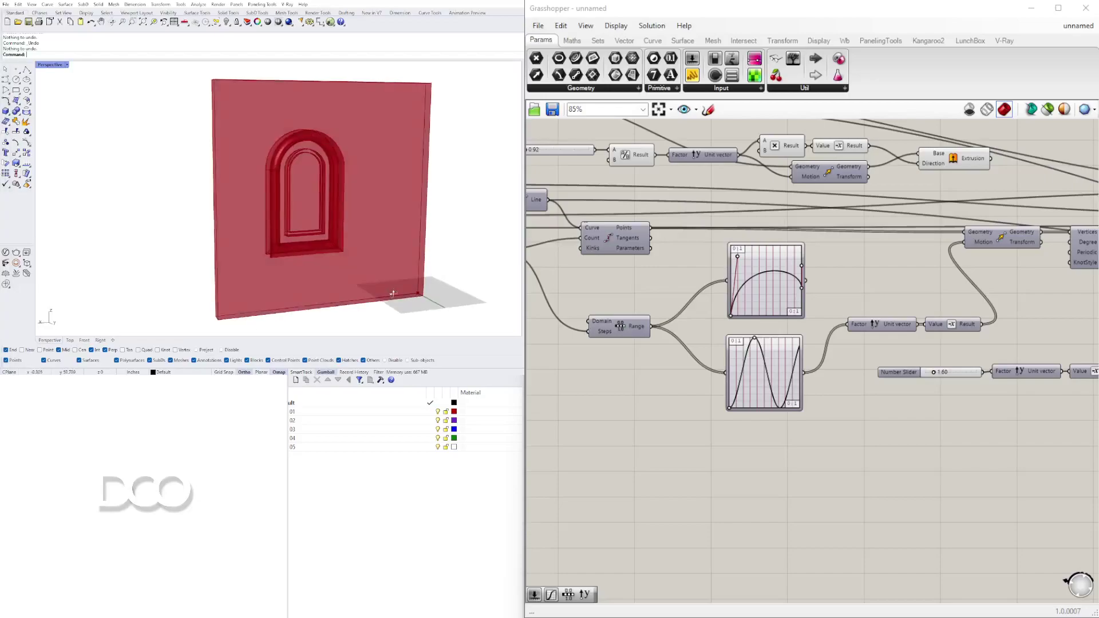
# Examine the finished arched-window wall from several angles and find the wall size and depth sliders in its definition
pyautogui.moveTo(219, 249); pyautogui.dragTo(298, 254, button='right')
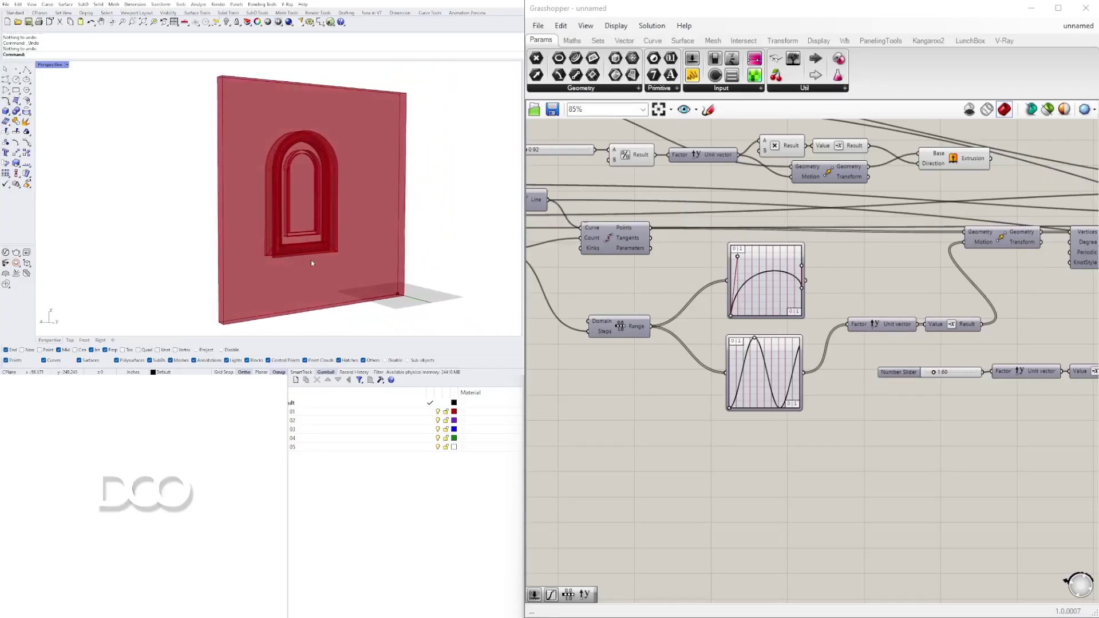
pyautogui.moveTo(232, 282)
pyautogui.mouseDown(button='right')
pyautogui.moveTo(348, 276)
pyautogui.moveTo(236, 272)
pyautogui.moveTo(237, 286)
pyautogui.mouseUp(button='right')
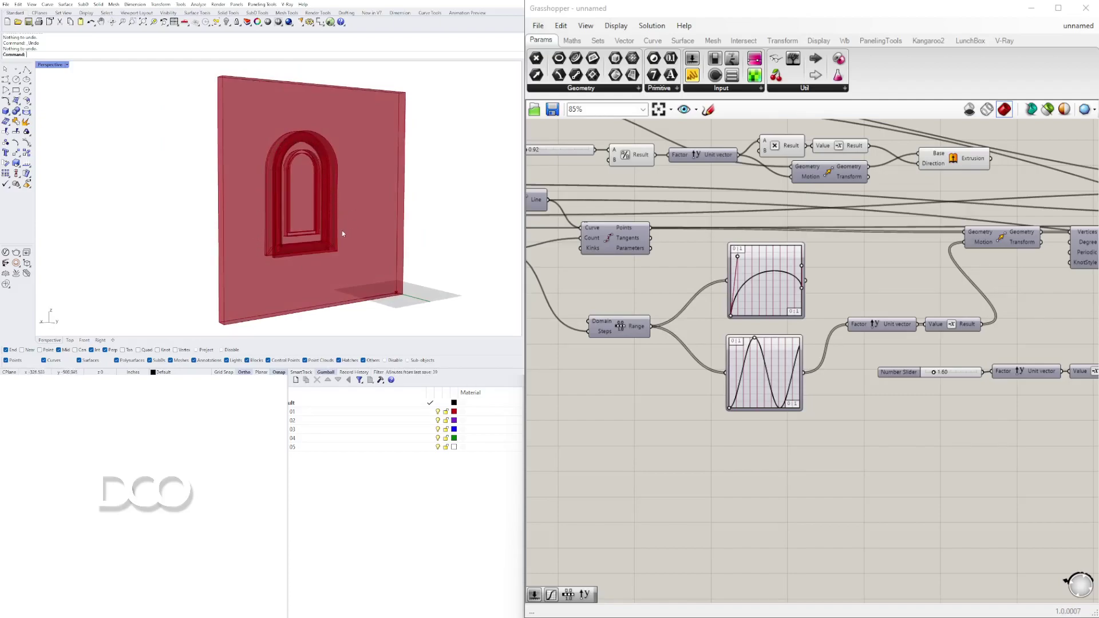
pyautogui.moveTo(339, 262); pyautogui.dragTo(282, 251, button='right')
pyautogui.scroll(1, 282, 251)
pyautogui.scroll(2, 275, 248)
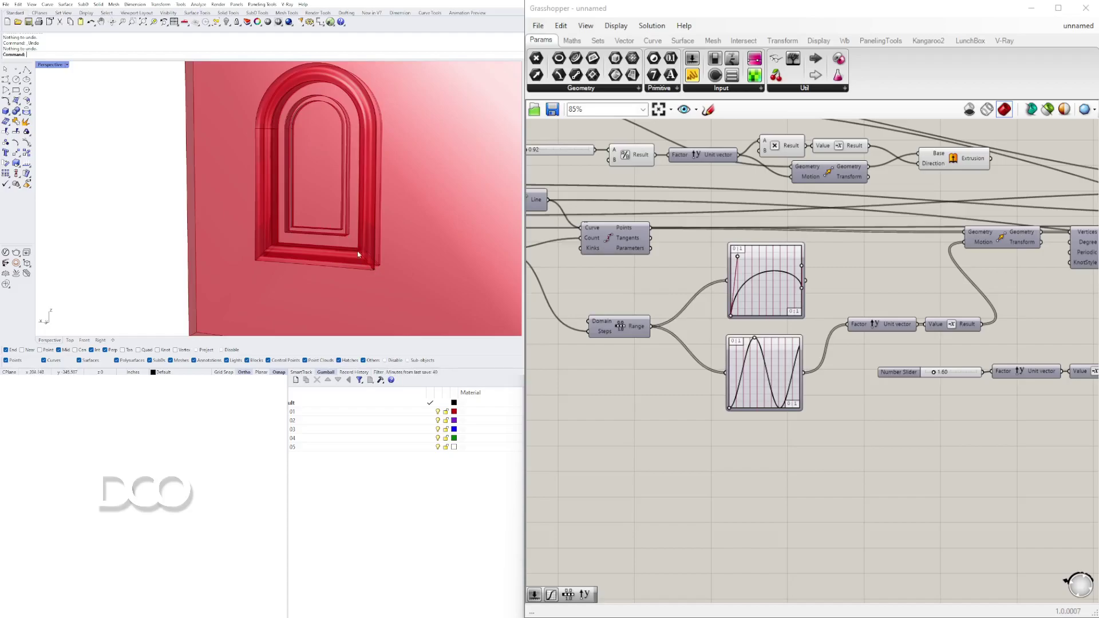
pyautogui.scroll(-6, 916, 400)
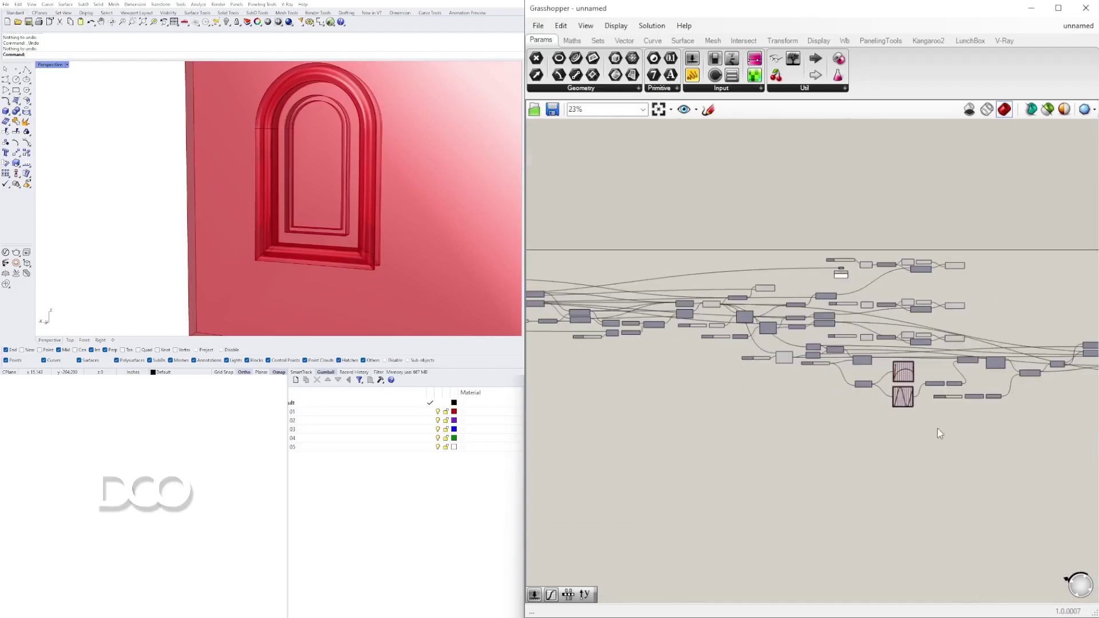
pyautogui.scroll(5, 745, 343)
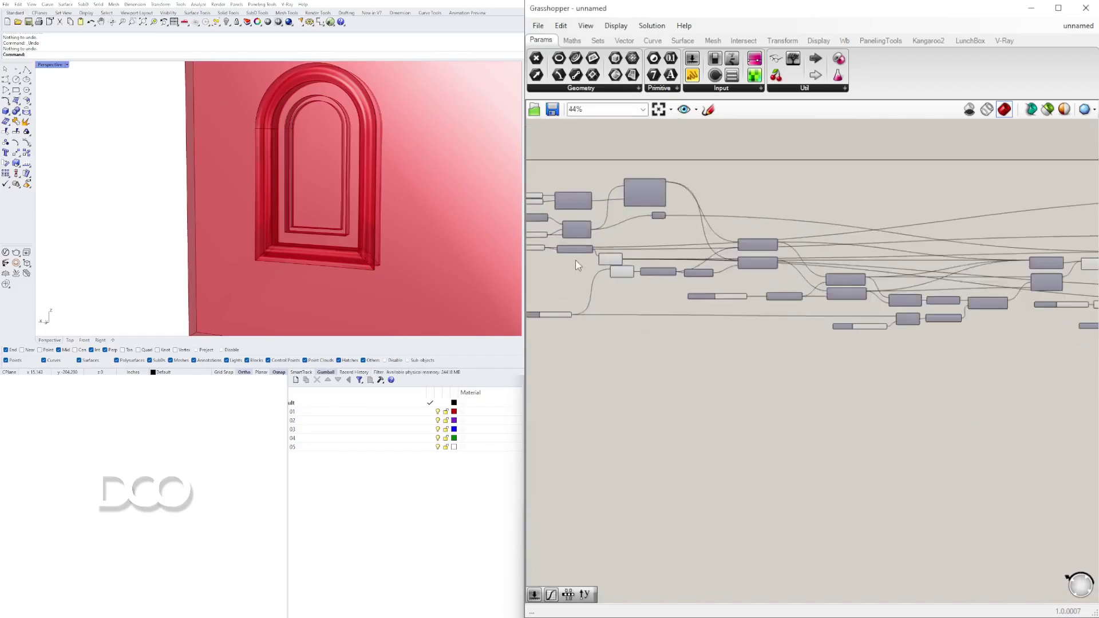
pyautogui.scroll(3, 701, 310)
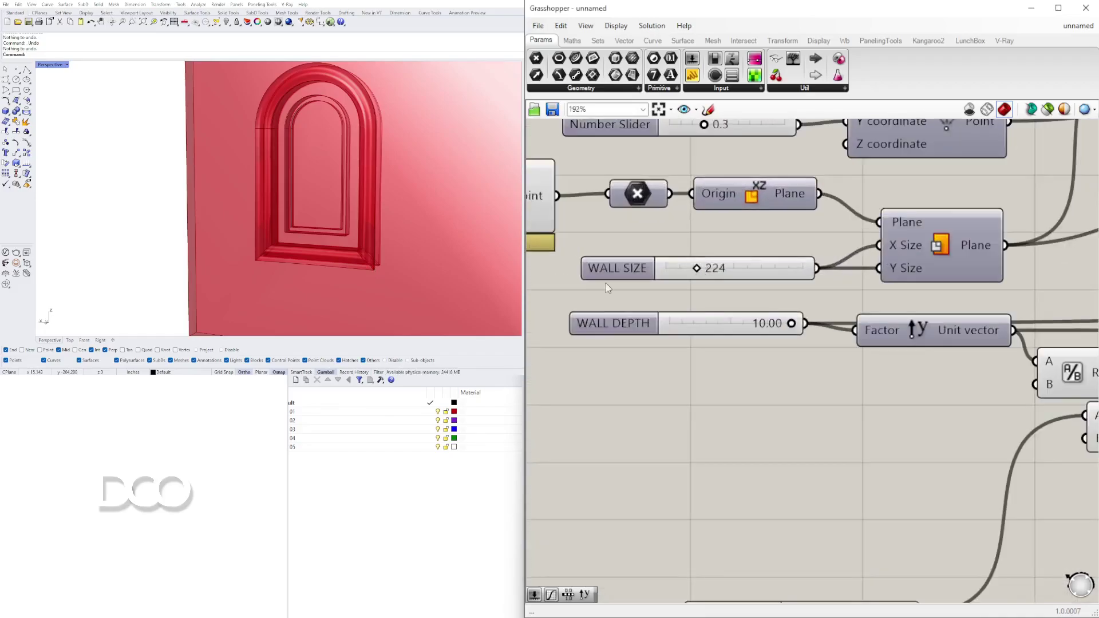
pyautogui.scroll(-5, 368, 205)
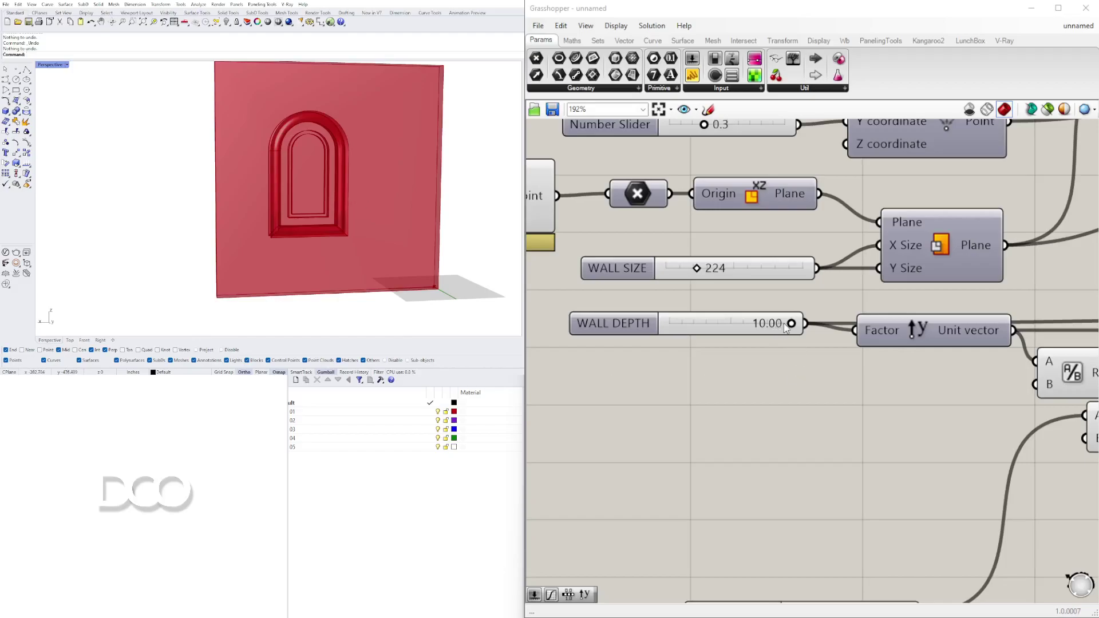
# Set the WALL DEPTH slider to 10.00 and increase the WINDOW SIZE slider to enlarge the arched opening
pyautogui.moveTo(792, 323); pyautogui.dragTo(819, 306)
pyautogui.scroll(-3, 795, 348)
pyautogui.moveTo(815, 453); pyautogui.dragTo(723, 376, button='right')
pyautogui.scroll(3, 724, 376)
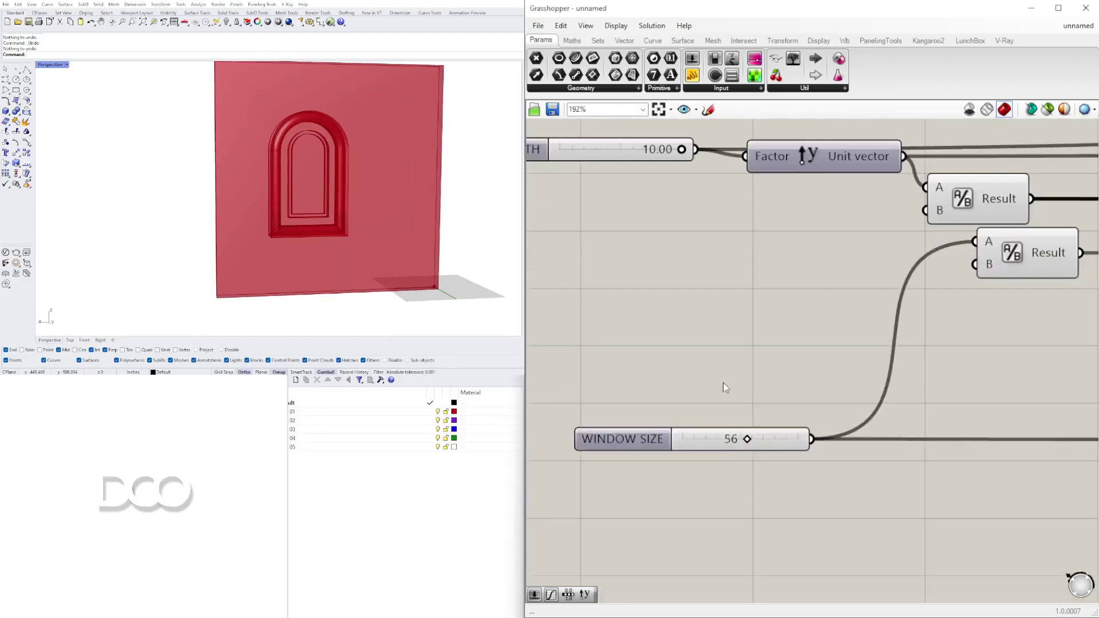
pyautogui.moveTo(643, 430); pyautogui.dragTo(713, 340)
pyautogui.moveTo(816, 350)
pyautogui.mouseDown()
pyautogui.moveTo(871, 348)
pyautogui.moveTo(813, 350)
pyautogui.moveTo(828, 350)
pyautogui.mouseUp()
# Set the WINDOW HEIGHT slider to 85 to make the arched window taller
pyautogui.scroll(-3, 744, 366)
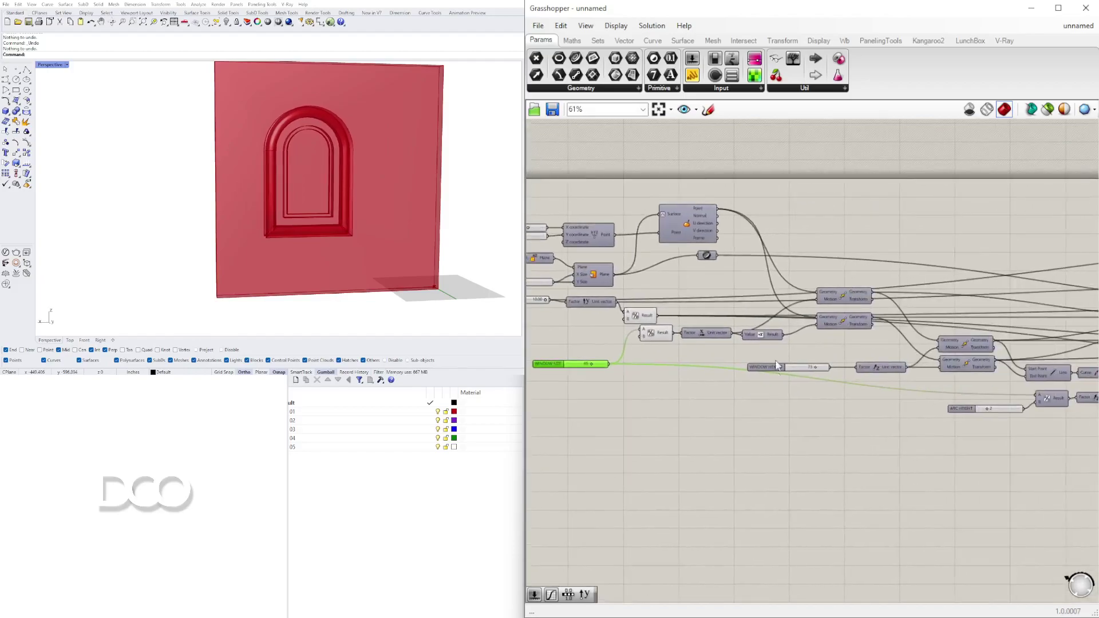
pyautogui.scroll(2, 734, 374)
pyautogui.moveTo(713, 406); pyautogui.dragTo(701, 373)
pyautogui.scroll(3, 816, 367)
pyautogui.moveTo(815, 372); pyautogui.dragTo(840, 373)
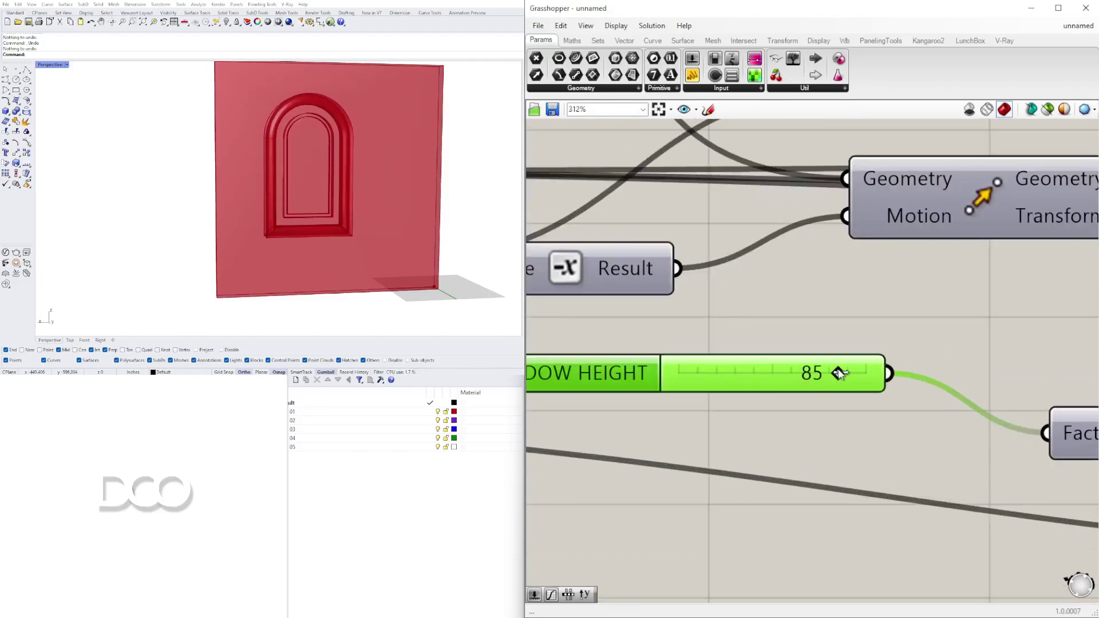
# Set the ARC HEIGHT slider to 2
pyautogui.scroll(-4, 831, 306)
pyautogui.scroll(-2, 830, 304)
pyautogui.moveTo(1048, 367); pyautogui.dragTo(727, 355, button='right')
pyautogui.scroll(4, 755, 395)
pyautogui.moveTo(762, 414)
pyautogui.mouseDown()
pyautogui.moveTo(709, 416)
pyautogui.moveTo(798, 418)
pyautogui.moveTo(739, 418)
pyautogui.moveTo(756, 417)
pyautogui.mouseUp()
pyautogui.scroll(4, 770, 411)
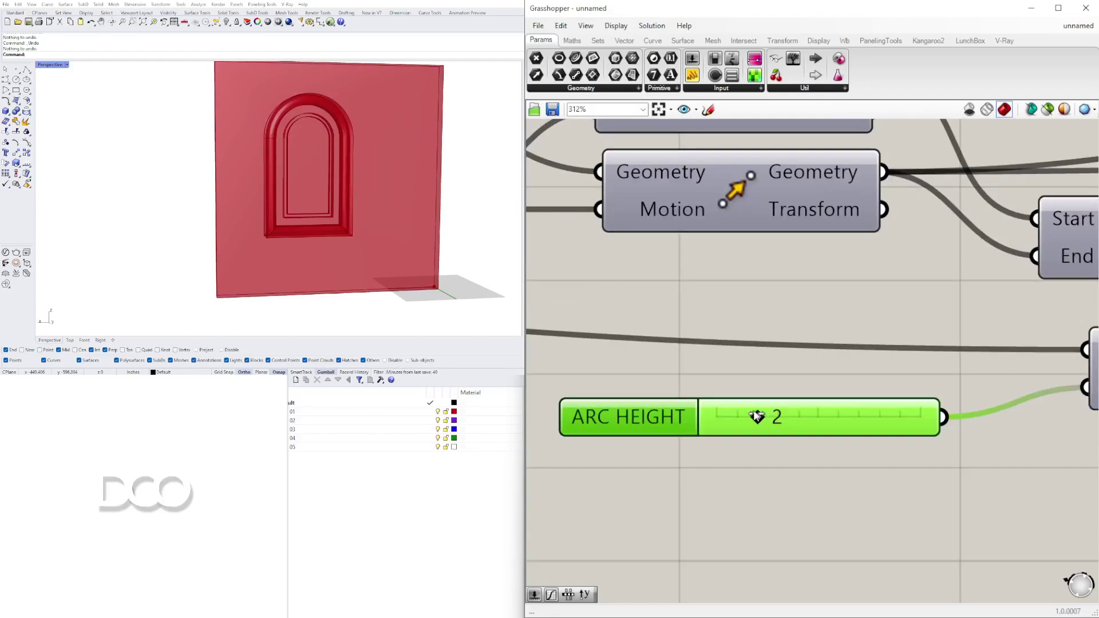
# Adjust the number slider that drives the first negative offset of the joined window curve
pyautogui.scroll(-7, 774, 348)
pyautogui.moveTo(919, 347); pyautogui.dragTo(666, 374, button='right')
pyautogui.scroll(-2, 806, 357)
pyautogui.moveTo(959, 351); pyautogui.dragTo(748, 367, button='right')
pyautogui.scroll(4, 748, 366)
pyautogui.click(691, 365)
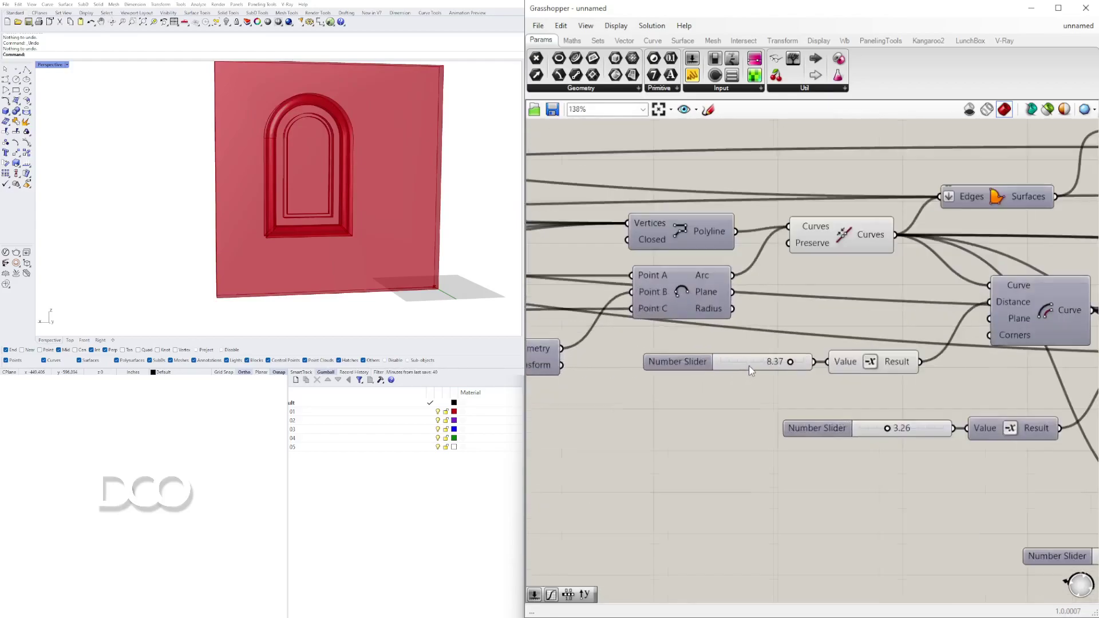
pyautogui.scroll(4, 761, 376)
pyautogui.moveTo(719, 376)
pyautogui.mouseDown()
pyautogui.moveTo(609, 382)
pyautogui.moveTo(705, 376)
pyautogui.mouseUp()
pyautogui.scroll(-3, 722, 383)
# Set the number slider that drives the second inward curve offset to 4.51
pyautogui.moveTo(746, 395); pyautogui.dragTo(716, 327, button='right')
pyautogui.scroll(-1, 716, 327)
pyautogui.moveTo(764, 360); pyautogui.dragTo(719, 379)
pyautogui.scroll(7, 787, 368)
pyautogui.scroll(-5, 811, 379)
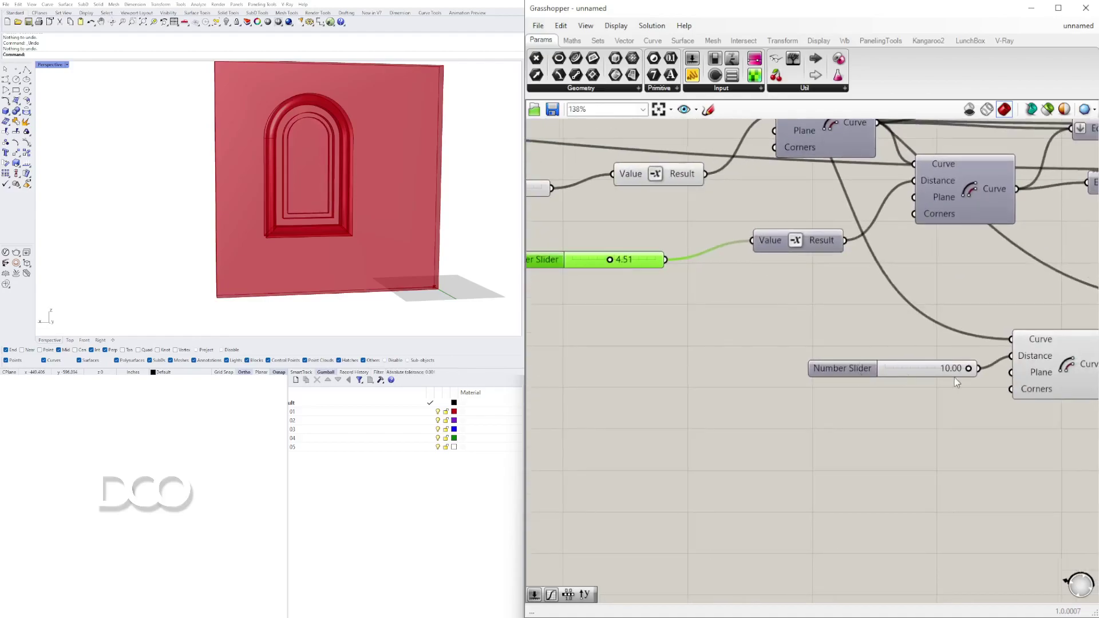
# Set the slider feeding the third curve offset to 10.00 and move it farther from the offset component
pyautogui.scroll(5, 959, 382)
pyautogui.moveTo(820, 346); pyautogui.dragTo(902, 328)
pyautogui.scroll(-6, 742, 362)
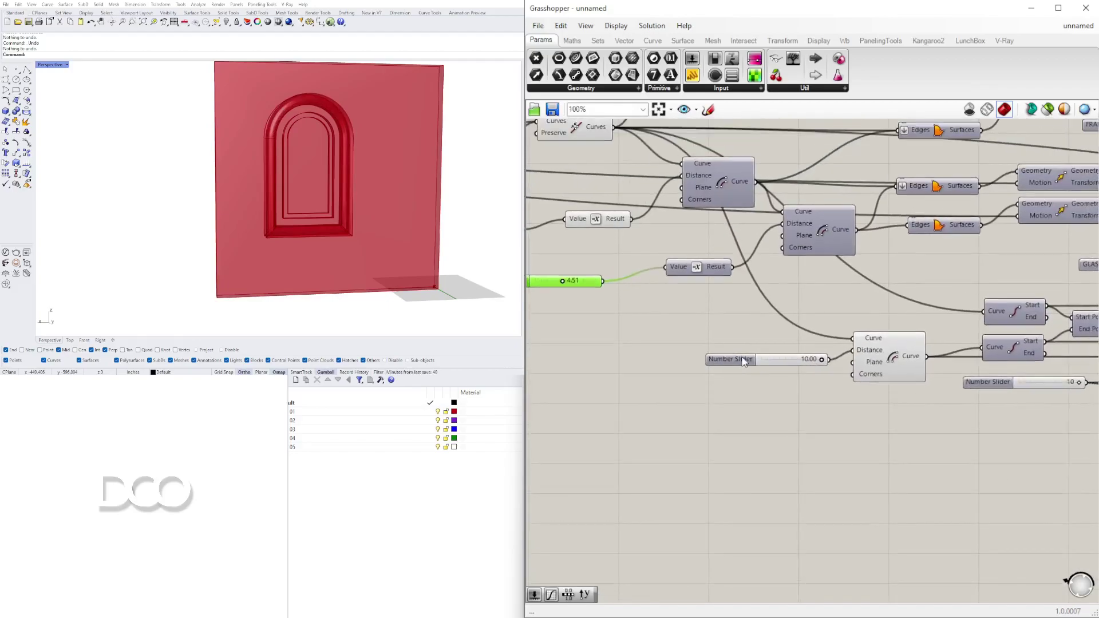
pyautogui.moveTo(742, 362); pyautogui.dragTo(696, 367)
# Set the slider feeding the curve division count and the range steps to 10
pyautogui.scroll(-5, 859, 324)
pyautogui.moveTo(962, 325); pyautogui.dragTo(771, 359, button='right')
pyautogui.scroll(9, 771, 358)
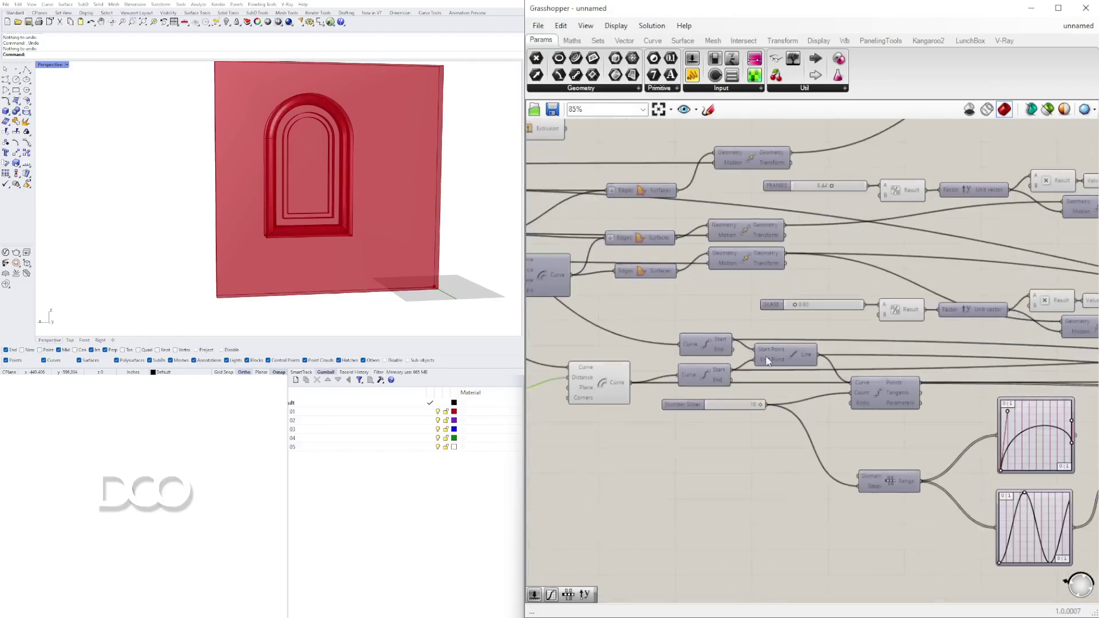
pyautogui.moveTo(684, 418); pyautogui.dragTo(672, 471)
pyautogui.scroll(3, 815, 474)
pyautogui.moveTo(858, 464); pyautogui.dragTo(895, 453)
pyautogui.scroll(-7, 911, 447)
pyautogui.moveTo(932, 433); pyautogui.dragTo(825, 378, button='right')
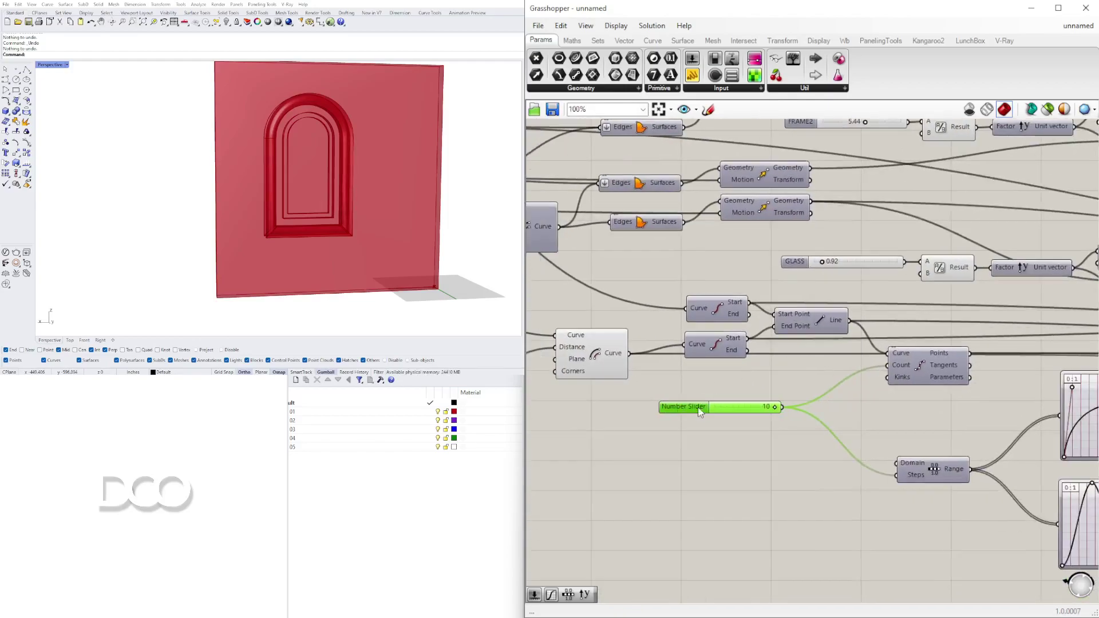
# Review the graph mappers and adjust the depth slider that feeds the frame extrusion
pyautogui.scroll(-2, 957, 428)
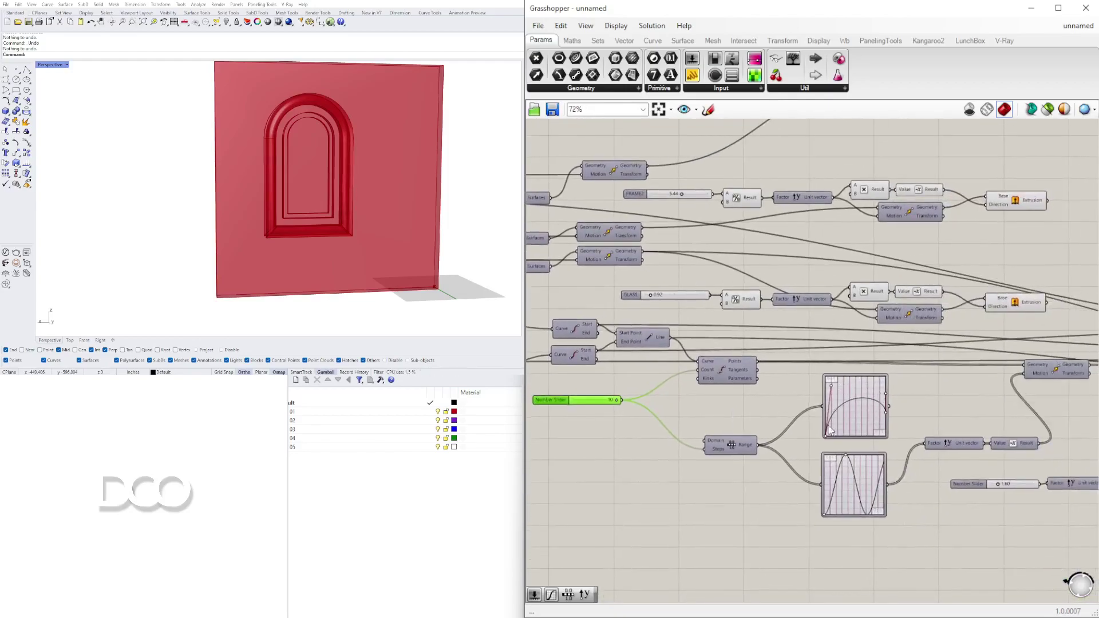
pyautogui.moveTo(965, 303); pyautogui.dragTo(906, 408, button='right')
pyautogui.scroll(-1, 906, 407)
pyautogui.scroll(3, 730, 246)
pyautogui.moveTo(625, 188); pyautogui.dragTo(655, 216, button='right')
pyautogui.scroll(4, 655, 216)
pyautogui.scroll(1, 655, 215)
pyautogui.moveTo(693, 208); pyautogui.dragTo(726, 209)
# Select the three frame and glass extrusion components to identify their geometry in the model, and follow the definition to its end
pyautogui.scroll(-3, 761, 272)
pyautogui.moveTo(1051, 327); pyautogui.dragTo(721, 236, button='right')
pyautogui.scroll(-3, 721, 236)
pyautogui.moveTo(930, 344); pyautogui.dragTo(821, 184)
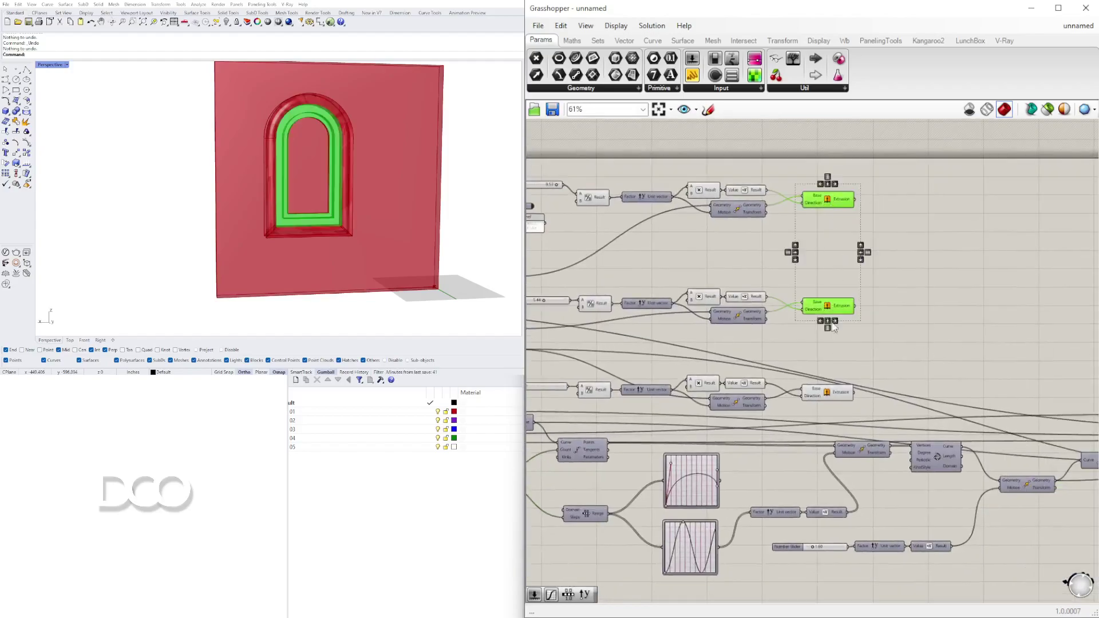
pyautogui.keyDown('shift'); pyautogui.click(828, 397); pyautogui.keyUp('shift')
pyautogui.moveTo(1079, 385); pyautogui.dragTo(888, 289, button='right')
pyautogui.moveTo(1006, 261); pyautogui.dragTo(613, 201, button='right')
# Turn off the preview of the components that feed the final geometry transform at the end of the definition
pyautogui.click(842, 219)
pyautogui.moveTo(796, 364); pyautogui.dragTo(724, 244)
pyautogui.middleClick(747, 245)
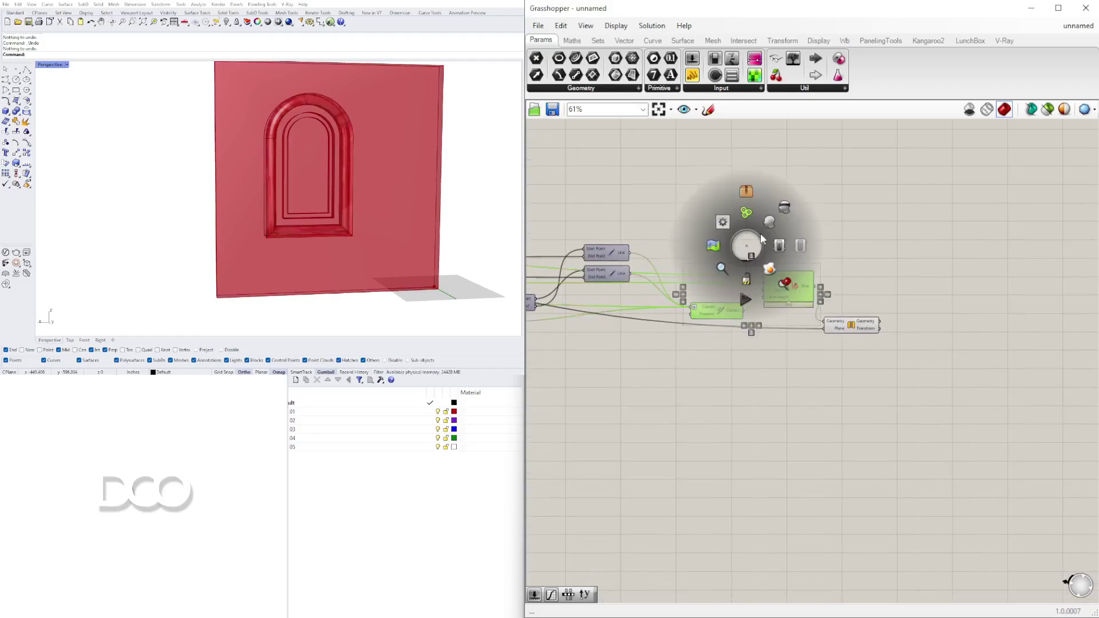
pyautogui.click(786, 210)
pyautogui.moveTo(846, 330); pyautogui.dragTo(872, 264)
pyautogui.click(929, 234)
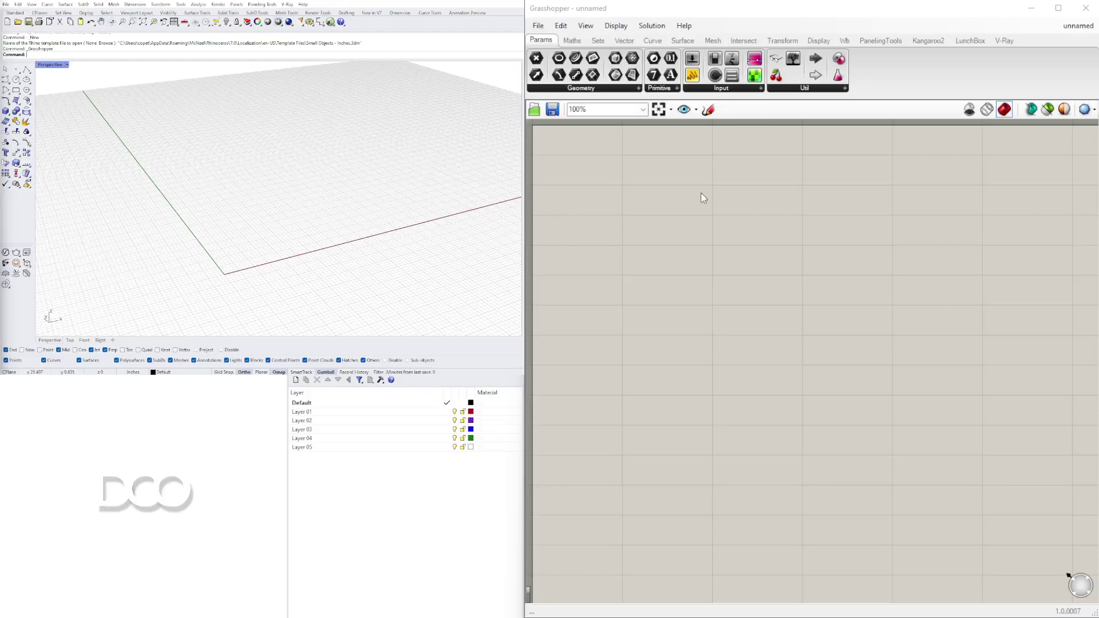
# Add a Construct Point component to the empty canvas
pyautogui.doubleClick(732, 210)
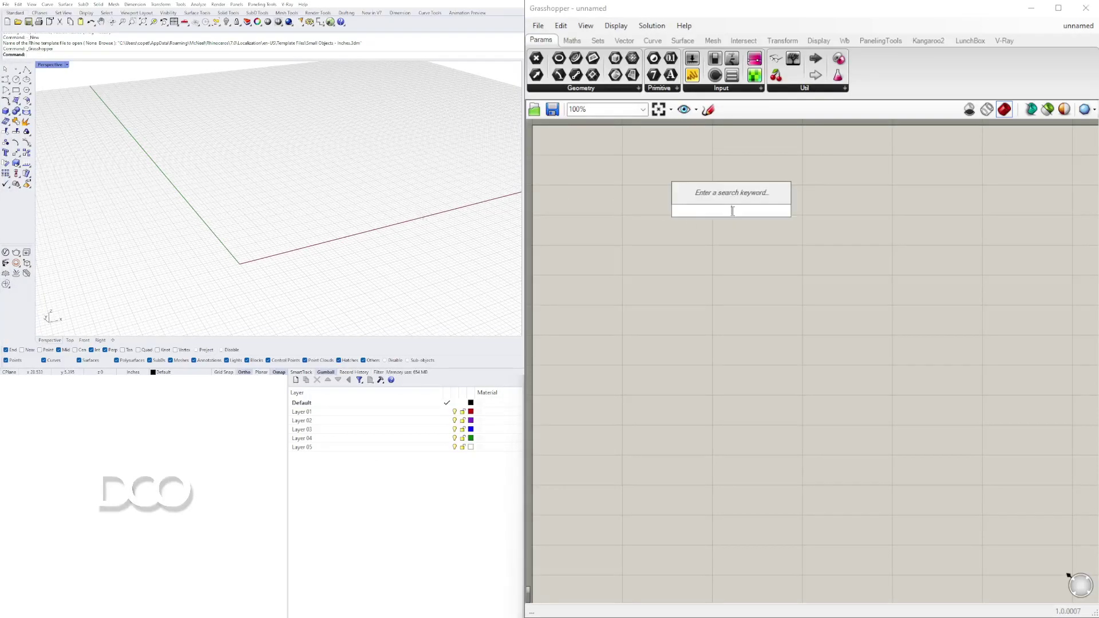
pyautogui.write('contr')
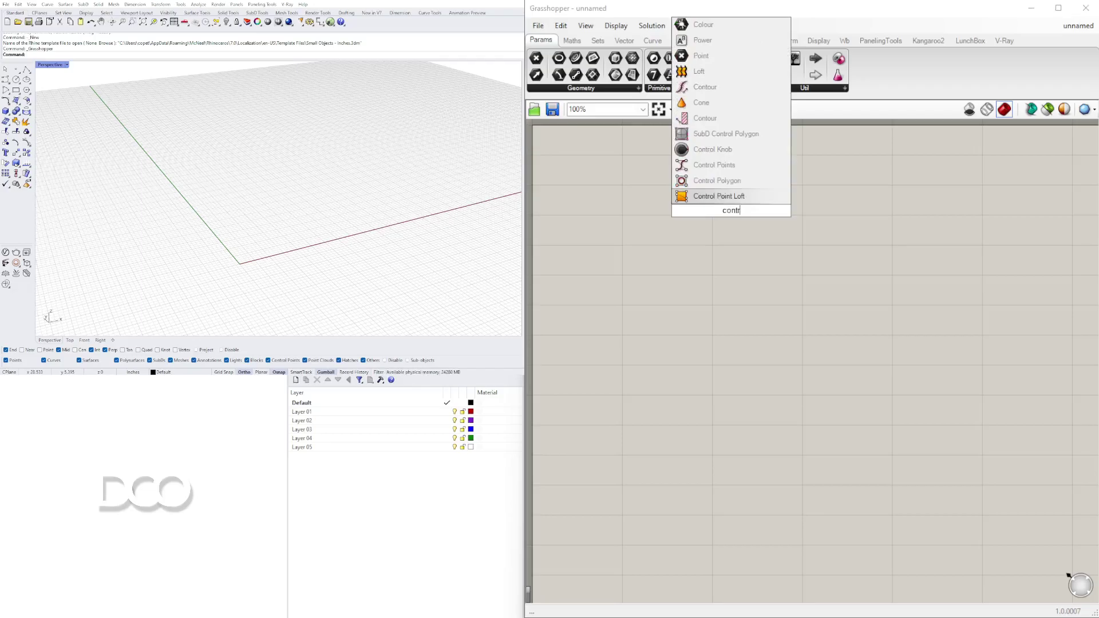
pyautogui.press('BackSpace')
pyautogui.press('BackSpace')
pyautogui.write('struct')
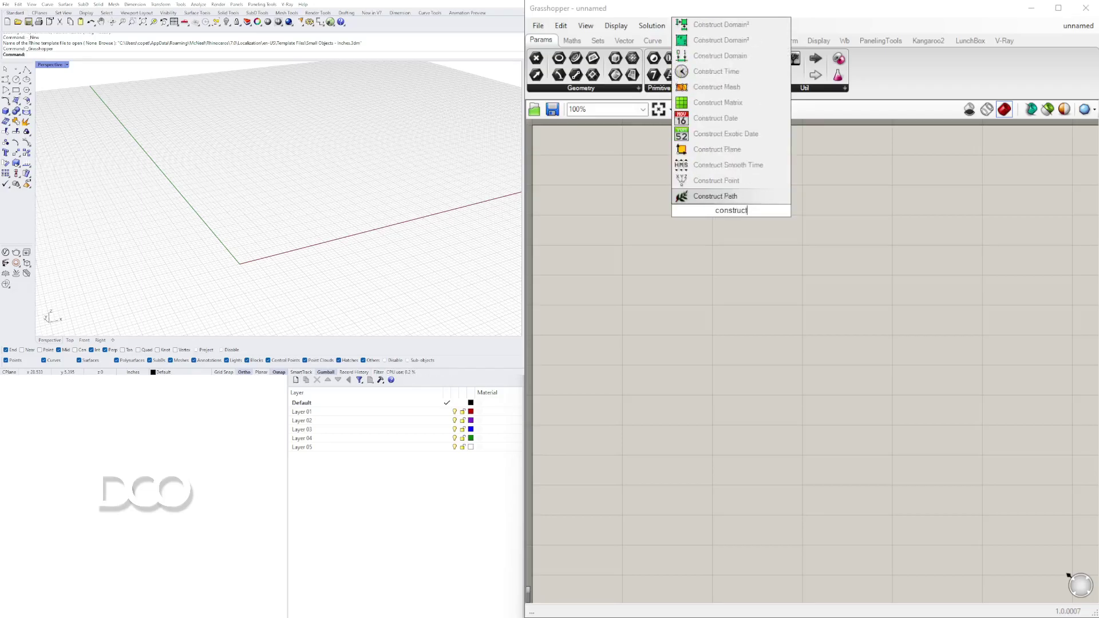
pyautogui.press('Up')
pyautogui.press('Return')
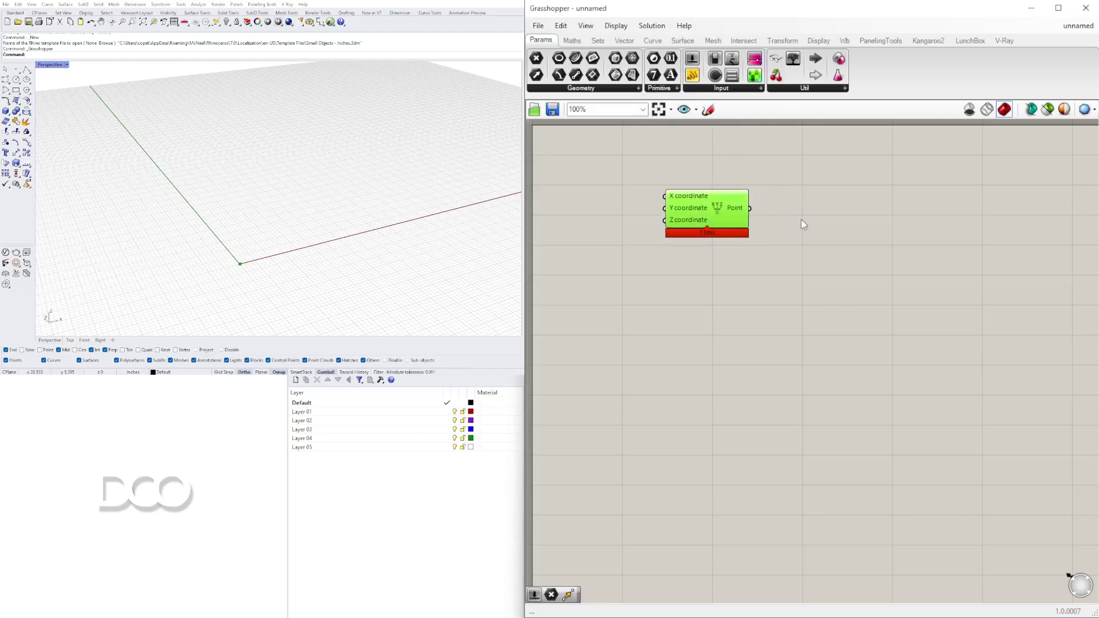
# Add a Point parameter and connect the constructed point to its input
pyautogui.doubleClick(806, 212)
pyautogui.write('point')
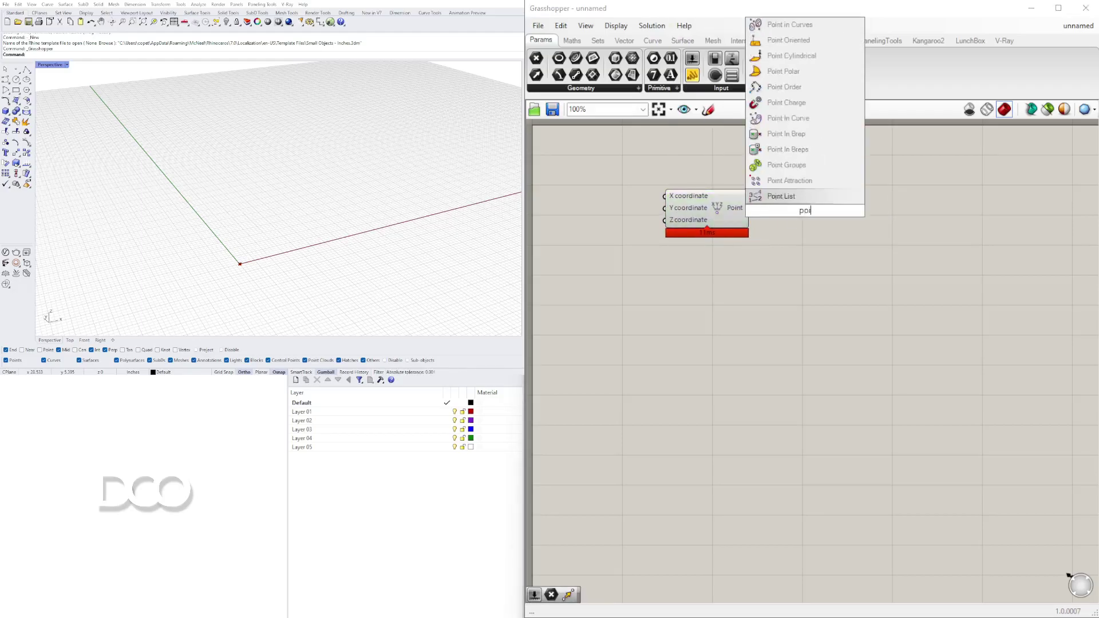
pyautogui.click(779, 197)
pyautogui.moveTo(751, 209); pyautogui.dragTo(812, 226)
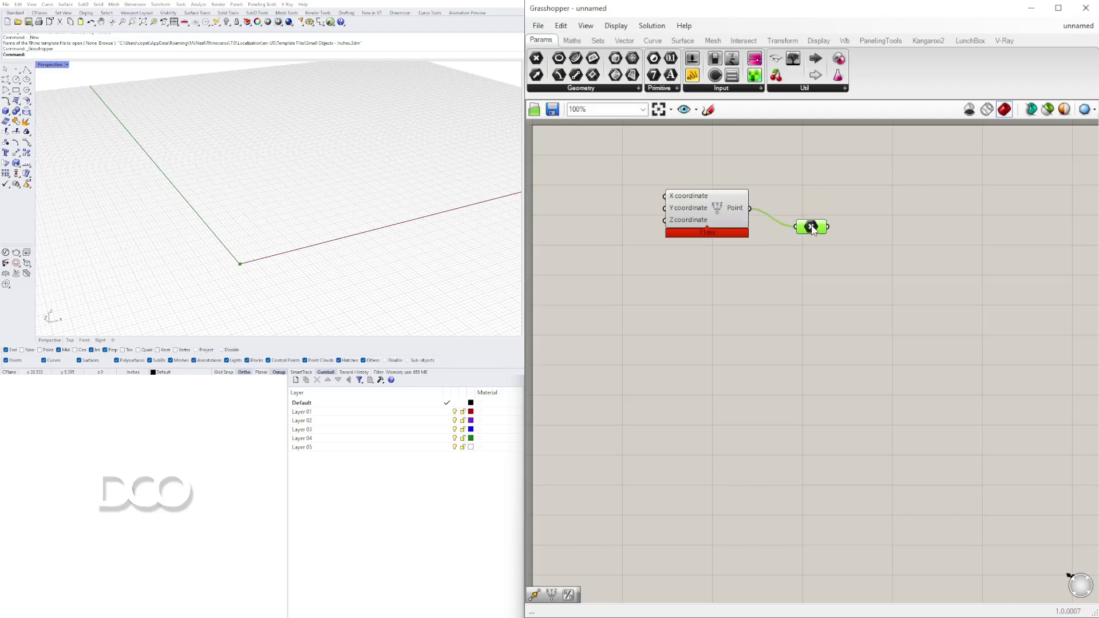
pyautogui.moveTo(289, 259); pyautogui.dragTo(459, 223, button='right')
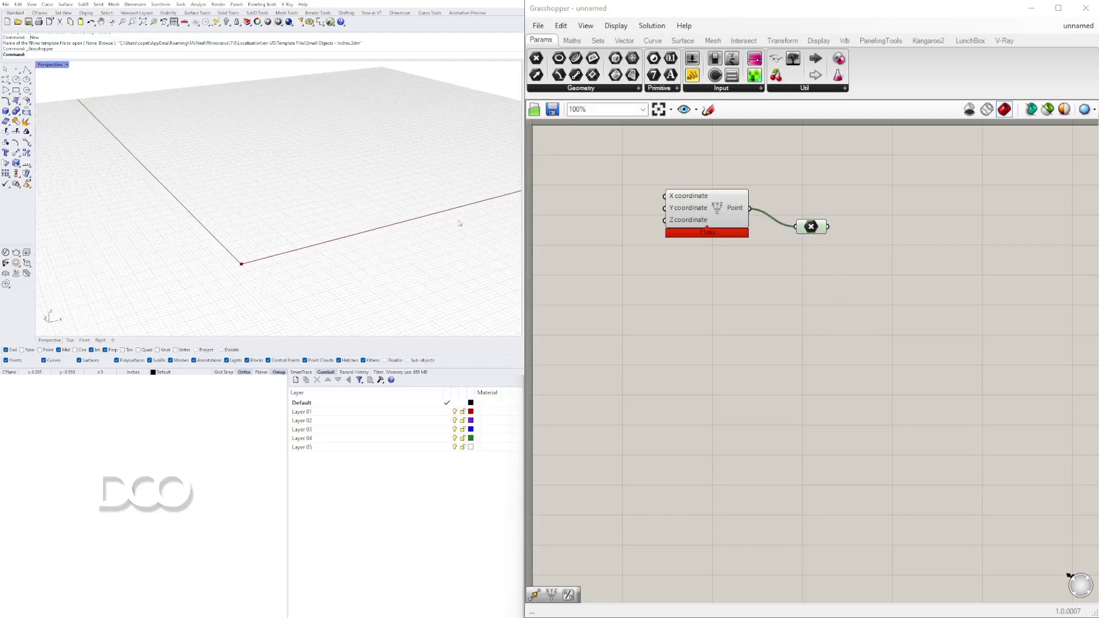
# Add an XZ Plane component that takes its origin from the Point parameter
pyautogui.doubleClick(850, 277)
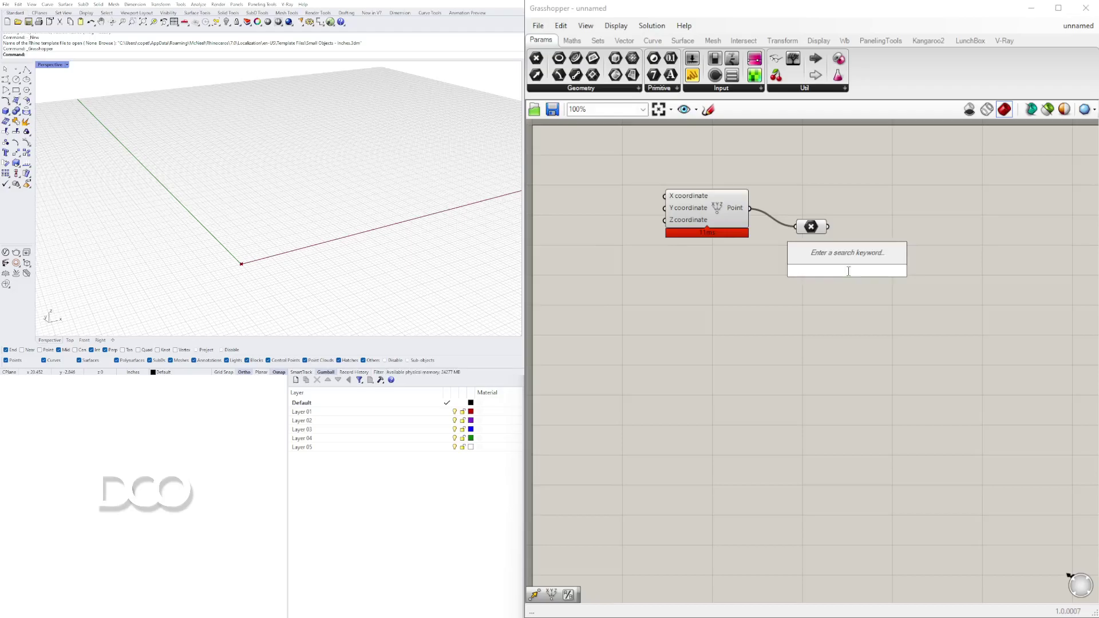
pyautogui.write('xz')
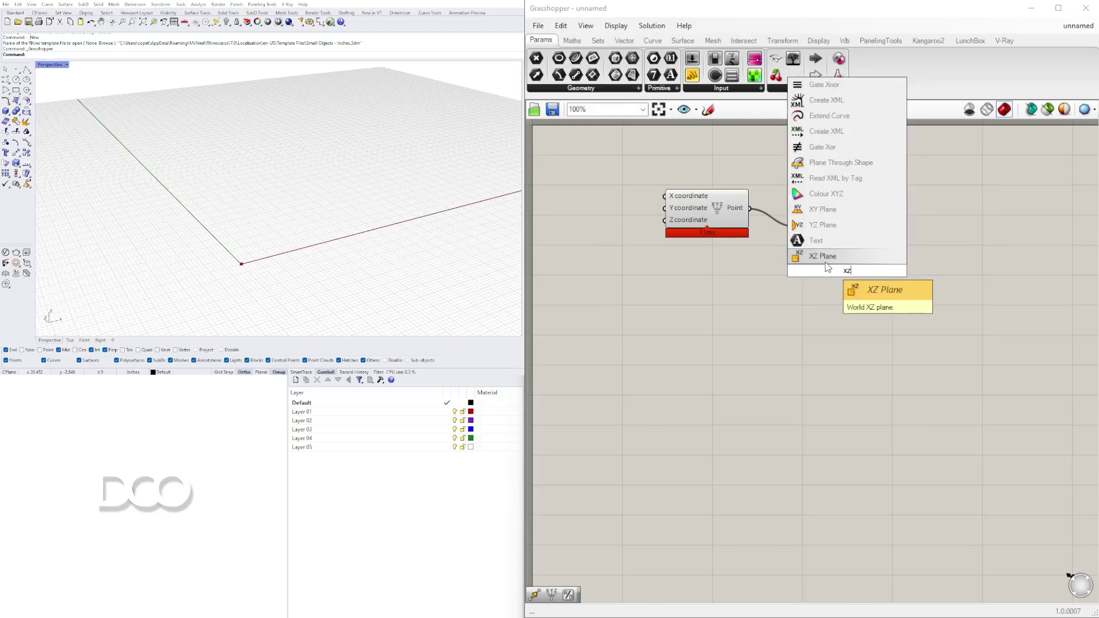
pyautogui.click(824, 259)
pyautogui.moveTo(832, 279); pyautogui.dragTo(945, 249)
pyautogui.click(631, 304)
pyautogui.scroll(-6, 290, 202)
pyautogui.keyDown('shift'); pyautogui.moveTo(291, 204); pyautogui.dragTo(232, 227, button='right'); pyautogui.keyUp('shift')
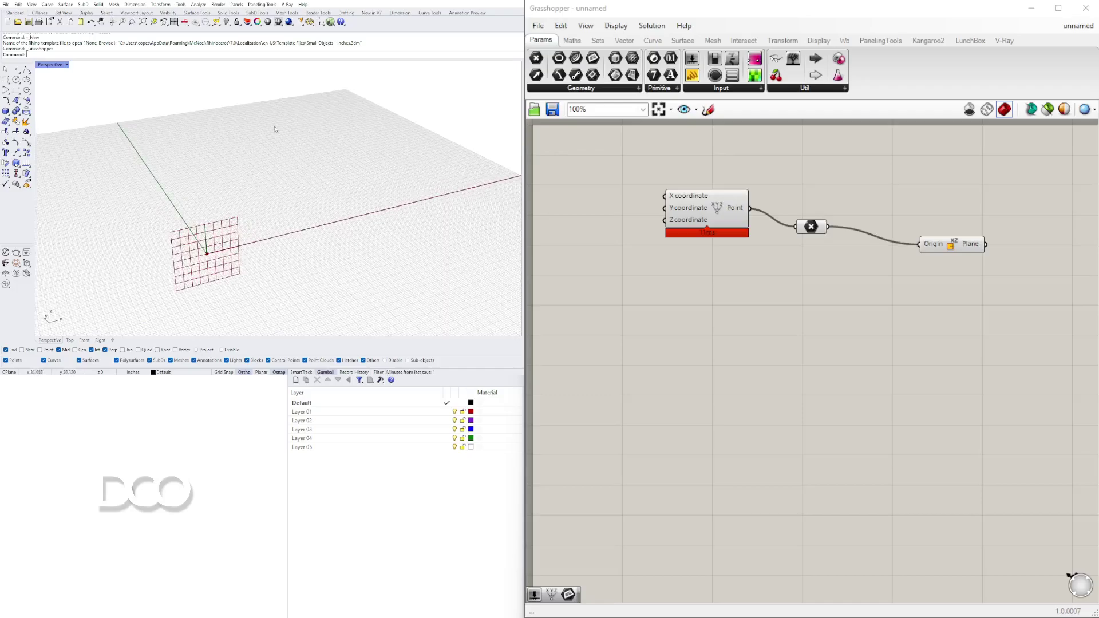
# Add a Plane Surface component beside the XZ Plane component
pyautogui.moveTo(897, 321); pyautogui.dragTo(781, 315, button='right')
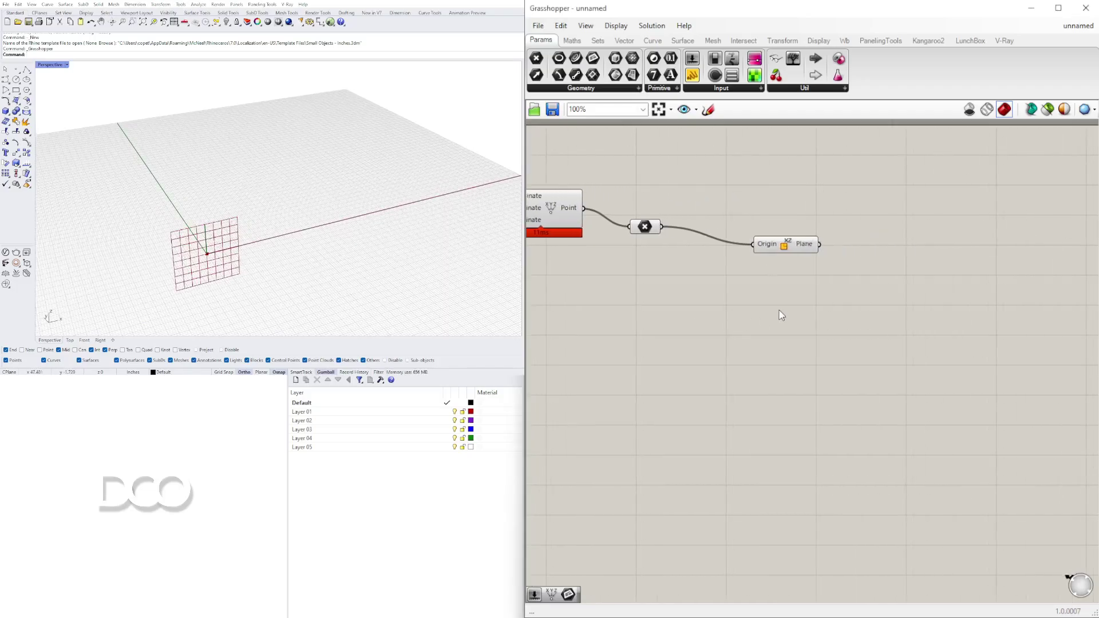
pyautogui.doubleClick(780, 309)
pyautogui.write('plane')
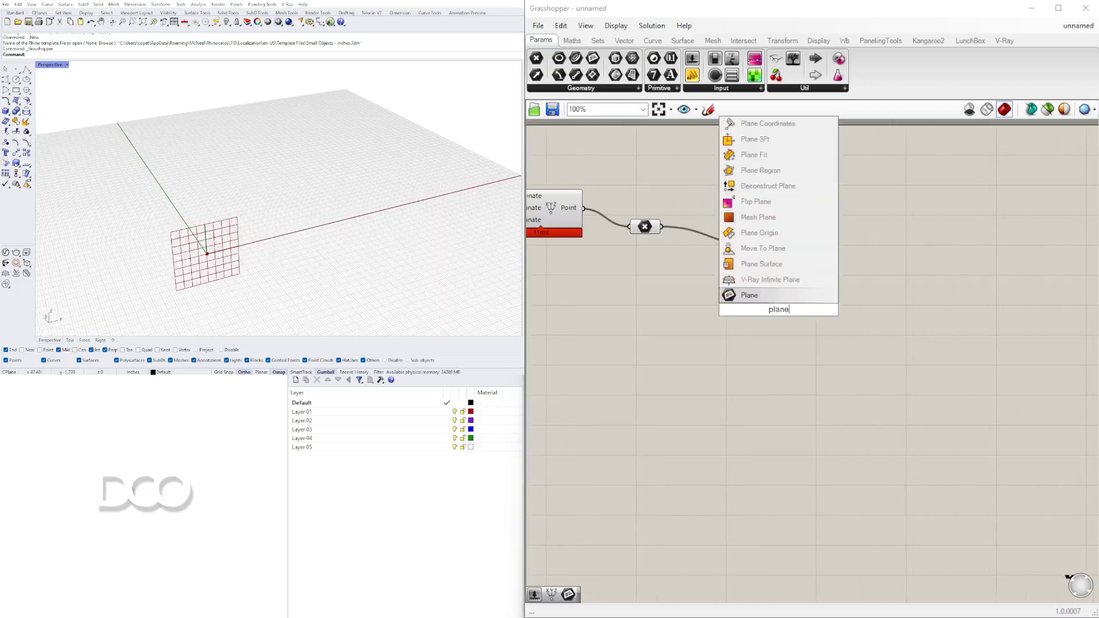
pyautogui.click(762, 263)
pyautogui.moveTo(778, 312); pyautogui.dragTo(826, 309)
# Line up the Point and XZ Plane components and connect the XZ plane to the Plane Surface's Plane input
pyautogui.click(792, 246)
pyautogui.moveTo(792, 246); pyautogui.dragTo(716, 228)
pyautogui.moveTo(744, 275); pyautogui.dragTo(623, 214)
pyautogui.moveTo(719, 225); pyautogui.dragTo(789, 229)
pyautogui.click(748, 241)
# Add a number slider set to 120 and connect it to the Plane Surface's X Size and Y Size inputs
pyautogui.doubleClick(696, 277)
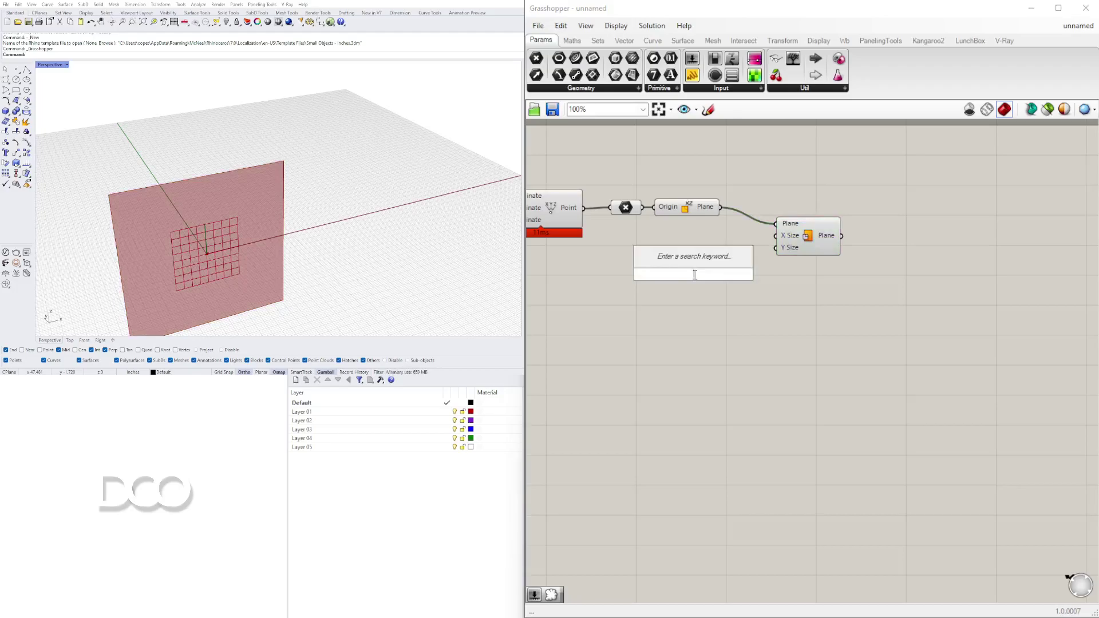
pyautogui.write('120')
pyautogui.press('Return')
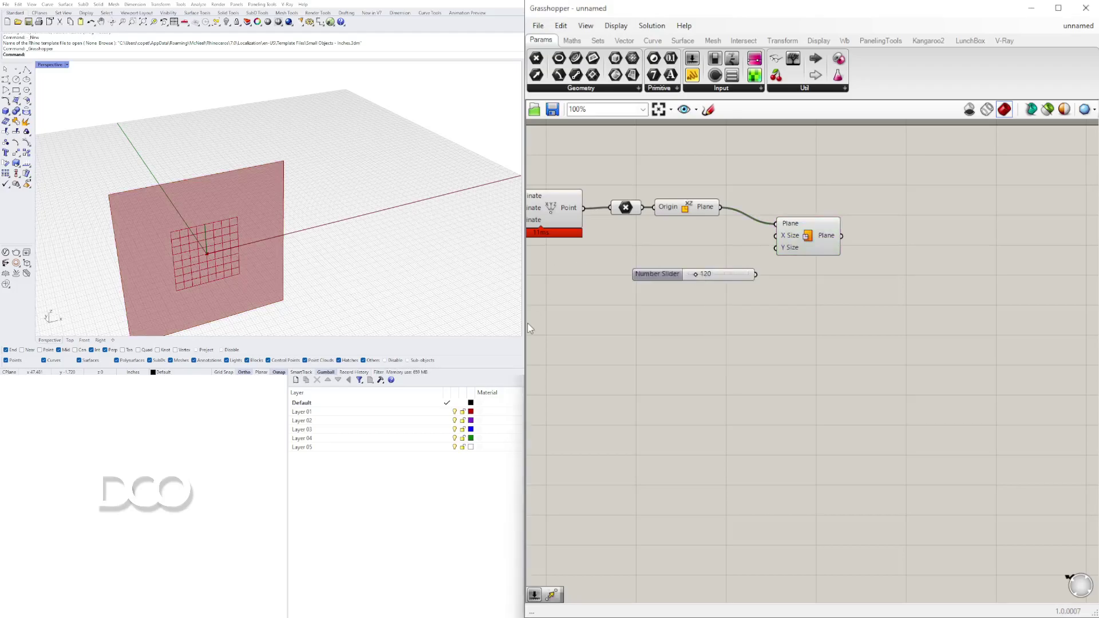
pyautogui.moveTo(667, 274); pyautogui.dragTo(618, 262)
pyautogui.moveTo(706, 262); pyautogui.dragTo(776, 247)
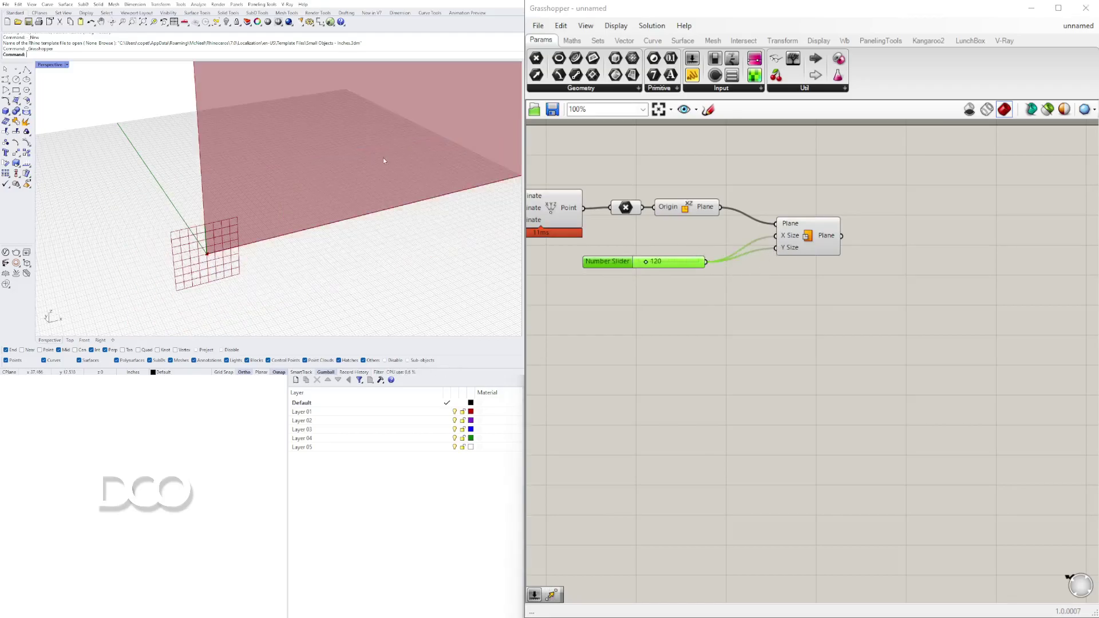
# Reposition the 120 slider and the Plane Surface component closer together beneath the XZ Plane component
pyautogui.scroll(-9, 382, 163)
pyautogui.keyDown('shift'); pyautogui.moveTo(380, 172); pyautogui.dragTo(294, 221, button='right'); pyautogui.keyUp('shift')
pyautogui.scroll(-5, 296, 217)
pyautogui.keyDown('shift'); pyautogui.moveTo(331, 172); pyautogui.dragTo(285, 198, button='right'); pyautogui.keyUp('shift')
pyautogui.scroll(-4, 288, 232)
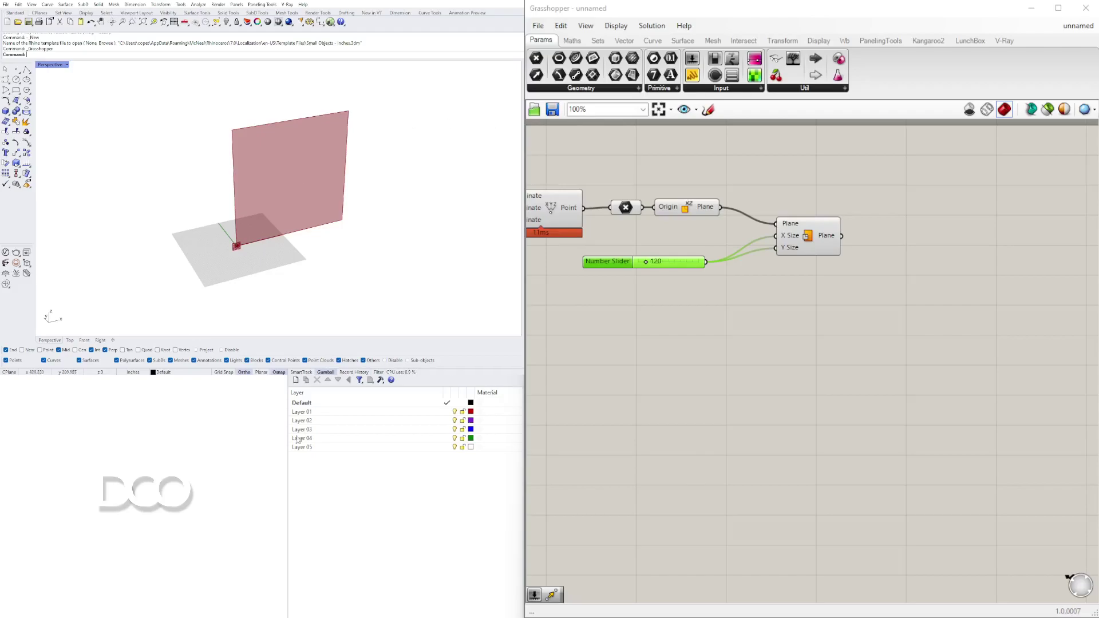
pyautogui.moveTo(619, 265); pyautogui.dragTo(656, 261)
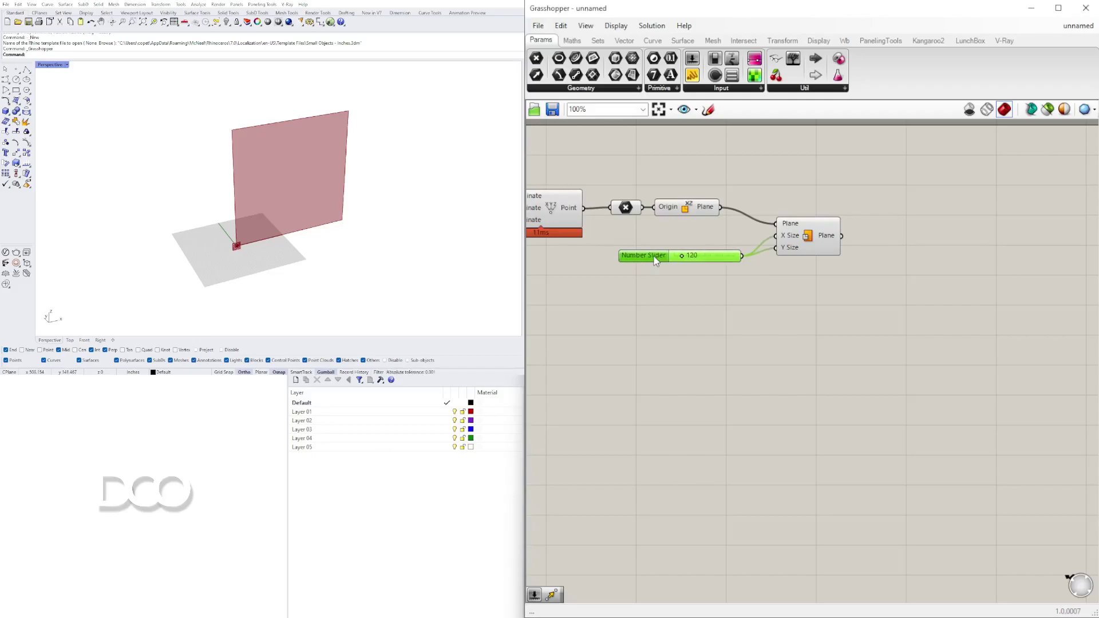
pyautogui.moveTo(820, 251); pyautogui.dragTo(808, 259)
pyautogui.click(613, 294)
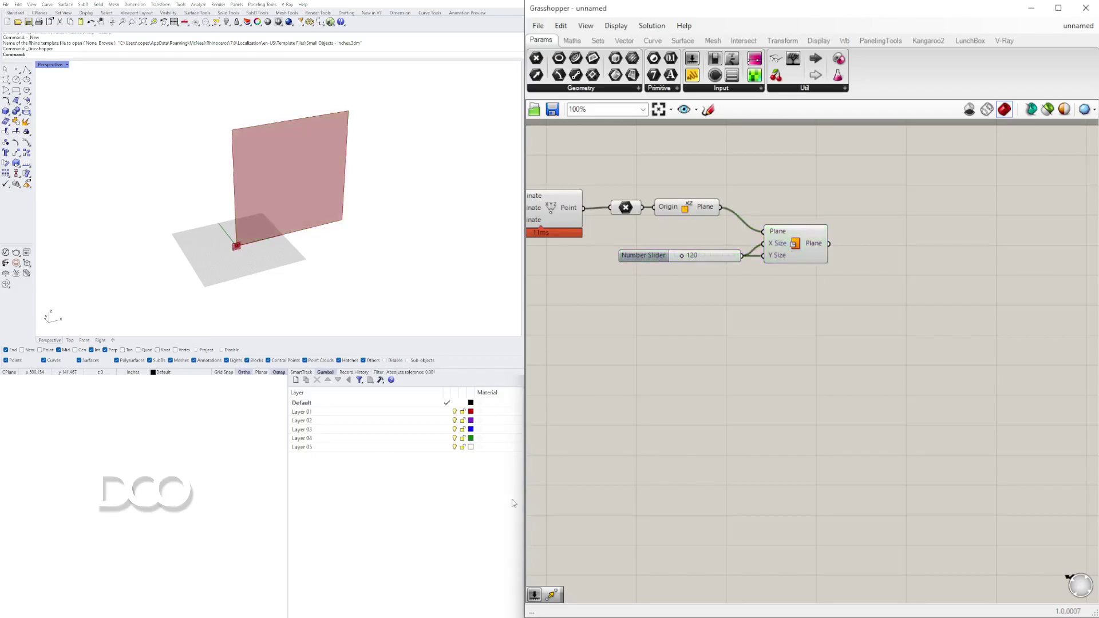
# Add an Extrude component and connect the Plane Surface output to its Base input
pyautogui.doubleClick(856, 257)
pyautogui.write('6xtrudes')
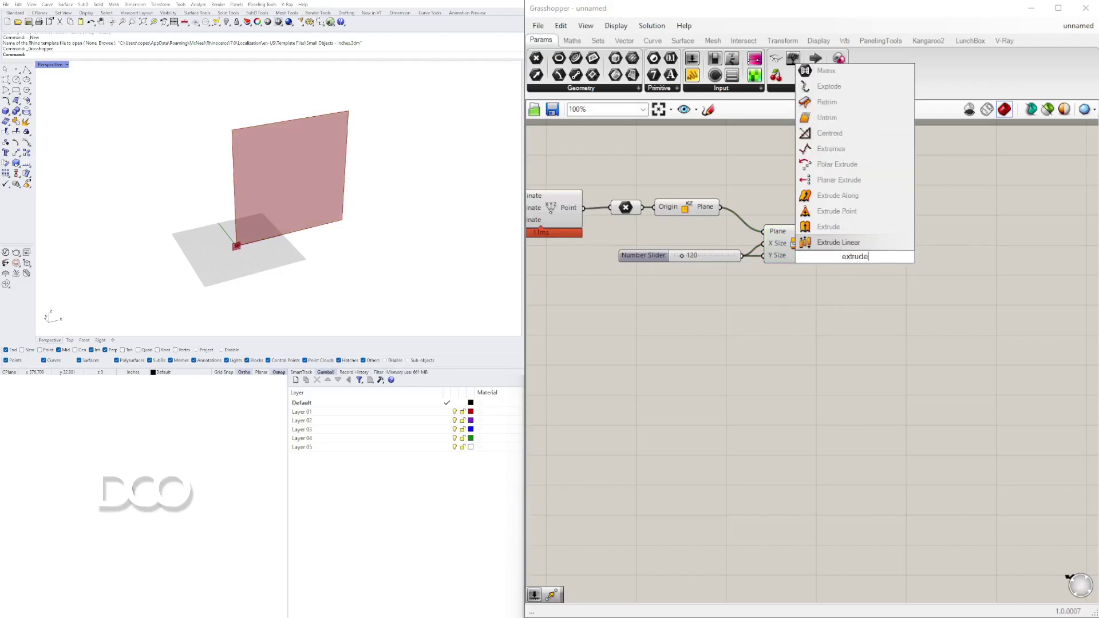
pyautogui.click(851, 247)
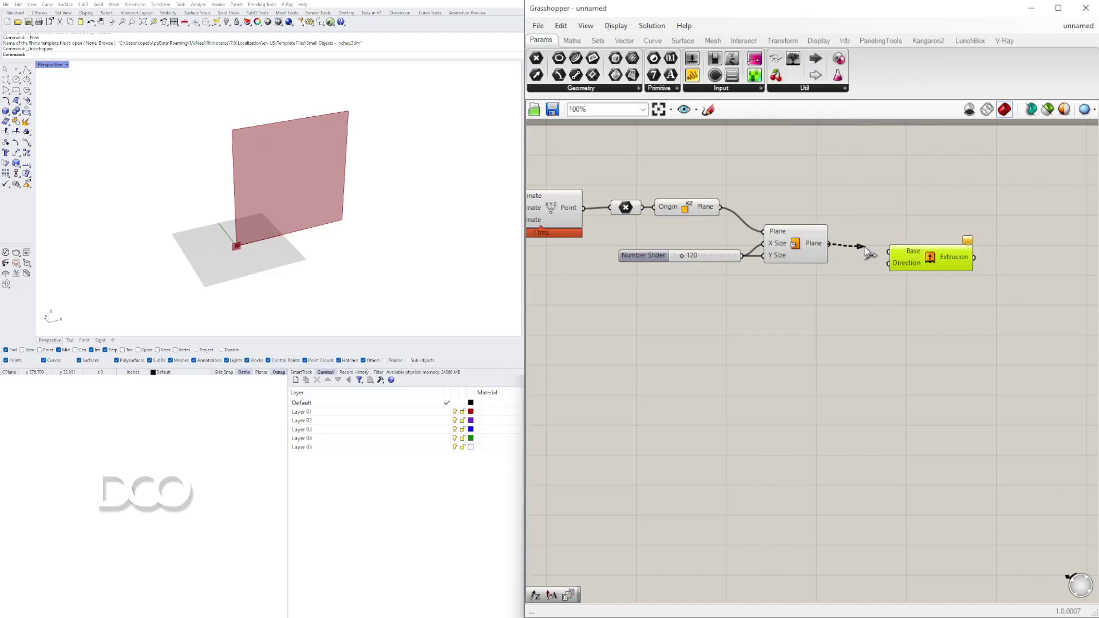
pyautogui.moveTo(900, 252); pyautogui.dragTo(893, 279)
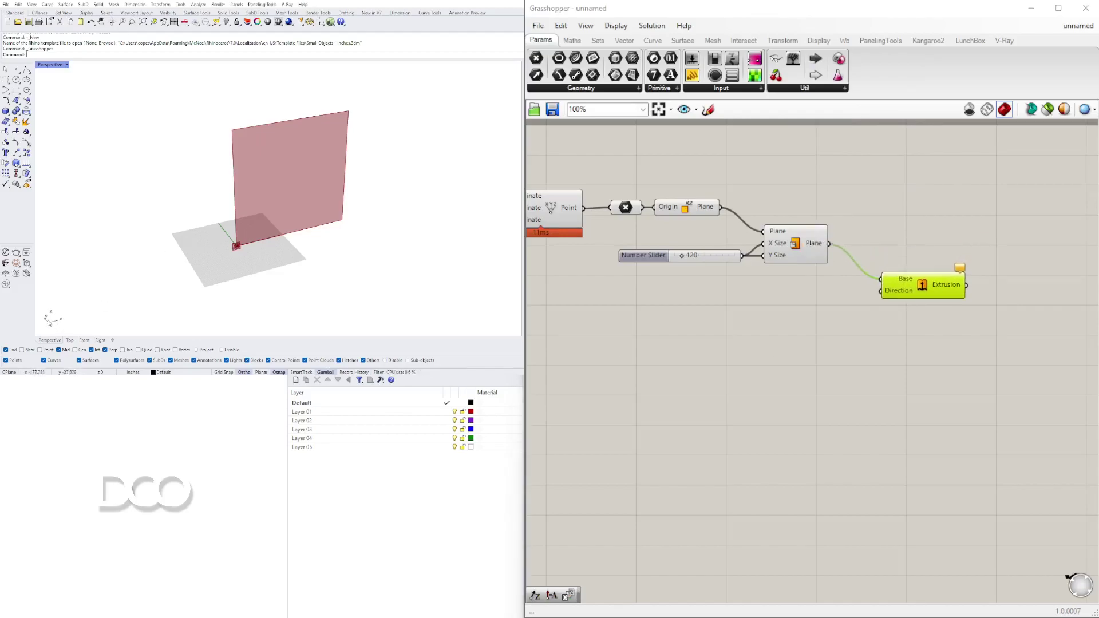
# Add a Unit Y component and connect its unit vector to the Extrude component's Direction input
pyautogui.doubleClick(730, 343)
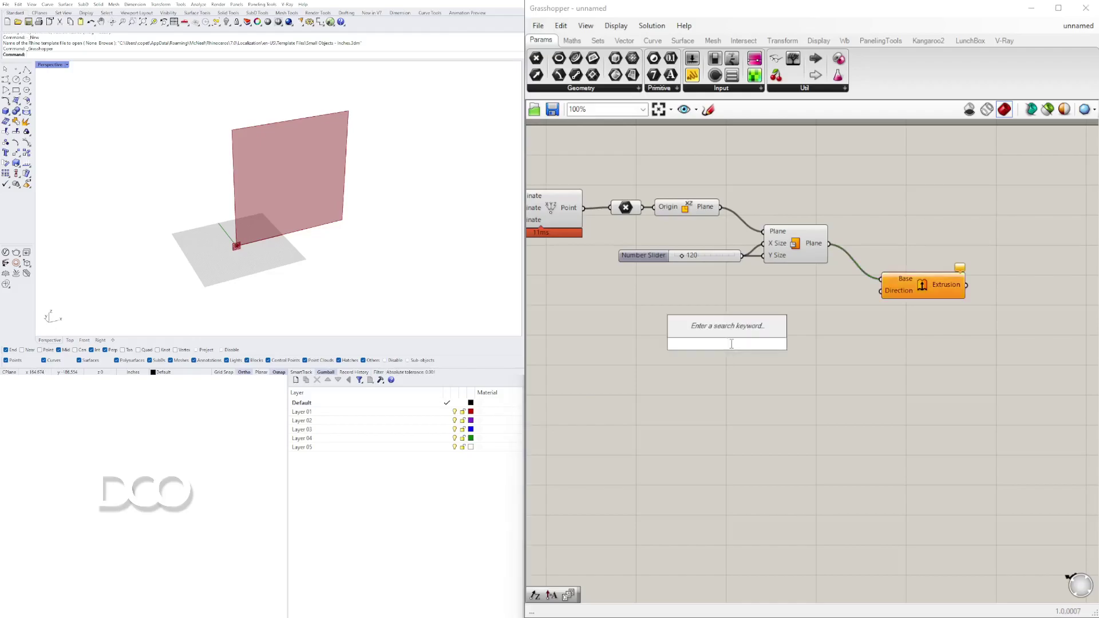
pyautogui.write('y')
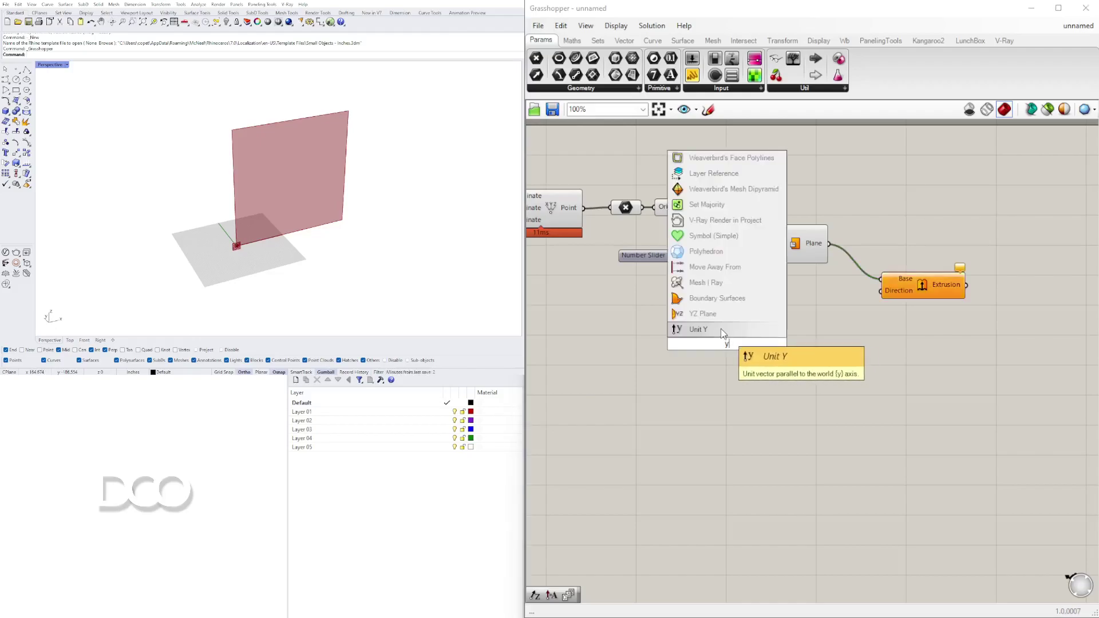
pyautogui.click(721, 328)
pyautogui.moveTo(739, 347); pyautogui.dragTo(893, 290)
pyautogui.click(870, 336)
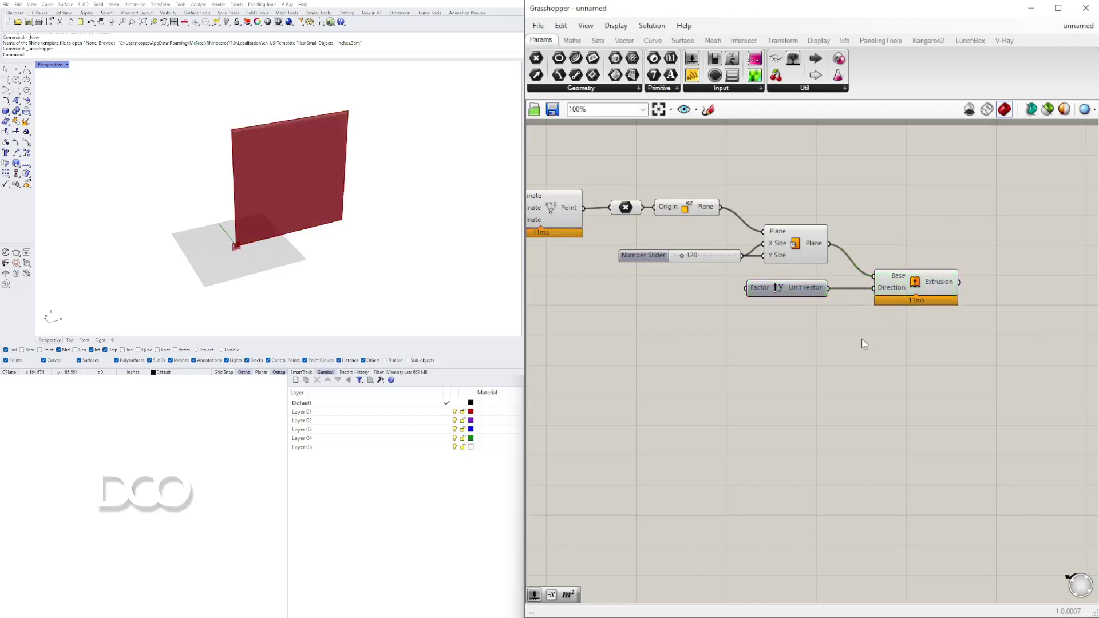
# Add a number slider set to 8.00, connect it to the Unit Y Factor input, and line the sliders up
pyautogui.moveTo(714, 335); pyautogui.dragTo(867, 337, button='right')
pyautogui.scroll(1, 837, 298)
pyautogui.doubleClick(799, 297)
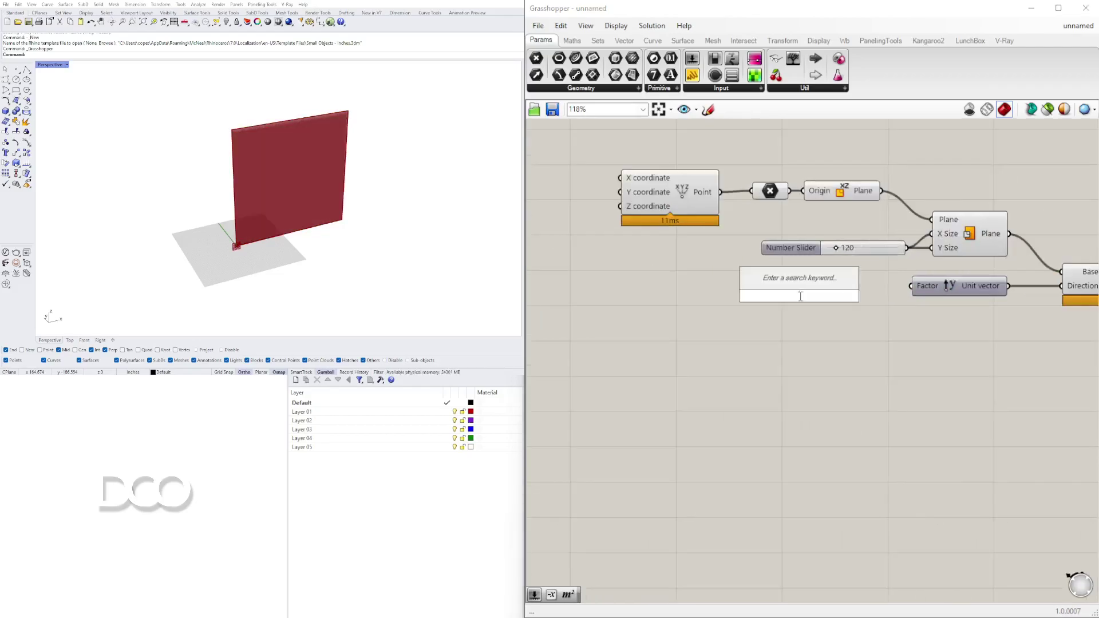
pyautogui.write('8')
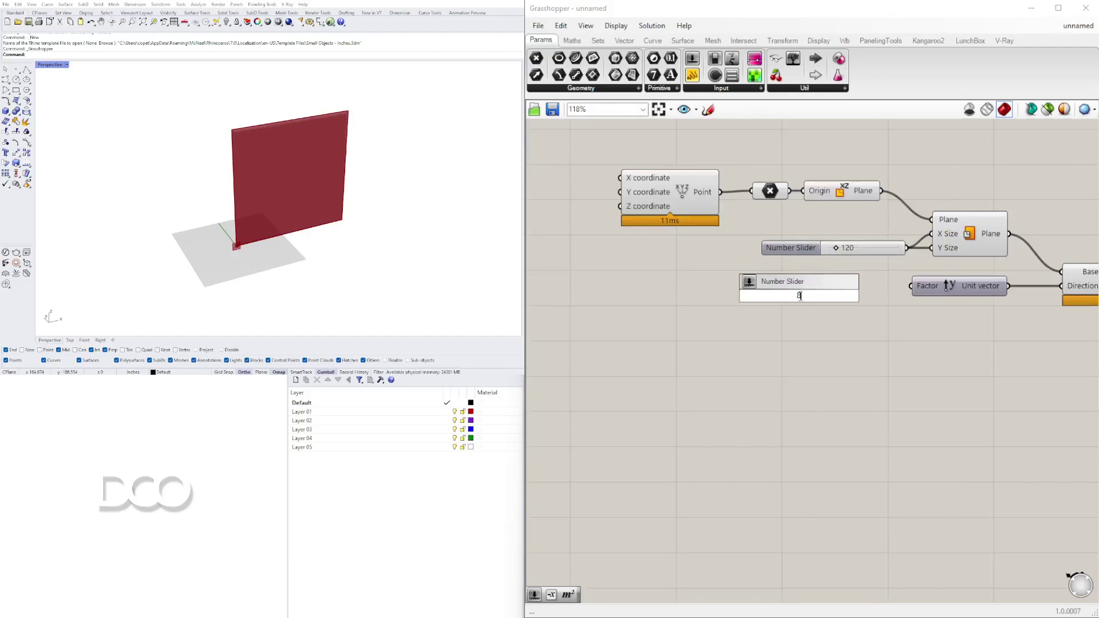
pyautogui.write('.0')
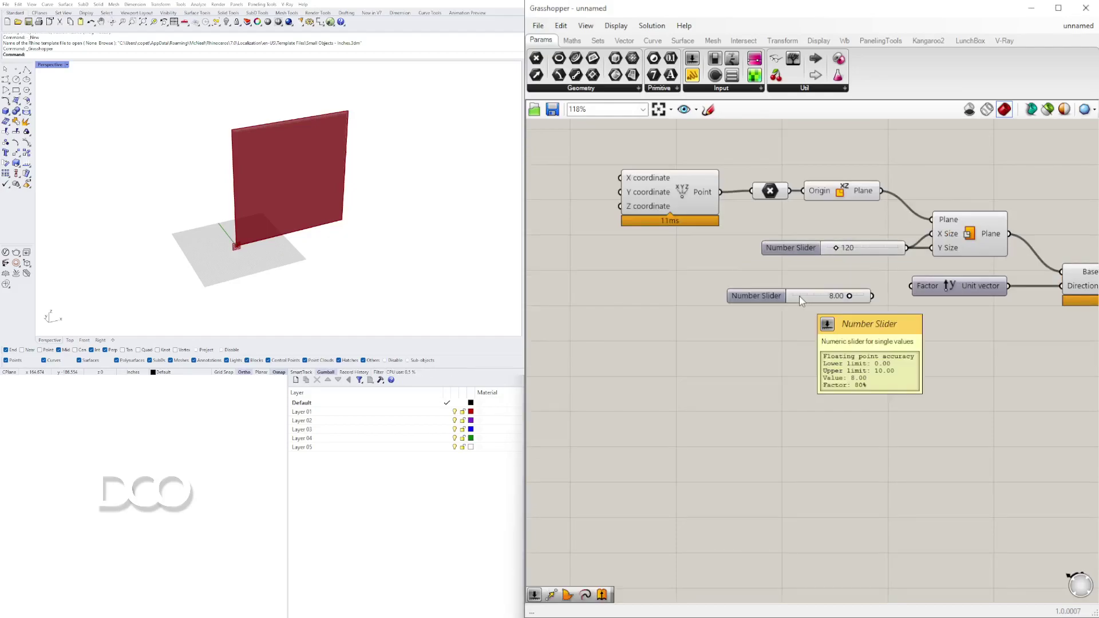
pyautogui.moveTo(867, 298); pyautogui.dragTo(911, 286)
pyautogui.click(938, 351)
pyautogui.scroll(-1, 963, 332)
pyautogui.moveTo(848, 261); pyautogui.dragTo(834, 261)
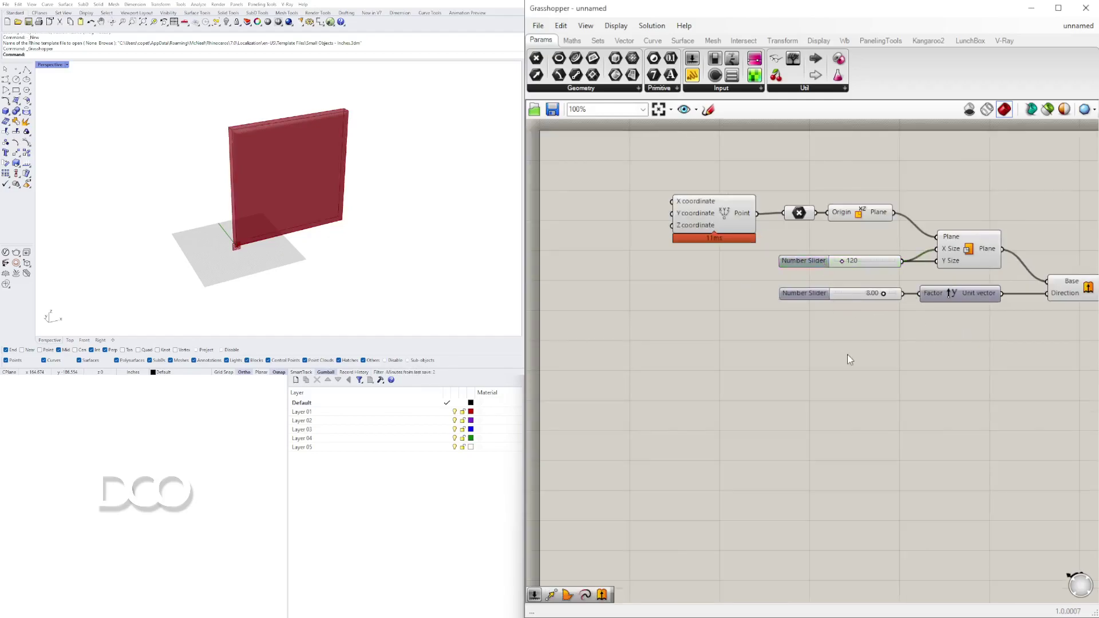
# Rename the 120 slider that drives the surface size as WALL SIZE
pyautogui.rightClick(803, 259)
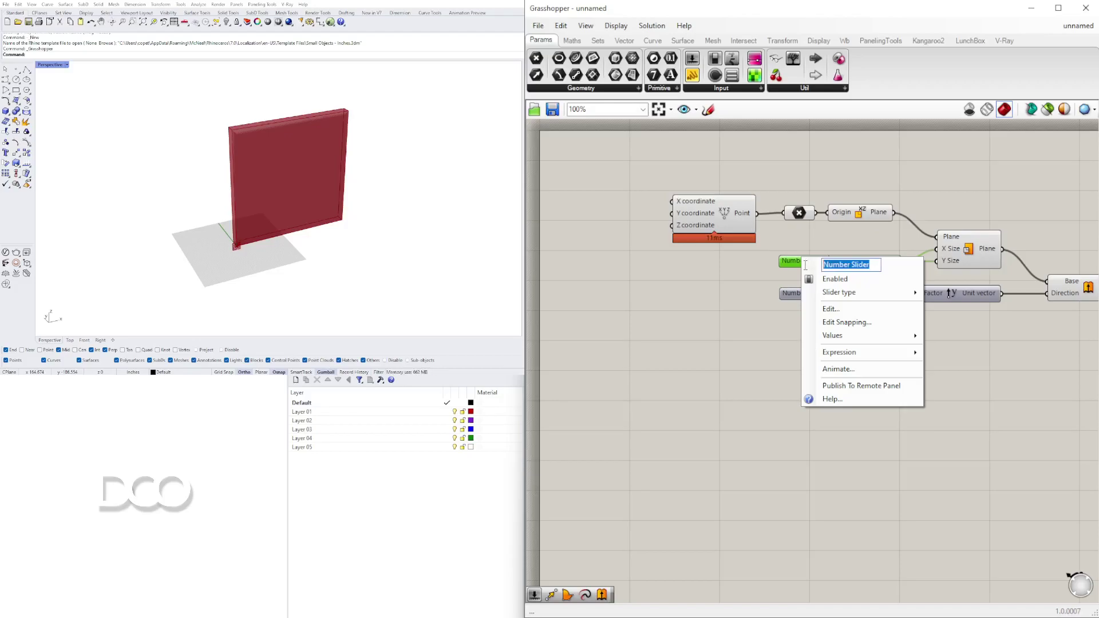
pyautogui.write('wal')
pyautogui.press('BackSpace')
pyautogui.press('BackSpace')
pyautogui.press('BackSpace')
pyautogui.press('BackSpace')
pyautogui.press('BackSpace')
pyautogui.press('BackSpace')
pyautogui.press('BackSpace')
pyautogui.write('WALL SIZE')
pyautogui.press('Return')
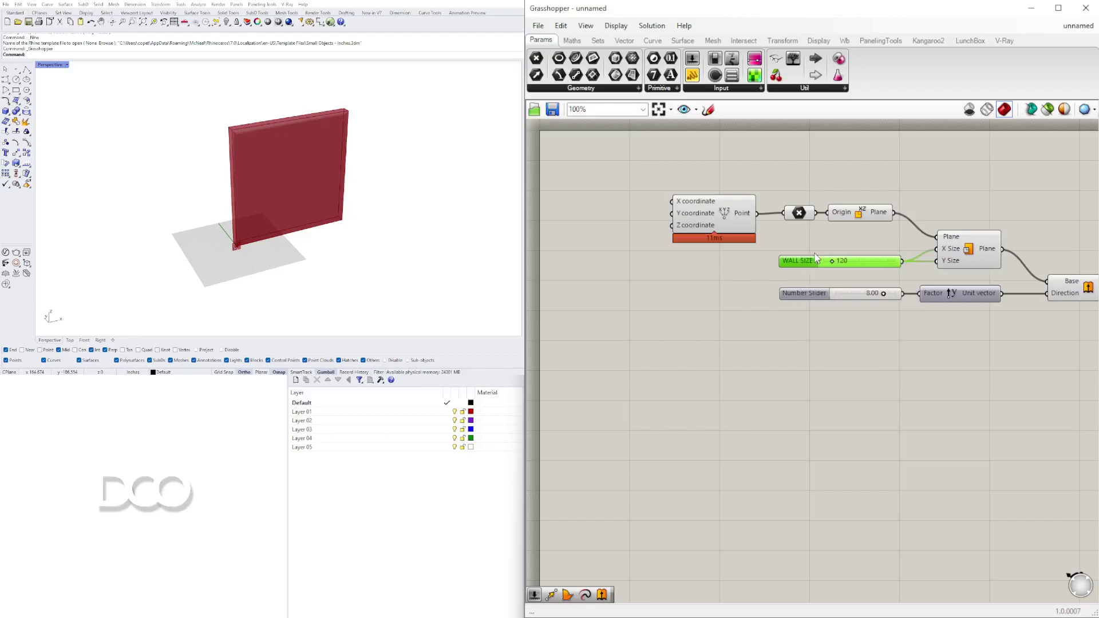
# Rename the 8.00 slider that drives the extrusion as WALL DEPTH
pyautogui.rightClick(817, 297)
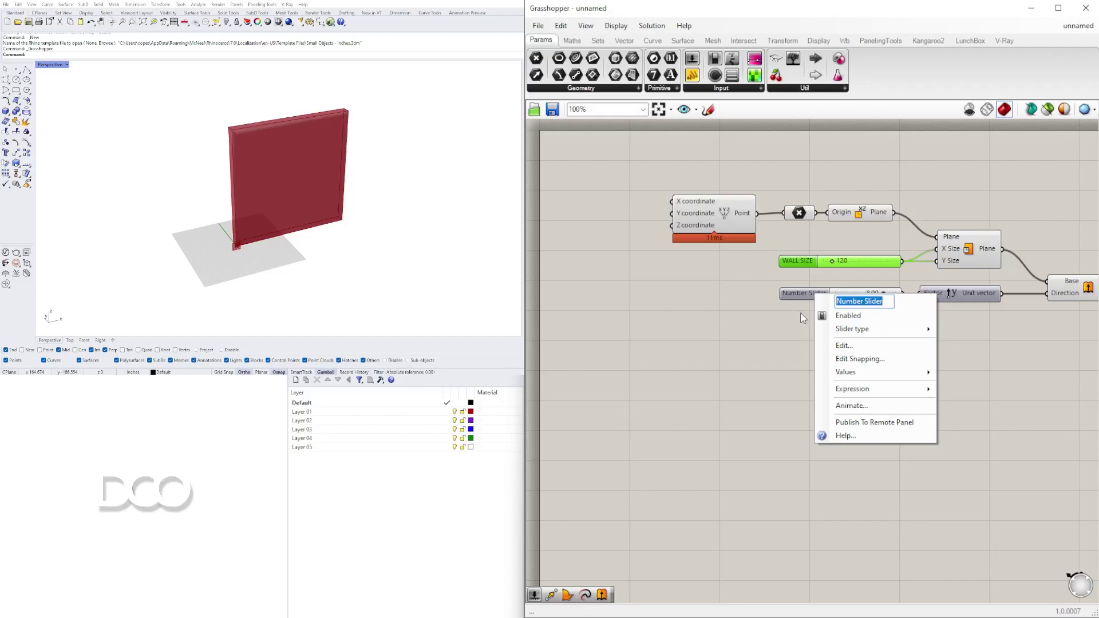
pyautogui.write('WALL THIC')
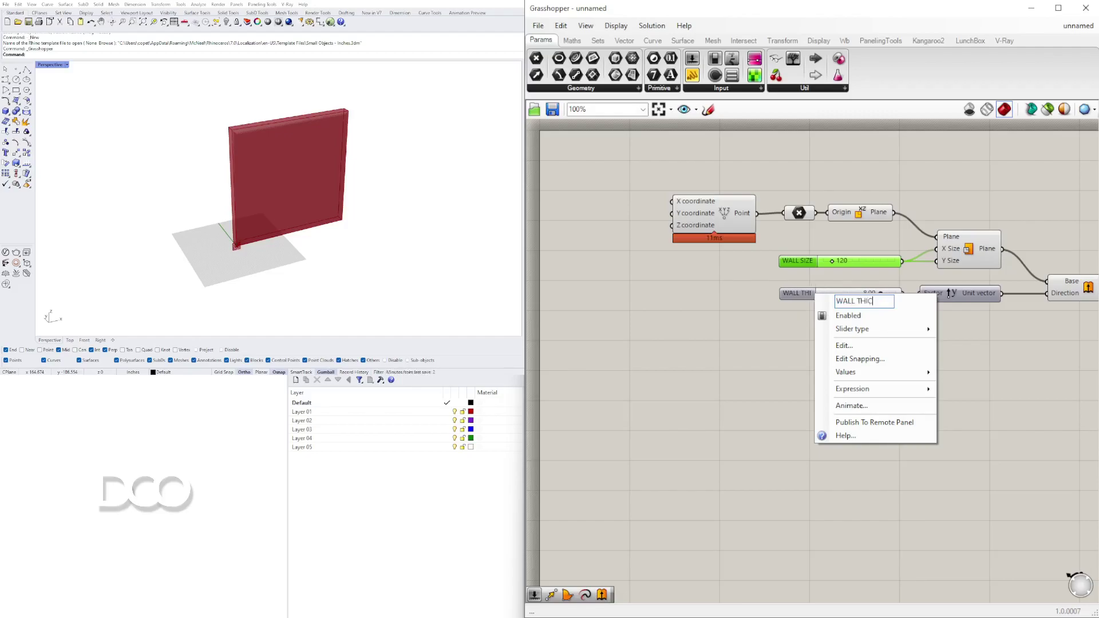
pyautogui.press('BackSpace')
pyautogui.press('BackSpace')
pyautogui.press('BackSpace')
pyautogui.press('BackSpace')
pyautogui.write('DEPTH')
pyautogui.press('Return')
# Shift the Construct Point, Point and XZ Plane components closer to the wall sliders and reposition the Extrude component
pyautogui.moveTo(871, 174); pyautogui.dragTo(663, 220)
pyautogui.moveTo(706, 218); pyautogui.dragTo(713, 228)
pyautogui.click(980, 211)
pyautogui.moveTo(980, 214); pyautogui.dragTo(746, 197, button='right')
pyautogui.moveTo(847, 279); pyautogui.dragTo(839, 268)
# Inspect the extruded wall from several angles and move the Extrude and Plane Surface components closer to their inputs
pyautogui.moveTo(366, 172); pyautogui.dragTo(281, 178, button='right')
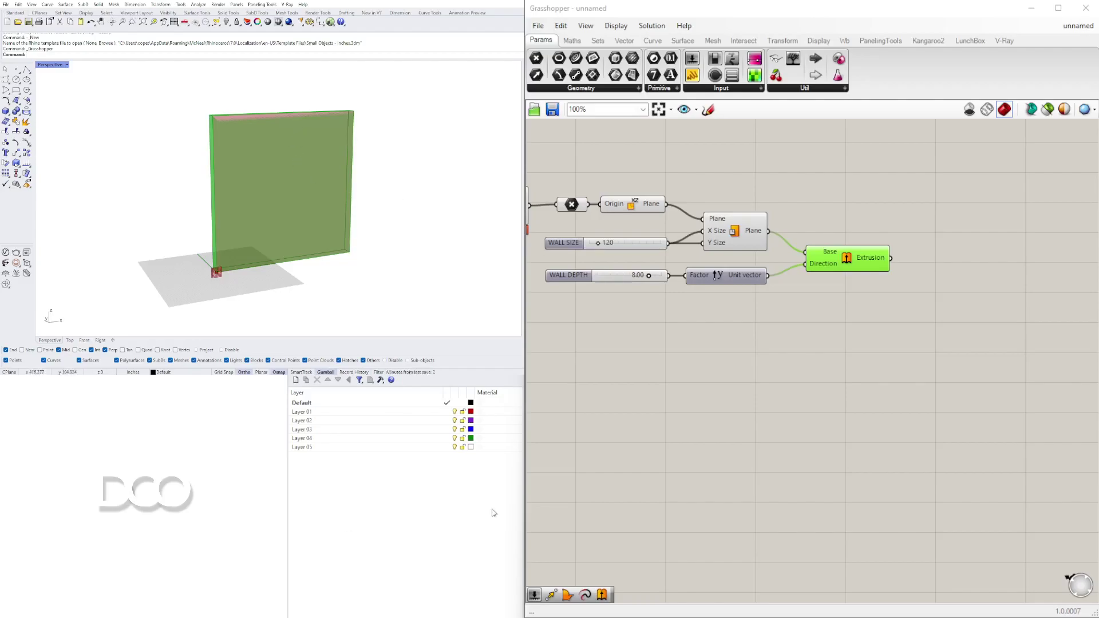
pyautogui.moveTo(426, 188); pyautogui.dragTo(379, 212, button='right')
pyautogui.moveTo(307, 206); pyautogui.dragTo(287, 197, button='right')
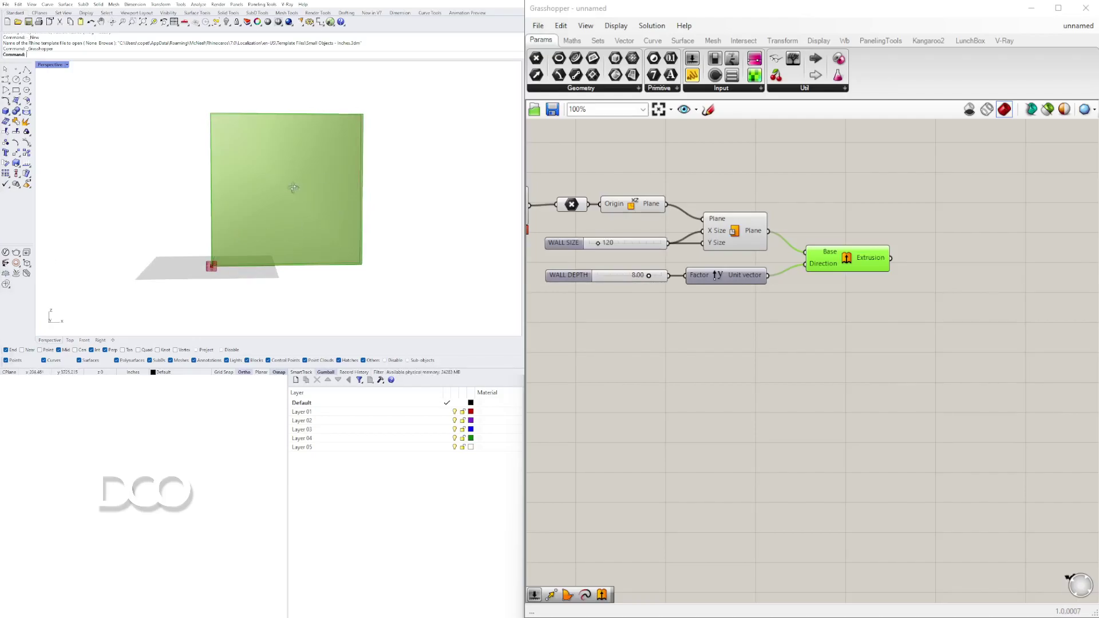
pyautogui.moveTo(288, 182); pyautogui.dragTo(310, 203, button='right')
pyautogui.click(871, 372)
pyautogui.click(744, 239)
pyautogui.moveTo(857, 257); pyautogui.dragTo(842, 268)
pyautogui.click(738, 235)
pyautogui.moveTo(738, 232); pyautogui.dragTo(733, 232)
pyautogui.moveTo(269, 160); pyautogui.dragTo(245, 128, button='right')
pyautogui.doubleClick(835, 186)
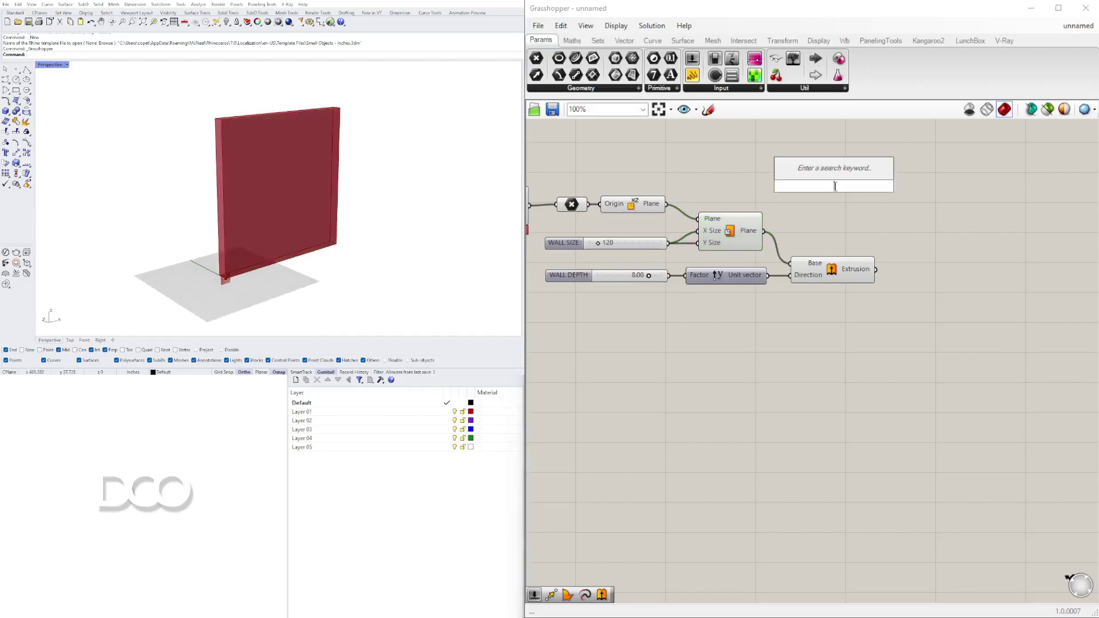
pyautogui.write('MD')
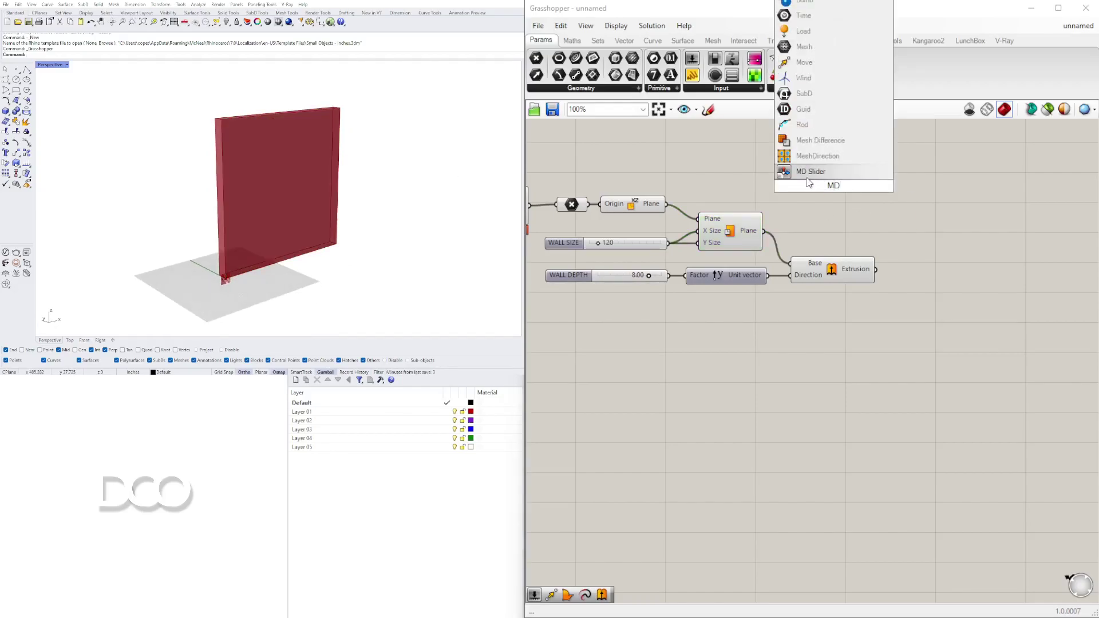
pyautogui.click(807, 171)
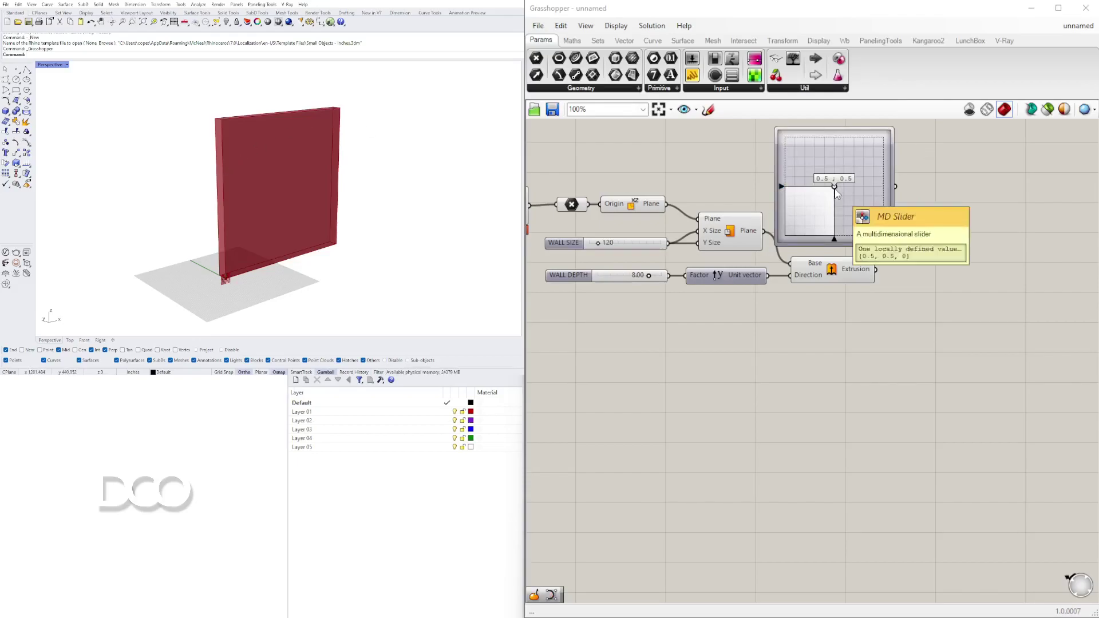
pyautogui.click(868, 146)
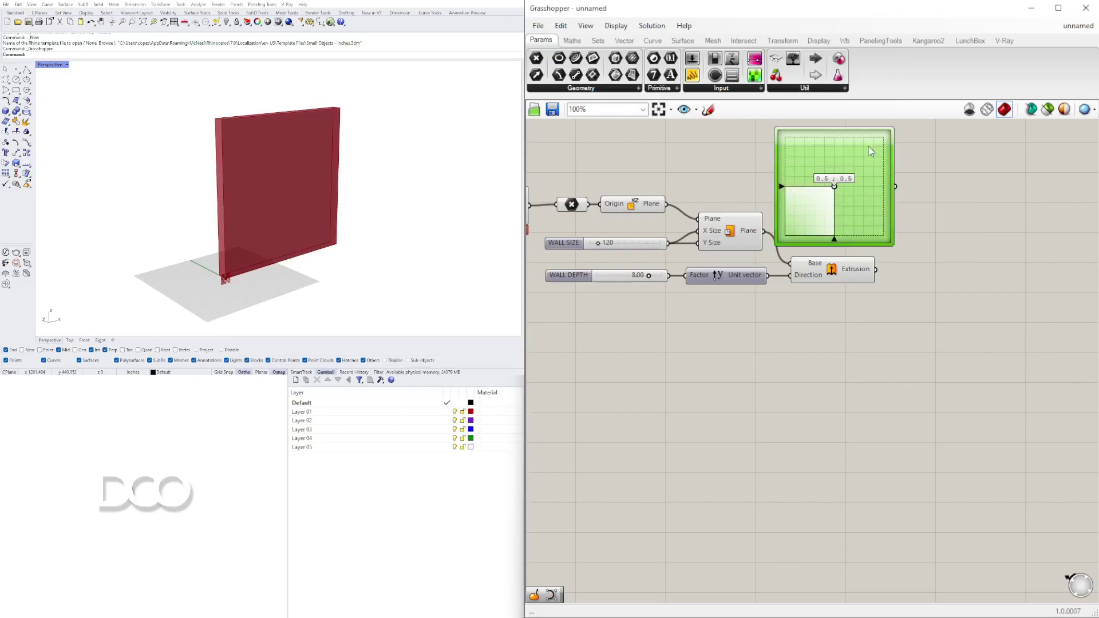
pyautogui.press('Delete')
# Add a second Construct Point component and place it above the Plane Surface component
pyautogui.moveTo(846, 161); pyautogui.dragTo(861, 242, button='right')
pyautogui.doubleClick(863, 244)
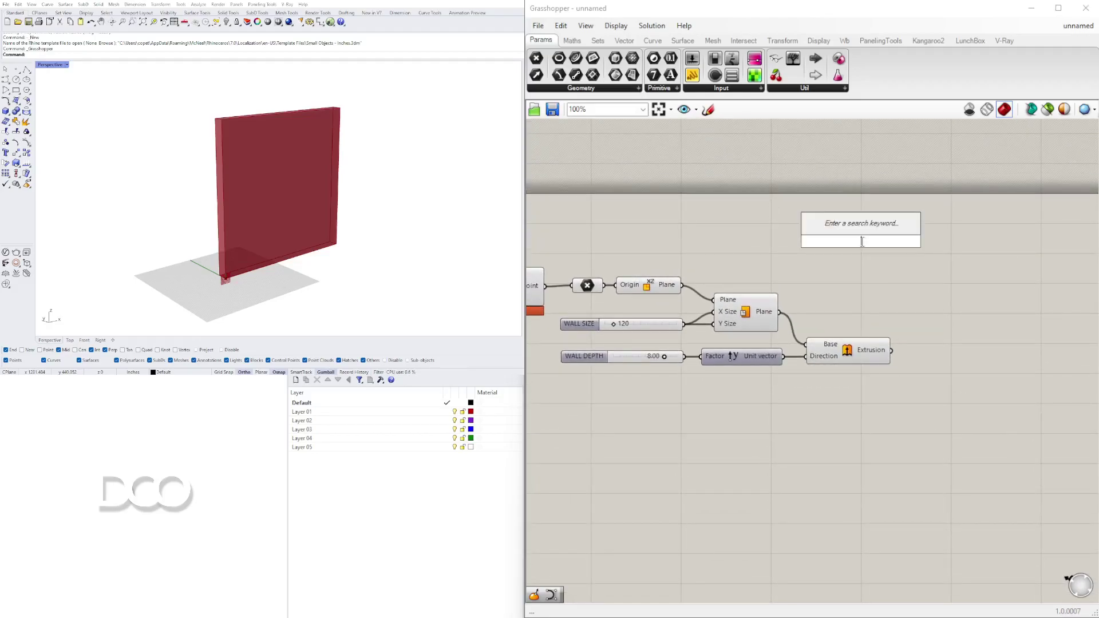
pyautogui.write('CON')
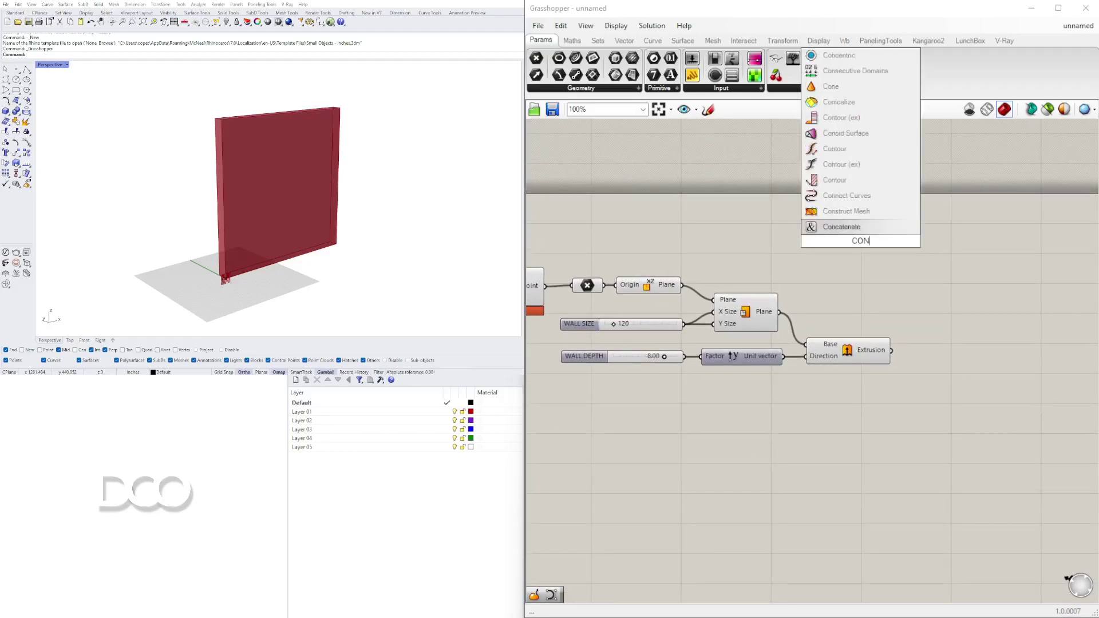
pyautogui.write('STR')
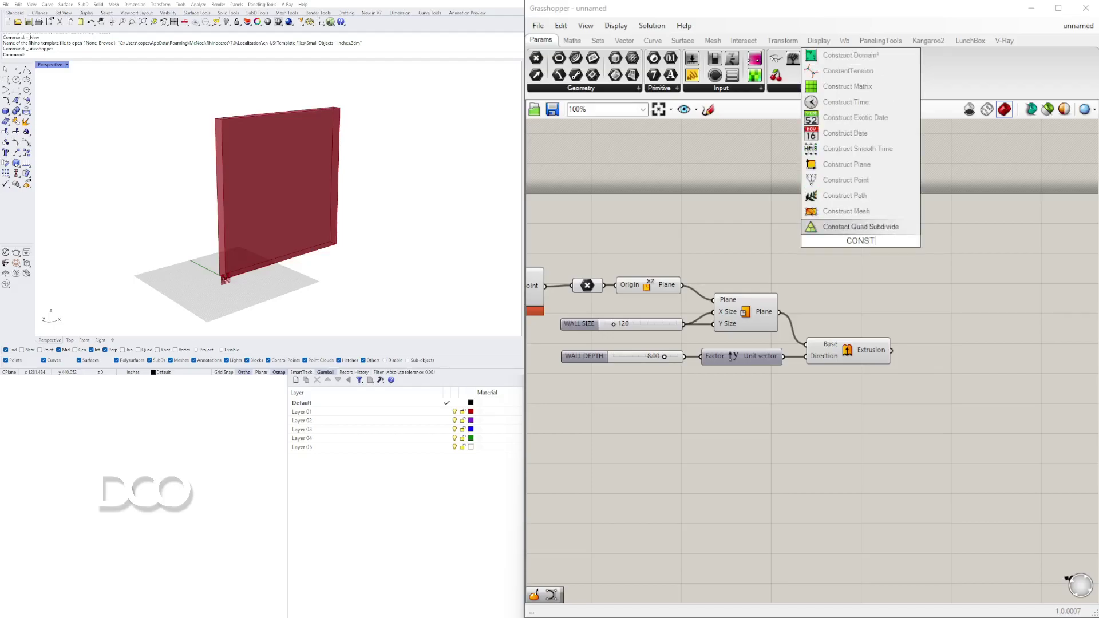
pyautogui.click(867, 182)
pyautogui.moveTo(733, 318); pyautogui.dragTo(861, 290, button='right')
pyautogui.click(665, 247)
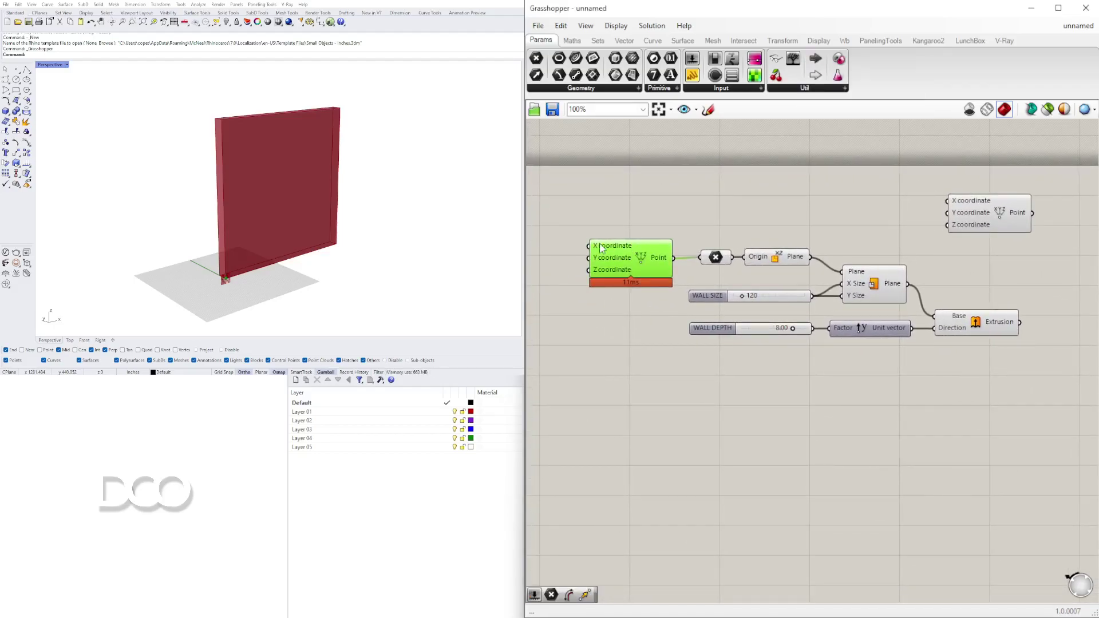
pyautogui.moveTo(991, 213); pyautogui.dragTo(864, 205)
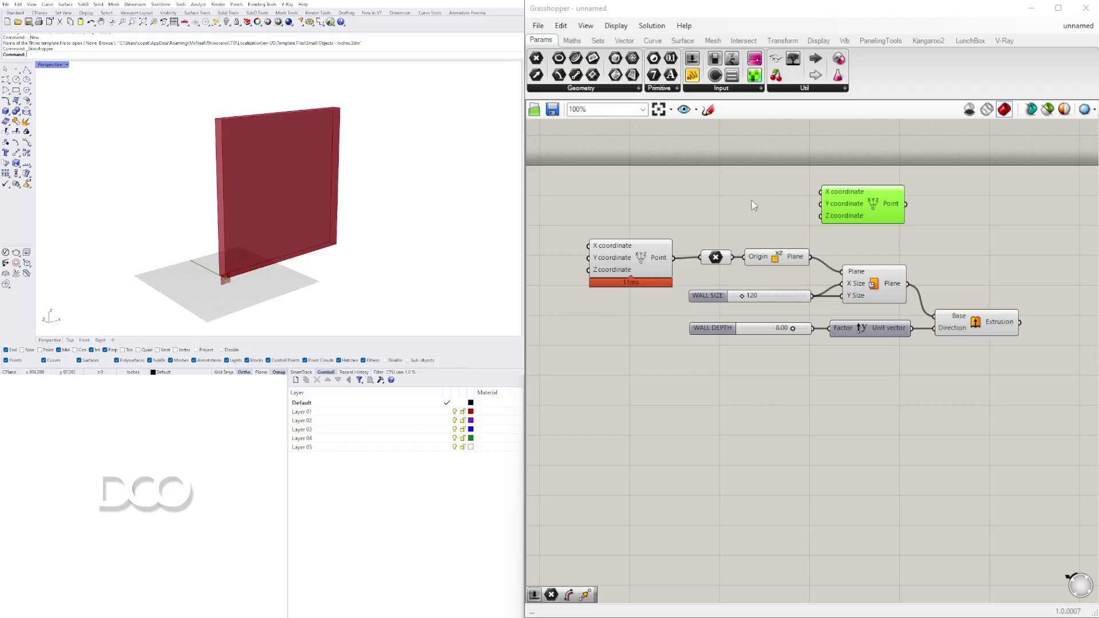
# Add a number slider set to 0.5 and connect it to the new Construct Point's X and Y coordinate inputs
pyautogui.doubleClick(736, 196)
pyautogui.write('.5')
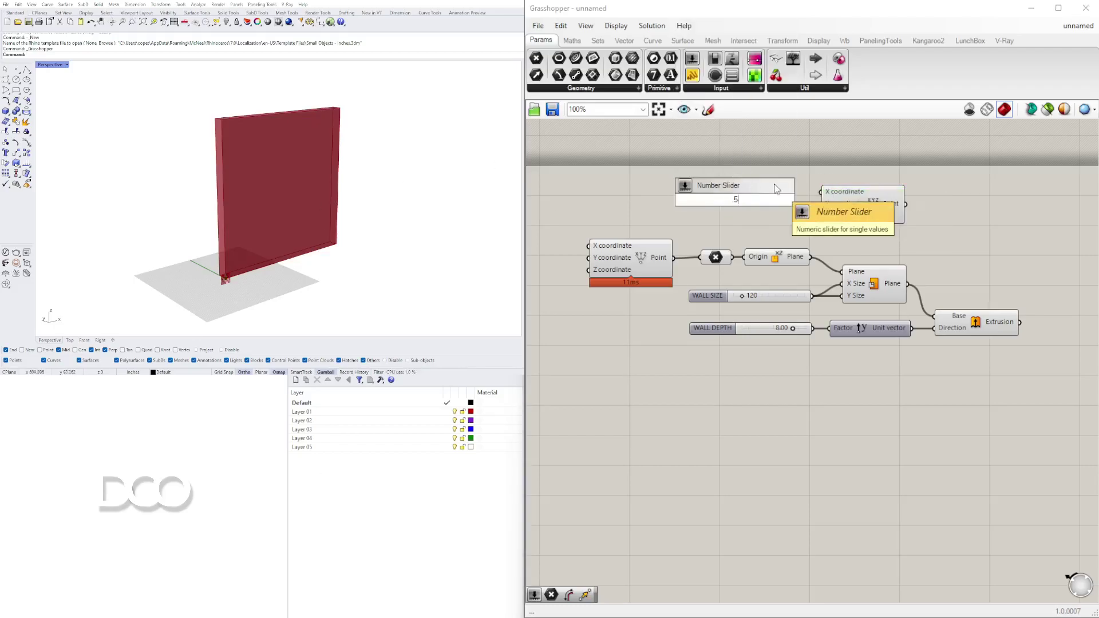
pyautogui.press('Return')
pyautogui.scroll(2, 788, 199)
pyautogui.moveTo(800, 199); pyautogui.dragTo(834, 206)
# Add an Evaluate Surface component beside the new Construct Point and connect the Plane Surface output to its Surface input
pyautogui.scroll(-2, 830, 234)
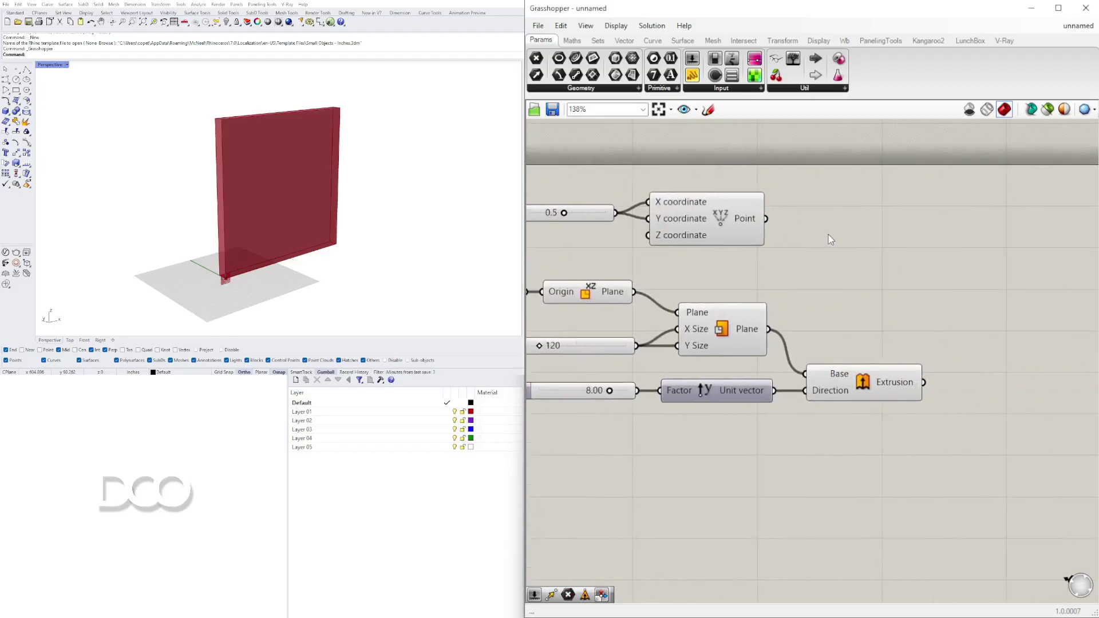
pyautogui.doubleClick(915, 243)
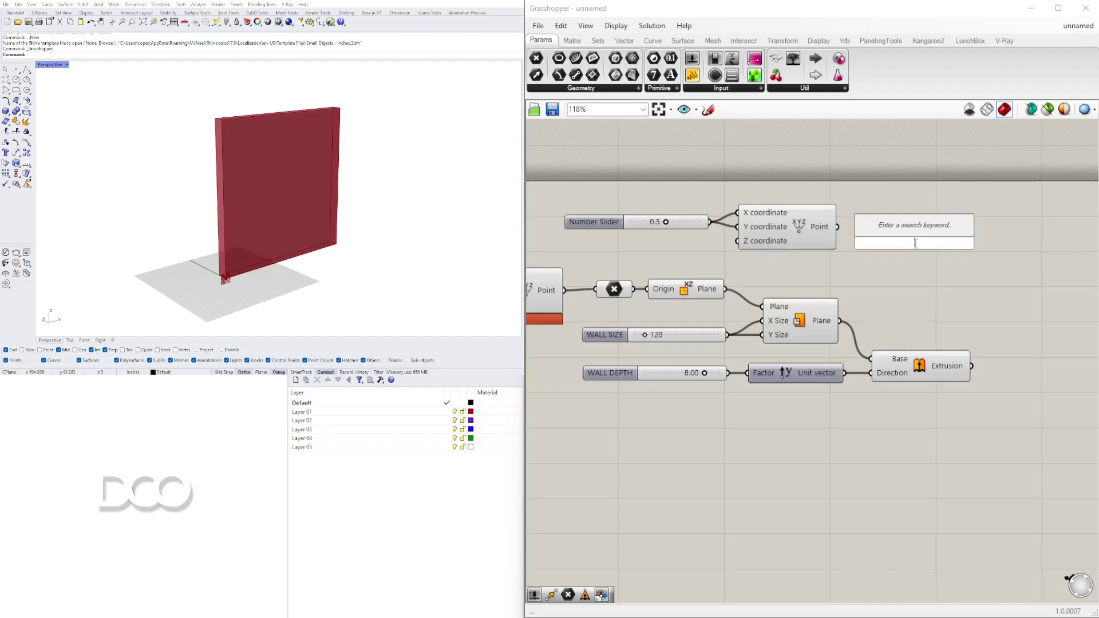
pyautogui.write('eval')
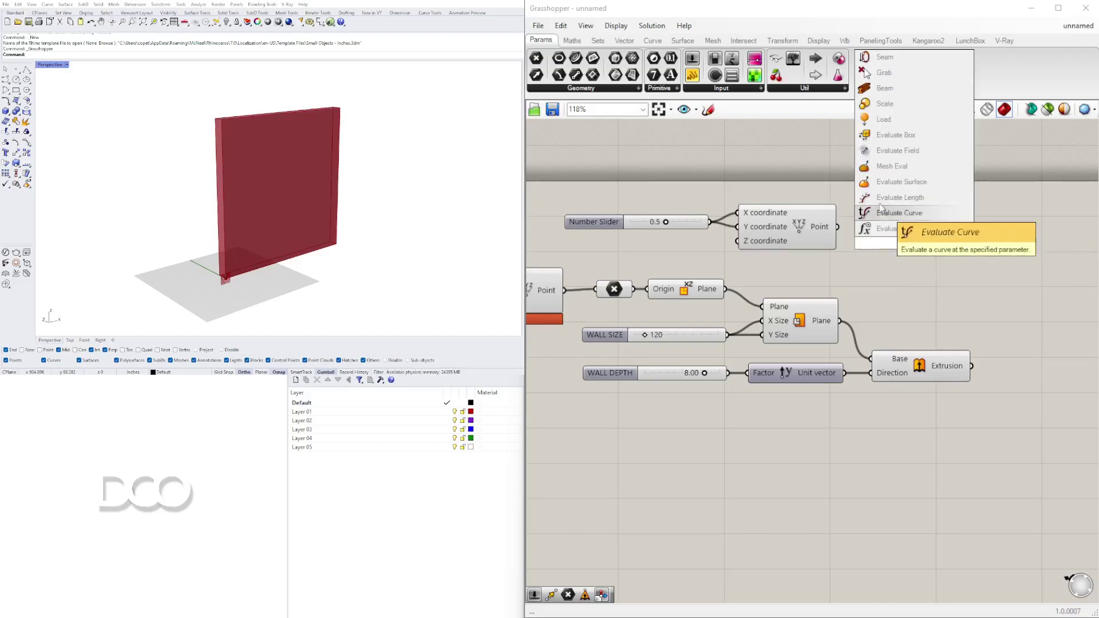
pyautogui.click(889, 182)
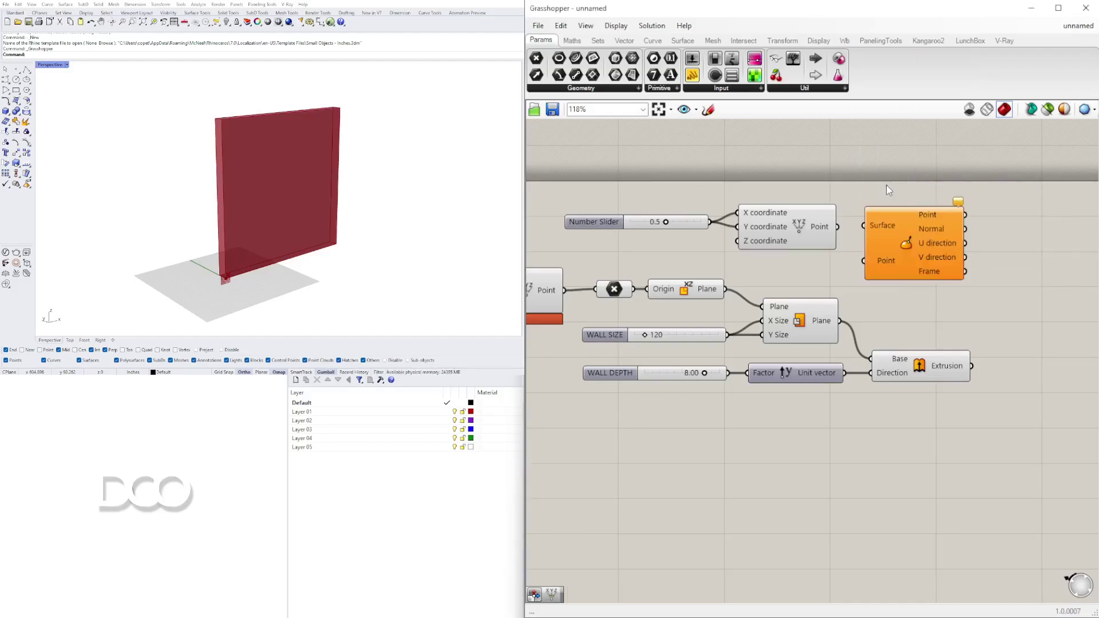
pyautogui.click(825, 326)
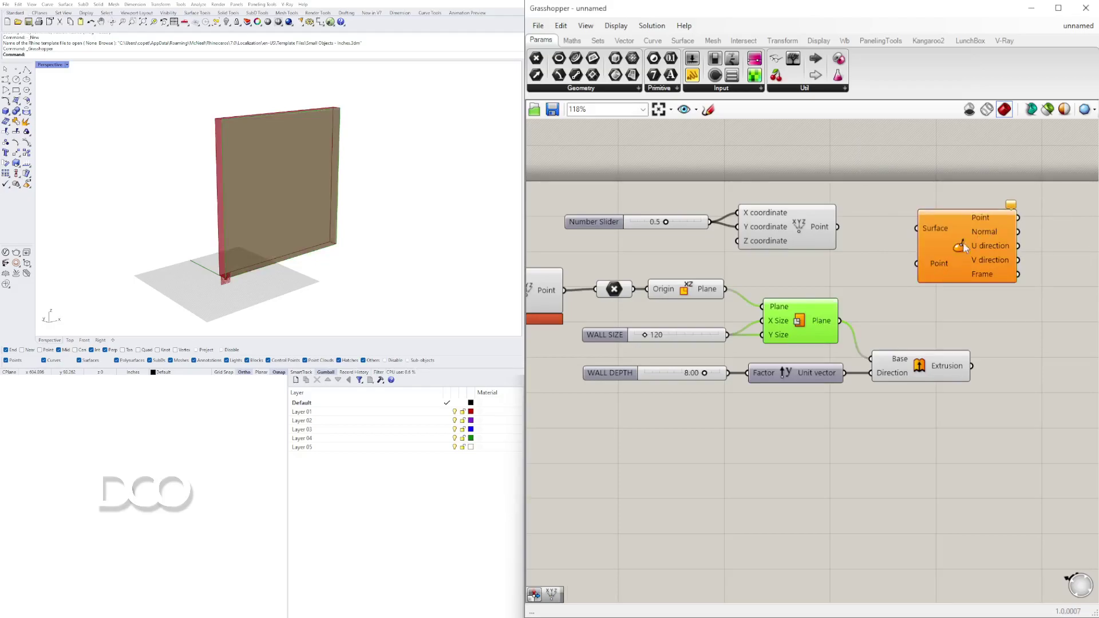
pyautogui.moveTo(840, 321); pyautogui.dragTo(917, 229)
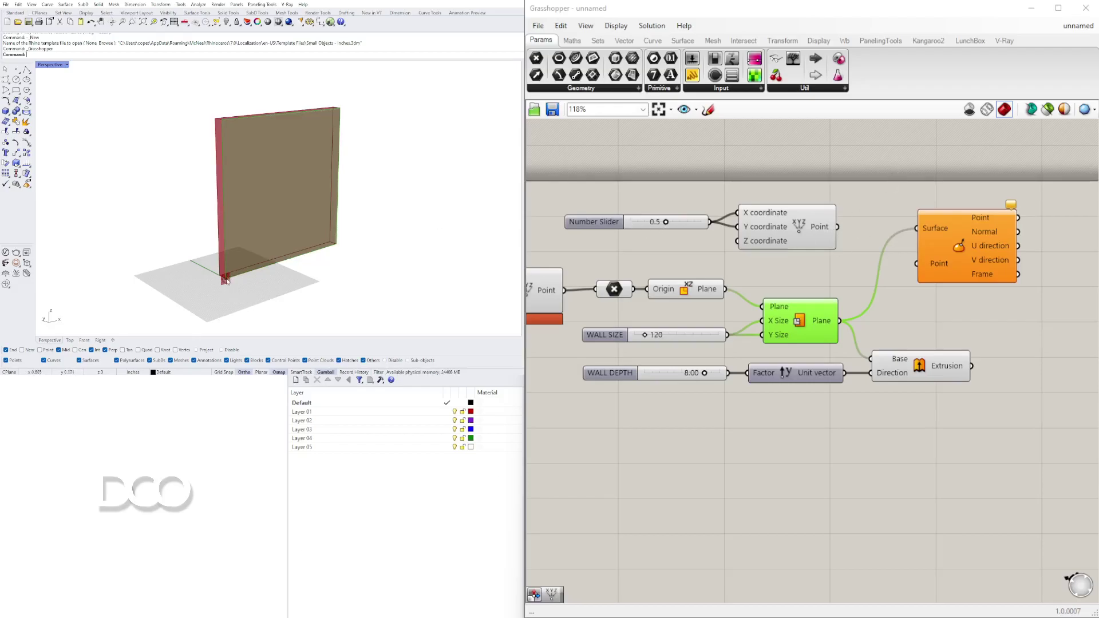
# Reparameterize the Evaluate Surface component's Surface input and connect the new Construct Point's output to its Point input
pyautogui.rightClick(940, 236)
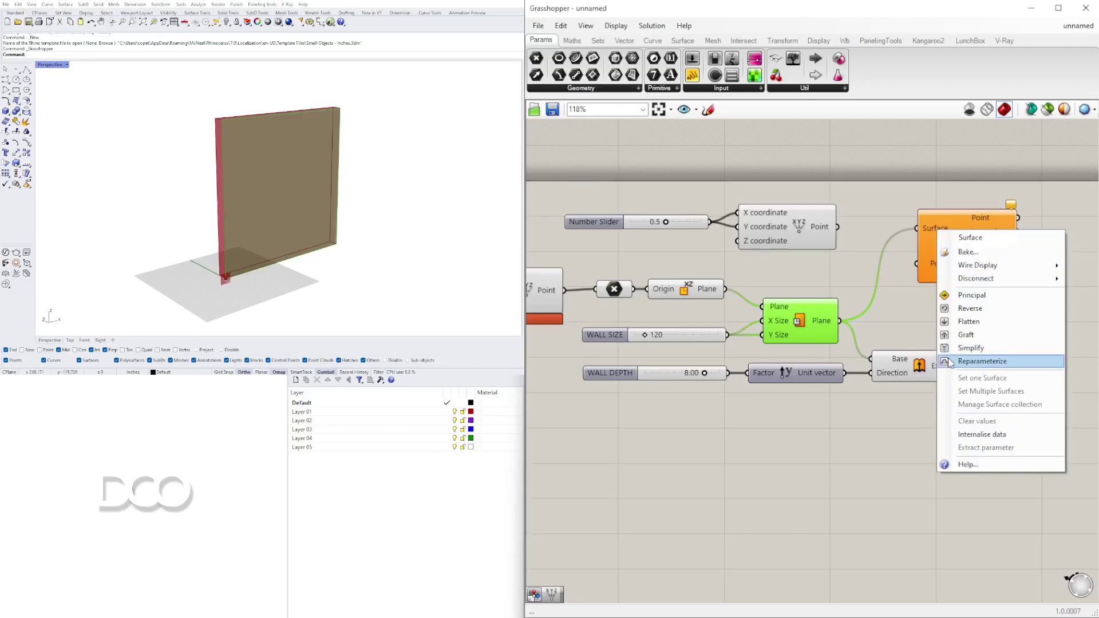
pyautogui.click(973, 361)
pyautogui.moveTo(747, 131); pyautogui.dragTo(658, 261)
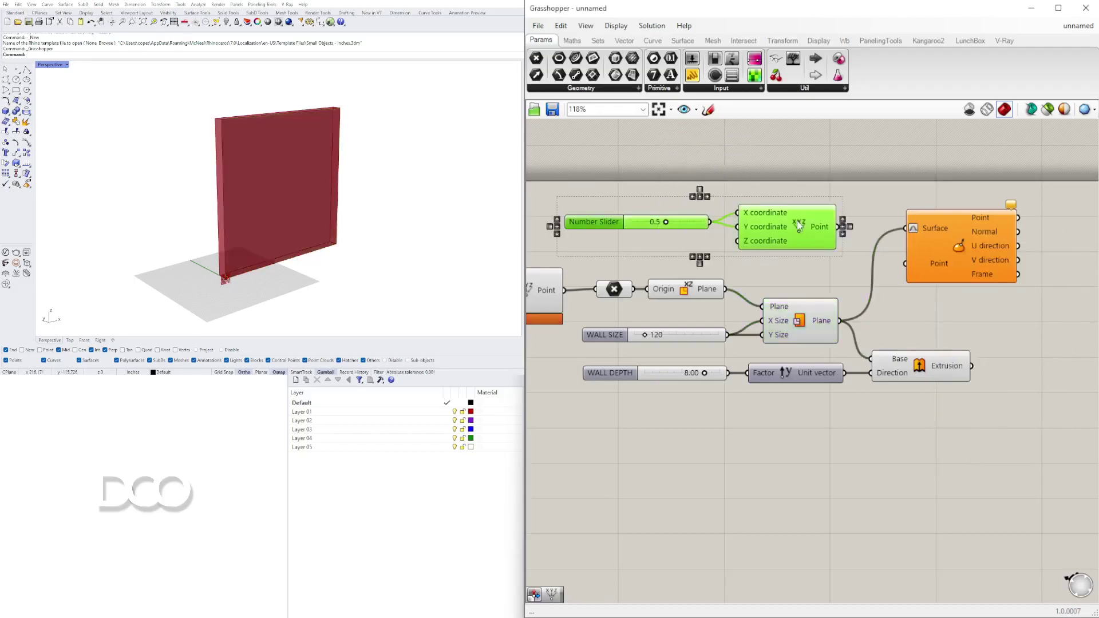
pyautogui.moveTo(782, 228); pyautogui.dragTo(787, 245)
pyautogui.click(836, 202)
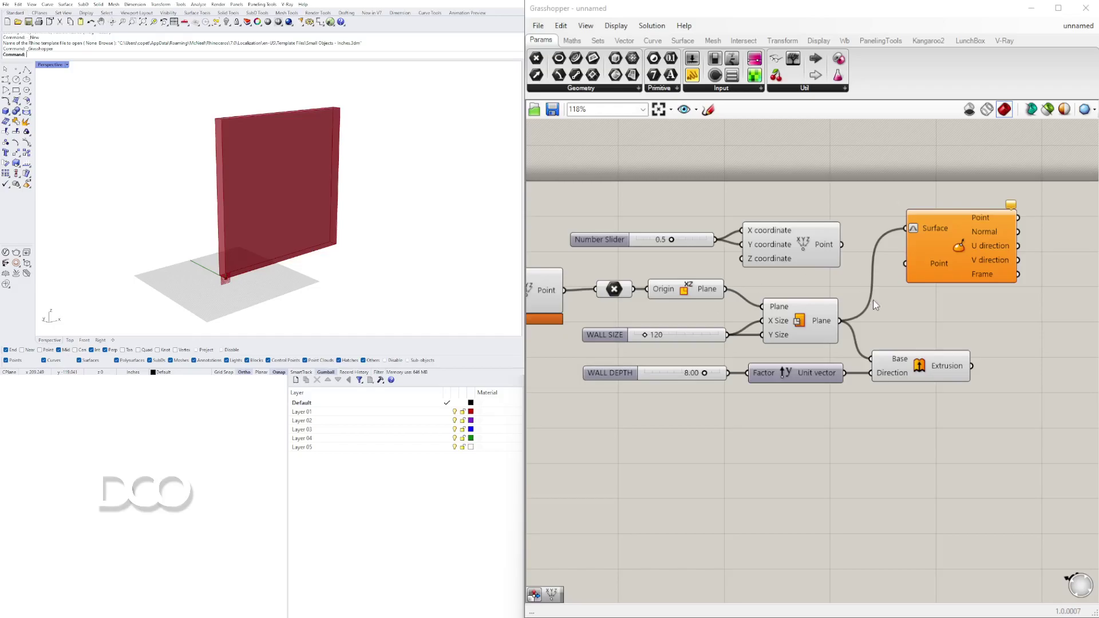
pyautogui.moveTo(842, 245); pyautogui.dragTo(905, 263)
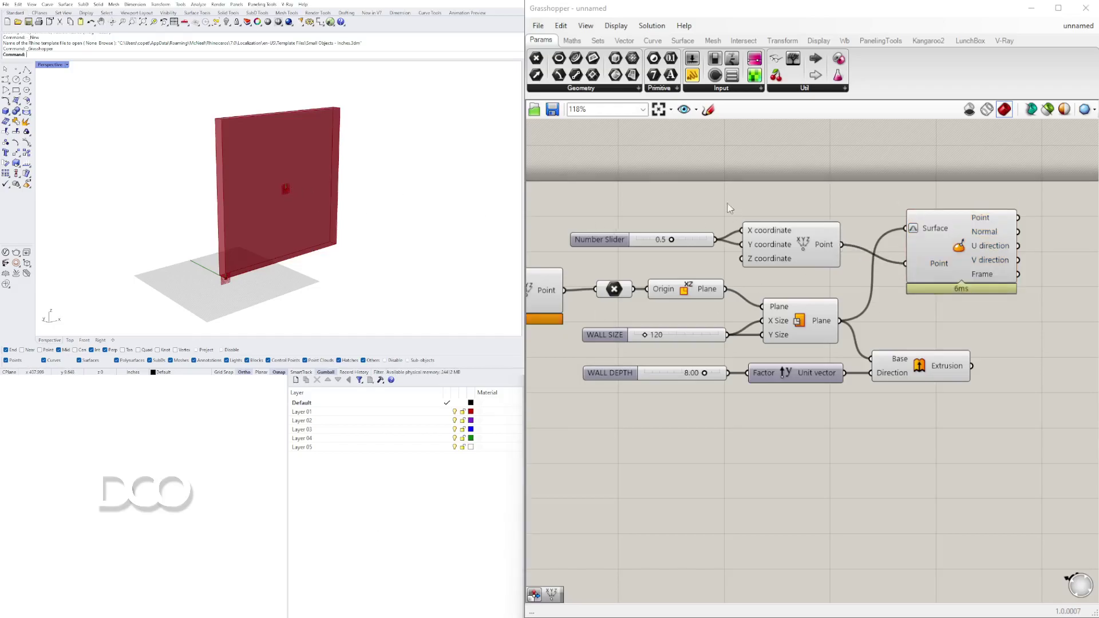
# Duplicate the 0.5 slider, connect the copy to the upper Construct Point's Y coordinate, and move Evaluate Surface slightly up
pyautogui.scroll(3, 733, 205)
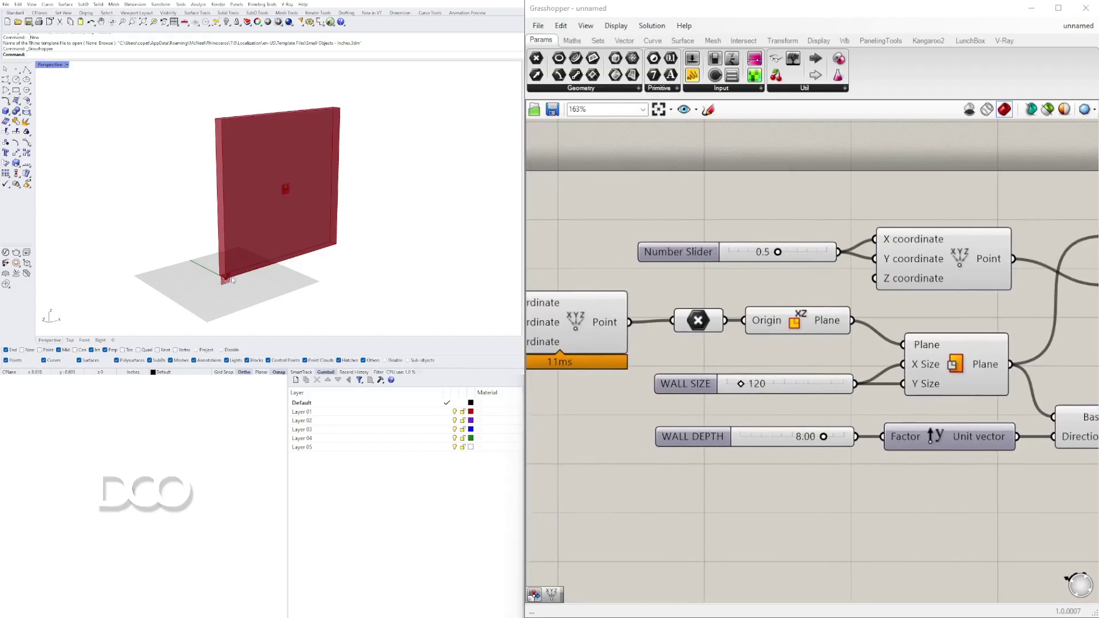
pyautogui.scroll(5, 233, 281)
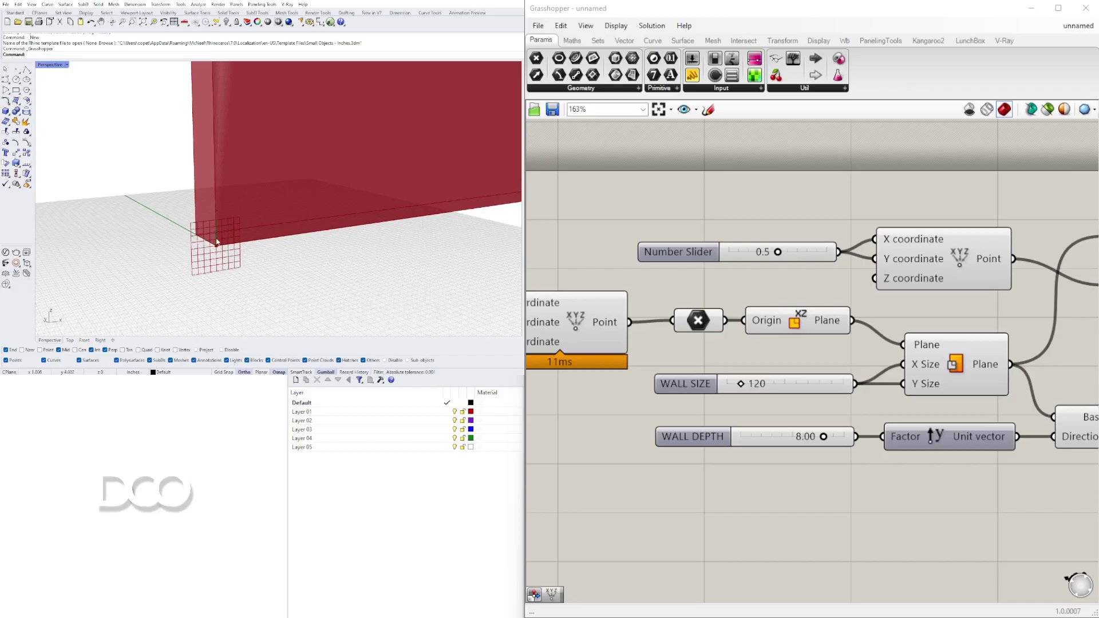
pyautogui.scroll(-5, 217, 243)
pyautogui.moveTo(858, 303); pyautogui.dragTo(892, 342, button='right')
pyautogui.moveTo(729, 287)
pyautogui.mouseDown()
pyautogui.moveTo(722, 274)
pyautogui.moveTo(723, 296)
pyautogui.mouseUp()
pyautogui.moveTo(868, 302); pyautogui.dragTo(908, 299)
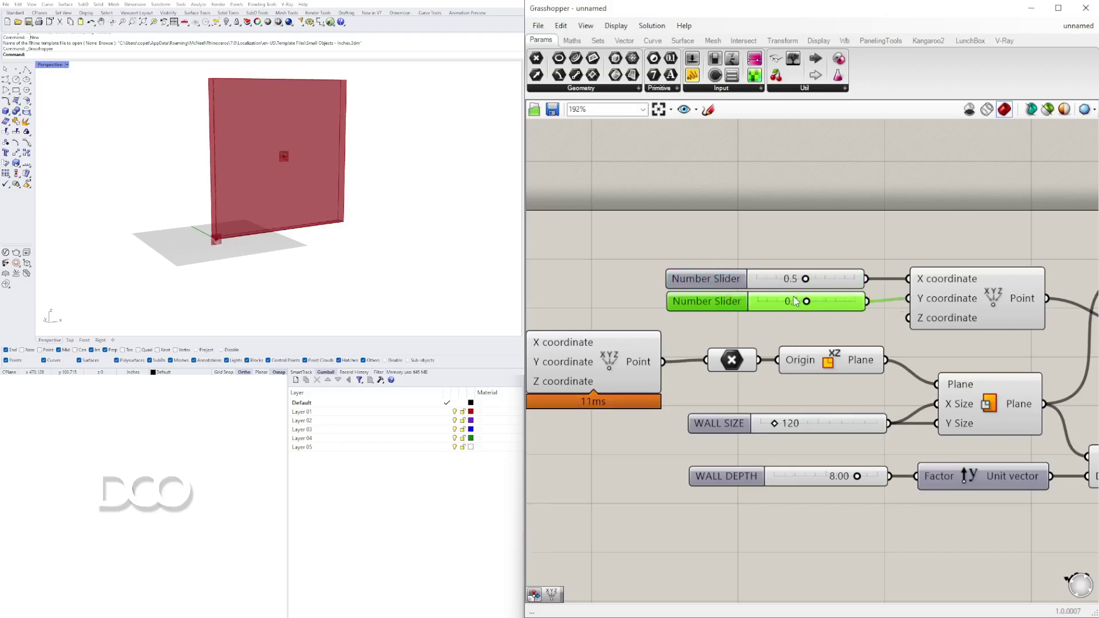
pyautogui.scroll(4, 795, 297)
pyautogui.moveTo(812, 266); pyautogui.dragTo(813, 296)
pyautogui.scroll(-5, 813, 296)
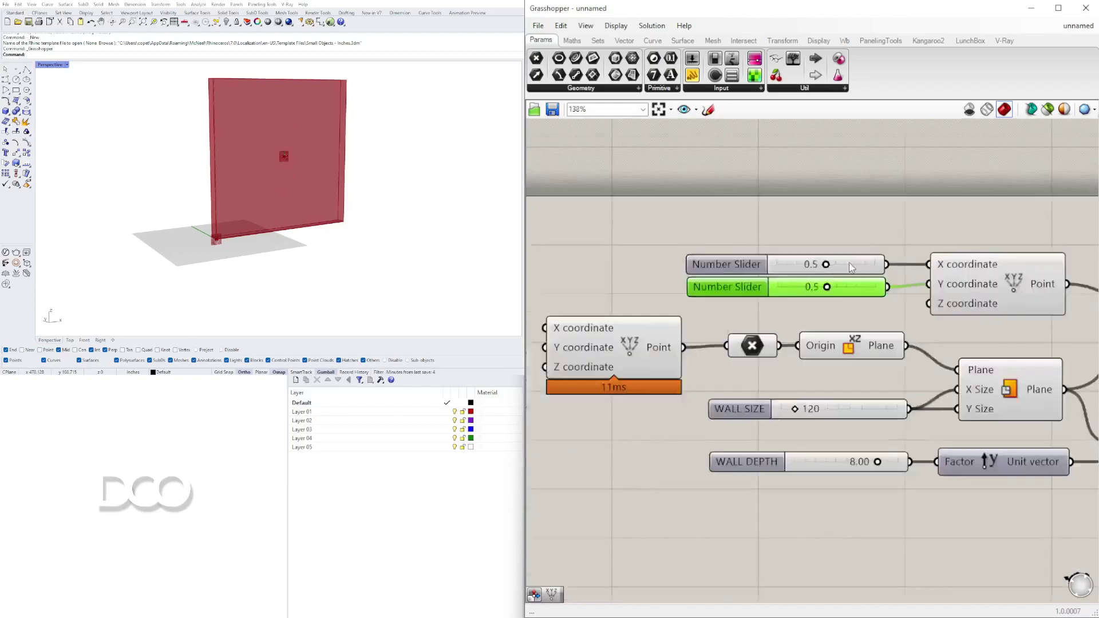
pyautogui.click(982, 269)
pyautogui.moveTo(982, 270)
pyautogui.mouseDown()
pyautogui.moveTo(997, 270)
pyautogui.moveTo(983, 256)
pyautogui.mouseUp()
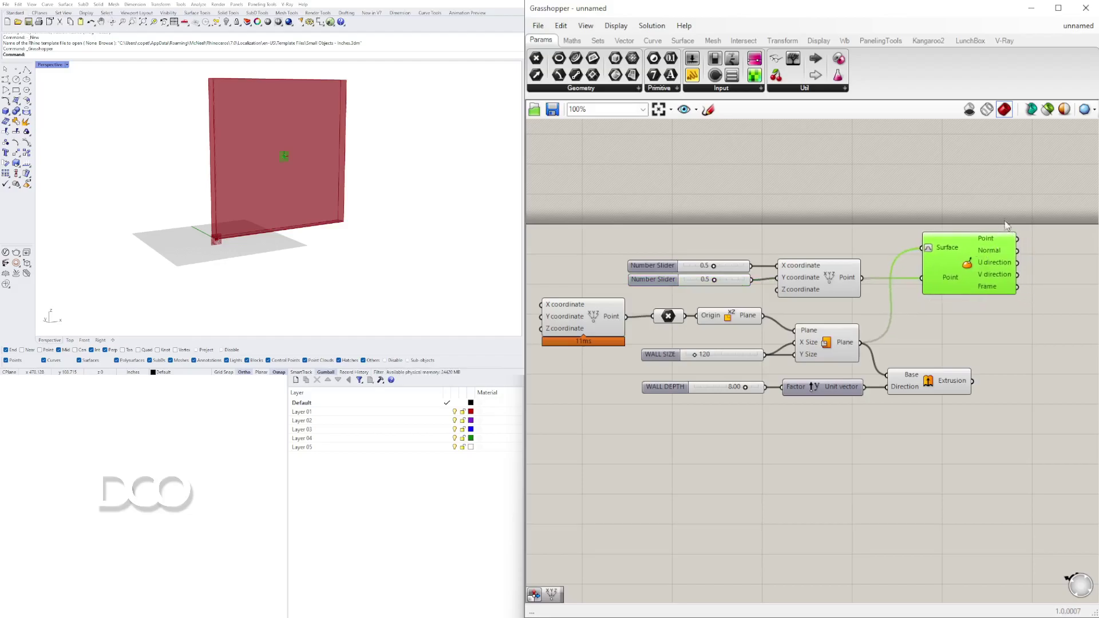
# Select the Evaluate Surface component and examine where its evaluated point lies on the wall in the perspective view
pyautogui.scroll(-3, 741, 273)
pyautogui.moveTo(957, 437); pyautogui.dragTo(668, 257)
pyautogui.click(876, 412)
pyautogui.scroll(4, 876, 412)
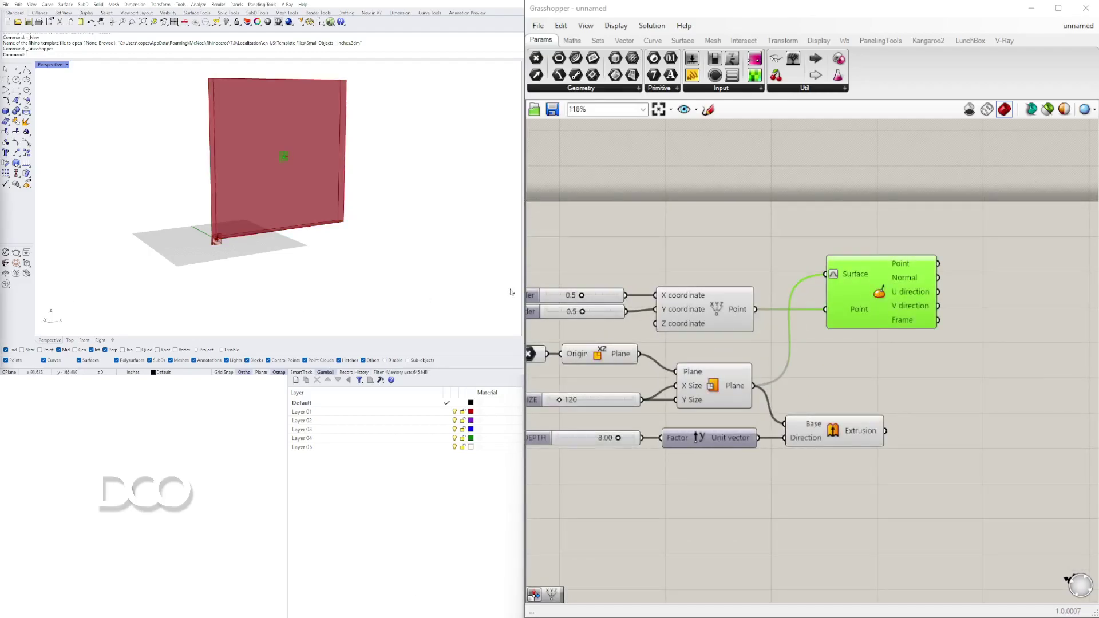
pyautogui.moveTo(880, 303); pyautogui.dragTo(814, 303, button='right')
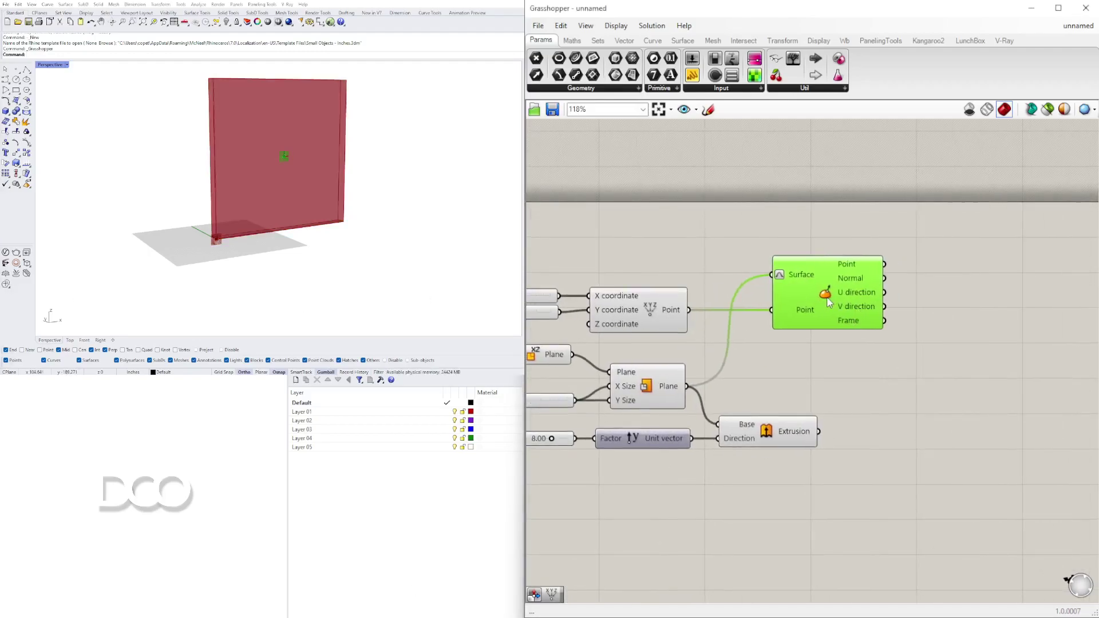
pyautogui.click(843, 390)
pyautogui.moveTo(793, 353); pyautogui.dragTo(747, 305, button='right')
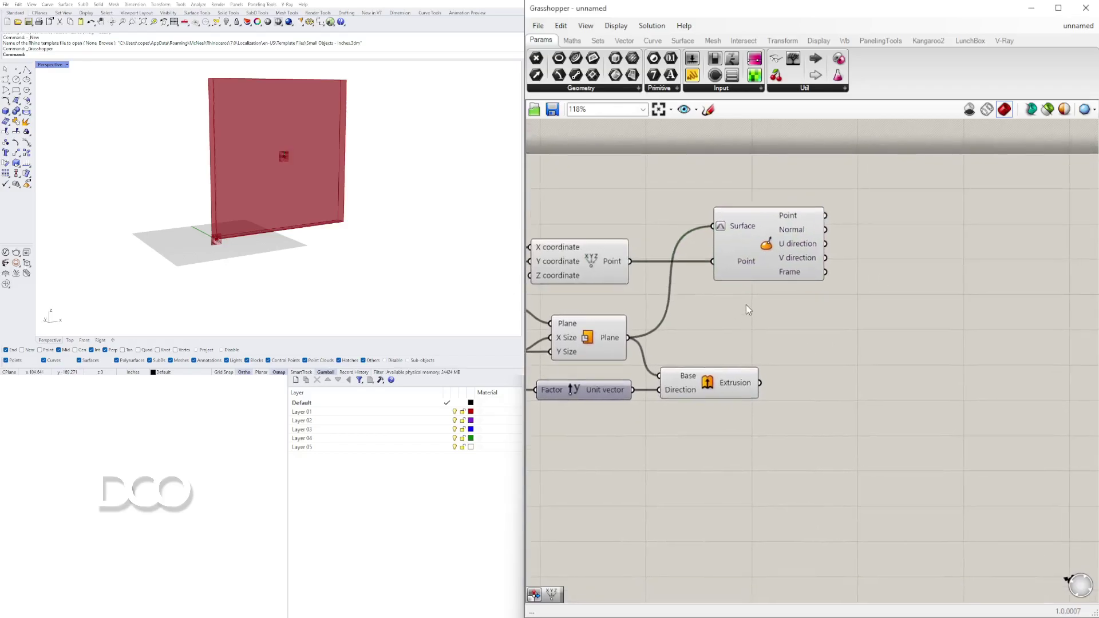
pyautogui.click(769, 245)
pyautogui.scroll(3, 269, 162)
pyautogui.scroll(-2, 272, 144)
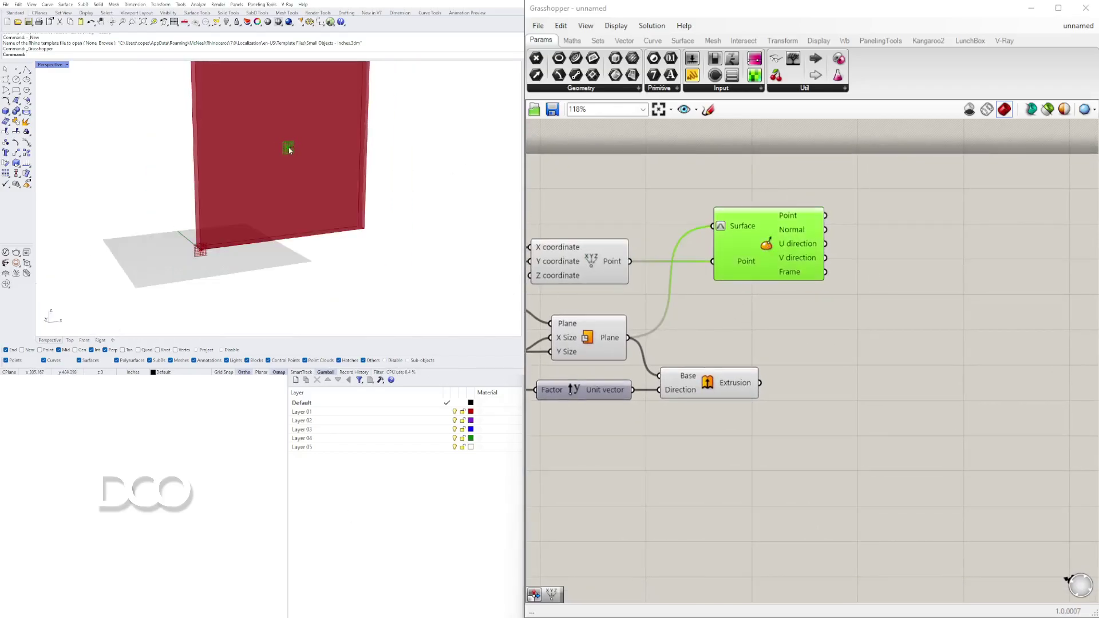
pyautogui.scroll(-2, 292, 216)
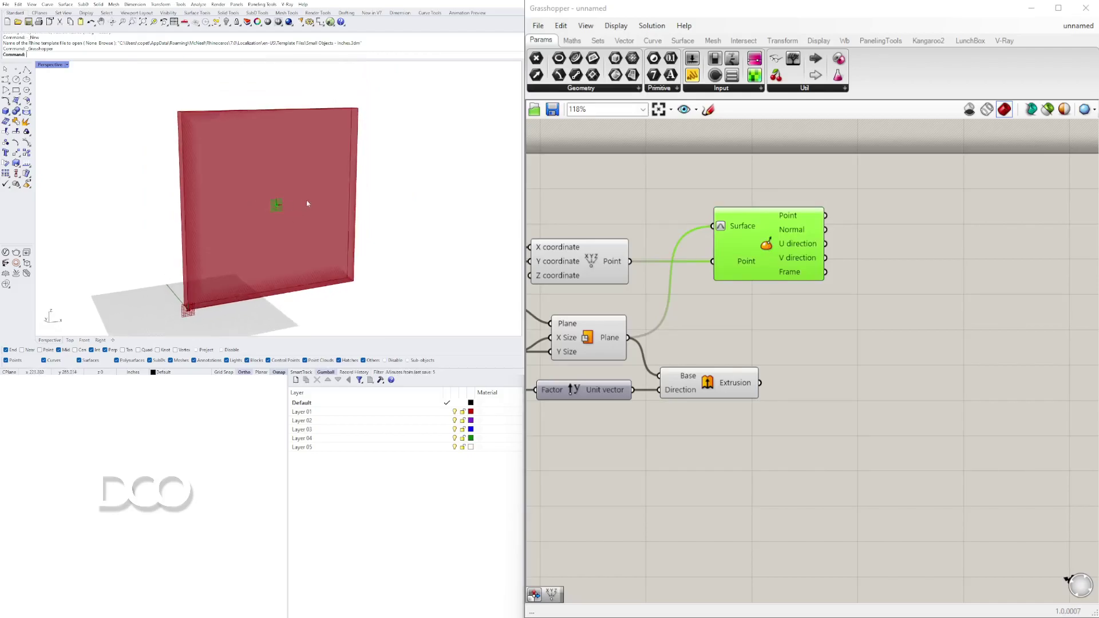
# Add a Move component beside Evaluate Surface and connect the evaluated Point output to its Geometry input
pyautogui.doubleClick(896, 275)
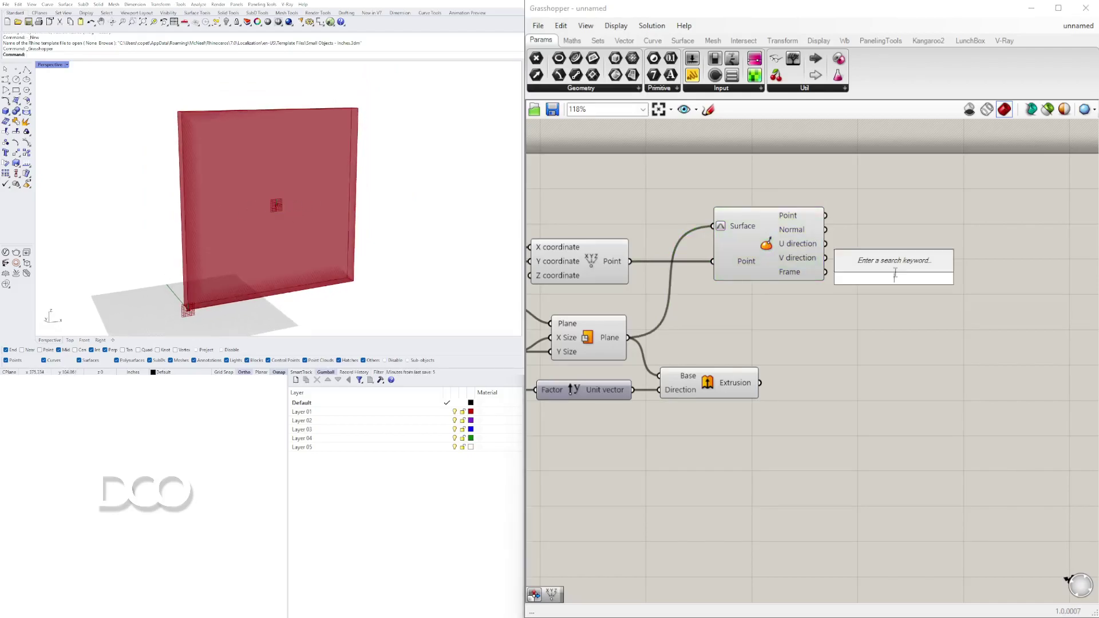
pyautogui.write('move')
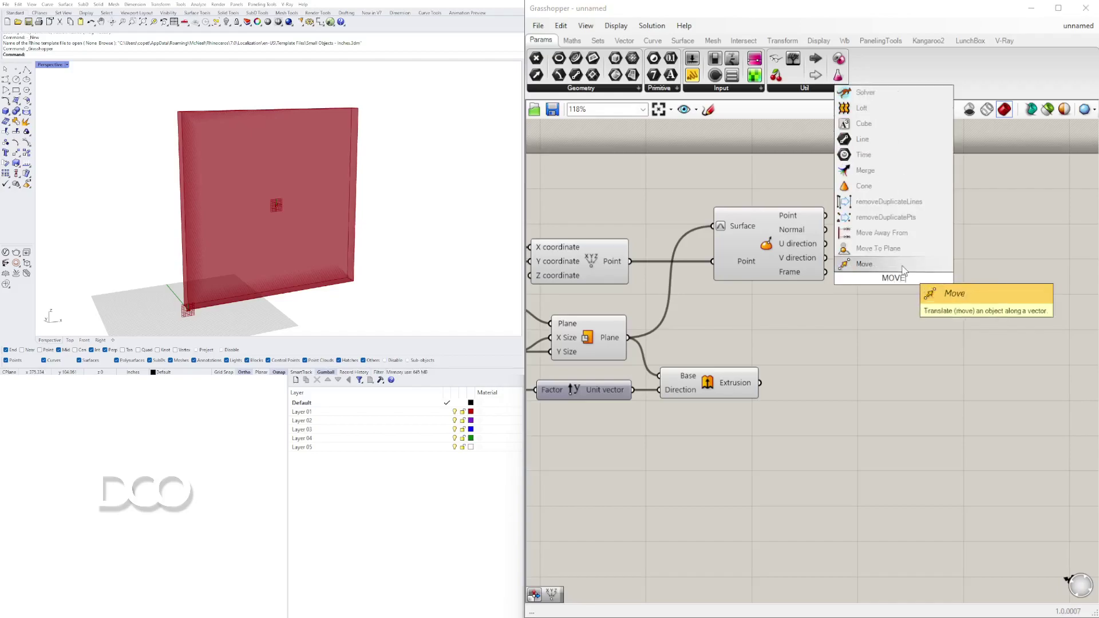
pyautogui.press('Return')
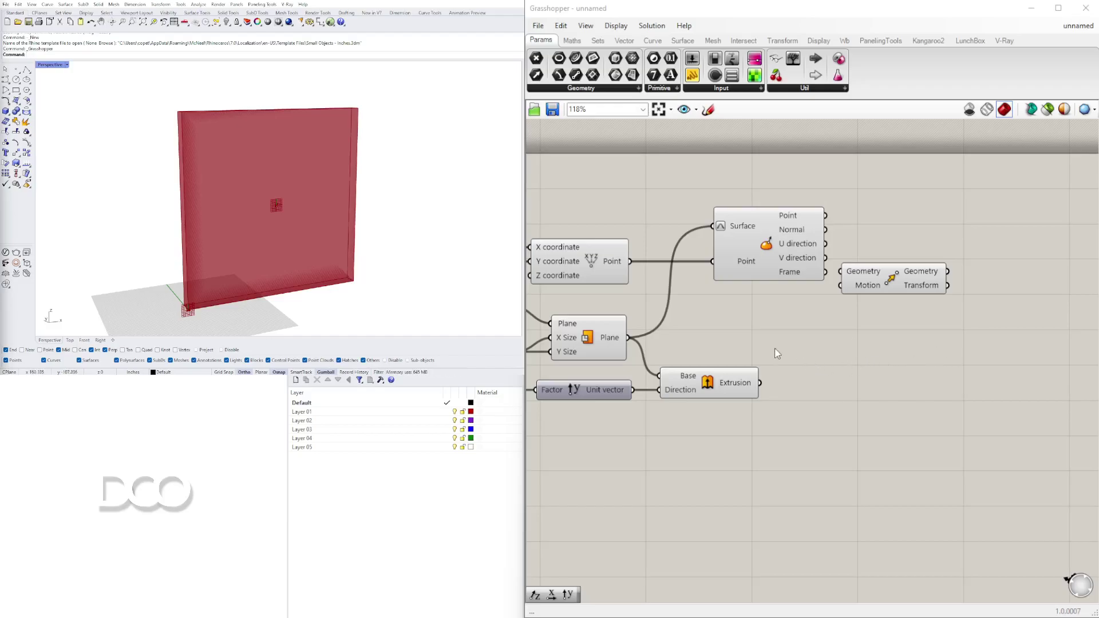
pyautogui.moveTo(887, 279); pyautogui.dragTo(953, 279)
pyautogui.click(756, 245)
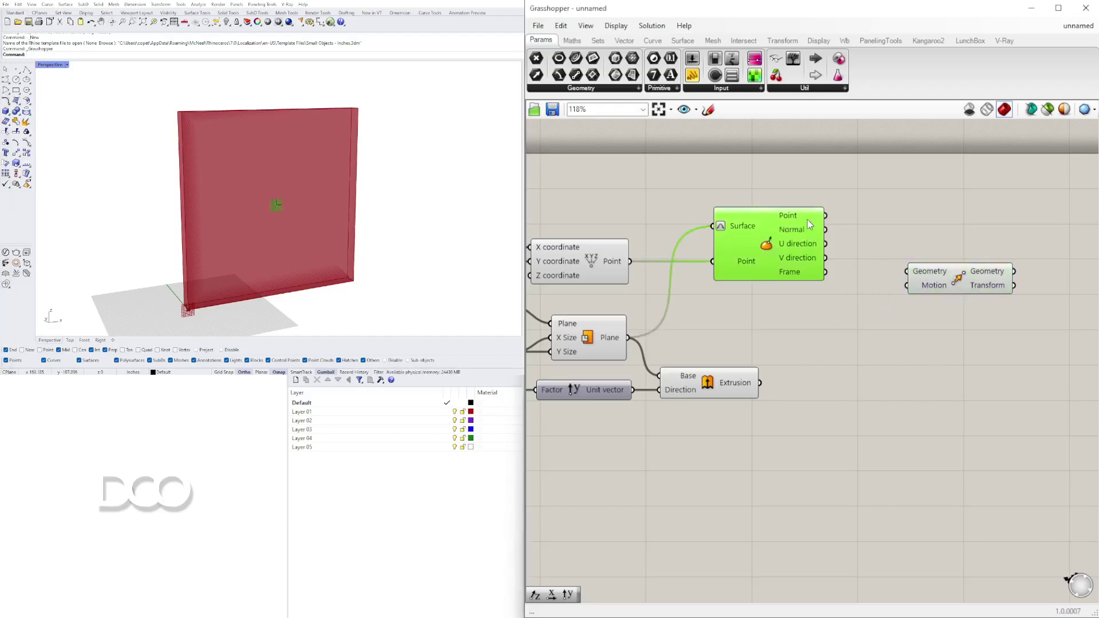
pyautogui.moveTo(827, 216); pyautogui.dragTo(949, 299)
# Add a Unit X component and place it with the Move component below the Extrude component's row
pyautogui.click(808, 332)
pyautogui.doubleClick(809, 332)
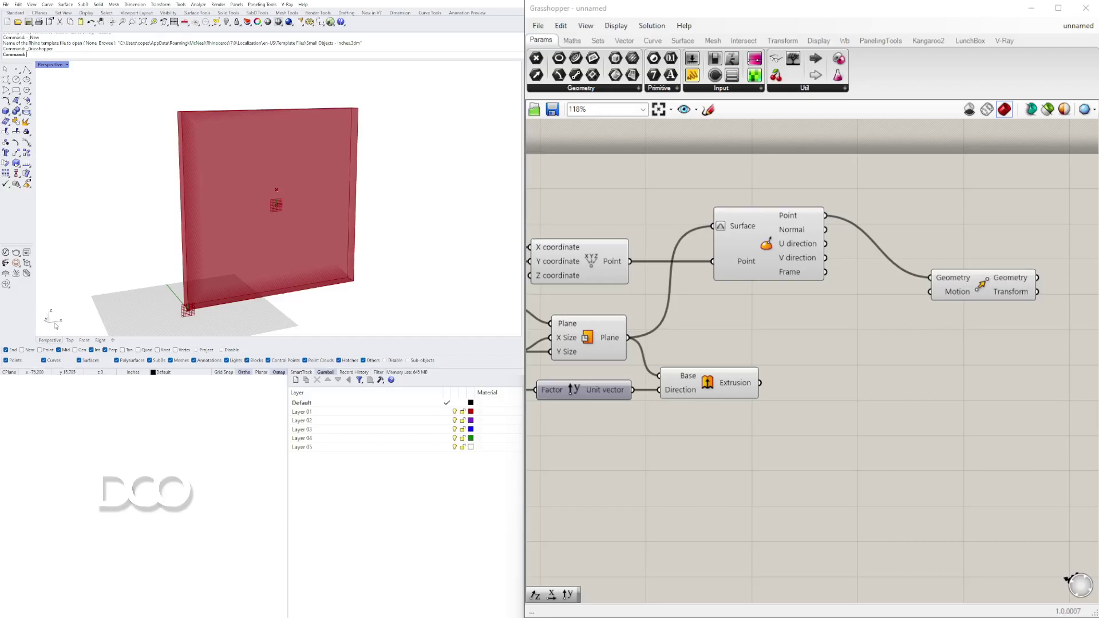
pyautogui.doubleClick(818, 343)
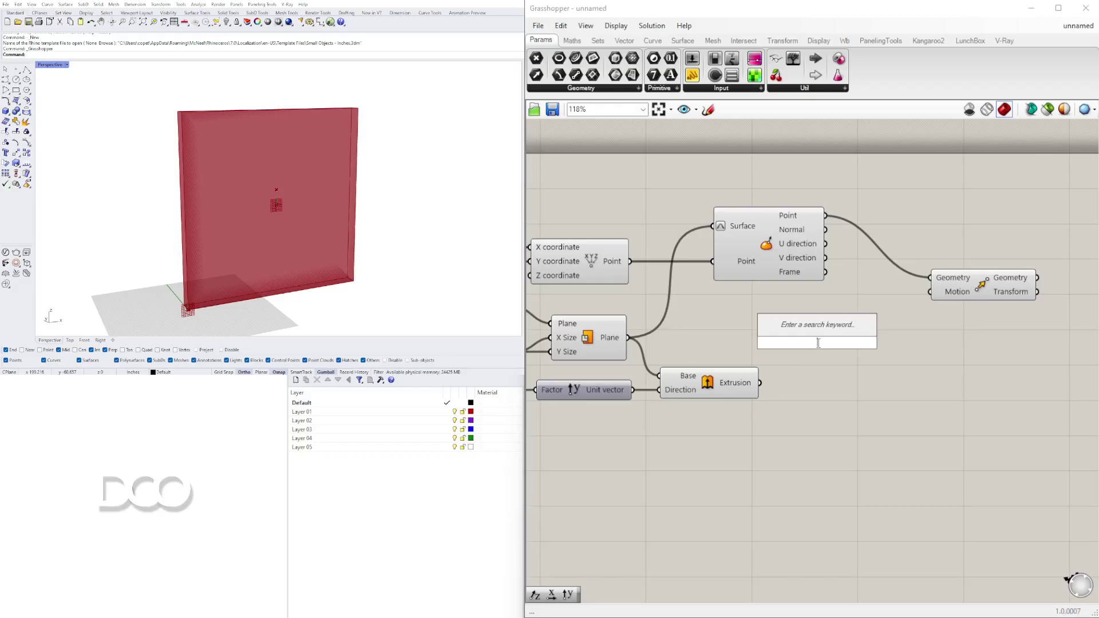
pyautogui.write('x')
pyautogui.click(813, 329)
pyautogui.moveTo(825, 343); pyautogui.dragTo(851, 472)
pyautogui.moveTo(940, 292); pyautogui.dragTo(972, 423)
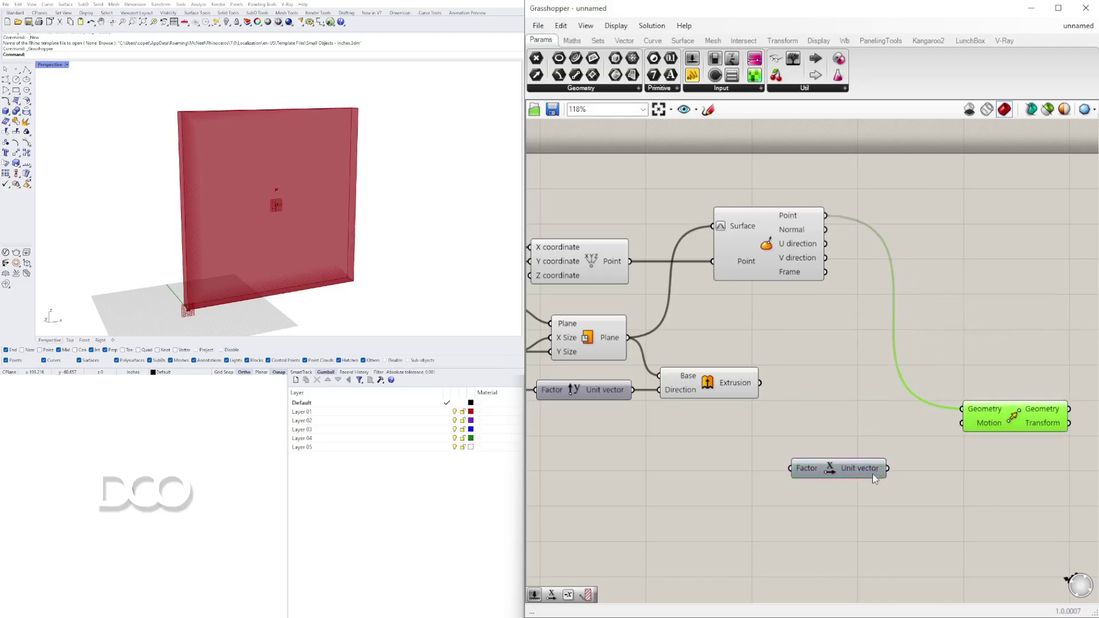
pyautogui.moveTo(874, 473); pyautogui.dragTo(888, 446)
pyautogui.moveTo(889, 446); pyautogui.dragTo(837, 436, button='right')
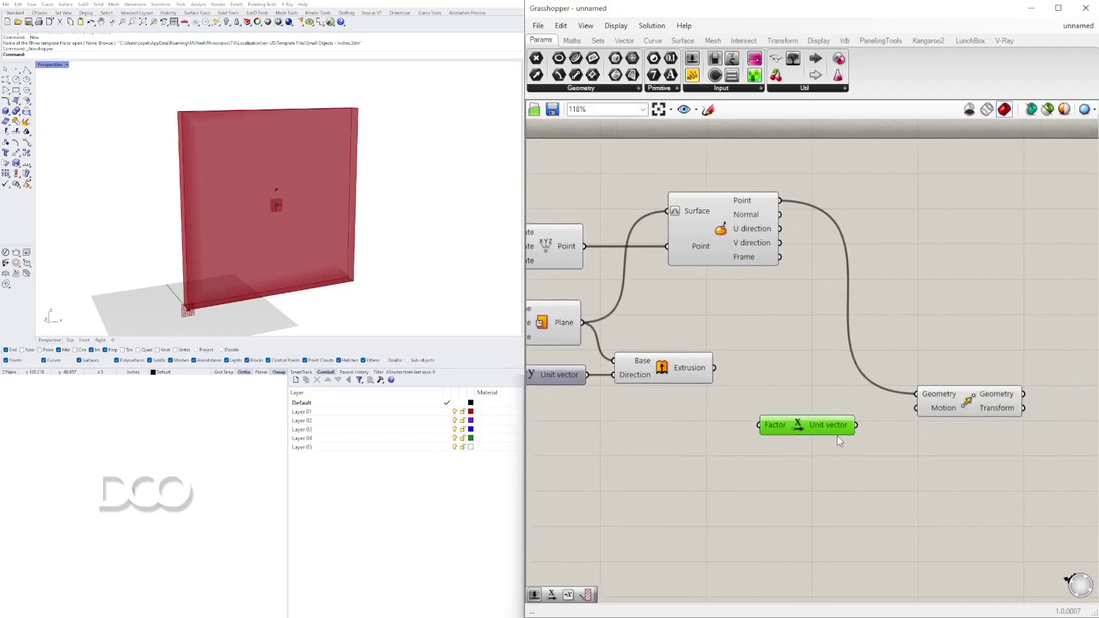
# Add a number slider set to 24, connect it to Unit X's Factor, and feed the unit vector into Move's Motion input
pyautogui.doubleClick(662, 434)
pyautogui.write('24')
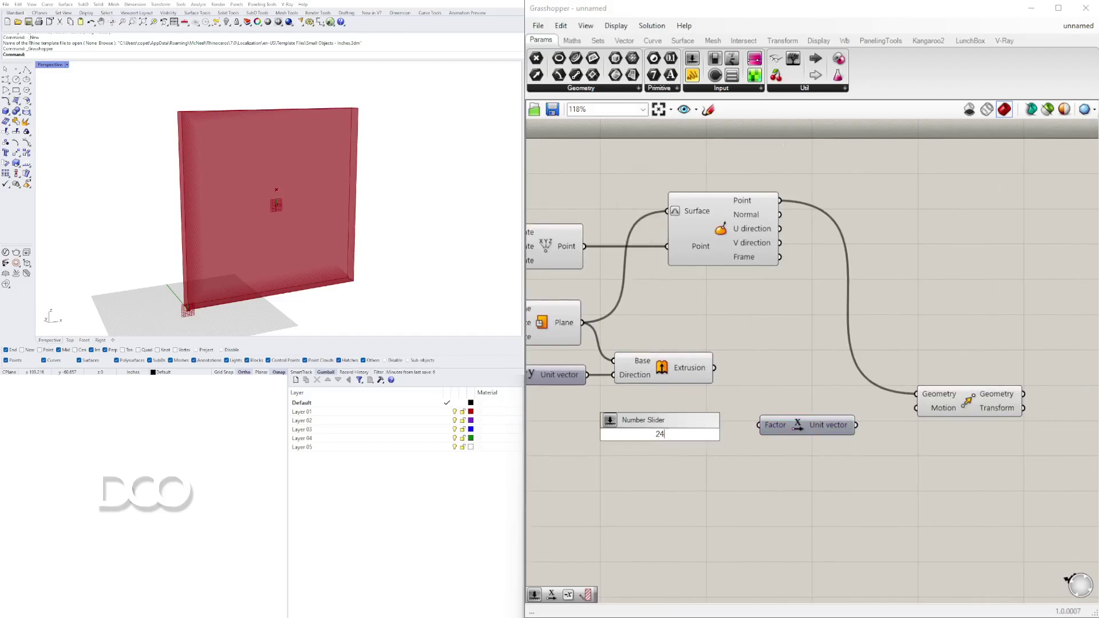
pyautogui.press('Return')
pyautogui.moveTo(735, 434); pyautogui.dragTo(760, 425)
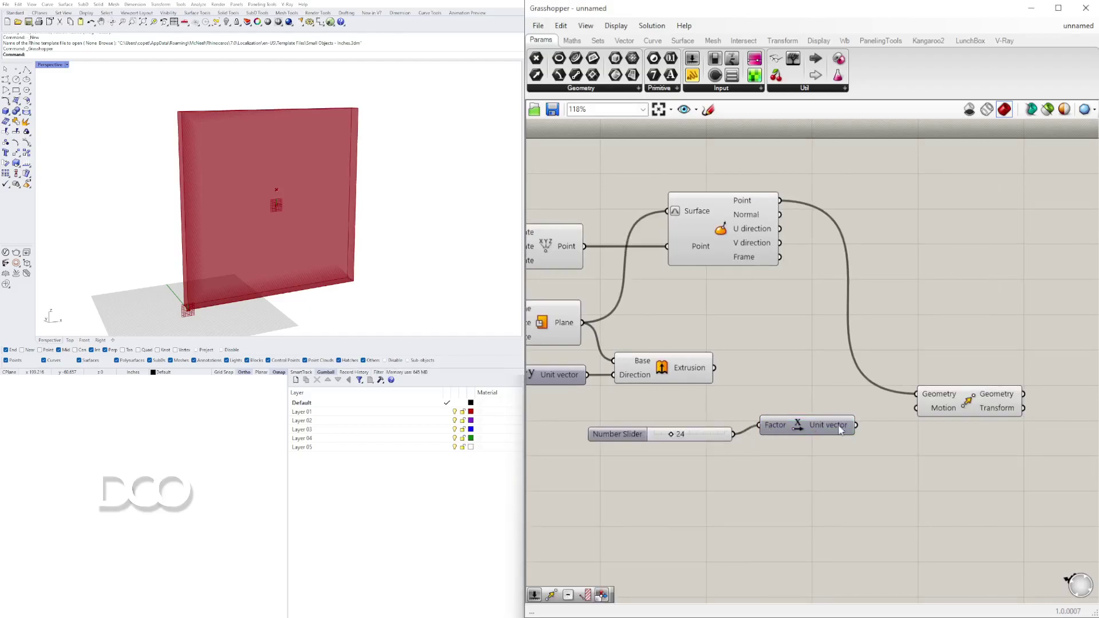
pyautogui.moveTo(857, 426); pyautogui.dragTo(966, 402)
pyautogui.moveTo(814, 427); pyautogui.dragTo(805, 436)
# Raise the Move component and place a duplicate with the same input connections directly below it
pyautogui.moveTo(904, 449); pyautogui.dragTo(702, 457, button='right')
pyautogui.moveTo(740, 418); pyautogui.dragTo(805, 396)
pyautogui.moveTo(805, 397); pyautogui.dragTo(1018, 329, button='right')
pyautogui.scroll(-2, 1010, 344)
pyautogui.moveTo(996, 365); pyautogui.dragTo(888, 370, button='right')
pyautogui.moveTo(930, 333); pyautogui.dragTo(885, 342)
# Add a Negative component after Unit X, connect its Result to the second Move's Motion input, and shift the vector components left
pyautogui.doubleClick(817, 389)
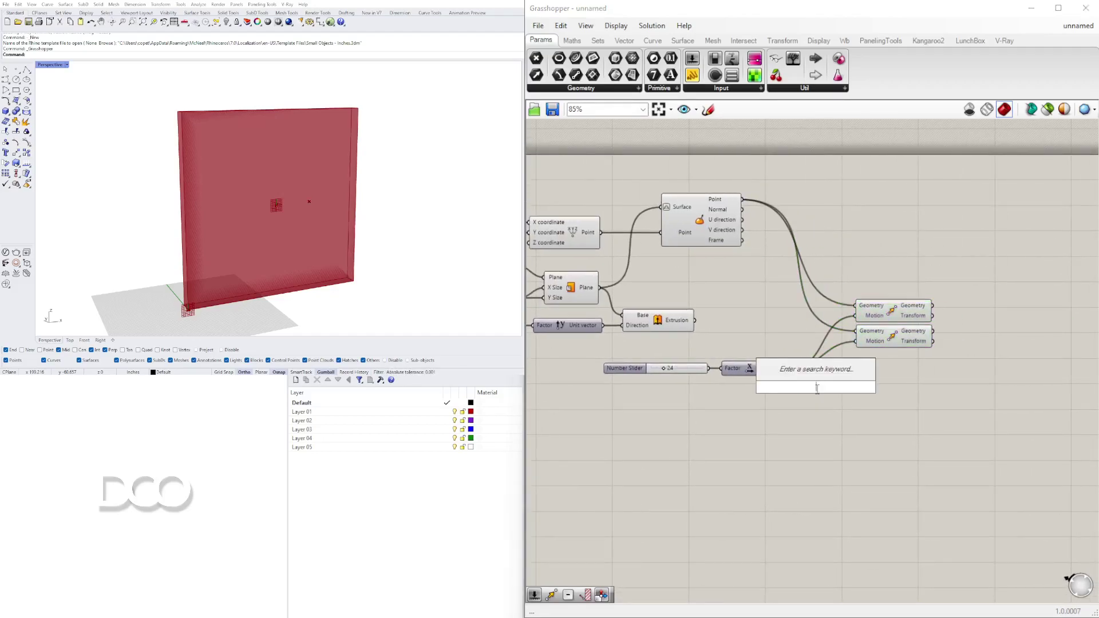
pyautogui.write('nega')
pyautogui.click(800, 374)
pyautogui.moveTo(792, 370); pyautogui.dragTo(789, 388)
pyautogui.moveTo(814, 390); pyautogui.dragTo(858, 343)
pyautogui.moveTo(847, 400); pyautogui.dragTo(647, 356)
pyautogui.moveTo(850, 381); pyautogui.dragTo(821, 381)
pyautogui.click(883, 388)
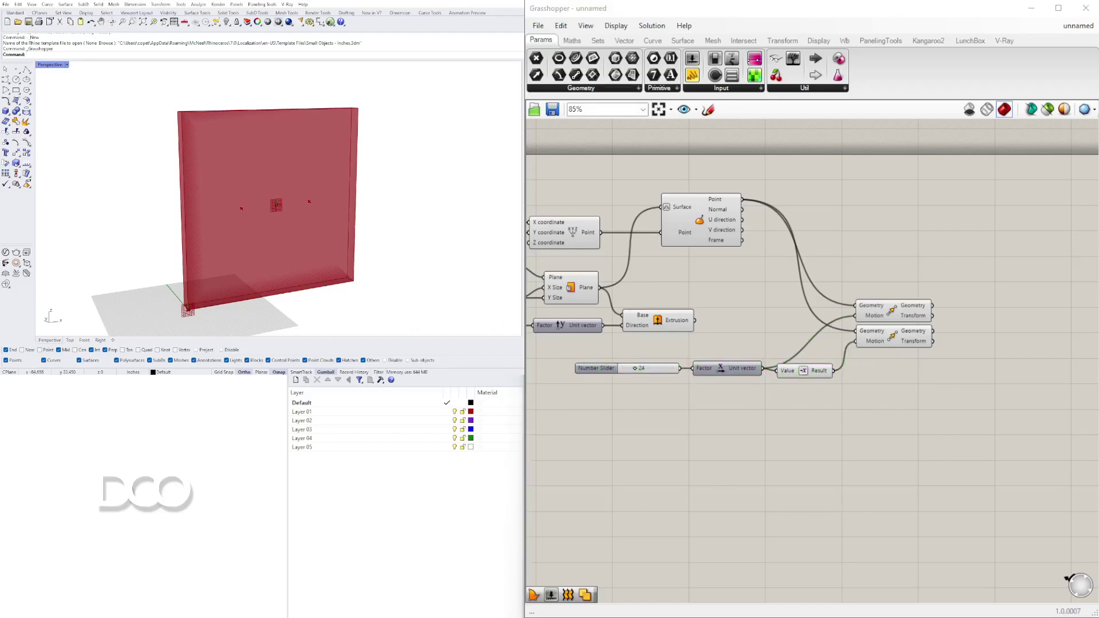
# Set the number slider feeding Unit X to 30 and move it farther away from Unit X
pyautogui.scroll(7, 736, 357)
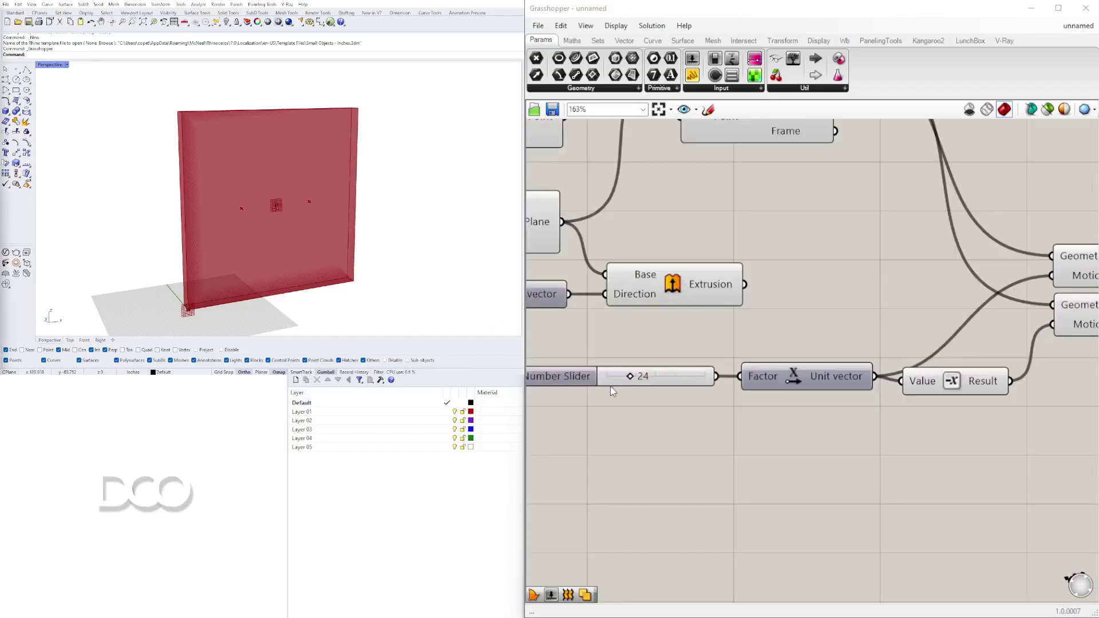
pyautogui.moveTo(736, 357); pyautogui.dragTo(747, 355)
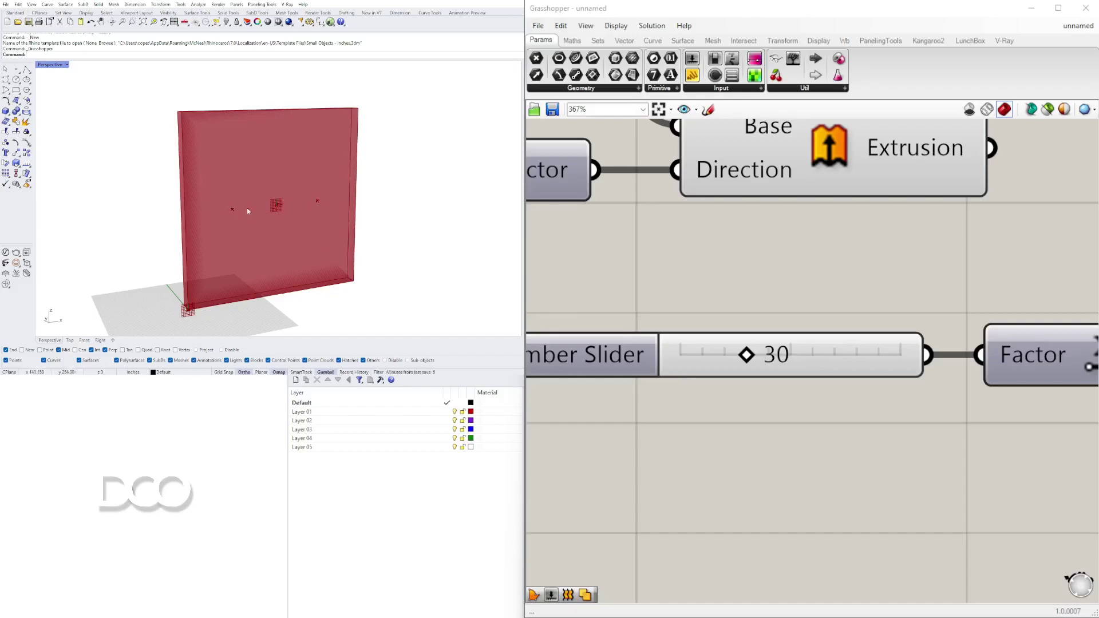
pyautogui.scroll(-5, 893, 324)
pyautogui.moveTo(710, 320); pyautogui.dragTo(561, 322)
# Insert a Division component between the number slider and Unit X's Factor input to halve the slider value
pyautogui.doubleClick(771, 344)
pyautogui.write('/')
pyautogui.press('Return')
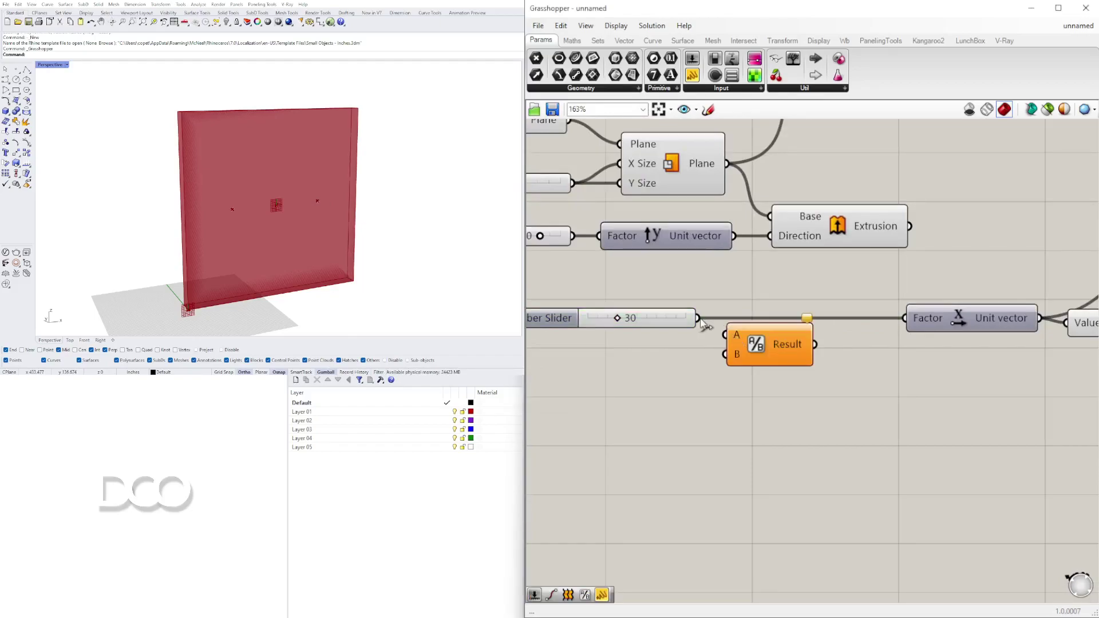
pyautogui.moveTo(700, 319); pyautogui.dragTo(725, 335)
pyautogui.click(852, 346)
pyautogui.moveTo(815, 345); pyautogui.dragTo(773, 328)
pyautogui.moveTo(798, 396); pyautogui.dragTo(629, 317)
pyautogui.moveTo(776, 329); pyautogui.dragTo(855, 319)
pyautogui.click(841, 356)
# Rename the number slider feeding the Division component to WINDOW SIZE
pyautogui.scroll(3, 622, 303)
pyautogui.rightClick(622, 308)
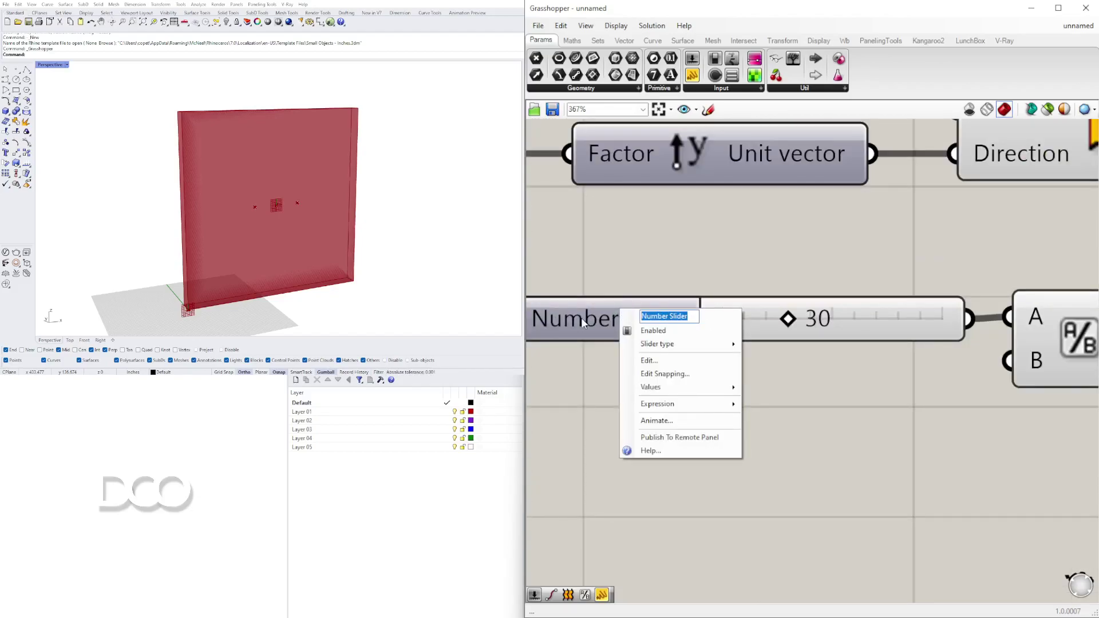
pyautogui.write('WINDOW SIZ')
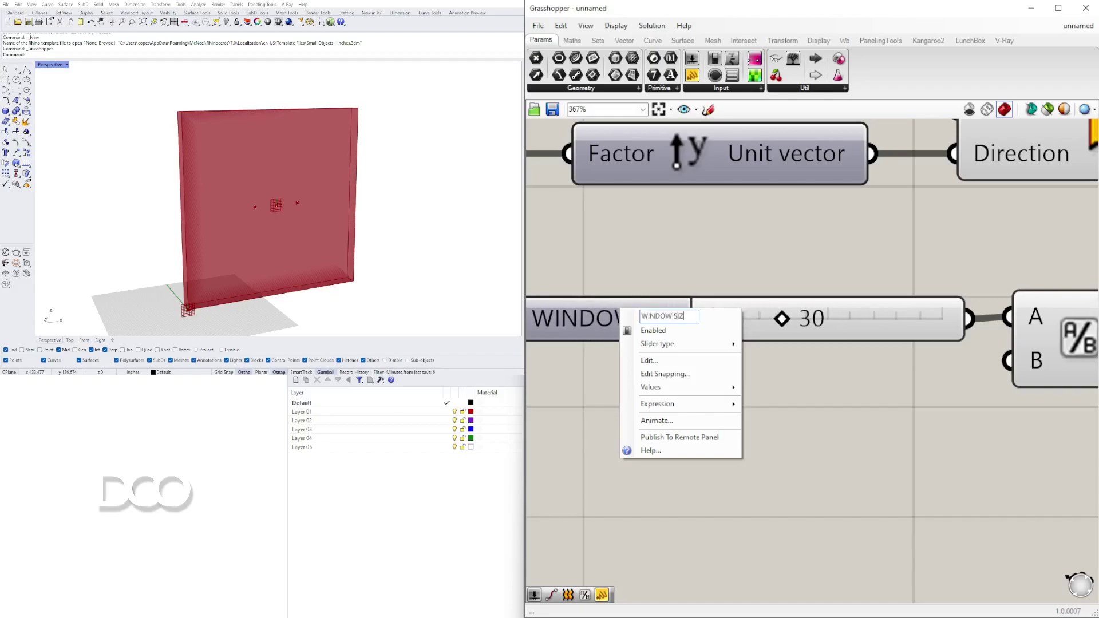
pyautogui.write('E')
pyautogui.press('Return')
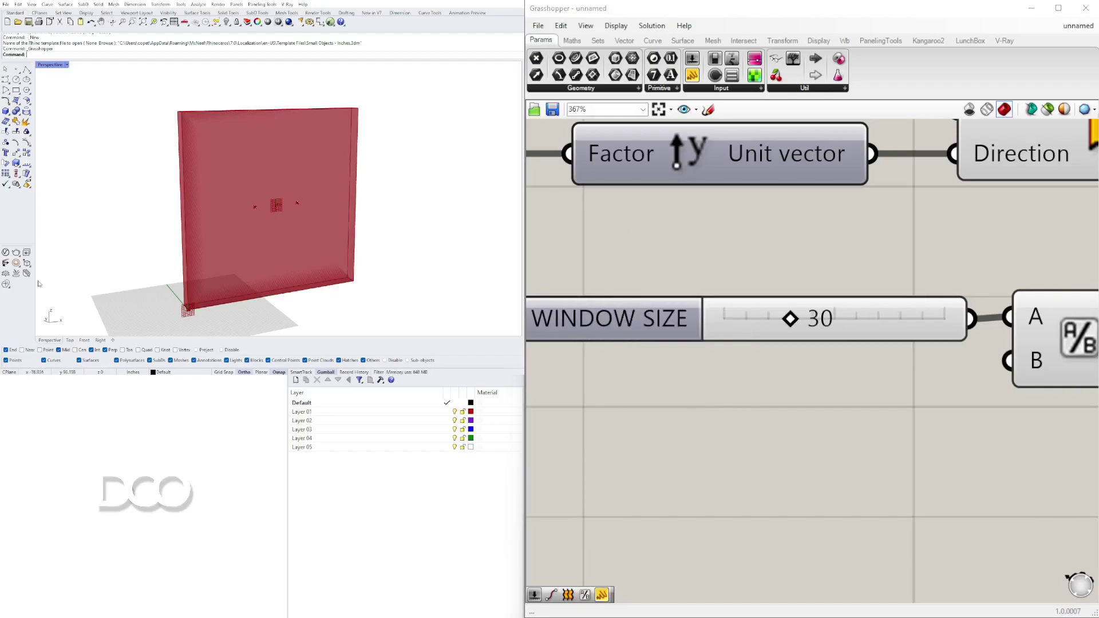
# Shift both Move components away from the Negative component and space them farther apart vertically
pyautogui.scroll(-2, 865, 376)
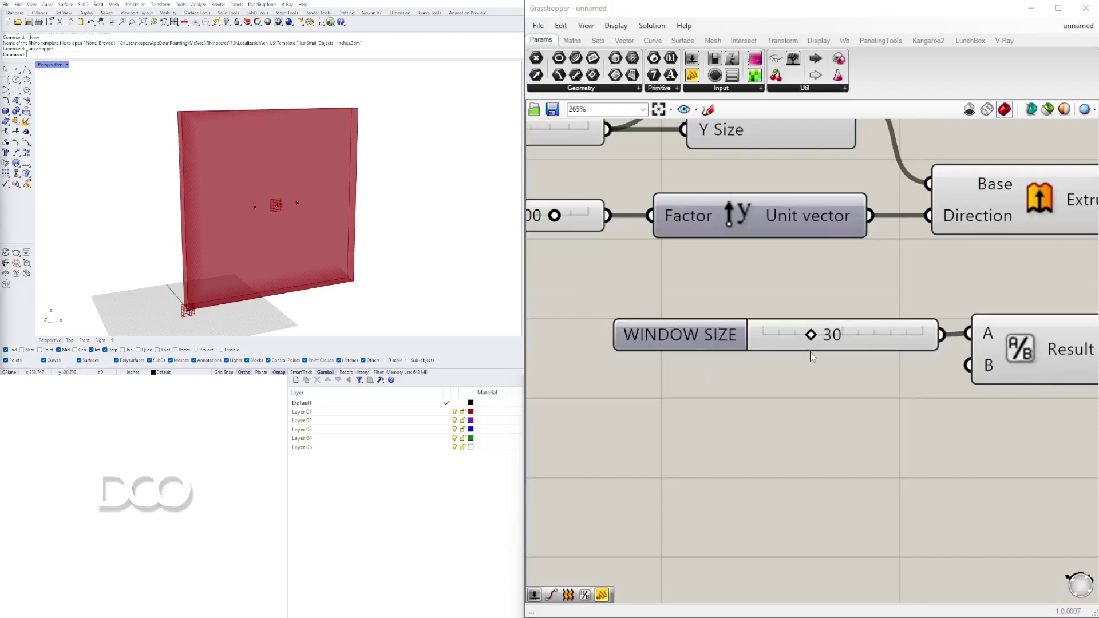
pyautogui.scroll(-5, 967, 317)
pyautogui.moveTo(1016, 345); pyautogui.dragTo(715, 346, button='right')
pyautogui.moveTo(887, 346); pyautogui.dragTo(706, 356, button='right')
pyautogui.click(841, 274)
pyautogui.click(852, 305)
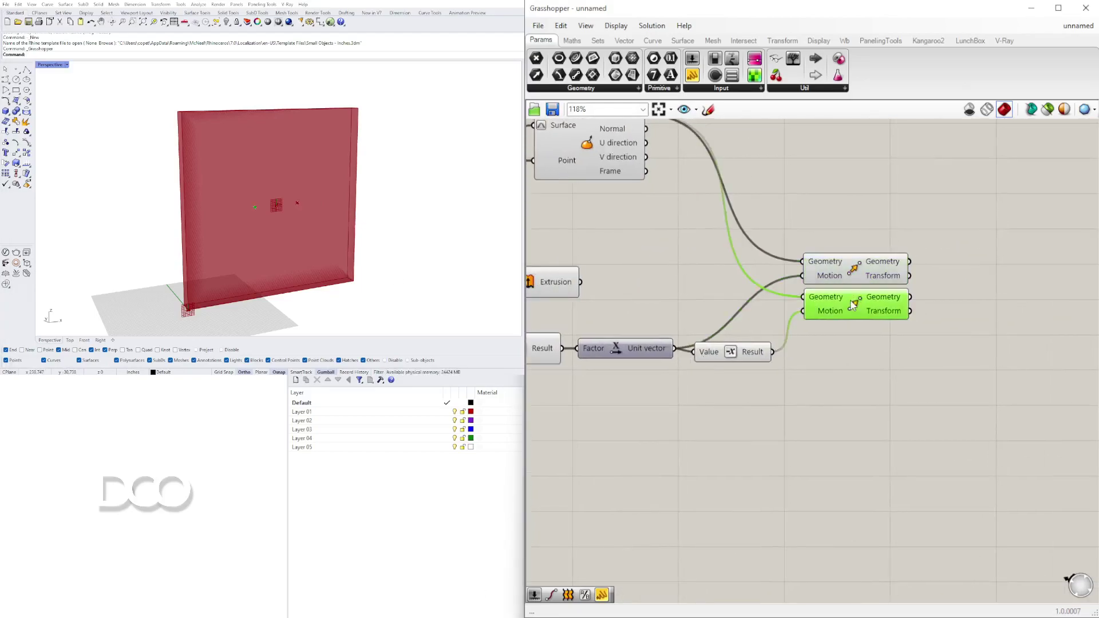
pyautogui.click(859, 276)
pyautogui.moveTo(904, 339); pyautogui.dragTo(925, 277)
pyautogui.click(967, 359)
pyautogui.click(885, 309)
pyautogui.click(895, 268)
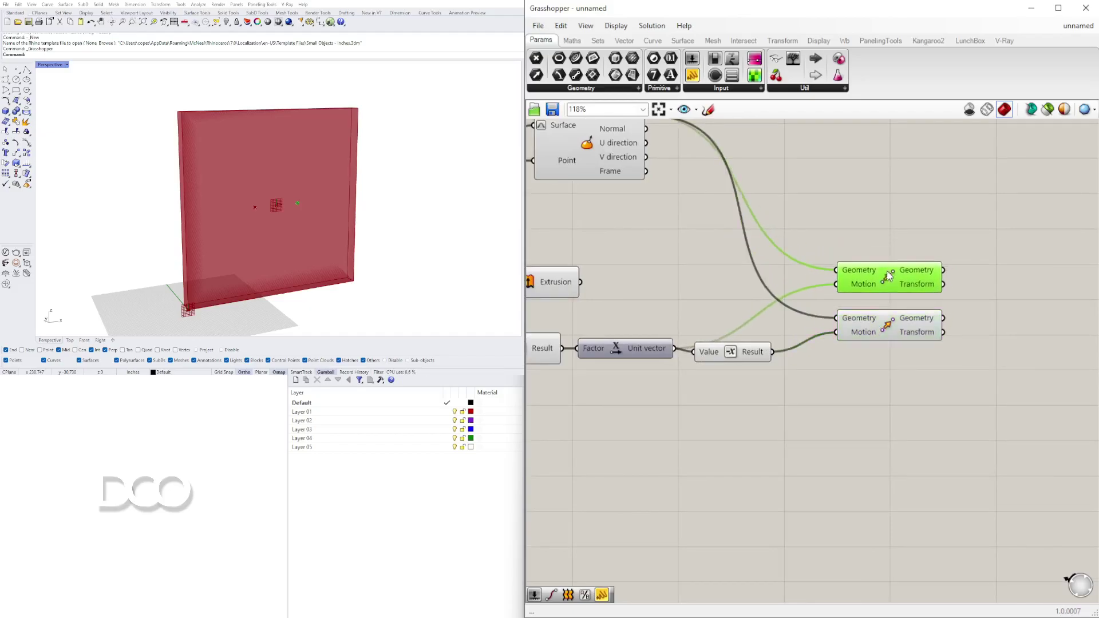
# Add a third Move component and place it beyond and below the two existing Move components
pyautogui.scroll(-1, 886, 301)
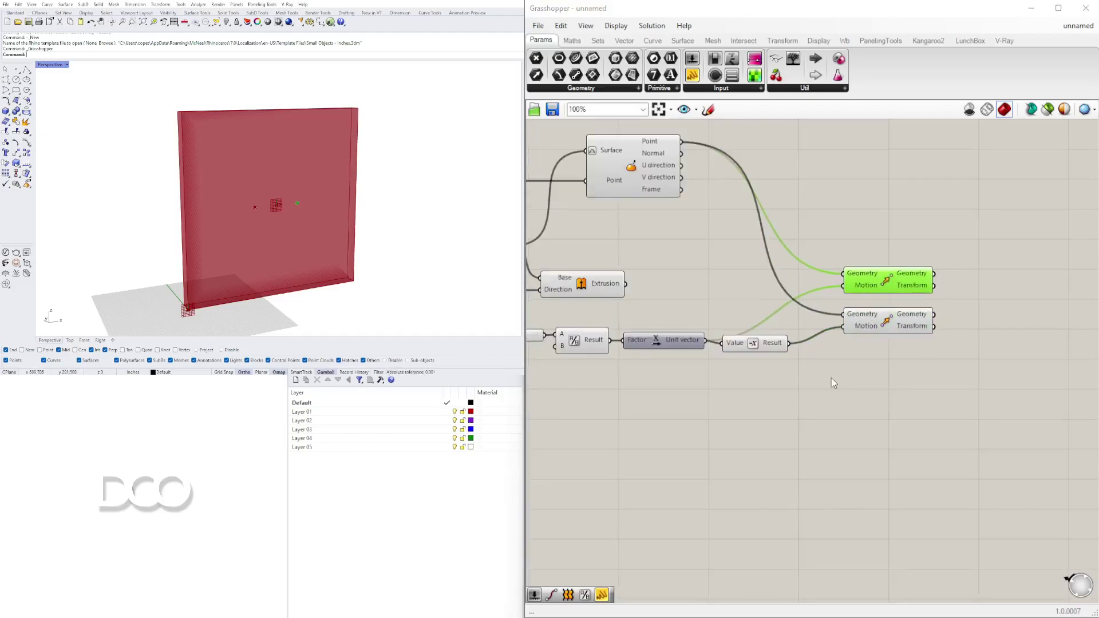
pyautogui.doubleClick(807, 469)
pyautogui.write('move')
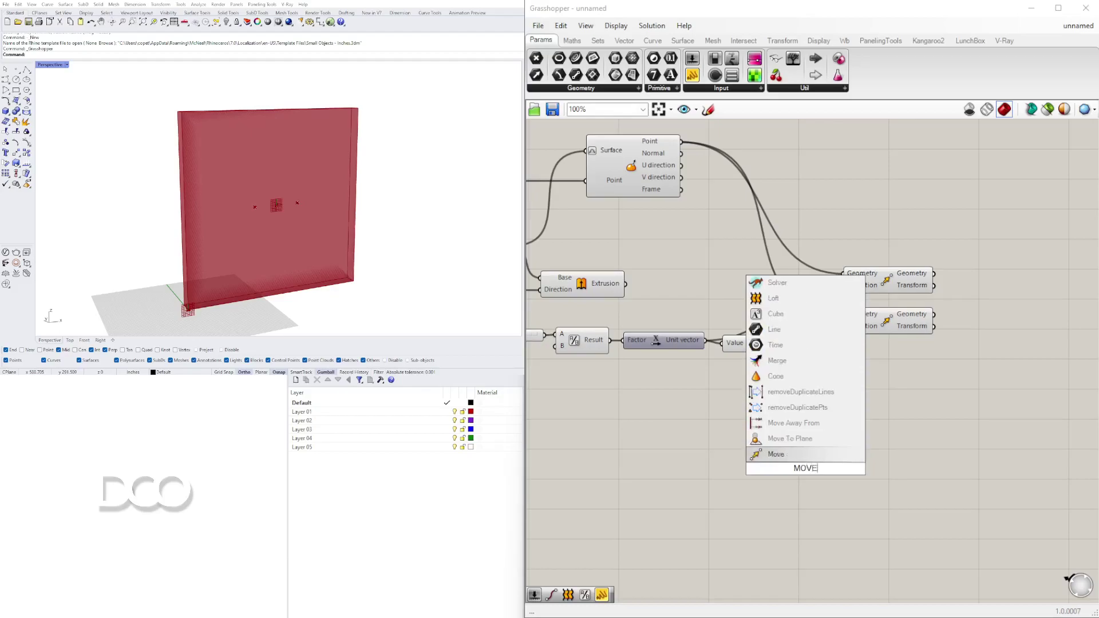
pyautogui.click(800, 455)
pyautogui.moveTo(790, 478); pyautogui.dragTo(948, 403)
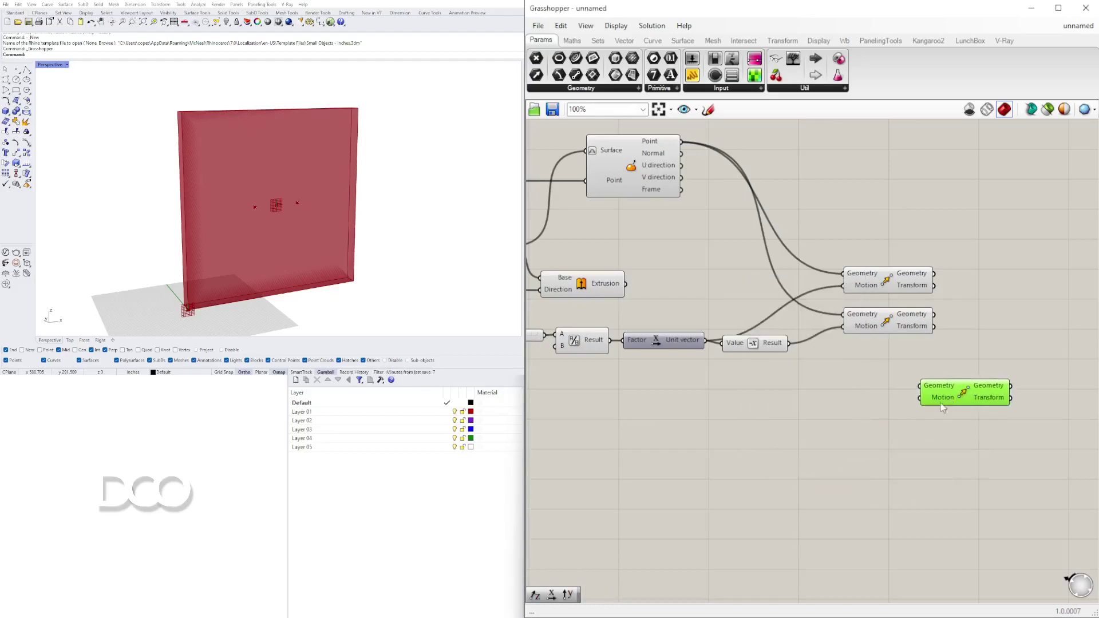
# Add a Unit Z component before the new Move component and connect its Unit vector output to Motion
pyautogui.doubleClick(823, 422)
pyautogui.write('z')
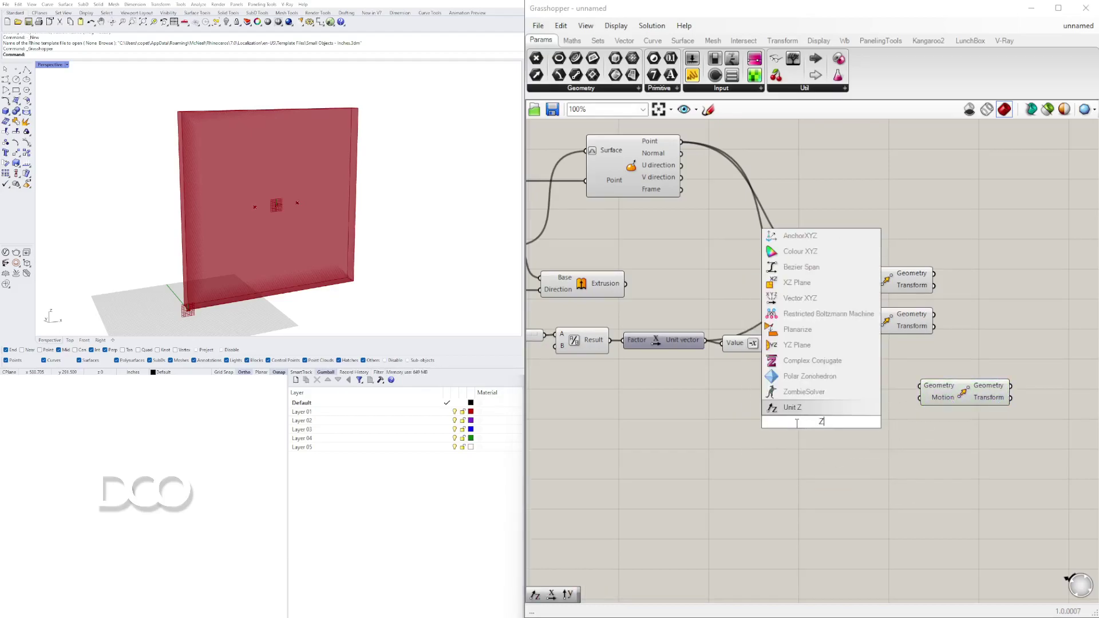
pyautogui.click(796, 408)
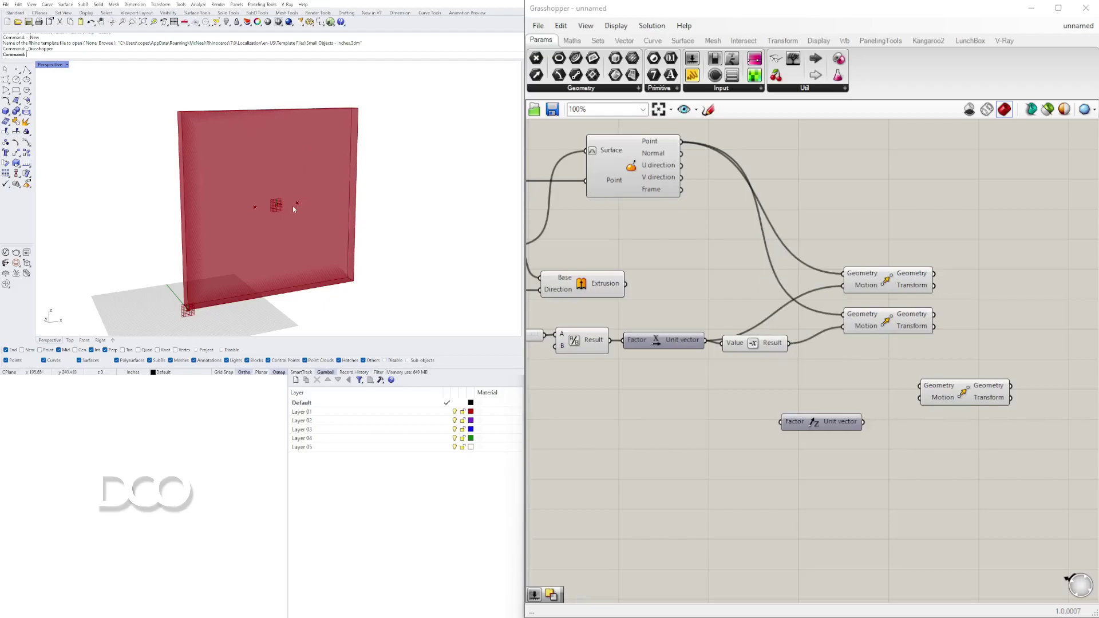
pyautogui.moveTo(819, 381); pyautogui.dragTo(671, 393, button='right')
pyautogui.moveTo(671, 433); pyautogui.dragTo(685, 417)
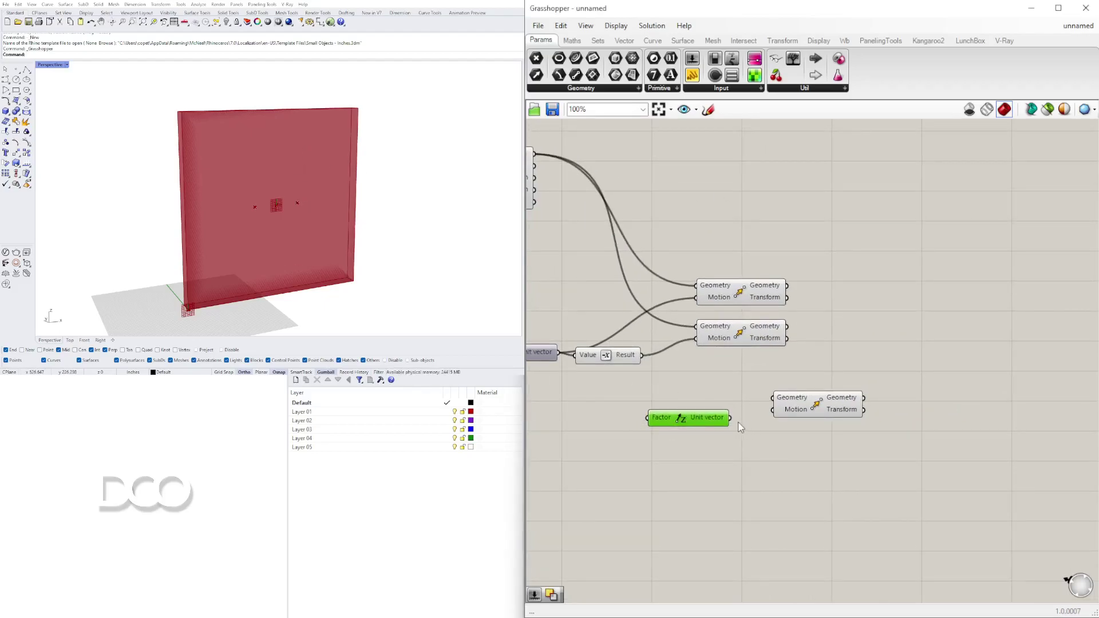
pyautogui.click(415, 192)
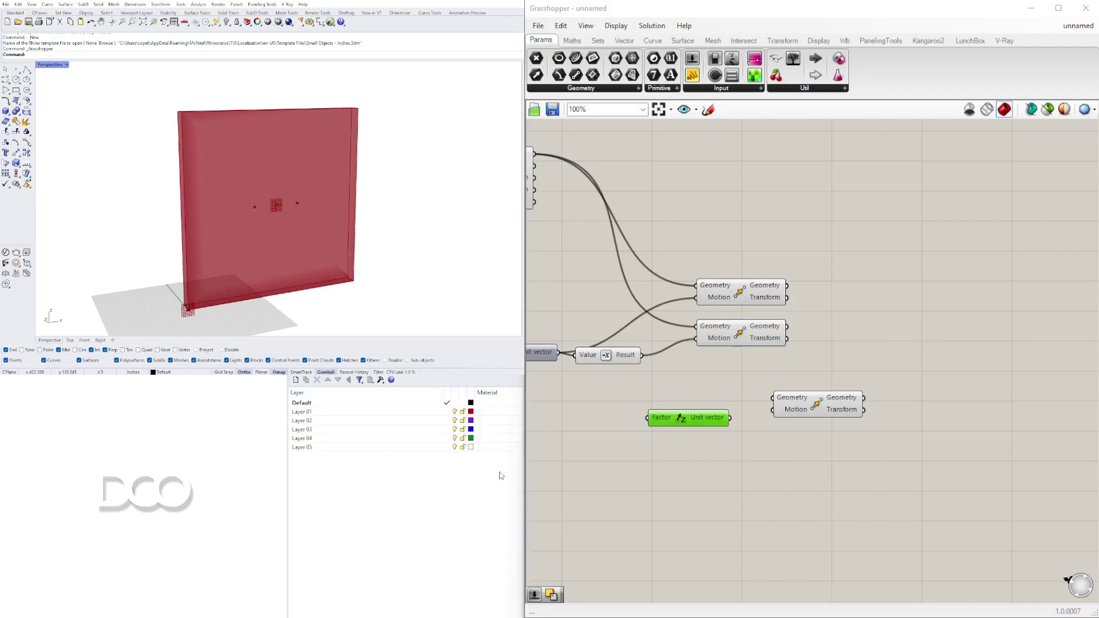
pyautogui.moveTo(730, 418); pyautogui.dragTo(766, 410)
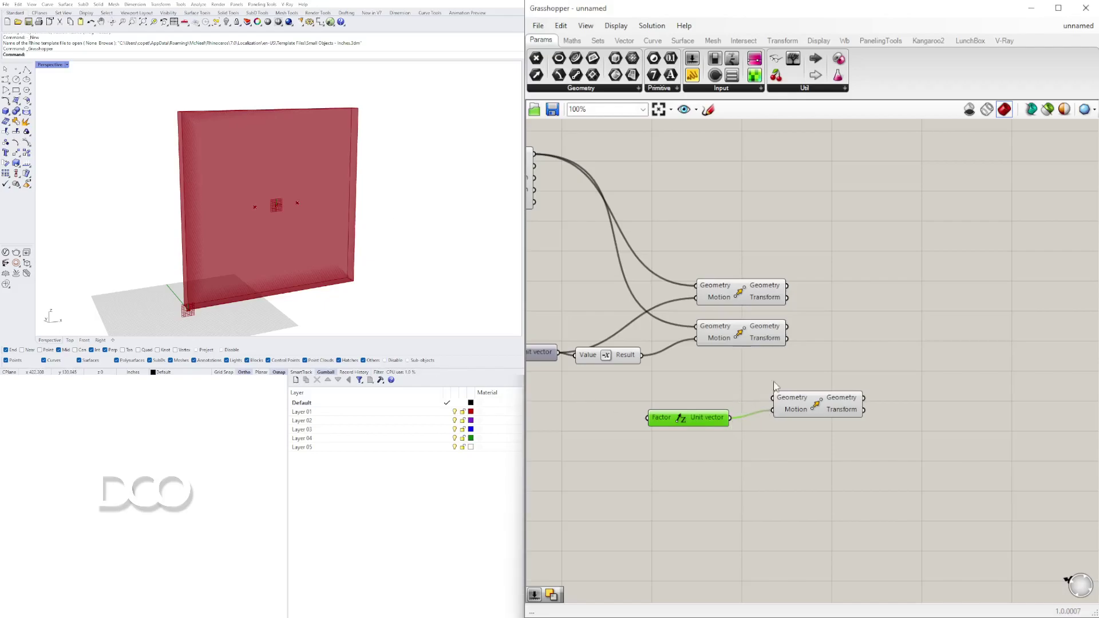
# Shift Unit Z and its Move farther along and connect the lower X-direction Move's Geometry output to its Geometry input
pyautogui.moveTo(863, 471); pyautogui.dragTo(664, 375)
pyautogui.moveTo(687, 417); pyautogui.dragTo(800, 408)
pyautogui.click(747, 335)
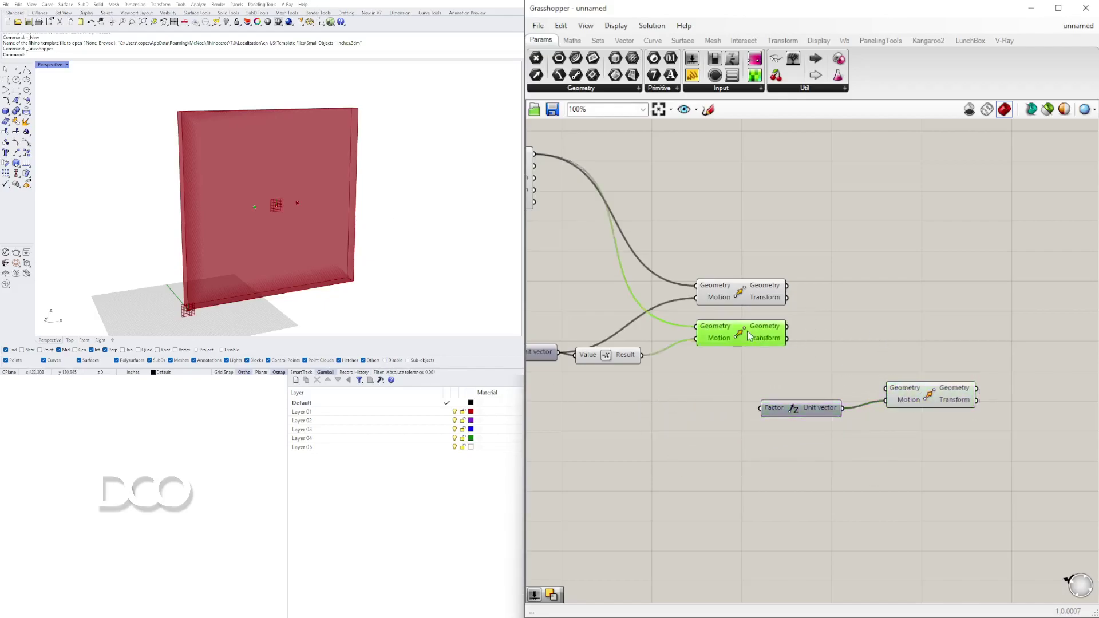
pyautogui.moveTo(789, 337); pyautogui.dragTo(887, 388)
# Duplicate the Unit Z-driven Move component above itself and feed its Geometry input from the upper X-direction Move
pyautogui.moveTo(973, 453); pyautogui.dragTo(892, 388)
pyautogui.keyDown('alt'); pyautogui.moveTo(918, 393); pyautogui.dragTo(919, 359); pyautogui.keyUp('alt')
pyautogui.moveTo(788, 285); pyautogui.dragTo(886, 355)
pyautogui.click(798, 448)
# Add a number slider set to 60 and connect it to Unit Z's Factor input
pyautogui.doubleClick(687, 425)
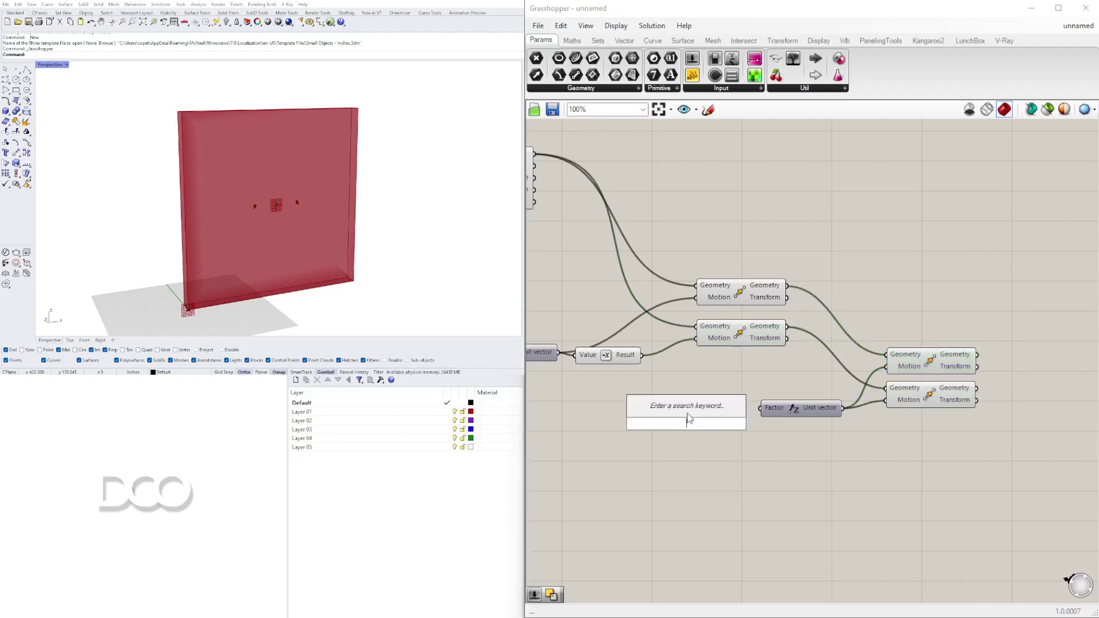
pyautogui.write('60')
pyautogui.press('Return')
pyautogui.moveTo(647, 422); pyautogui.dragTo(638, 412)
pyautogui.click(793, 445)
# Shift the two Z-direction Move components together slightly farther away from the Unit Z component
pyautogui.click(953, 365)
pyautogui.moveTo(1011, 487); pyautogui.dragTo(938, 343)
pyautogui.moveTo(924, 360); pyautogui.dragTo(935, 373)
pyautogui.click(891, 508)
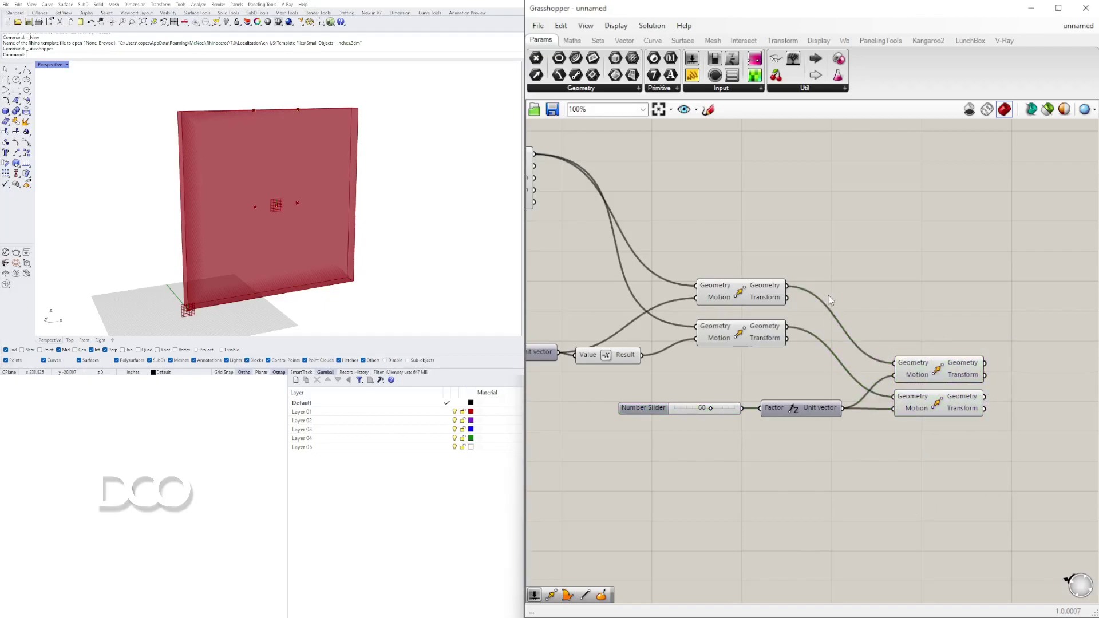
# Set the number slider feeding the Y coordinate of the surface evaluation point to 0.2
pyautogui.moveTo(318, 125); pyautogui.dragTo(305, 115, button='right')
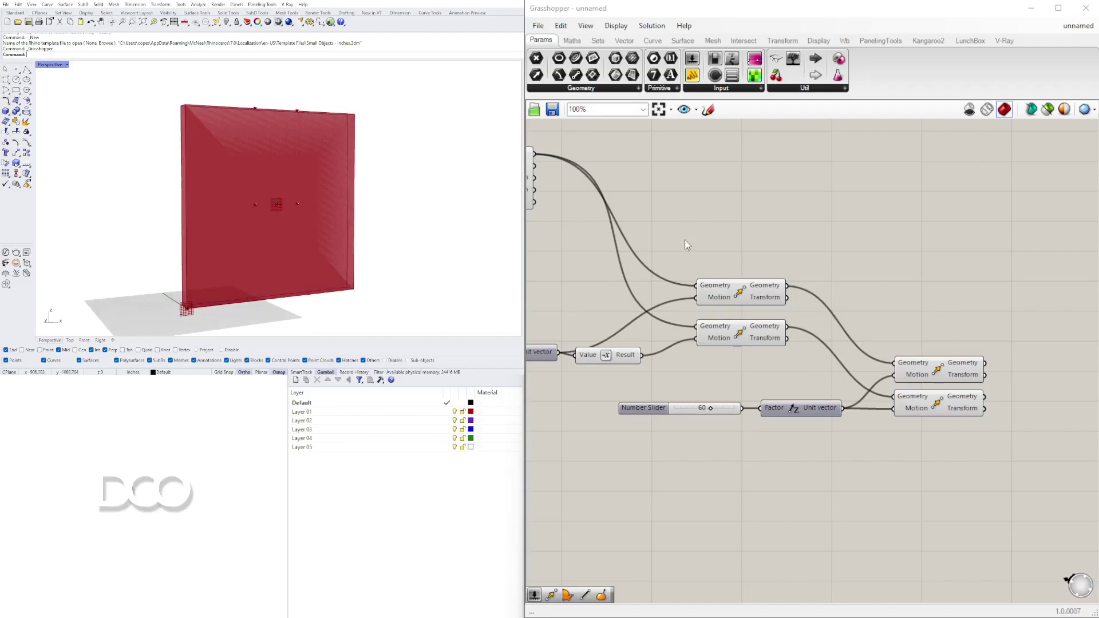
pyautogui.moveTo(690, 237); pyautogui.dragTo(997, 229, button='right')
pyautogui.moveTo(785, 190); pyautogui.dragTo(921, 276, button='right')
pyautogui.scroll(6, 661, 264)
pyautogui.moveTo(721, 242); pyautogui.dragTo(791, 272, button='right')
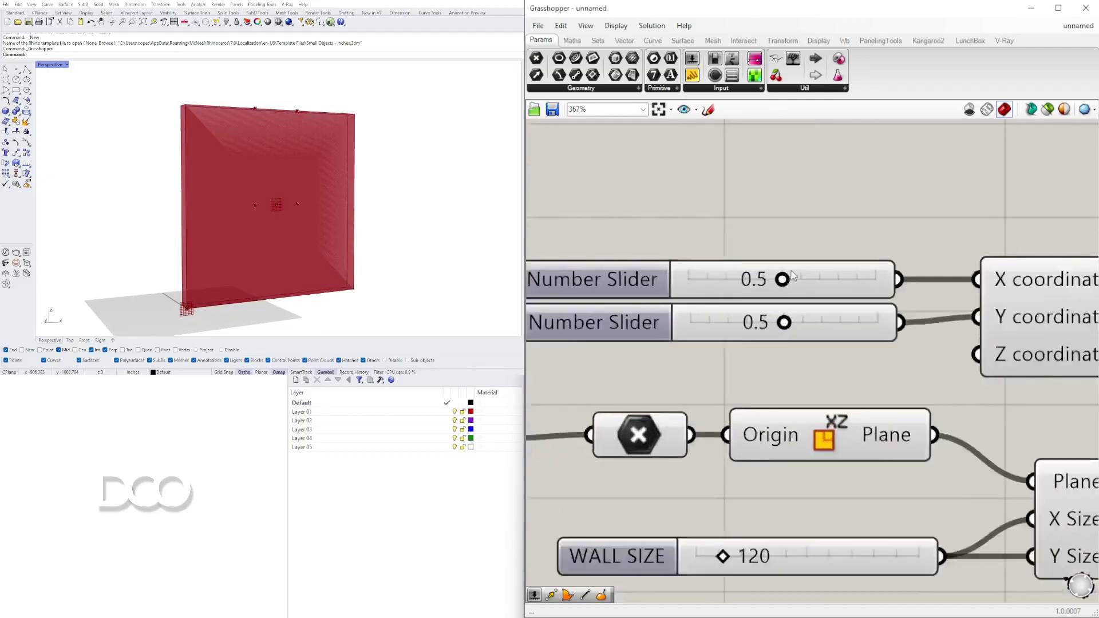
pyautogui.scroll(1, 791, 277)
pyautogui.moveTo(781, 345); pyautogui.dragTo(710, 359)
pyautogui.scroll(-6, 972, 306)
pyautogui.moveTo(1061, 331); pyautogui.dragTo(870, 340, button='right')
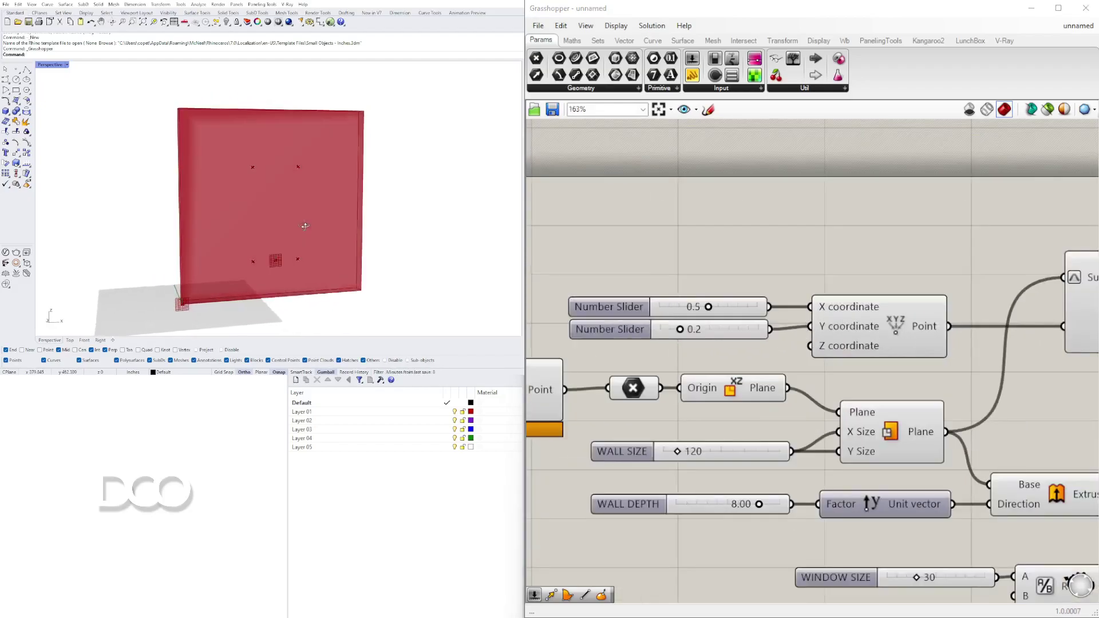
# Set the number slider feeding Unit Z's Factor input to 49
pyautogui.scroll(-5, 913, 265)
pyautogui.moveTo(914, 265); pyautogui.dragTo(756, 344, button='right')
pyautogui.scroll(11, 841, 404)
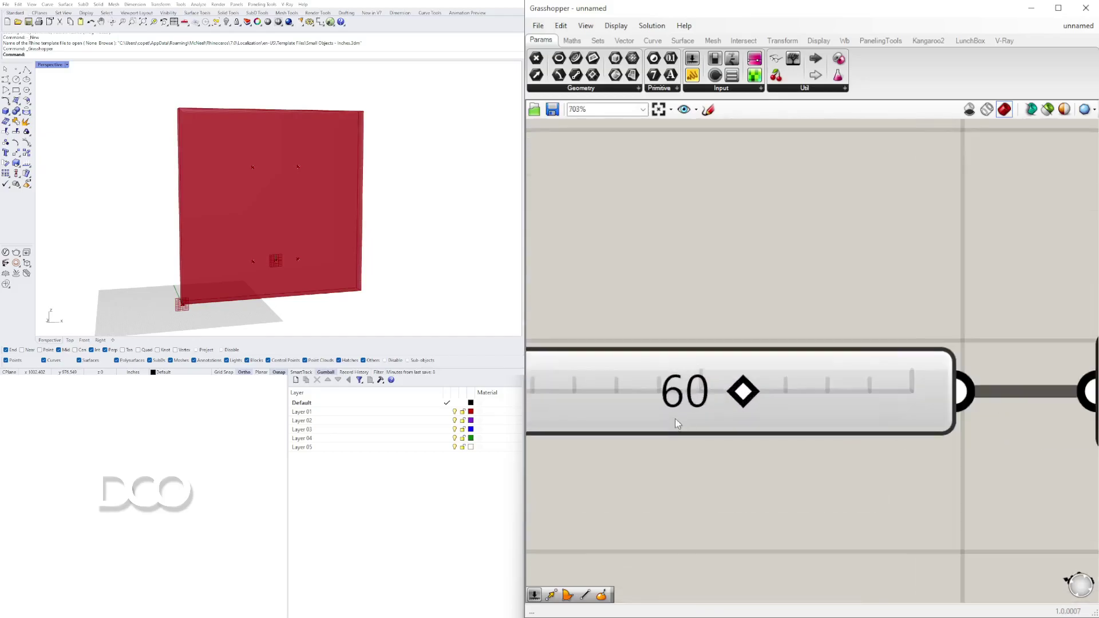
pyautogui.moveTo(739, 403); pyautogui.dragTo(695, 403)
pyautogui.scroll(-9, 869, 331)
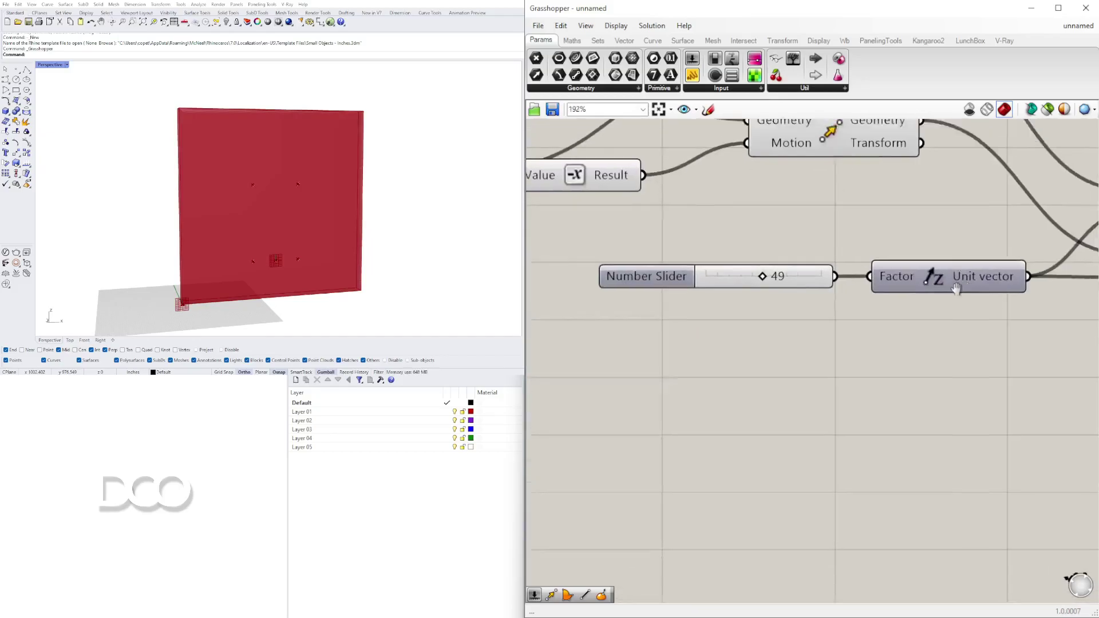
# Examine the four window corner points on the wall and the component chain that produces them
pyautogui.moveTo(870, 331); pyautogui.dragTo(853, 339, button='right')
pyautogui.click(899, 283)
pyautogui.click(882, 314)
pyautogui.scroll(-3, 782, 409)
pyautogui.moveTo(768, 427); pyautogui.dragTo(951, 393, button='right')
pyautogui.click(897, 394)
pyautogui.scroll(2, 919, 278)
pyautogui.moveTo(918, 271); pyautogui.dragTo(784, 252, button='right')
pyautogui.moveTo(277, 176); pyautogui.dragTo(283, 184, button='right')
pyautogui.scroll(5, 283, 184)
pyautogui.scroll(-7, 252, 174)
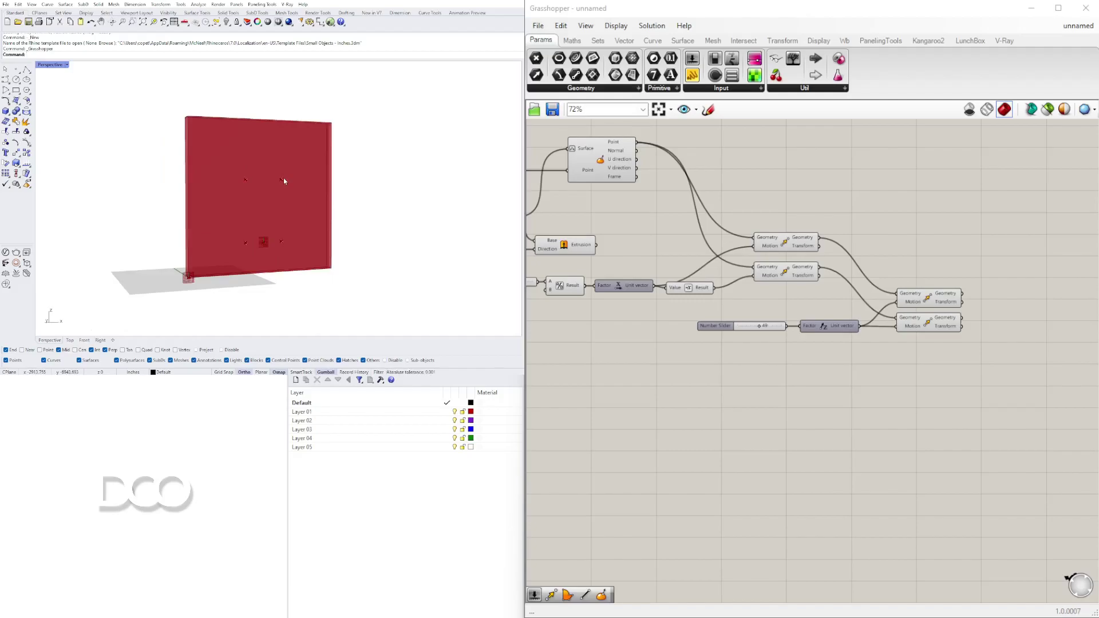
# Check which wall points belong to the two Z-direction Move components by highlighting the components
pyautogui.moveTo(940, 291); pyautogui.dragTo(882, 305, button='right')
pyautogui.click(874, 309)
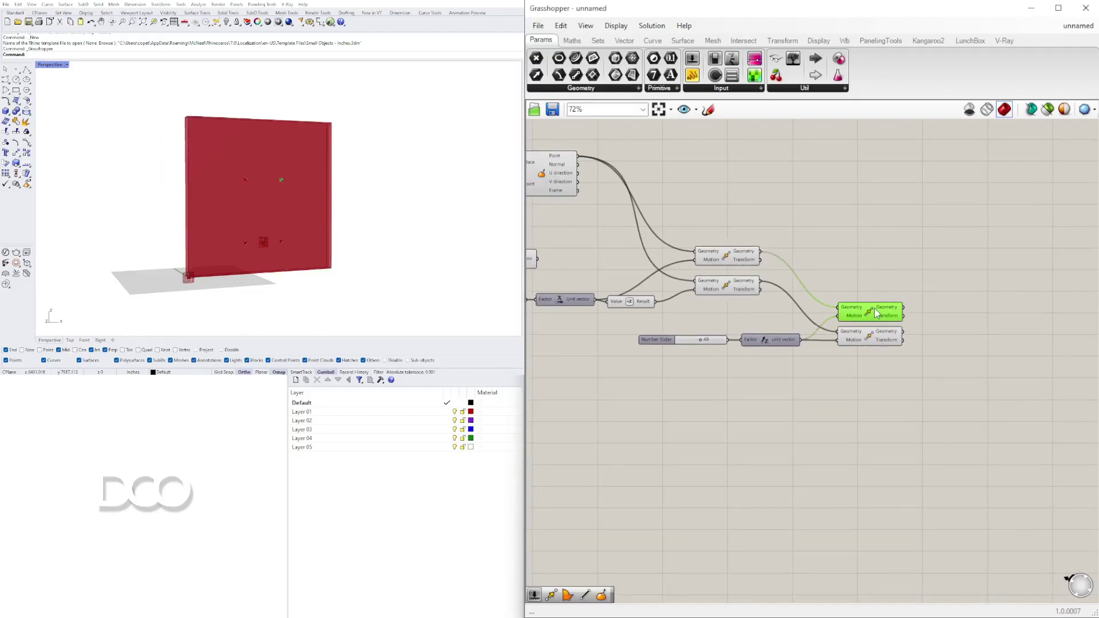
pyautogui.keyDown('shift'); pyautogui.click(881, 332); pyautogui.keyUp('shift')
pyautogui.click(999, 315)
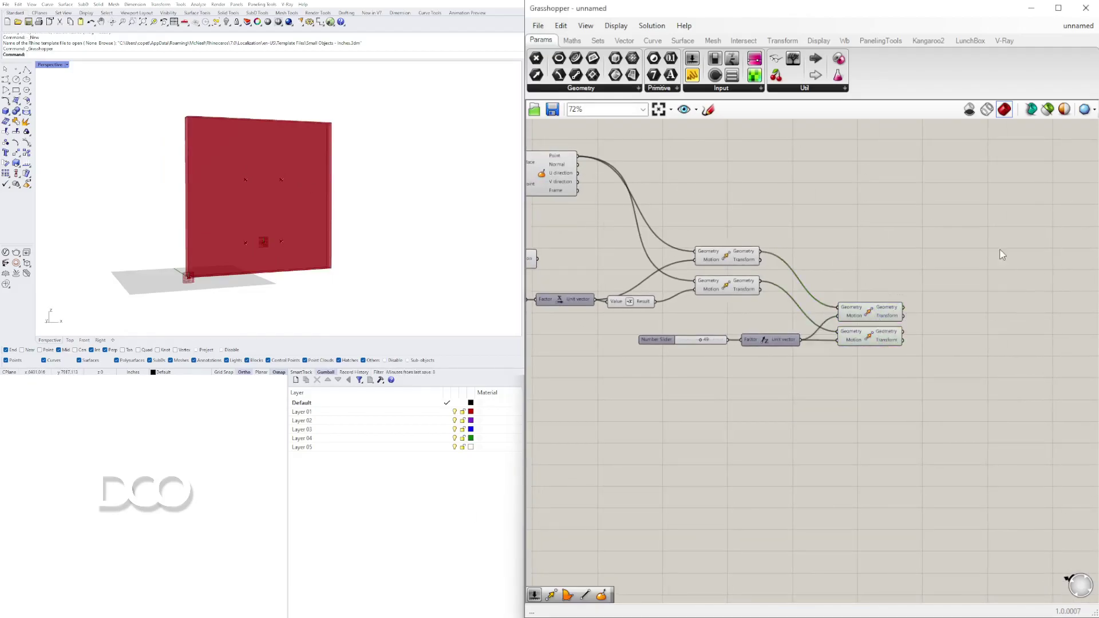
pyautogui.click(872, 322)
pyautogui.click(912, 367)
pyautogui.scroll(3, 878, 314)
pyautogui.click(877, 312)
pyautogui.keyDown('shift'); pyautogui.click(872, 351); pyautogui.keyUp('shift')
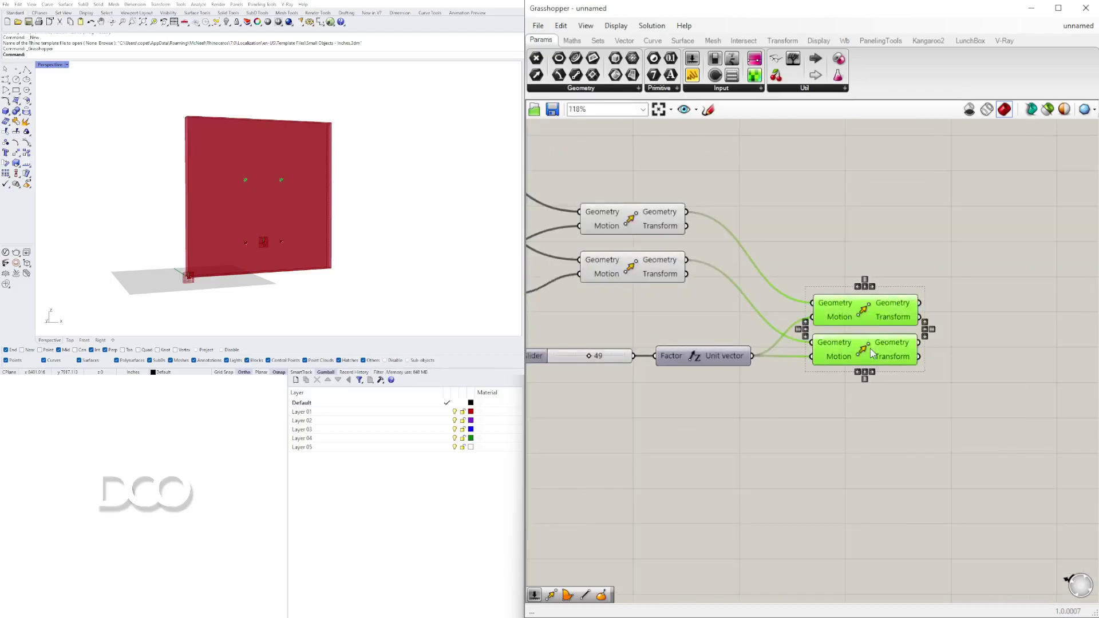
pyautogui.click(953, 372)
pyautogui.moveTo(953, 373); pyautogui.dragTo(853, 355, button='right')
pyautogui.doubleClick(937, 328)
pyautogui.click(871, 259)
pyautogui.click(761, 293)
pyautogui.keyDown('shift'); pyautogui.click(768, 335); pyautogui.keyUp('shift')
pyautogui.click(921, 311)
# Add a Line component and connect the two Z-direction Move Geometry outputs to its Start Point and End Point
pyautogui.doubleClick(923, 316)
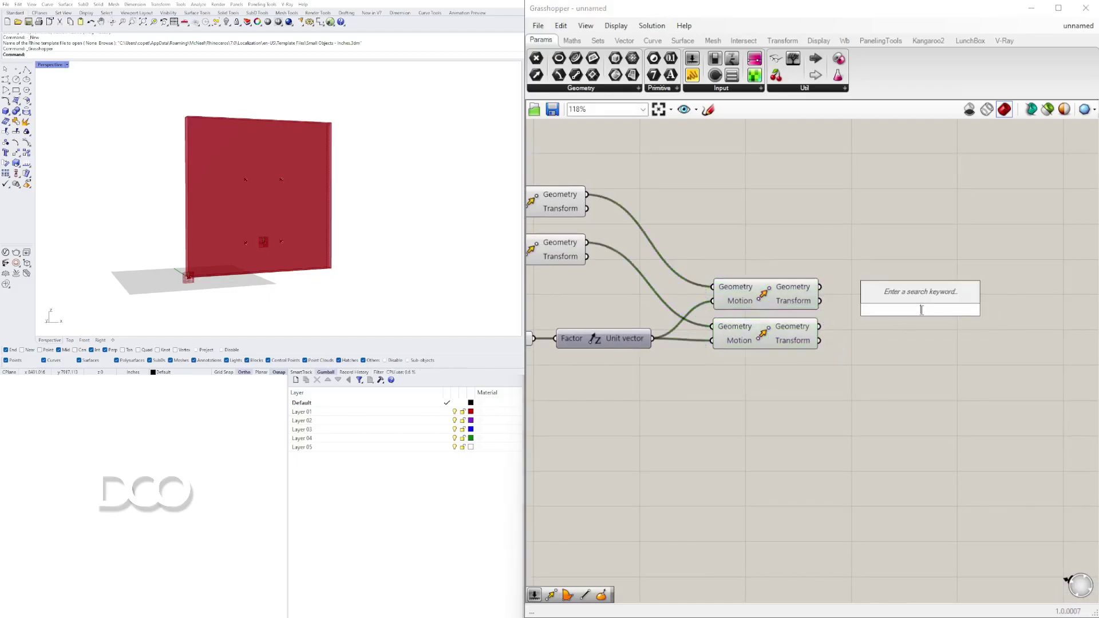
pyautogui.write('lin')
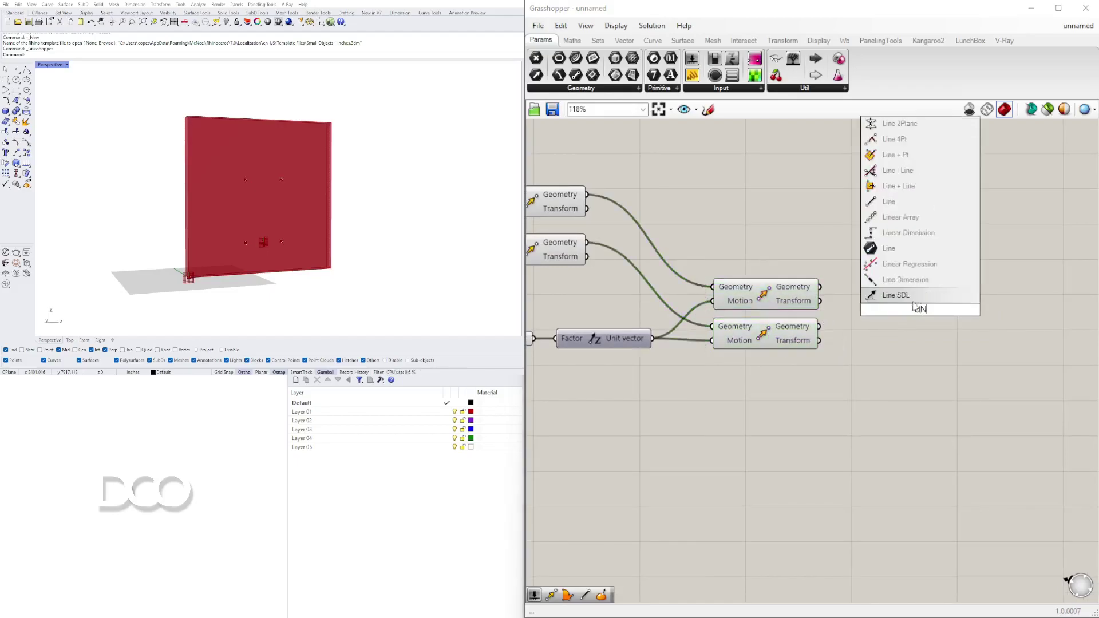
pyautogui.click(887, 205)
pyautogui.moveTo(821, 286); pyautogui.dragTo(926, 352)
pyautogui.moveTo(927, 353); pyautogui.dragTo(801, 307, button='right')
# Add a Curve Middle component and connect the Line output to its Curve input
pyautogui.doubleClick(924, 296)
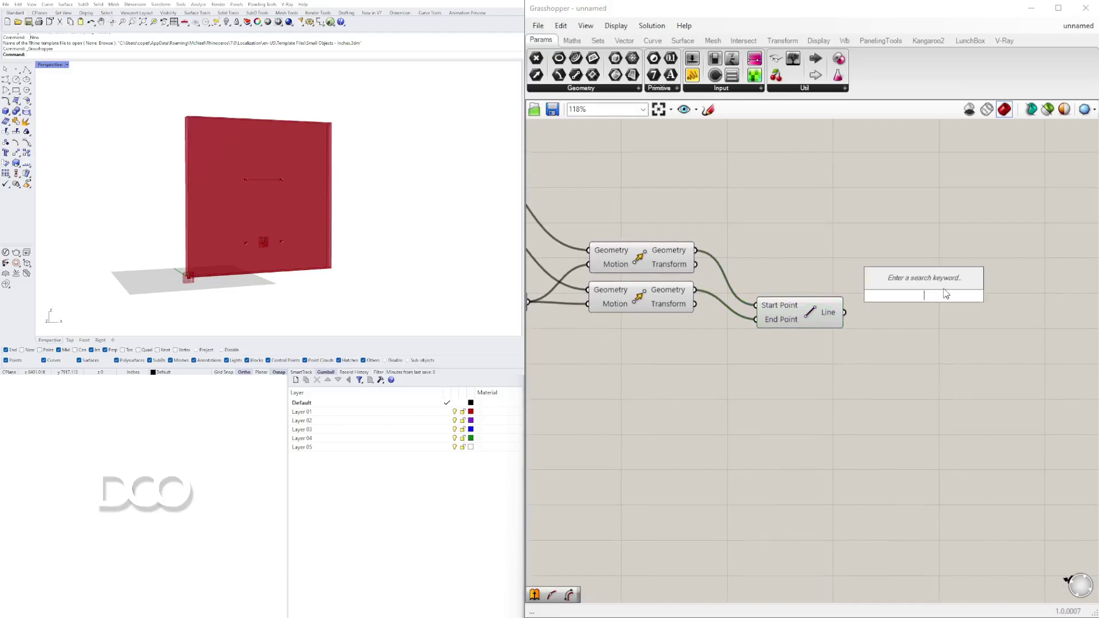
pyautogui.write('MID')
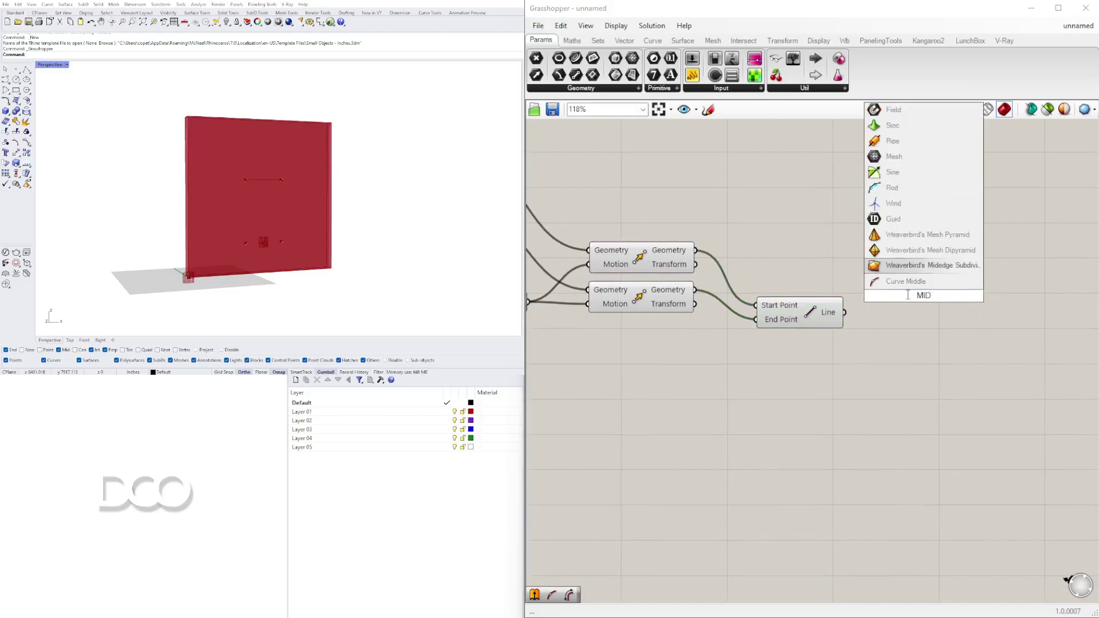
pyautogui.click(897, 282)
pyautogui.moveTo(843, 313); pyautogui.dragTo(892, 311)
pyautogui.moveTo(969, 317); pyautogui.dragTo(950, 327, button='right')
pyautogui.moveTo(985, 294); pyautogui.dragTo(1009, 299, button='right')
# Turn off the viewport preview of the Line component
pyautogui.click(832, 336)
pyautogui.rightClick(817, 328)
pyautogui.click(835, 350)
pyautogui.moveTo(907, 364); pyautogui.dragTo(827, 338, button='right')
pyautogui.click(857, 292)
# Add a Move component after Curve Middle and connect the Midpoint output to its Geometry input
pyautogui.doubleClick(846, 375)
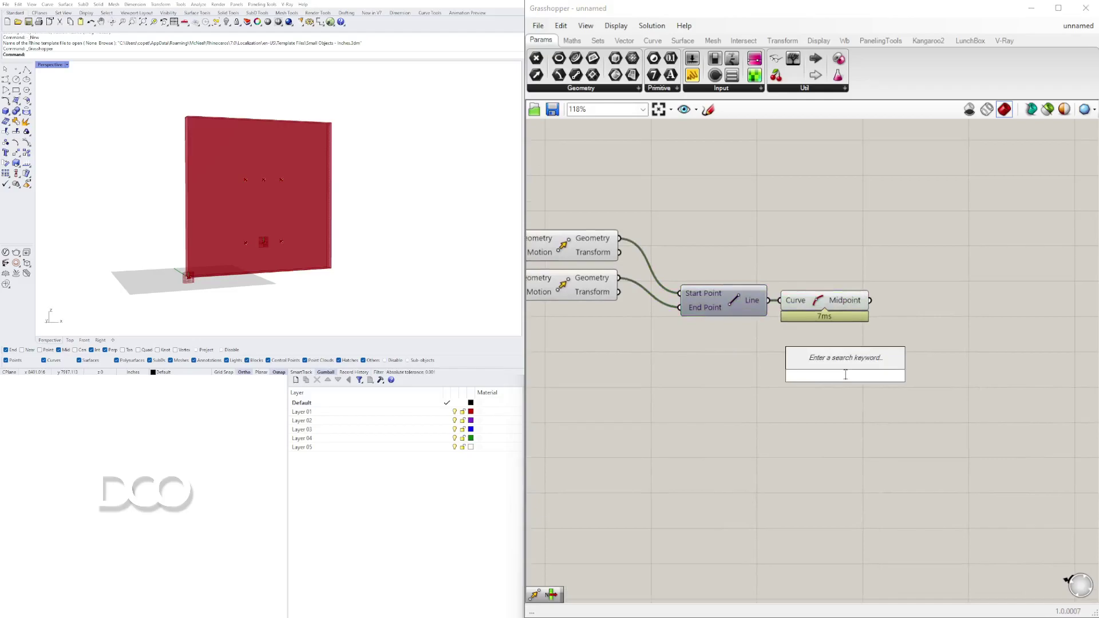
pyautogui.write('MOVE')
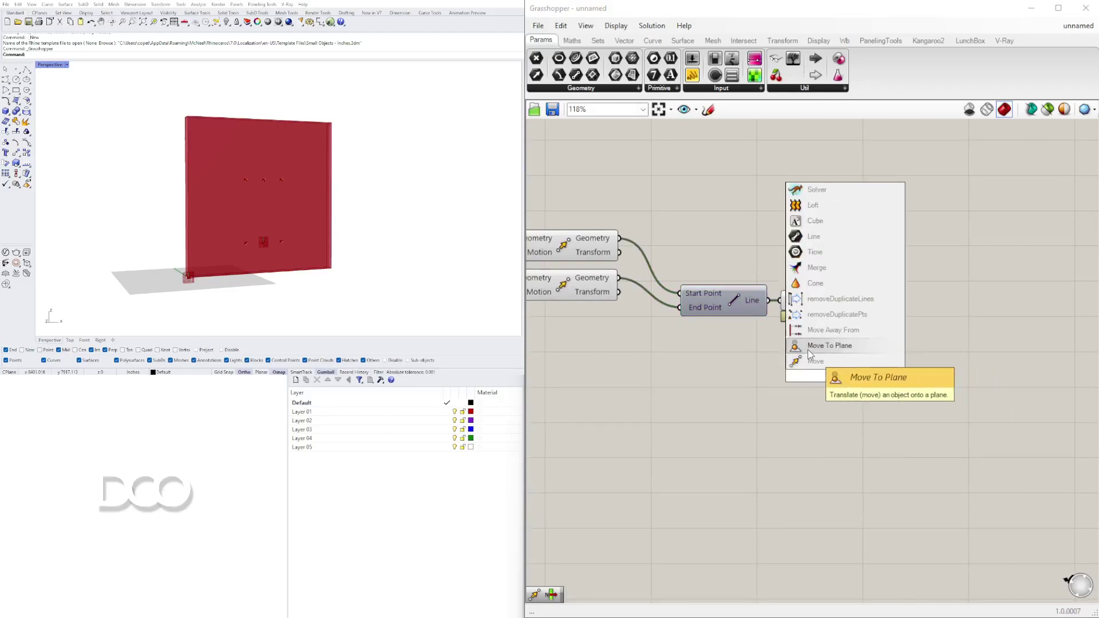
pyautogui.click(820, 363)
pyautogui.moveTo(821, 370); pyautogui.dragTo(914, 317)
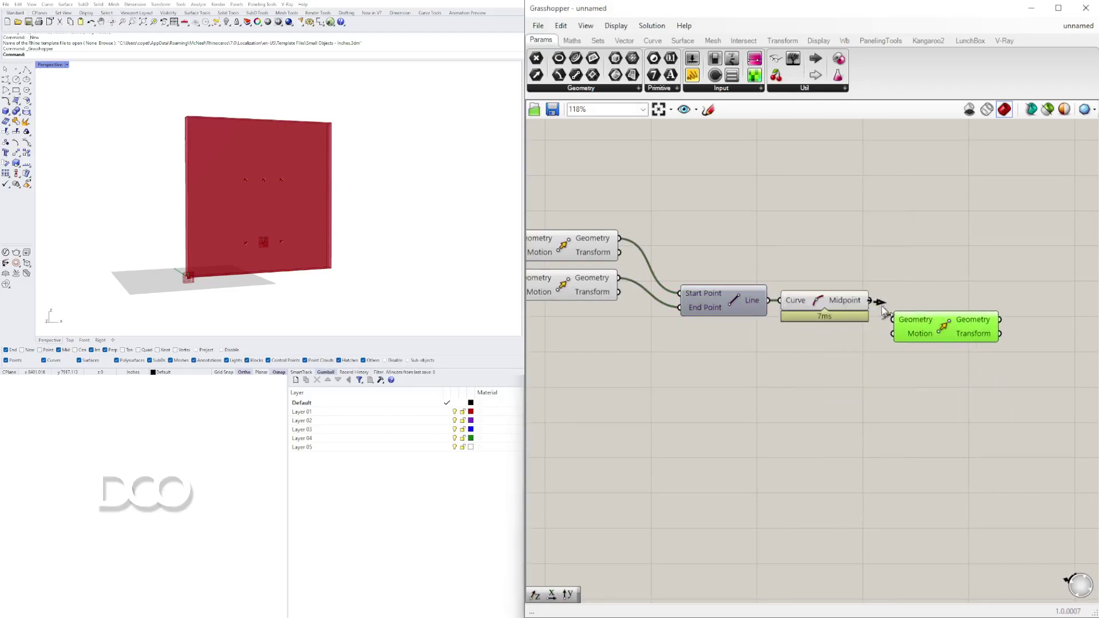
# Add a second Unit Z component and connect it to the Motion input of the midpoint's Move component
pyautogui.doubleClick(826, 350)
pyautogui.write('Z')
pyautogui.click(817, 338)
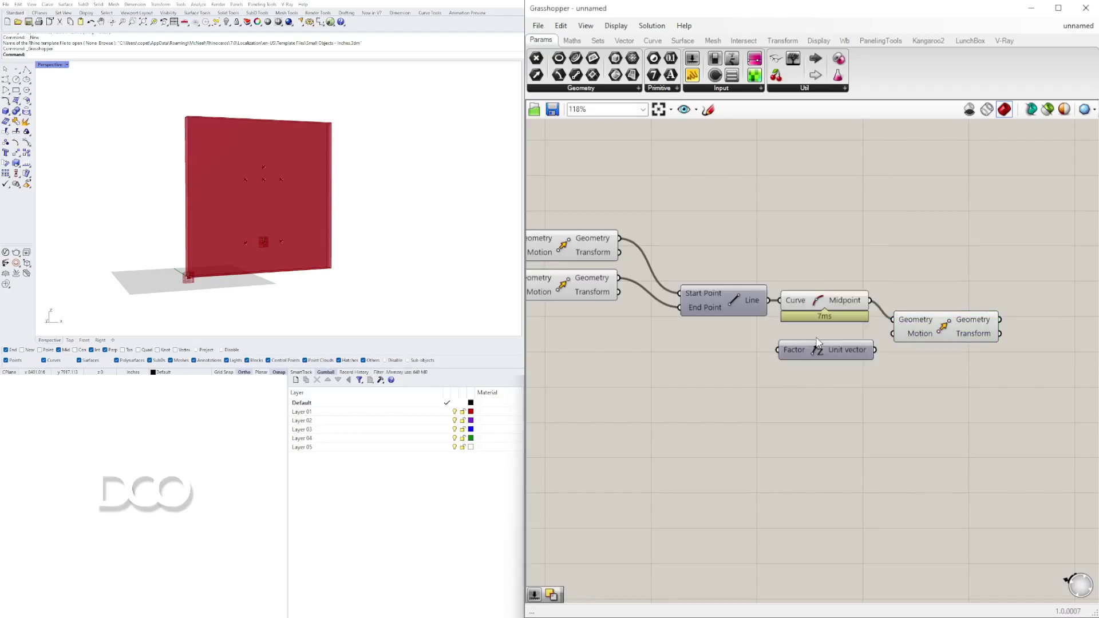
pyautogui.moveTo(875, 350); pyautogui.dragTo(832, 348)
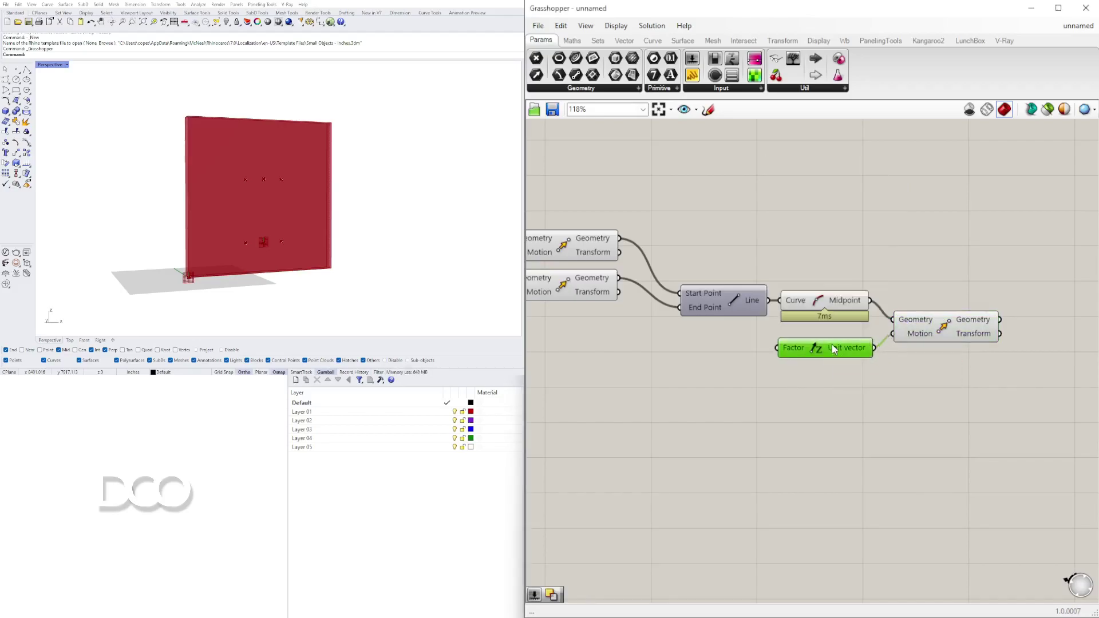
# Duplicate the number slider of the first Unit Z and connect the copy to the second Unit Z's Factor input
pyautogui.scroll(-3, 854, 349)
pyautogui.moveTo(721, 389); pyautogui.dragTo(959, 334, button='right')
pyautogui.moveTo(689, 280); pyautogui.dragTo(576, 259, button='right')
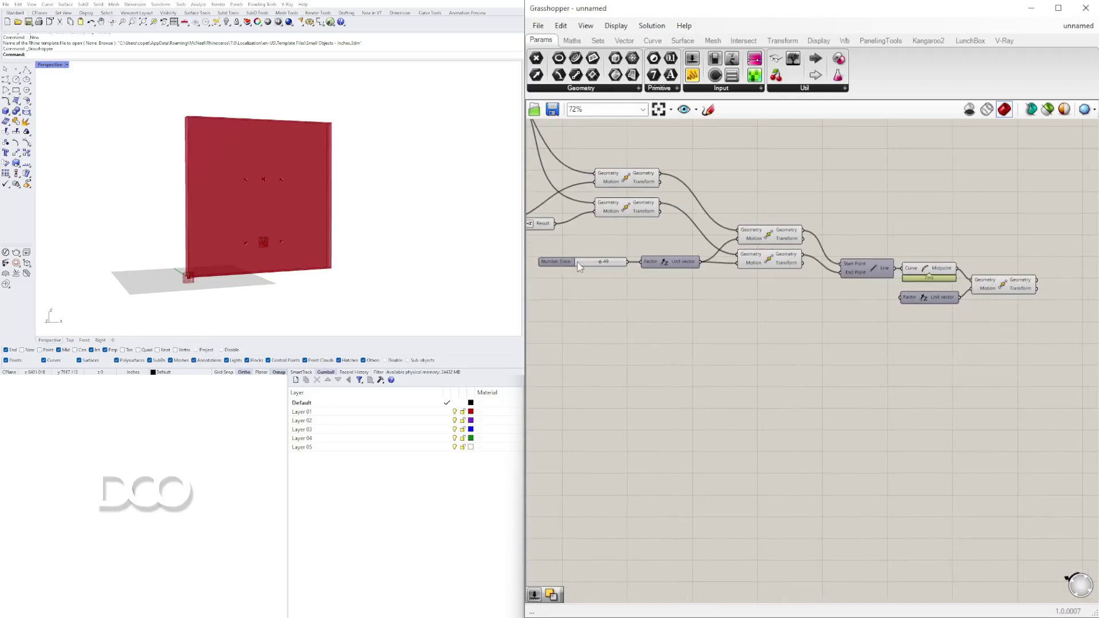
pyautogui.keyDown('alt'); pyautogui.moveTo(565, 267); pyautogui.dragTo(836, 298); pyautogui.keyUp('alt')
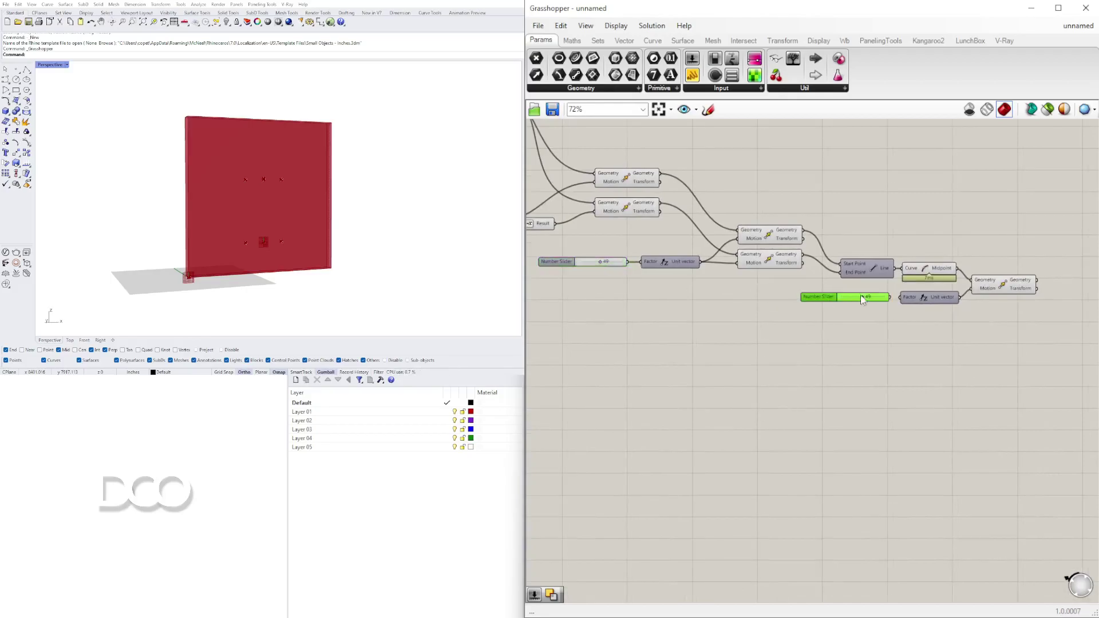
pyautogui.scroll(4, 902, 301)
pyautogui.moveTo(904, 300); pyautogui.dragTo(917, 304)
pyautogui.click(772, 377)
# Lower the value of the copied number slider and turn off the Curve Middle component's preview
pyautogui.scroll(-3, 772, 377)
pyautogui.scroll(8, 830, 344)
pyautogui.moveTo(880, 344); pyautogui.dragTo(819, 345)
pyautogui.scroll(-4, 834, 422)
pyautogui.rightClick(838, 275)
pyautogui.click(856, 300)
# Set the number slider feeding the first Unit Z component to 42
pyautogui.scroll(-3, 830, 243)
pyautogui.moveTo(583, 274); pyautogui.dragTo(823, 310, button='right')
pyautogui.scroll(3, 694, 289)
pyautogui.moveTo(591, 297); pyautogui.dragTo(718, 312, button='right')
pyautogui.click(717, 312)
pyautogui.rightClick(718, 312)
pyautogui.click(768, 277)
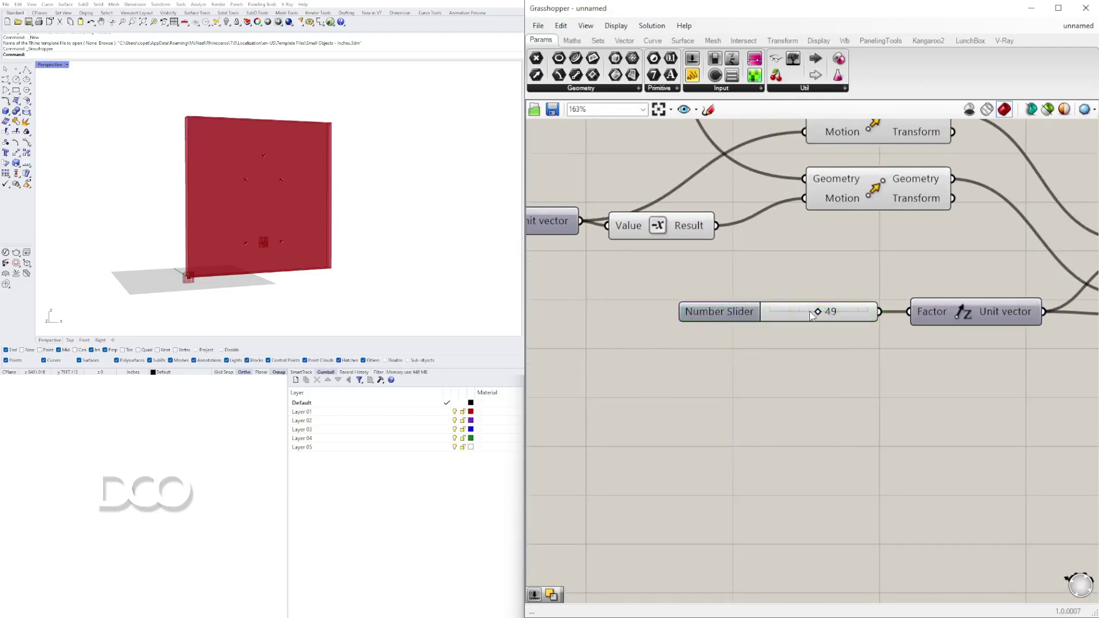
pyautogui.moveTo(820, 316); pyautogui.dragTo(813, 317)
# Rename the number slider feeding the first Unit Z component to WINDOW HEIGHT
pyautogui.rightClick(706, 312)
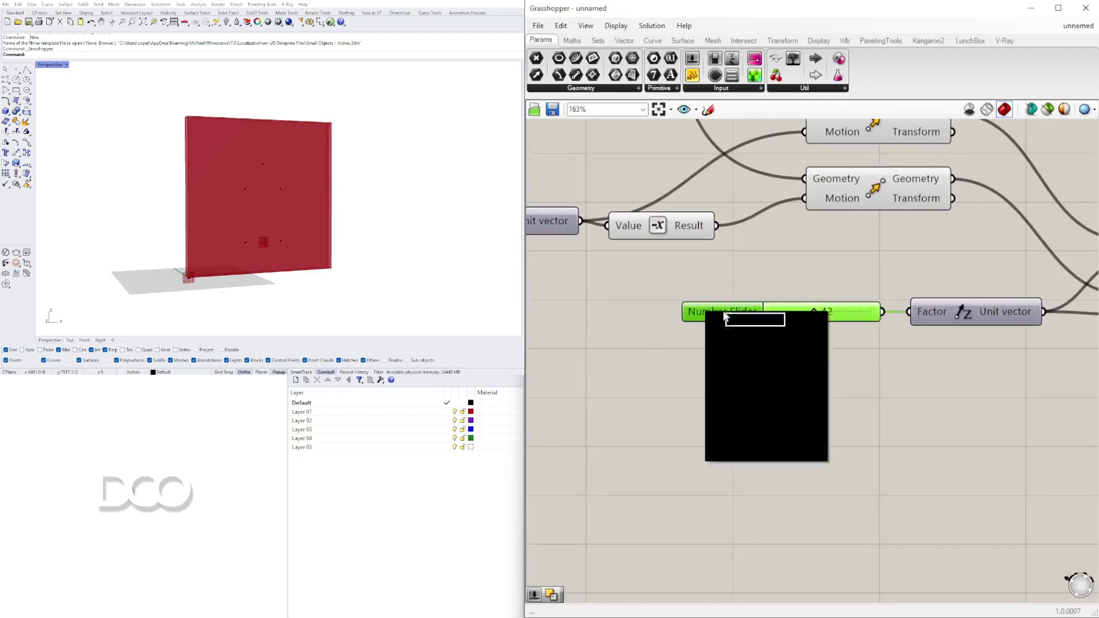
pyautogui.write('WIN')
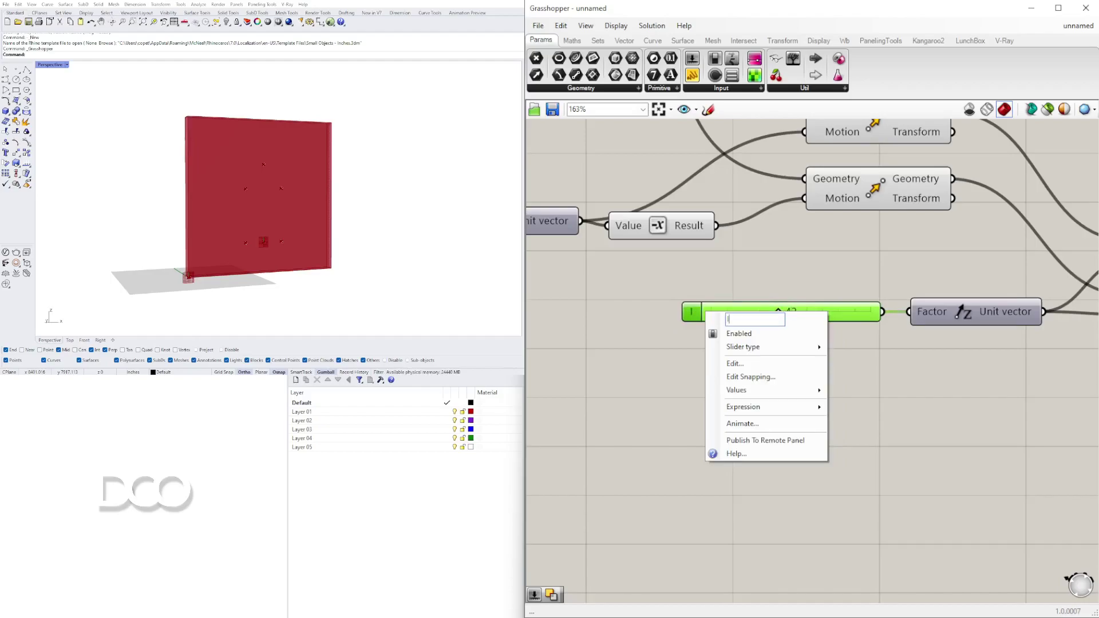
pyautogui.write('DOW HEI')
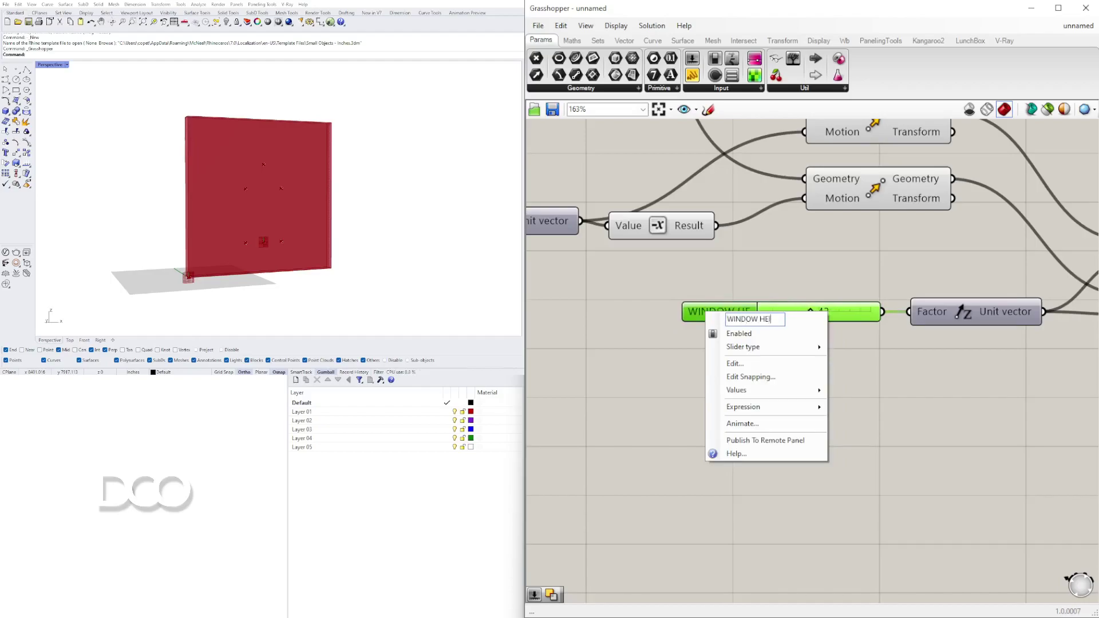
pyautogui.write('GHT')
pyautogui.press('Return')
# Rename the number slider feeding the second Unit Z component, which raises the midpoint, to ARCH HEIGHT
pyautogui.scroll(-6, 848, 345)
pyautogui.moveTo(848, 345); pyautogui.dragTo(751, 333, button='right')
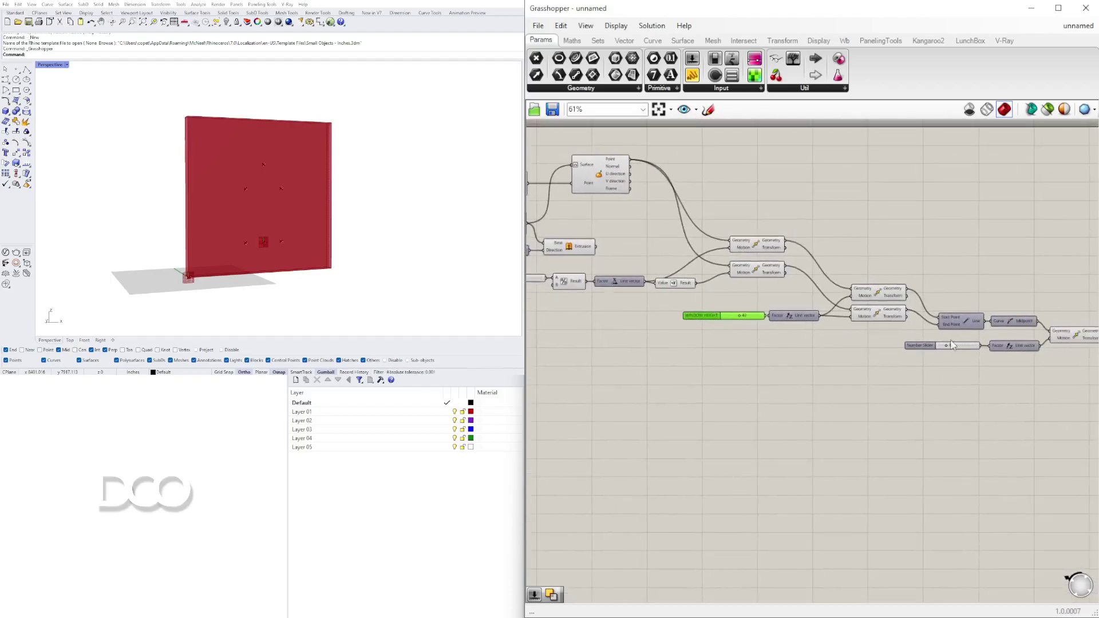
pyautogui.scroll(4, 979, 346)
pyautogui.click(844, 345)
pyautogui.rightClick(844, 344)
pyautogui.write('ARCH HEI')
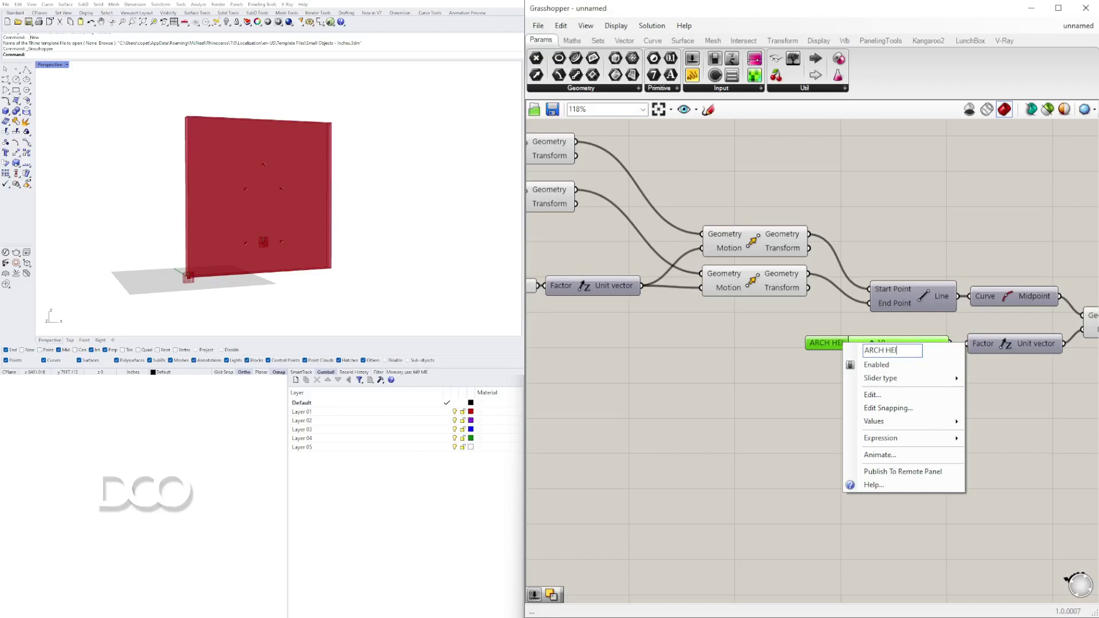
pyautogui.write('GHT')
pyautogui.press('Return')
pyautogui.click(344, 180)
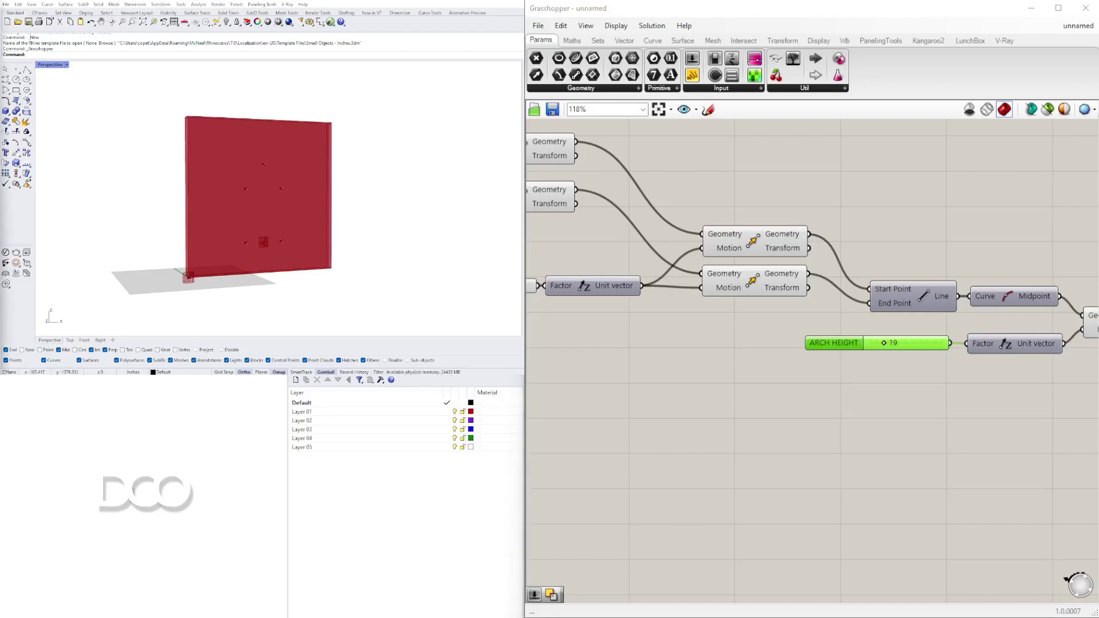
# Add an Arc 3Pt component beyond the Move component that raises the line's midpoint
pyautogui.click(1008, 424)
pyautogui.scroll(-2, 970, 423)
pyautogui.moveTo(970, 424); pyautogui.dragTo(692, 399, button='right')
pyautogui.click(815, 327)
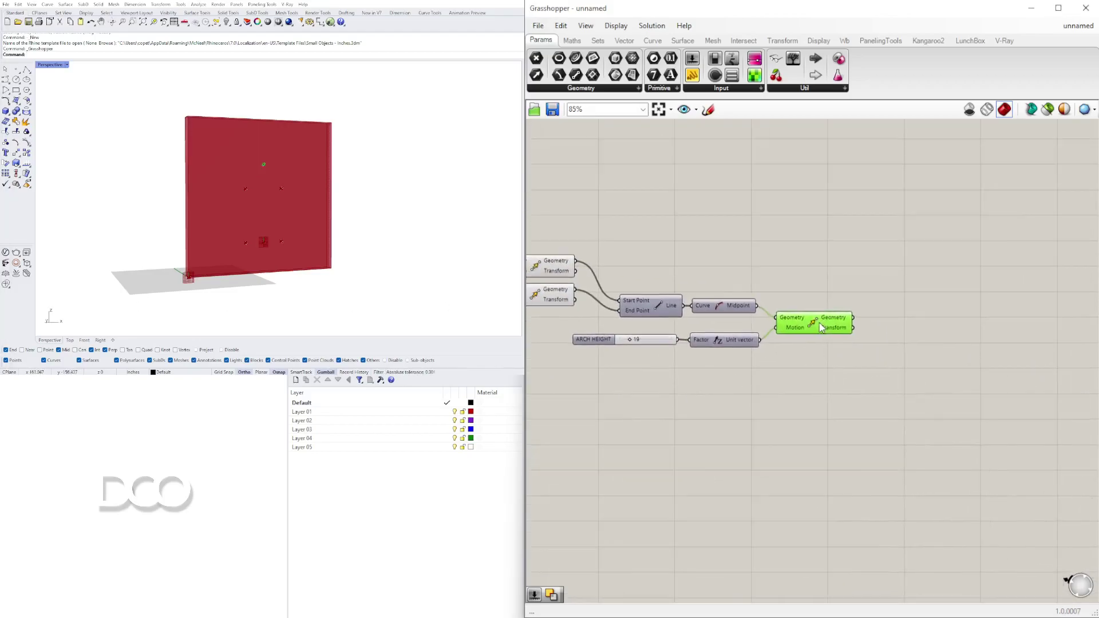
pyautogui.doubleClick(836, 269)
pyautogui.write('Arc')
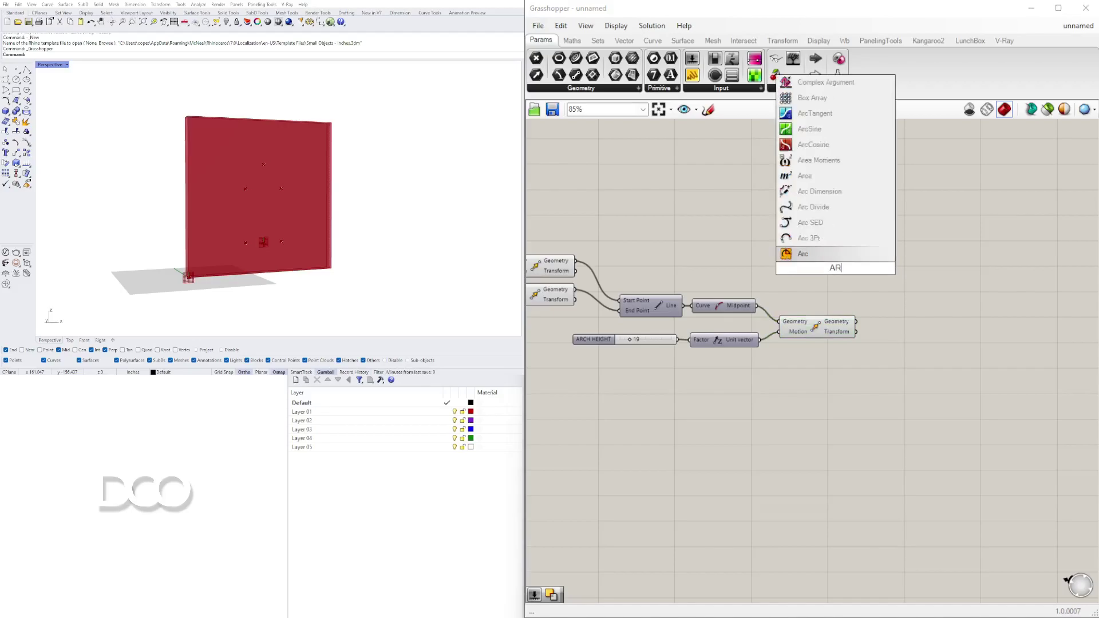
pyautogui.moveTo(806, 240); pyautogui.dragTo(926, 252)
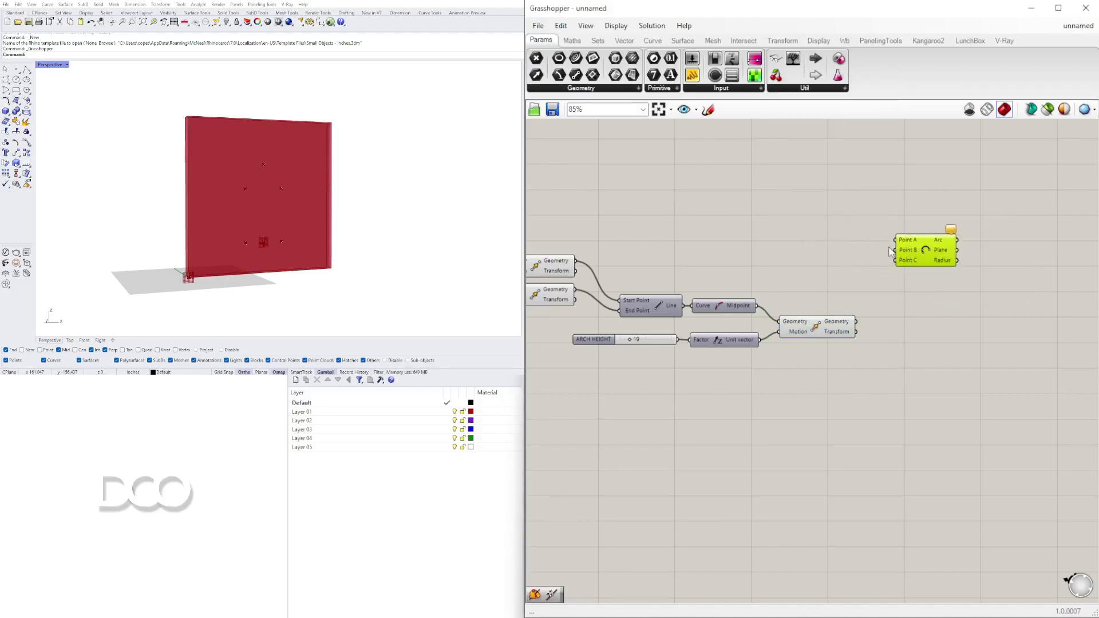
# Connect the two upper-corner Move components to Point A and Point C of Arc 3Pt, and the raised midpoint to Point B
pyautogui.click(549, 271)
pyautogui.click(554, 303)
pyautogui.click(818, 326)
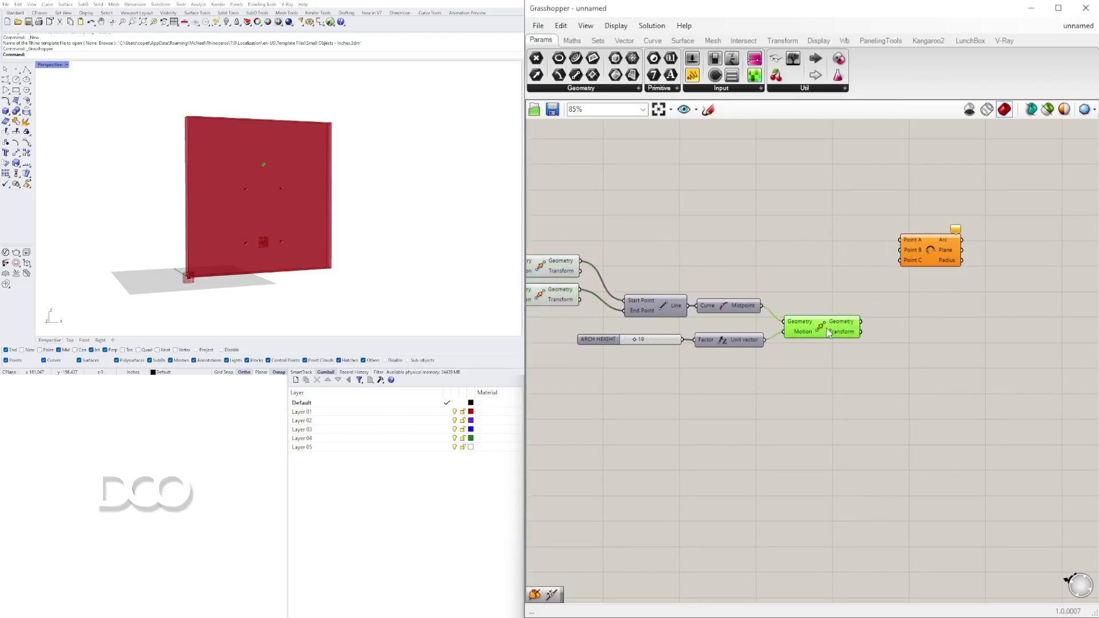
pyautogui.click(562, 271)
pyautogui.moveTo(579, 262); pyautogui.dragTo(930, 237)
pyautogui.click(567, 297)
pyautogui.moveTo(850, 326); pyautogui.dragTo(942, 273)
pyautogui.click(572, 293)
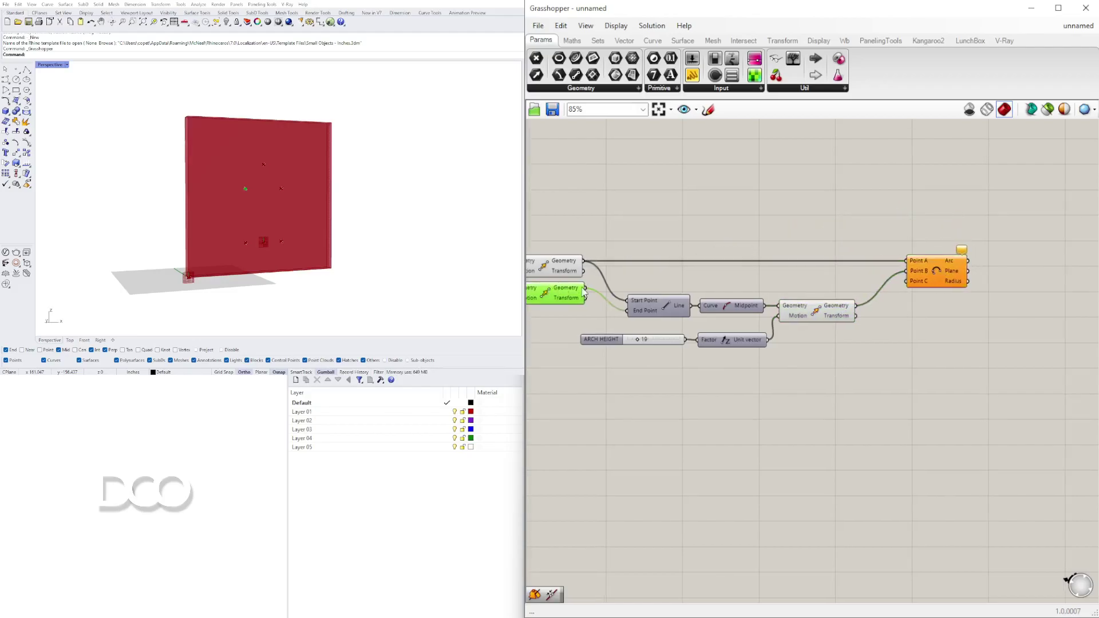
pyautogui.moveTo(584, 288); pyautogui.dragTo(915, 282)
pyautogui.click(934, 249)
# Set the ARCH HEIGHT slider to 14
pyautogui.scroll(10, 652, 341)
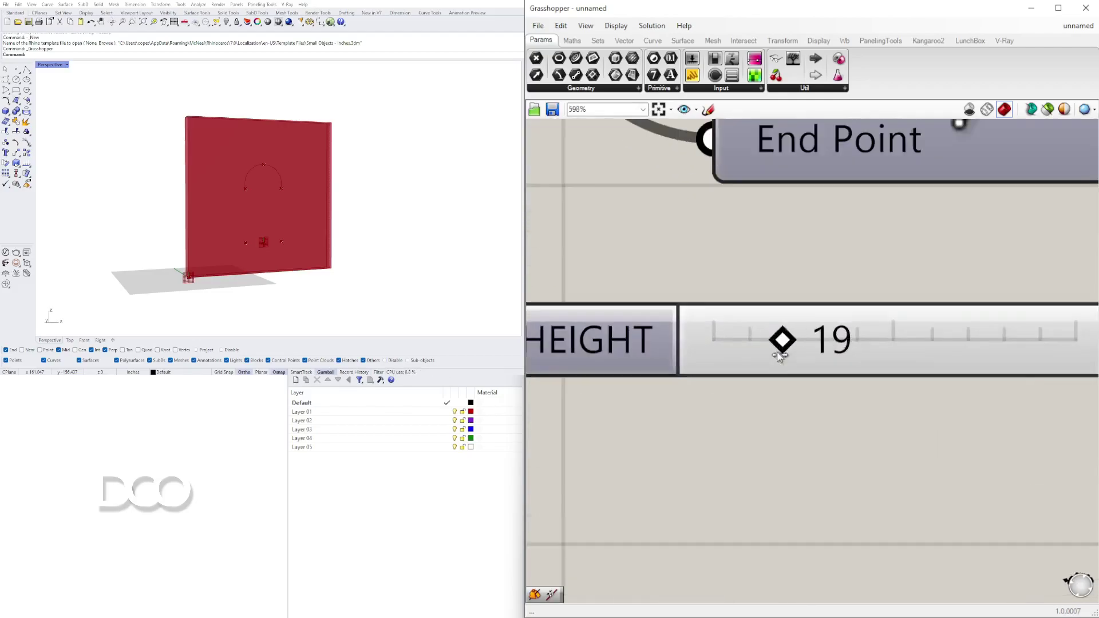
pyautogui.moveTo(780, 339)
pyautogui.mouseDown()
pyautogui.moveTo(763, 339)
pyautogui.moveTo(773, 339)
pyautogui.mouseUp()
pyautogui.click(506, 533)
# Reposition the WINDOW SIZE slider lower on the canvas, below the wall extrusion components
pyautogui.scroll(-9, 877, 342)
pyautogui.moveTo(722, 339); pyautogui.dragTo(897, 336, button='right')
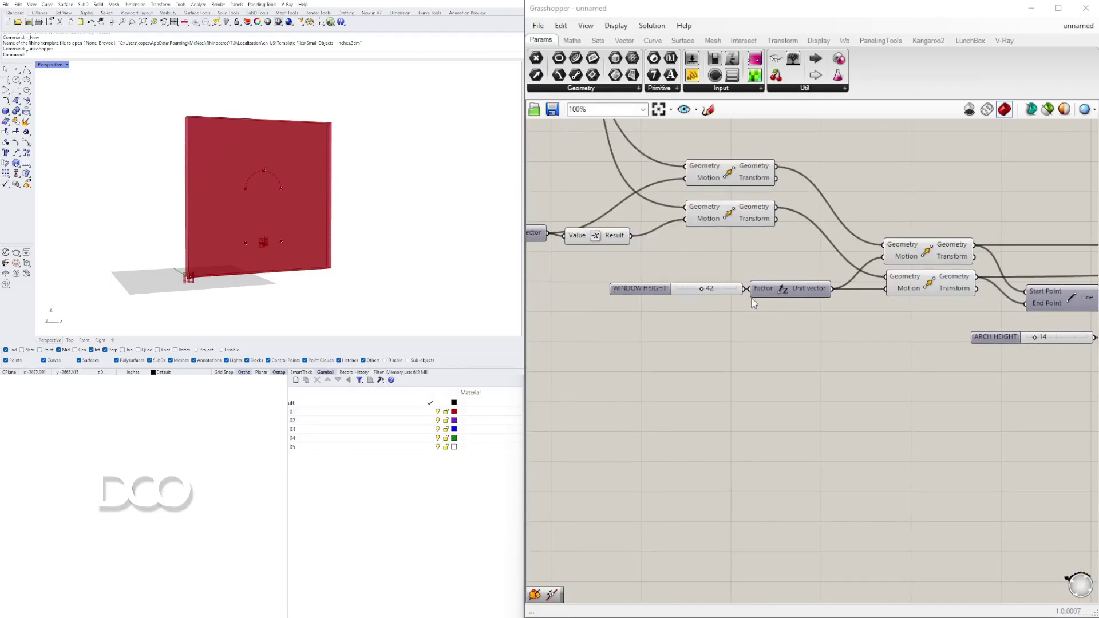
pyautogui.moveTo(672, 304); pyautogui.dragTo(956, 362, button='right')
pyautogui.moveTo(581, 307); pyautogui.dragTo(836, 297, button='right')
pyautogui.moveTo(824, 294); pyautogui.dragTo(749, 396)
# Add a second Division component near the ARCH HEIGHT slider and connect the WINDOW SIZE slider to its A input
pyautogui.moveTo(922, 398); pyautogui.dragTo(661, 293, button='right')
pyautogui.scroll(-1, 848, 344)
pyautogui.scroll(-1, 850, 347)
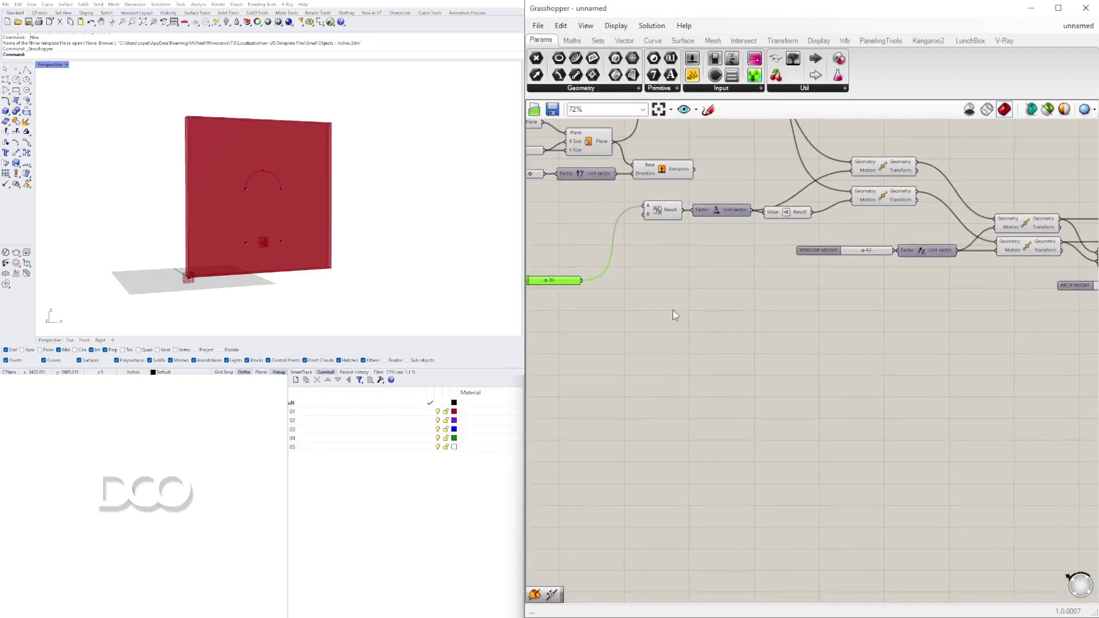
pyautogui.doubleClick(631, 296)
pyautogui.write('/2')
pyautogui.press('Return')
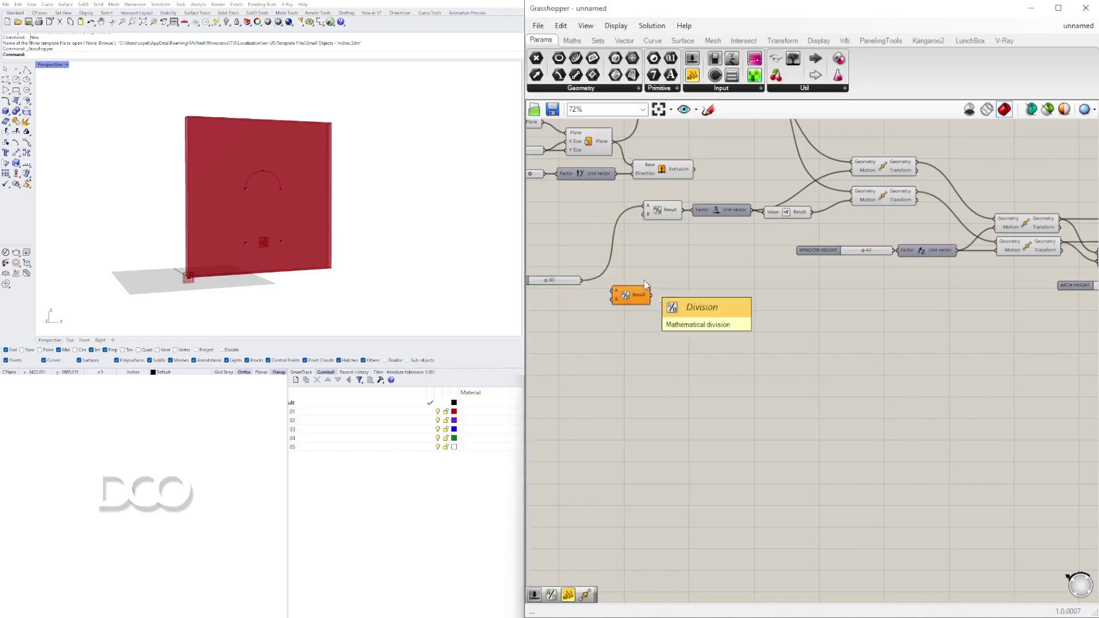
pyautogui.moveTo(581, 280); pyautogui.dragTo(985, 301)
pyautogui.moveTo(982, 305); pyautogui.dragTo(728, 317, button='right')
pyautogui.scroll(1, 728, 317)
# Feed the second Unit Z's Factor from the new Division's Result and delete the ARCH HEIGHT slider
pyautogui.moveTo(748, 311); pyautogui.dragTo(934, 294)
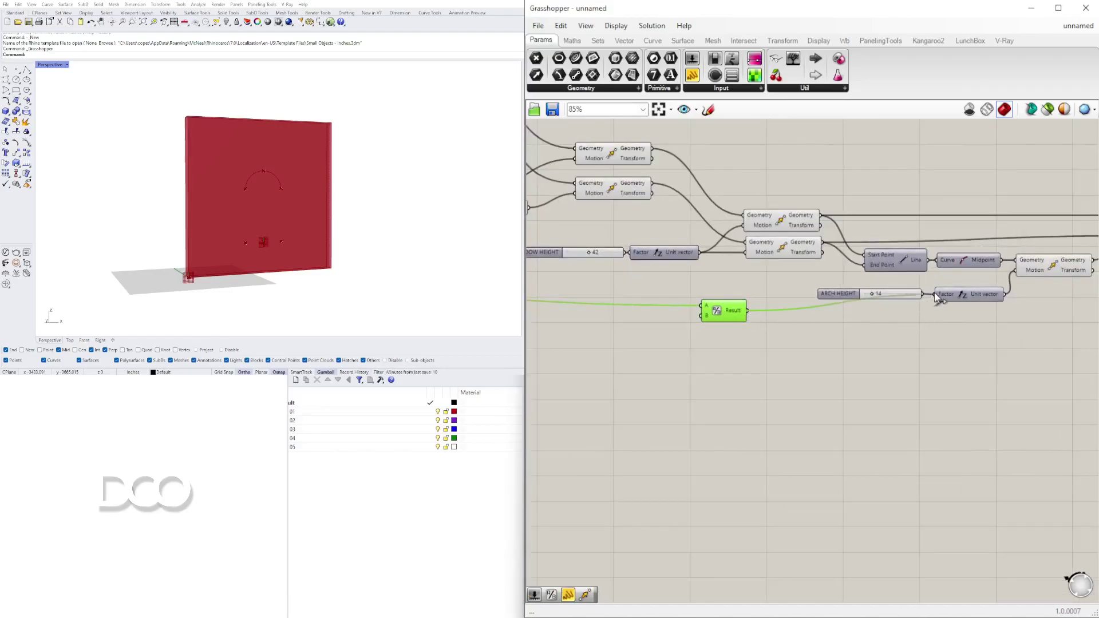
pyautogui.moveTo(849, 296); pyautogui.dragTo(819, 345)
pyautogui.press('Delete')
pyautogui.moveTo(741, 316); pyautogui.dragTo(911, 309)
pyautogui.click(875, 342)
# Set the WINDOW SIZE slider to 40
pyautogui.scroll(-5, 676, 325)
pyautogui.moveTo(676, 324); pyautogui.dragTo(836, 326, button='right')
pyautogui.scroll(7, 836, 326)
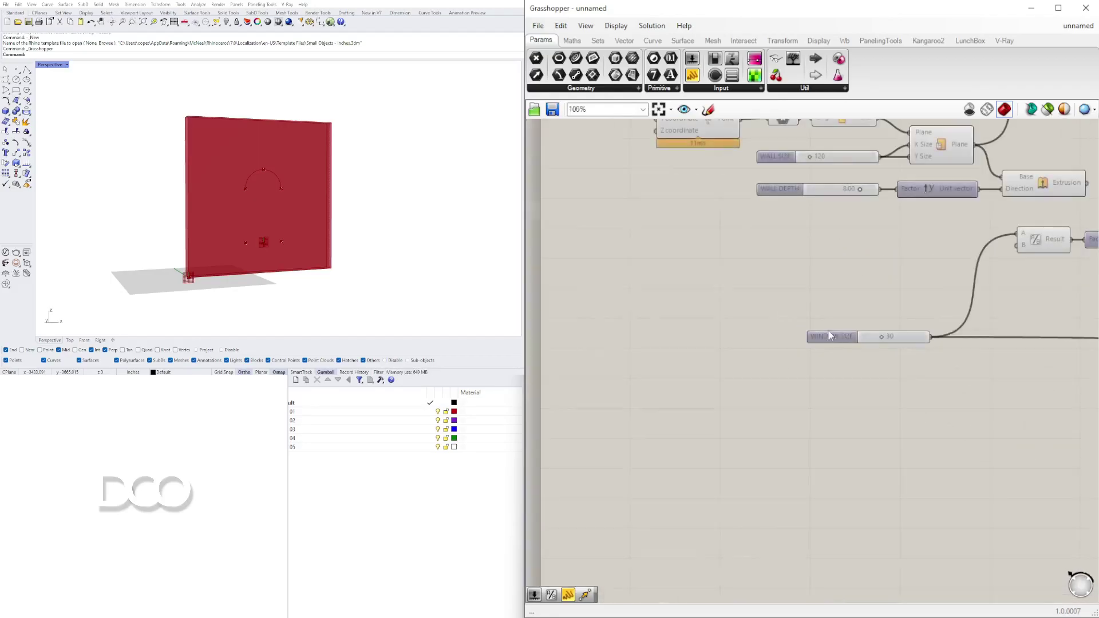
pyautogui.moveTo(899, 346)
pyautogui.mouseDown()
pyautogui.moveTo(952, 355)
pyautogui.moveTo(901, 350)
pyautogui.moveTo(947, 344)
pyautogui.moveTo(884, 351)
pyautogui.moveTo(947, 353)
pyautogui.moveTo(905, 350)
pyautogui.moveTo(919, 352)
pyautogui.mouseUp()
pyautogui.scroll(-7, 922, 355)
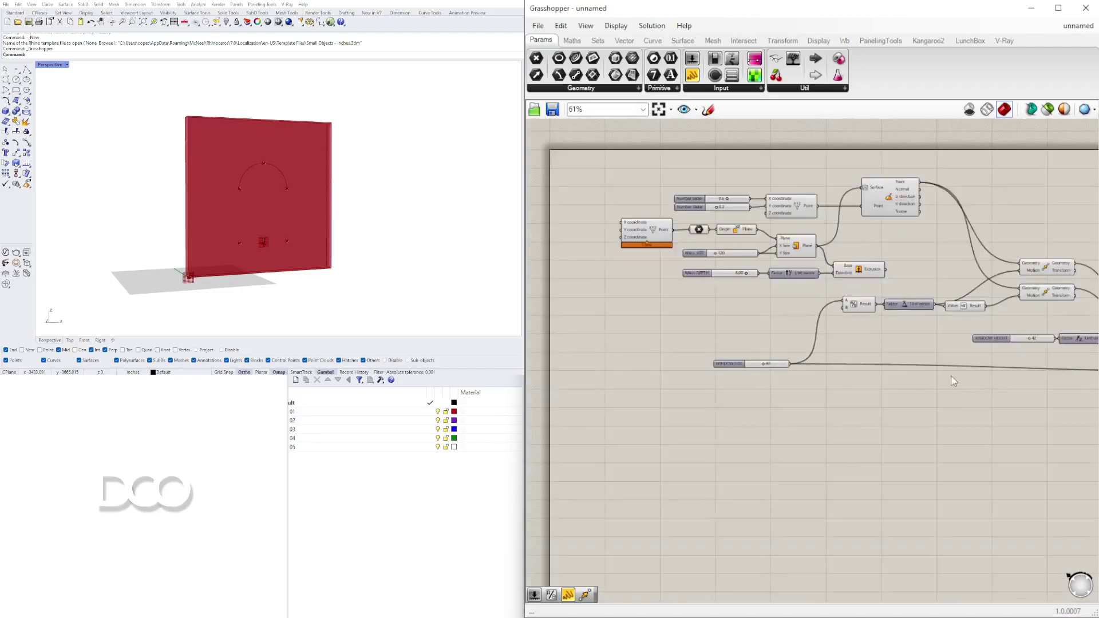
# Feed the B input of the new Division component with a new number slider set to 2
pyautogui.moveTo(924, 376); pyautogui.dragTo(664, 371, button='right')
pyautogui.moveTo(987, 370); pyautogui.dragTo(861, 368)
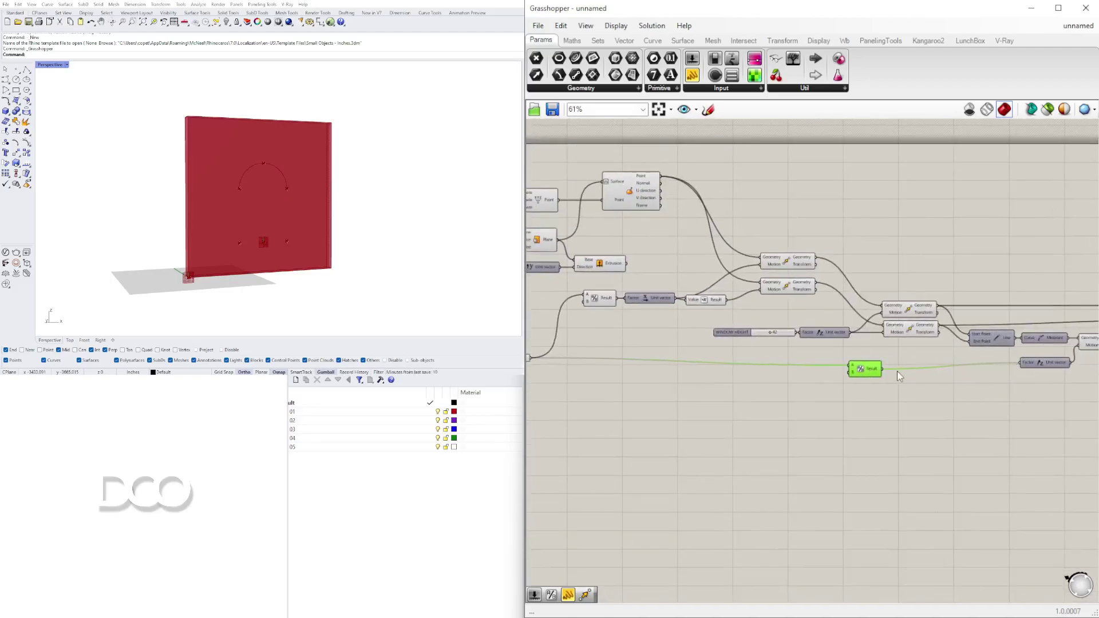
pyautogui.scroll(4, 830, 372)
pyautogui.doubleClick(769, 384)
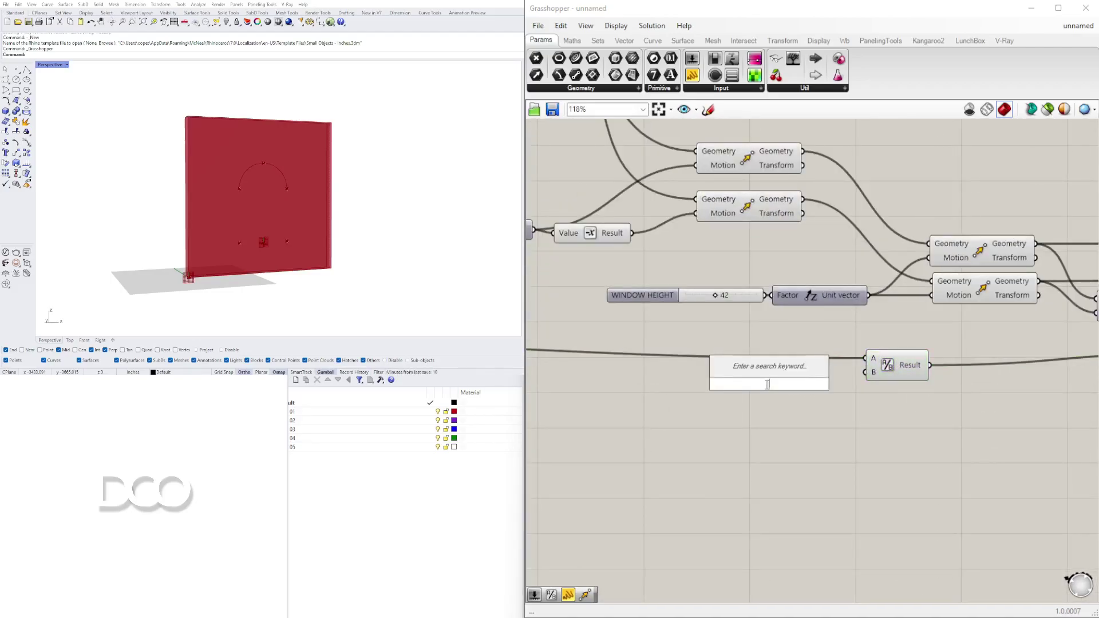
pyautogui.write('3')
pyautogui.press('Return')
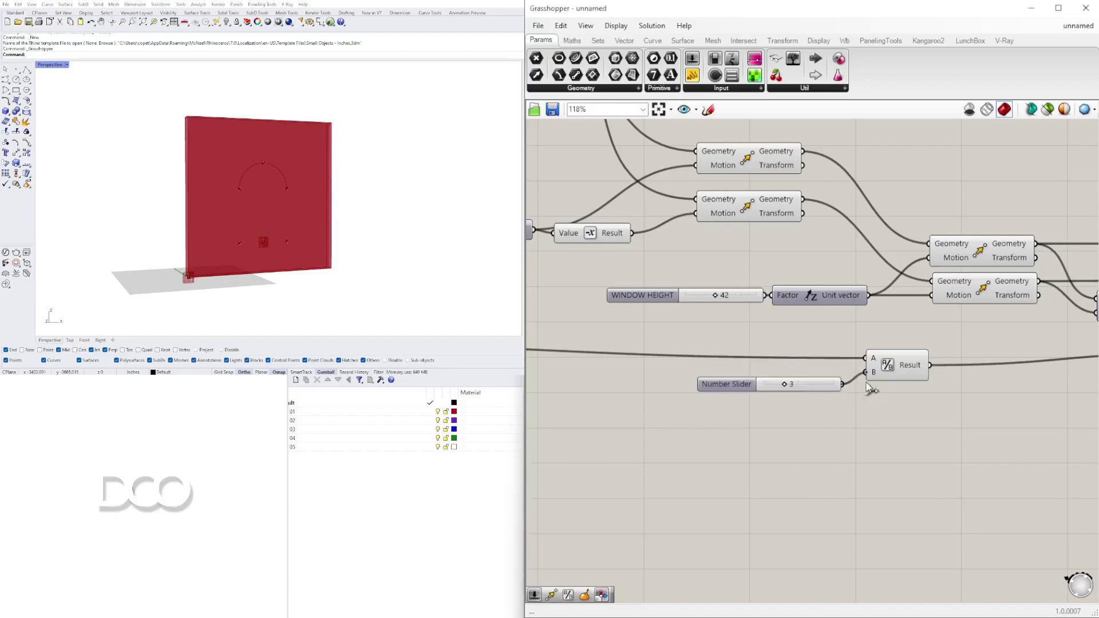
pyautogui.scroll(4, 812, 396)
pyautogui.moveTo(802, 371)
pyautogui.mouseDown()
pyautogui.moveTo(849, 371)
pyautogui.moveTo(776, 378)
pyautogui.moveTo(798, 380)
pyautogui.moveTo(788, 380)
pyautogui.mouseUp()
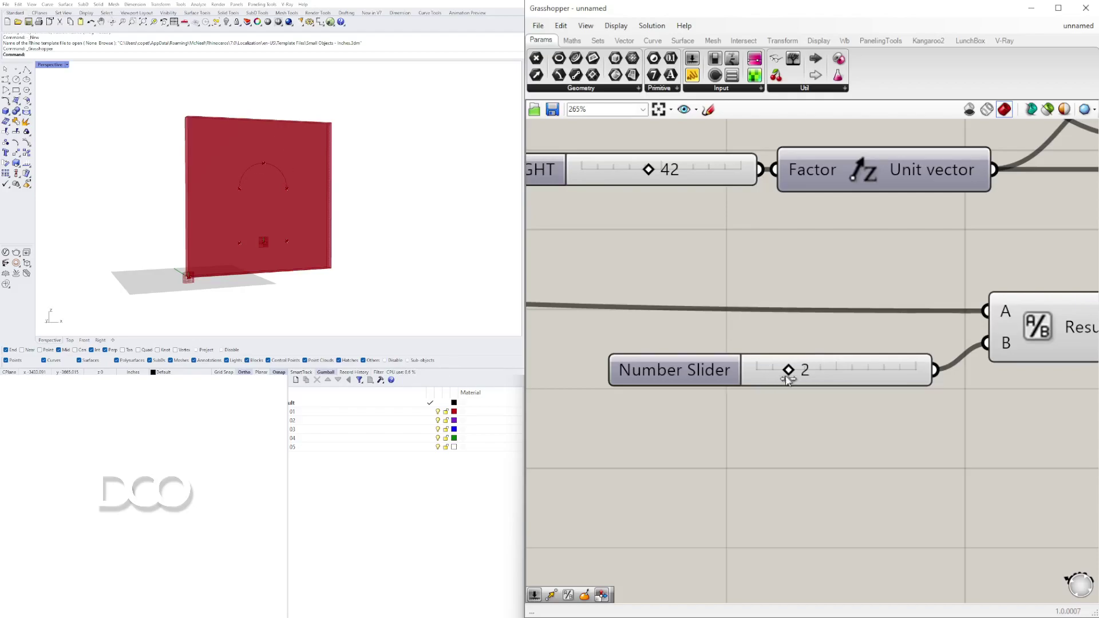
# Move the Division component and its slider next to the second Unit Z, and shift the Arc 3Pt component slightly
pyautogui.scroll(-8, 832, 431)
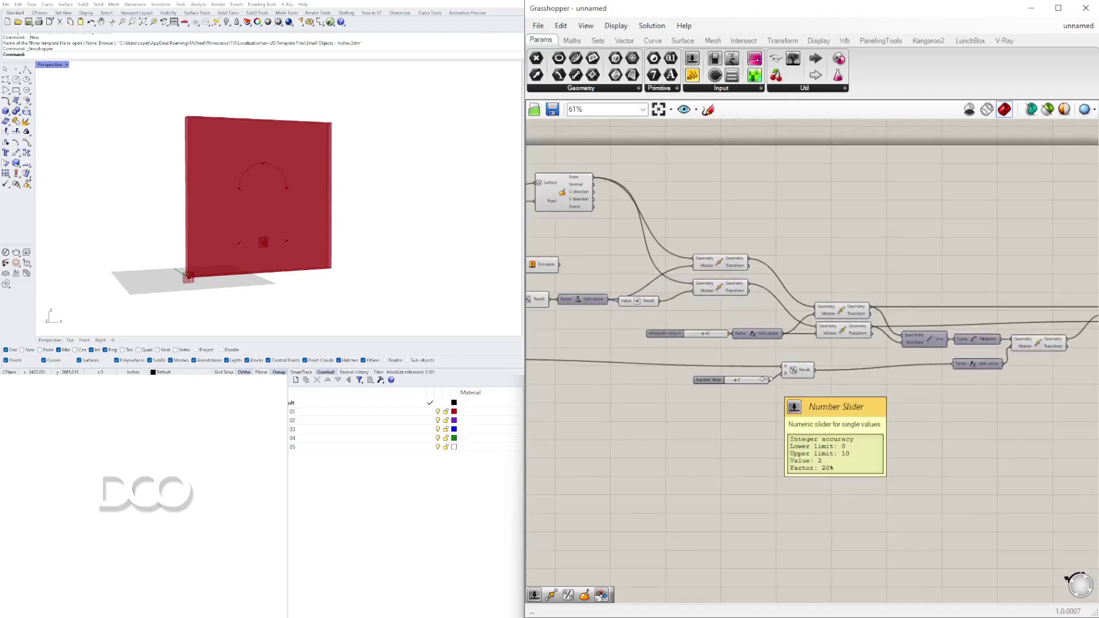
pyautogui.moveTo(810, 394); pyautogui.dragTo(729, 356)
pyautogui.moveTo(796, 372); pyautogui.dragTo(920, 371)
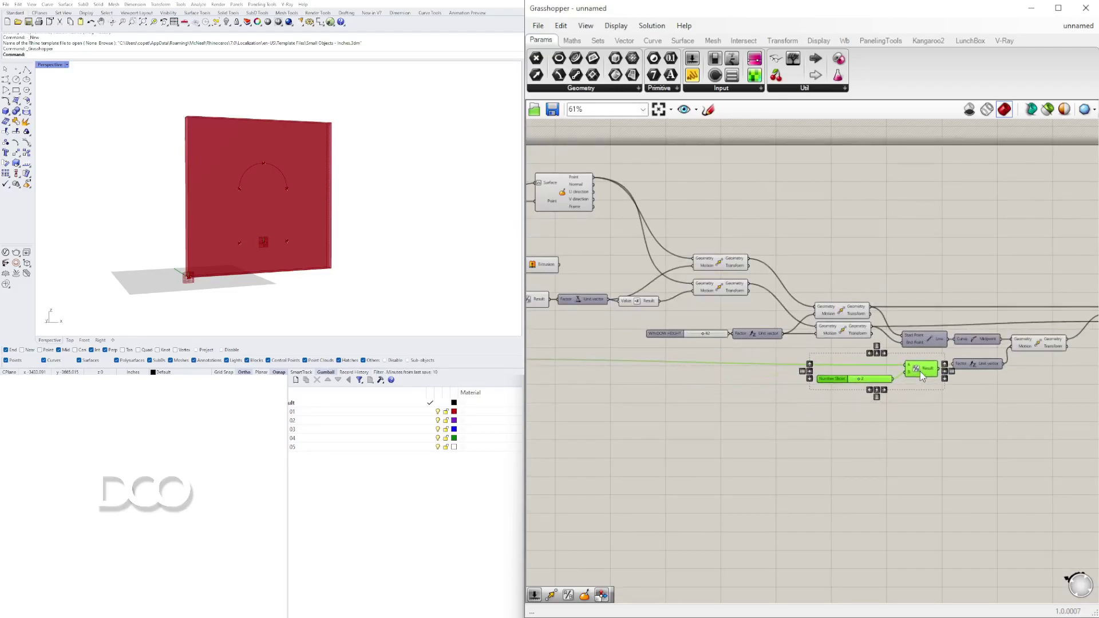
pyautogui.click(861, 408)
pyautogui.moveTo(1052, 382); pyautogui.dragTo(839, 388, button='right')
pyautogui.moveTo(923, 322); pyautogui.dragTo(915, 322)
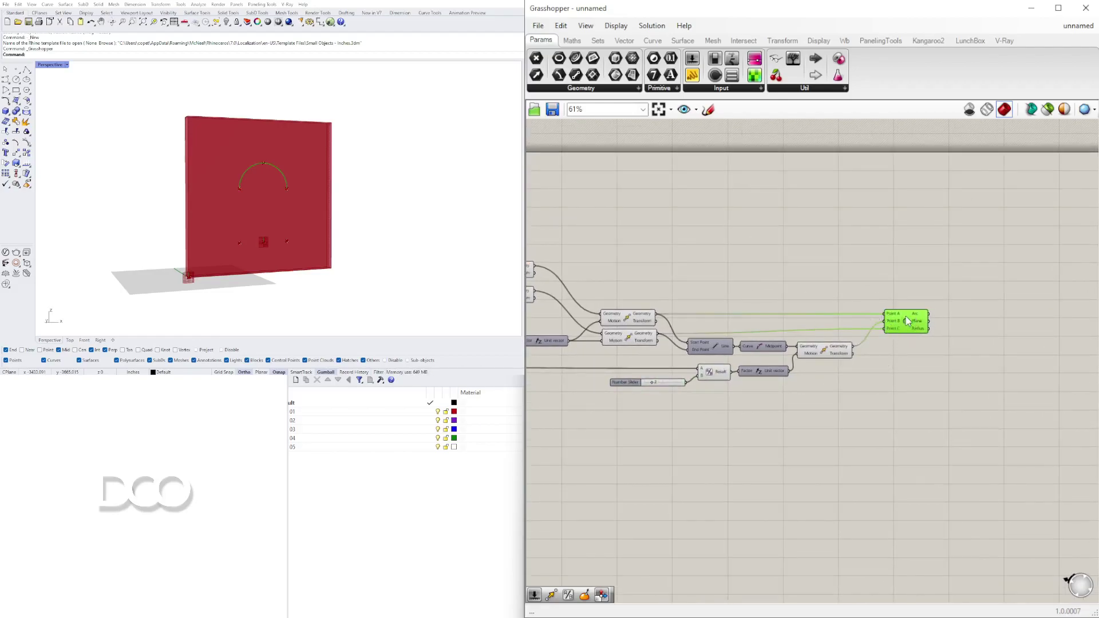
pyautogui.doubleClick(854, 277)
pyautogui.write('Arc')
pyautogui.click(833, 264)
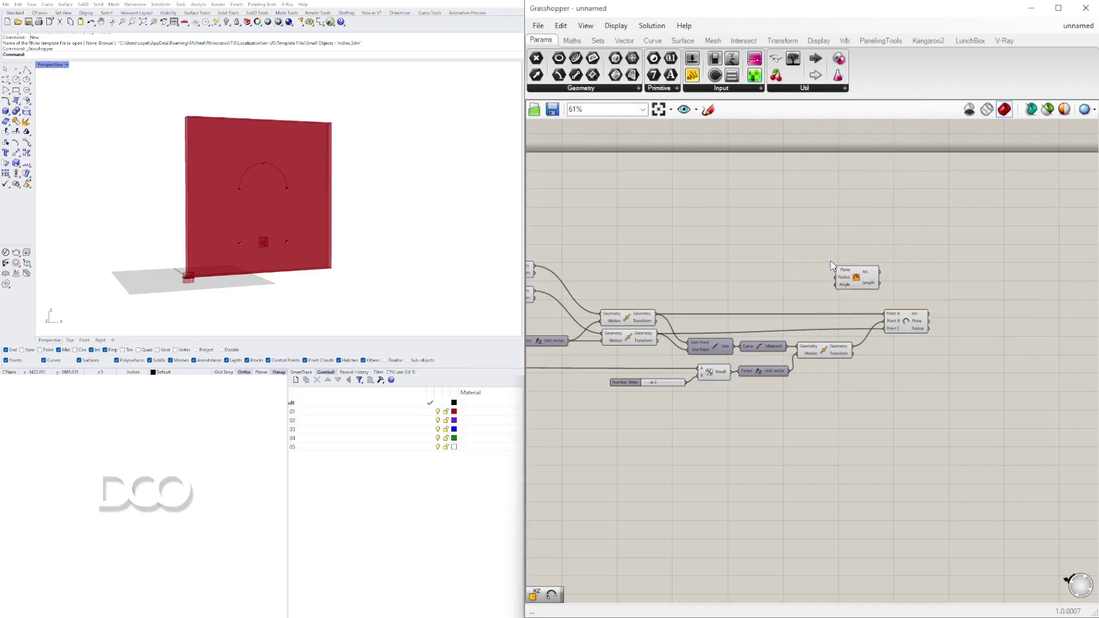
pyautogui.click(859, 278)
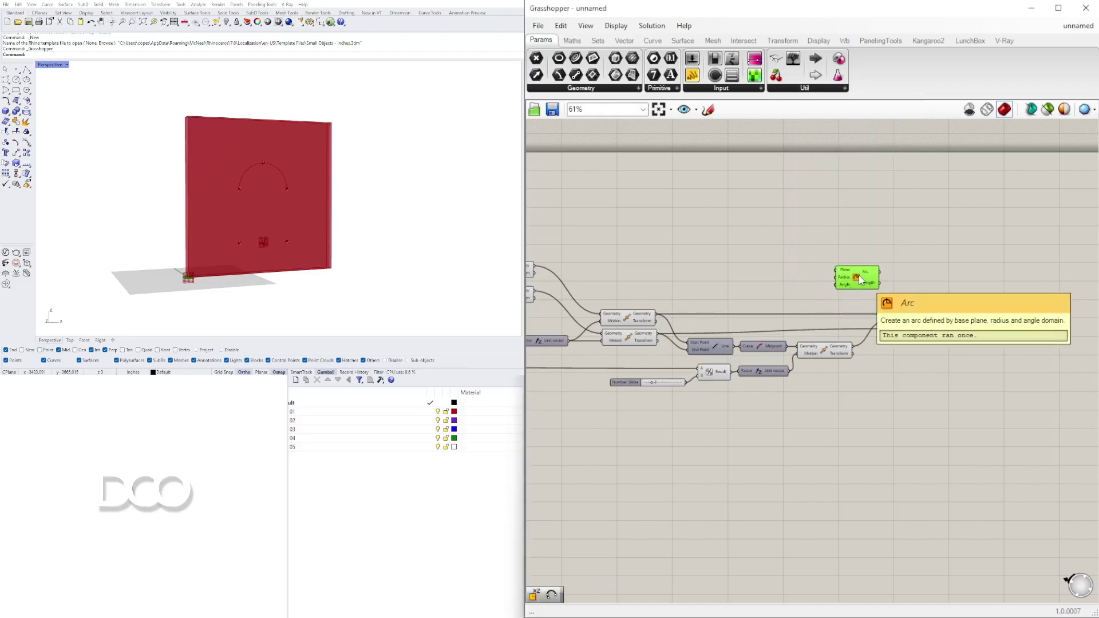
pyautogui.press('Delete')
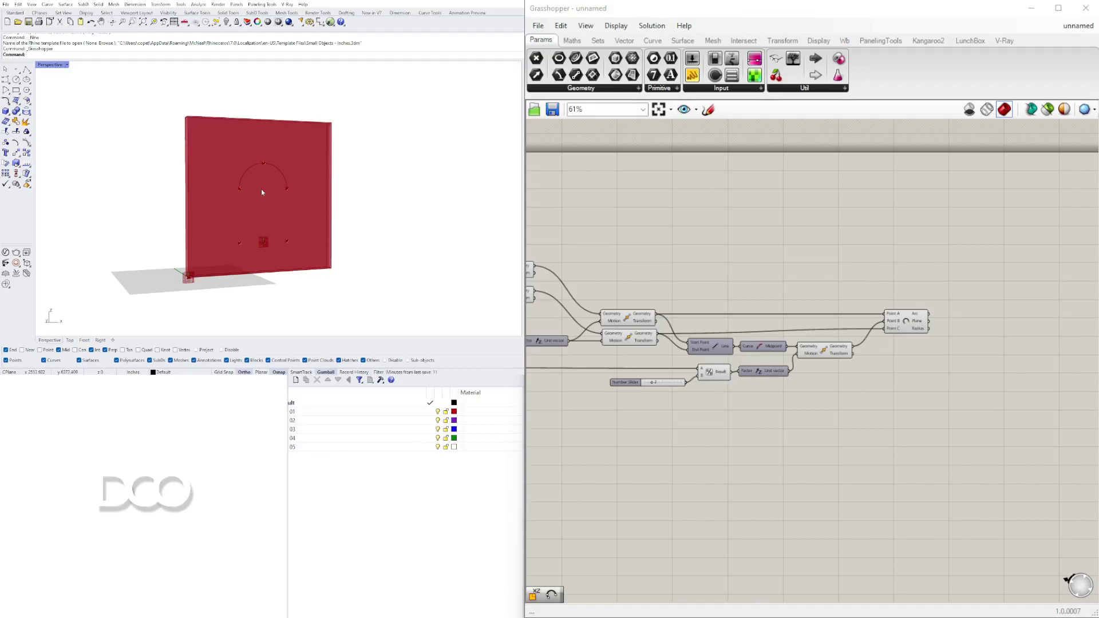
# Review the component chain from the WINDOW SIZE slider and its Division to Arc 3Pt, and search for other arc components
pyautogui.moveTo(808, 349); pyautogui.dragTo(1043, 299, button='right')
pyautogui.scroll(-1, 594, 346)
pyautogui.moveTo(594, 346); pyautogui.dragTo(760, 354, button='right')
pyautogui.scroll(1, 759, 298)
pyautogui.scroll(3, 622, 254)
pyautogui.moveTo(622, 255); pyautogui.dragTo(691, 320, button='right')
pyautogui.scroll(-1, 704, 320)
pyautogui.moveTo(985, 368); pyautogui.dragTo(807, 334, button='right')
pyautogui.click(680, 319)
pyautogui.moveTo(682, 324); pyautogui.dragTo(800, 324, button='right')
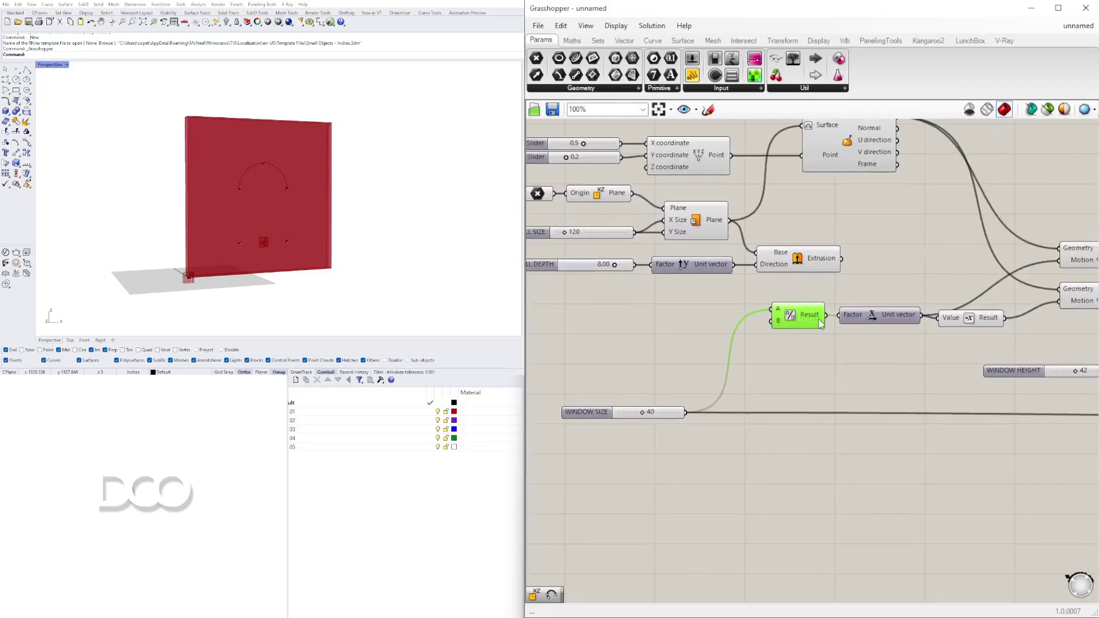
pyautogui.scroll(-3, 823, 325)
pyautogui.moveTo(823, 326); pyautogui.dragTo(485, 348, button='right')
pyautogui.moveTo(1016, 316); pyautogui.dragTo(962, 260, button='right')
pyautogui.doubleClick(928, 260)
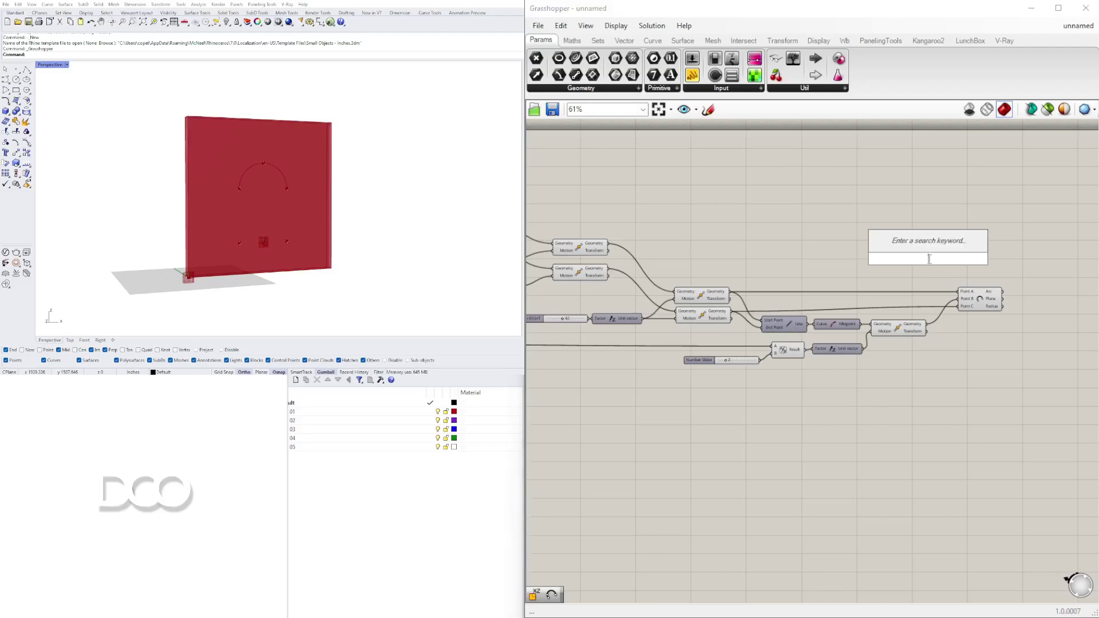
pyautogui.write('ARC')
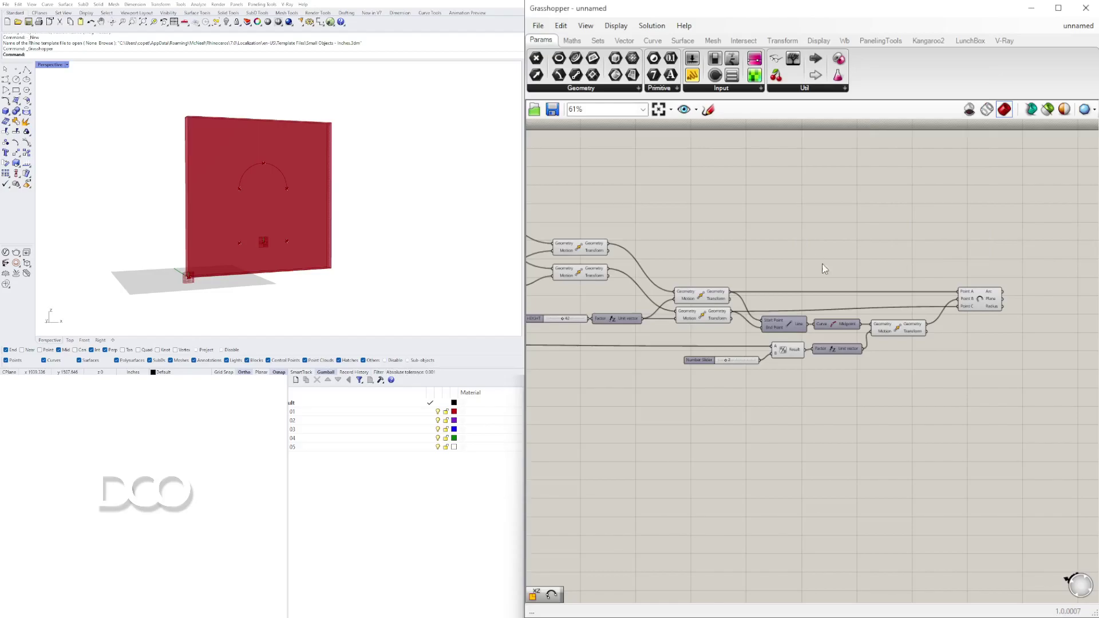
# Highlight the two Move components of the window's upper corners to examine the arch's end points in the viewport
pyautogui.scroll(4, 702, 296)
pyautogui.click(702, 296)
pyautogui.keyDown('shift'); pyautogui.click(709, 322); pyautogui.keyUp('shift')
pyautogui.click(710, 247)
pyautogui.click(696, 298)
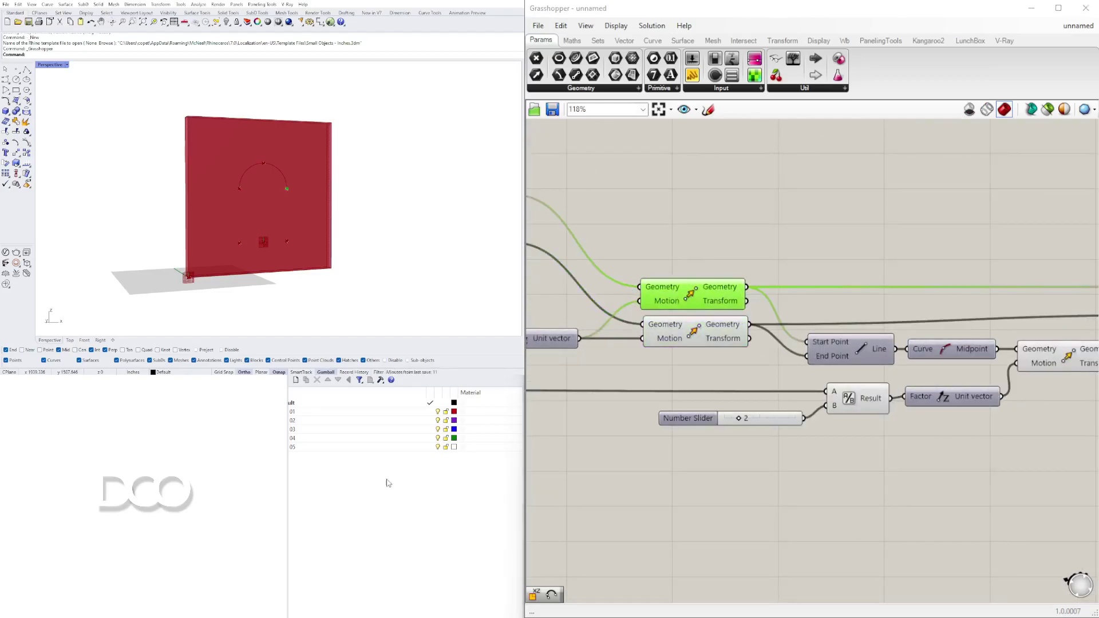
pyautogui.keyDown('shift'); pyautogui.click(679, 336); pyautogui.keyUp('shift')
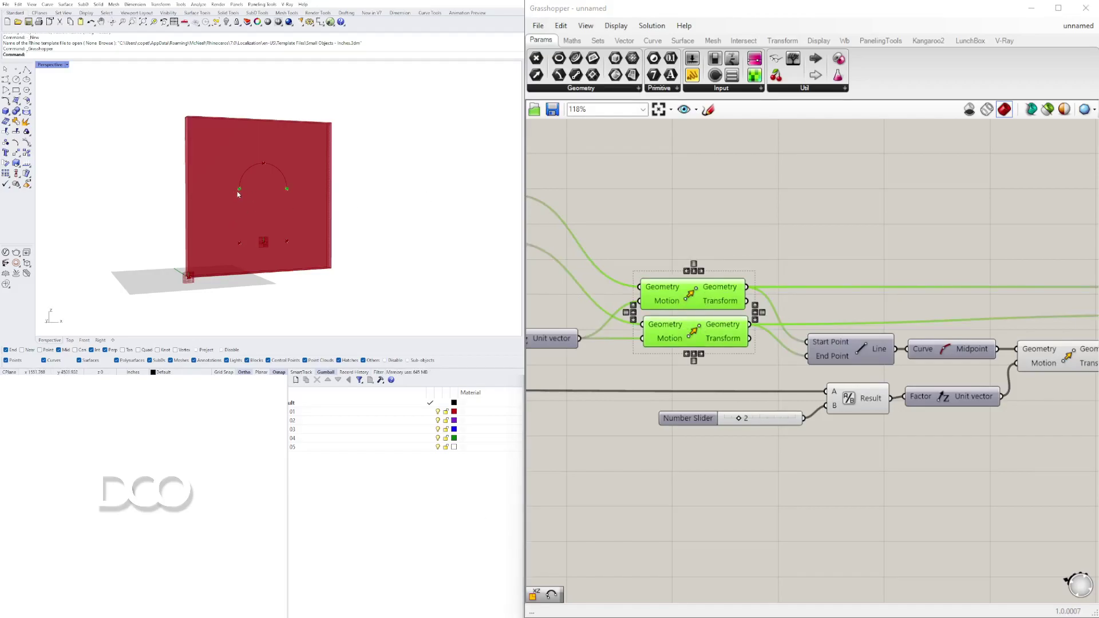
pyautogui.scroll(-5, 965, 173)
pyautogui.moveTo(1042, 240); pyautogui.dragTo(915, 277, button='right')
pyautogui.scroll(4, 915, 277)
pyautogui.click(307, 170)
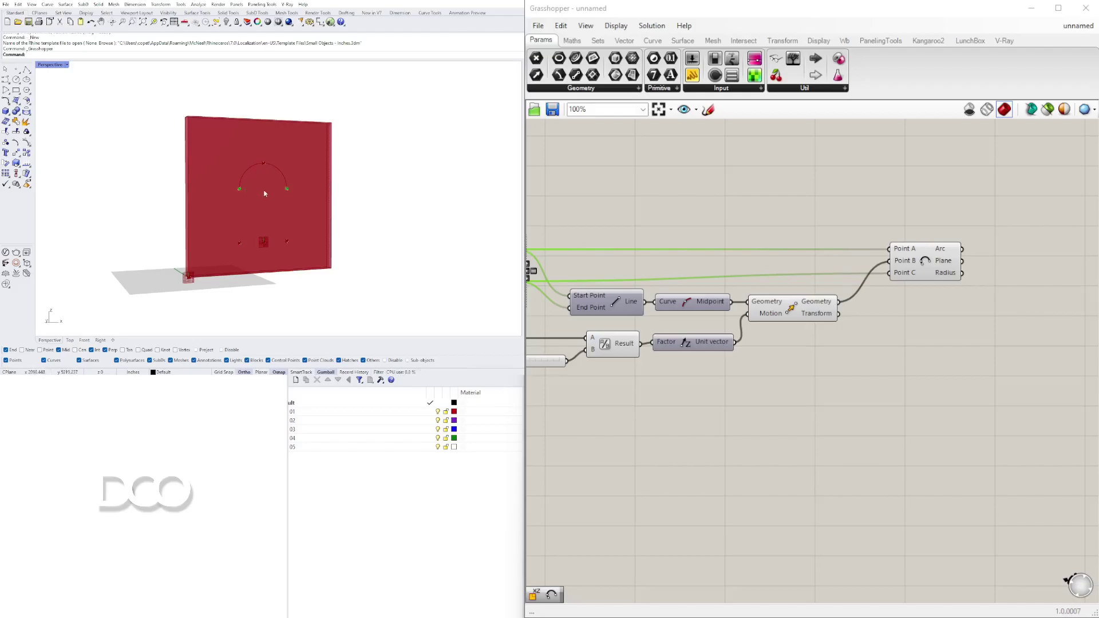
# Select the two Move components of the window's lower corners to locate their points in the viewport
pyautogui.click(911, 271)
pyautogui.scroll(-3, 791, 260)
pyautogui.moveTo(775, 275); pyautogui.dragTo(943, 375, button='right')
pyautogui.click(809, 330)
pyautogui.moveTo(654, 307); pyautogui.dragTo(699, 305, button='right')
pyautogui.click(702, 309)
pyautogui.keyDown('shift'); pyautogui.click(672, 333); pyautogui.keyUp('shift')
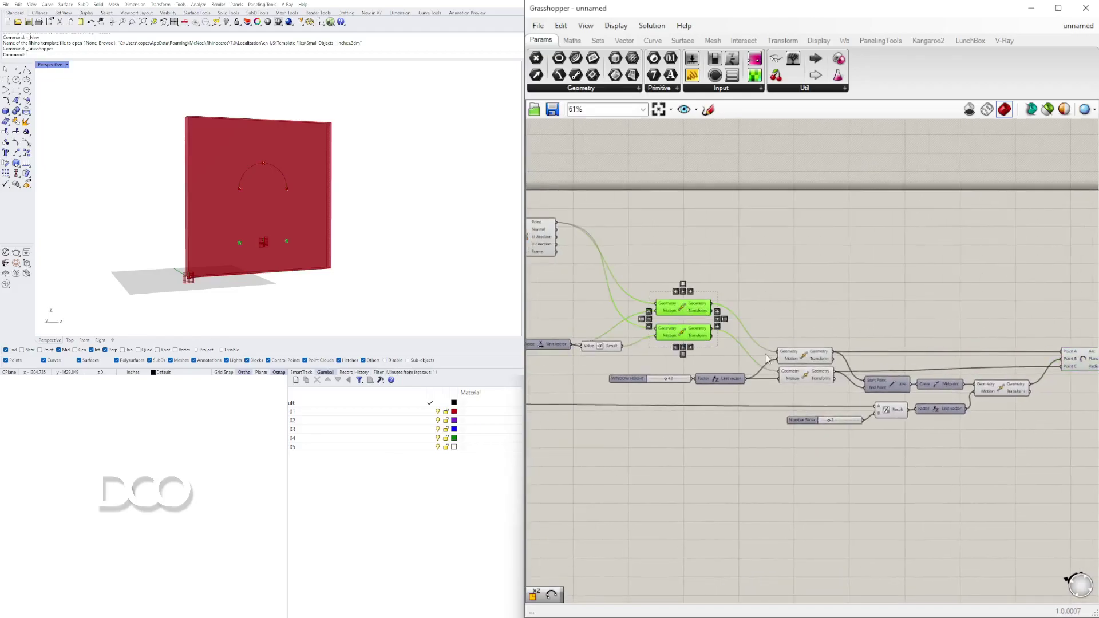
# Highlight all four corner Move components and add a PolyLine component beside them on the canvas
pyautogui.keyDown('shift'); pyautogui.click(808, 358); pyautogui.keyUp('shift')
pyautogui.keyDown('shift'); pyautogui.click(809, 375); pyautogui.keyUp('shift')
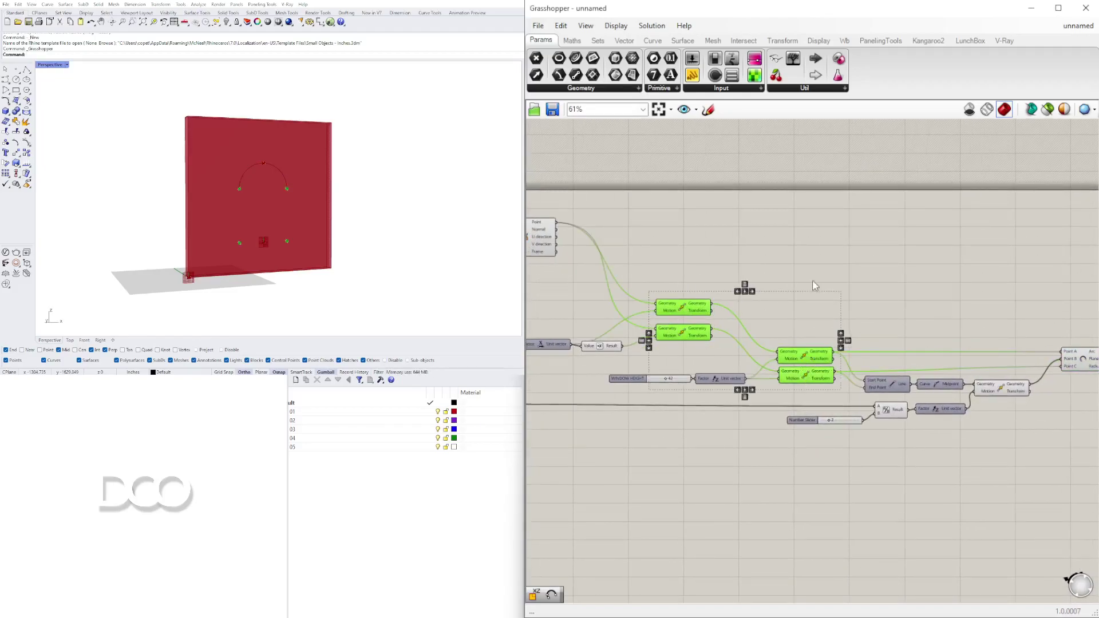
pyautogui.doubleClick(796, 298)
pyautogui.write('POLY')
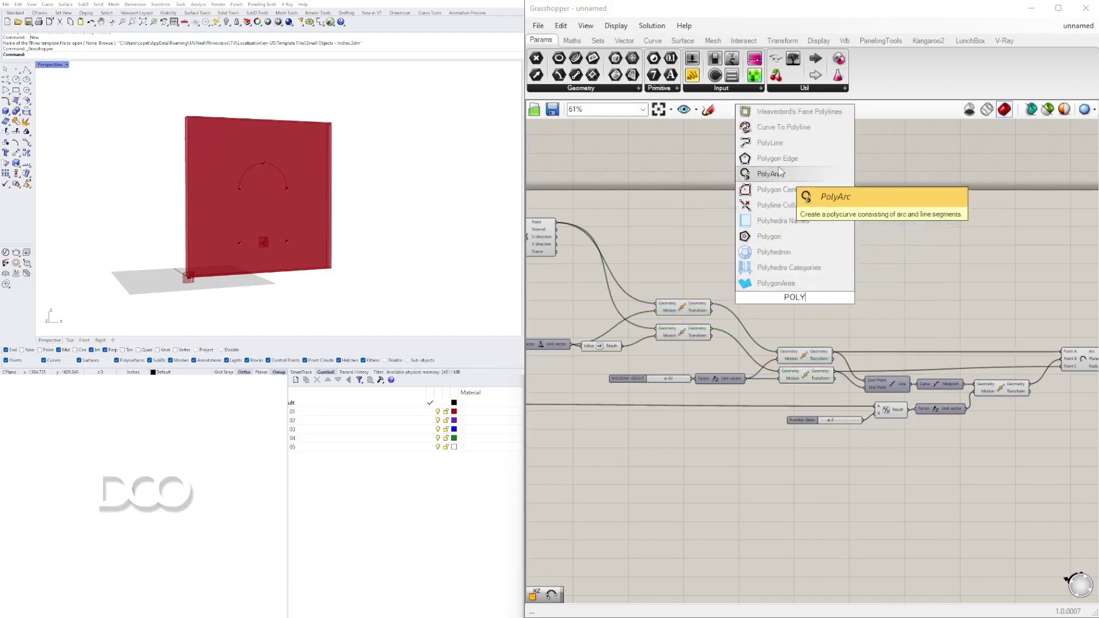
pyautogui.click(783, 142)
pyautogui.click(698, 308)
pyautogui.scroll(1, 741, 296)
pyautogui.moveTo(802, 298); pyautogui.dragTo(846, 283)
# Try wiring the window's lower-right and upper-right corner Move outputs, in that order, into the Polyline's Vertices input
pyautogui.click(673, 337)
pyautogui.click(689, 309)
pyautogui.moveTo(704, 308); pyautogui.dragTo(827, 282)
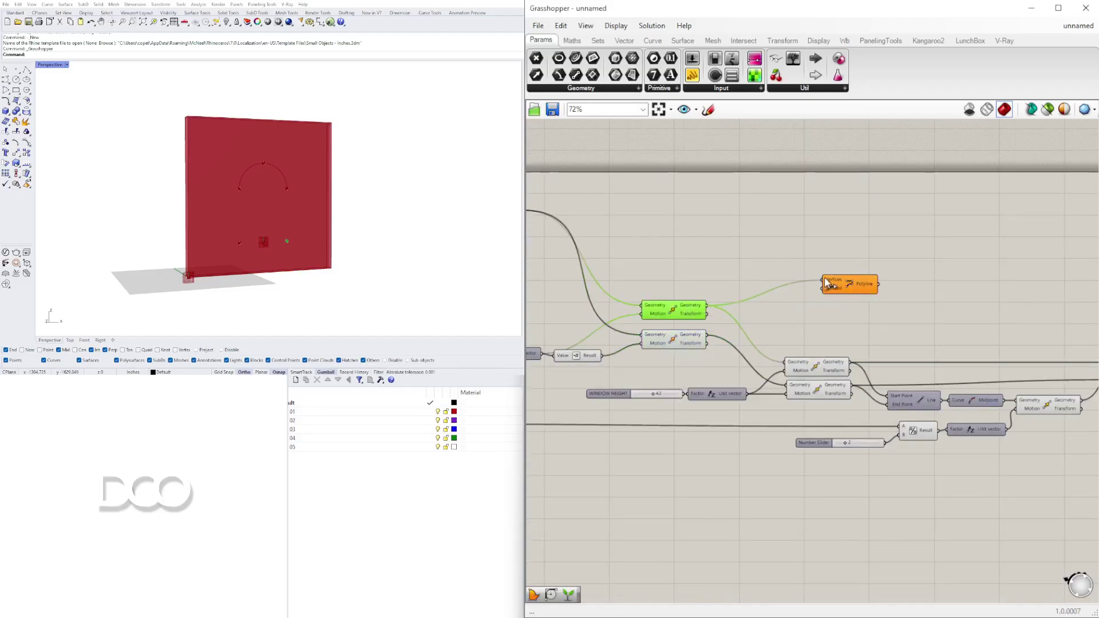
pyautogui.click(822, 369)
pyautogui.keyDown('shift'); pyautogui.moveTo(851, 362); pyautogui.dragTo(948, 293); pyautogui.keyUp('shift')
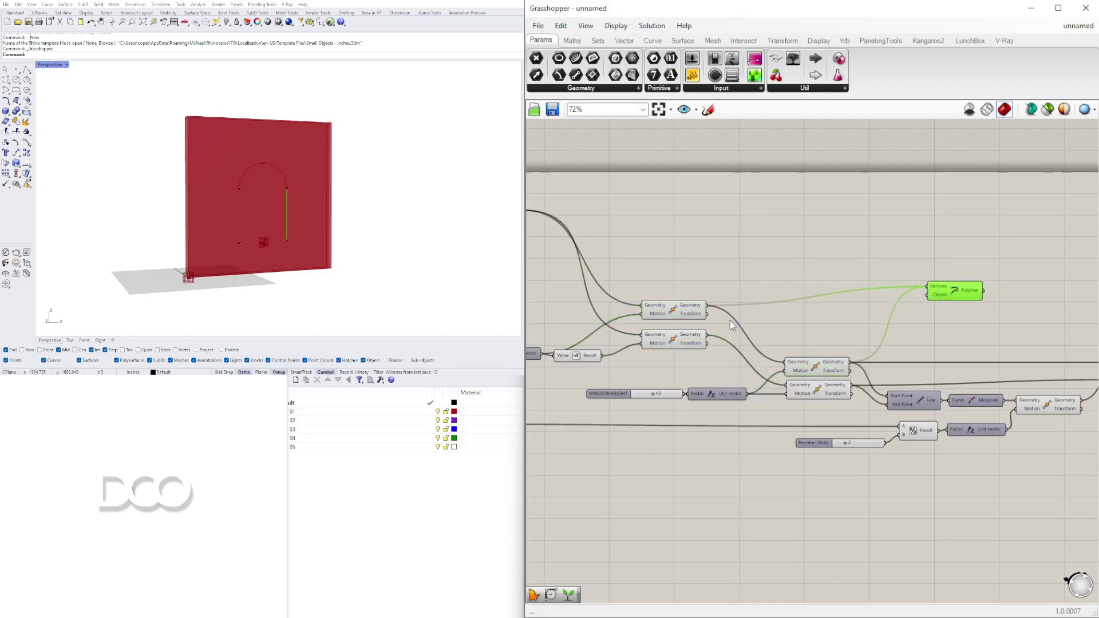
# Disconnect both corner Move wires from the Polyline's Vertices input
pyautogui.click(883, 252)
pyautogui.click(942, 294)
pyautogui.keyDown('ctrl'); pyautogui.moveTo(929, 287); pyautogui.dragTo(703, 307); pyautogui.keyUp('ctrl')
pyautogui.click(371, 525)
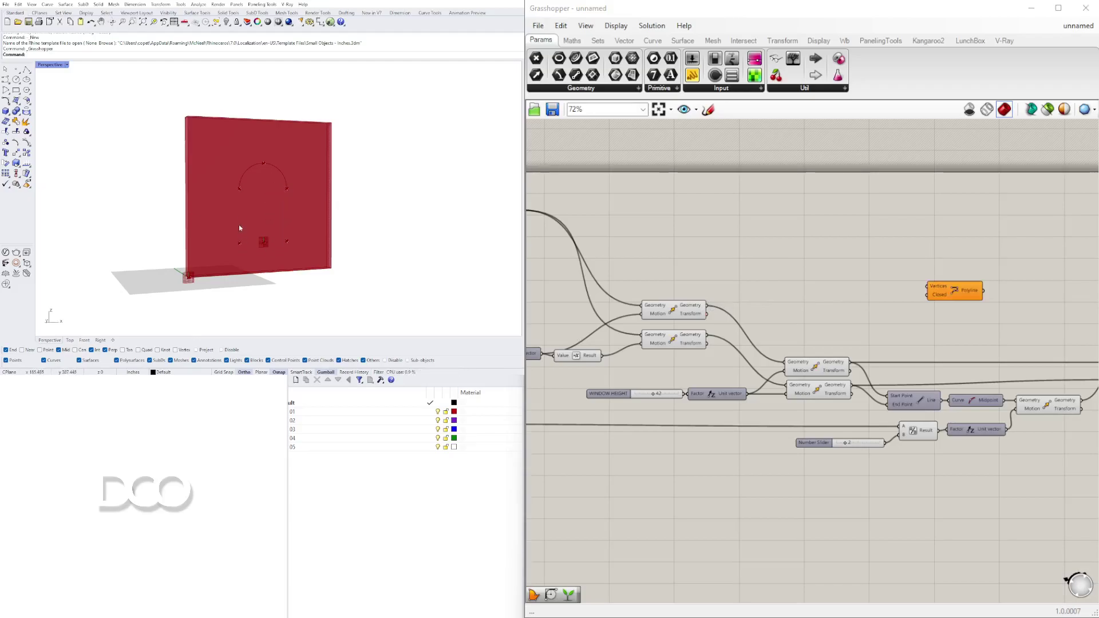
# Connect the window's upper-right corner Move geometry, followed by the lower-right one, to the Polyline's Vertices input
pyautogui.click(687, 340)
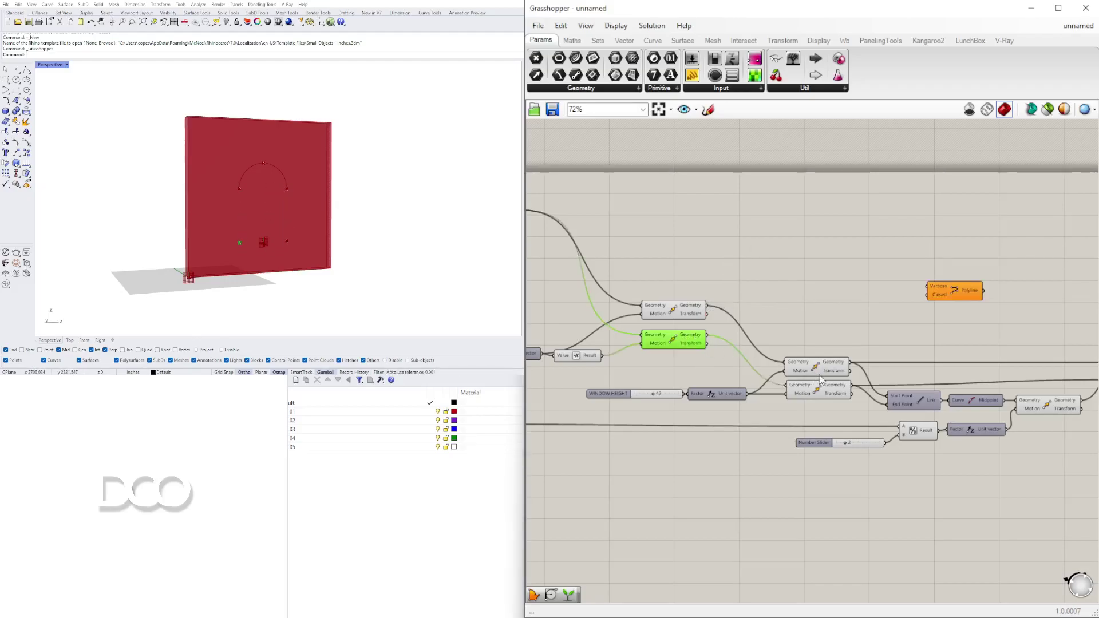
pyautogui.click(809, 366)
pyautogui.moveTo(852, 363); pyautogui.dragTo(879, 331)
pyautogui.moveTo(851, 367); pyautogui.dragTo(929, 290)
pyautogui.click(693, 341)
pyautogui.click(687, 308)
pyautogui.keyDown('shift'); pyautogui.moveTo(708, 309); pyautogui.dragTo(928, 286); pyautogui.keyUp('shift')
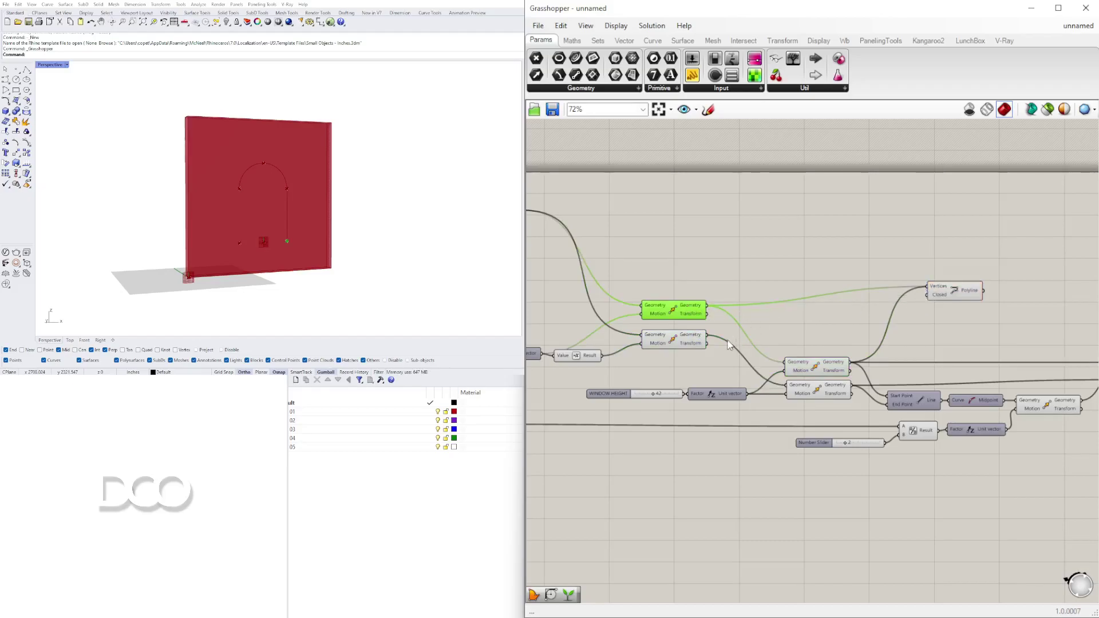
# Add the lower-left and upper-left corner Move geometry to the Polyline's Vertices, leaving the outline open along the top
pyautogui.click(677, 339)
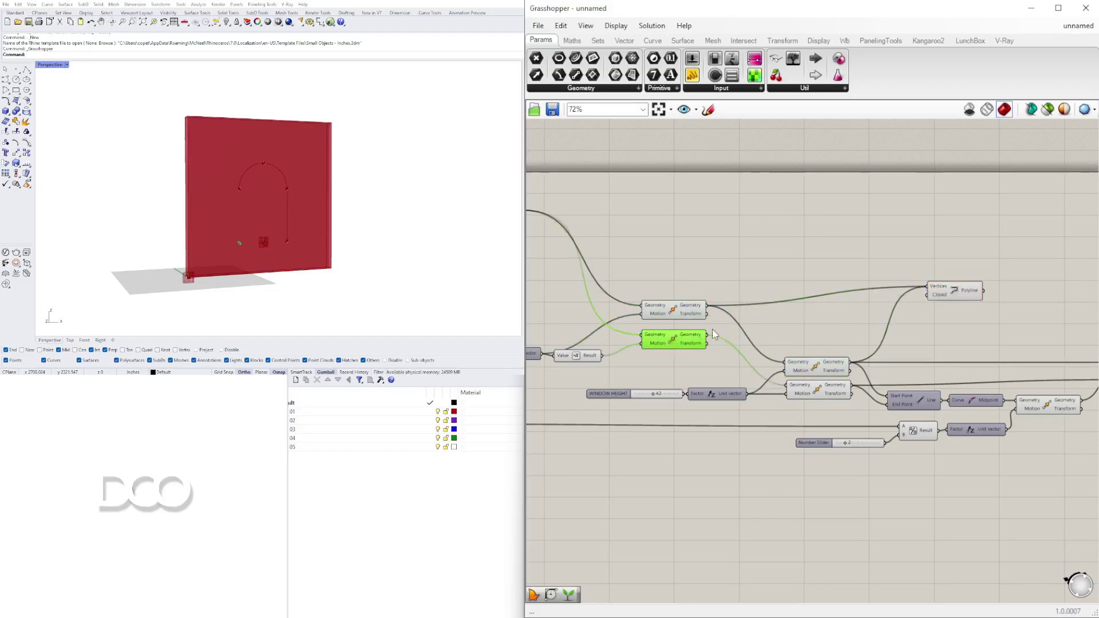
pyautogui.keyDown('shift'); pyautogui.moveTo(708, 335); pyautogui.dragTo(926, 288); pyautogui.keyUp('shift')
pyautogui.click(844, 392)
pyautogui.keyDown('shift'); pyautogui.moveTo(851, 386); pyautogui.dragTo(964, 326); pyautogui.keyUp('shift')
pyautogui.click(959, 305)
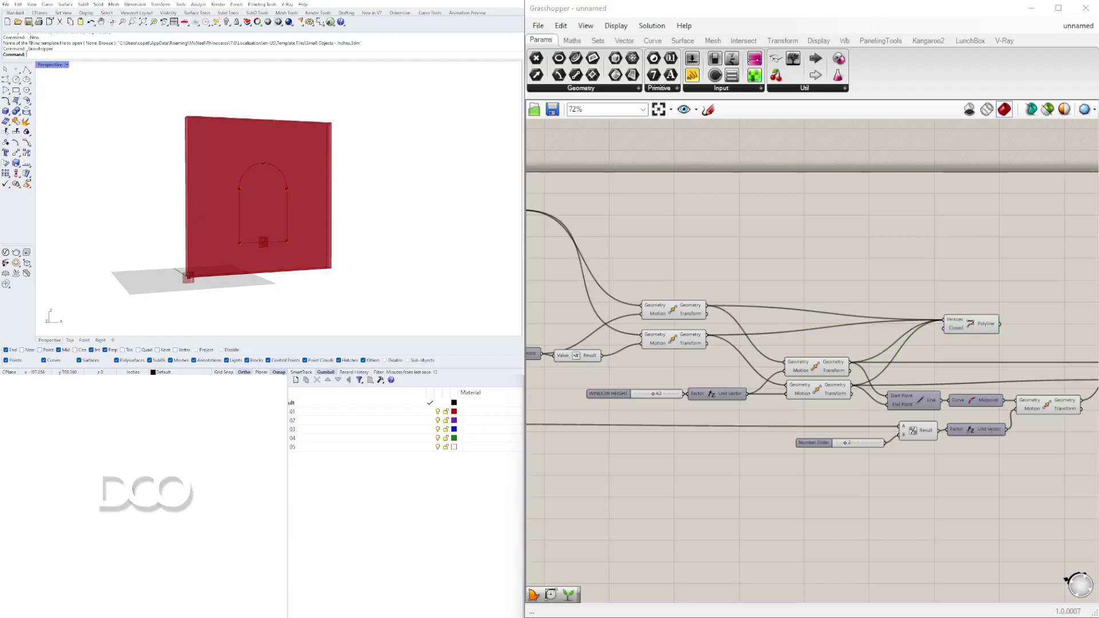
# Place the Polyline component directly above the Arc 3Pt component
pyautogui.scroll(-3, 795, 262)
pyautogui.moveTo(863, 318); pyautogui.dragTo(910, 319)
pyautogui.scroll(4, 910, 319)
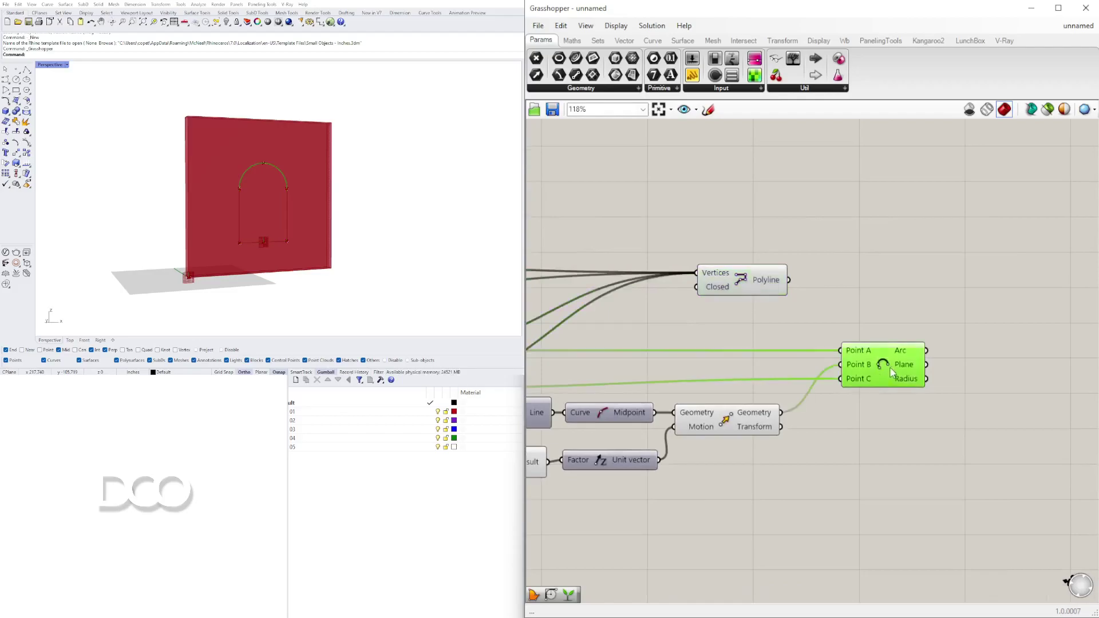
pyautogui.moveTo(747, 280); pyautogui.dragTo(888, 314)
# Add a Join Curves component and feed the Polyline and the Arc output into its Curves input
pyautogui.doubleClick(995, 338)
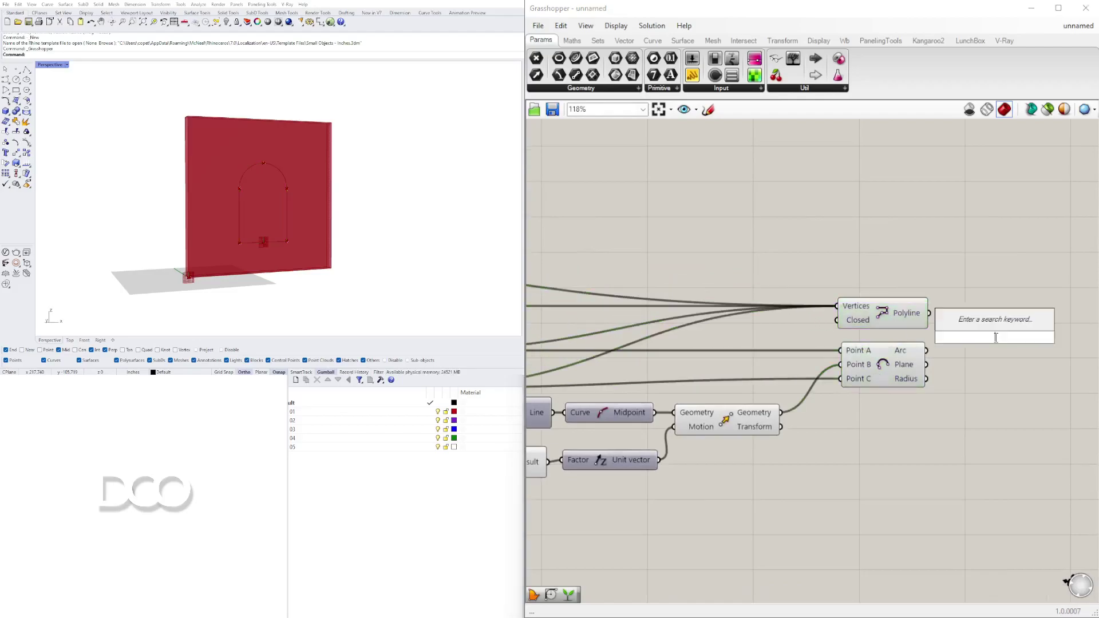
pyautogui.write('join')
pyautogui.click(966, 325)
pyautogui.moveTo(930, 313); pyautogui.dragTo(1000, 322)
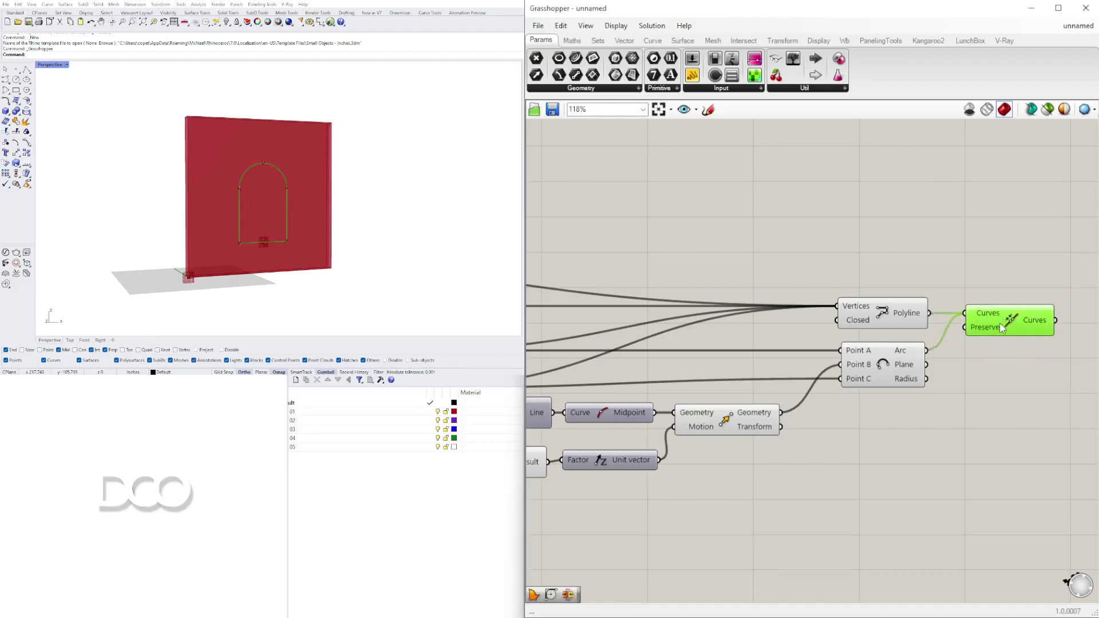
# Turn off the preview of the Move, Line, Polyline, Arc and related components that feed Join Curves
pyautogui.scroll(-5, 914, 392)
pyautogui.moveTo(981, 450); pyautogui.dragTo(721, 304)
pyautogui.middleClick(719, 300)
pyautogui.click(760, 260)
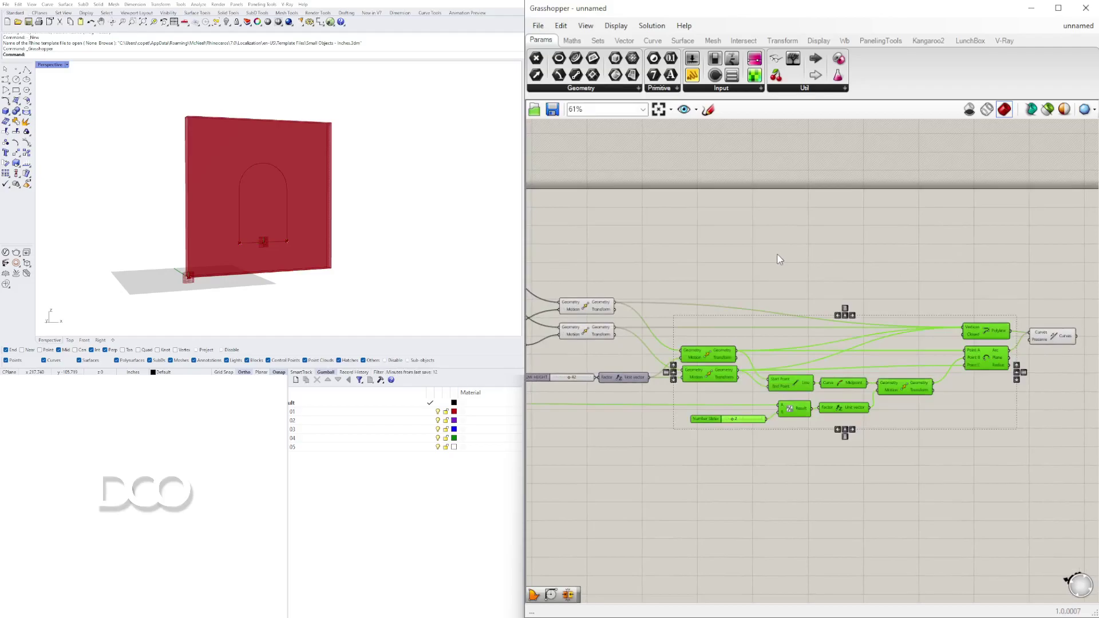
pyautogui.click(779, 258)
pyautogui.scroll(-3, 739, 345)
pyautogui.moveTo(825, 452); pyautogui.dragTo(592, 296)
pyautogui.middleClick(595, 297)
pyautogui.click(642, 256)
pyautogui.click(761, 306)
# Rename the number slider feeding the arch's Division component to ARC HEIGHT
pyautogui.scroll(10, 730, 398)
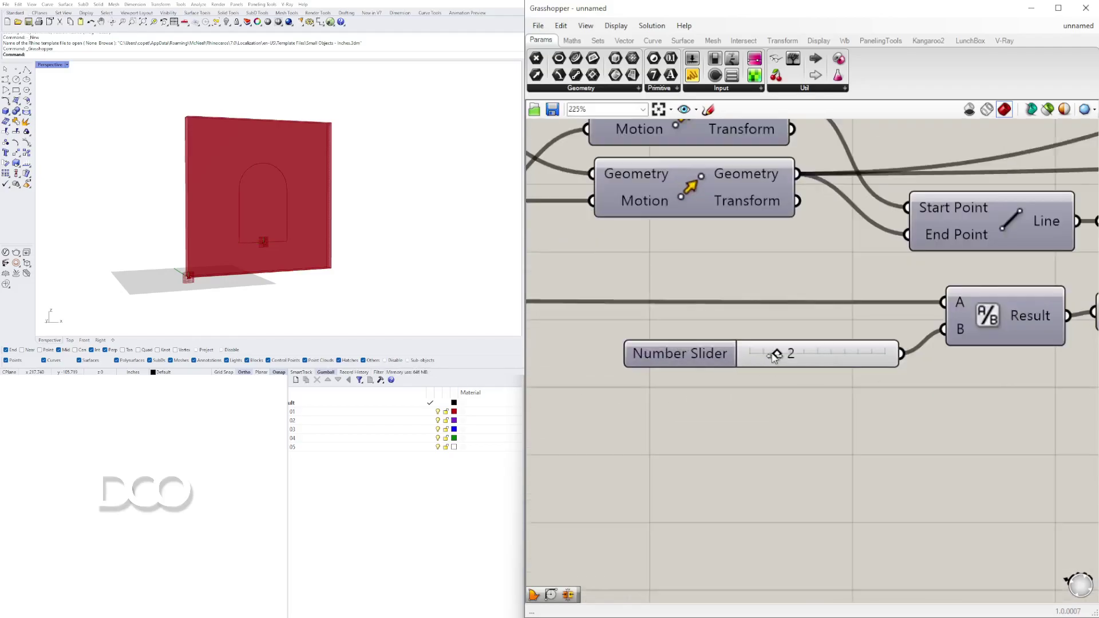
pyautogui.rightClick(699, 354)
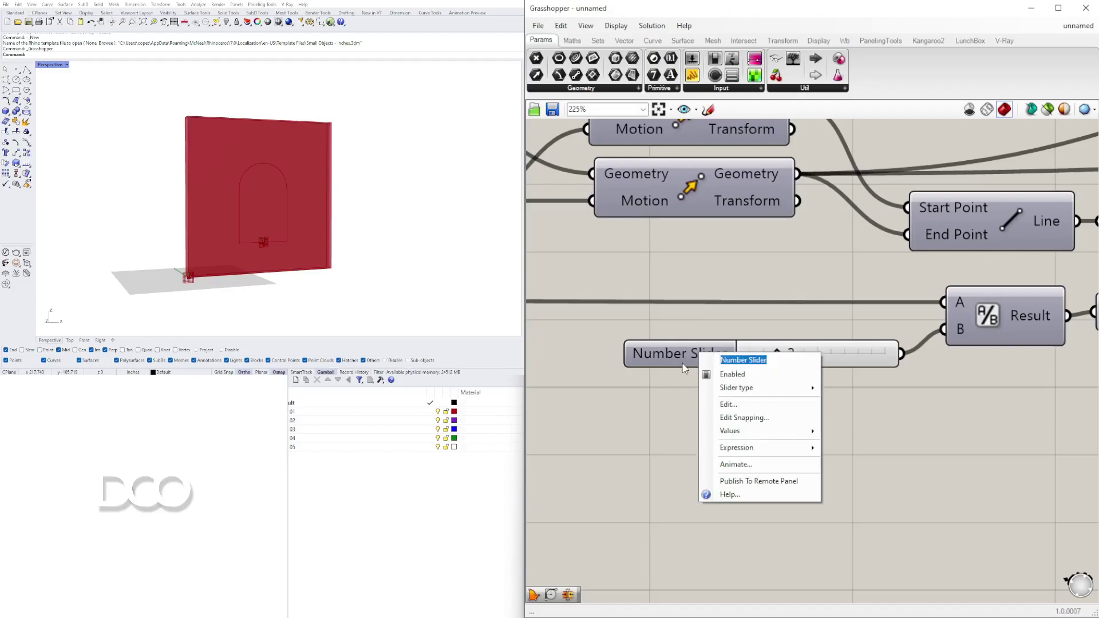
pyautogui.write('ARC HEIGHT')
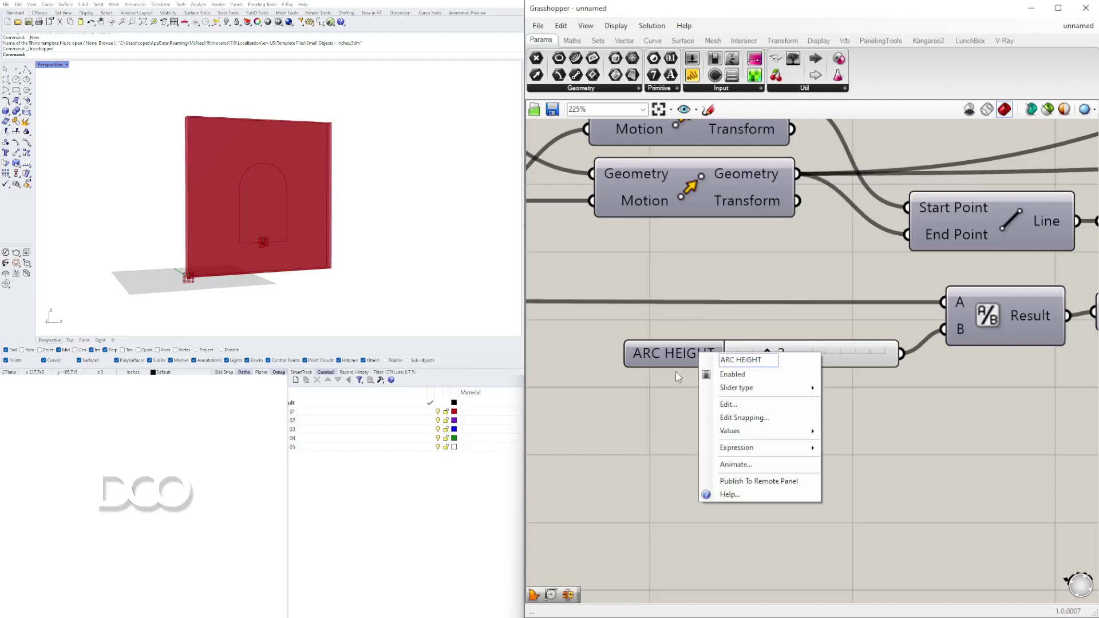
pyautogui.click(865, 494)
# Set the slider for the window point's Y coordinate to 0.3
pyautogui.scroll(-5, 859, 487)
pyautogui.moveTo(714, 437); pyautogui.dragTo(874, 398, button='right')
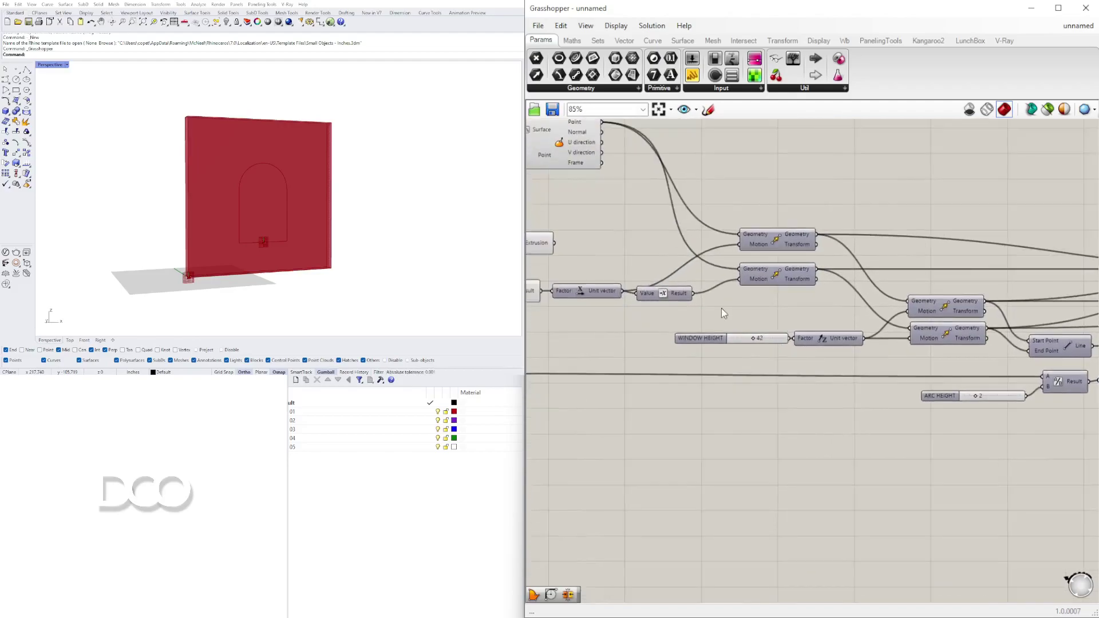
pyautogui.scroll(-3, 722, 312)
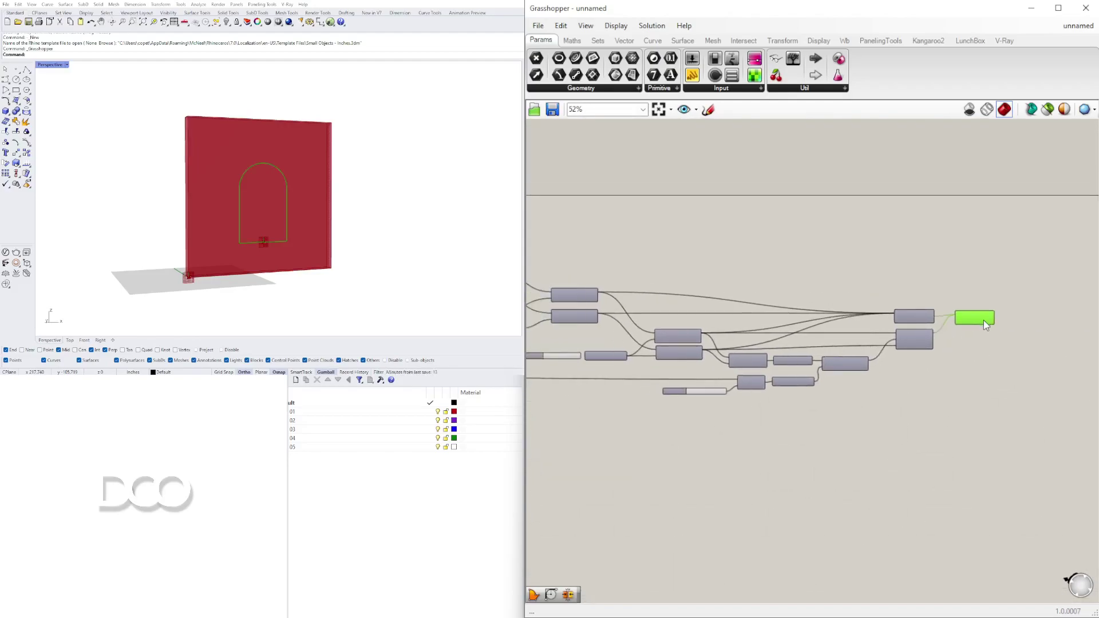
pyautogui.click(1015, 399)
pyautogui.scroll(4, 923, 366)
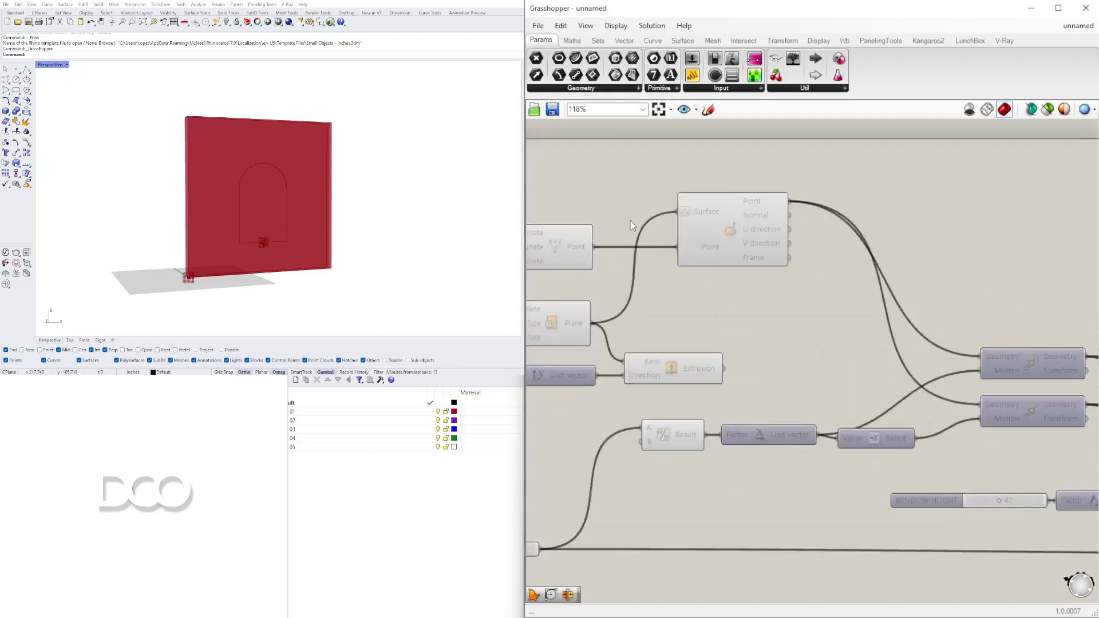
pyautogui.scroll(4, 627, 226)
pyautogui.moveTo(685, 262)
pyautogui.mouseDown()
pyautogui.moveTo(665, 262)
pyautogui.moveTo(693, 264)
pyautogui.mouseUp()
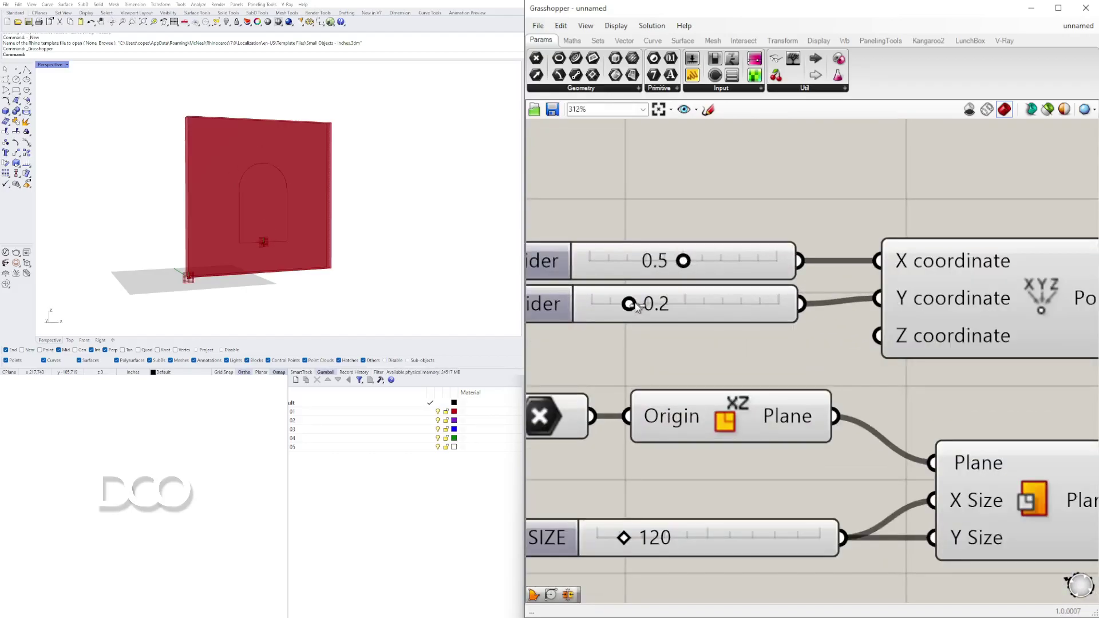
pyautogui.click(349, 547)
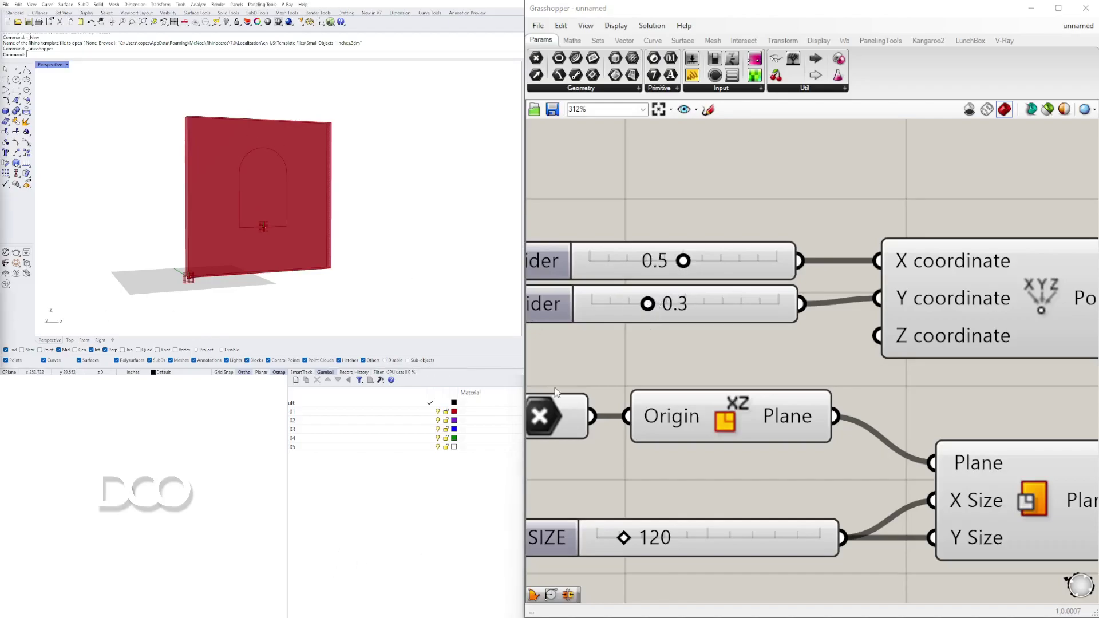
# Turn off the preview of the wall's point, XZ plane, Plane Surface and Unit Y components
pyautogui.scroll(-5, 862, 421)
pyautogui.moveTo(880, 419); pyautogui.dragTo(699, 306)
pyautogui.middleClick(739, 294)
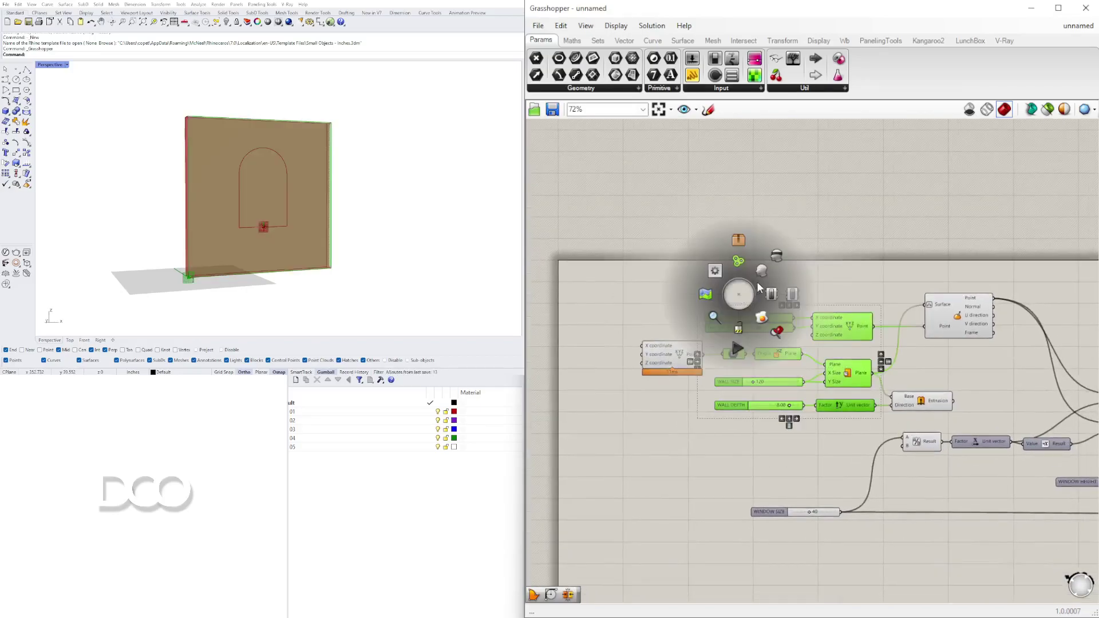
pyautogui.click(777, 257)
# Examine the wall and window outline from the side, and locate the Plane Surface, Join Curves and Evaluate Surface components
pyautogui.moveTo(200, 211); pyautogui.dragTo(249, 258, button='right')
pyautogui.scroll(2, 255, 247)
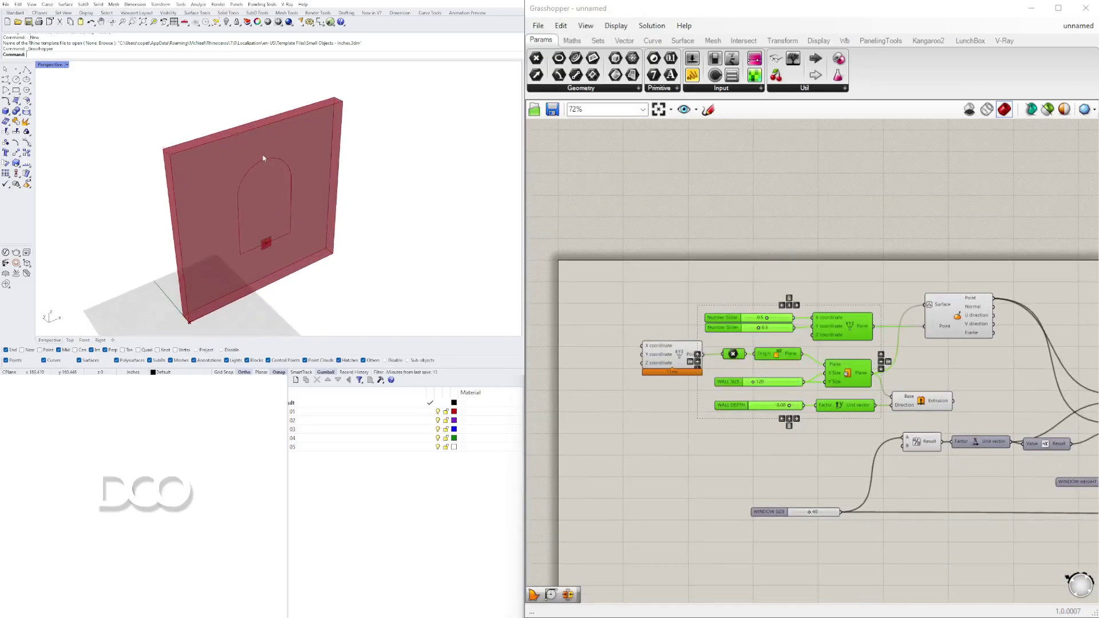
pyautogui.moveTo(263, 157); pyautogui.dragTo(266, 163, button='right')
pyautogui.moveTo(201, 188); pyautogui.dragTo(274, 161, button='right')
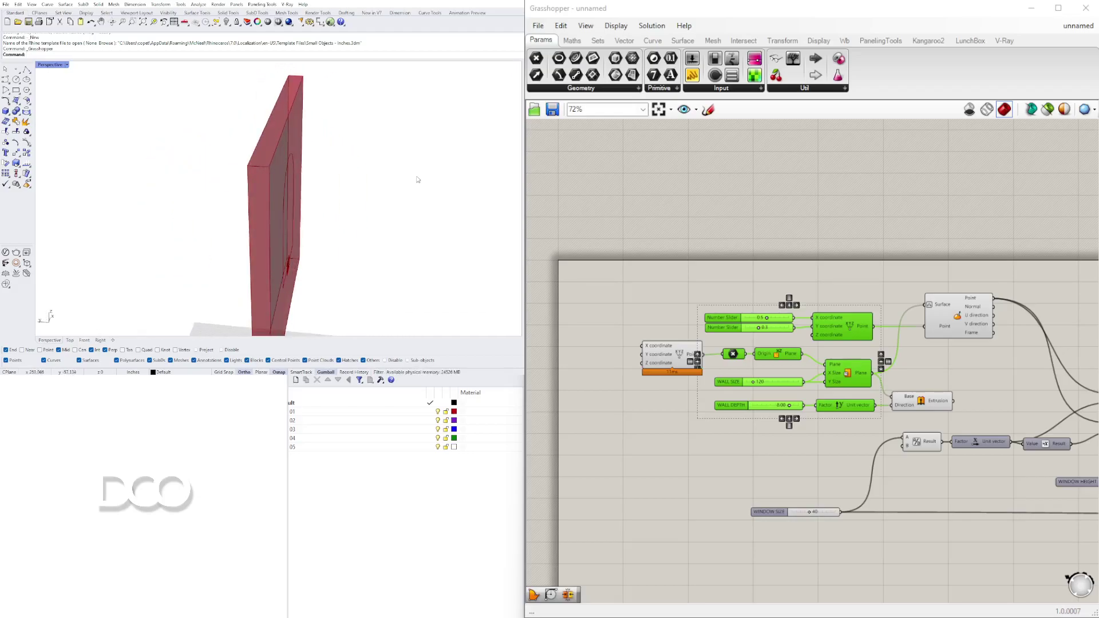
pyautogui.moveTo(982, 353); pyautogui.dragTo(878, 321, button='right')
pyautogui.click(878, 320)
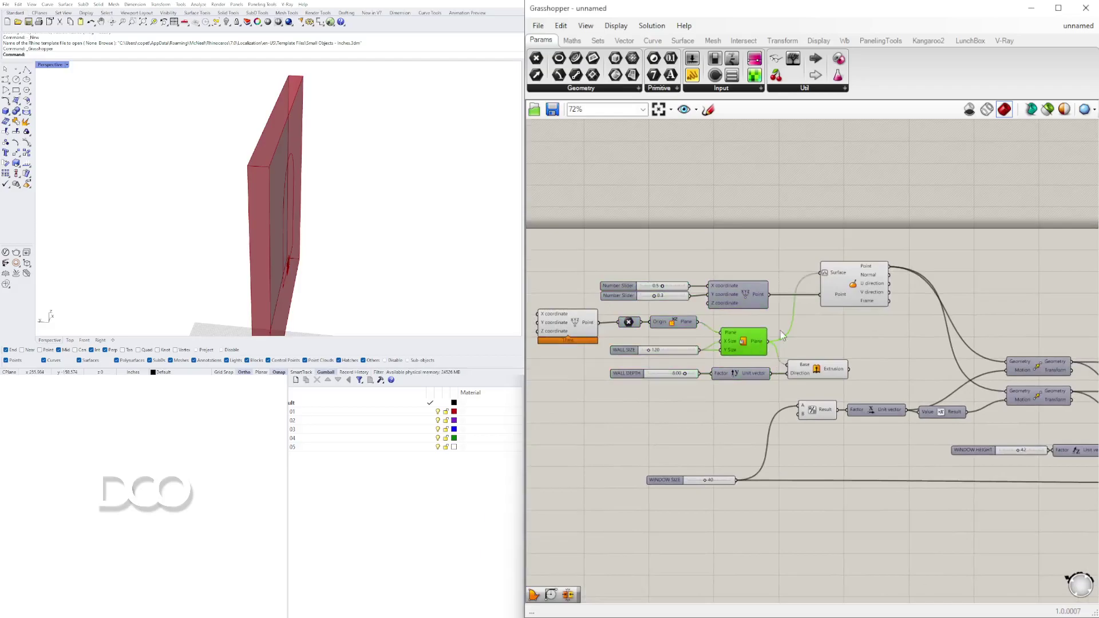
pyautogui.moveTo(1057, 262); pyautogui.dragTo(931, 280, button='right')
pyautogui.moveTo(799, 365); pyautogui.dragTo(747, 285, button='right')
pyautogui.scroll(-3, 747, 284)
pyautogui.moveTo(950, 321); pyautogui.dragTo(684, 325, button='right')
pyautogui.scroll(2, 911, 317)
pyautogui.click(887, 319)
pyautogui.click(514, 471)
pyautogui.scroll(-3, 637, 273)
pyautogui.scroll(5, 816, 308)
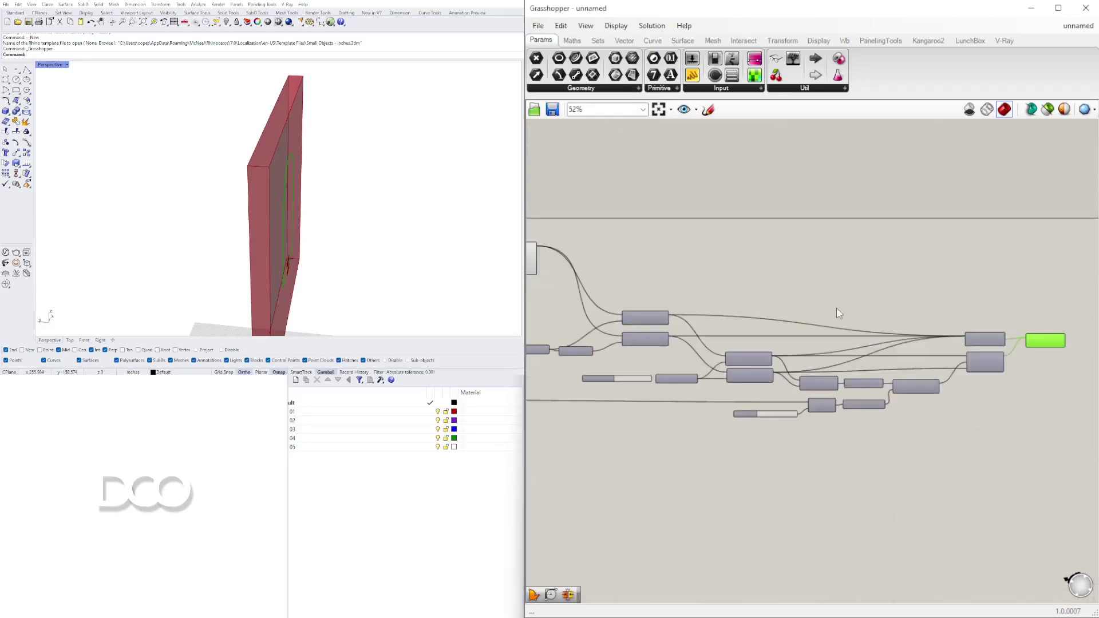
pyautogui.click(746, 258)
pyautogui.scroll(3, 745, 256)
pyautogui.scroll(-2, 730, 256)
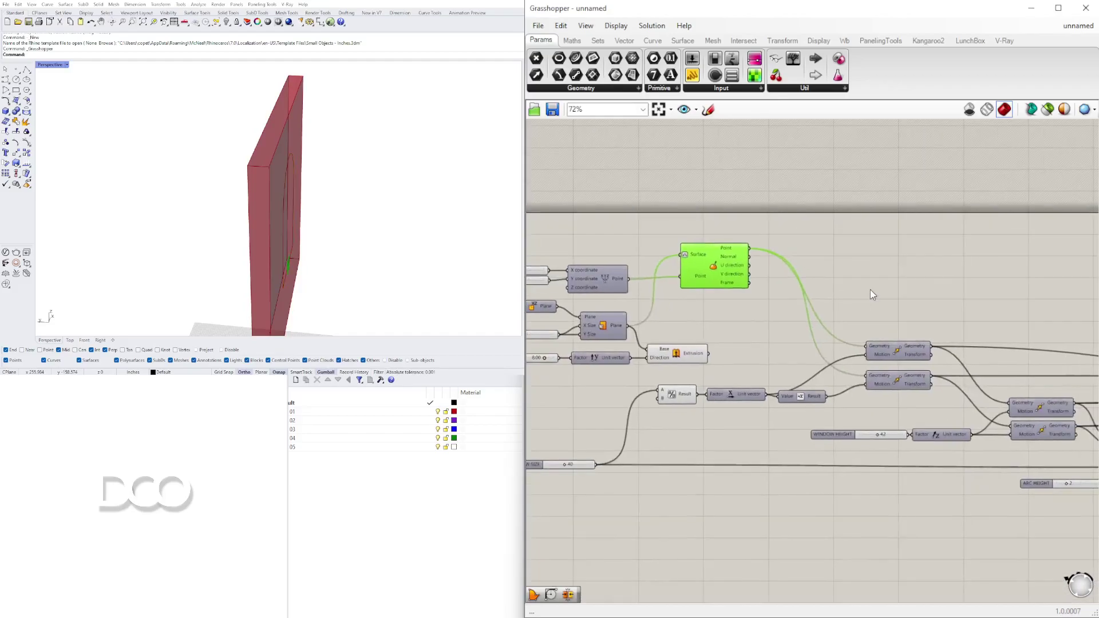
# Add a Boundary Surfaces component in the open space above the lower-corner Move components
pyautogui.doubleClick(871, 290)
pyautogui.write('boun')
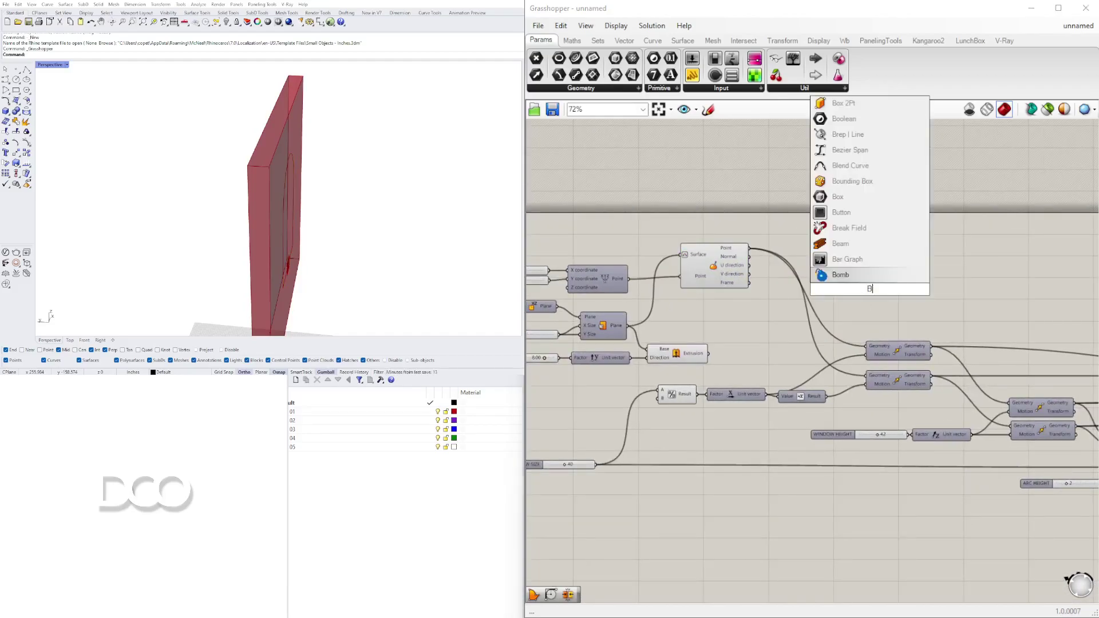
pyautogui.click(884, 274)
pyautogui.moveTo(777, 313); pyautogui.dragTo(895, 283, button='right')
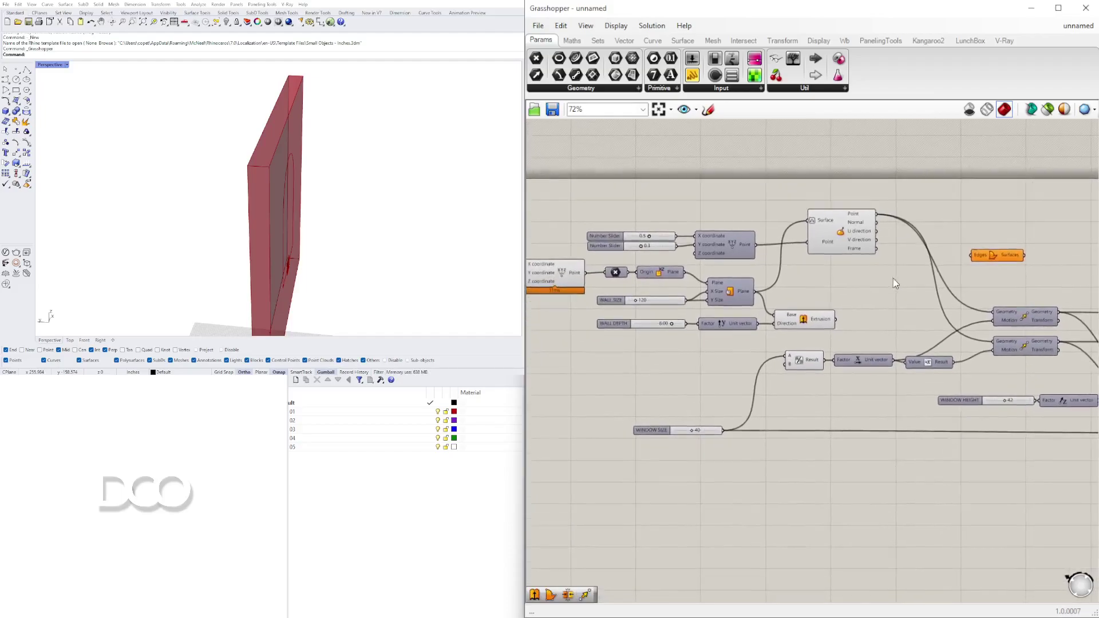
# Add a Curve parameter below Evaluate Surface and connect the wall's Plane Surface output to it
pyautogui.click(809, 320)
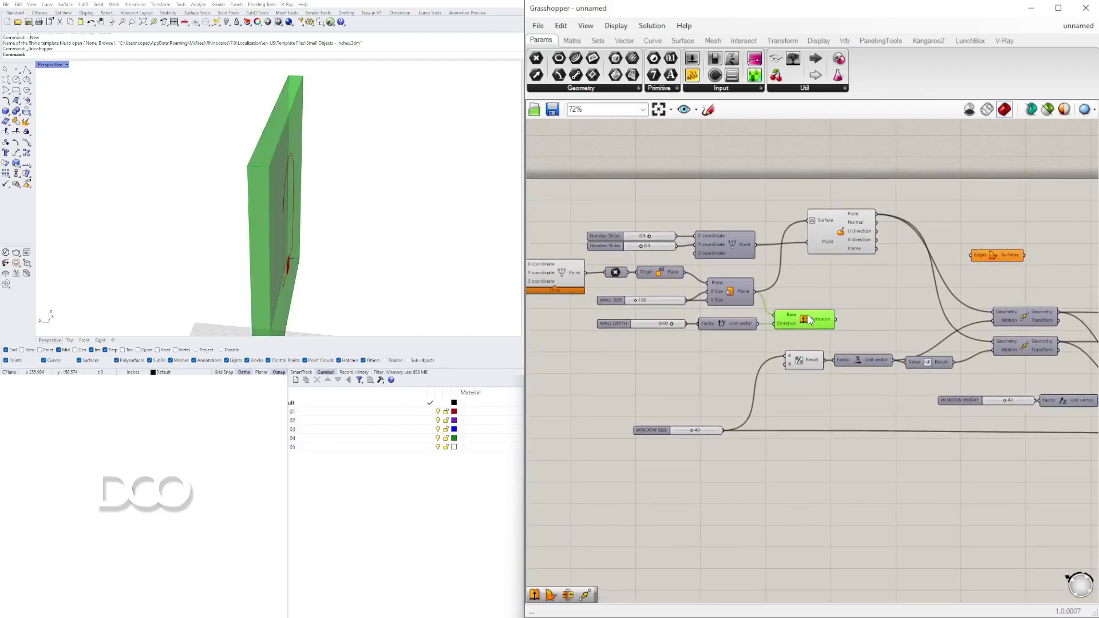
pyautogui.click(739, 298)
pyautogui.rightClick(734, 286)
pyautogui.click(820, 276)
pyautogui.doubleClick(820, 279)
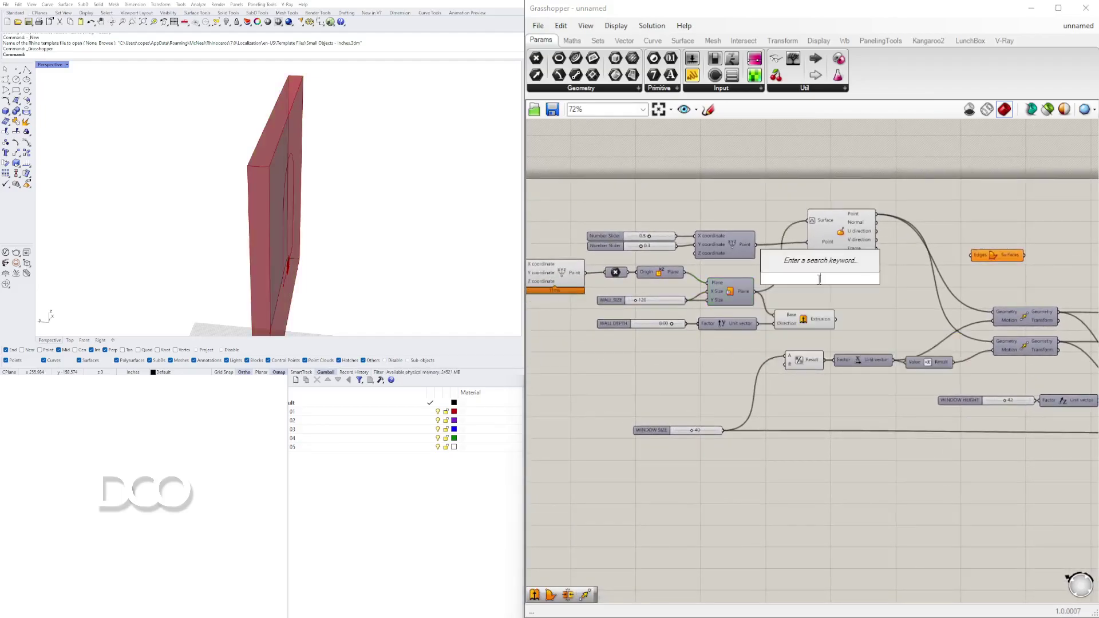
pyautogui.write('curve')
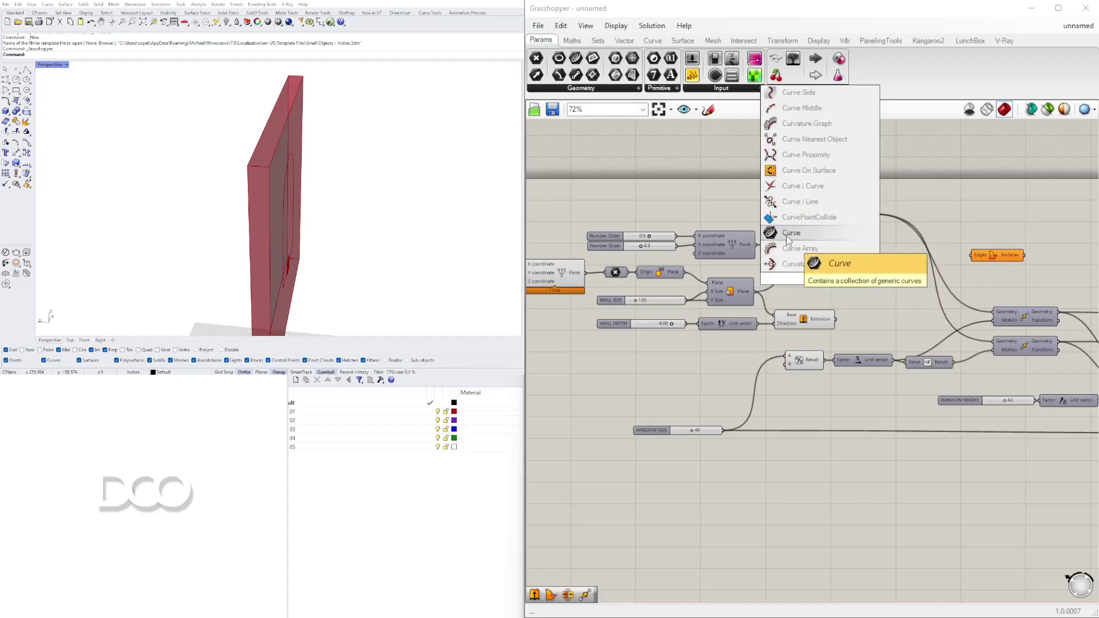
pyautogui.click(790, 234)
pyautogui.moveTo(824, 282); pyautogui.dragTo(854, 272)
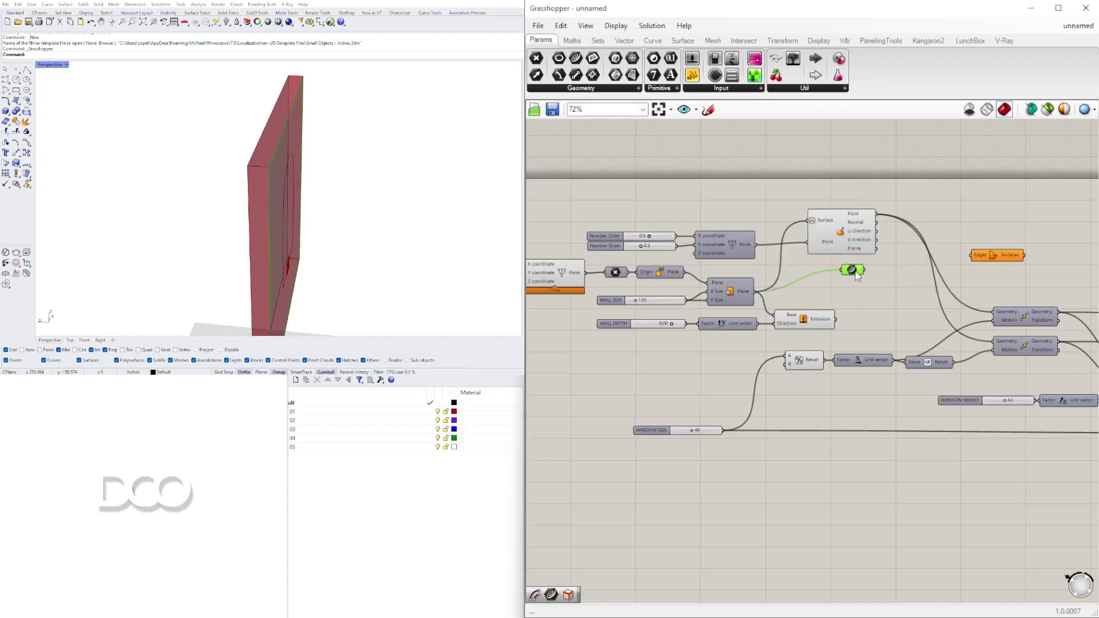
pyautogui.moveTo(311, 189); pyautogui.dragTo(254, 183, button='right')
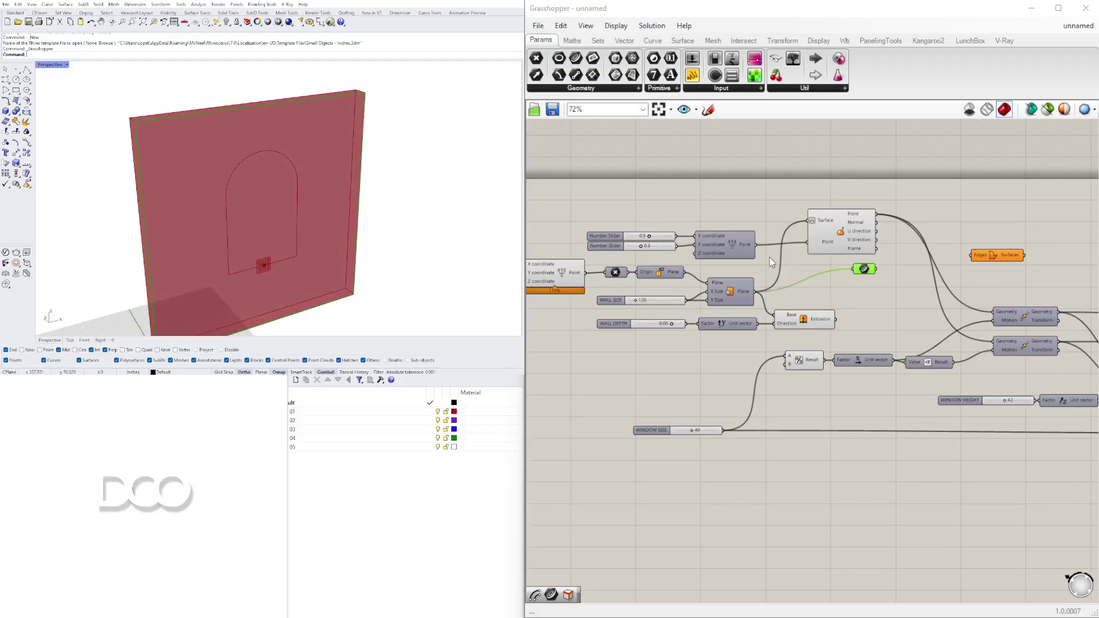
pyautogui.moveTo(898, 279); pyautogui.dragTo(831, 263, button='right')
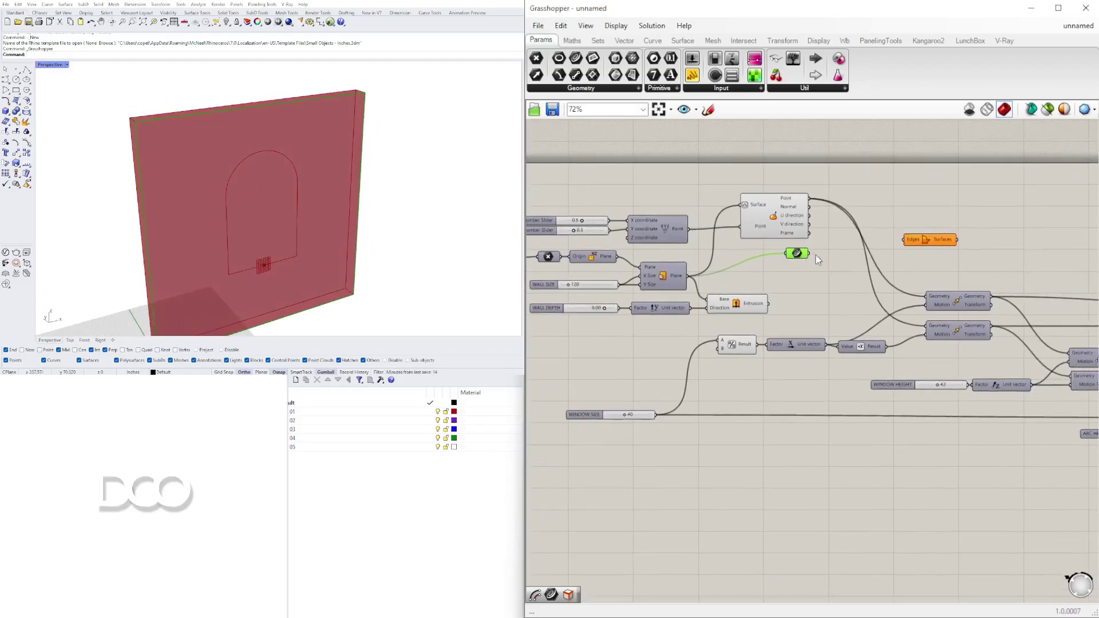
# Connect the wall's Curve parameter to the Boundary Surfaces Edges input and move that component just past Join Curves
pyautogui.moveTo(923, 269); pyautogui.dragTo(766, 256, button='right')
pyautogui.scroll(-1, 769, 253)
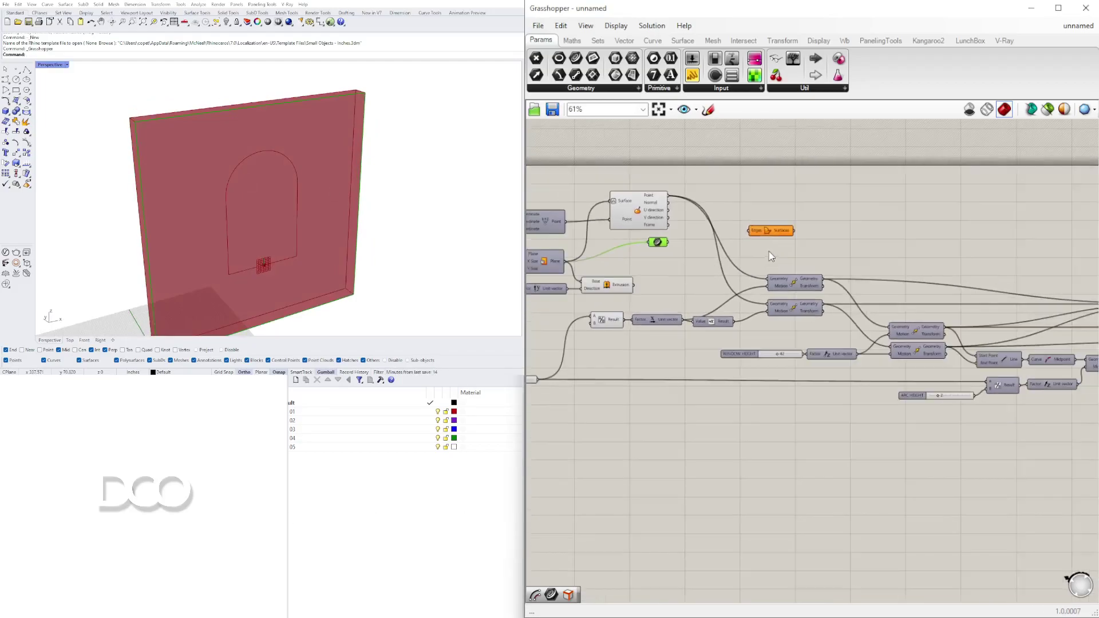
pyautogui.moveTo(751, 232); pyautogui.dragTo(749, 231)
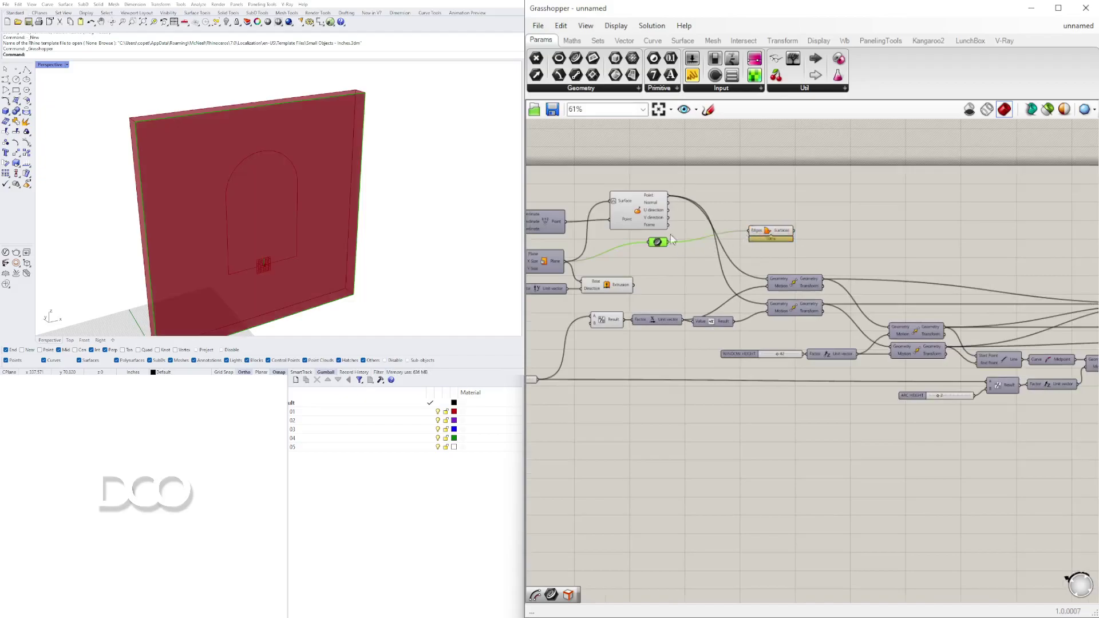
pyautogui.click(771, 239)
pyautogui.scroll(-3, 982, 260)
pyautogui.scroll(6, 983, 260)
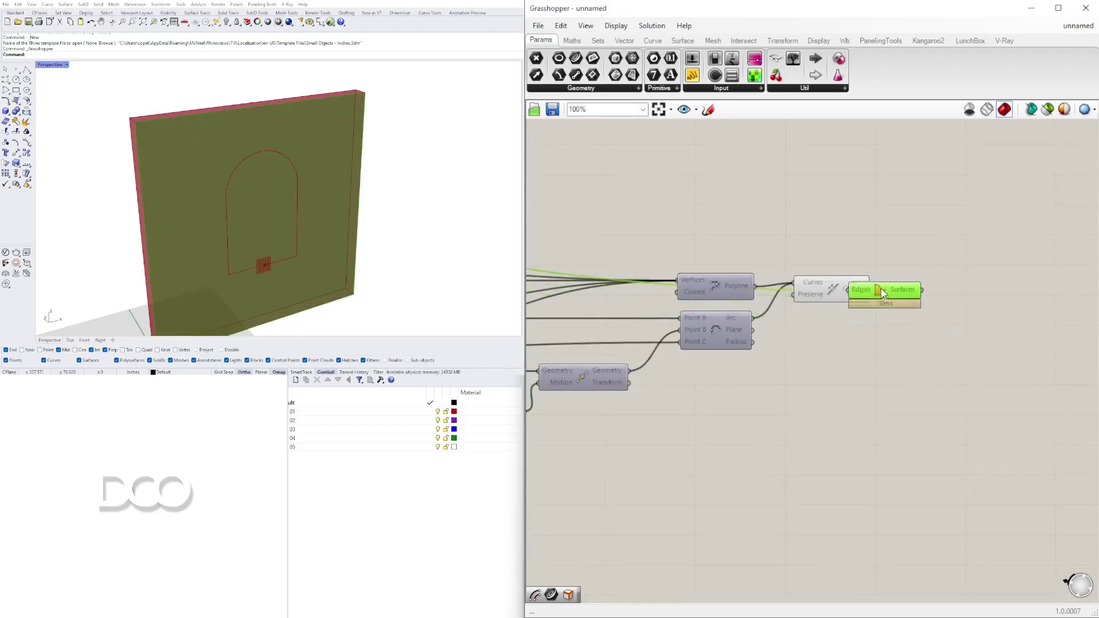
pyautogui.moveTo(863, 250); pyautogui.dragTo(961, 181)
# Flatten the Boundary Surfaces Edges input and feed the joined window outline into it along with the wall curve
pyautogui.rightClick(863, 211)
pyautogui.click(894, 301)
pyautogui.scroll(-3, 963, 189)
pyautogui.moveTo(954, 223); pyautogui.dragTo(837, 303, button='right')
pyautogui.scroll(-3, 853, 293)
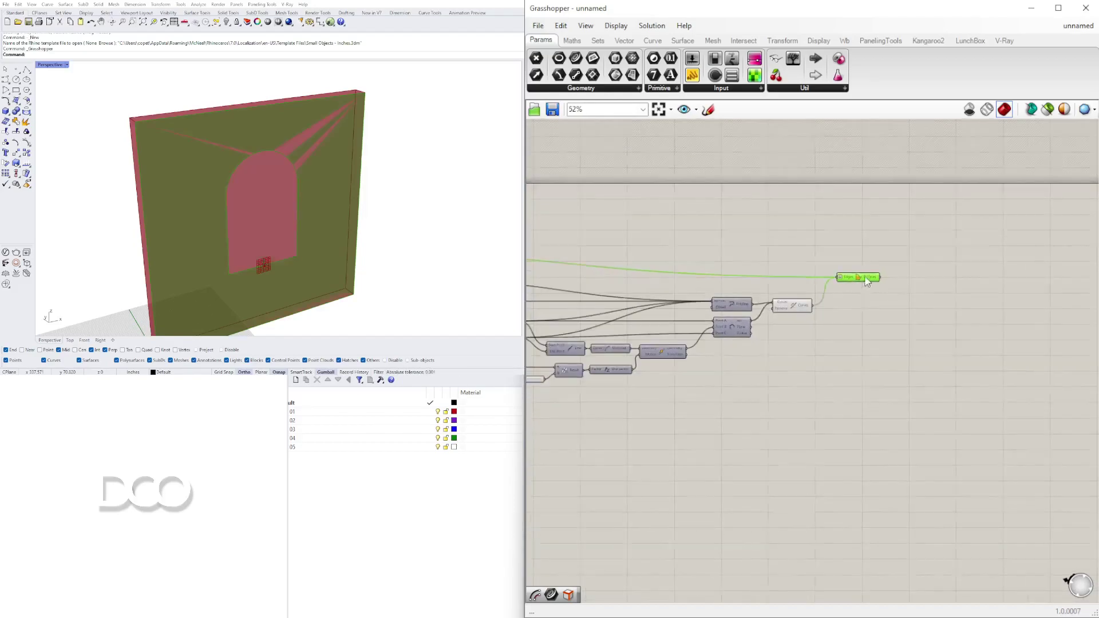
pyautogui.scroll(2, 866, 274)
pyautogui.moveTo(871, 285); pyautogui.dragTo(854, 300)
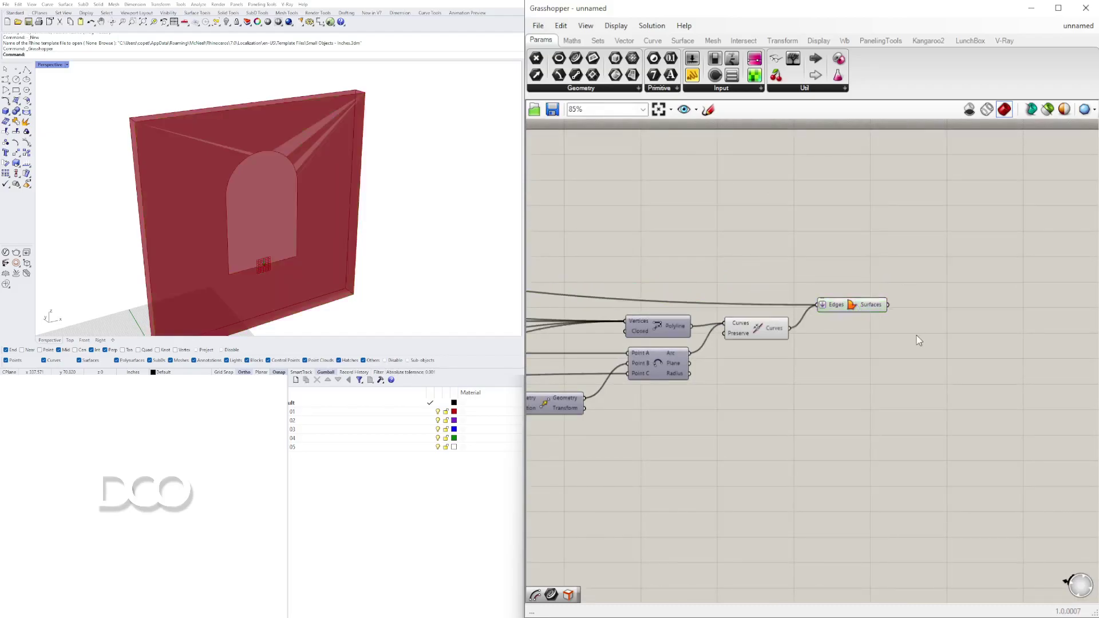
# Turn off the preview of Join Curves, Evaluate Surface and the wall's Curve parameter
pyautogui.scroll(-3, 823, 349)
pyautogui.scroll(-3, 758, 332)
pyautogui.moveTo(596, 323); pyautogui.dragTo(878, 344, button='right')
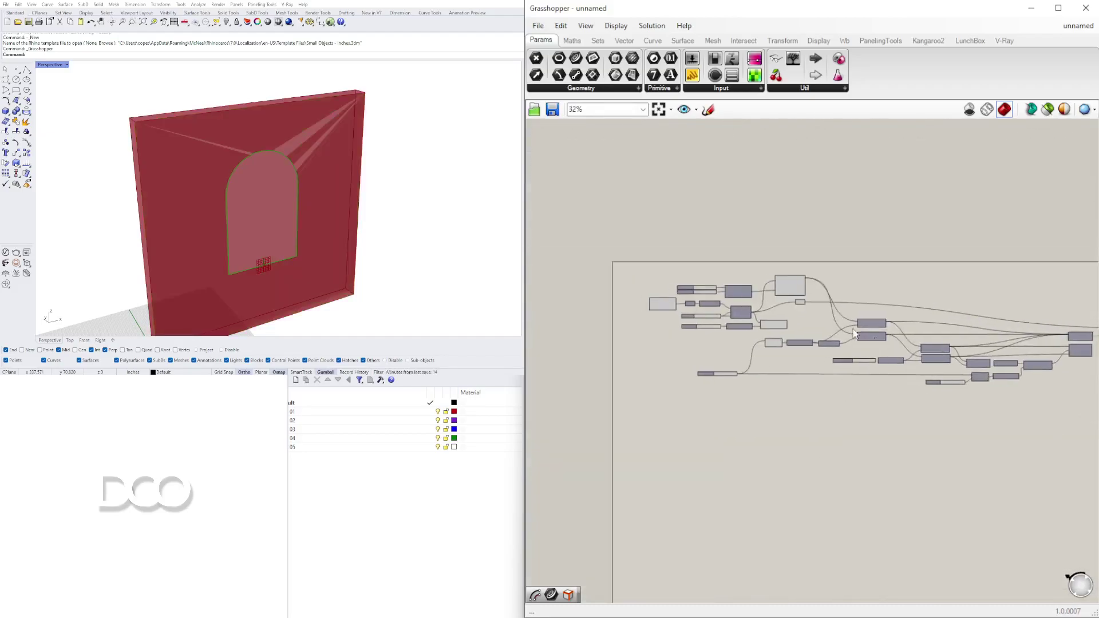
pyautogui.scroll(8, 804, 314)
pyautogui.moveTo(801, 319); pyautogui.dragTo(733, 238)
pyautogui.middleClick(743, 239)
pyautogui.click(779, 199)
pyautogui.click(967, 219)
# Move the wall's Extrude component to the far end of the definition, beyond Boundary Surfaces
pyautogui.scroll(-6, 966, 230)
pyautogui.moveTo(1077, 266); pyautogui.dragTo(1028, 324, button='right')
pyautogui.click(930, 331)
pyautogui.scroll(5, 738, 325)
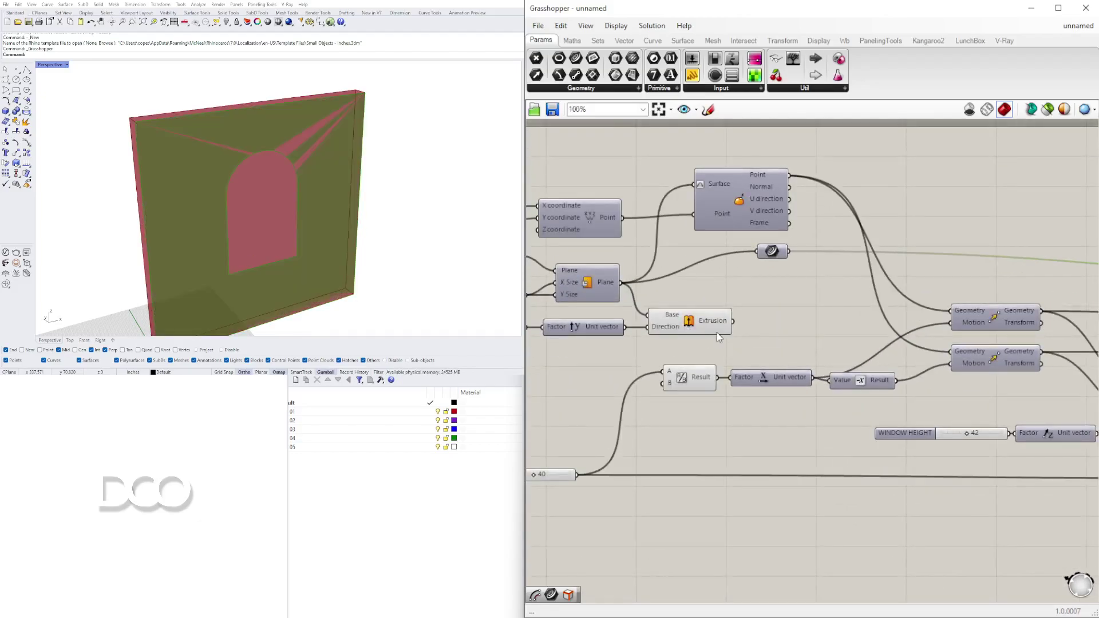
pyautogui.click(747, 331)
pyautogui.moveTo(749, 331); pyautogui.dragTo(890, 305, button='right')
pyautogui.moveTo(906, 311); pyautogui.dragTo(735, 339)
pyautogui.moveTo(829, 305)
pyautogui.mouseDown()
pyautogui.moveTo(851, 304)
pyautogui.moveTo(817, 302)
pyautogui.mouseUp()
pyautogui.scroll(-11, 828, 298)
pyautogui.scroll(10, 819, 306)
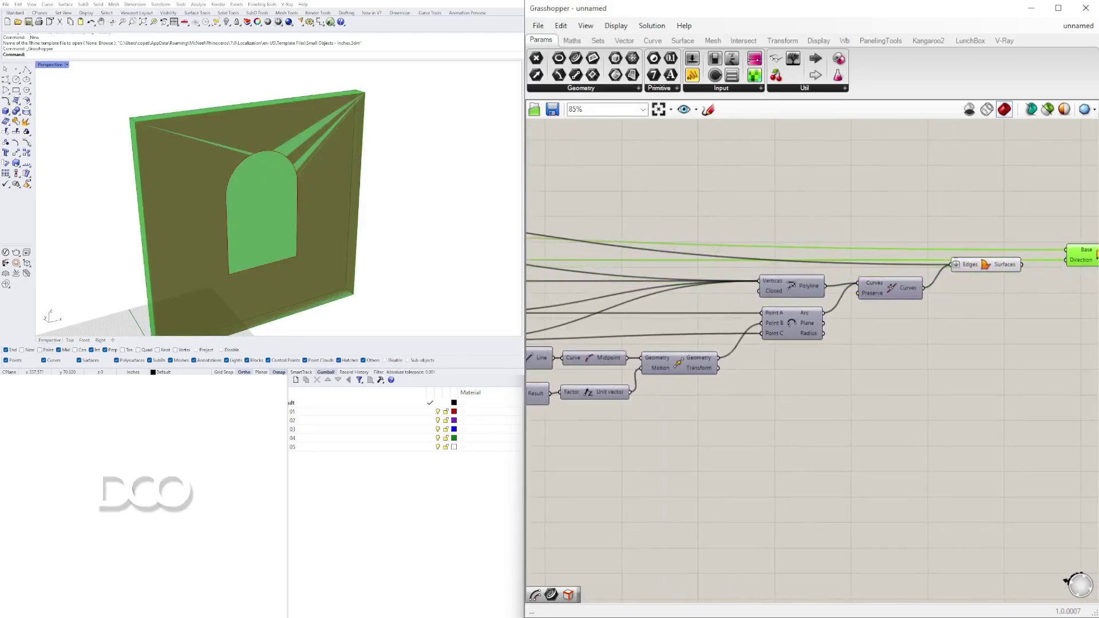
# Connect Boundary Surfaces to the Base of the wall's Extrude in place of the plane surface, and turn off the Boundary Surfaces preview
pyautogui.scroll(1, 993, 268)
pyautogui.moveTo(1041, 270); pyautogui.dragTo(870, 294, button='right')
pyautogui.moveTo(951, 244); pyautogui.dragTo(984, 228)
pyautogui.click(925, 295)
pyautogui.moveTo(842, 396); pyautogui.dragTo(650, 232)
pyautogui.middleClick(724, 201)
pyautogui.click(777, 159)
pyautogui.click(777, 160)
# Review the components upstream of the final Extrude that build the wall and its arched opening
pyautogui.moveTo(319, 228)
pyautogui.mouseDown(button='right')
pyautogui.moveTo(402, 198)
pyautogui.moveTo(283, 216)
pyautogui.moveTo(318, 226)
pyautogui.mouseUp(button='right')
pyautogui.scroll(-8, 946, 317)
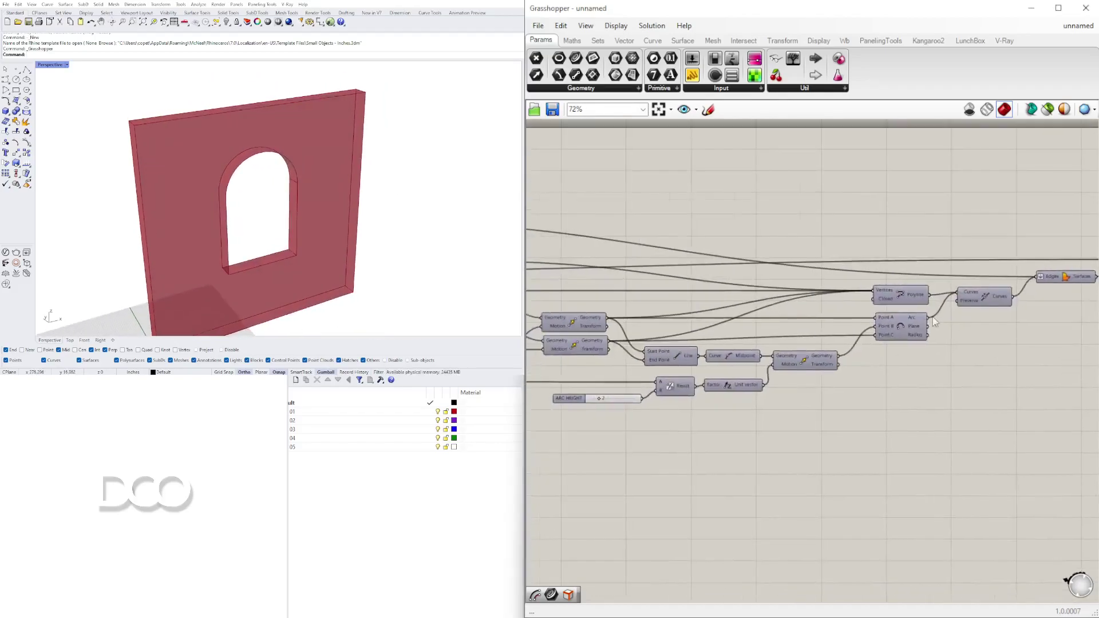
pyautogui.moveTo(896, 399); pyautogui.dragTo(617, 262)
pyautogui.click(951, 258)
pyautogui.moveTo(949, 374); pyautogui.dragTo(595, 244)
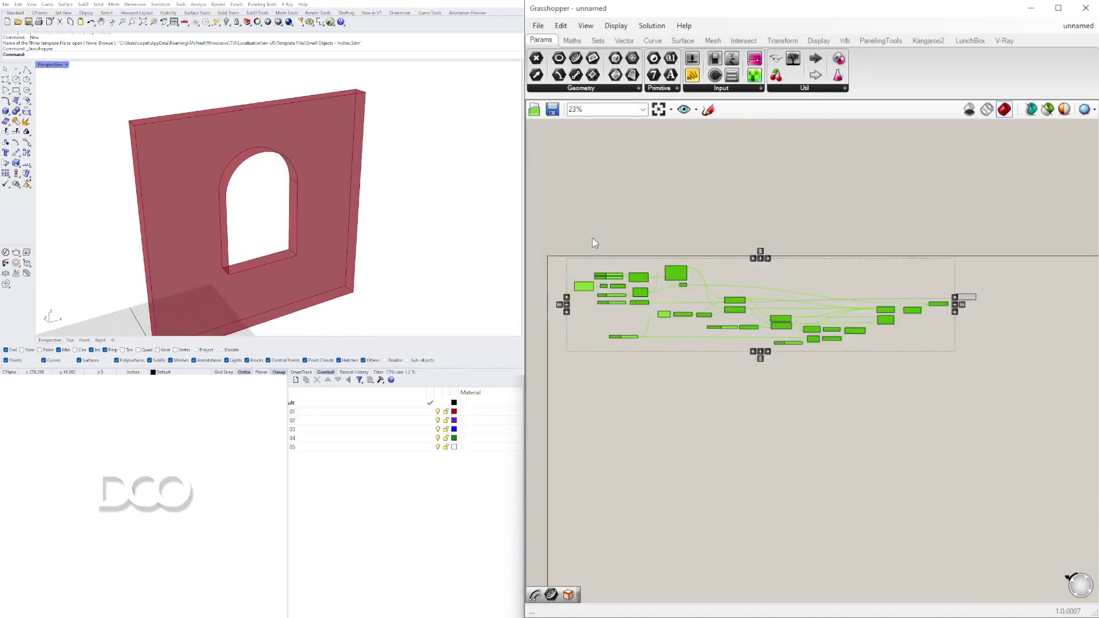
pyautogui.click(721, 247)
pyautogui.scroll(6, 936, 308)
# Turn the preview of the window's Join Curves component back on and check the outline around the opening
pyautogui.click(1006, 293)
pyautogui.click(820, 353)
pyautogui.rightClick(746, 357)
pyautogui.click(780, 377)
pyautogui.moveTo(393, 230); pyautogui.dragTo(269, 239, button='right')
pyautogui.scroll(5, 286, 265)
pyautogui.scroll(-6, 334, 246)
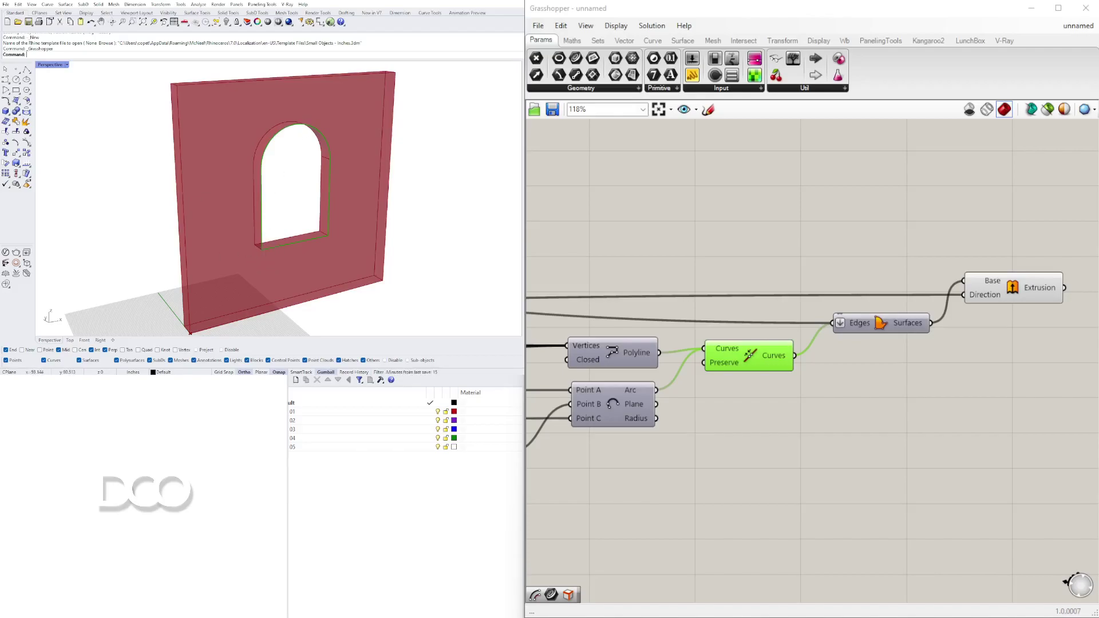
# Add an Offset Curve component below Boundary Surfaces and connect the joined window outline to its Curve input
pyautogui.moveTo(998, 388); pyautogui.dragTo(793, 376, button='right')
pyautogui.click(825, 271)
pyautogui.click(826, 316)
pyautogui.moveTo(535, 356); pyautogui.dragTo(733, 337, button='right')
pyautogui.click(795, 351)
pyautogui.doubleClick(806, 365)
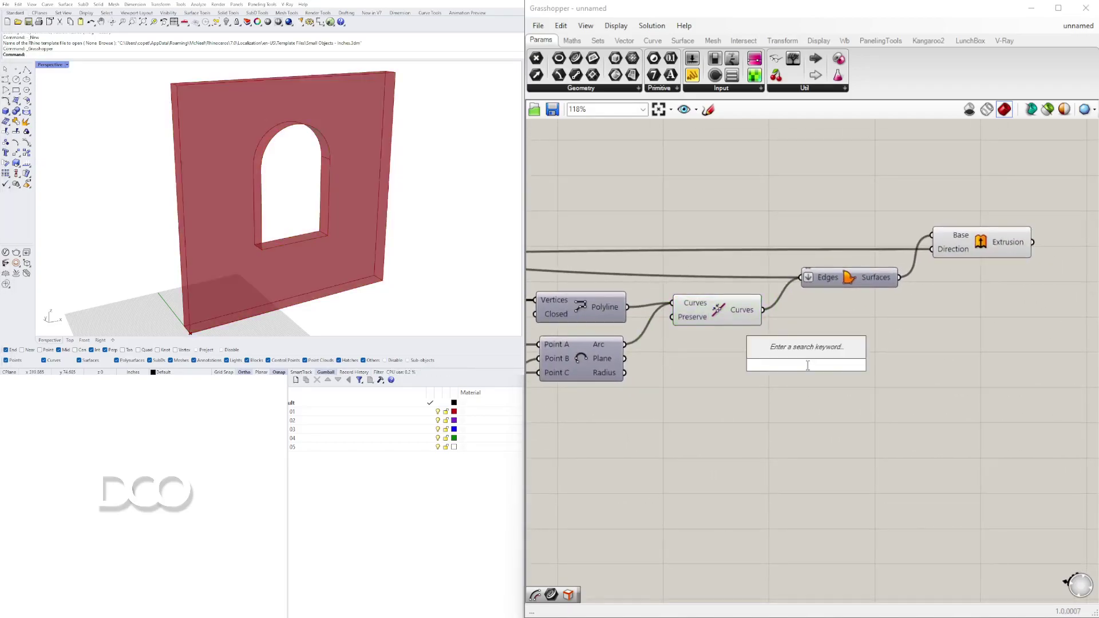
pyautogui.write('OFF')
pyautogui.click(788, 335)
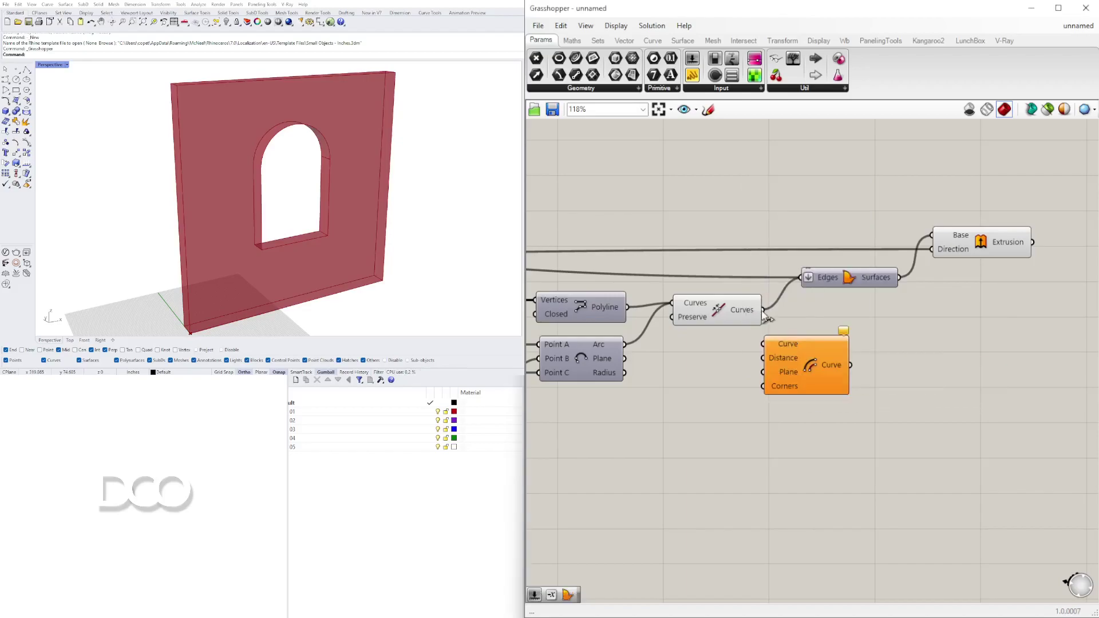
pyautogui.moveTo(770, 343); pyautogui.dragTo(849, 351)
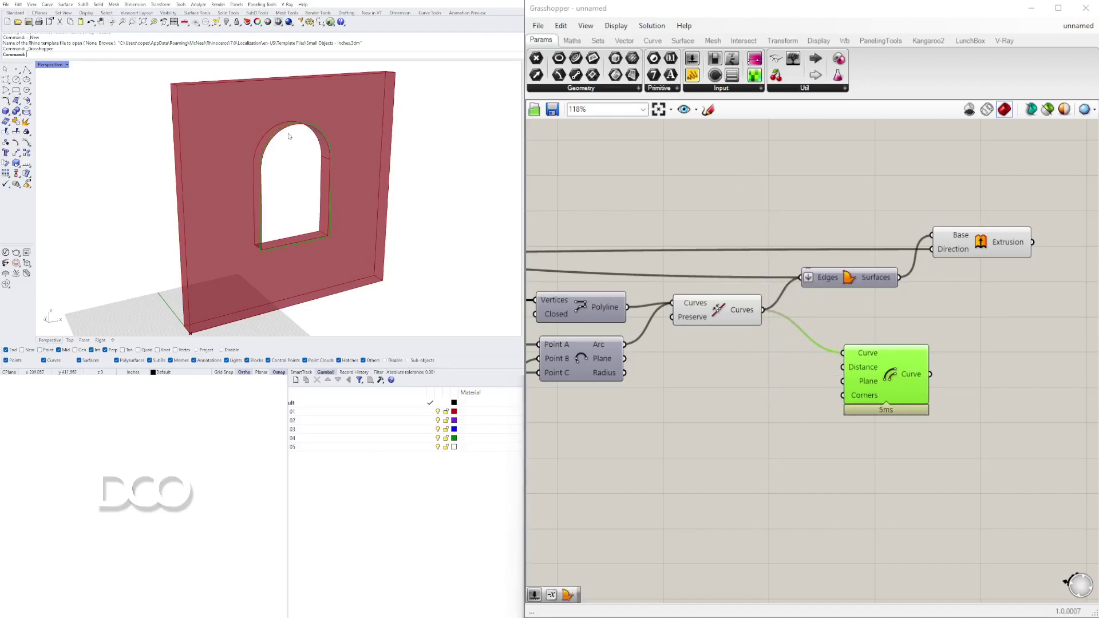
# Add a Negative component beside the Offset Curve component's Distance input
pyautogui.doubleClick(726, 404)
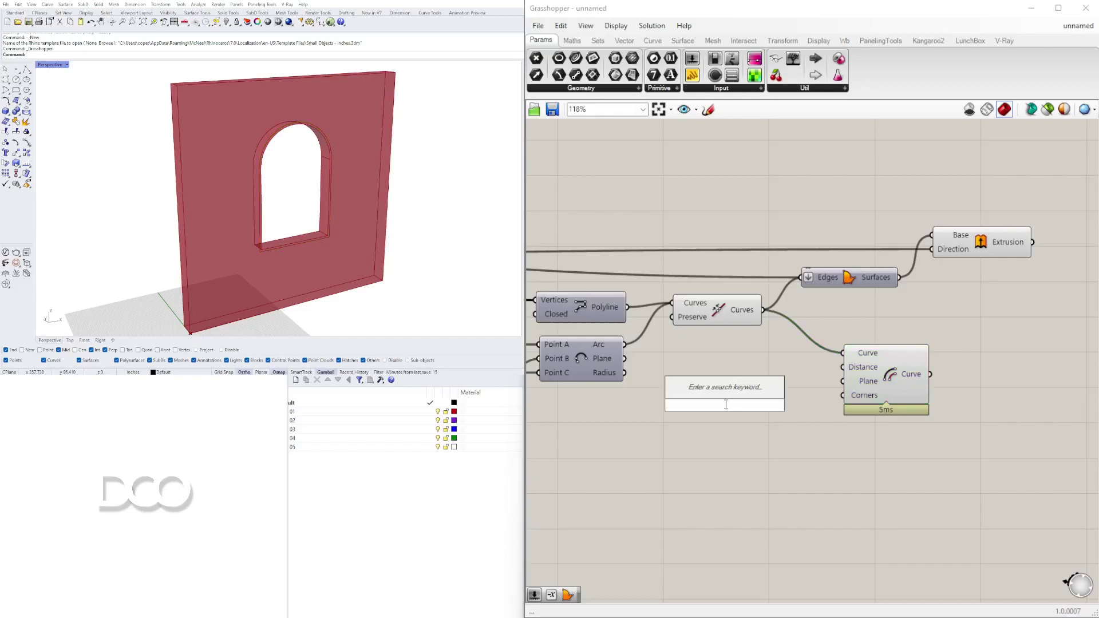
pyautogui.write('NEG')
pyautogui.click(698, 390)
pyautogui.moveTo(737, 407); pyautogui.dragTo(685, 410, button='right')
pyautogui.moveTo(685, 410); pyautogui.dragTo(717, 398)
# Add a number slider set to 1.5 and connect it through Negative to the Distance of the window's Offset Curve
pyautogui.doubleClick(568, 421)
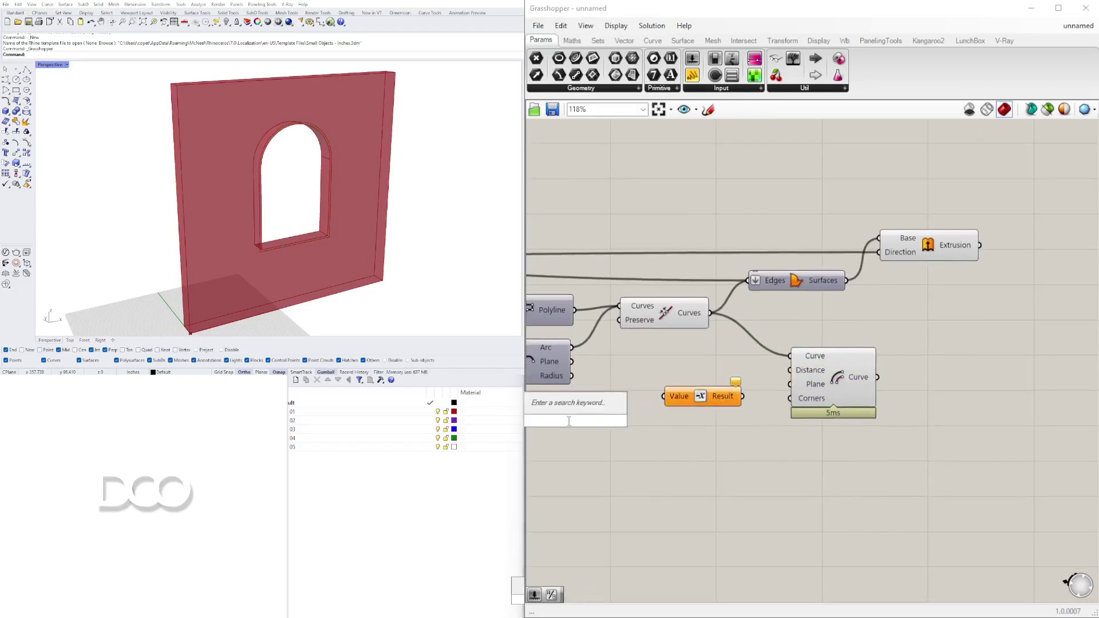
pyautogui.write('15')
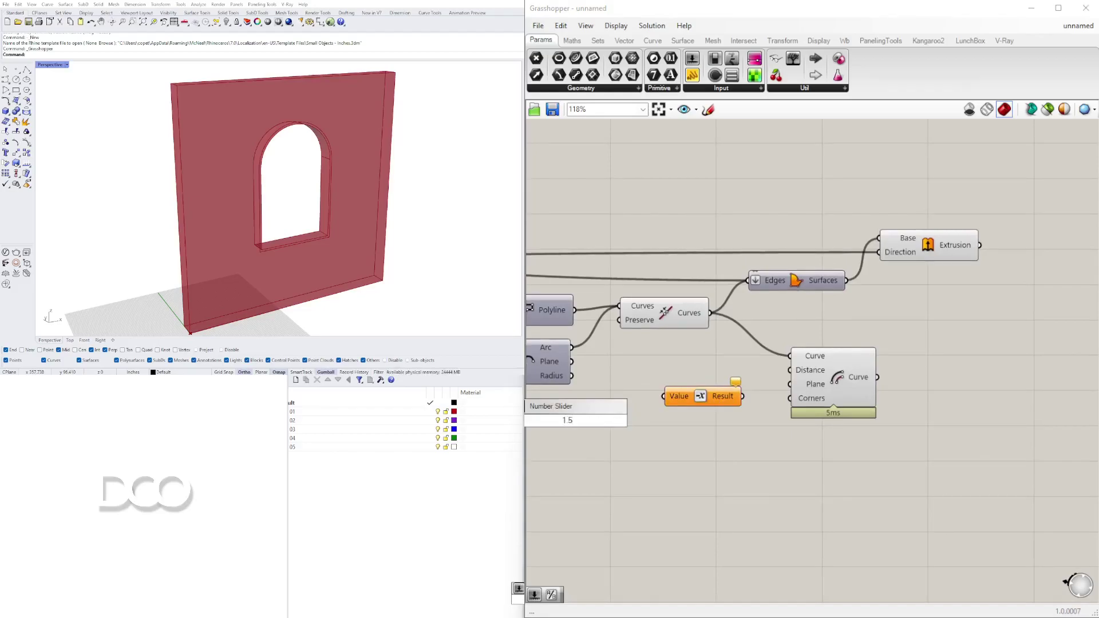
pyautogui.write('.5')
pyautogui.press('Return')
pyautogui.moveTo(671, 397); pyautogui.dragTo(659, 421)
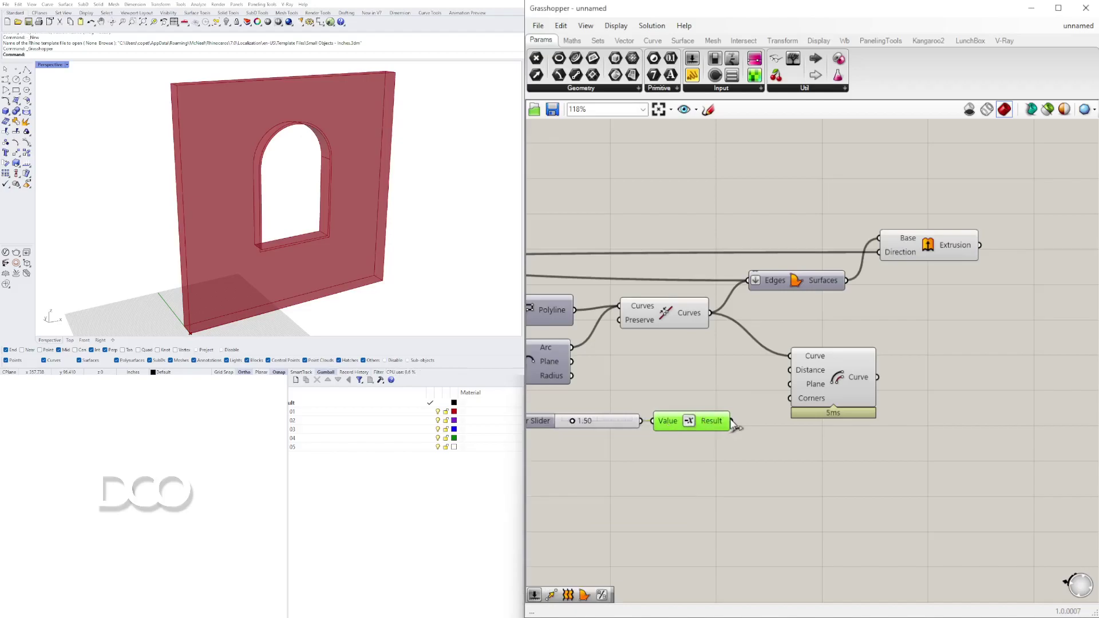
pyautogui.moveTo(780, 367); pyautogui.dragTo(790, 370)
pyautogui.click(832, 395)
pyautogui.moveTo(877, 449); pyautogui.dragTo(834, 397, button='right')
pyautogui.click(813, 422)
# Duplicate the slider, Negative and Offset Curve group below the original and offset the first inset curve with the copy
pyautogui.scroll(-3, 813, 422)
pyautogui.moveTo(880, 371); pyautogui.dragTo(811, 311)
pyautogui.click(868, 378)
pyautogui.moveTo(900, 409); pyautogui.dragTo(652, 301)
pyautogui.moveTo(807, 312); pyautogui.dragTo(894, 352)
pyautogui.click(847, 308)
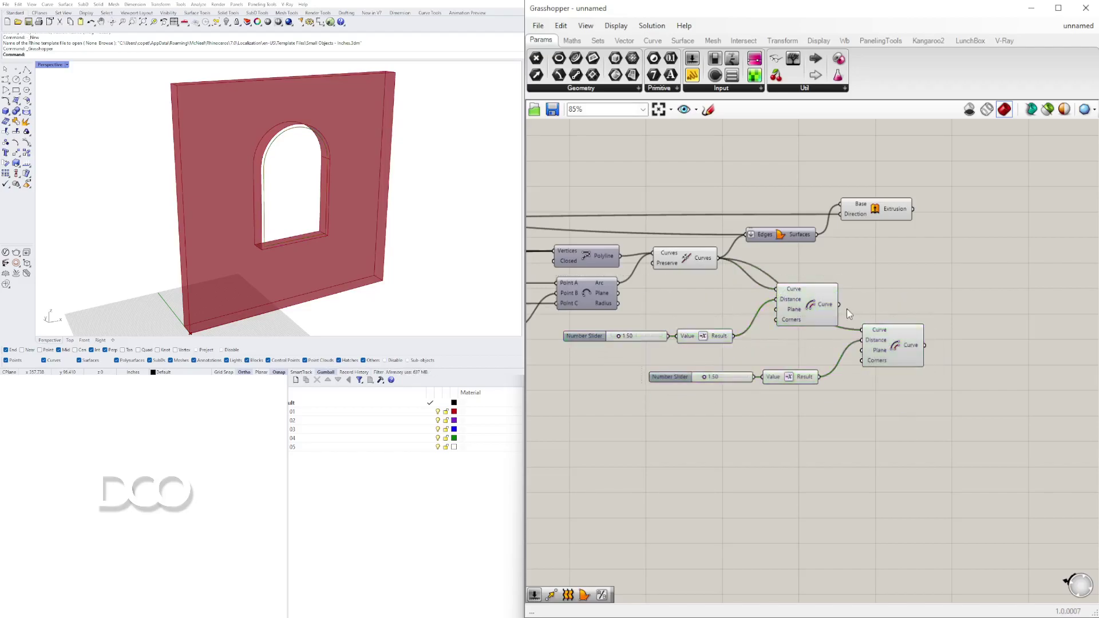
# Set the first offset distance slider to 3.36 and the second one to 2.12
pyautogui.scroll(4, 706, 325)
pyautogui.moveTo(705, 326); pyautogui.dragTo(831, 351, button='right')
pyautogui.scroll(2, 658, 376)
pyautogui.moveTo(658, 376); pyautogui.dragTo(685, 376)
pyautogui.moveTo(1096, 384); pyautogui.dragTo(1031, 342, button='right')
pyautogui.moveTo(816, 449)
pyautogui.mouseDown()
pyautogui.moveTo(842, 444)
pyautogui.moveTo(828, 444)
pyautogui.mouseUp()
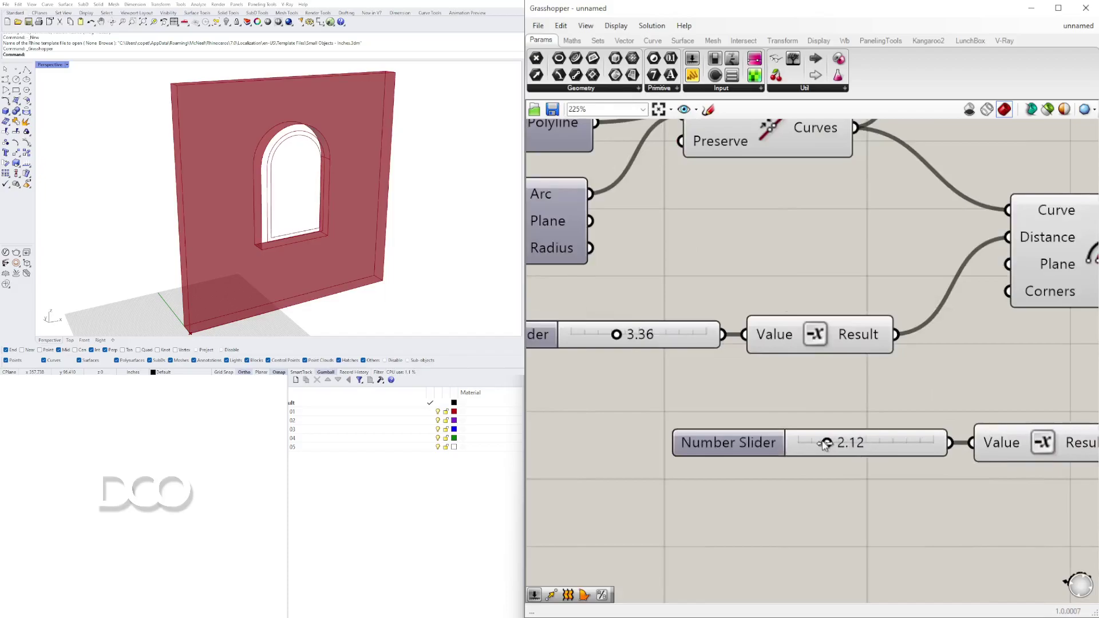
# Examine the window outline and its two inset curves in the wall opening, selecting Join Curves and the first Offset Curve
pyautogui.scroll(-6, 842, 265)
pyautogui.moveTo(942, 222); pyautogui.dragTo(853, 282, button='right')
pyautogui.scroll(-1, 854, 282)
pyautogui.moveTo(287, 171)
pyautogui.mouseDown(button='right')
pyautogui.moveTo(422, 155)
pyautogui.moveTo(280, 179)
pyautogui.mouseUp(button='right')
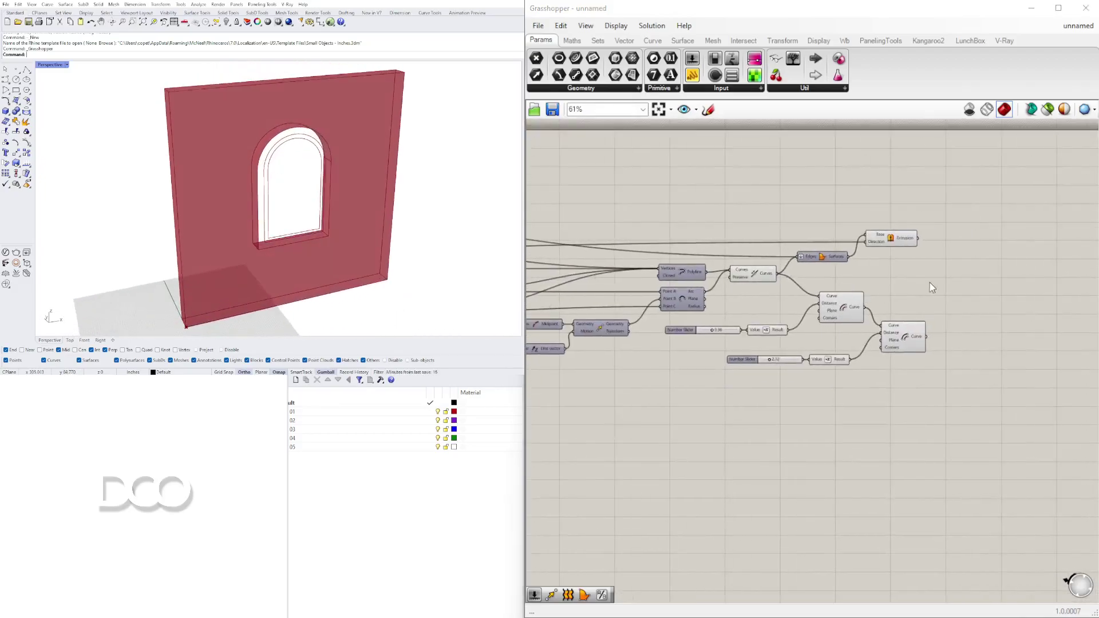
pyautogui.click(759, 275)
pyautogui.click(842, 307)
pyautogui.click(898, 278)
pyautogui.moveTo(232, 201); pyautogui.dragTo(208, 210, button='right')
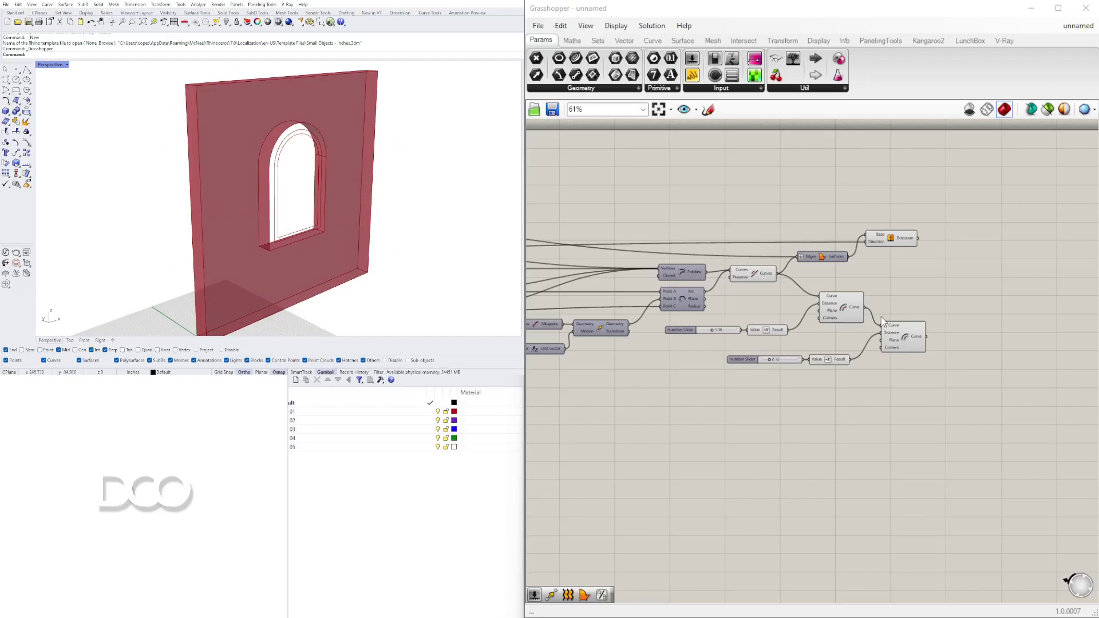
pyautogui.moveTo(830, 281); pyautogui.dragTo(815, 293, button='right')
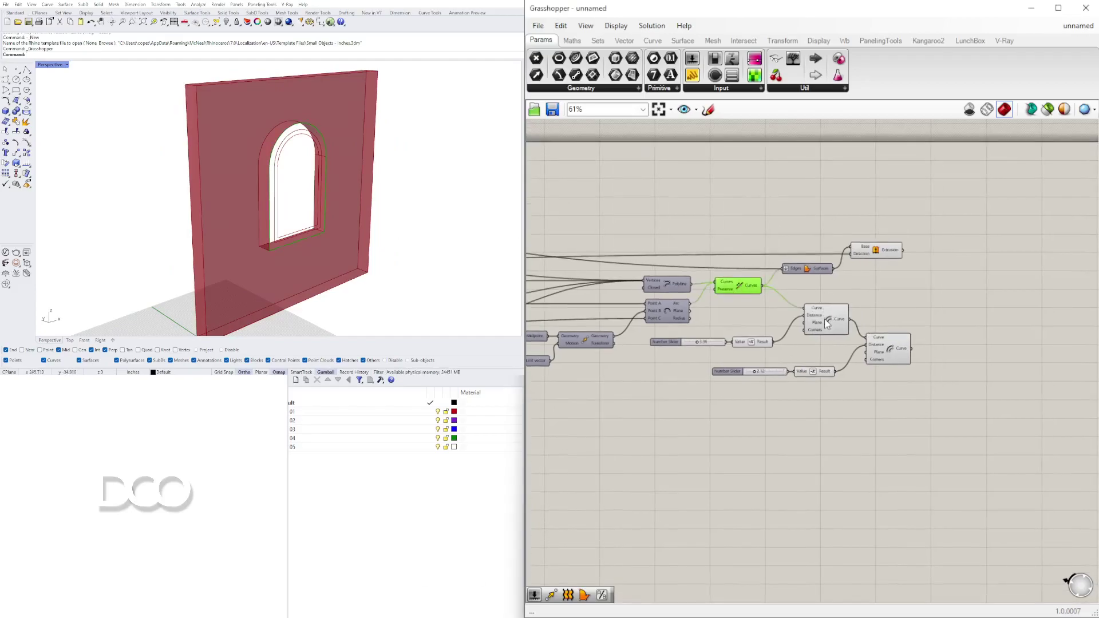
pyautogui.click(826, 322)
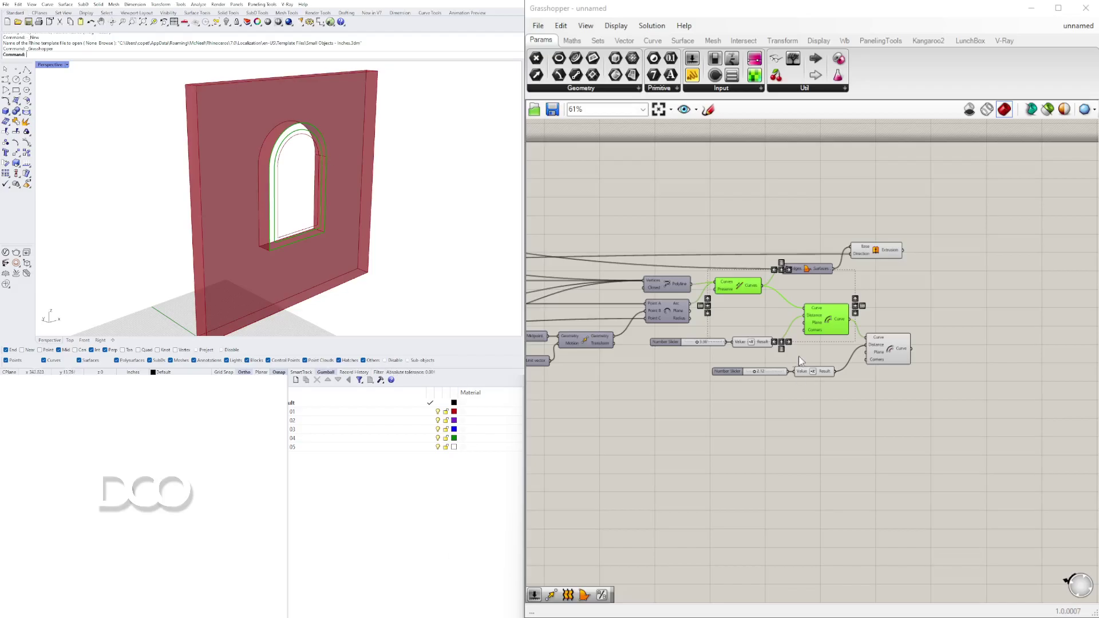
# Add two Boundary Surfaces components, one fed by the outline and first offset, the other by the first and second offsets
pyautogui.scroll(4, 899, 306)
pyautogui.doubleClick(890, 295)
pyautogui.write('bound')
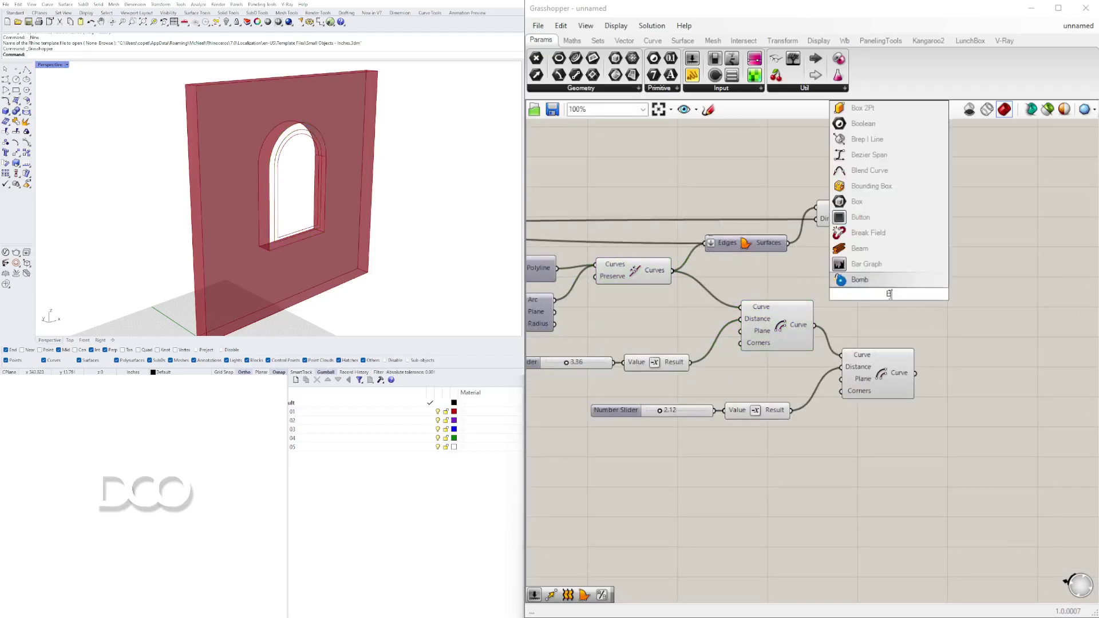
pyautogui.click(859, 282)
pyautogui.moveTo(864, 297); pyautogui.dragTo(967, 344)
pyautogui.click(818, 326)
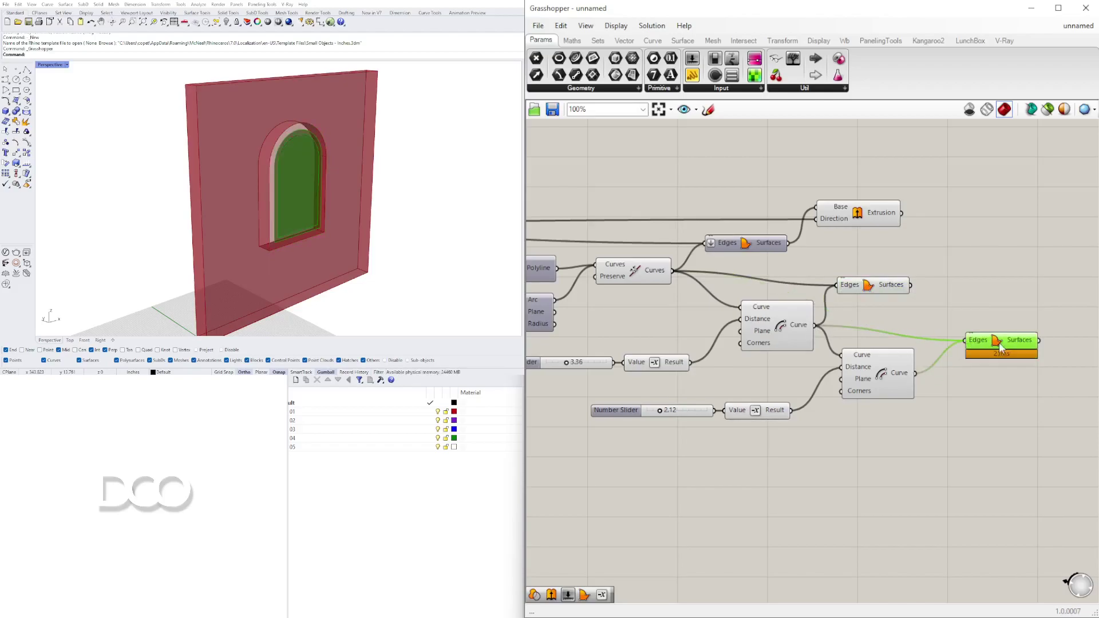
# Flatten the Edges input of both window frame Boundary Surfaces components
pyautogui.rightClick(850, 285)
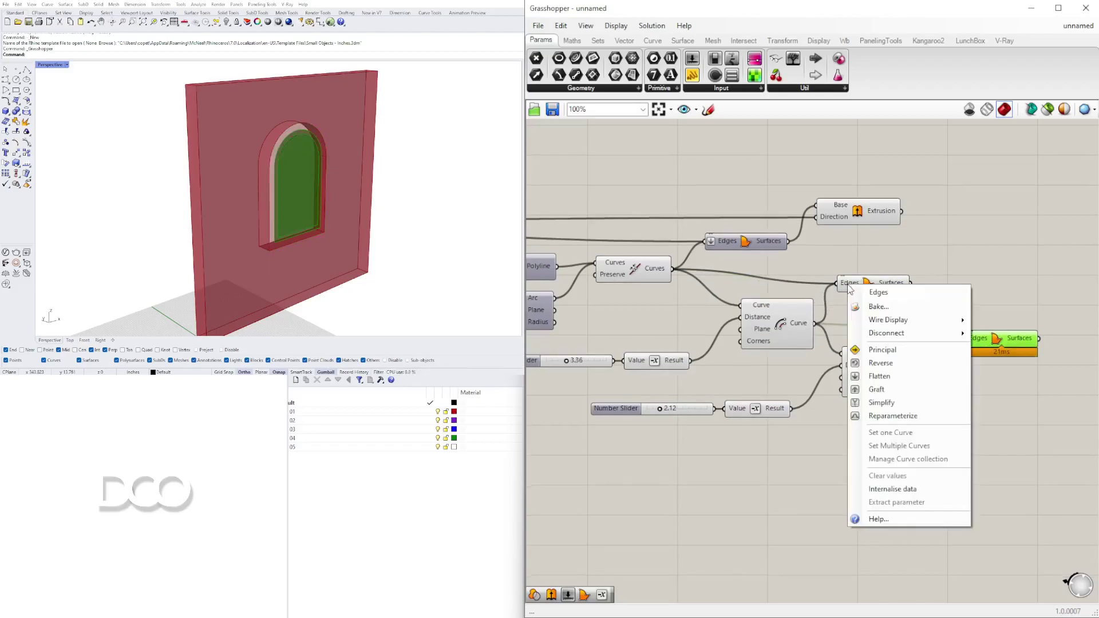
pyautogui.click(871, 376)
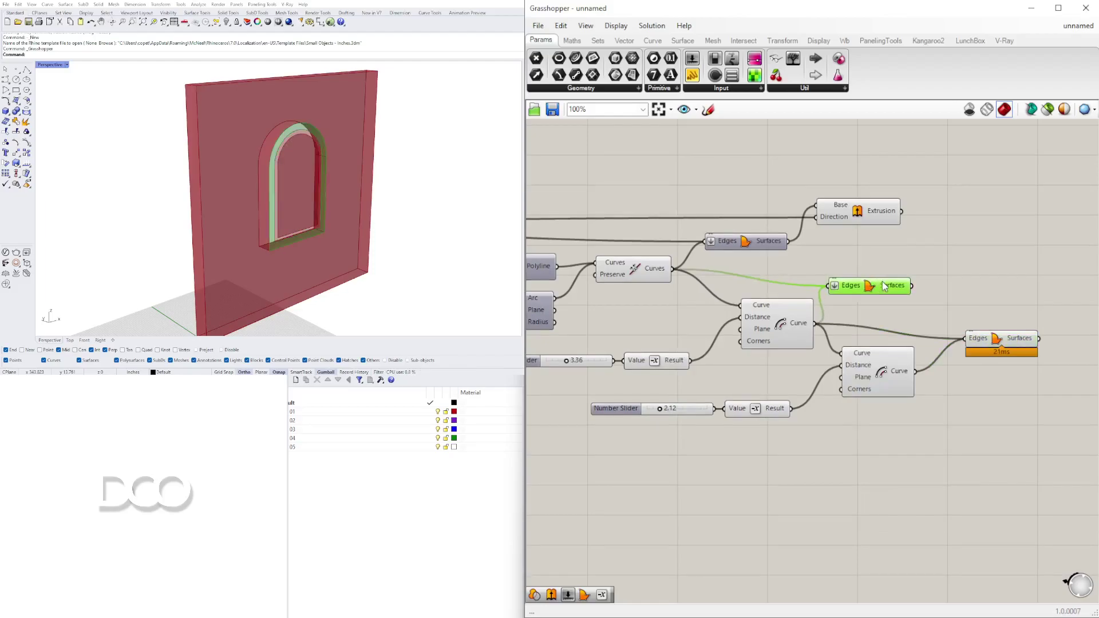
pyautogui.rightClick(979, 344)
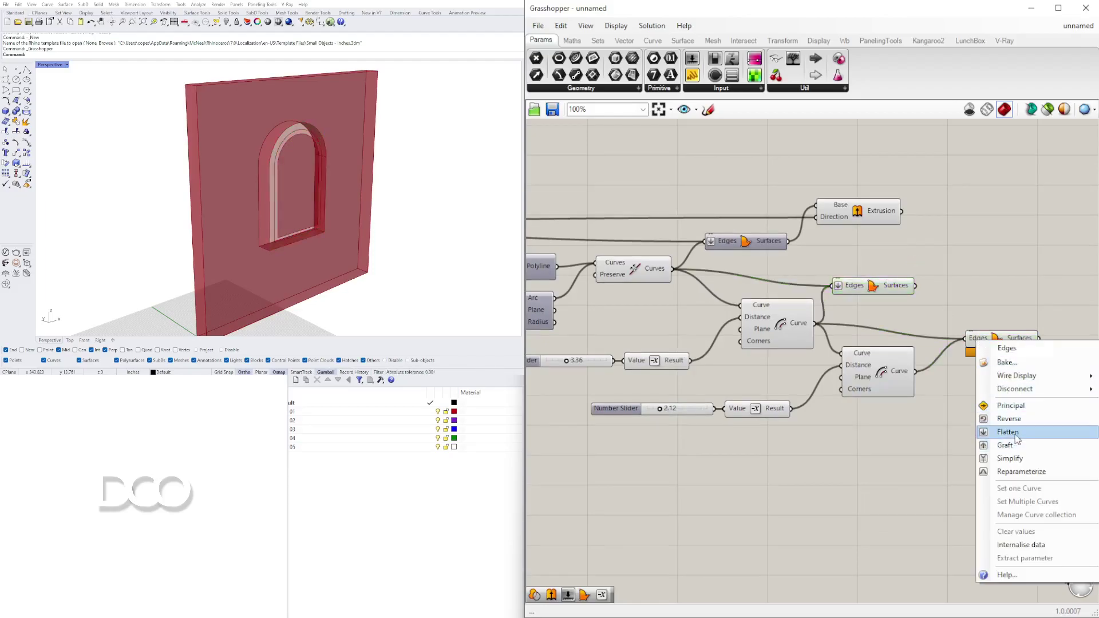
pyautogui.click(1017, 439)
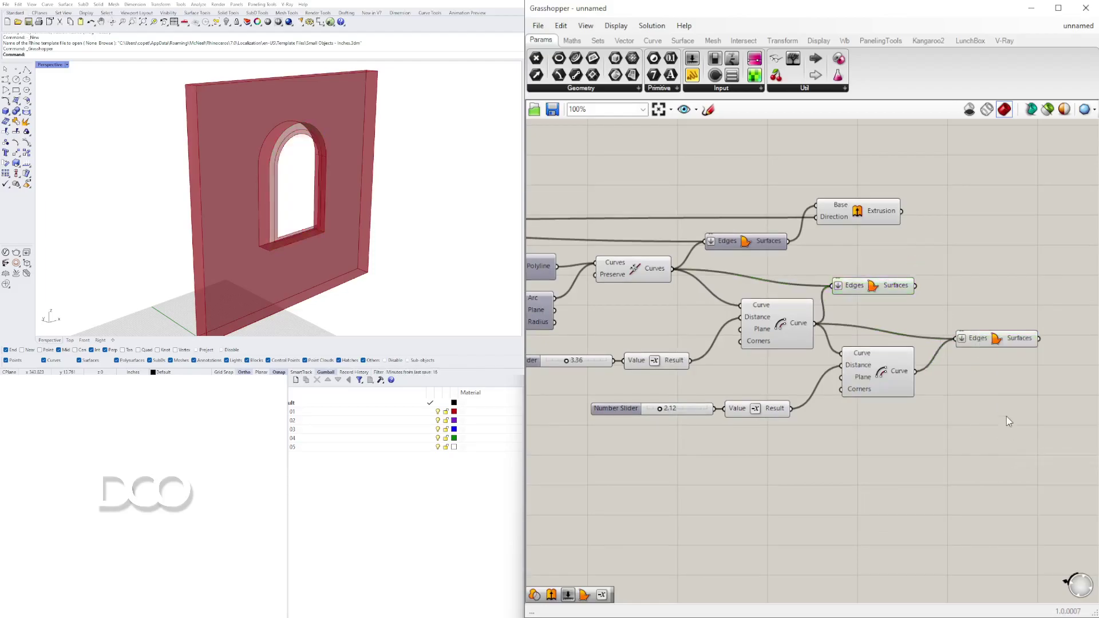
# Tidy the placement of the two frame Boundary Surfaces components, then select both and inspect the frame surfaces in the opening
pyautogui.click(993, 347)
pyautogui.moveTo(990, 342); pyautogui.dragTo(990, 332)
pyautogui.moveTo(877, 291); pyautogui.dragTo(878, 289)
pyautogui.click(940, 280)
pyautogui.moveTo(1023, 380); pyautogui.dragTo(827, 274)
pyautogui.scroll(6, 256, 162)
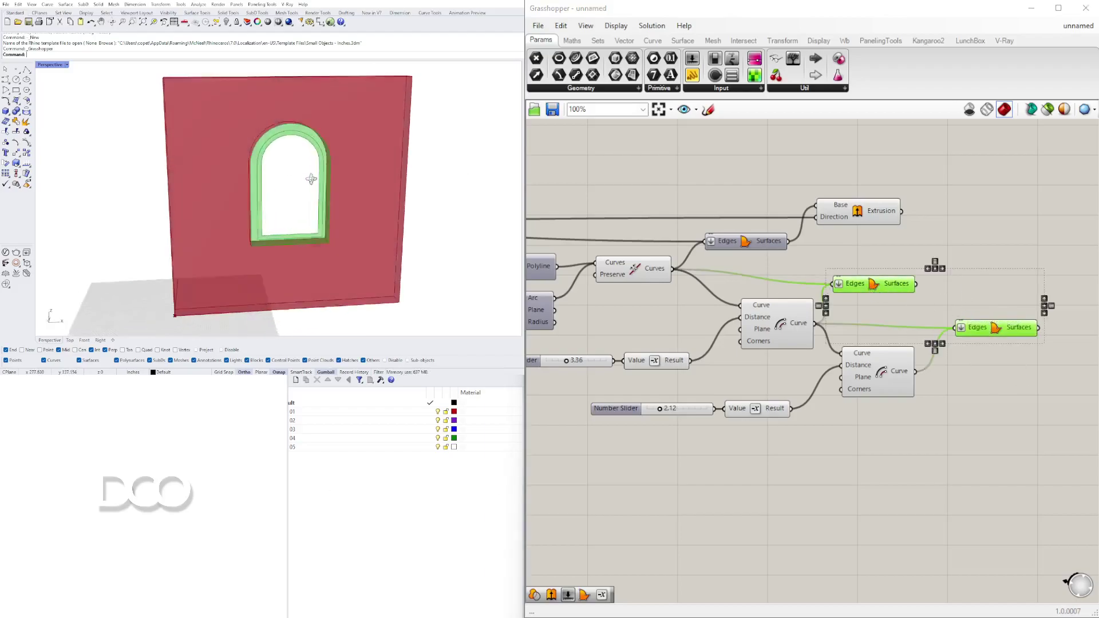
pyautogui.scroll(-3, 256, 162)
pyautogui.moveTo(256, 162); pyautogui.dragTo(232, 202, button='right')
pyautogui.moveTo(246, 255); pyautogui.dragTo(310, 123, button='right')
pyautogui.moveTo(312, 183); pyautogui.dragTo(277, 204, button='right')
# Add a third Boundary Surfaces component for the window pane and connect the second Offset Curve to its Edges
pyautogui.moveTo(1000, 359); pyautogui.dragTo(853, 323, button='right')
pyautogui.click(855, 312)
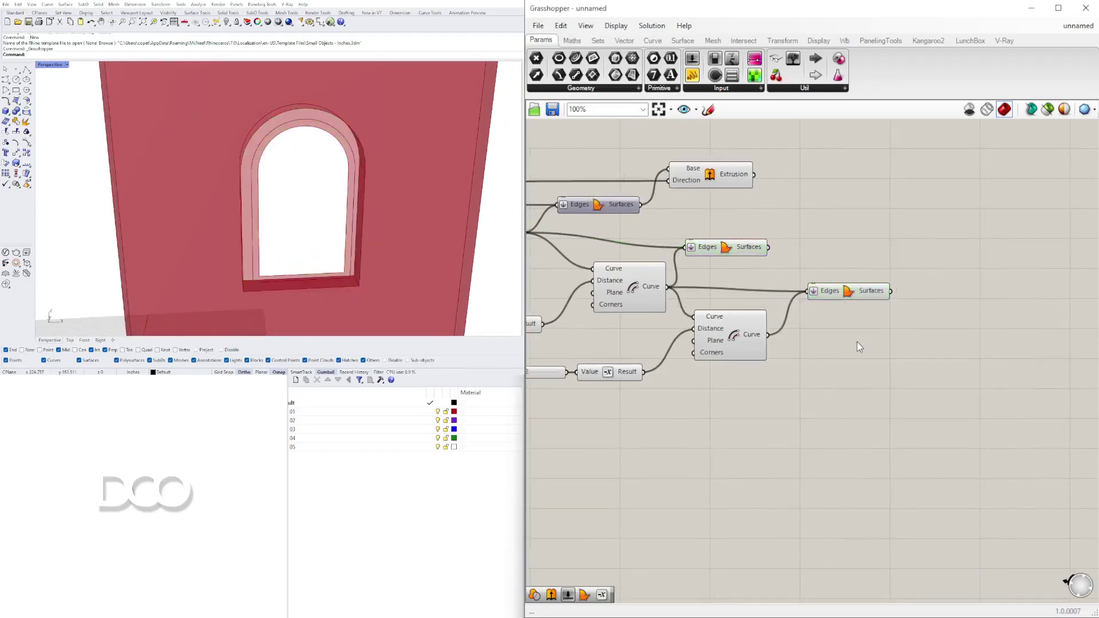
pyautogui.doubleClick(858, 342)
pyautogui.write('BOU')
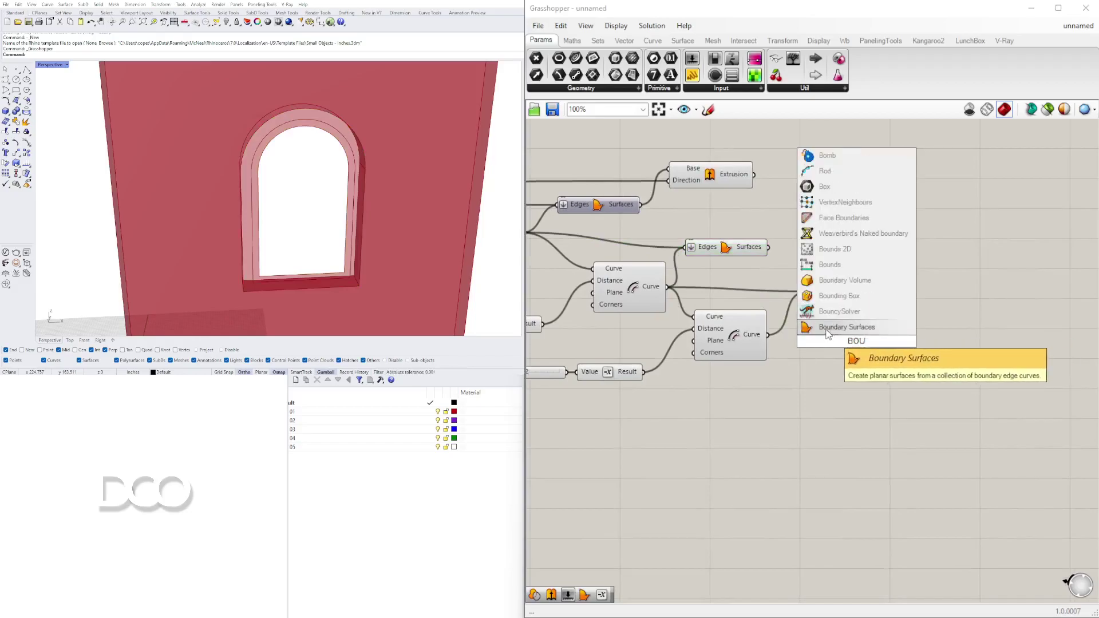
pyautogui.click(846, 325)
pyautogui.moveTo(813, 344); pyautogui.dragTo(871, 331)
# Examine the window pane surface and both frame surfaces inside the wall opening from the side
pyautogui.click(321, 498)
pyautogui.scroll(-4, 310, 189)
pyautogui.moveTo(309, 188); pyautogui.dragTo(337, 158, button='right')
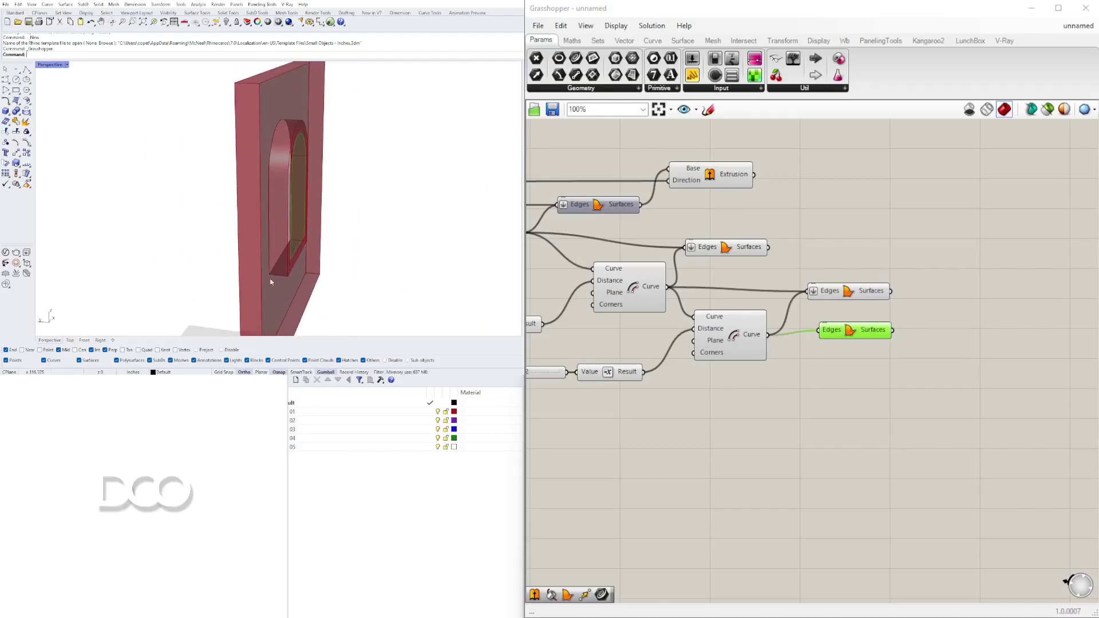
pyautogui.scroll(5, 273, 277)
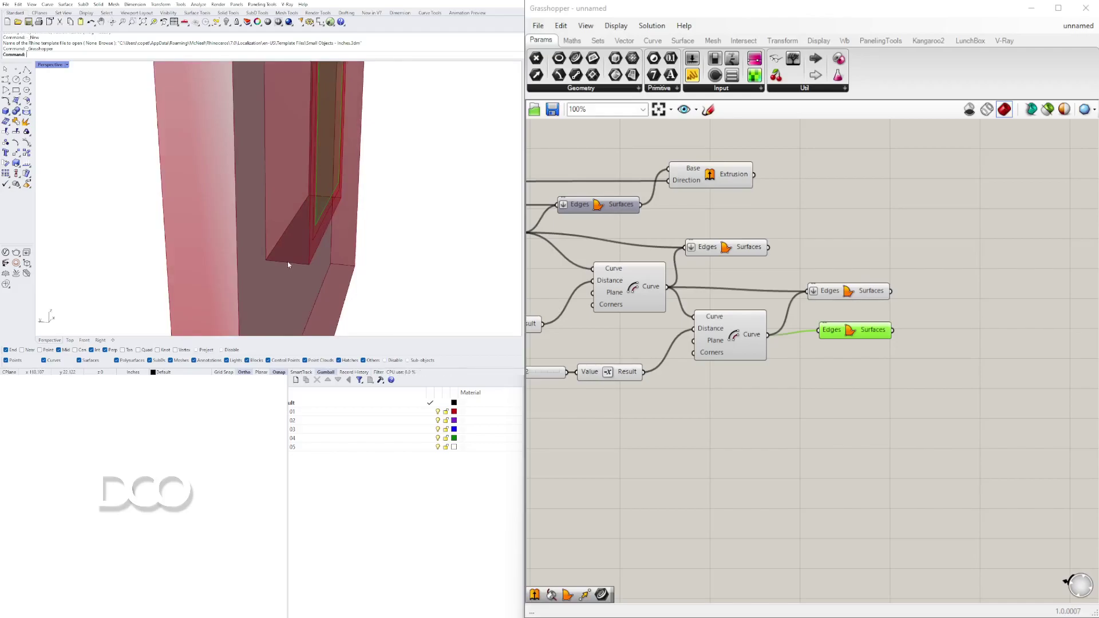
pyautogui.moveTo(288, 261)
pyautogui.mouseDown(button='right')
pyautogui.moveTo(349, 256)
pyautogui.moveTo(302, 258)
pyautogui.mouseUp(button='right')
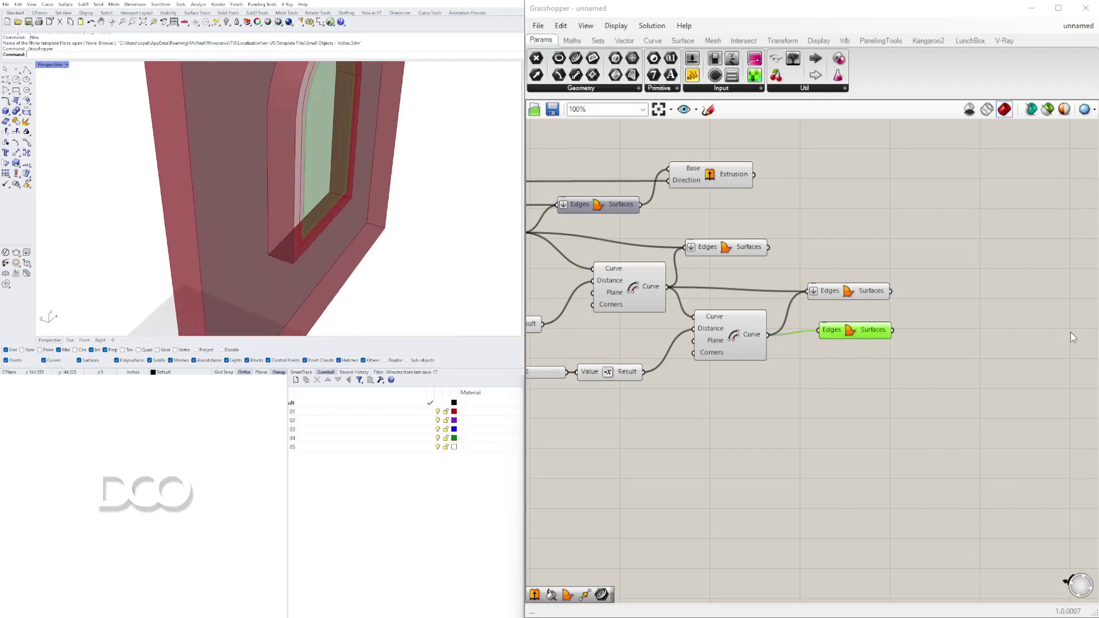
pyautogui.click(972, 314)
pyautogui.click(727, 247)
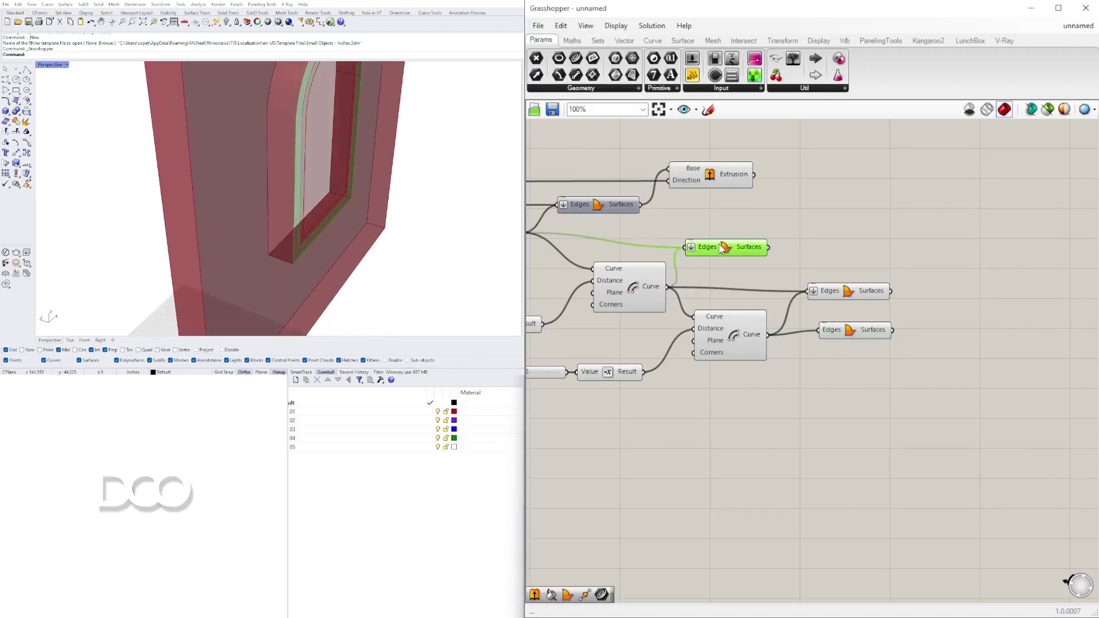
pyautogui.keyDown('shift'); pyautogui.click(848, 292); pyautogui.keyUp('shift')
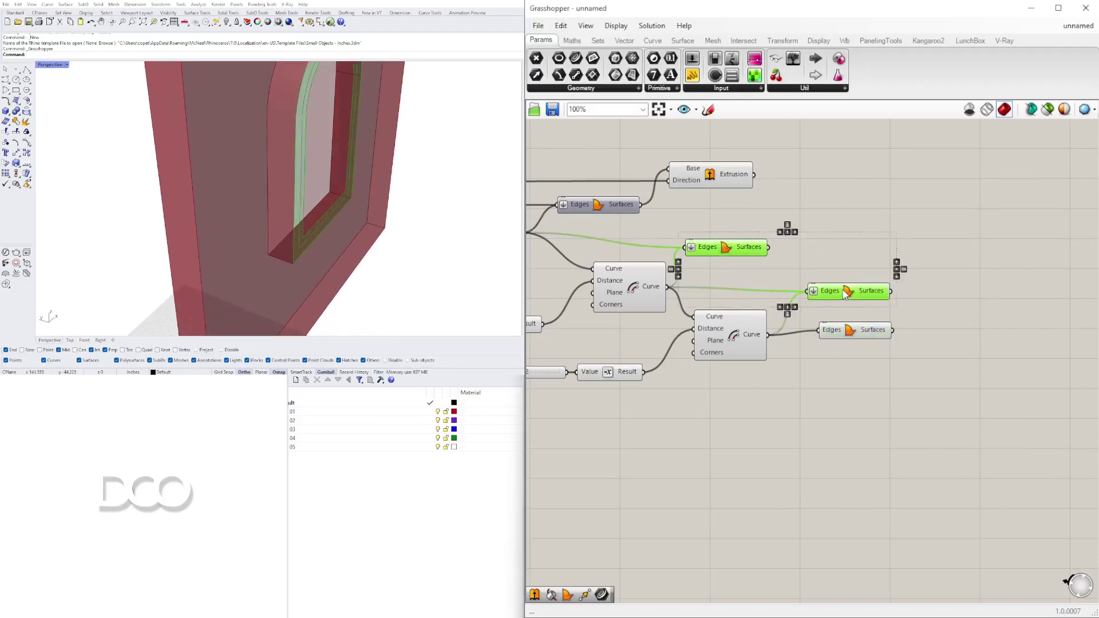
# Add a Move component and connect the outer frame's Boundary Surfaces output to its Geometry input
pyautogui.doubleClick(956, 267)
pyautogui.write('move')
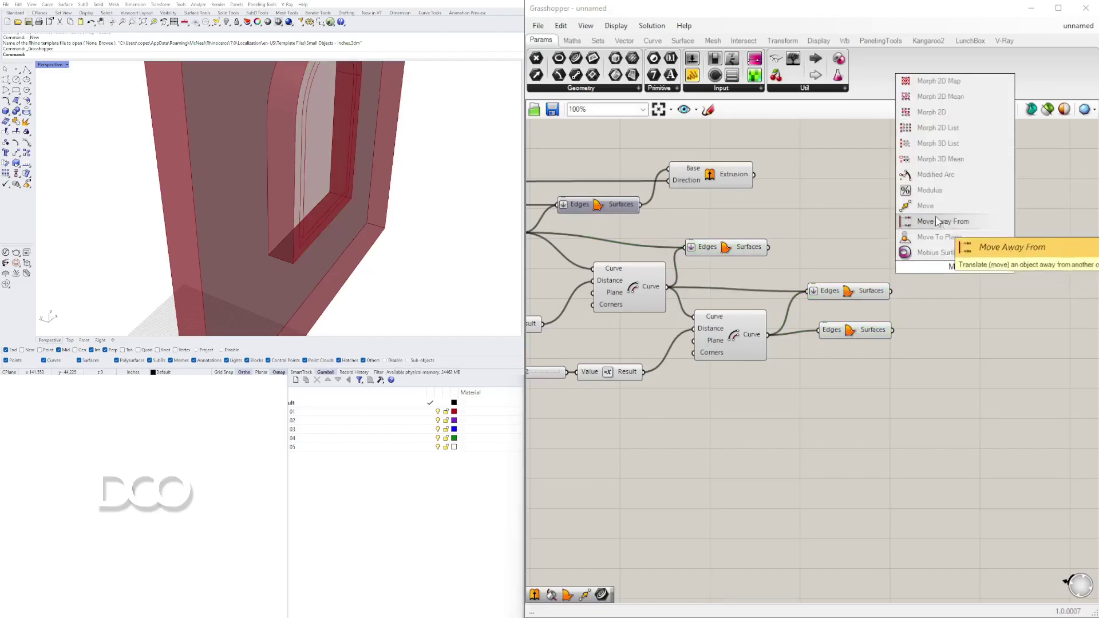
pyautogui.click(929, 206)
pyautogui.moveTo(949, 268); pyautogui.dragTo(1005, 242)
pyautogui.moveTo(769, 247); pyautogui.dragTo(968, 236)
pyautogui.doubleClick(841, 261)
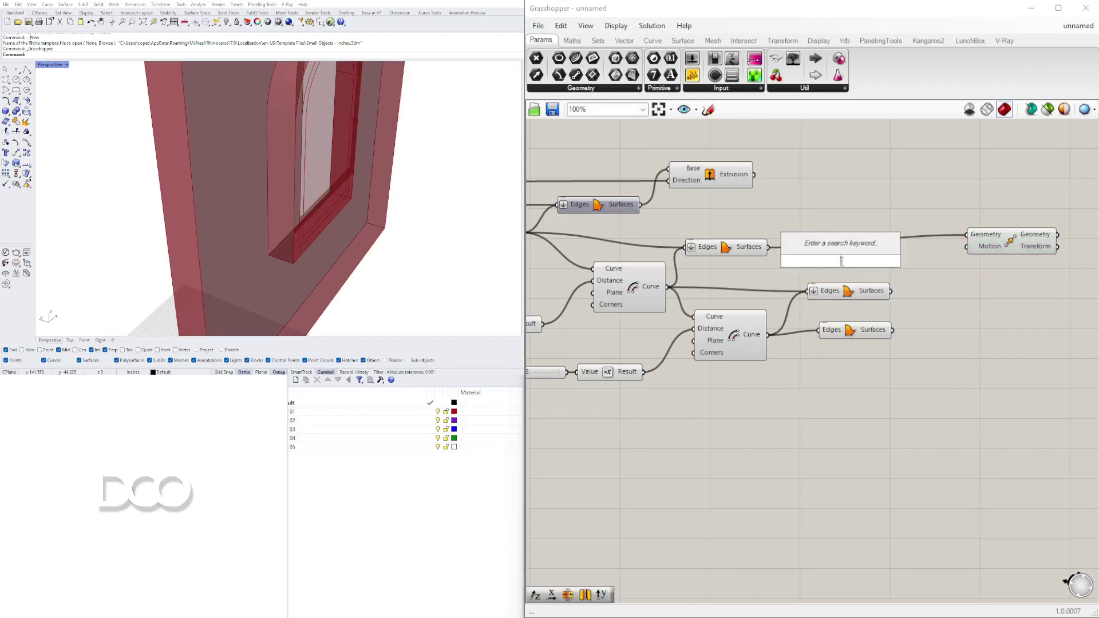
pyautogui.write('NEG')
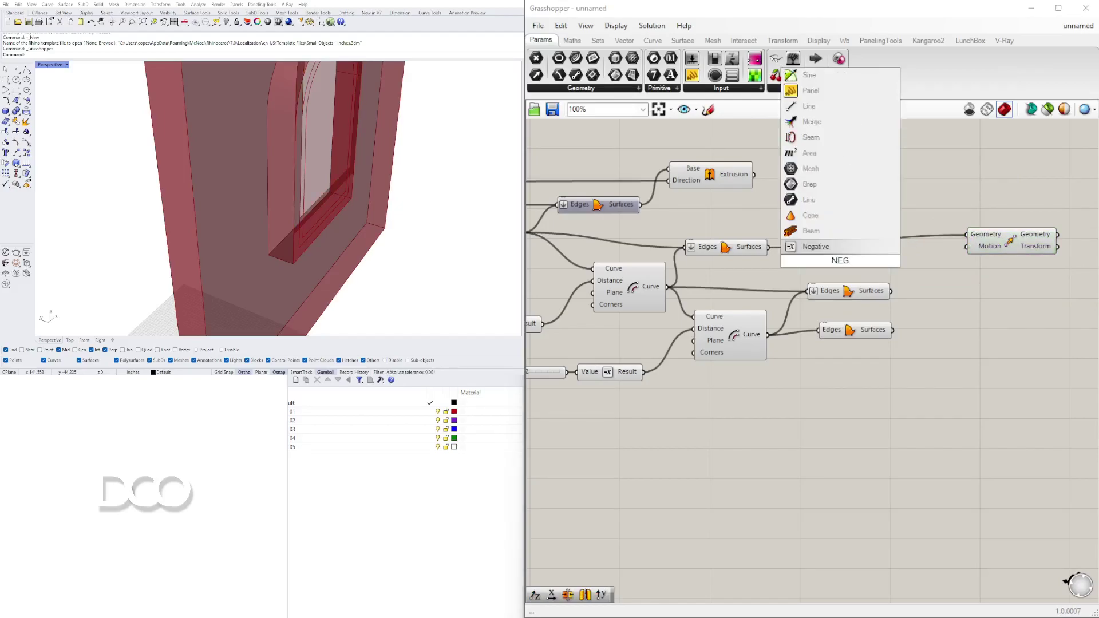
pyautogui.press('Escape')
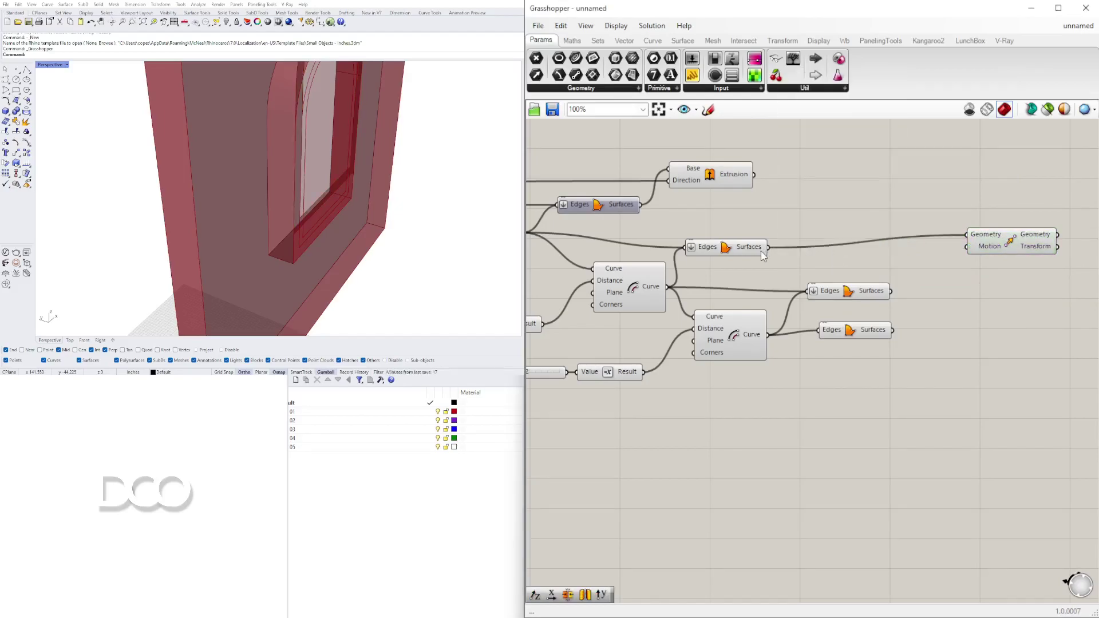
# Add a Division by 2 component beside the wall depth's Unit Y and connect the unit vector to its A input
pyautogui.scroll(-1, 763, 252)
pyautogui.moveTo(970, 241); pyautogui.dragTo(982, 246)
pyautogui.moveTo(794, 282); pyautogui.dragTo(1073, 282, button='right')
pyautogui.moveTo(578, 280); pyautogui.dragTo(1088, 270, button='right')
pyautogui.moveTo(544, 252); pyautogui.dragTo(922, 280, button='right')
pyautogui.moveTo(852, 278); pyautogui.dragTo(854, 298, button='right')
pyautogui.scroll(2, 736, 222)
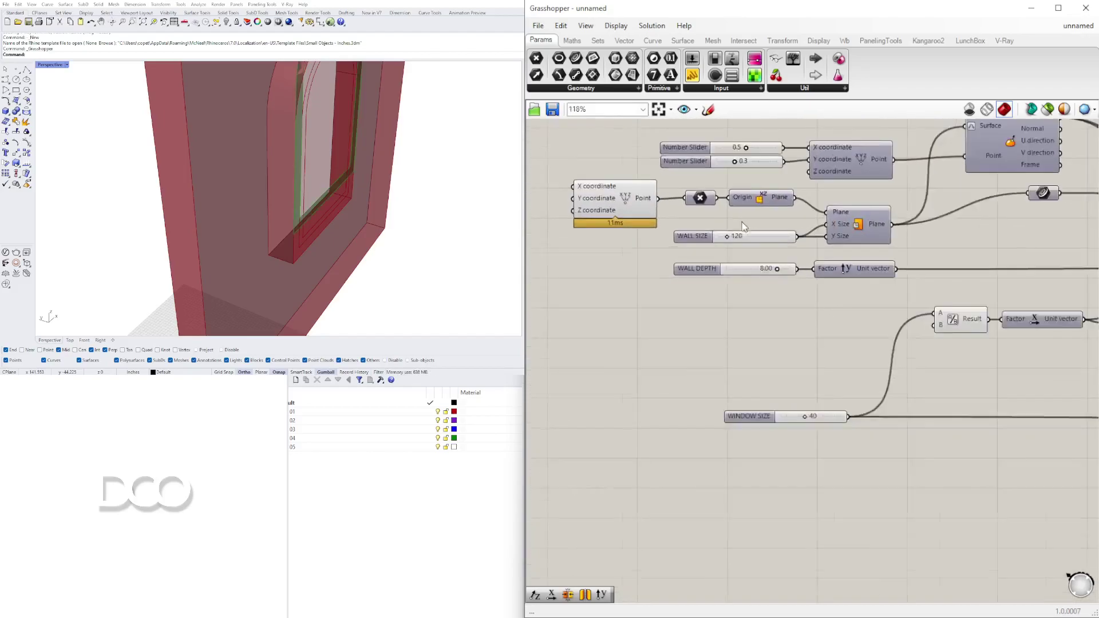
pyautogui.scroll(2, 745, 229)
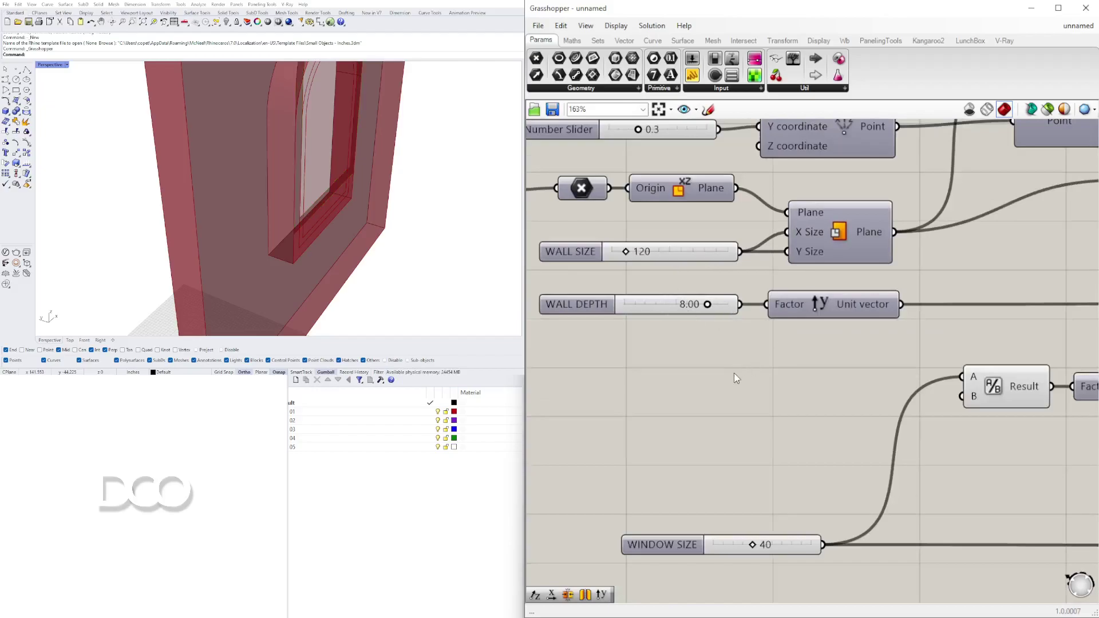
pyautogui.doubleClick(734, 375)
pyautogui.write('/')
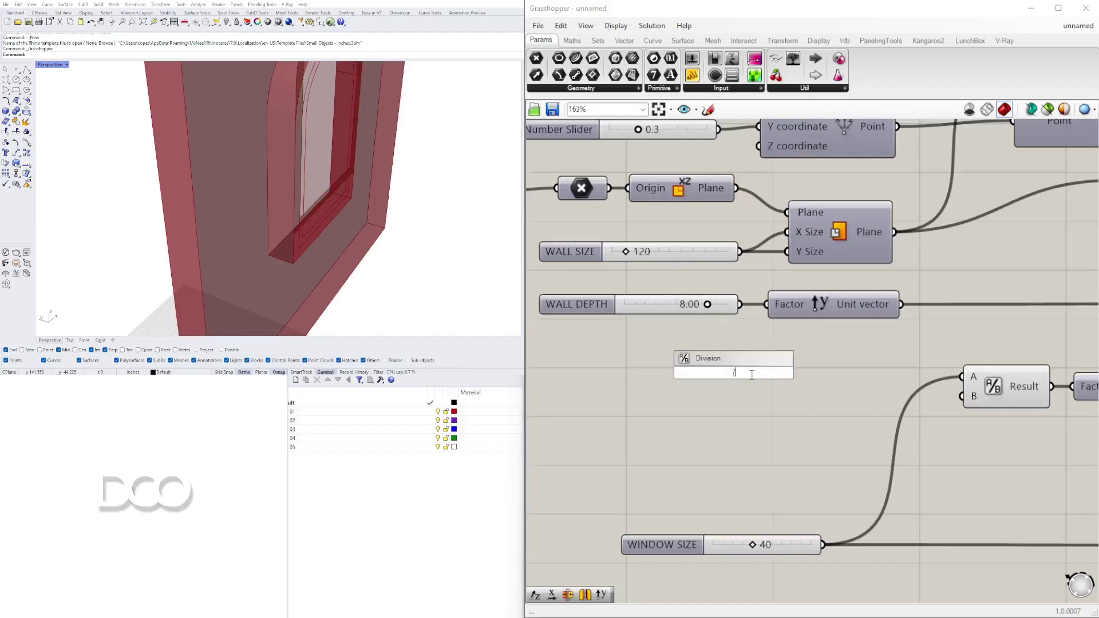
pyautogui.write('2')
pyautogui.press('Return')
pyautogui.moveTo(742, 304); pyautogui.dragTo(1012, 342)
pyautogui.moveTo(901, 304); pyautogui.dragTo(948, 343)
# Connect the halved wall depth vector to the Motion input of the outer frame's Move component
pyautogui.scroll(-2, 957, 345)
pyautogui.moveTo(992, 348); pyautogui.dragTo(725, 348, button='right')
pyautogui.moveTo(762, 358); pyautogui.dragTo(854, 331)
pyautogui.scroll(-12, 764, 353)
pyautogui.scroll(13, 979, 364)
pyautogui.scroll(-1, 903, 337)
pyautogui.moveTo(629, 311); pyautogui.dragTo(772, 297)
# Duplicate the Move component twice and feed the inner frame and pane surfaces into the copies' Geometry inputs
pyautogui.moveTo(885, 329); pyautogui.dragTo(865, 386)
pyautogui.keyDown('alt'); pyautogui.click(873, 390); pyautogui.keyUp('alt')
pyautogui.moveTo(852, 460); pyautogui.dragTo(858, 462)
pyautogui.moveTo(828, 344); pyautogui.dragTo(827, 343)
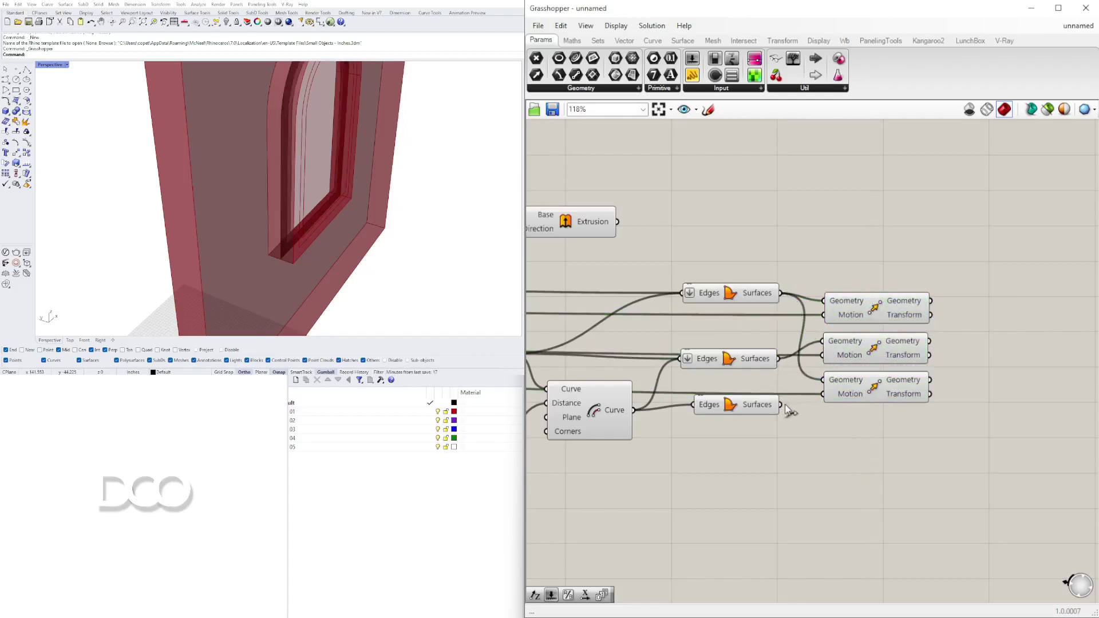
pyautogui.moveTo(827, 381); pyautogui.dragTo(828, 381)
# Turn off the preview of the three original frame and pane Boundary Surfaces components
pyautogui.moveTo(959, 459); pyautogui.dragTo(880, 285)
pyautogui.moveTo(732, 479); pyautogui.dragTo(677, 271)
pyautogui.middleClick(677, 268)
pyautogui.click(713, 236)
pyautogui.moveTo(472, 249); pyautogui.dragTo(407, 252, button='right')
# Turn off the preview of both Offset Curve components, the second Negative component and the Join Curves component
pyautogui.scroll(-2, 763, 407)
pyautogui.moveTo(764, 408); pyautogui.dragTo(973, 397, button='right')
pyautogui.moveTo(861, 492); pyautogui.dragTo(726, 333)
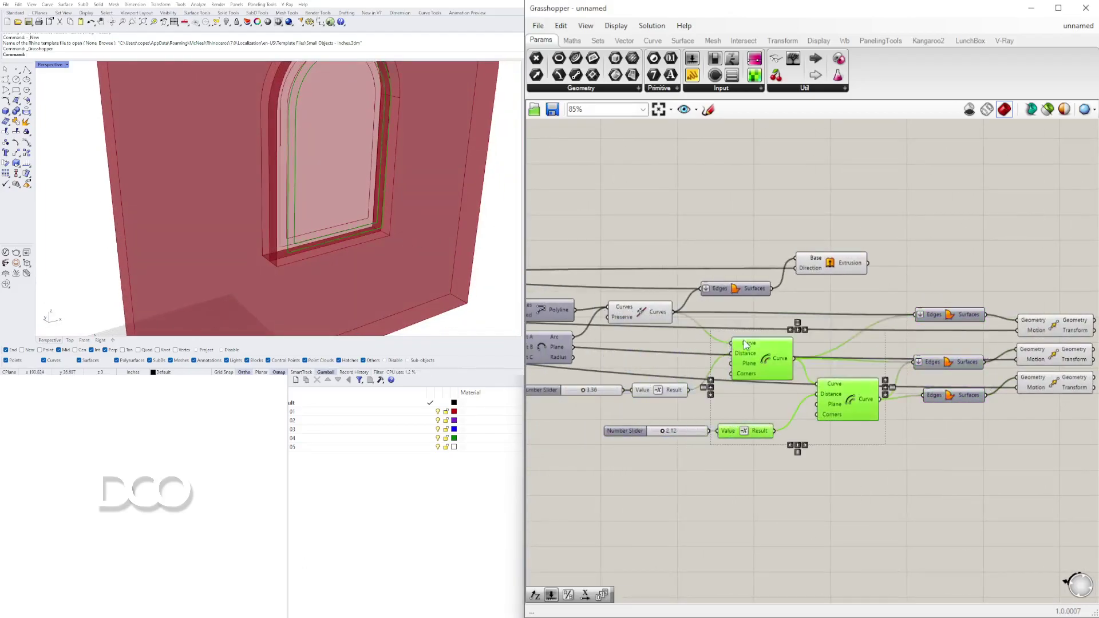
pyautogui.middleClick(755, 336)
pyautogui.click(794, 299)
pyautogui.click(640, 312)
pyautogui.press('space')
pyautogui.click(674, 273)
# Review the definition from the wall sliders through to the window frame components
pyautogui.scroll(-5, 664, 229)
pyautogui.moveTo(664, 248); pyautogui.dragTo(936, 295, button='right')
pyautogui.moveTo(641, 295); pyautogui.dragTo(884, 308, button='right')
pyautogui.scroll(2, 783, 307)
pyautogui.moveTo(783, 307); pyautogui.dragTo(1007, 326, button='right')
pyautogui.scroll(6, 867, 297)
pyautogui.moveTo(866, 297); pyautogui.dragTo(725, 305, button='right')
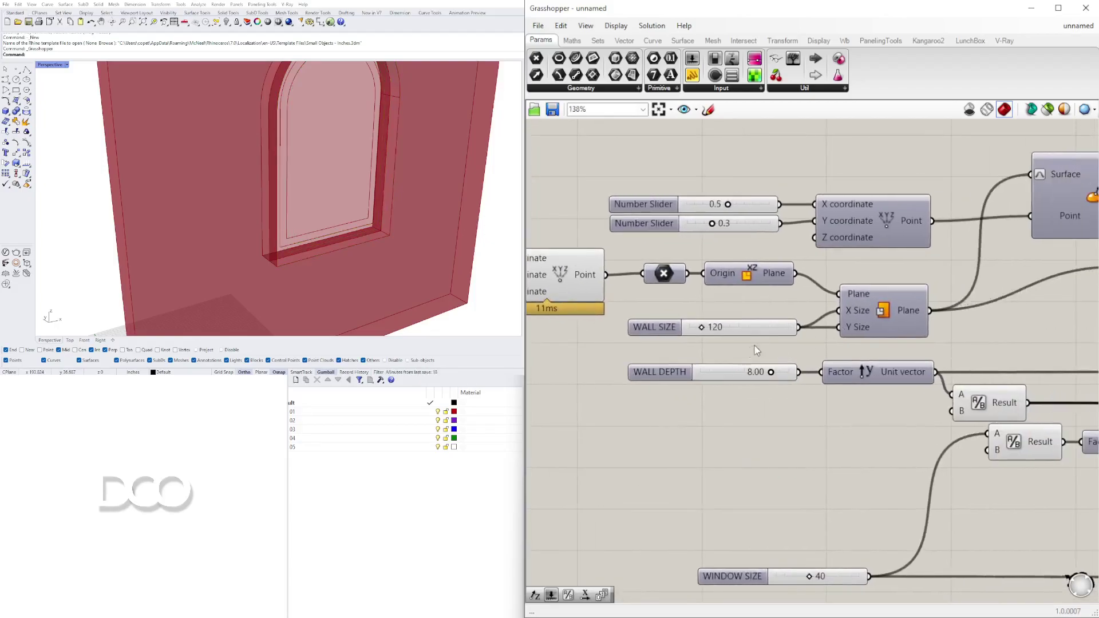
pyautogui.scroll(-3, 863, 412)
pyautogui.moveTo(945, 449); pyautogui.dragTo(753, 359, button='right')
pyautogui.scroll(-3, 675, 329)
pyautogui.scroll(3, 765, 307)
pyautogui.moveTo(764, 307); pyautogui.dragTo(658, 258, button='right')
pyautogui.moveTo(1045, 336); pyautogui.dragTo(660, 275, button='right')
pyautogui.scroll(-2, 660, 276)
pyautogui.moveTo(743, 282); pyautogui.dragTo(605, 278, button='right')
# Set the WALL DEPTH slider to 10.00
pyautogui.moveTo(892, 298); pyautogui.dragTo(1038, 302, button='right')
pyautogui.moveTo(777, 302); pyautogui.dragTo(1088, 309, button='right')
pyautogui.scroll(4, 640, 270)
pyautogui.moveTo(640, 269); pyautogui.dragTo(749, 282, button='right')
pyautogui.scroll(5, 759, 250)
pyautogui.moveTo(765, 250); pyautogui.dragTo(802, 252)
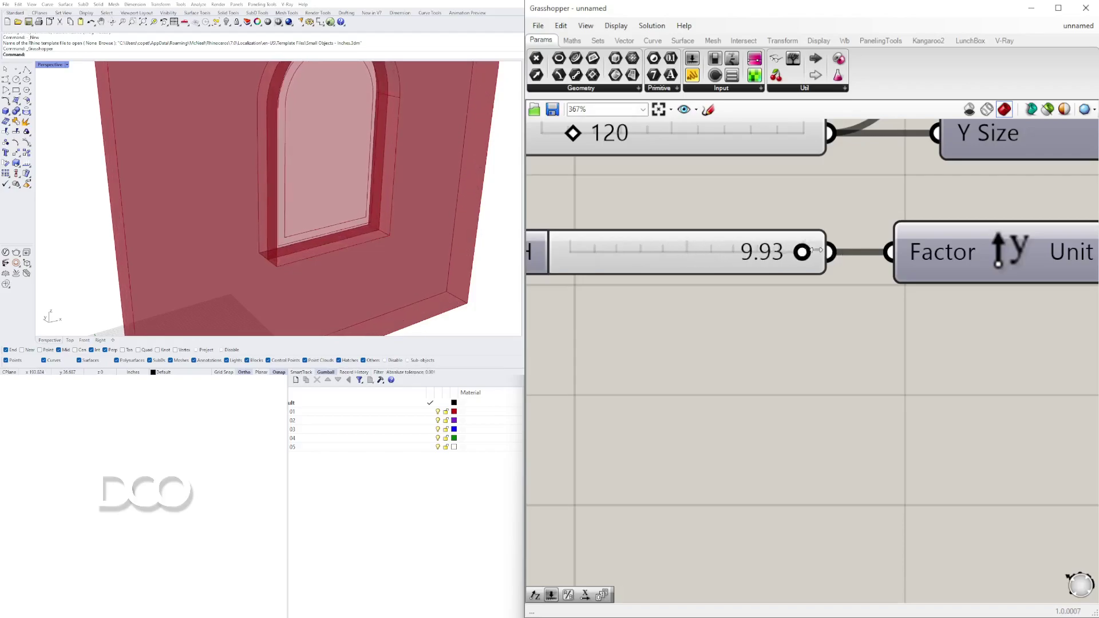
pyautogui.scroll(-6, 801, 252)
pyautogui.scroll(3, 719, 346)
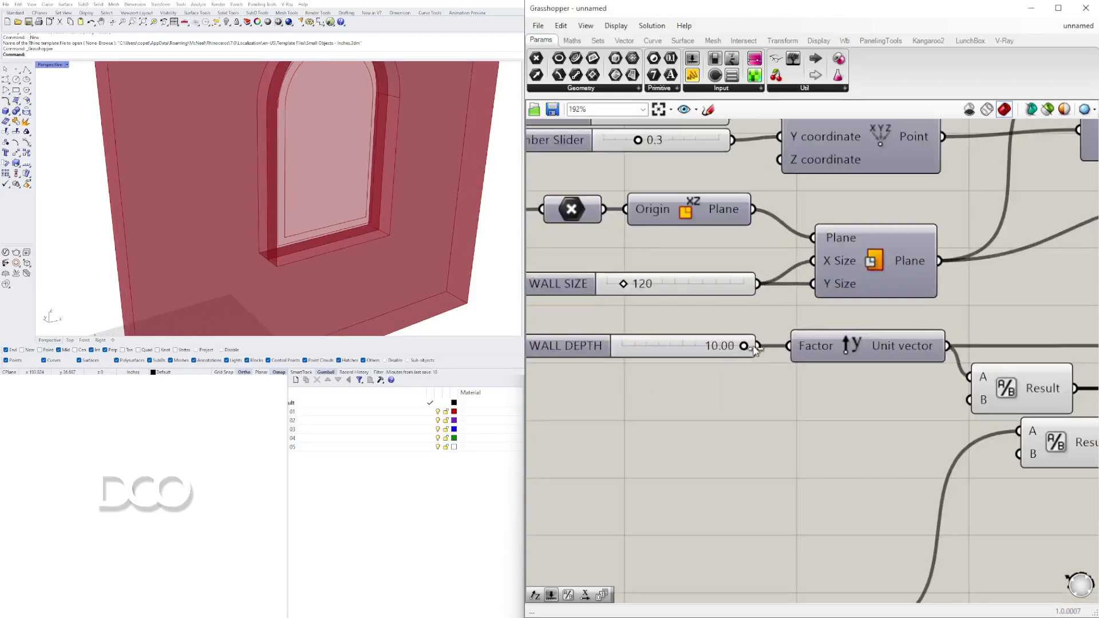
# Reposition the outer frame's Move component above the other two and inspect its surface in the opening
pyautogui.scroll(-9, 823, 354)
pyautogui.moveTo(1002, 326); pyautogui.dragTo(606, 287, button='right')
pyautogui.scroll(6, 803, 295)
pyautogui.moveTo(714, 261); pyautogui.dragTo(722, 207)
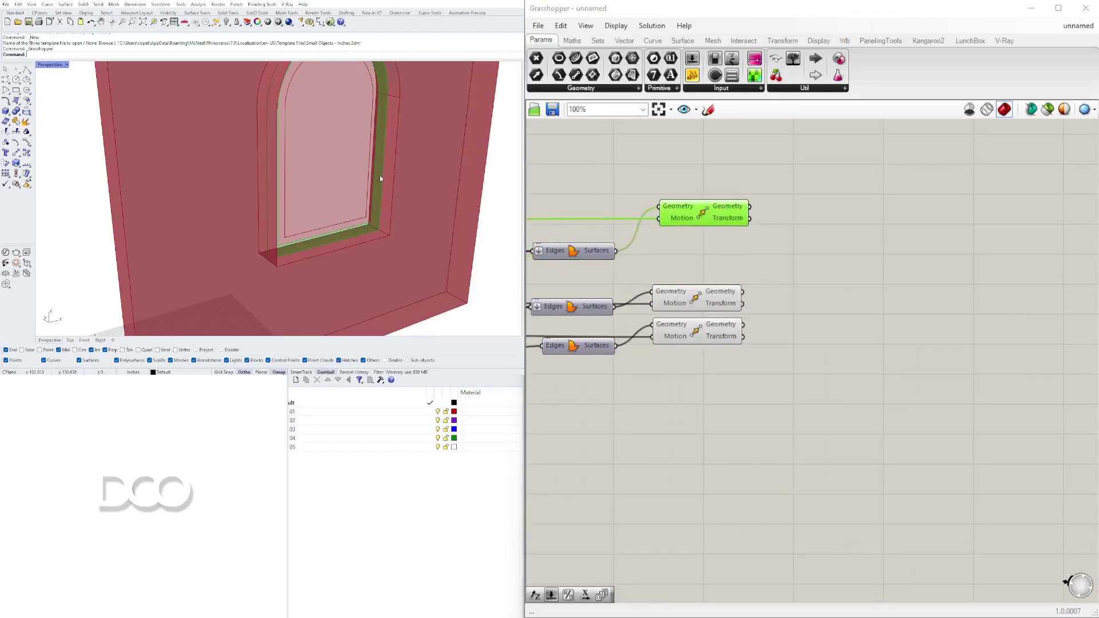
pyautogui.moveTo(381, 178); pyautogui.dragTo(383, 226, button='right')
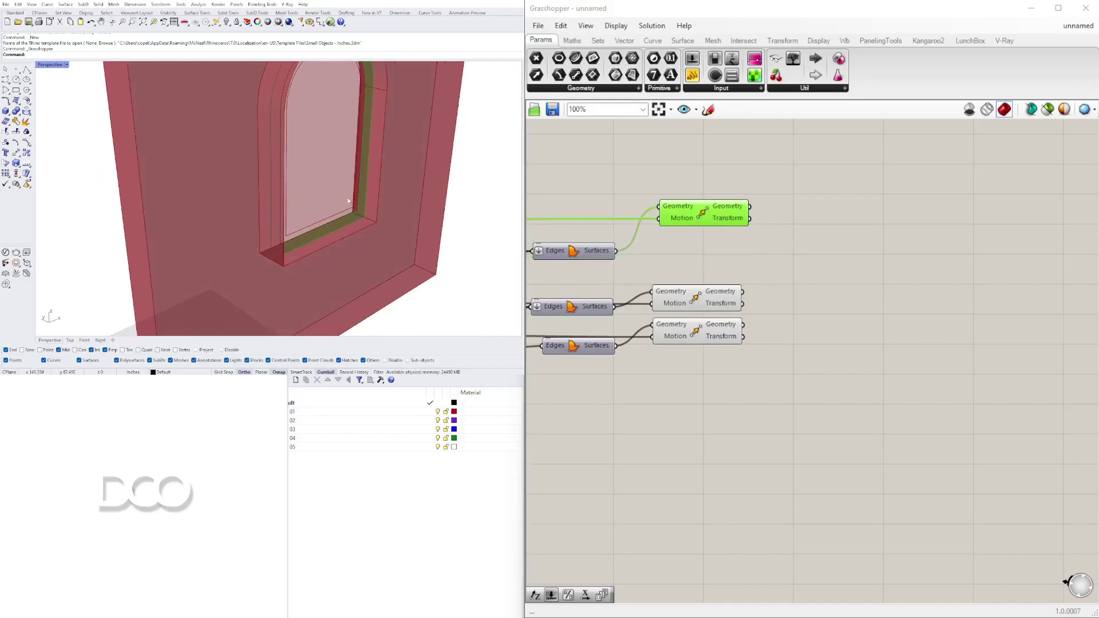
# Add another Move component and a Unit Y component next to the outer frame's Move
pyautogui.doubleClick(879, 219)
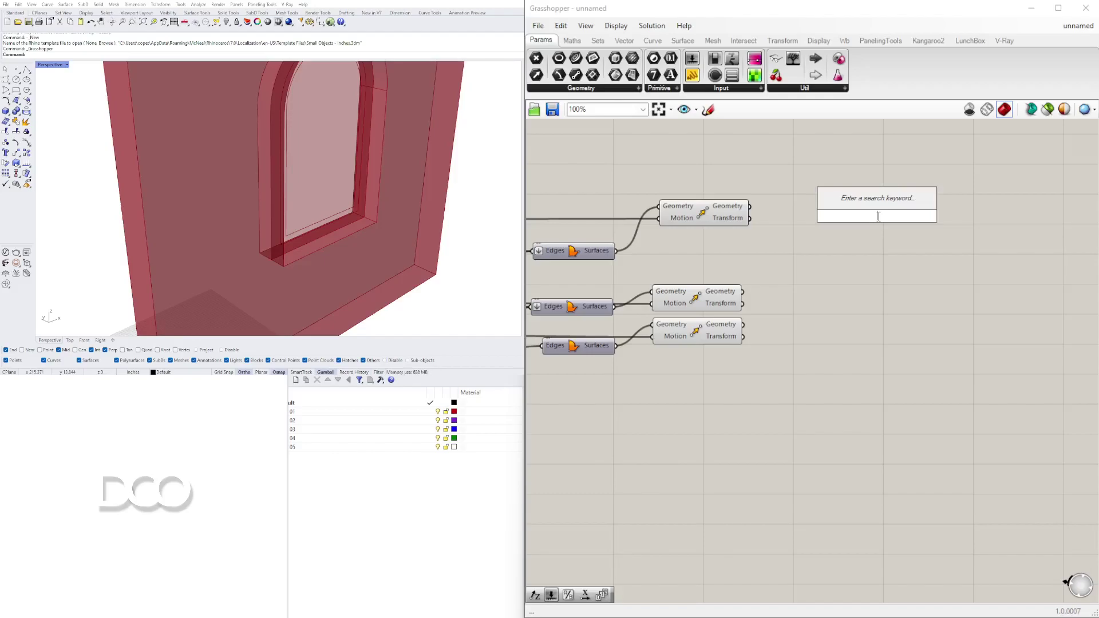
pyautogui.write('MO')
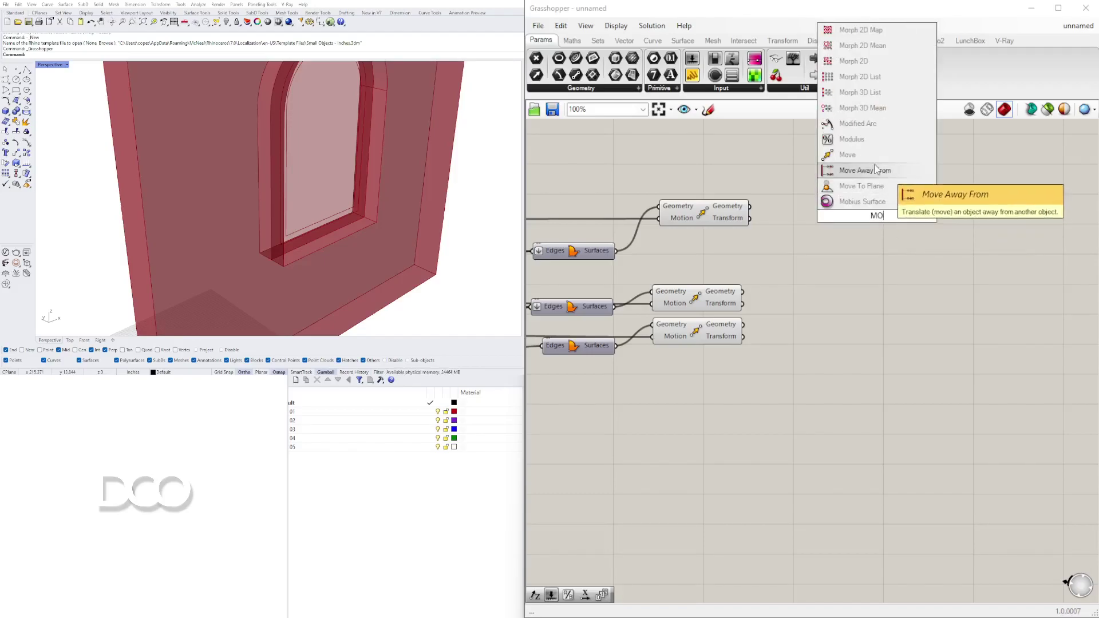
pyautogui.click(847, 155)
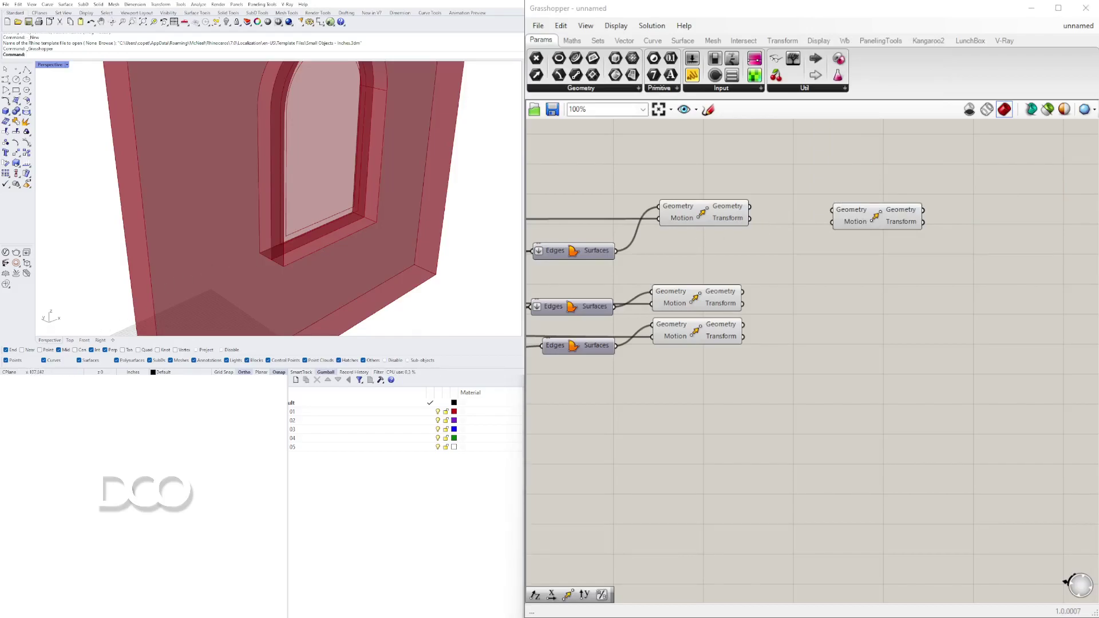
pyautogui.doubleClick(720, 261)
pyautogui.write('Y')
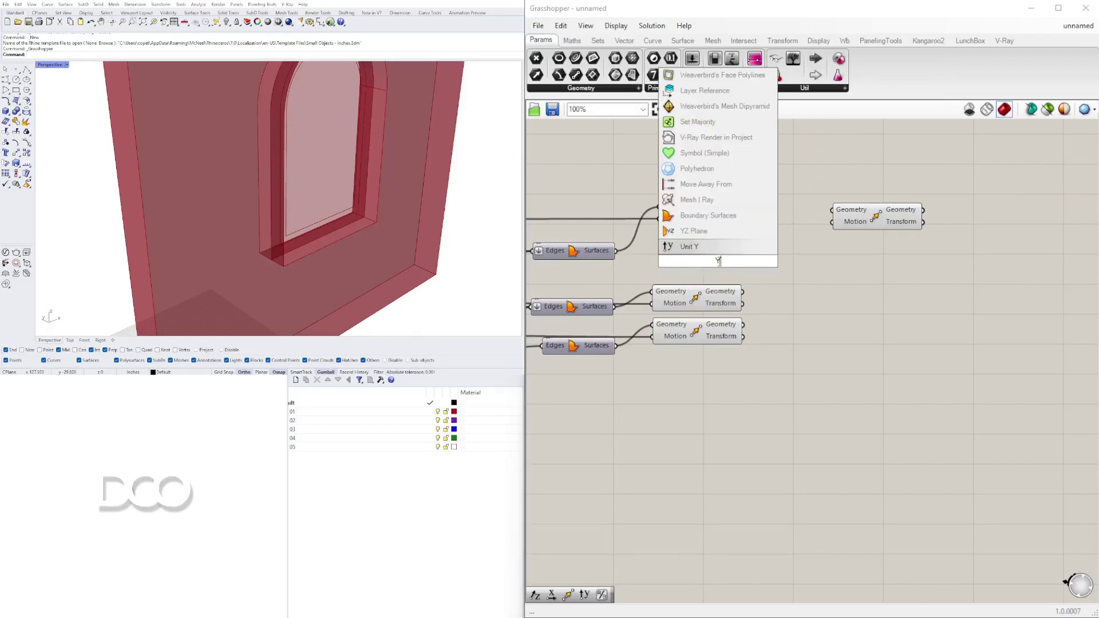
pyautogui.press('Return')
pyautogui.moveTo(730, 259); pyautogui.dragTo(732, 170)
pyautogui.moveTo(570, 166); pyautogui.dragTo(669, 192, button='right')
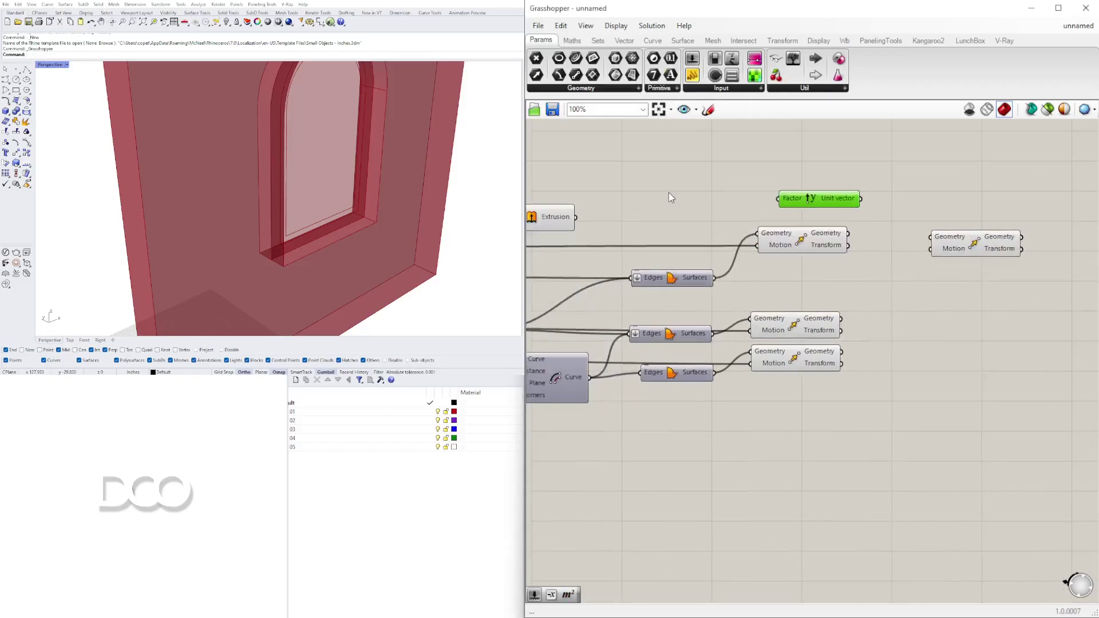
# Drive the Unit Y factor with a 1.50 number slider, and feed its vector and the moved outer frame into the new Move
pyautogui.doubleClick(668, 193)
pyautogui.write('1.50')
pyautogui.press('Return')
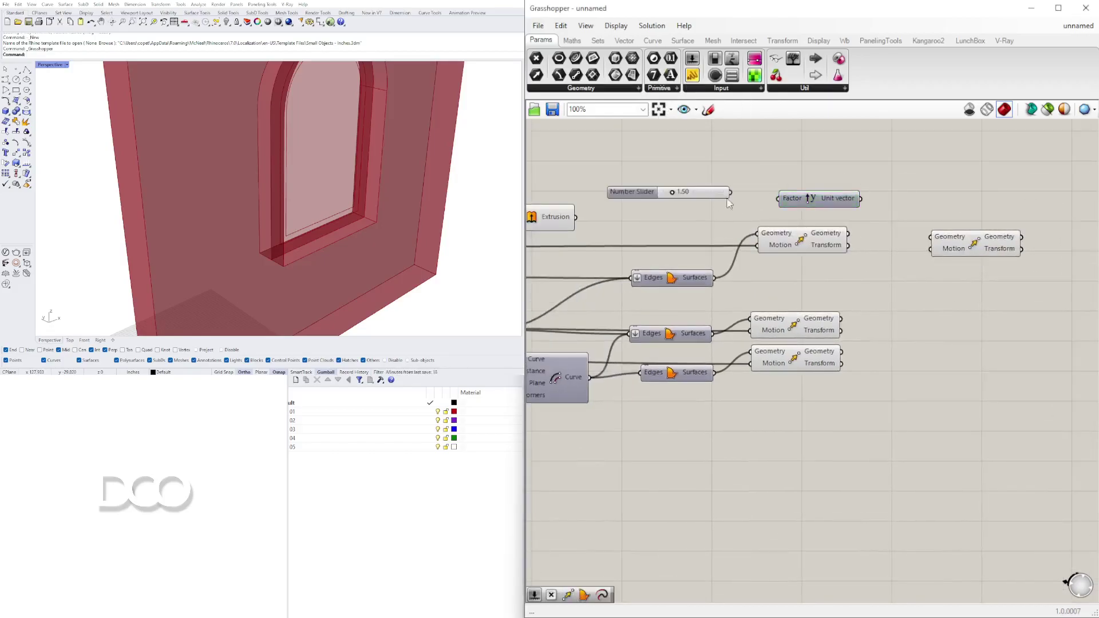
pyautogui.moveTo(641, 194); pyautogui.dragTo(678, 202)
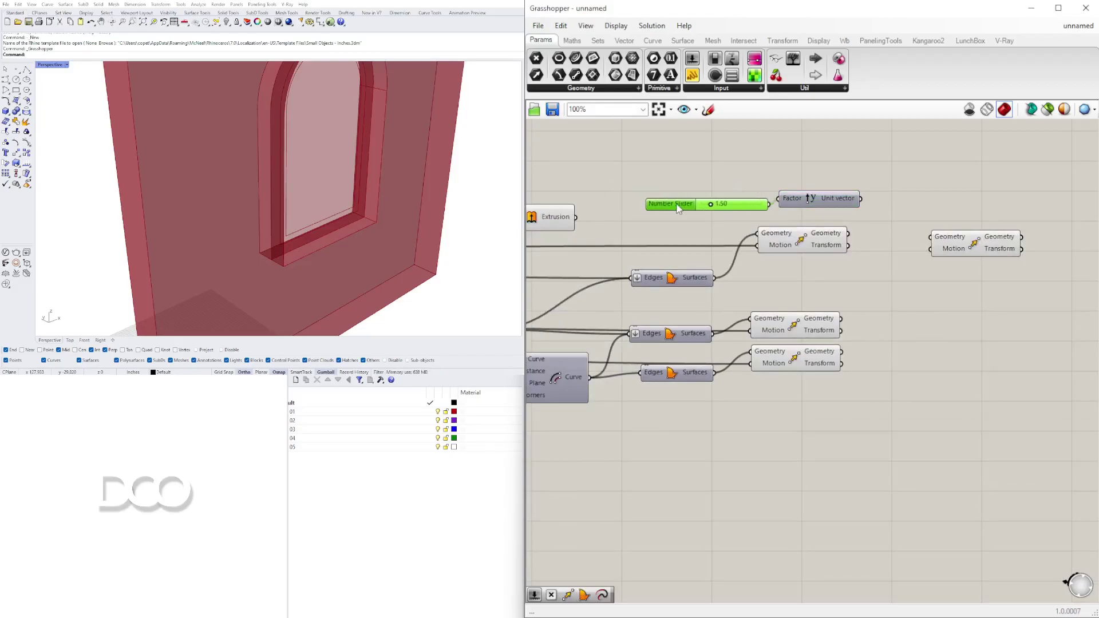
pyautogui.moveTo(836, 203); pyautogui.dragTo(760, 205, button='right')
pyautogui.moveTo(785, 201); pyautogui.dragTo(856, 251)
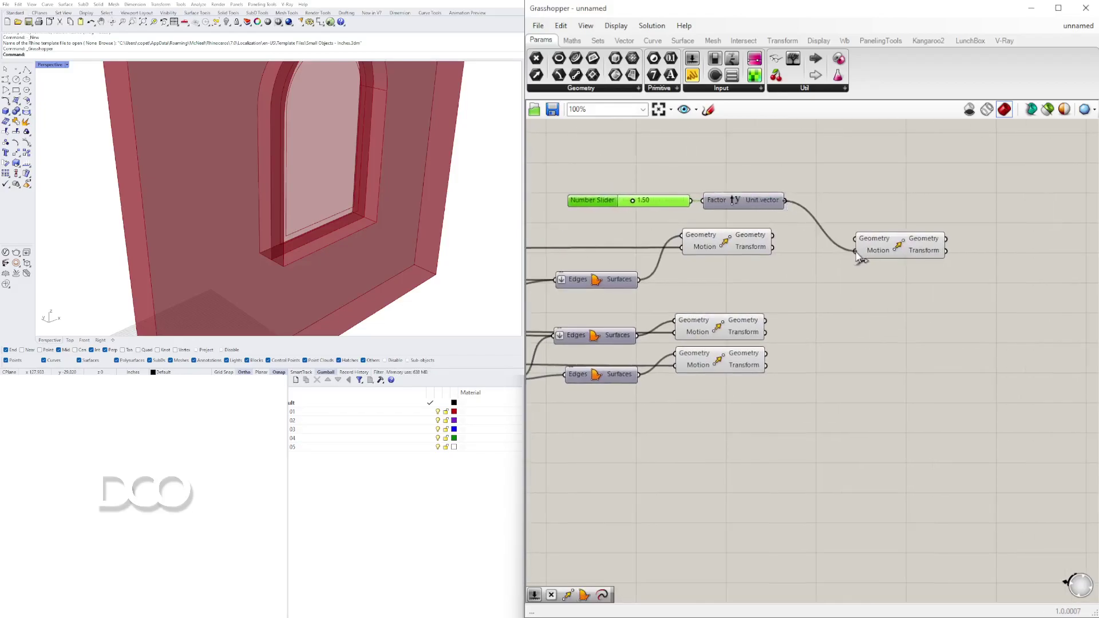
pyautogui.moveTo(773, 234); pyautogui.dragTo(862, 227)
# Compare the surfaces of the two chained Move components, toggling the first one's preview off and back on
pyautogui.doubleClick(990, 209)
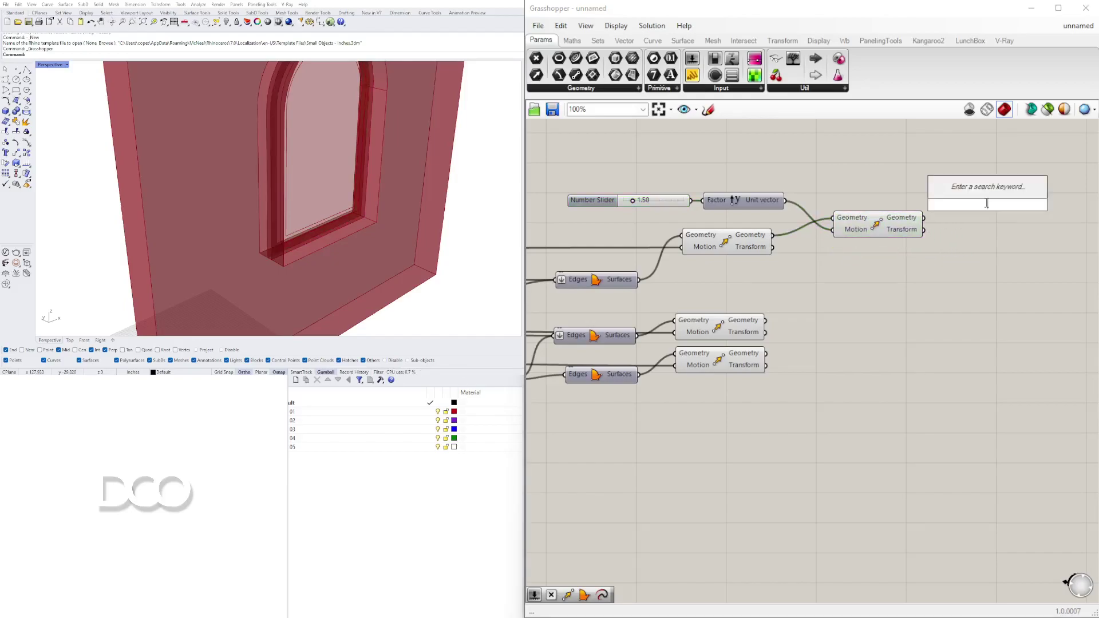
pyautogui.click(879, 226)
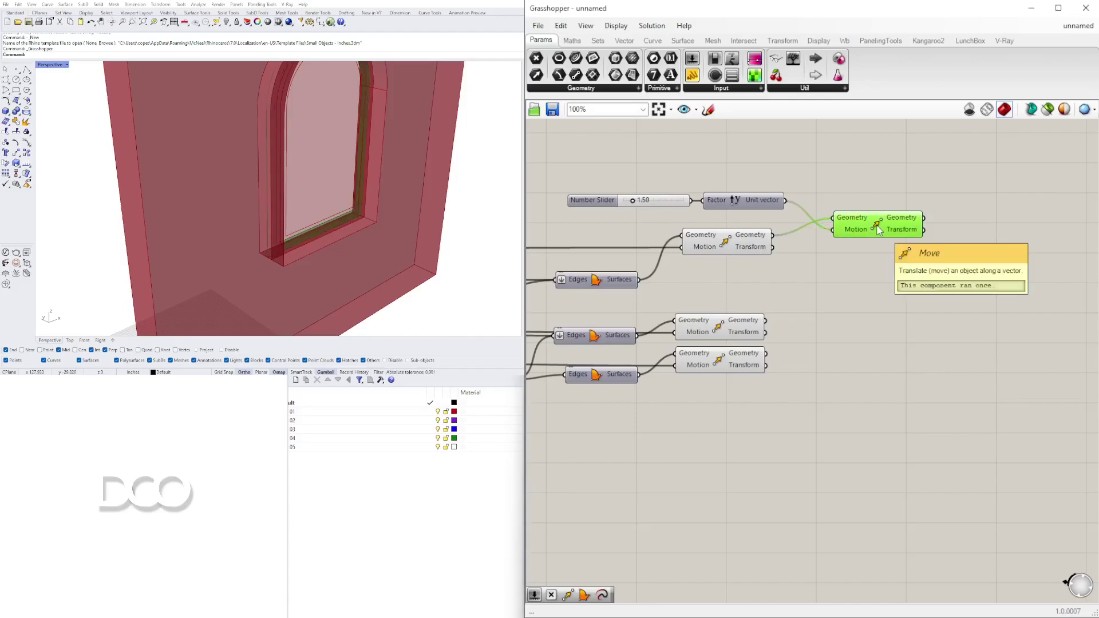
pyautogui.click(718, 240)
pyautogui.rightClick(724, 245)
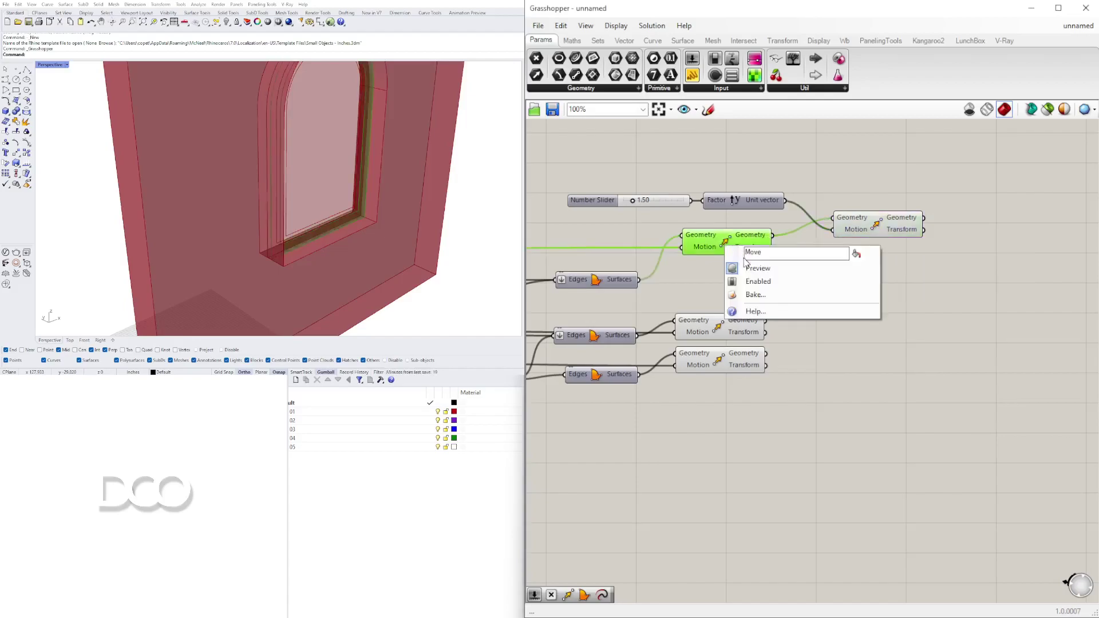
pyautogui.click(743, 270)
pyautogui.rightClick(721, 247)
pyautogui.click(747, 268)
pyautogui.click(1024, 234)
# Add an Extrude component and connect the second Move's Geometry output to its Base
pyautogui.doubleClick(1001, 210)
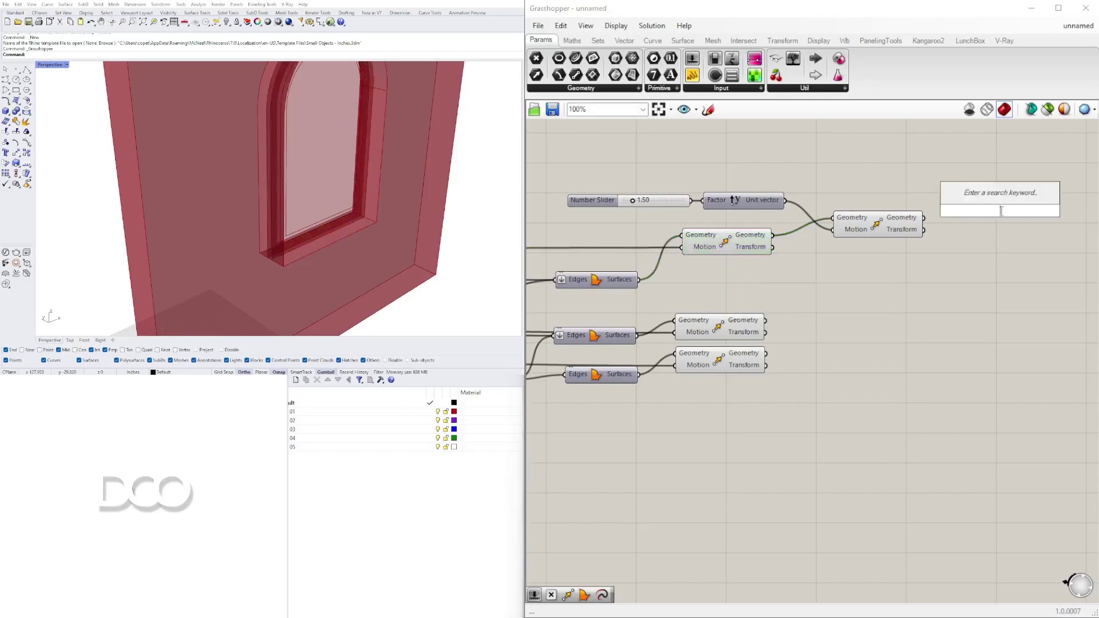
pyautogui.write('extrude')
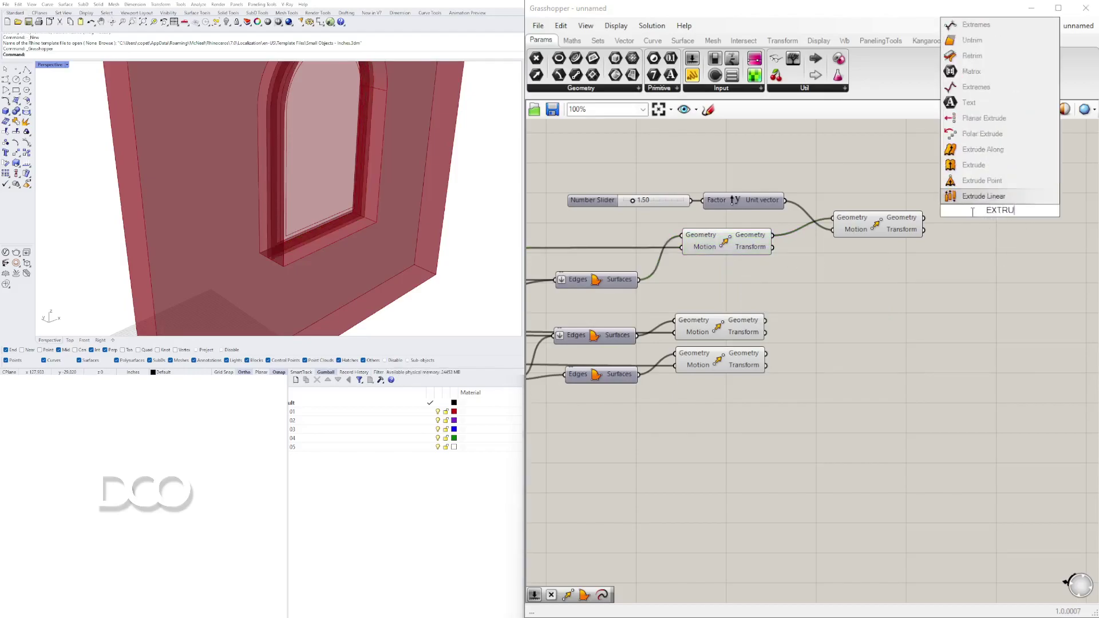
pyautogui.click(971, 166)
pyautogui.click(913, 219)
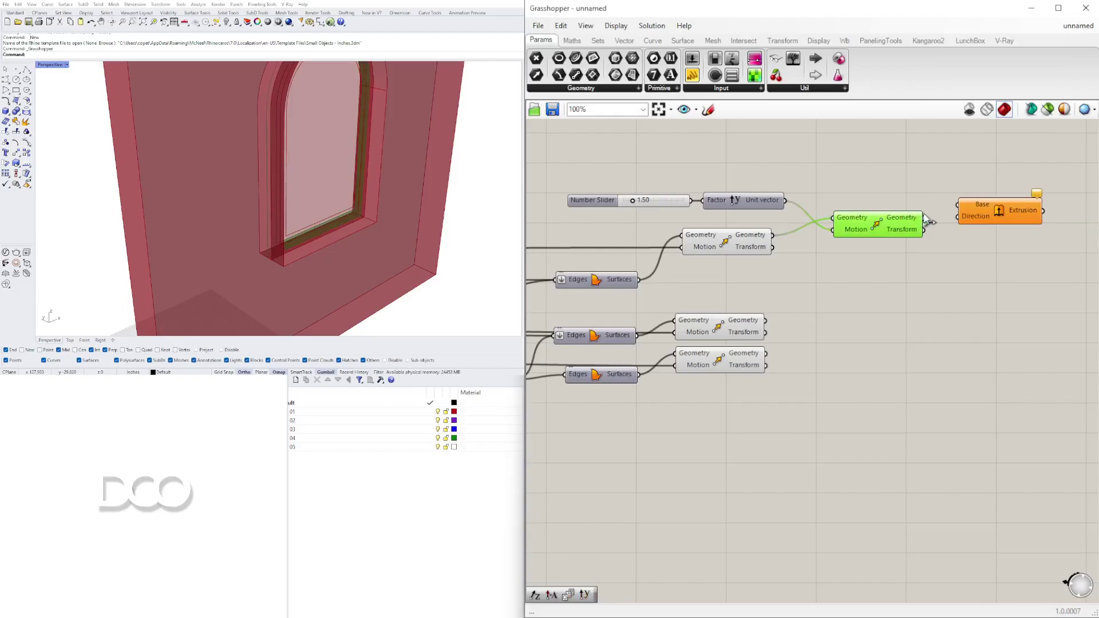
pyautogui.moveTo(984, 215); pyautogui.dragTo(1011, 195)
# Add a Negative component before the Extrude and shift the number slider and Unit Y component aside to make room
pyautogui.doubleClick(869, 190)
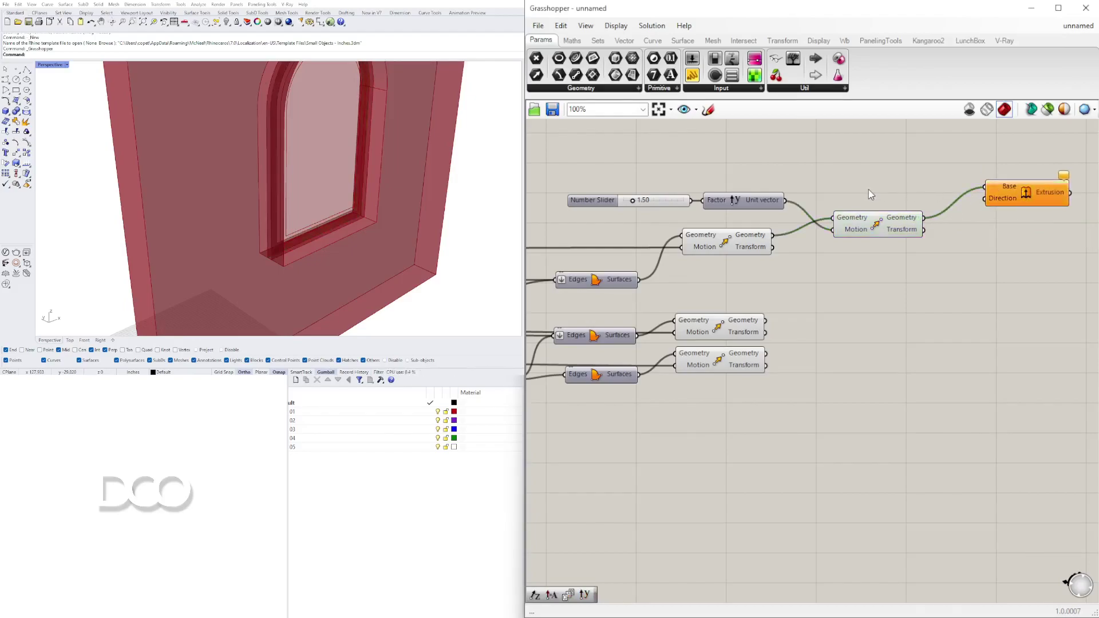
pyautogui.write('negative')
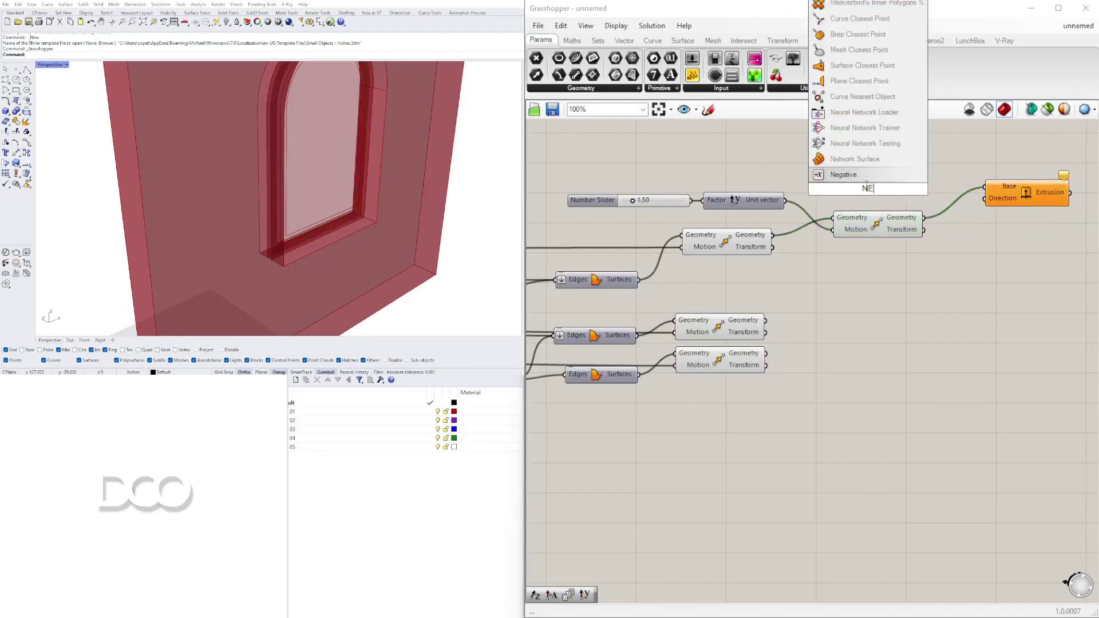
pyautogui.click(876, 179)
pyautogui.moveTo(883, 190); pyautogui.dragTo(927, 180)
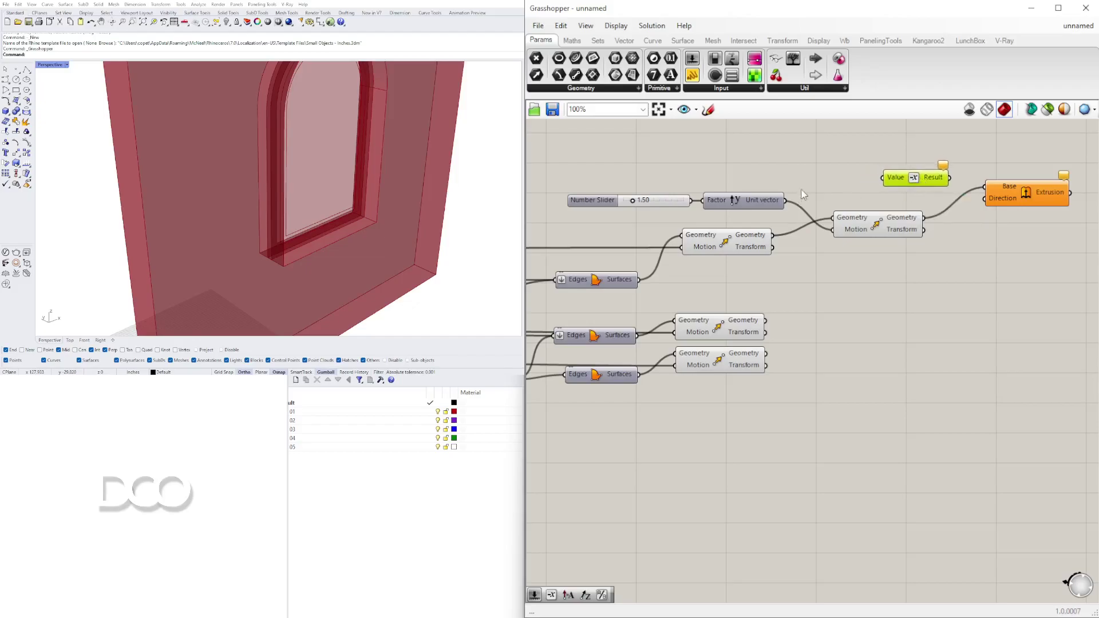
pyautogui.moveTo(746, 168); pyautogui.dragTo(649, 203)
pyautogui.moveTo(747, 197); pyautogui.dragTo(716, 174)
pyautogui.click(740, 158)
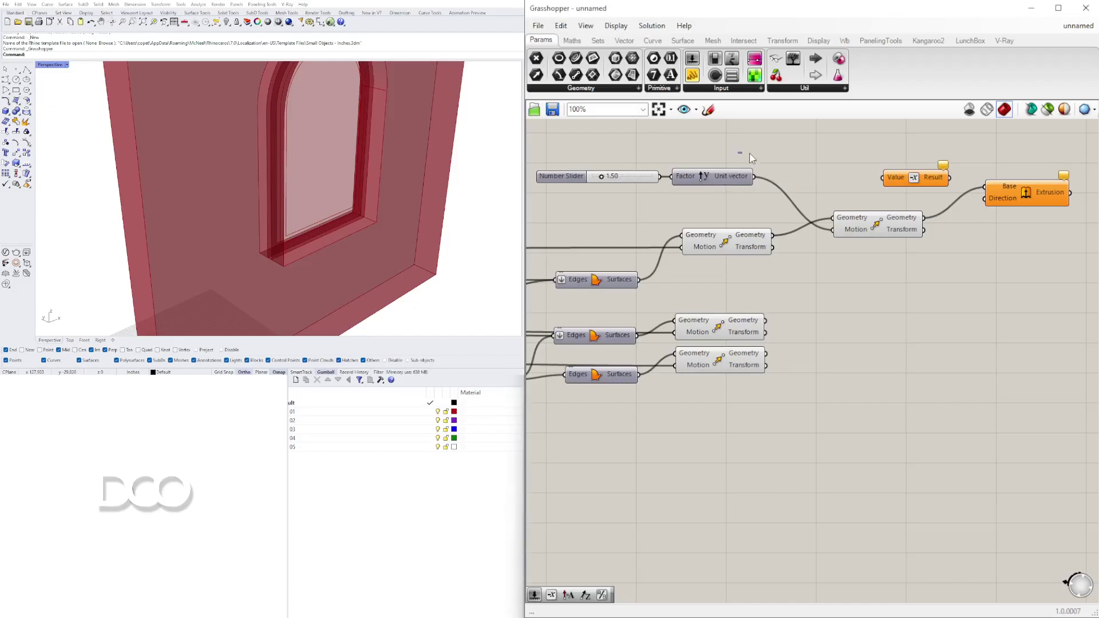
# Wire a Multiplication by 2 between the Unit Y vector and Negative, and feed the Negative result into the Extrude's Direction
pyautogui.doubleClick(787, 174)
pyautogui.write('multiplication')
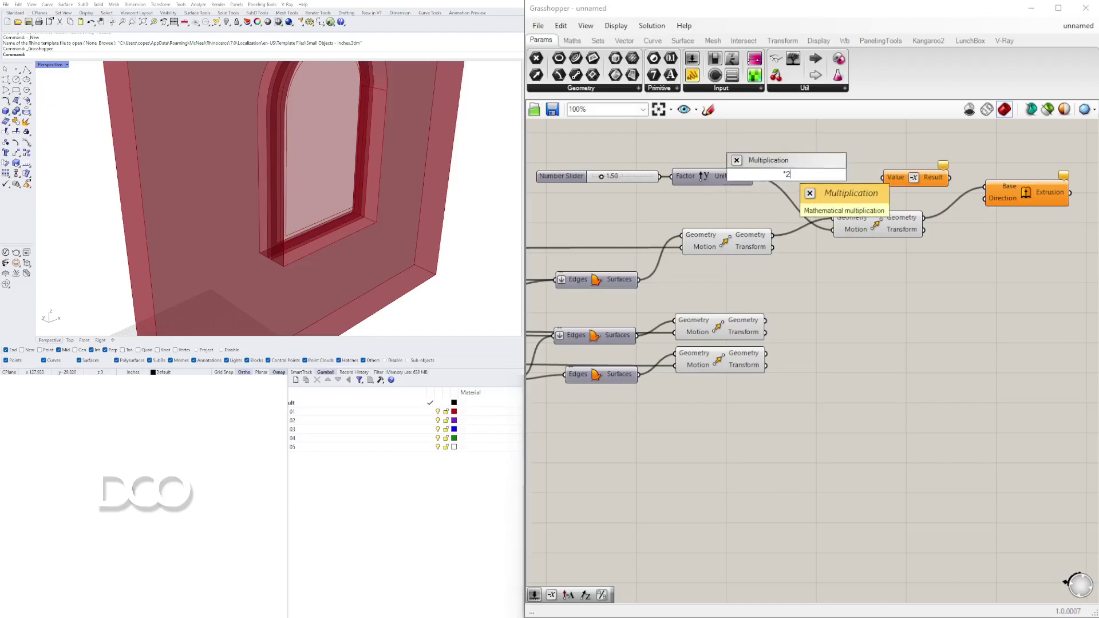
pyautogui.press('Return')
pyautogui.moveTo(779, 175); pyautogui.dragTo(930, 187)
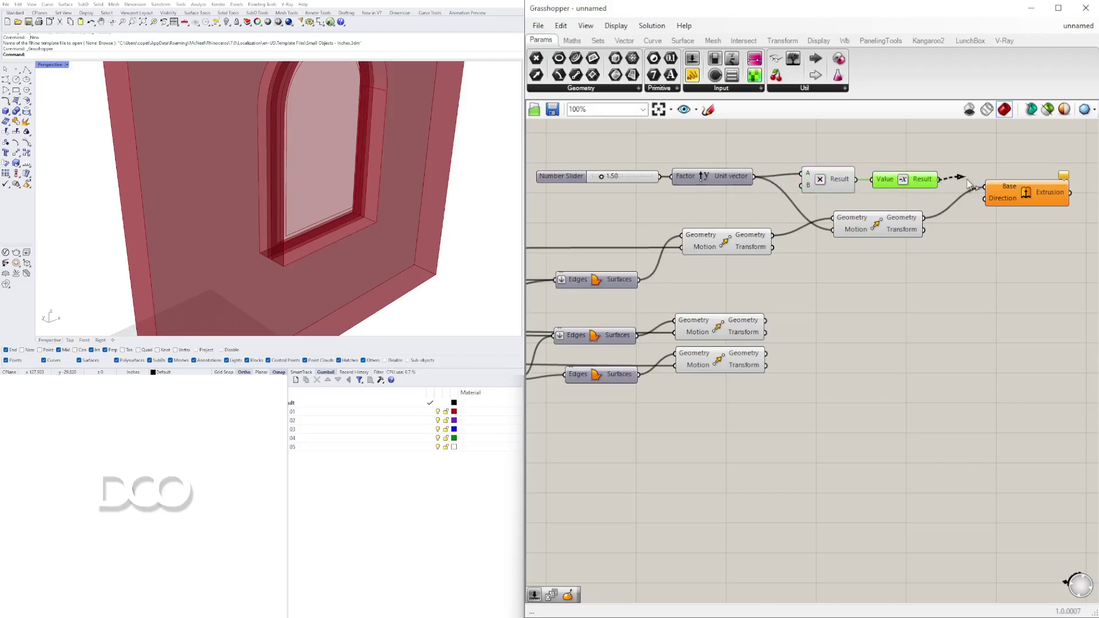
pyautogui.moveTo(989, 211); pyautogui.dragTo(988, 203)
pyautogui.click(1019, 197)
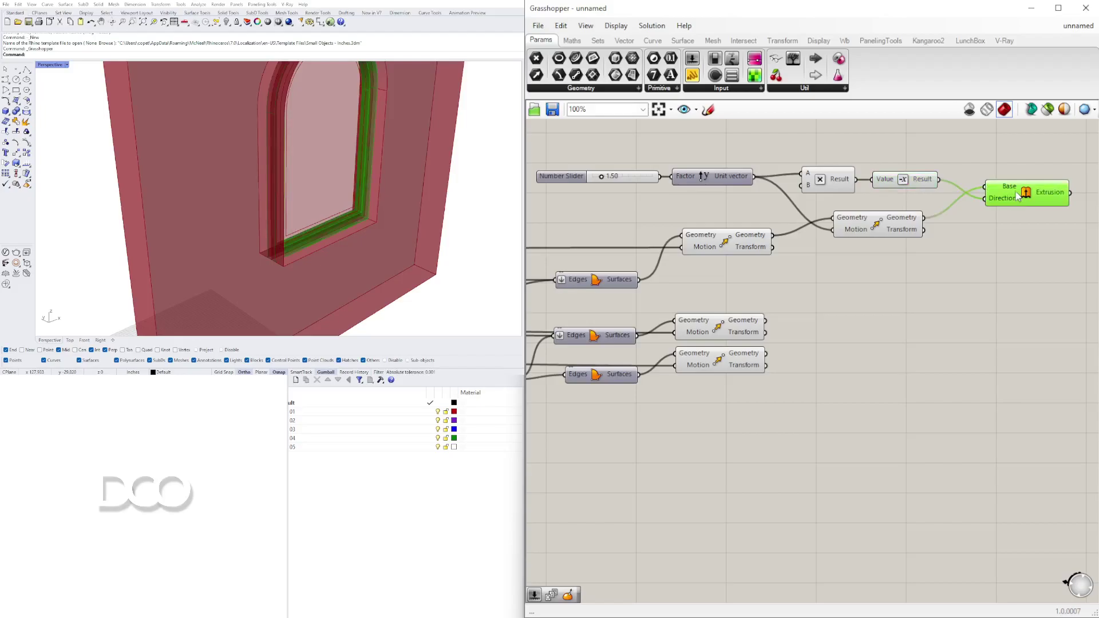
# Set the number slider driving the Unit Y factor to 2.74
pyautogui.scroll(8, 671, 184)
pyautogui.moveTo(657, 192); pyautogui.dragTo(698, 187)
pyautogui.scroll(-6, 698, 187)
pyautogui.moveTo(1005, 235); pyautogui.dragTo(649, 277, button='right')
pyautogui.click(821, 189)
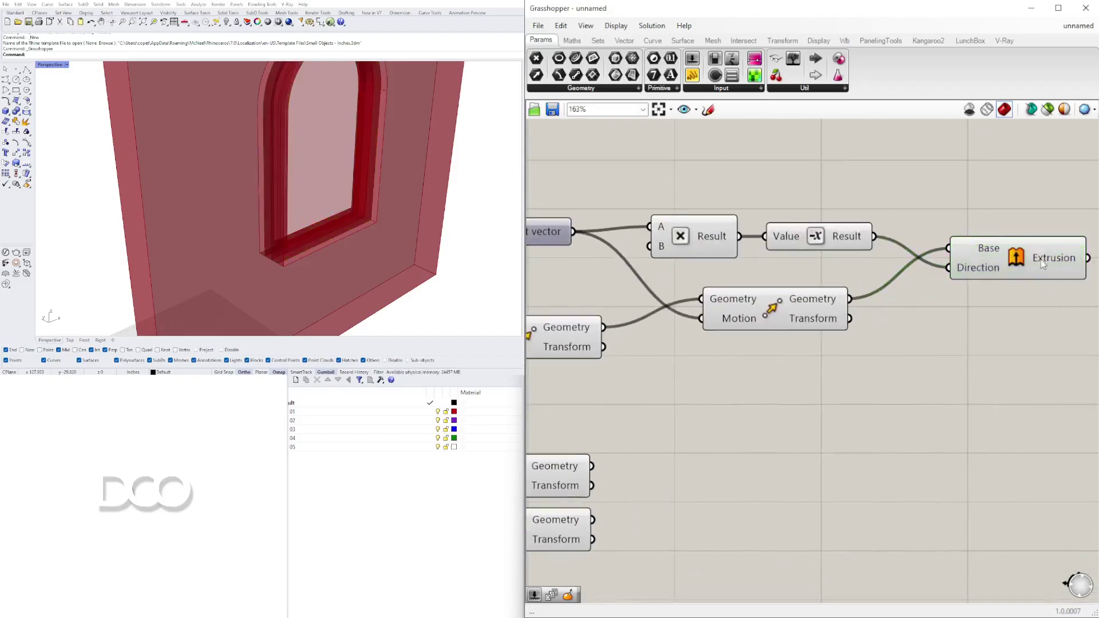
# Check the geometry of the two chained Move components and turn off the second Move's preview
pyautogui.scroll(-3, 1044, 261)
pyautogui.click(865, 320)
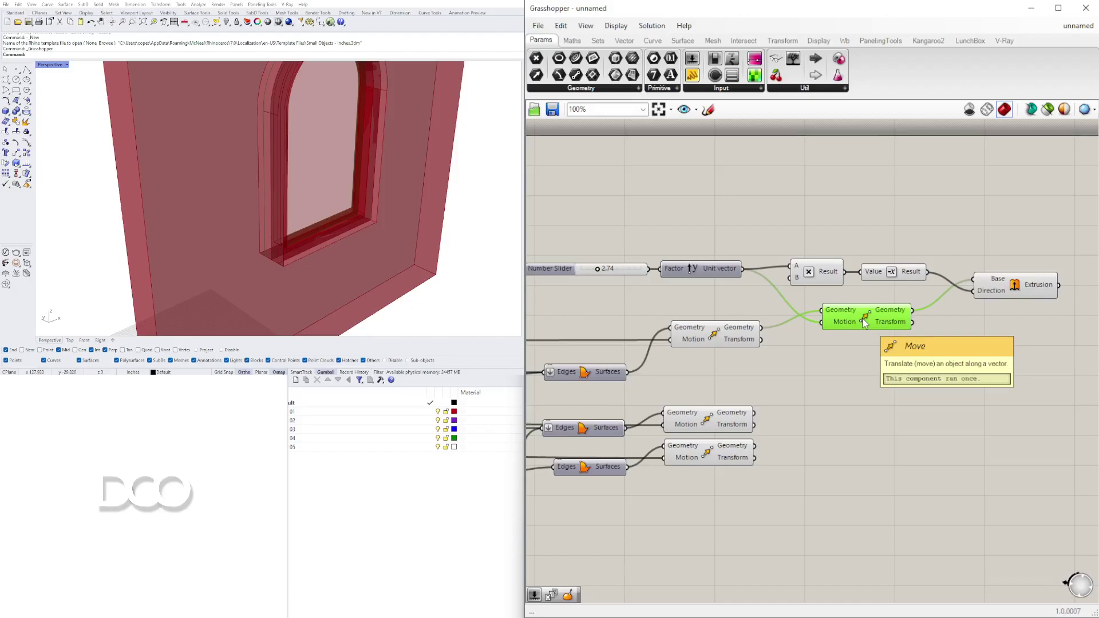
pyautogui.click(716, 338)
pyautogui.click(828, 372)
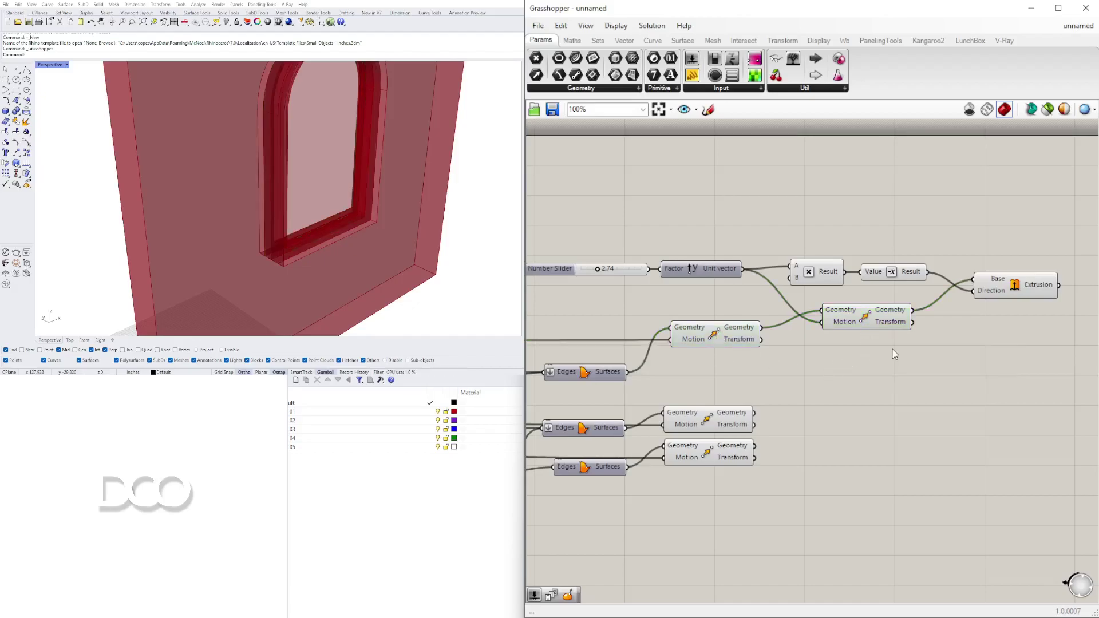
pyautogui.click(859, 316)
pyautogui.middleClick(850, 309)
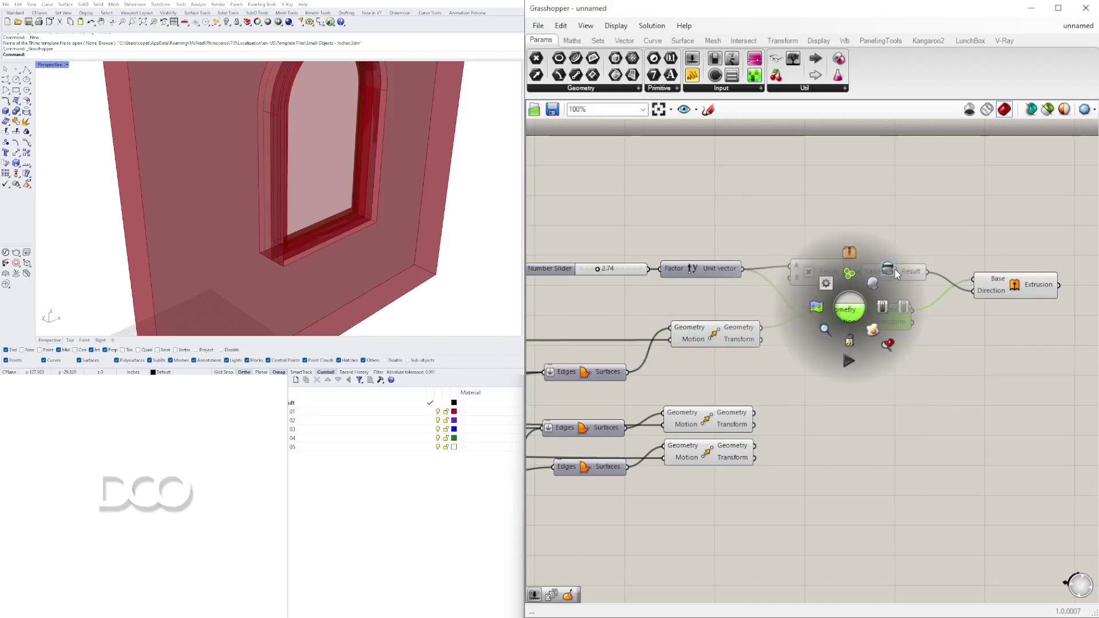
pyautogui.click(886, 226)
# Arrange the slider, Unit Y, Multiplication, Negative, second Move and Extrude components into a compact row
pyautogui.moveTo(699, 204); pyautogui.dragTo(621, 284)
pyautogui.moveTo(712, 274); pyautogui.dragTo(734, 287)
pyautogui.click(787, 245)
pyautogui.moveTo(1015, 282); pyautogui.dragTo(994, 276)
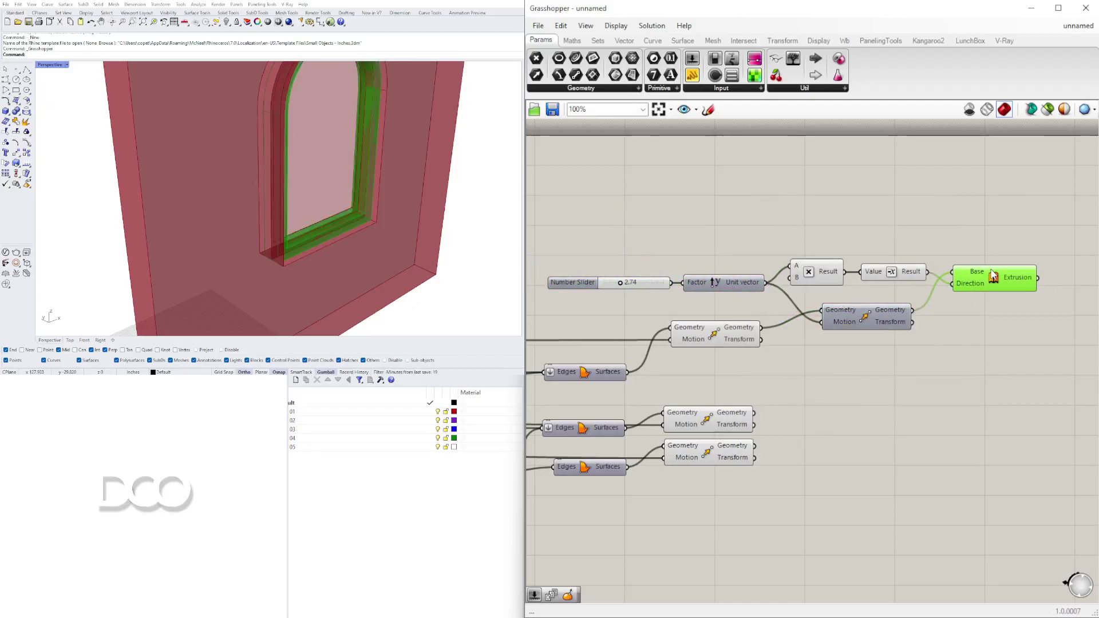
pyautogui.moveTo(873, 267); pyautogui.dragTo(865, 266)
pyautogui.moveTo(989, 277); pyautogui.dragTo(993, 286)
pyautogui.scroll(-2, 921, 330)
pyautogui.moveTo(873, 321); pyautogui.dragTo(882, 310)
pyautogui.click(911, 356)
pyautogui.moveTo(1016, 244); pyautogui.dragTo(1048, 304)
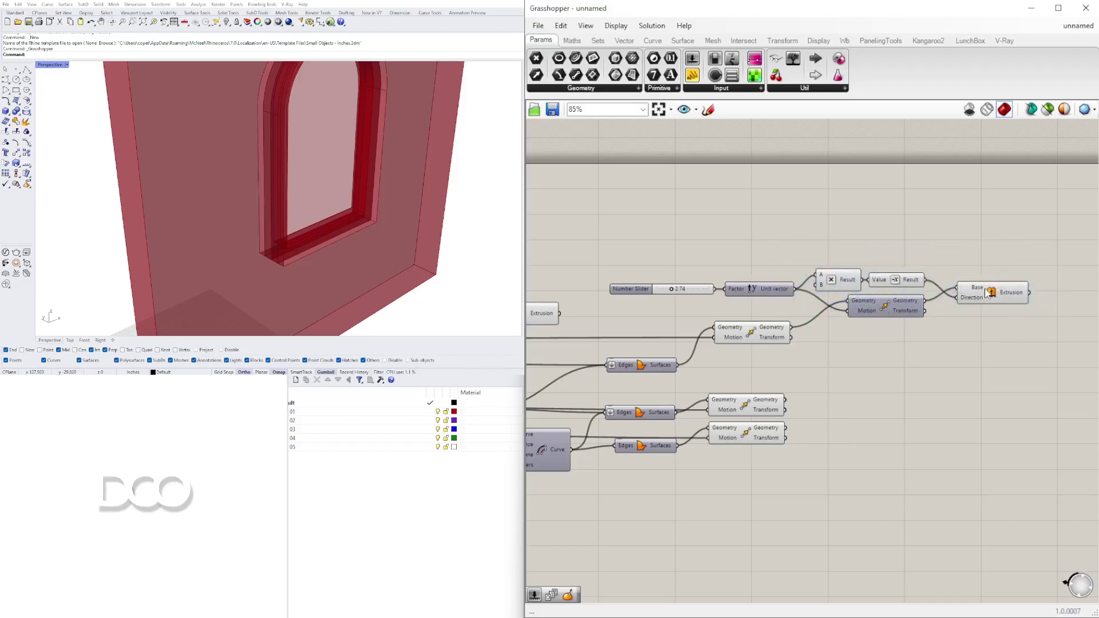
# Move the outer frame's whole slider-to-Extrude chain higher on the canvas
pyautogui.moveTo(1034, 293); pyautogui.dragTo(959, 273, button='right')
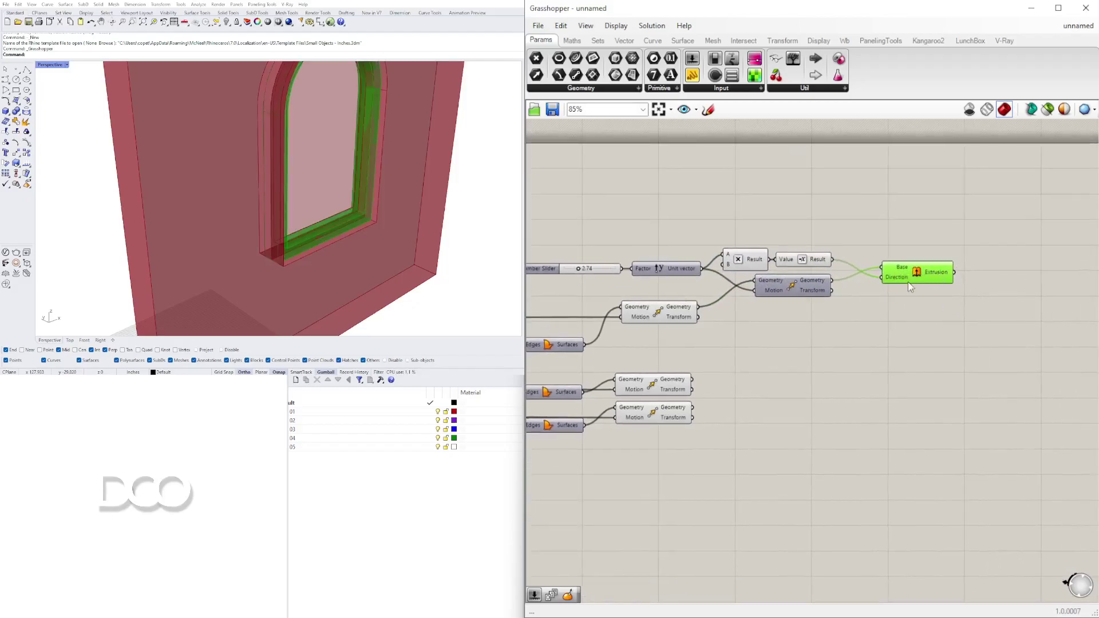
pyautogui.moveTo(862, 286); pyautogui.dragTo(939, 286, button='right')
pyautogui.click(1019, 290)
pyautogui.moveTo(1001, 283); pyautogui.dragTo(590, 204)
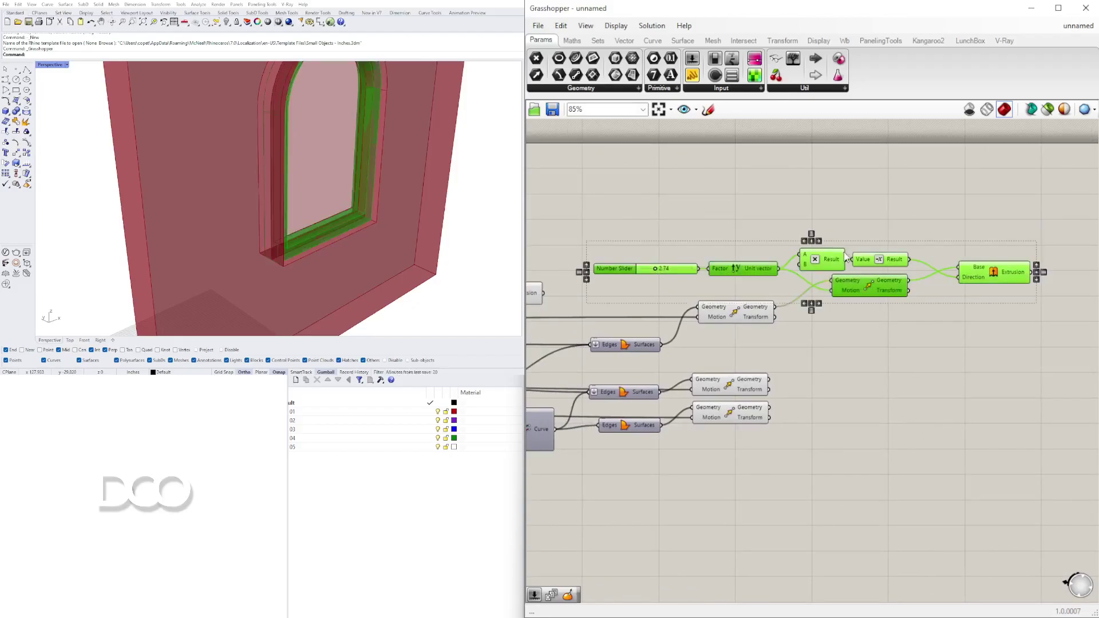
pyautogui.moveTo(849, 281); pyautogui.dragTo(1000, 227)
pyautogui.moveTo(999, 227); pyautogui.dragTo(862, 238, button='right')
# Duplicate the extrusion chain below the original and rename the original's number slider to FRAME1
pyautogui.moveTo(892, 238); pyautogui.dragTo(954, 311)
pyautogui.scroll(-3, 944, 229)
pyautogui.scroll(5, 819, 205)
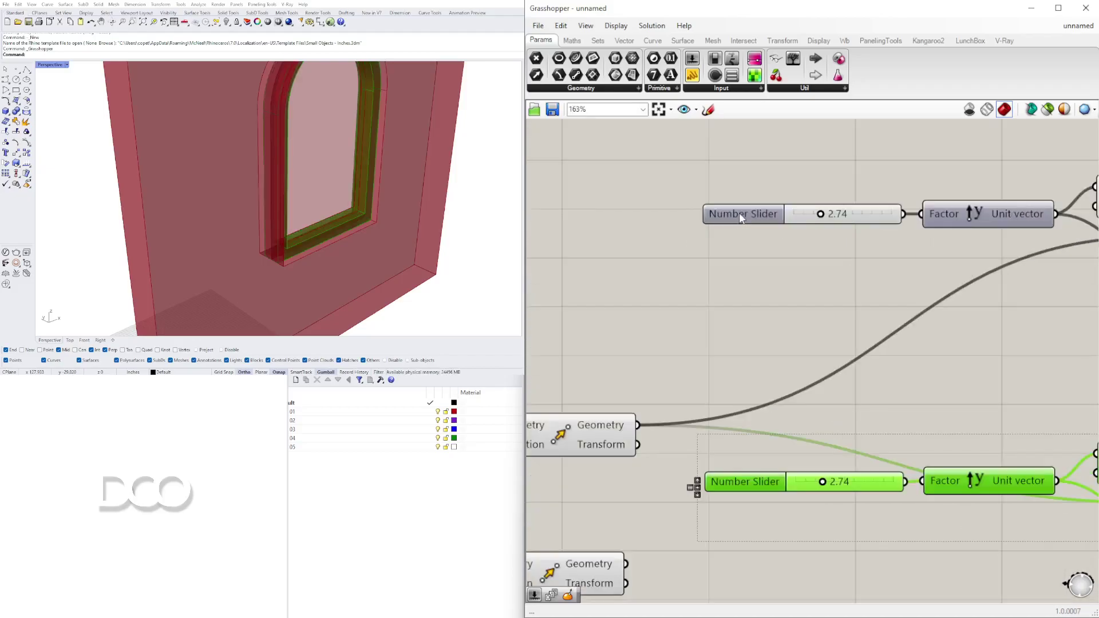
pyautogui.rightClick(740, 212)
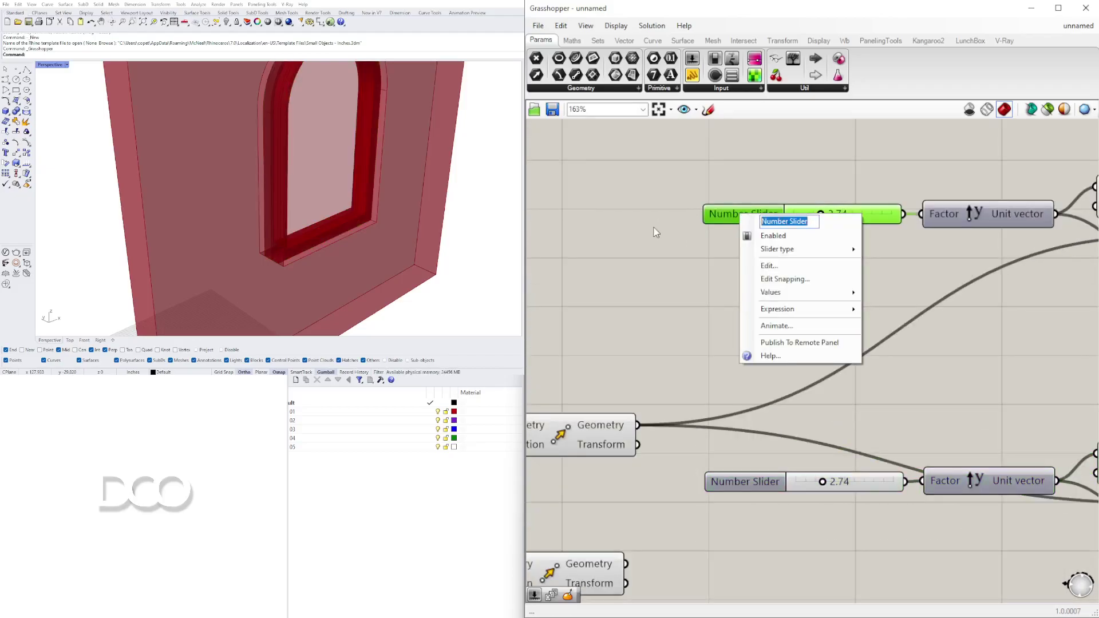
pyautogui.write('FRAME1')
pyautogui.press('Return')
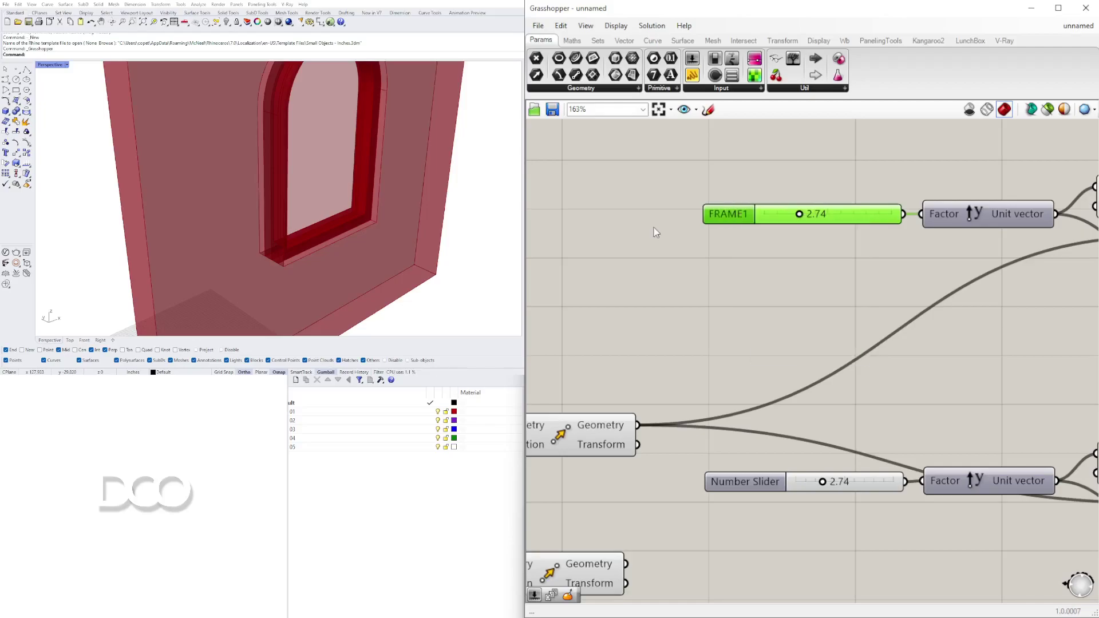
# Connect the inner frame Move's Geometry output to the copied Extrude's Base and inspect the extrusion in the model
pyautogui.scroll(-3, 797, 285)
pyautogui.click(659, 416)
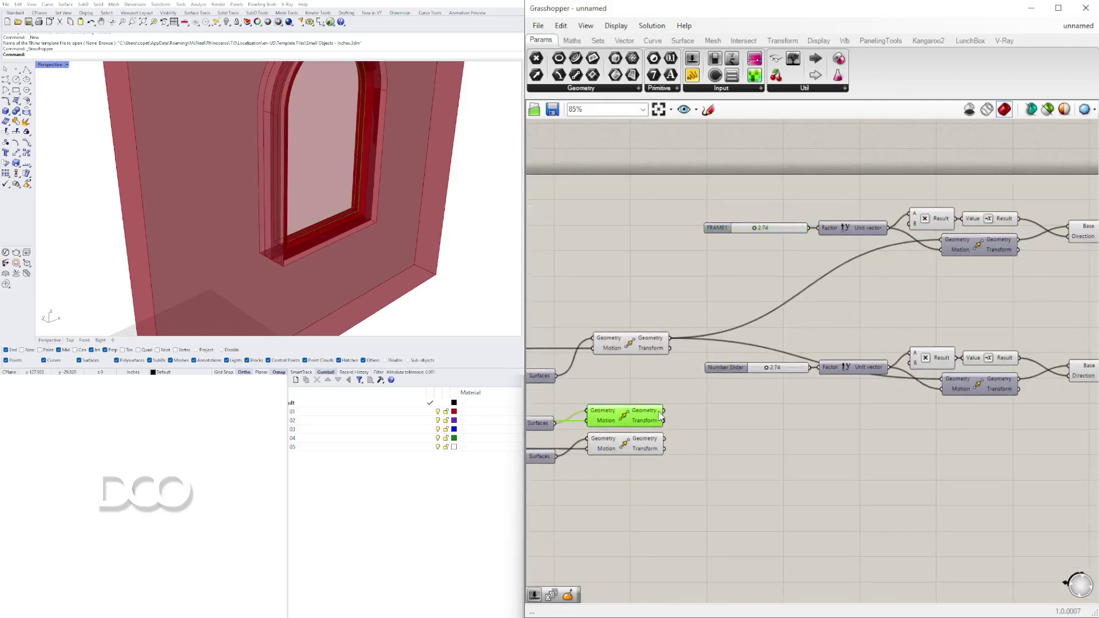
pyautogui.moveTo(667, 413); pyautogui.dragTo(939, 377)
pyautogui.scroll(5, 802, 417)
pyautogui.click(992, 383)
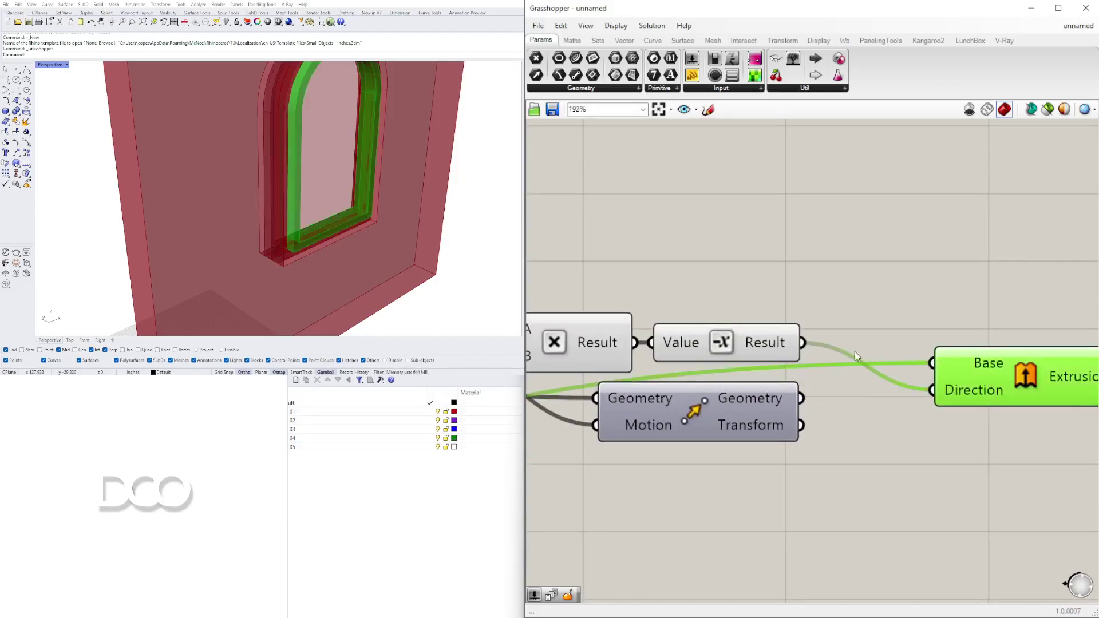
pyautogui.scroll(-5, 848, 352)
pyautogui.moveTo(305, 242); pyautogui.dragTo(225, 236, button='right')
pyautogui.moveTo(297, 246); pyautogui.dragTo(160, 229, button='right')
pyautogui.moveTo(726, 364); pyautogui.dragTo(821, 355, button='right')
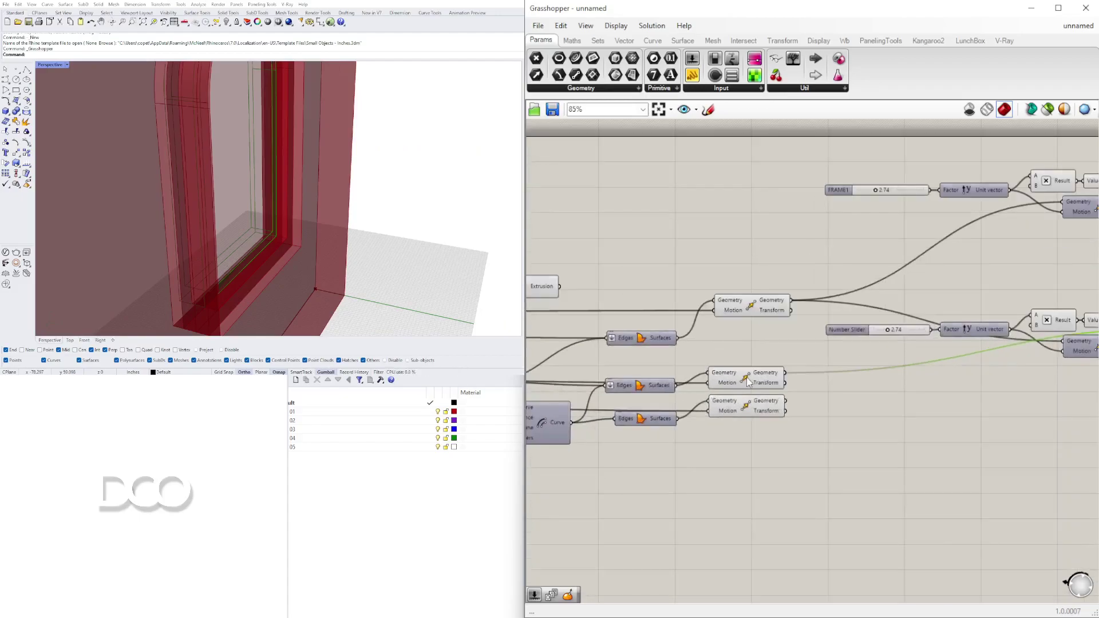
# Connect the inner frame Move's Geometry output to the copied Move's Geometry input
pyautogui.click(748, 382)
pyautogui.scroll(-3, 767, 382)
pyautogui.moveTo(901, 410); pyautogui.dragTo(742, 418, button='right')
pyautogui.scroll(4, 651, 407)
pyautogui.moveTo(651, 407); pyautogui.dragTo(713, 402, button='right')
pyautogui.moveTo(932, 386); pyautogui.dragTo(805, 386, button='right')
pyautogui.moveTo(603, 371); pyautogui.dragTo(768, 370, button='right')
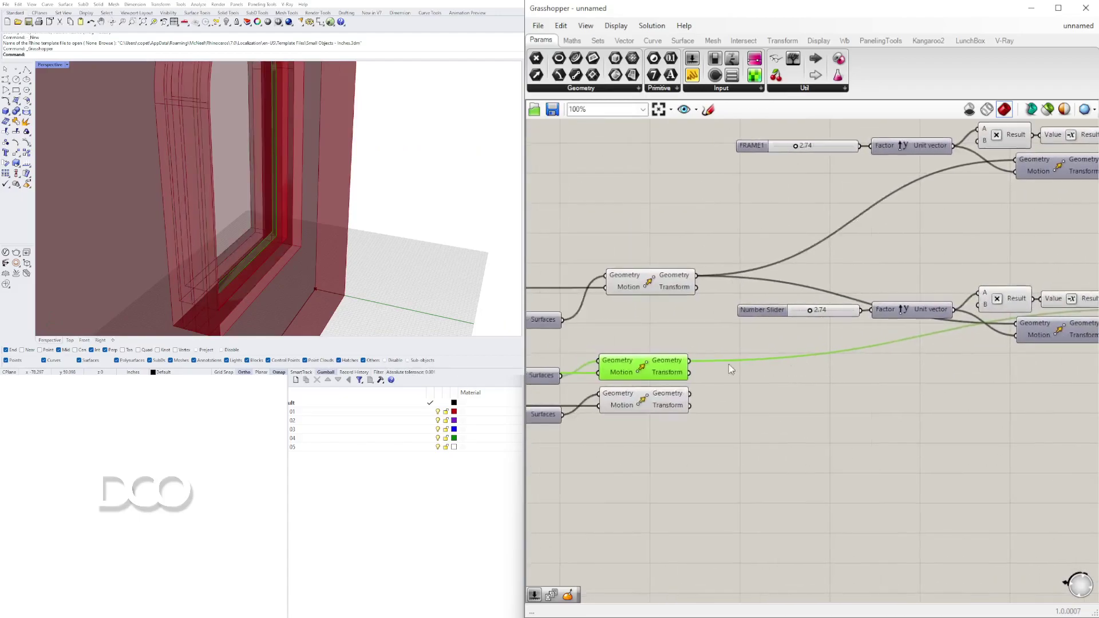
pyautogui.moveTo(694, 369); pyautogui.dragTo(1015, 332)
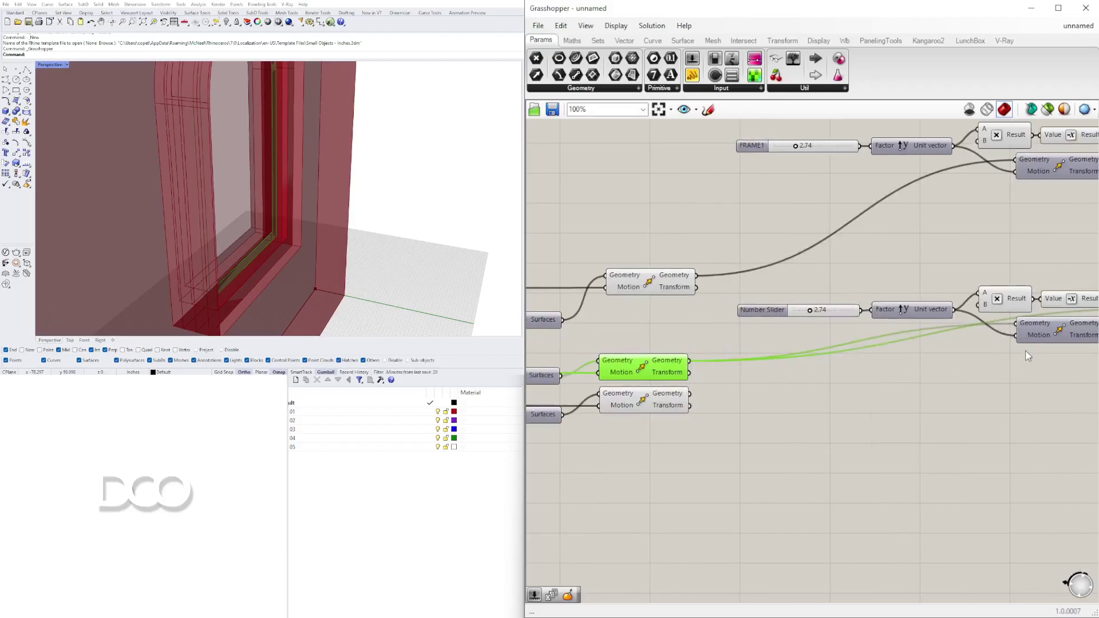
pyautogui.moveTo(1019, 333); pyautogui.dragTo(676, 343, button='right')
pyautogui.moveTo(707, 339); pyautogui.dragTo(699, 353)
# Undo the inner frame rewiring, the slider rename and the duplicated extrusion chain
pyautogui.hotkey('ctrl', 'z')
pyautogui.hotkey('ctrl', 'z')
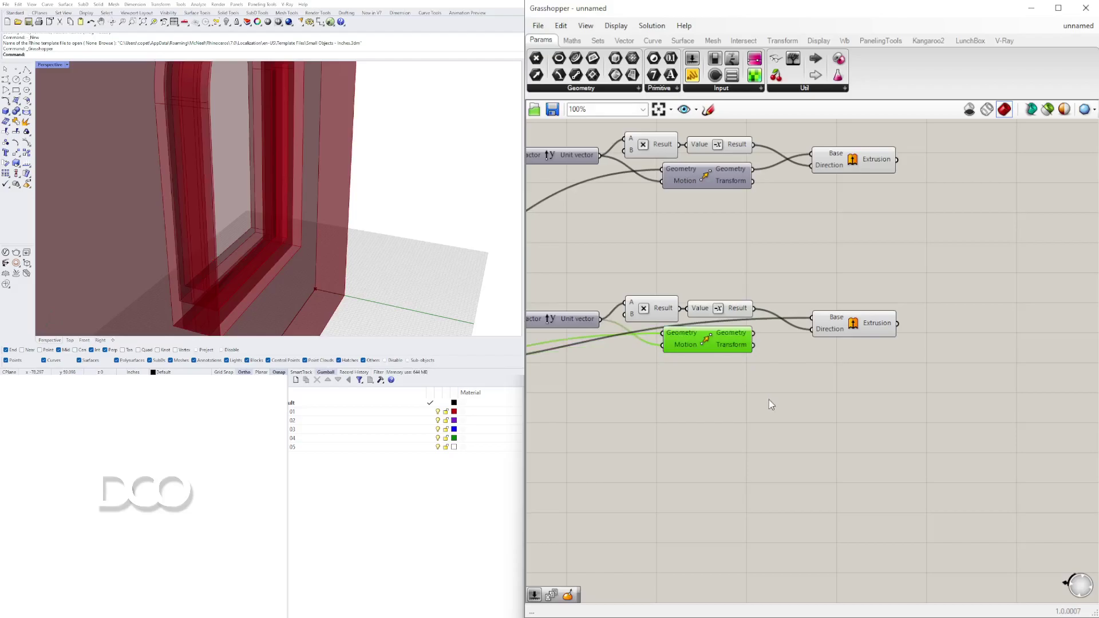
pyautogui.moveTo(689, 408); pyautogui.dragTo(833, 406, button='right')
pyautogui.scroll(-1, 832, 405)
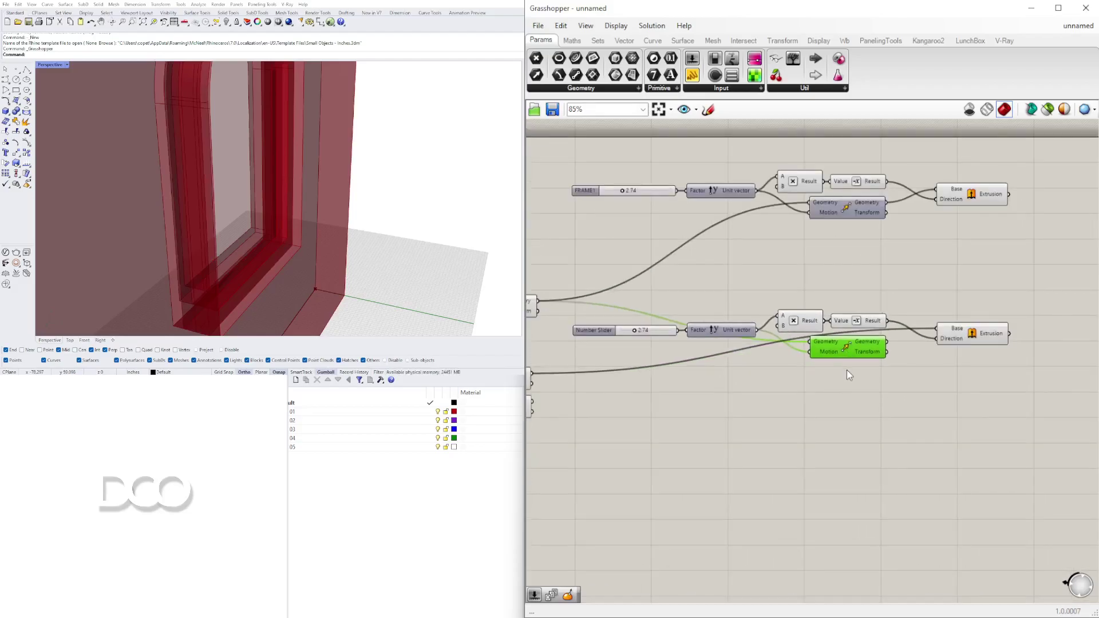
pyautogui.moveTo(867, 280); pyautogui.dragTo(850, 358, button='right')
pyautogui.moveTo(972, 425); pyautogui.dragTo(896, 435, button='right')
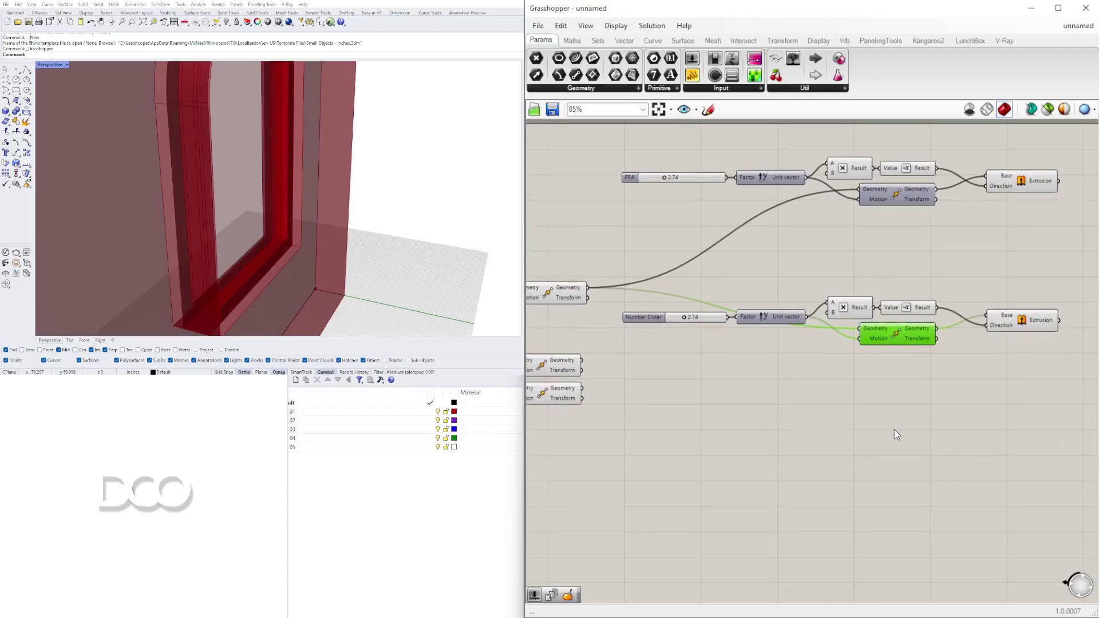
pyautogui.hotkey('ctrl', 'z')
pyautogui.hotkey('ctrl', 'z')
# Check the outer frame's extrusion, then copy its whole slider-to-Extrude chain and place the copy below the original
pyautogui.scroll(-3, 895, 401)
pyautogui.scroll(2, 716, 306)
pyautogui.moveTo(712, 309); pyautogui.dragTo(635, 289, button='right')
pyautogui.click(594, 322)
pyautogui.click(885, 235)
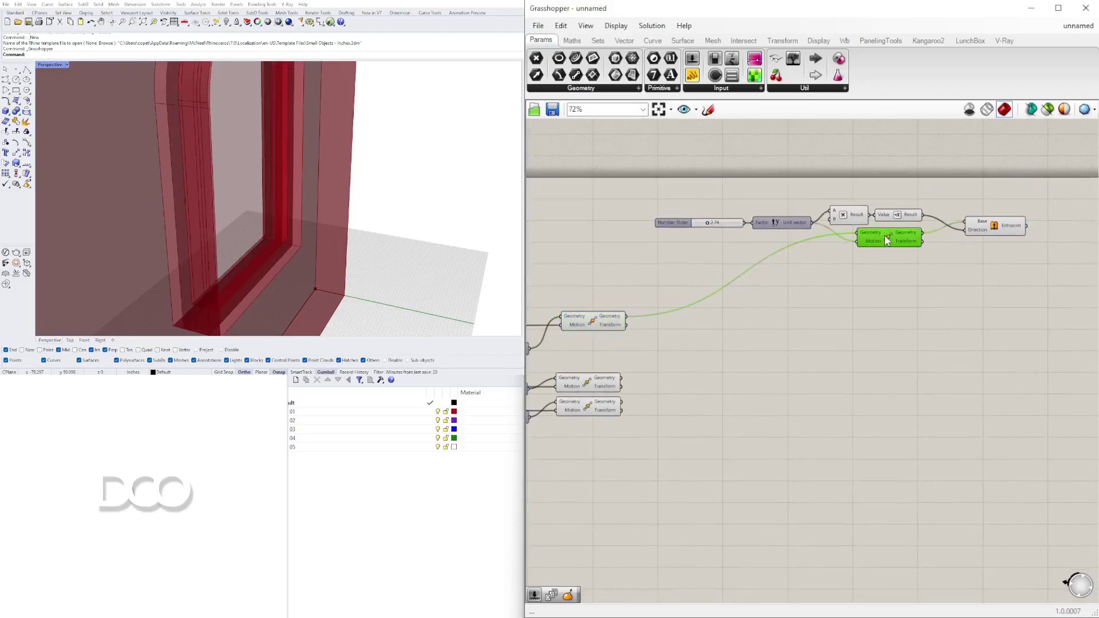
pyautogui.click(989, 228)
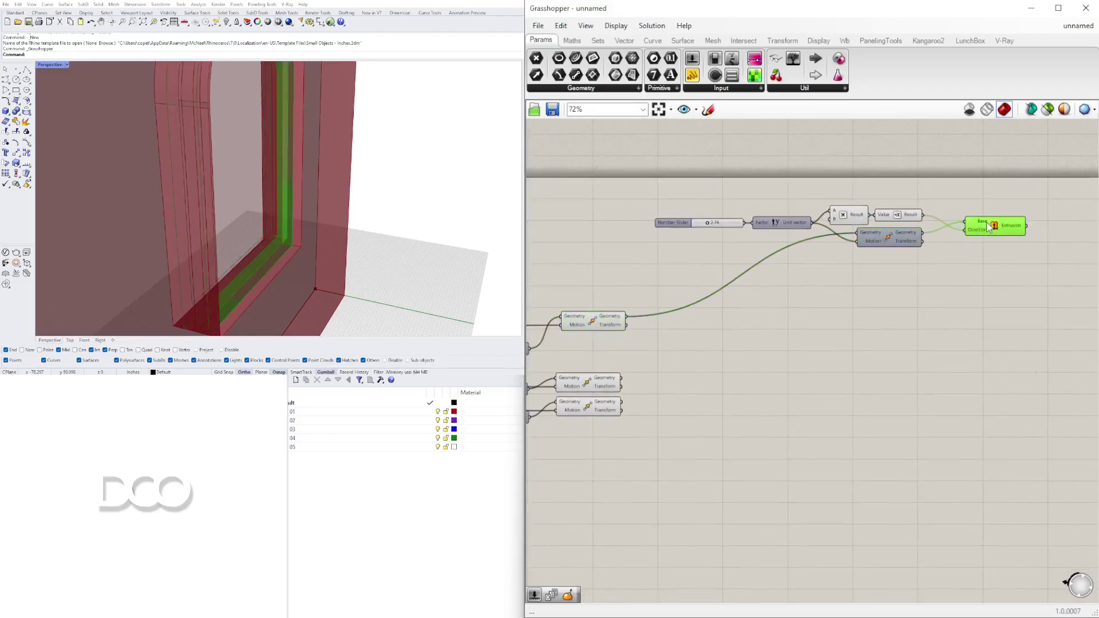
pyautogui.moveTo(1082, 258); pyautogui.dragTo(675, 170)
pyautogui.hotkey('ctrl', 'c')
pyautogui.hotkey('ctrl', 'v')
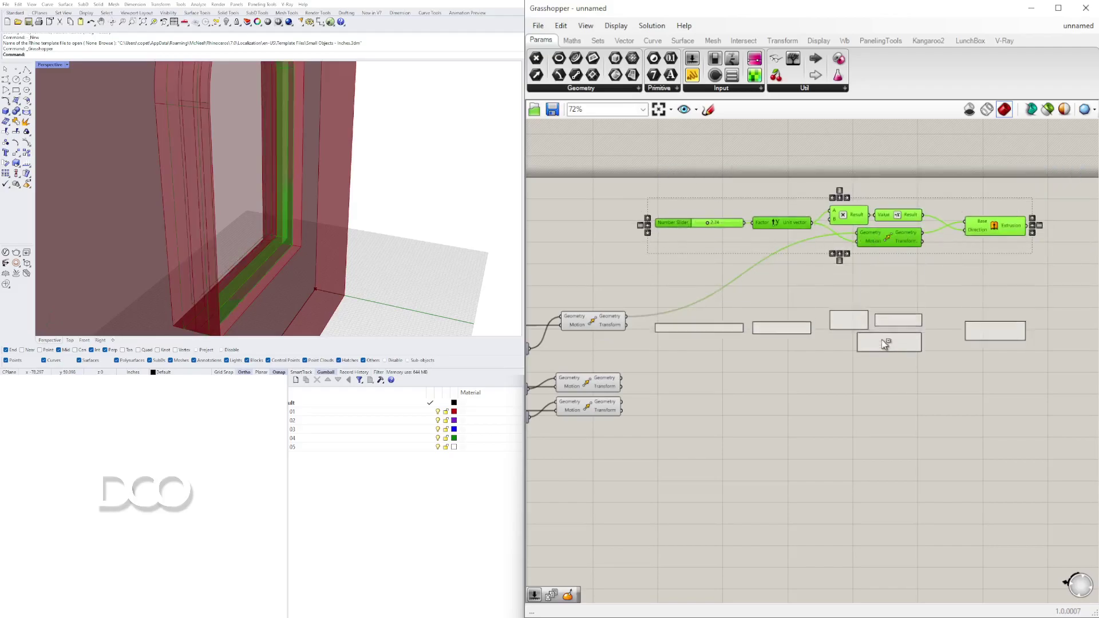
# Connect the inner frame Move's Geometry output to the copied Move's Geometry input and inspect the resulting extrusion
pyautogui.click(600, 390)
pyautogui.moveTo(615, 386); pyautogui.dragTo(859, 357)
pyautogui.click(1000, 353)
pyautogui.moveTo(258, 229); pyautogui.dragTo(197, 260, button='right')
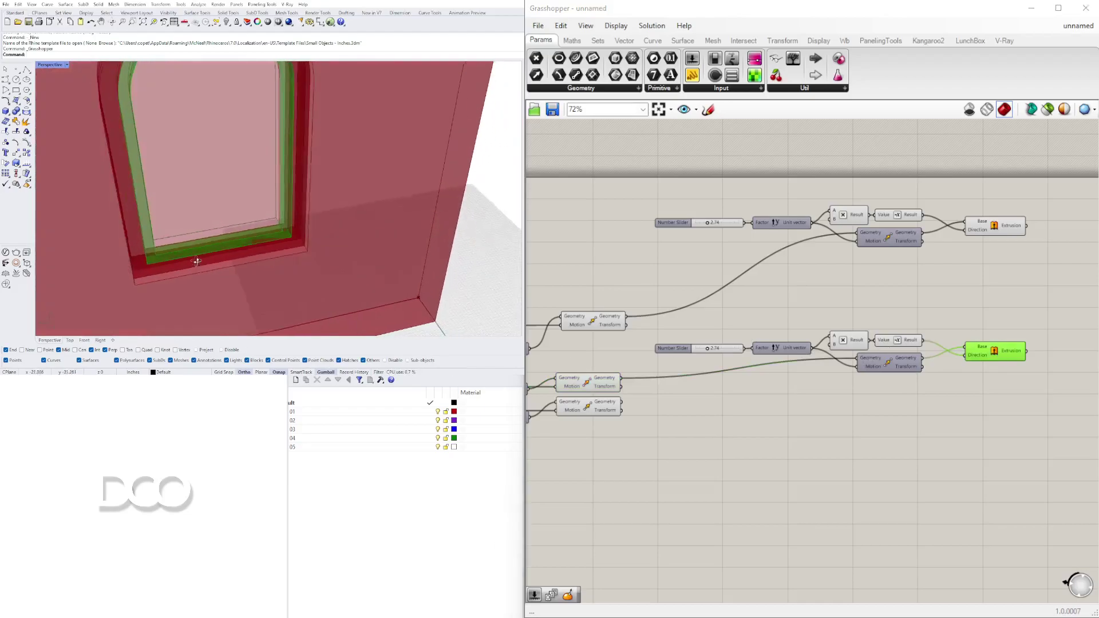
# Set the copied chain's number slider to 1.17
pyautogui.scroll(9, 725, 348)
pyautogui.moveTo(658, 356); pyautogui.dragTo(669, 355)
pyautogui.scroll(-5, 802, 343)
# Rename the outer frame's extrusion number slider to FRAME1
pyautogui.scroll(2, 745, 221)
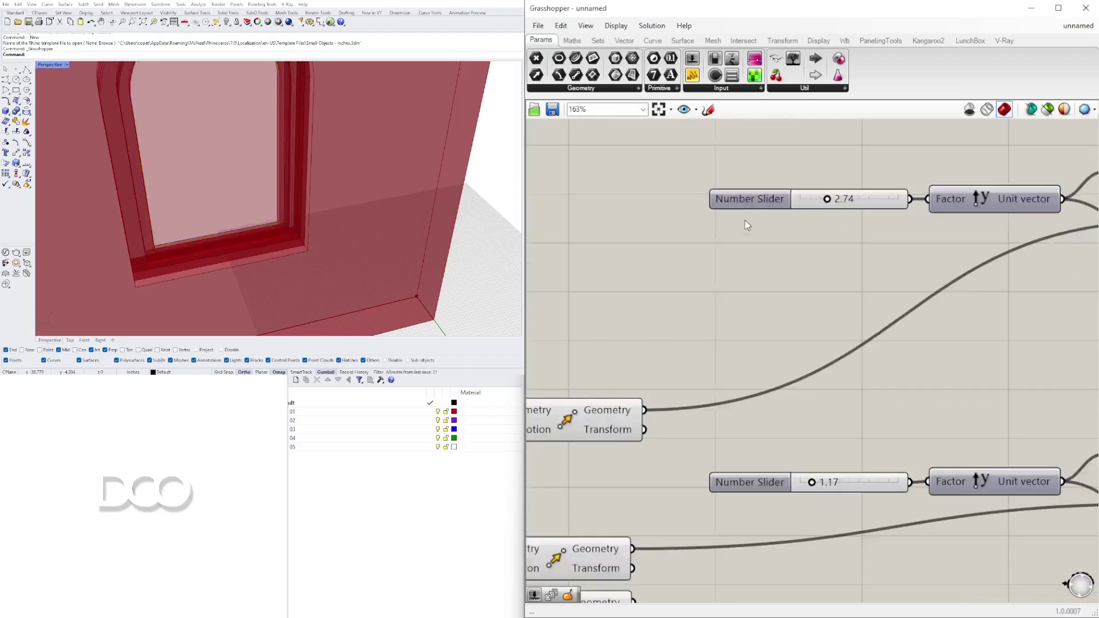
pyautogui.rightClick(793, 205)
pyautogui.moveTo(825, 213); pyautogui.dragTo(718, 200)
pyautogui.write('FRAME1')
pyautogui.press('Return')
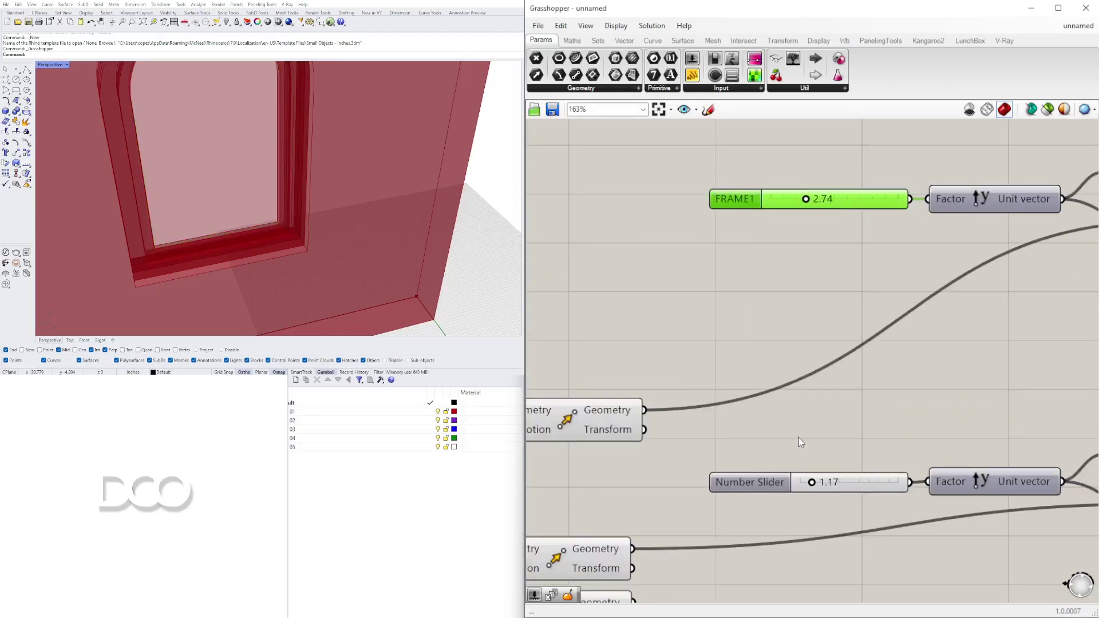
# Rename the second frame's number slider as FRAME2
pyautogui.rightClick(762, 489)
pyautogui.write('FRAME2')
pyautogui.press('Return')
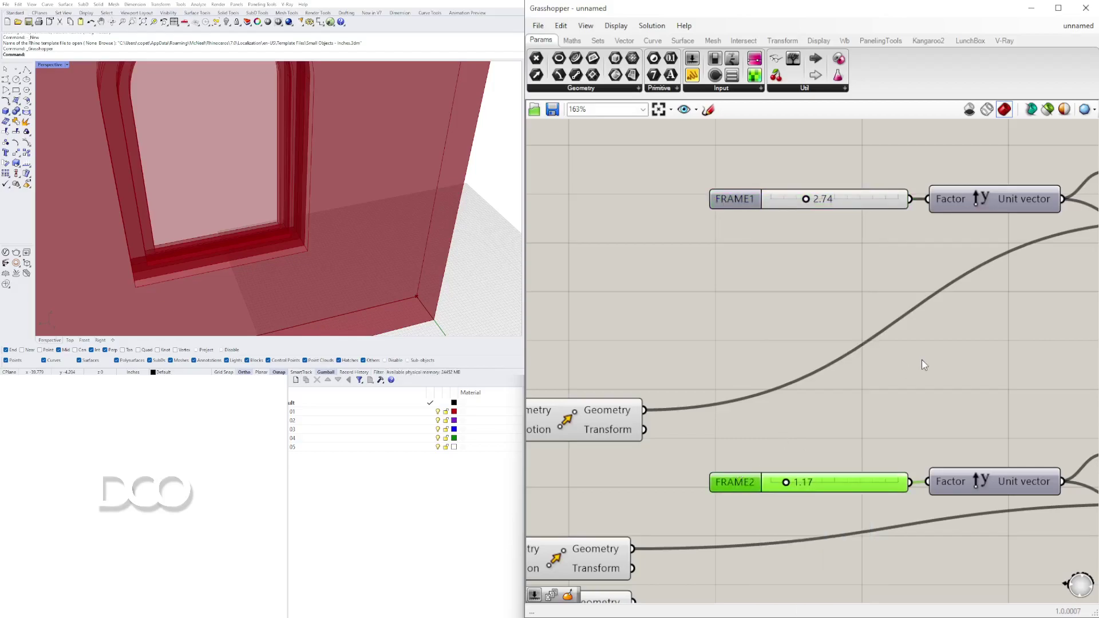
# Duplicate the FRAME2 slider-to-Extrusion chain beneath the original and feed the third Move component's geometry into the copied Move
pyautogui.scroll(-5, 922, 363)
pyautogui.moveTo(1091, 393); pyautogui.dragTo(1041, 377)
pyautogui.moveTo(971, 357); pyautogui.dragTo(734, 298)
pyautogui.keyDown('alt'); pyautogui.moveTo(900, 341); pyautogui.dragTo(900, 443); pyautogui.keyUp('alt')
pyautogui.click(882, 390)
pyautogui.moveTo(653, 382); pyautogui.dragTo(886, 440)
pyautogui.moveTo(907, 389); pyautogui.dragTo(838, 388, button='right')
pyautogui.click(943, 434)
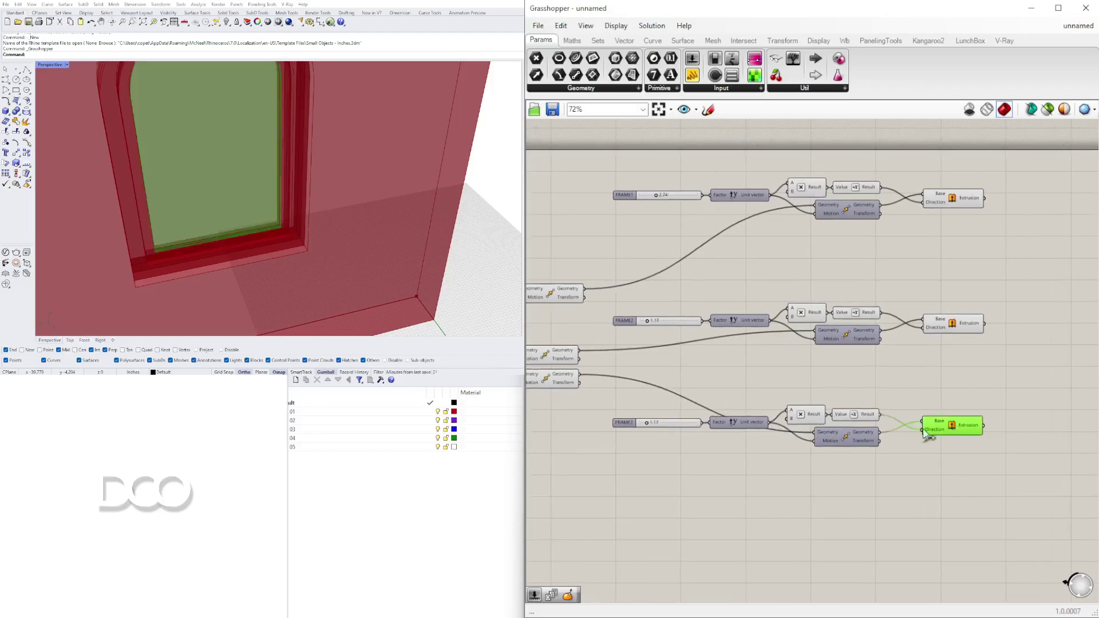
# Rename the duplicated chain's slider as GLASS and set its value to 0.5
pyautogui.scroll(5, 646, 425)
pyautogui.rightClick(593, 424)
pyautogui.write('GLASS')
pyautogui.press('Return')
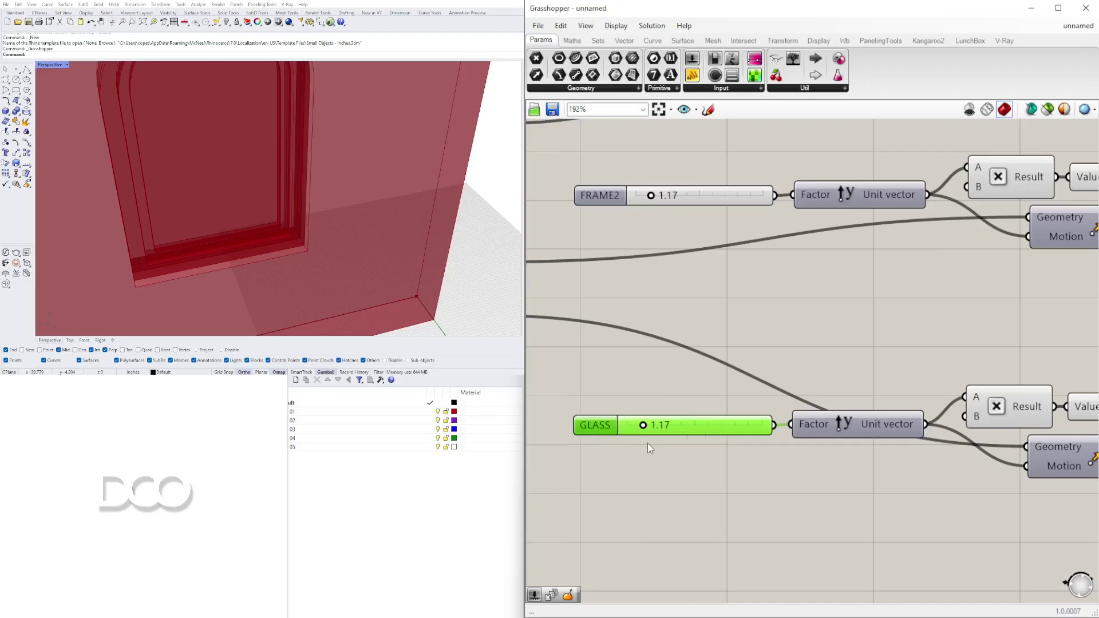
pyautogui.scroll(2, 648, 443)
pyautogui.doubleClick(658, 416)
pyautogui.write('0.5')
pyautogui.press('Return')
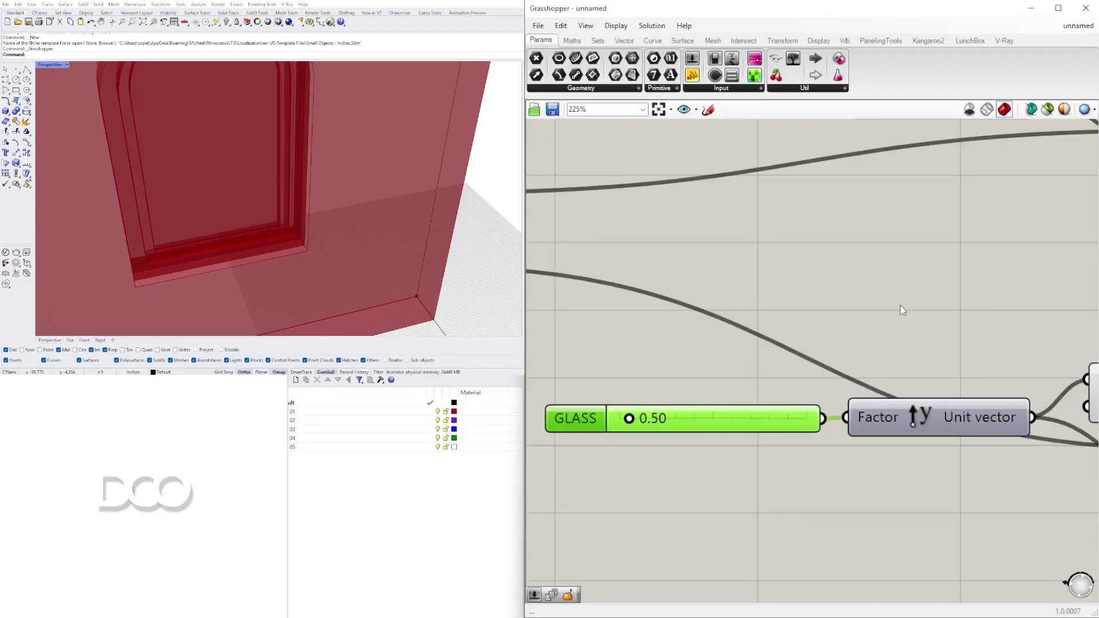
# Examine the glass and both frame extrusions in the Rhino viewport, selecting each Extrusion component in turn
pyautogui.scroll(-6, 900, 312)
pyautogui.click(885, 356)
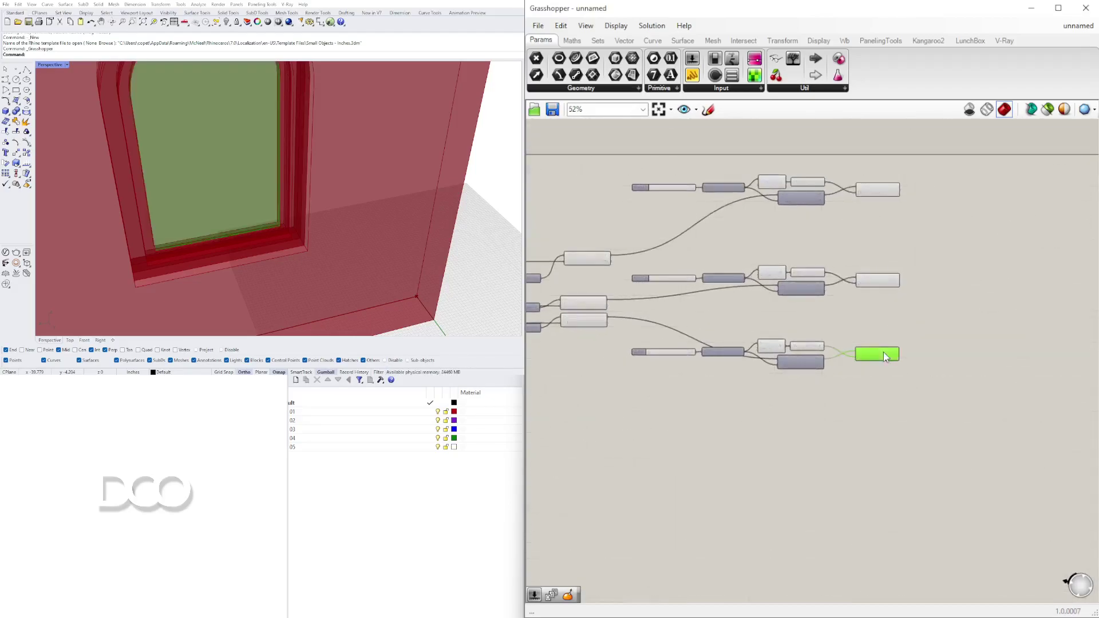
pyautogui.click(884, 281)
pyautogui.click(890, 193)
pyautogui.moveTo(229, 182); pyautogui.dragTo(274, 189, button='right')
pyautogui.scroll(-4, 273, 189)
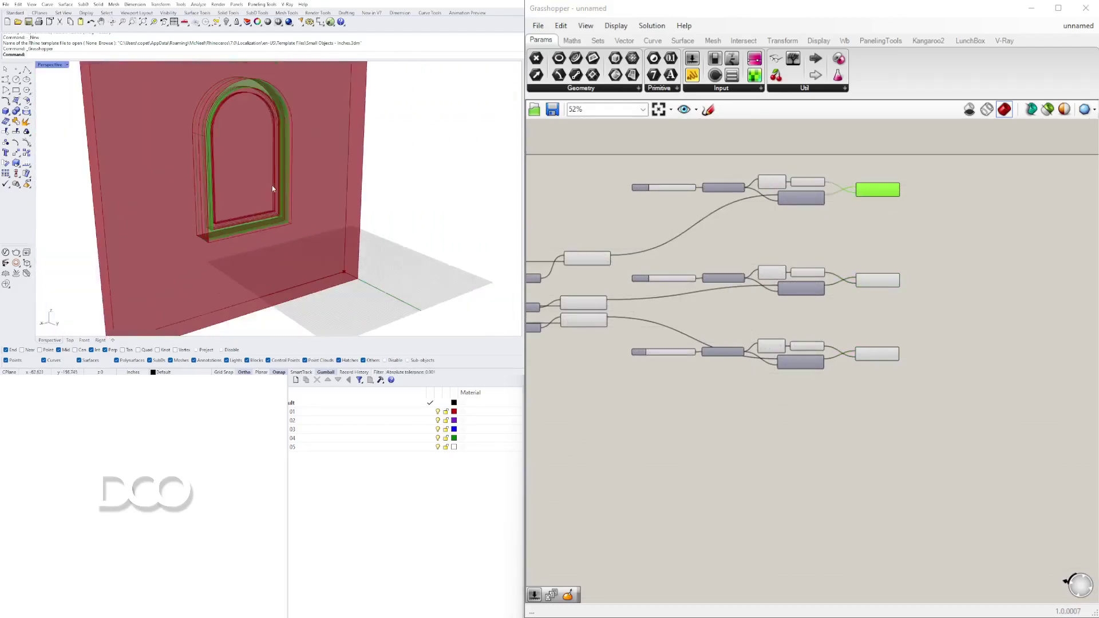
pyautogui.click(883, 283)
pyautogui.click(883, 352)
pyautogui.click(842, 342)
pyautogui.moveTo(297, 184); pyautogui.dragTo(261, 195, button='right')
pyautogui.scroll(-6, 290, 183)
pyautogui.scroll(9, 265, 236)
# Nudge the wall's Extrusion component slightly upward, clear of the neighbouring Boundary Surfaces component
pyautogui.moveTo(265, 238); pyautogui.dragTo(510, 262, button='right')
pyautogui.scroll(5, 795, 267)
pyautogui.moveTo(796, 268); pyautogui.dragTo(1024, 274, button='right')
pyautogui.moveTo(667, 282); pyautogui.dragTo(873, 273, button='right')
pyautogui.scroll(-2, 873, 273)
pyautogui.moveTo(665, 283); pyautogui.dragTo(909, 293, button='right')
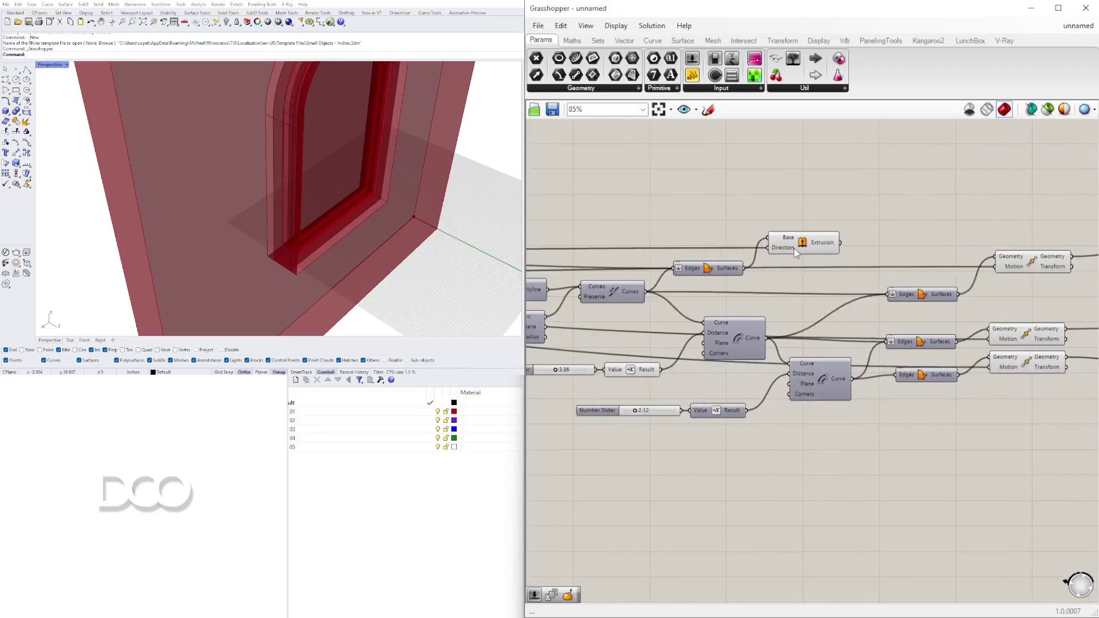
pyautogui.moveTo(798, 248); pyautogui.dragTo(804, 237)
# Set the FRAME2 slider to 1.14
pyautogui.scroll(-4, 825, 235)
pyautogui.scroll(5, 931, 280)
pyautogui.scroll(-1, 1031, 328)
pyautogui.moveTo(1031, 327); pyautogui.dragTo(942, 329, button='right')
pyautogui.scroll(2, 987, 275)
pyautogui.moveTo(987, 275); pyautogui.dragTo(797, 288, button='right')
pyautogui.scroll(3, 799, 292)
pyautogui.scroll(-4, 834, 282)
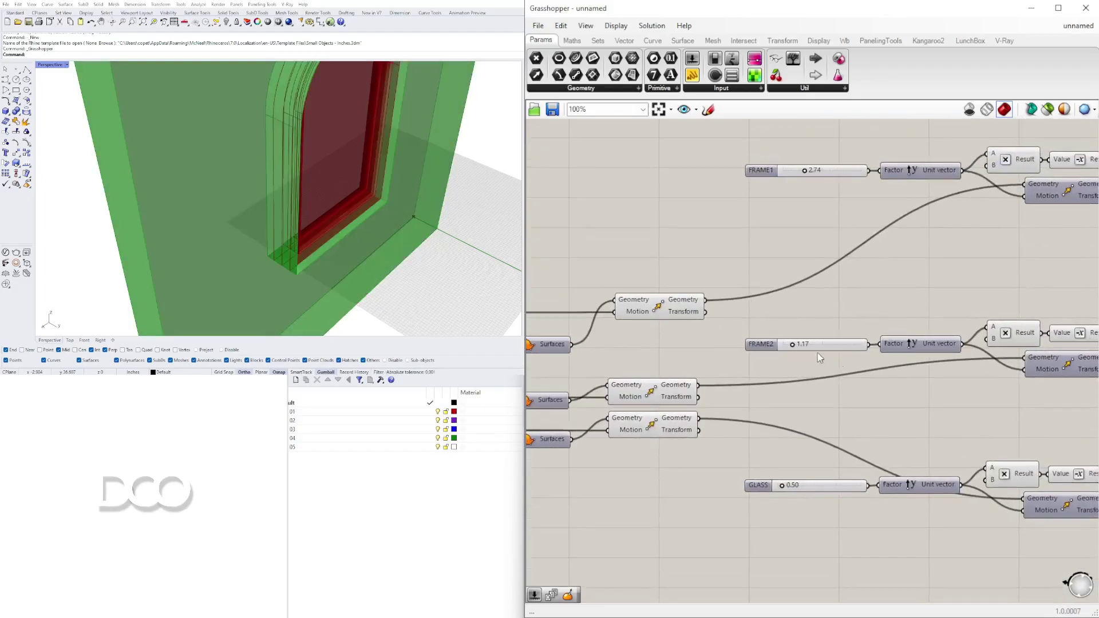
pyautogui.scroll(4, 820, 352)
pyautogui.moveTo(774, 342)
pyautogui.mouseDown()
pyautogui.moveTo(759, 342)
pyautogui.moveTo(774, 342)
pyautogui.mouseUp()
pyautogui.scroll(-4, 783, 350)
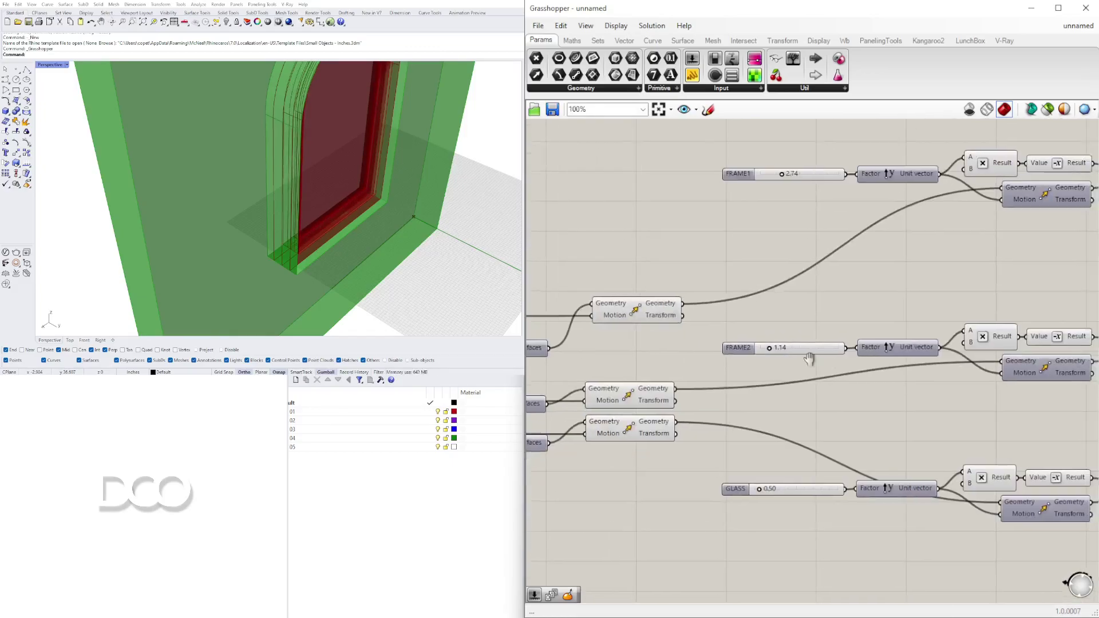
# Move the FRAME2 slider away from its Unit Y component and add a Division component with a divisor of 2
pyautogui.moveTo(804, 353); pyautogui.dragTo(748, 354)
pyautogui.click(942, 334)
pyautogui.moveTo(824, 347); pyautogui.dragTo(763, 354, button='right')
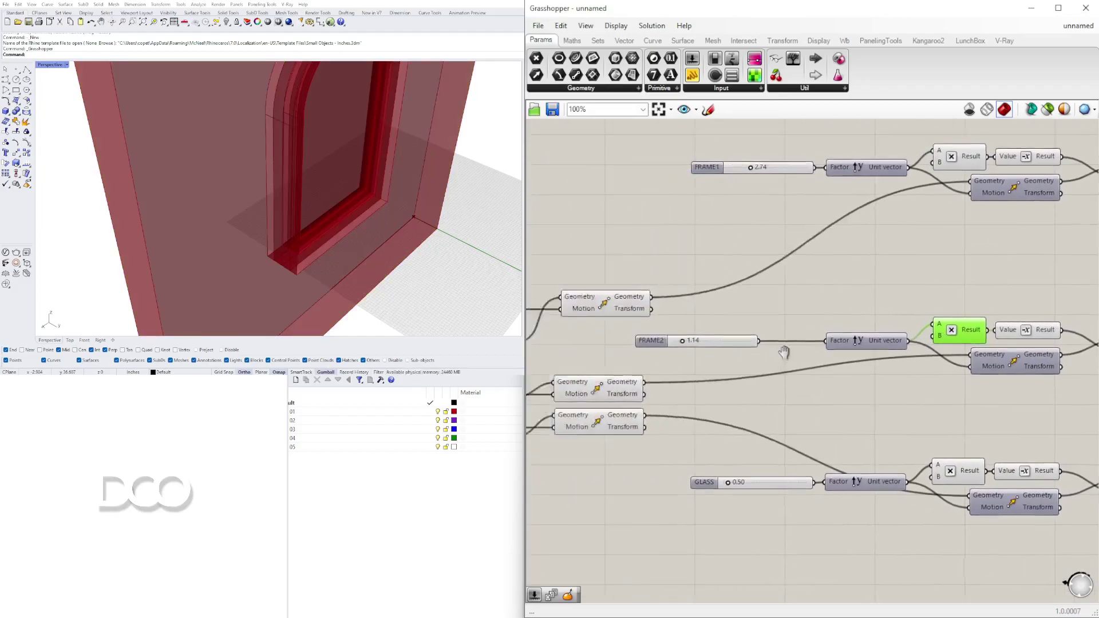
pyautogui.scroll(3, 744, 349)
pyautogui.click(727, 343)
pyautogui.doubleClick(824, 312)
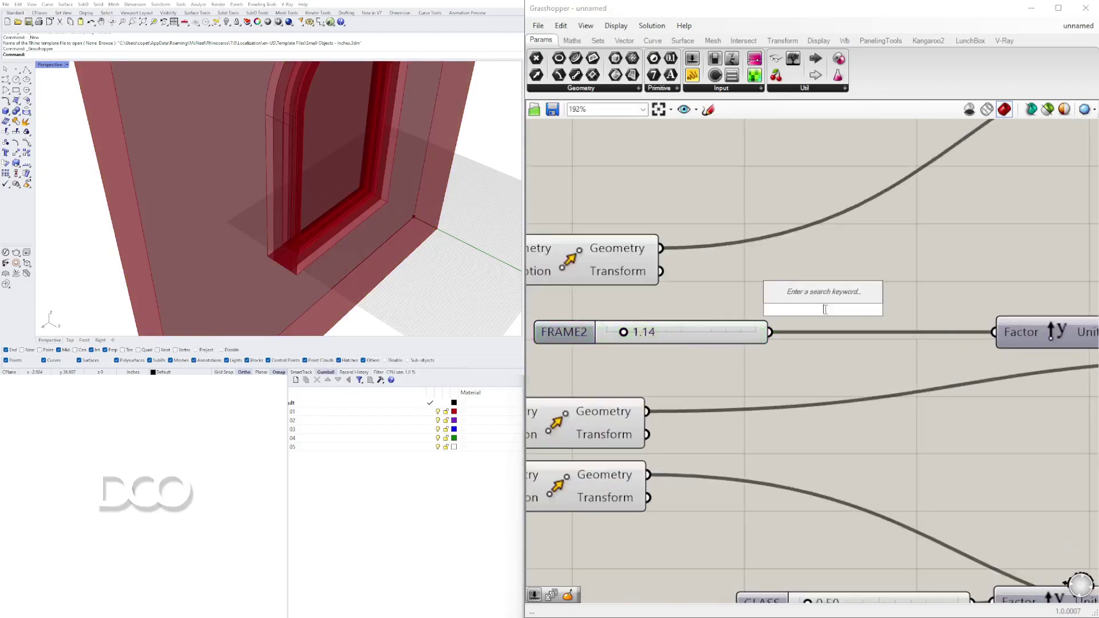
pyautogui.write('/2')
pyautogui.press('Return')
# Wire the FRAME2 slider into the Division's A input and its result into the Unit Y factor
pyautogui.moveTo(825, 309); pyautogui.dragTo(891, 324)
pyautogui.moveTo(770, 331); pyautogui.dragTo(821, 318)
pyautogui.moveTo(935, 319); pyautogui.dragTo(994, 332)
pyautogui.scroll(-5, 870, 337)
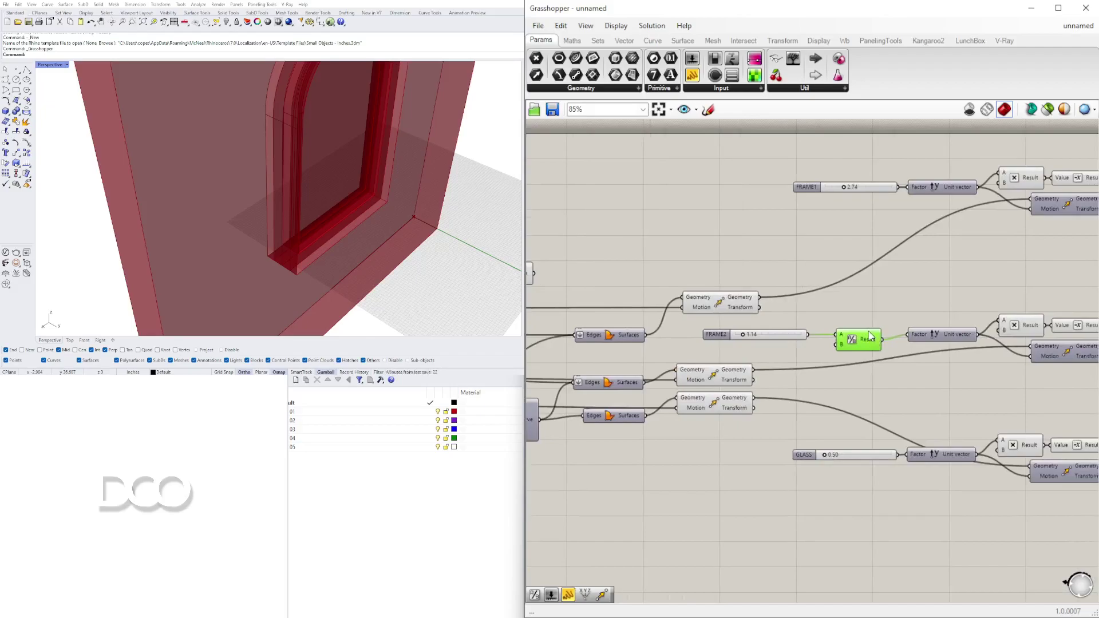
# Copy the Division component into the FRAME1 and GLASS chains, wiring each copy between its slider and Unit Y component
pyautogui.keyDown('alt'); pyautogui.moveTo(859, 332); pyautogui.dragTo(908, 188); pyautogui.keyUp('alt')
pyautogui.moveTo(857, 216); pyautogui.dragTo(854, 190)
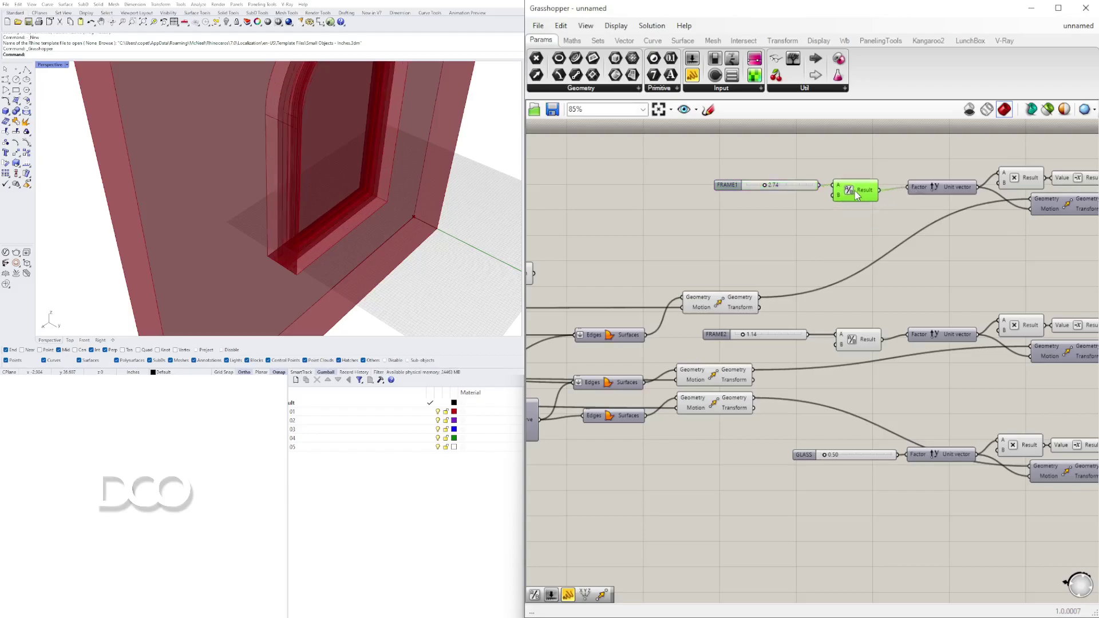
pyautogui.keyDown('alt'); pyautogui.moveTo(859, 335); pyautogui.dragTo(871, 462); pyautogui.keyUp('alt')
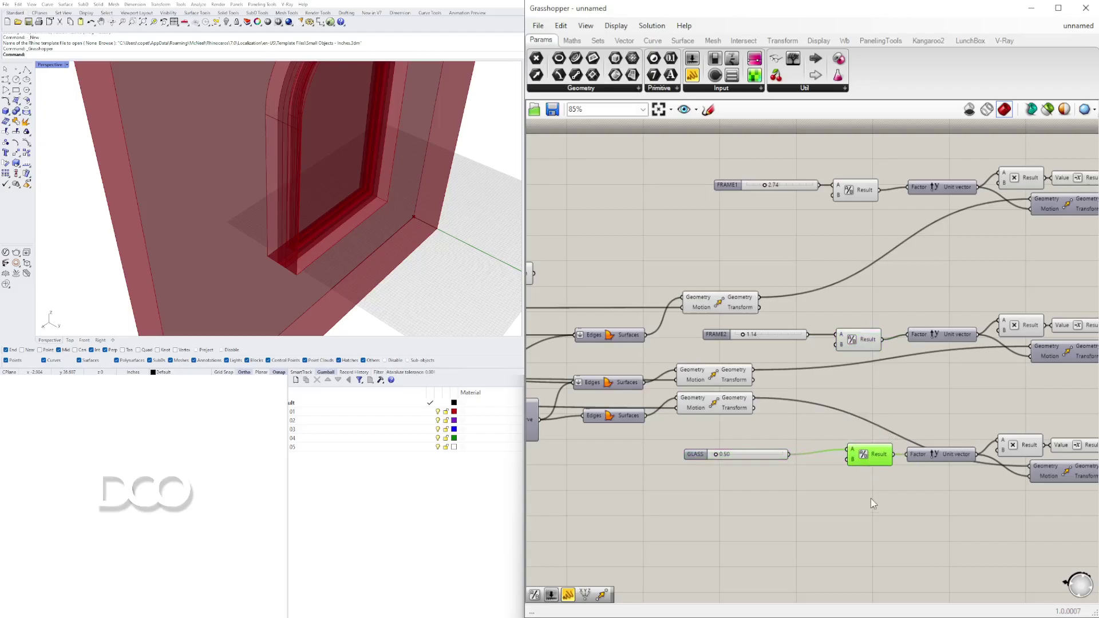
# Align the FRAME1, FRAME2 and GLASS sliders and their Division components closely beside the Unit Y components
pyautogui.moveTo(699, 459); pyautogui.dragTo(743, 455)
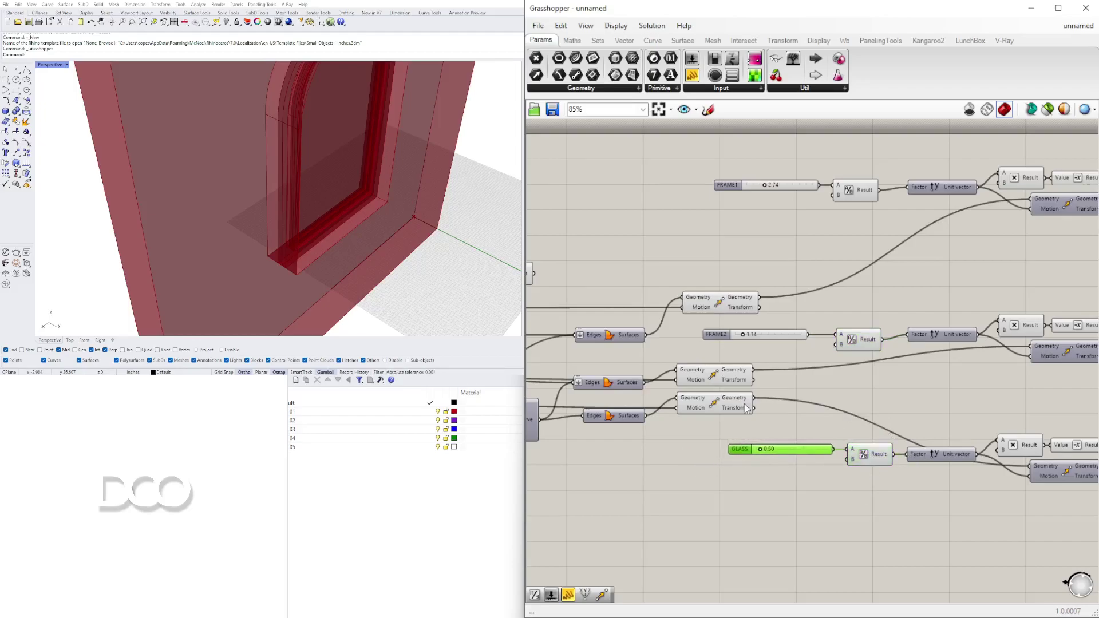
pyautogui.moveTo(719, 338); pyautogui.dragTo(732, 339)
pyautogui.moveTo(884, 297); pyautogui.dragTo(868, 338)
pyautogui.click(881, 219)
pyautogui.moveTo(877, 159); pyautogui.dragTo(785, 222)
pyautogui.moveTo(859, 198); pyautogui.dragTo(872, 193)
pyautogui.click(800, 168)
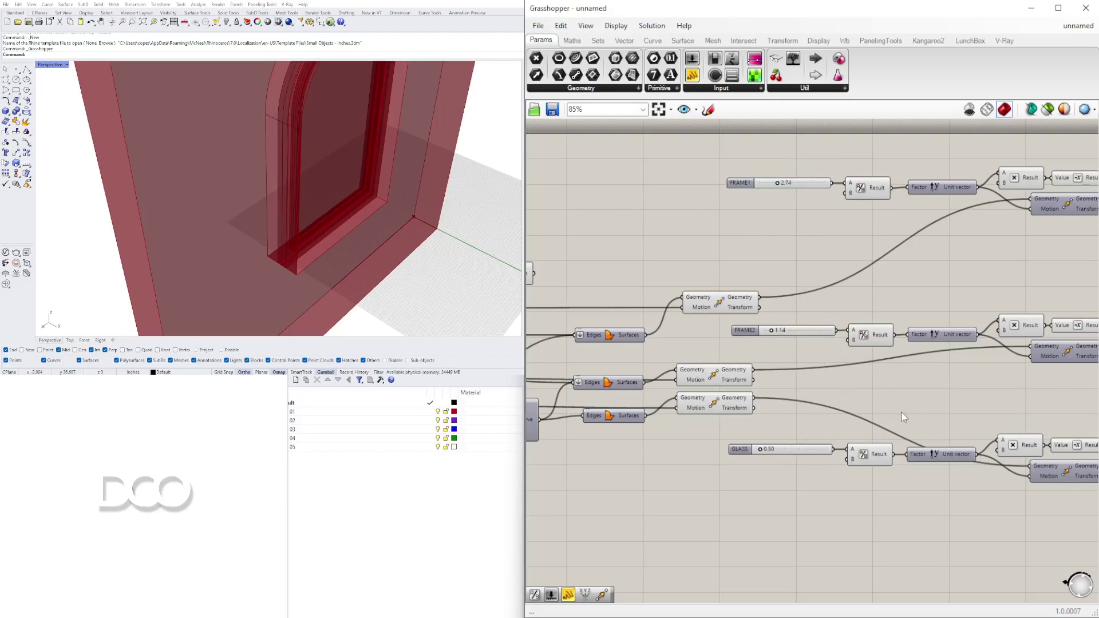
# Set the FRAME1 slider to 10.00
pyautogui.scroll(3, 785, 222)
pyautogui.click(779, 181)
pyautogui.moveTo(775, 184); pyautogui.dragTo(860, 182)
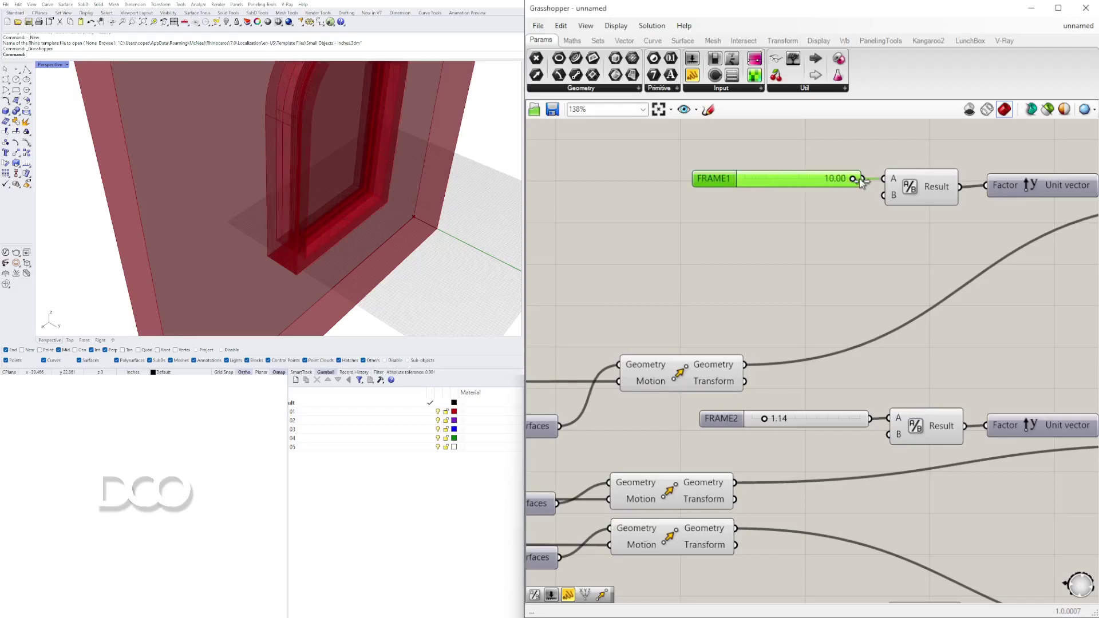
# Locate the WALL DEPTH slider and move it slightly away from its Unit Y component
pyautogui.scroll(-6, 764, 198)
pyautogui.moveTo(624, 232); pyautogui.dragTo(930, 229, button='right')
pyautogui.scroll(1, 643, 292)
pyautogui.moveTo(544, 321); pyautogui.dragTo(643, 292, button='right')
pyautogui.scroll(1, 643, 292)
pyautogui.moveTo(573, 241); pyautogui.dragTo(743, 259, button='right')
pyautogui.scroll(4, 740, 259)
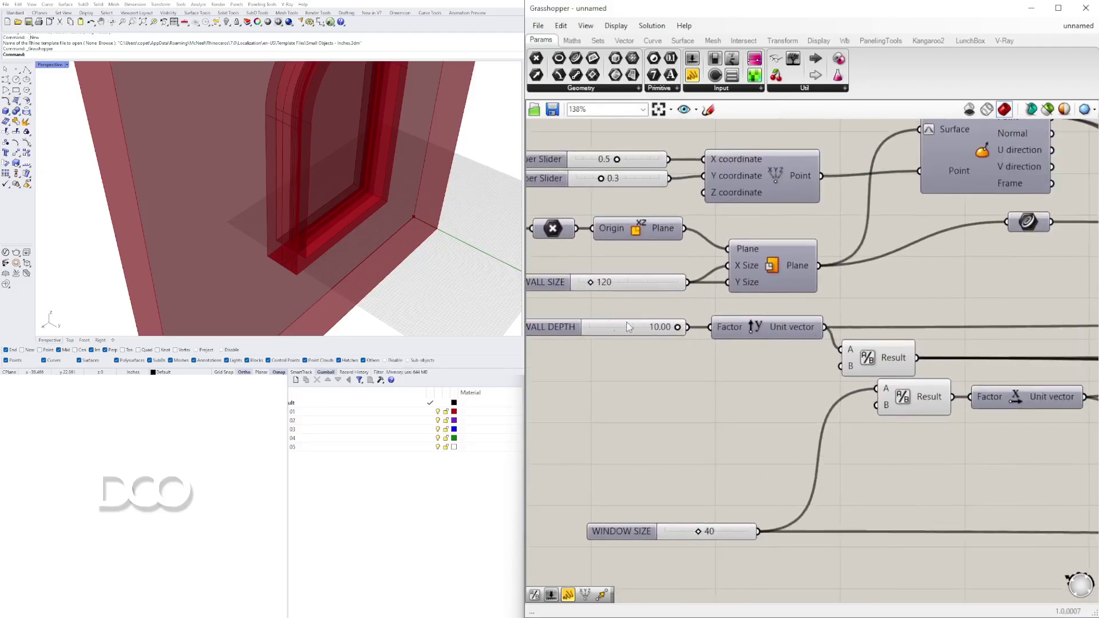
pyautogui.moveTo(609, 320); pyautogui.dragTo(640, 361, button='right')
pyautogui.moveTo(593, 366); pyautogui.dragTo(581, 360)
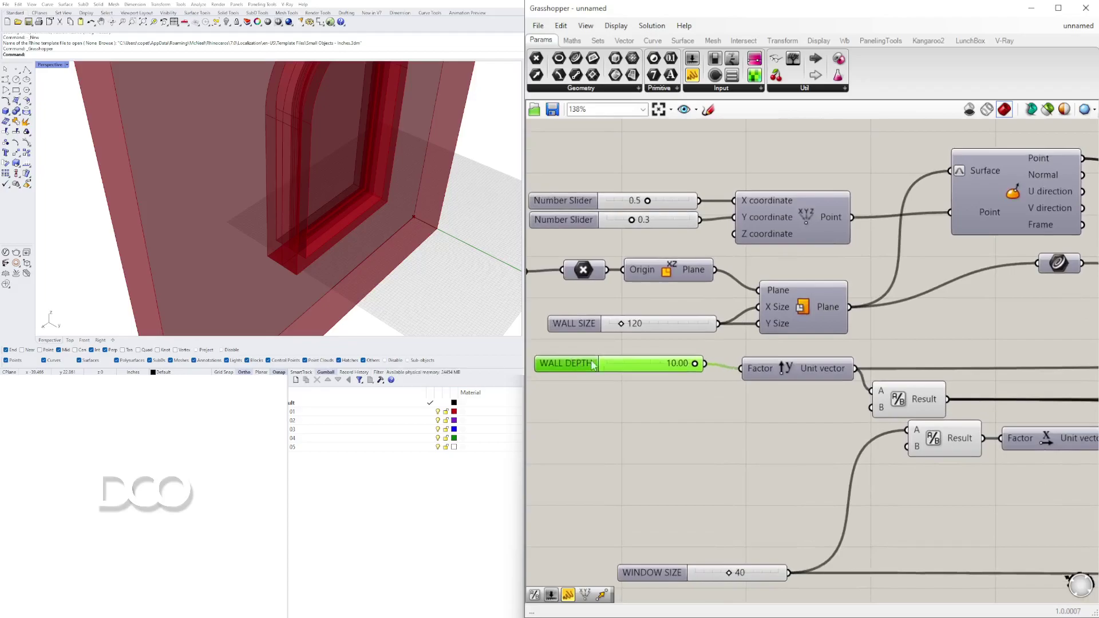
# Connect the WALL DEPTH slider to the A input of FRAME1's Division component, replacing the FRAME1 connection
pyautogui.scroll(-4, 687, 382)
pyautogui.scroll(4, 699, 376)
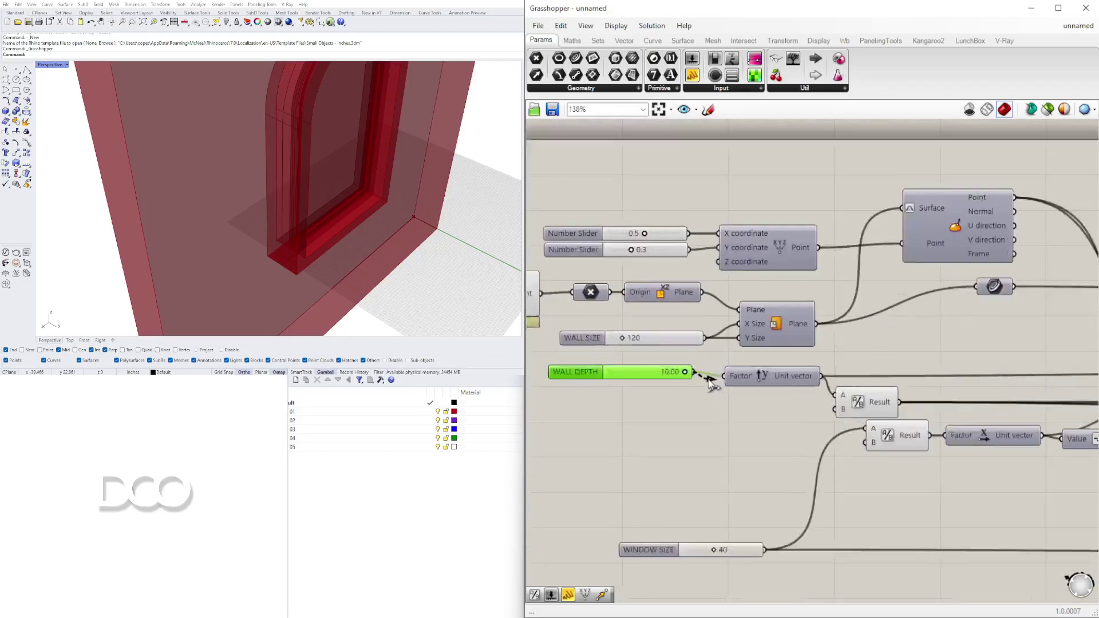
pyautogui.click(570, 388)
pyautogui.moveTo(694, 372)
pyautogui.mouseDown()
pyautogui.moveTo(733, 383)
pyautogui.moveTo(995, 367)
pyautogui.moveTo(967, 373)
pyautogui.moveTo(878, 342)
pyautogui.moveTo(863, 286)
pyautogui.mouseUp()
pyautogui.scroll(-9, 705, 376)
pyautogui.scroll(-3, 824, 373)
pyautogui.scroll(8, 965, 375)
pyautogui.scroll(4, 880, 345)
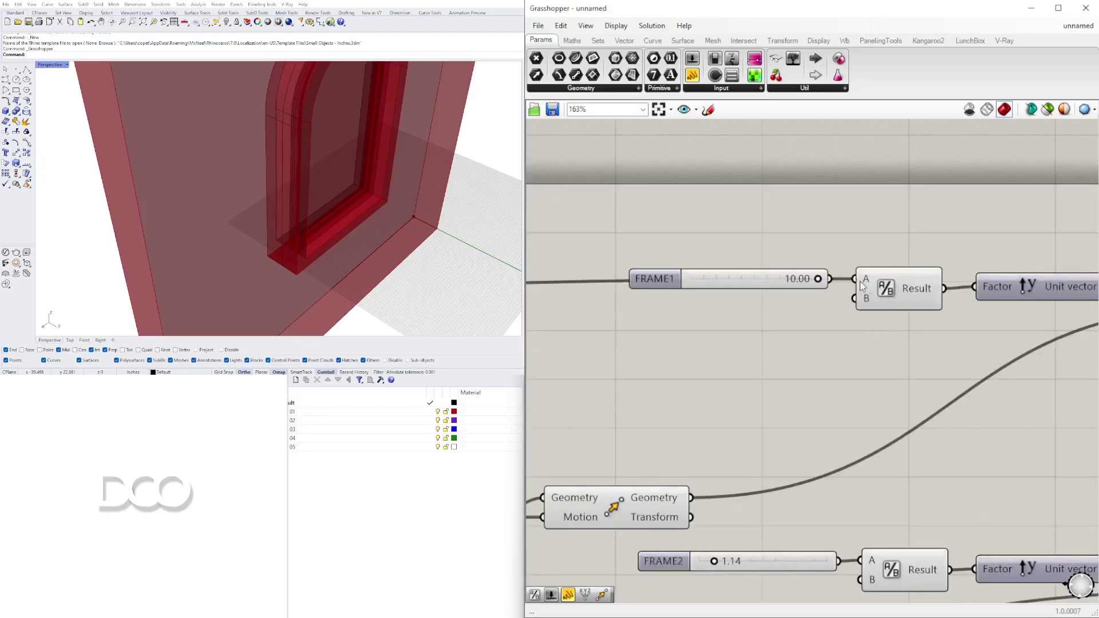
# Move the disconnected FRAME1 slider above the wall depth wire
pyautogui.click(703, 282)
pyautogui.moveTo(682, 275); pyautogui.dragTo(673, 249)
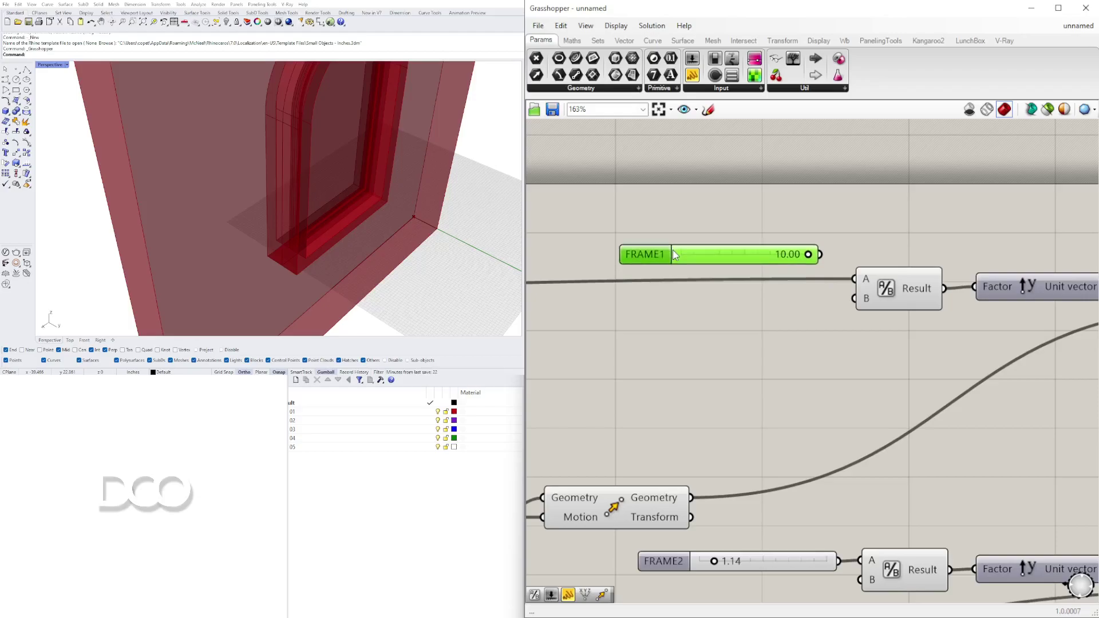
pyautogui.click(755, 203)
# Set the FRAME2 slider to 5.44
pyautogui.scroll(-4, 685, 272)
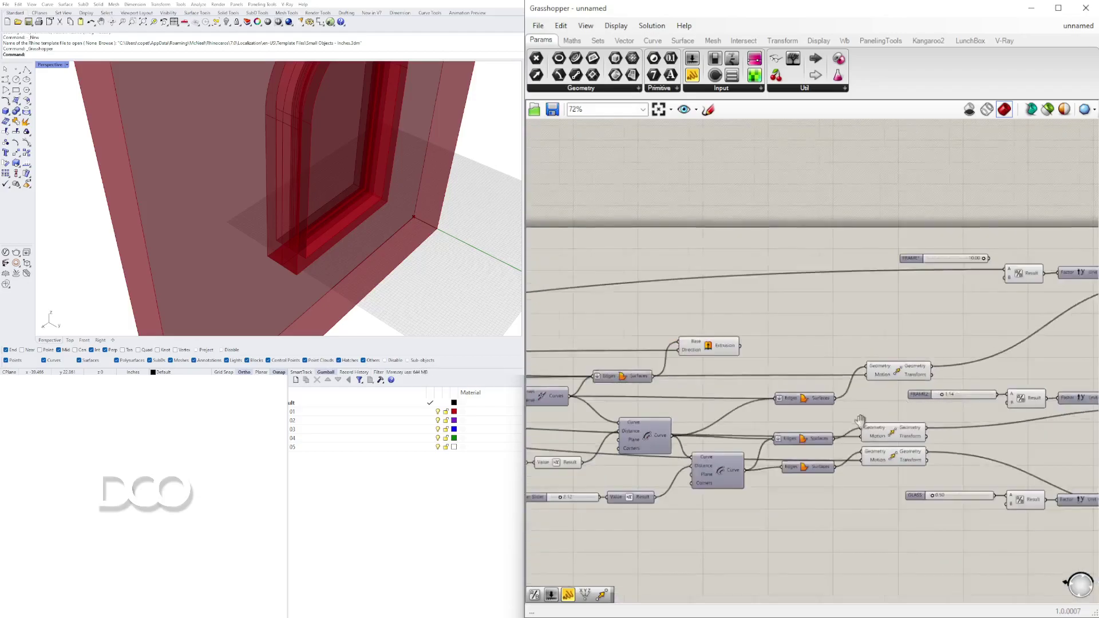
pyautogui.scroll(3, 868, 317)
pyautogui.scroll(-3, 772, 407)
pyautogui.scroll(6, 772, 407)
pyautogui.moveTo(774, 387); pyautogui.dragTo(900, 387)
# Set the GLASS slider to about 0.92
pyautogui.scroll(-5, 899, 389)
pyautogui.moveTo(936, 447); pyautogui.dragTo(910, 349, button='right')
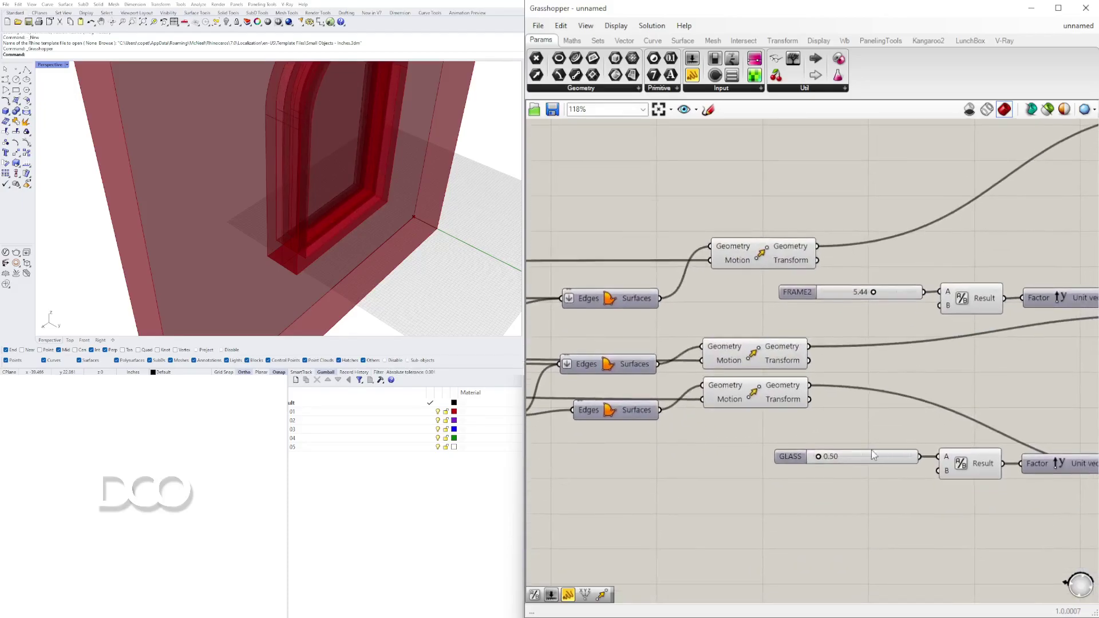
pyautogui.scroll(5, 812, 458)
pyautogui.moveTo(811, 458)
pyautogui.mouseDown()
pyautogui.moveTo(849, 456)
pyautogui.moveTo(793, 456)
pyautogui.mouseUp()
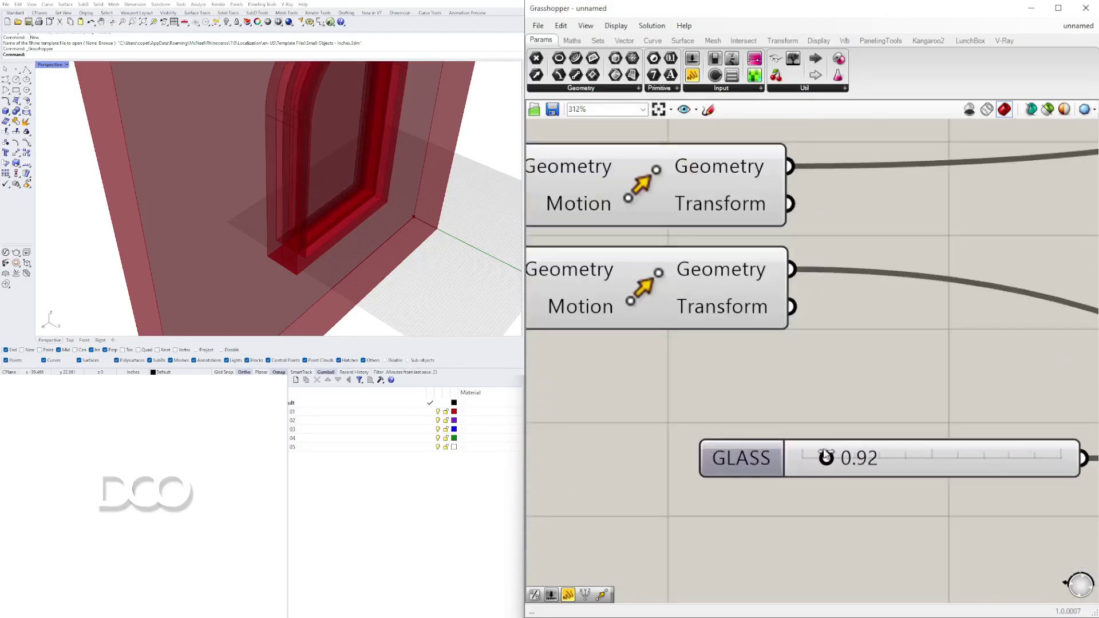
# Reconnect the FRAME1 slider to its Division's A input and set the slider to 9.50
pyautogui.scroll(-5, 857, 290)
pyautogui.scroll(-3, 908, 275)
pyautogui.moveTo(1000, 301); pyautogui.dragTo(840, 387, button='right')
pyautogui.scroll(5, 730, 301)
pyautogui.moveTo(775, 287); pyautogui.dragTo(908, 404, button='right')
pyautogui.moveTo(891, 153); pyautogui.dragTo(892, 200, button='right')
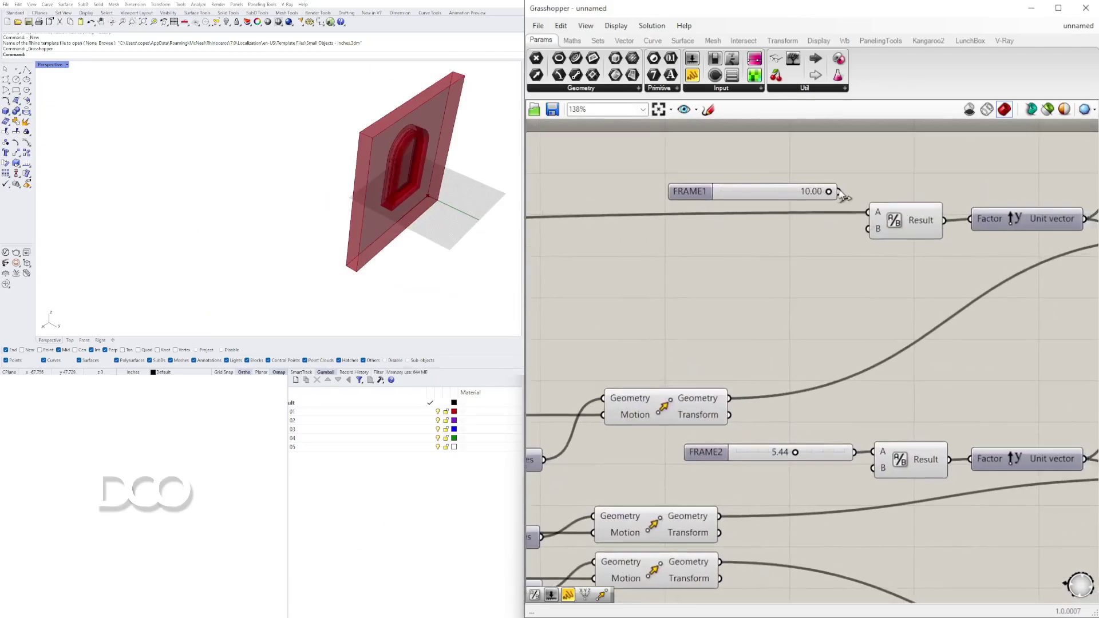
pyautogui.scroll(8, 849, 212)
pyautogui.moveTo(842, 212); pyautogui.dragTo(810, 213)
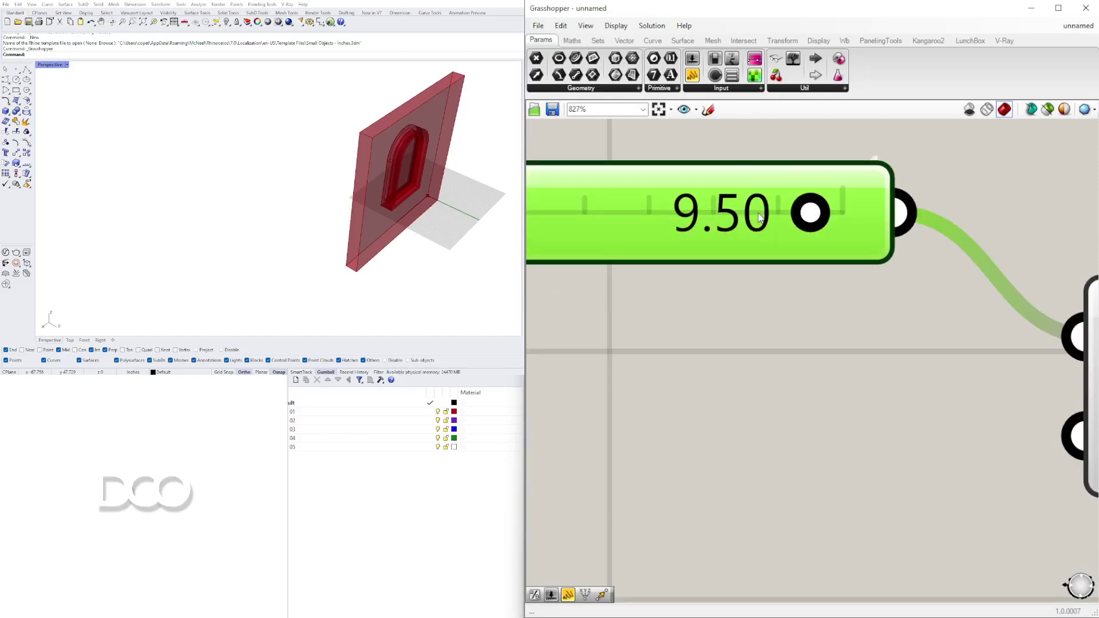
# Set the FRAME1 slider to 9 and inspect the window frame within the wall
pyautogui.doubleClick(761, 214)
pyautogui.write('9')
pyautogui.press('Return')
pyautogui.scroll(5, 437, 180)
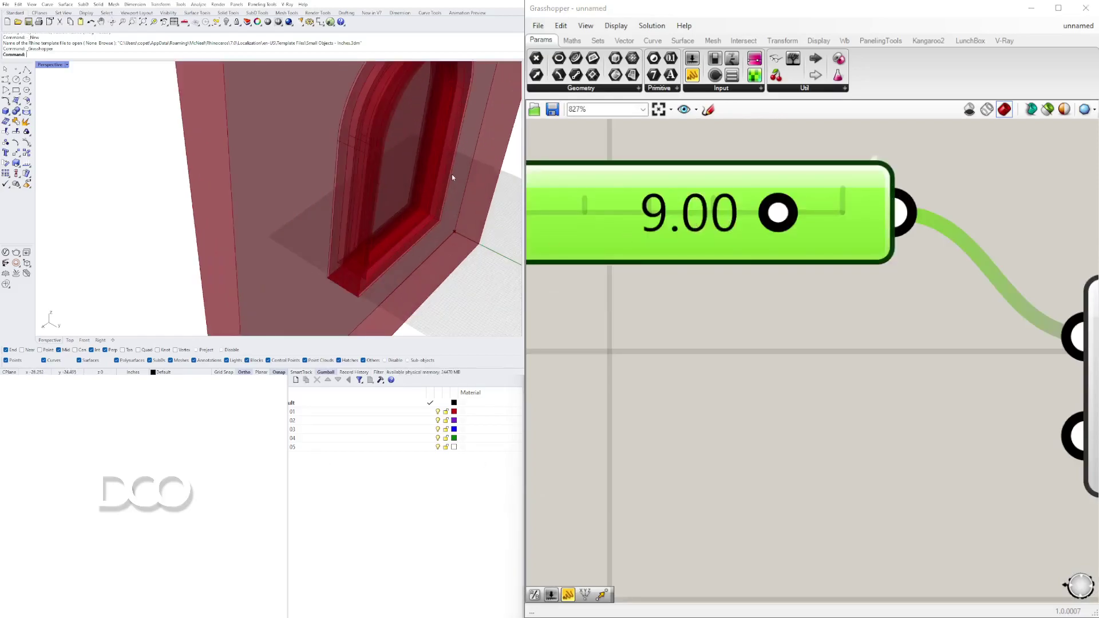
pyautogui.scroll(-3, 658, 372)
pyautogui.scroll(-6, 675, 404)
pyautogui.click(682, 427)
pyautogui.moveTo(683, 427); pyautogui.dragTo(789, 426, button='right')
pyautogui.scroll(2, 788, 421)
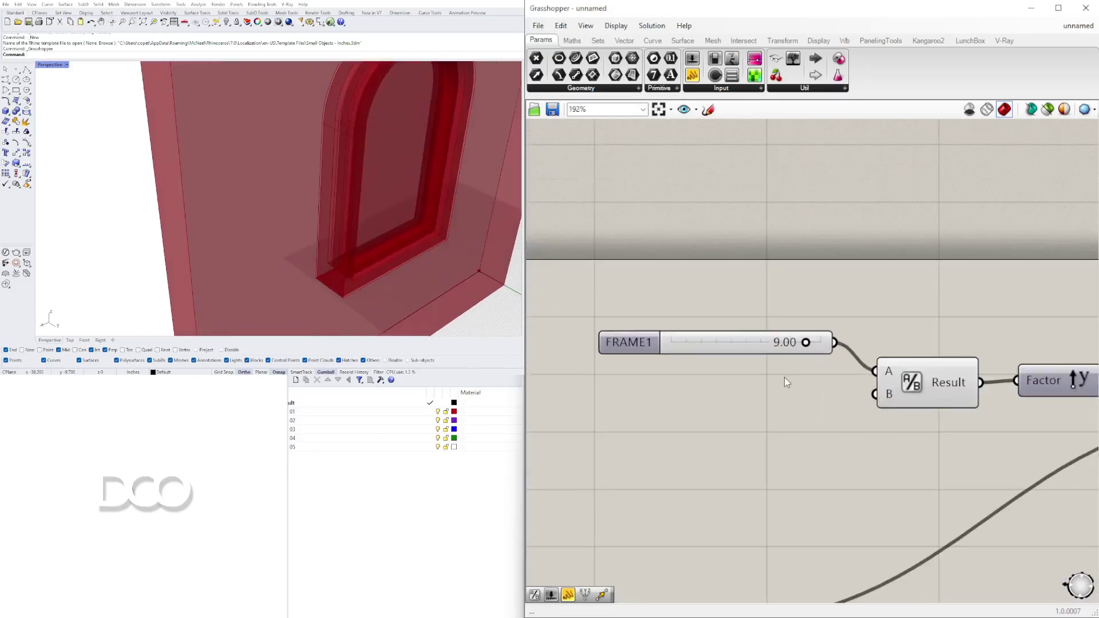
# Undo the FRAME1 value changes and the reconnection of its slider to the Division component
pyautogui.hotkey('ctrl', 'z')
pyautogui.hotkey('ctrl', 'z')
pyautogui.hotkey('ctrl', 'z')
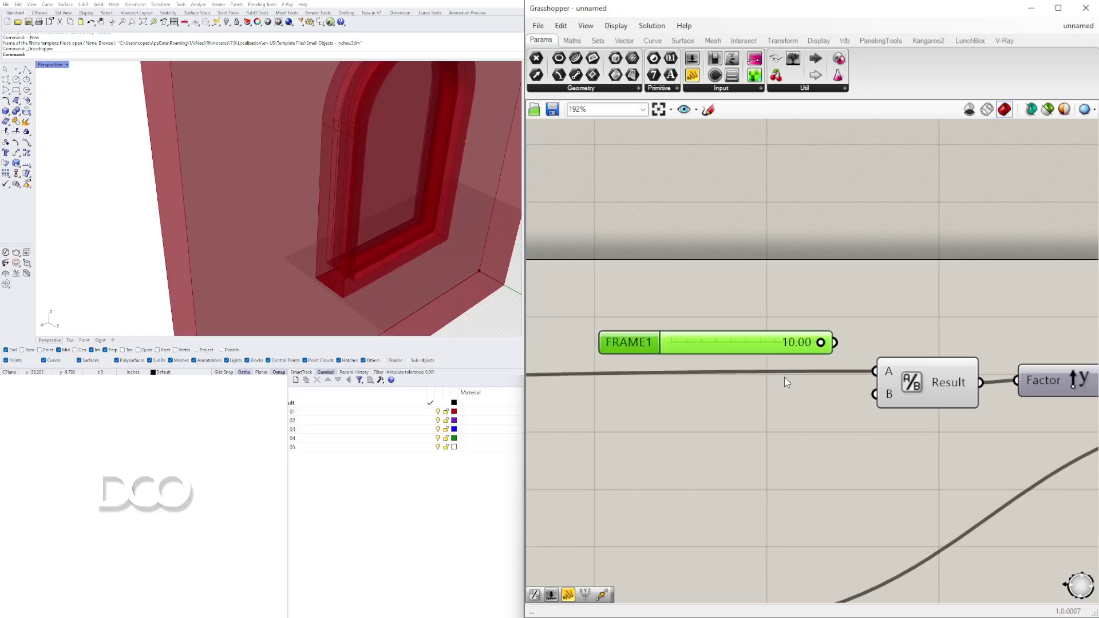
# Add a relay to the wall depth wire, detach it from the Division, and connect FRAME1 to the Division's A input
pyautogui.click(766, 381)
pyautogui.doubleClick(758, 373)
pyautogui.moveTo(757, 375); pyautogui.dragTo(750, 410)
pyautogui.keyDown('ctrl'); pyautogui.moveTo(876, 370); pyautogui.dragTo(775, 402); pyautogui.keyUp('ctrl')
pyautogui.moveTo(836, 343); pyautogui.dragTo(876, 371)
pyautogui.moveTo(747, 420); pyautogui.dragTo(715, 422)
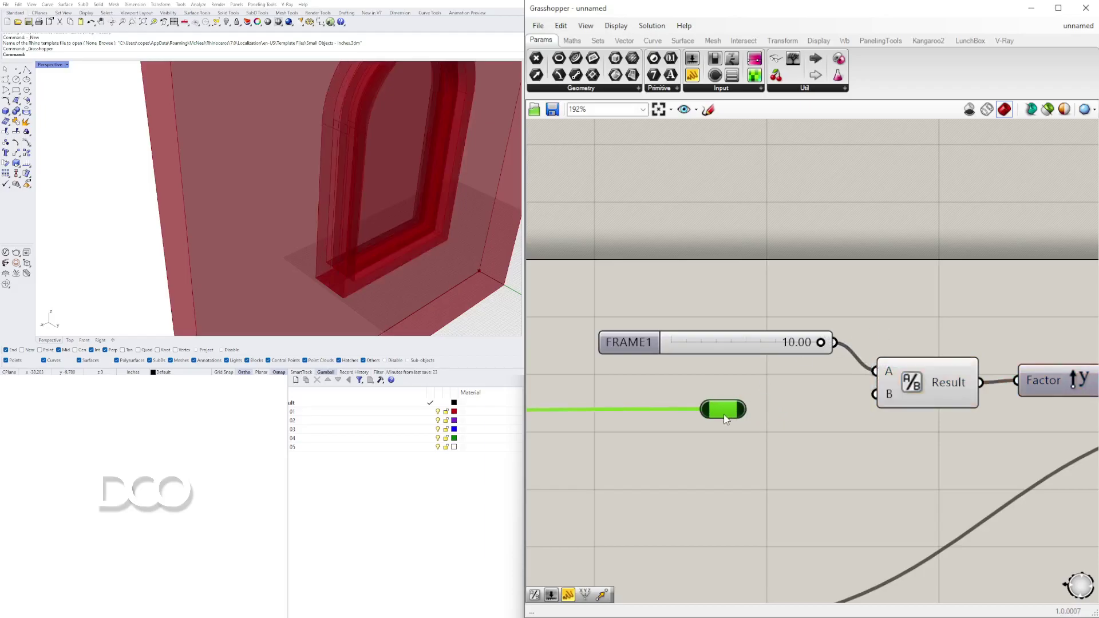
# Add a text panel reading "MATCH WALL SIZE RELAY" beneath the relay
pyautogui.doubleClick(709, 465)
pyautogui.write('"MATCH WALL SIZE RE')
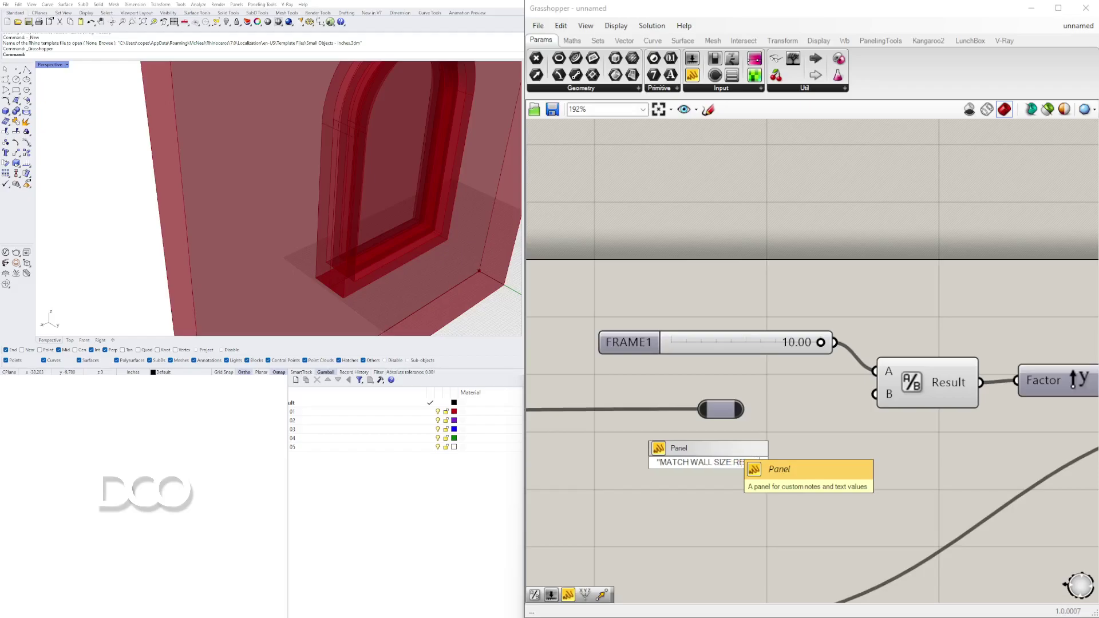
pyautogui.press('Return')
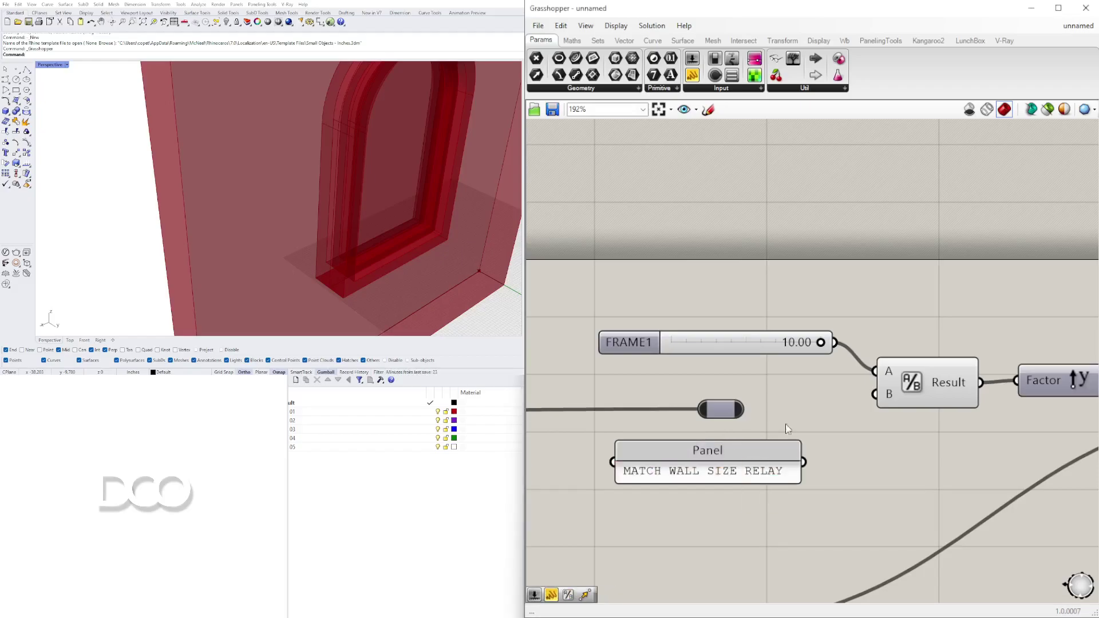
# Resize the note panel to fit its text on two lines and place it directly under the relay
pyautogui.moveTo(798, 450); pyautogui.dragTo(729, 450)
pyautogui.moveTo(664, 481); pyautogui.dragTo(664, 500)
pyautogui.moveTo(663, 462); pyautogui.dragTo(711, 449)
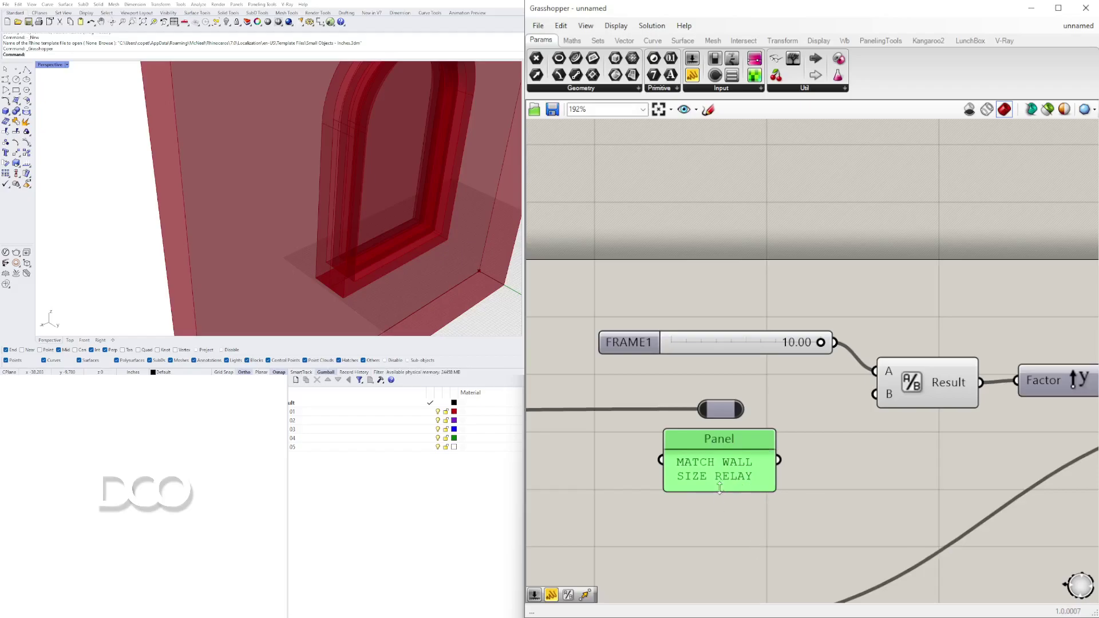
pyautogui.moveTo(716, 429); pyautogui.dragTo(715, 433)
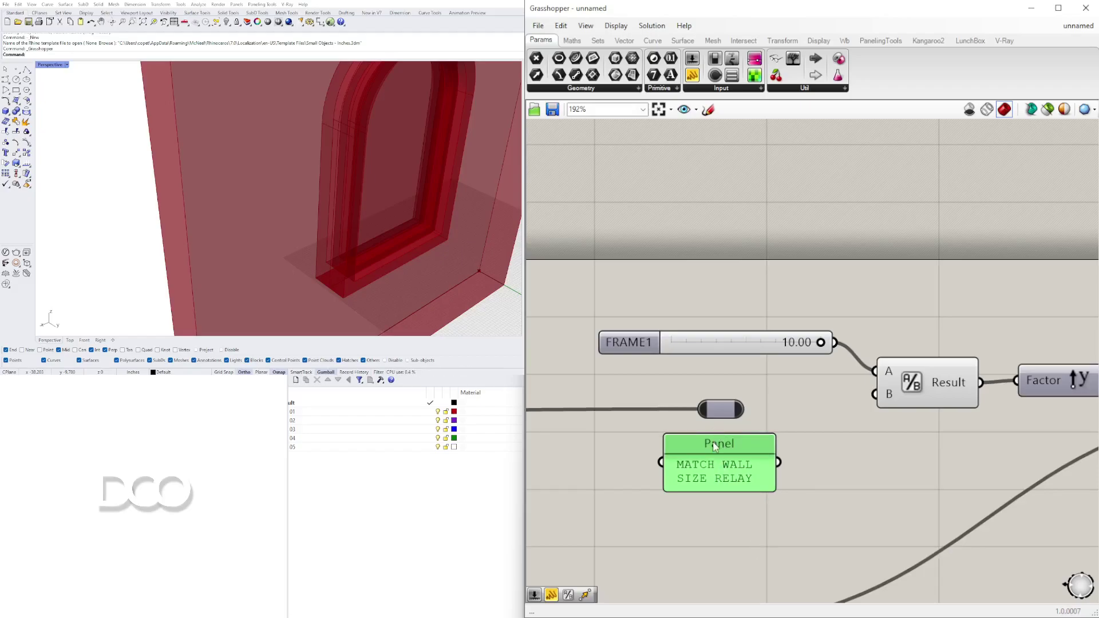
# Set the FRAME1 slider to 8.23
pyautogui.click(839, 465)
pyautogui.scroll(-7, 827, 365)
pyautogui.moveTo(787, 363); pyautogui.dragTo(708, 345, button='right')
pyautogui.scroll(3, 709, 346)
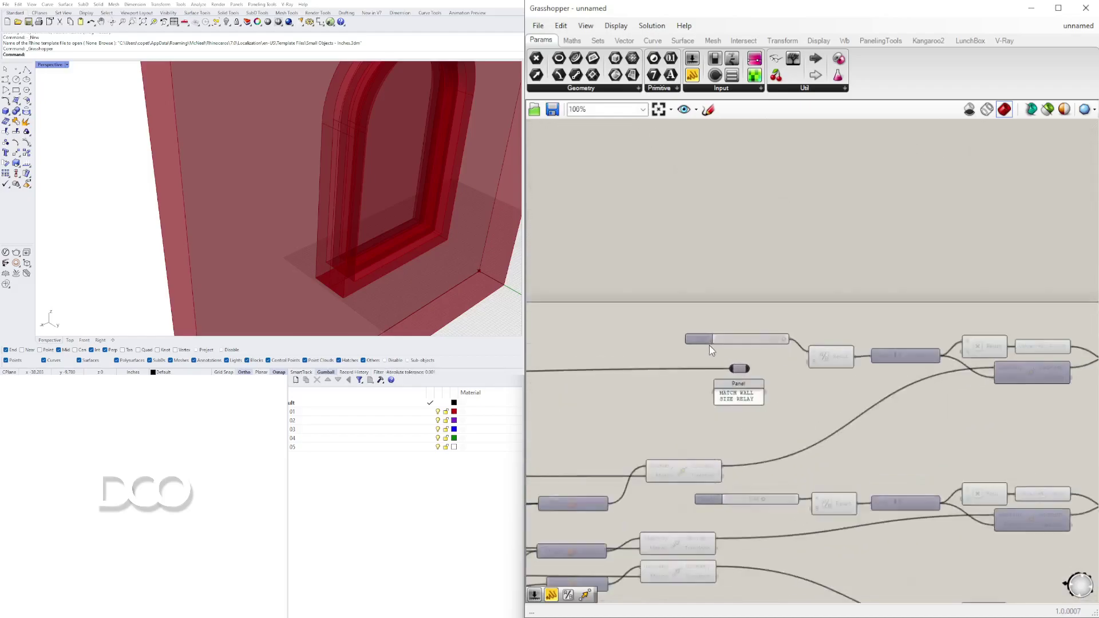
pyautogui.scroll(6, 739, 360)
pyautogui.click(479, 231)
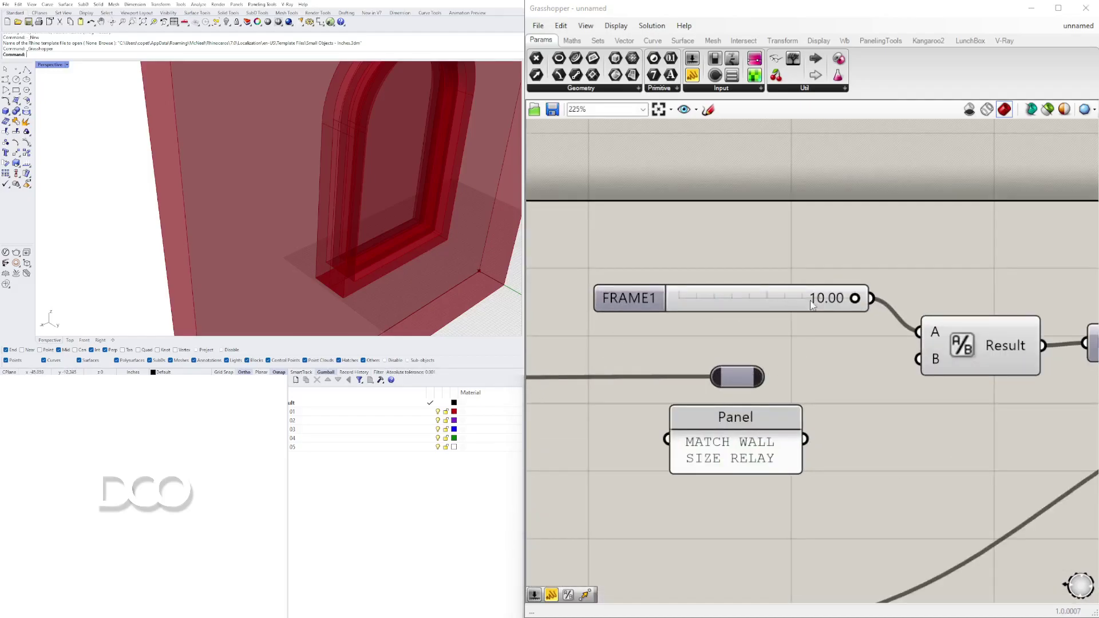
pyautogui.scroll(1, 803, 305)
pyautogui.moveTo(854, 298); pyautogui.dragTo(829, 286)
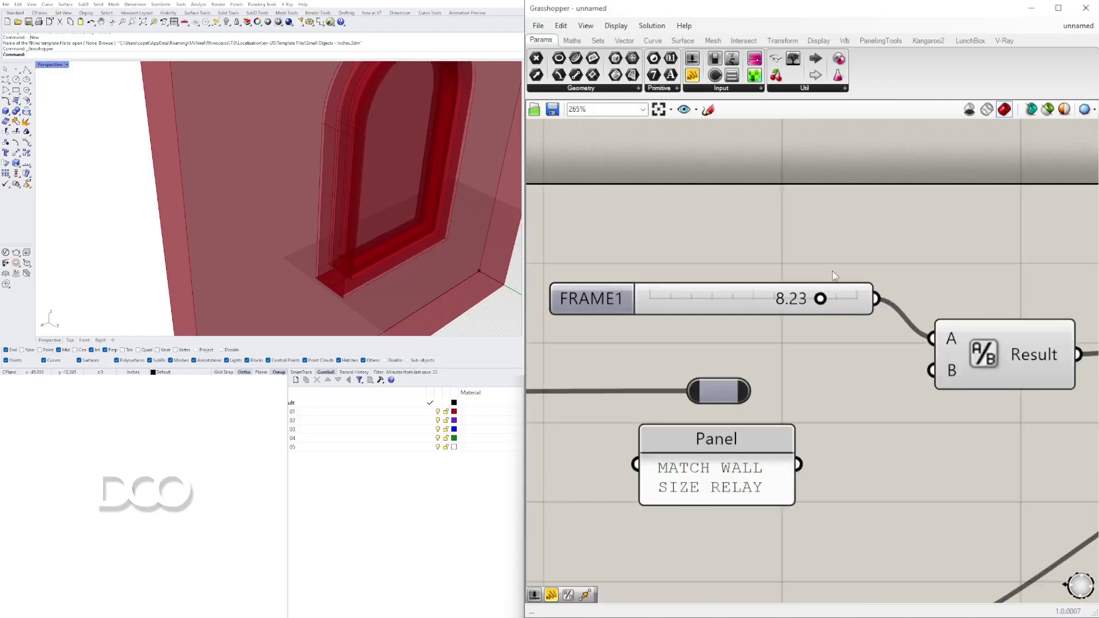
# Examine the window in the wall and trace the definition back from the frame depth sliders to the Join Curves component
pyautogui.scroll(-8, 828, 286)
pyautogui.moveTo(972, 319); pyautogui.dragTo(697, 243)
pyautogui.click(840, 360)
pyautogui.scroll(-5, 241, 224)
pyautogui.scroll(6, 241, 211)
pyautogui.scroll(-5, 283, 180)
pyautogui.moveTo(283, 181); pyautogui.dragTo(284, 245, button='right')
pyautogui.scroll(5, 239, 216)
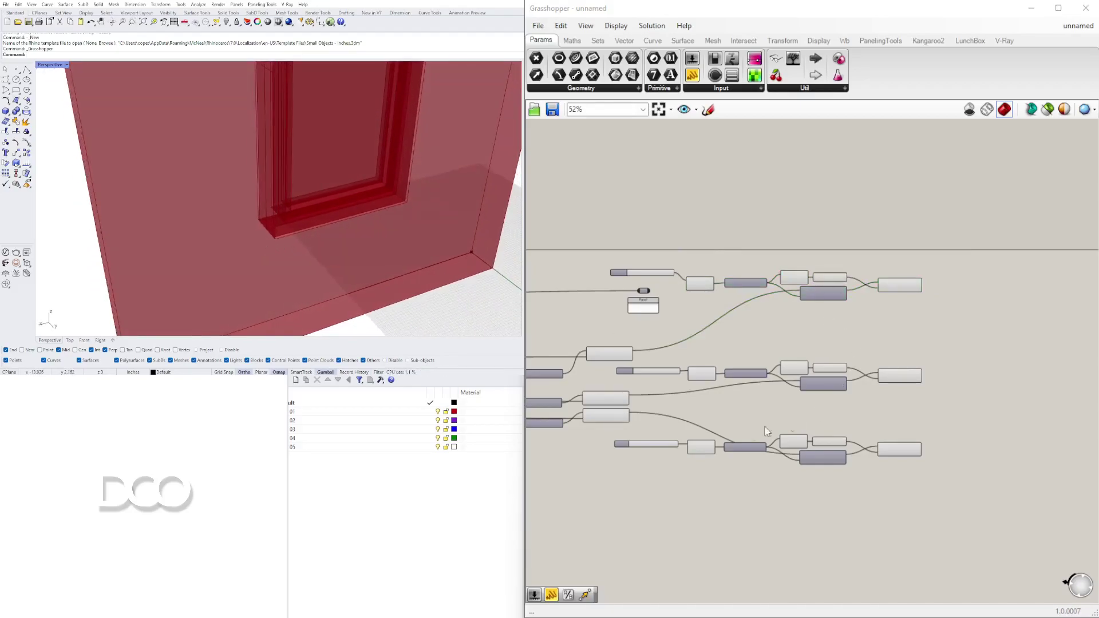
pyautogui.moveTo(778, 429); pyautogui.dragTo(948, 381, button='right')
pyautogui.scroll(-3, 743, 339)
pyautogui.moveTo(743, 340); pyautogui.dragTo(811, 411, button='right')
pyautogui.scroll(-7, 400, 222)
pyautogui.moveTo(400, 223); pyautogui.dragTo(419, 199, button='right')
pyautogui.scroll(5, 368, 217)
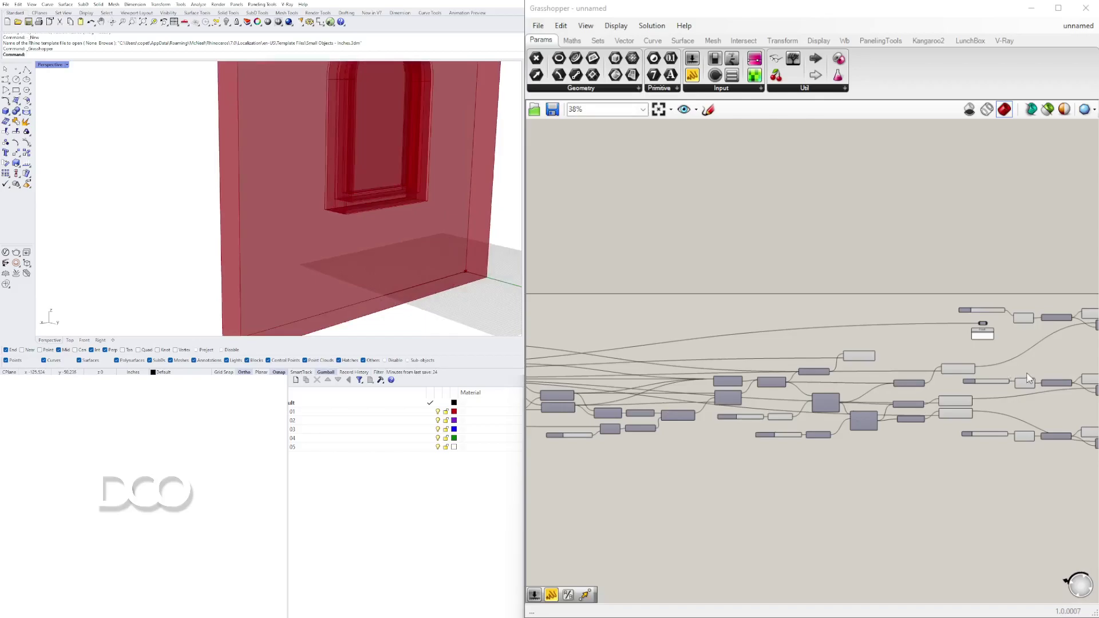
pyautogui.scroll(3, 788, 395)
pyautogui.scroll(1, 788, 395)
pyautogui.moveTo(787, 395); pyautogui.dragTo(914, 355, button='right')
pyautogui.scroll(-4, 914, 355)
pyautogui.moveTo(768, 347); pyautogui.dragTo(961, 352, button='right')
pyautogui.scroll(1, 616, 332)
pyautogui.scroll(5, 768, 327)
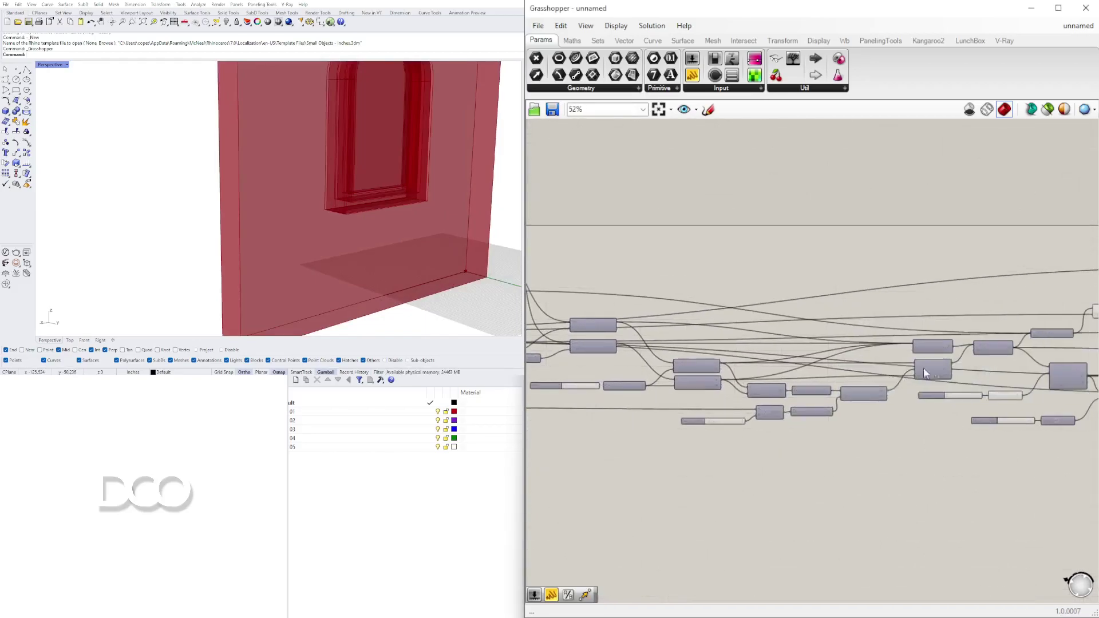
pyautogui.moveTo(928, 307); pyautogui.dragTo(881, 270, button='right')
pyautogui.scroll(-1, 847, 281)
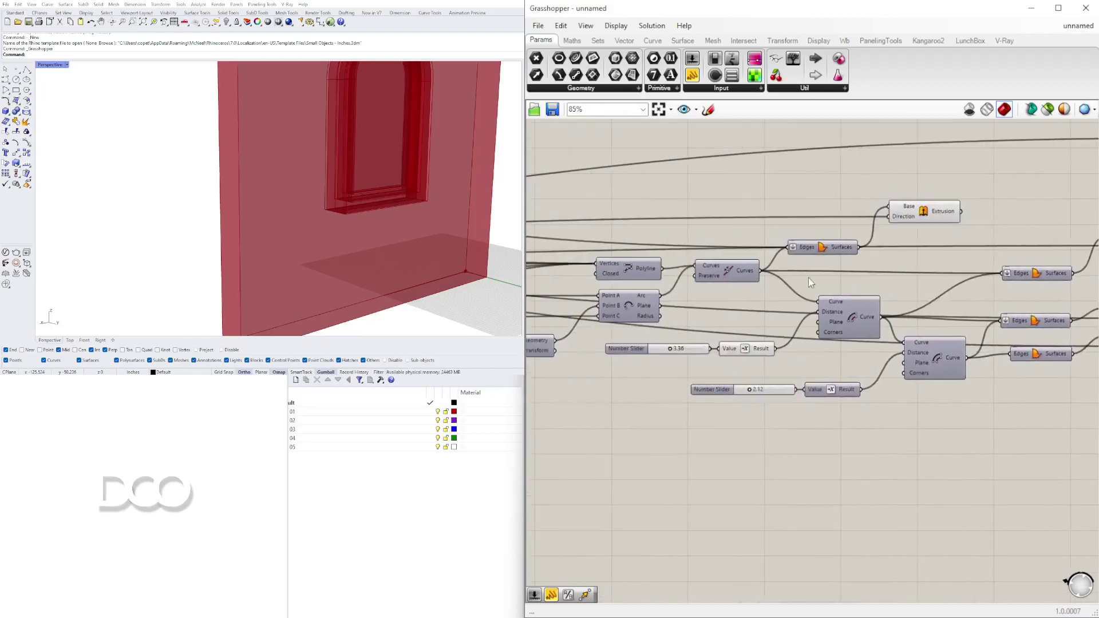
# Turn on the preview of the Join Curves component and check the arched opening outline in the model
pyautogui.scroll(2, 745, 271)
pyautogui.click(722, 271)
pyautogui.rightClick(721, 271)
pyautogui.click(747, 295)
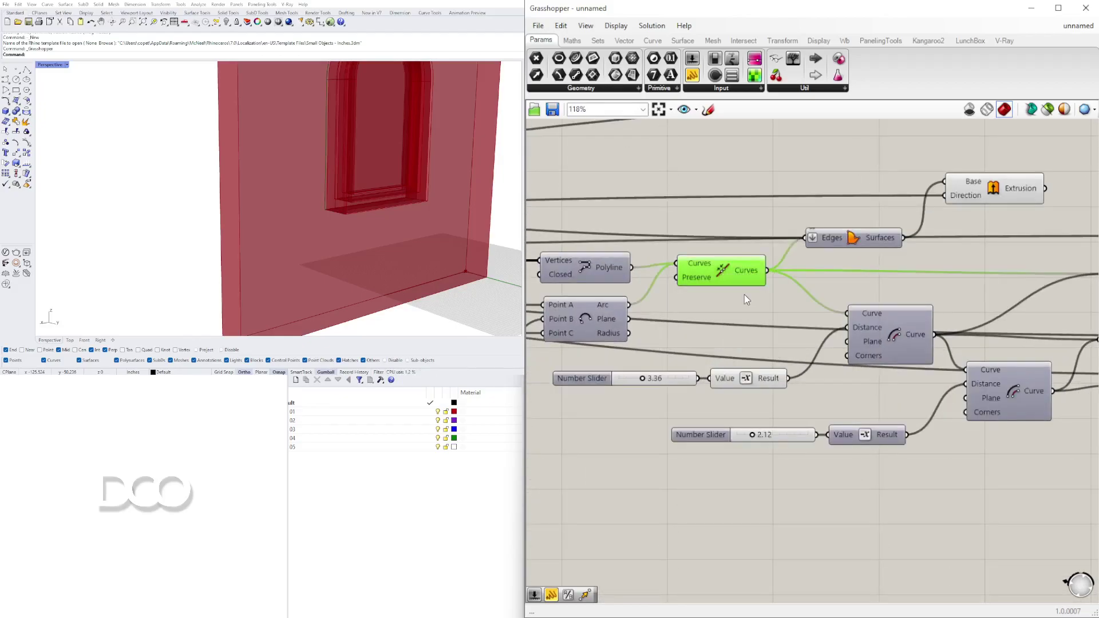
pyautogui.moveTo(167, 217); pyautogui.dragTo(205, 269, button='right')
pyautogui.scroll(3, 205, 269)
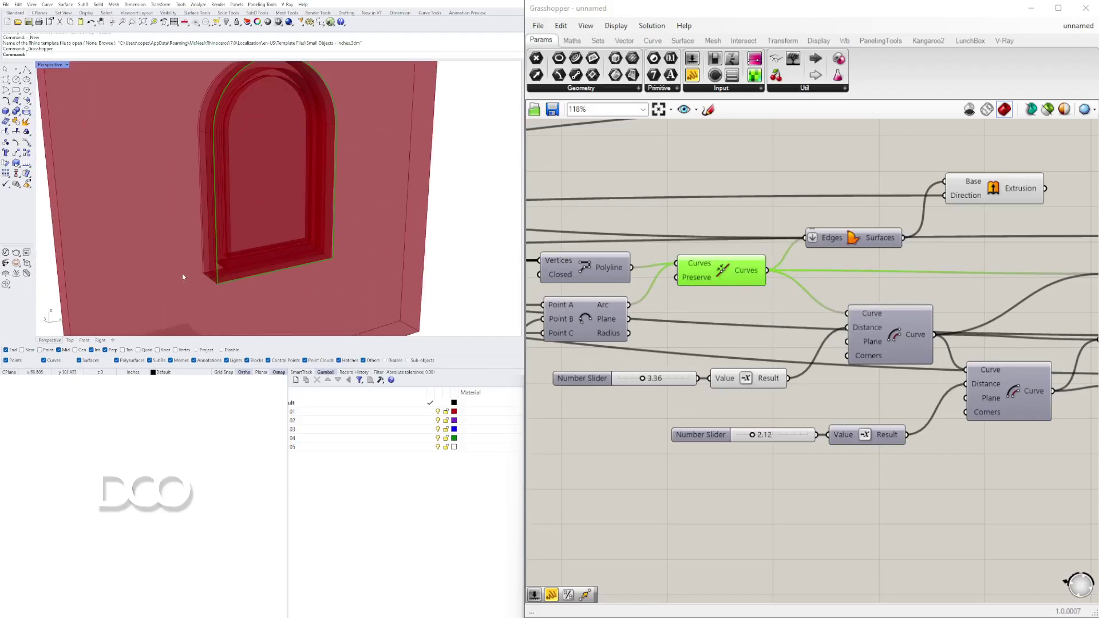
# Add an Offset Curve component below the existing offsets and connect the joined curves to its Curve input
pyautogui.scroll(-5, 743, 288)
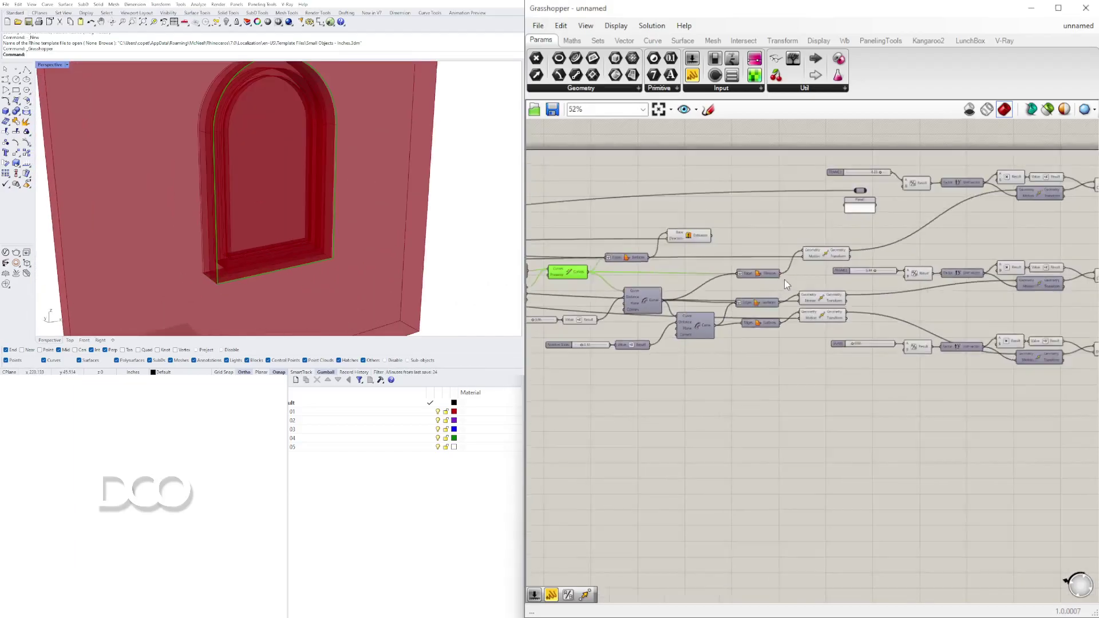
pyautogui.scroll(2, 792, 401)
pyautogui.doubleClick(826, 433)
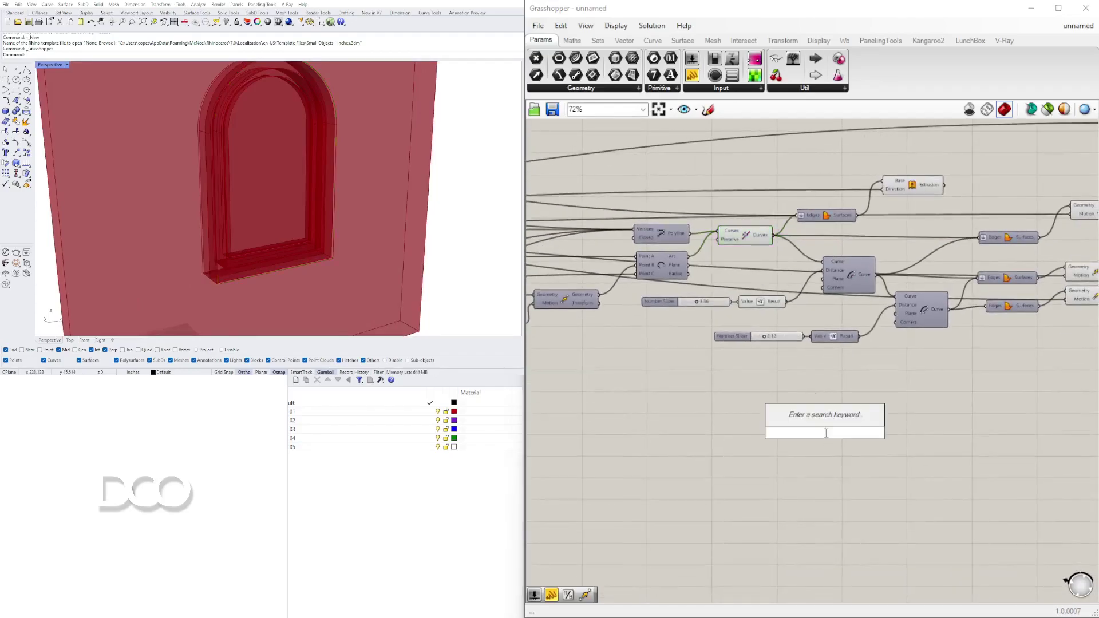
pyautogui.write('offset')
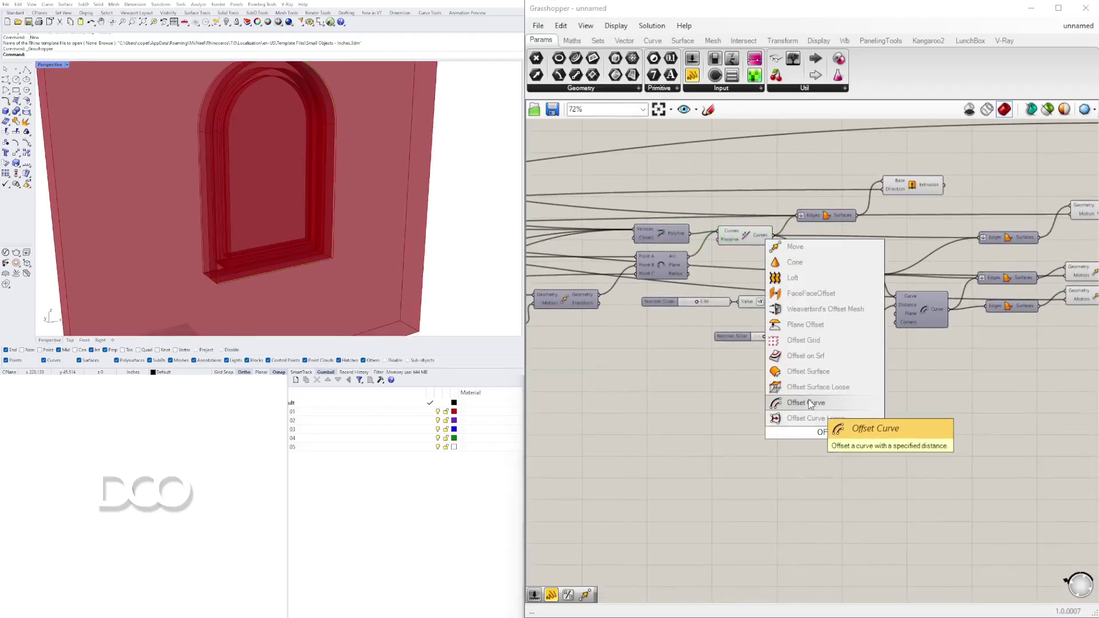
pyautogui.click(819, 403)
pyautogui.moveTo(773, 236); pyautogui.dragTo(1028, 386)
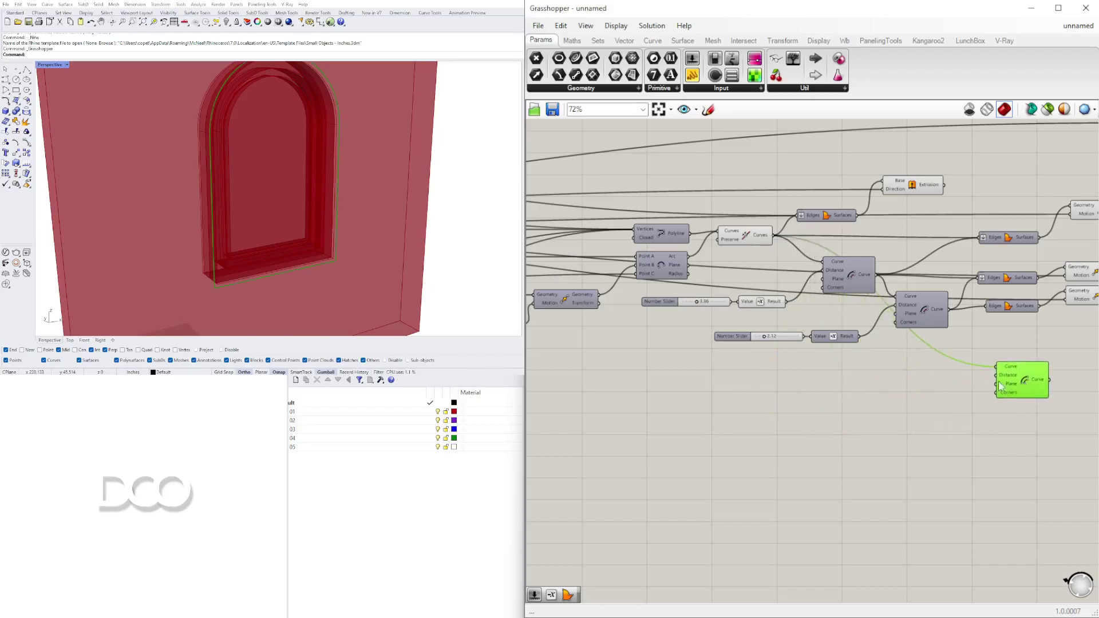
# Add a number slider set to 6.00 and connect it to the new Offset Curve's Distance input
pyautogui.doubleClick(910, 396)
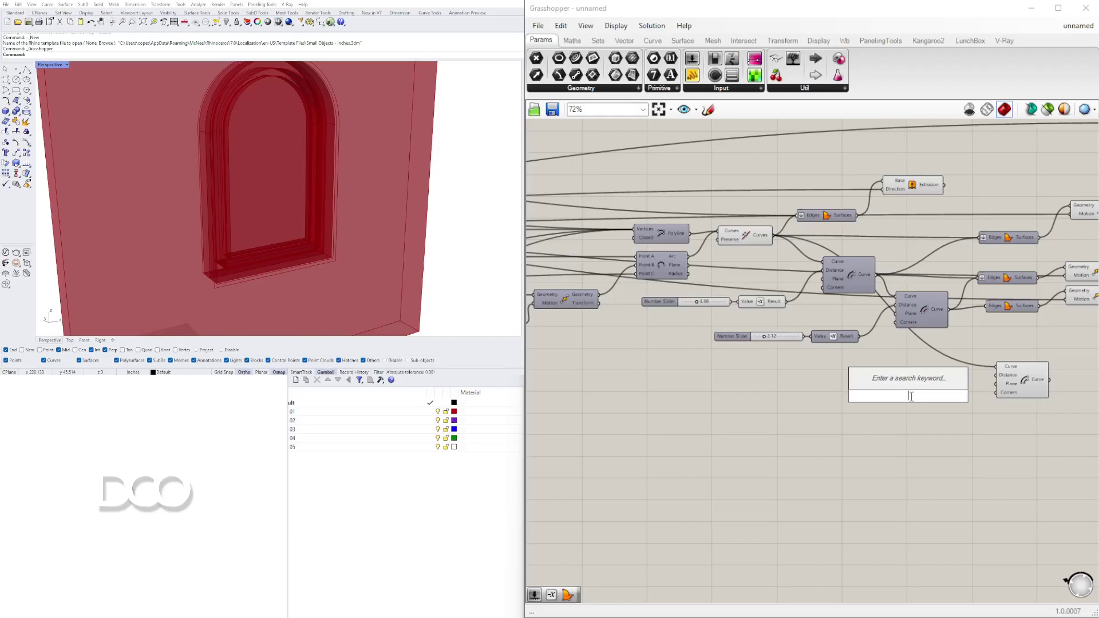
pyautogui.write('6.0')
pyautogui.press('Return')
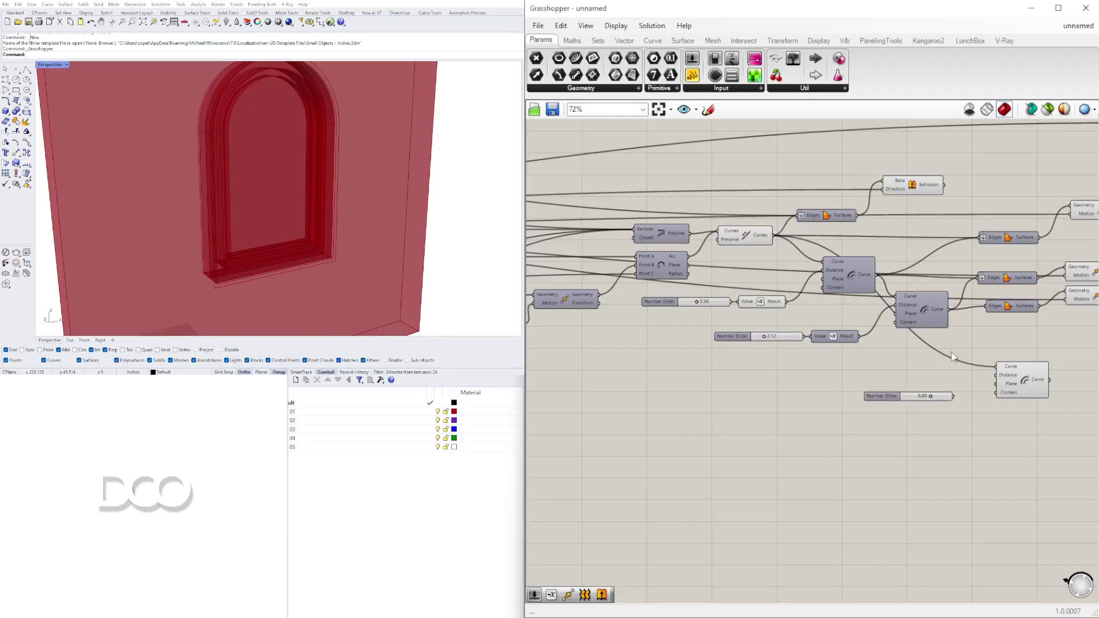
pyautogui.scroll(4, 943, 356)
pyautogui.moveTo(932, 438); pyautogui.dragTo(1030, 391)
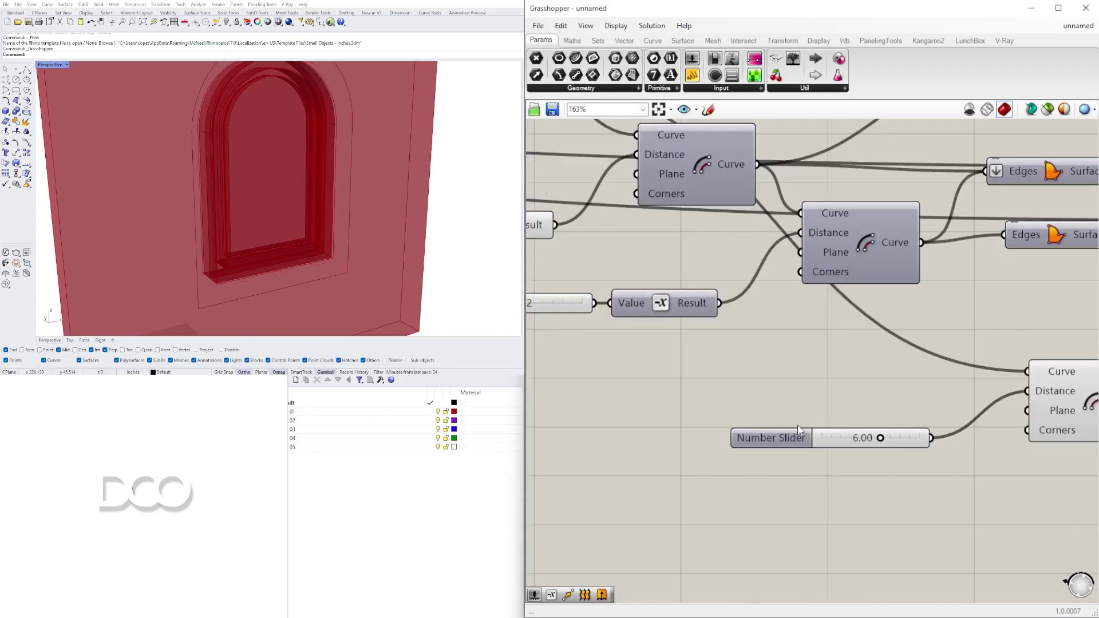
# Highlight the joined curves and the new offset curve together to compare their outlines around the window
pyautogui.click(793, 452)
pyautogui.scroll(-3, 836, 395)
pyautogui.click(829, 386)
pyautogui.moveTo(588, 238); pyautogui.dragTo(676, 252, button='right')
pyautogui.keyDown('shift'); pyautogui.click(593, 227); pyautogui.keyUp('shift')
pyautogui.scroll(-6, 318, 226)
pyautogui.moveTo(318, 226); pyautogui.dragTo(260, 253, button='right')
pyautogui.scroll(9, 300, 243)
pyautogui.scroll(-4, 261, 253)
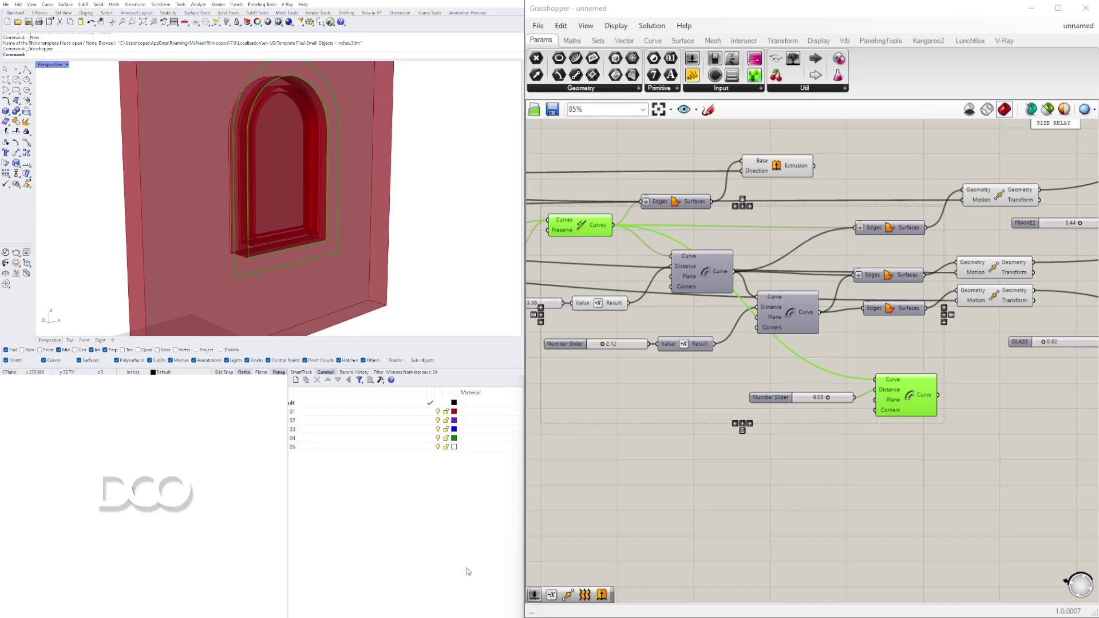
# Add an End Points component, connect the joined curves to its Curve input, and place it below the GLASS slider's row
pyautogui.doubleClick(1005, 435)
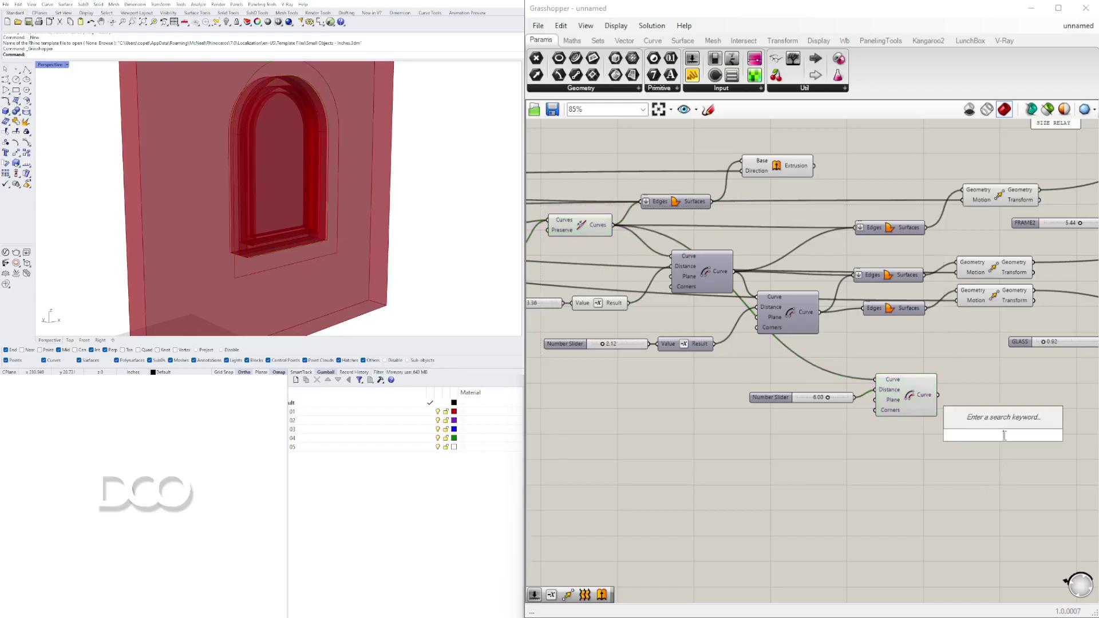
pyautogui.write('END')
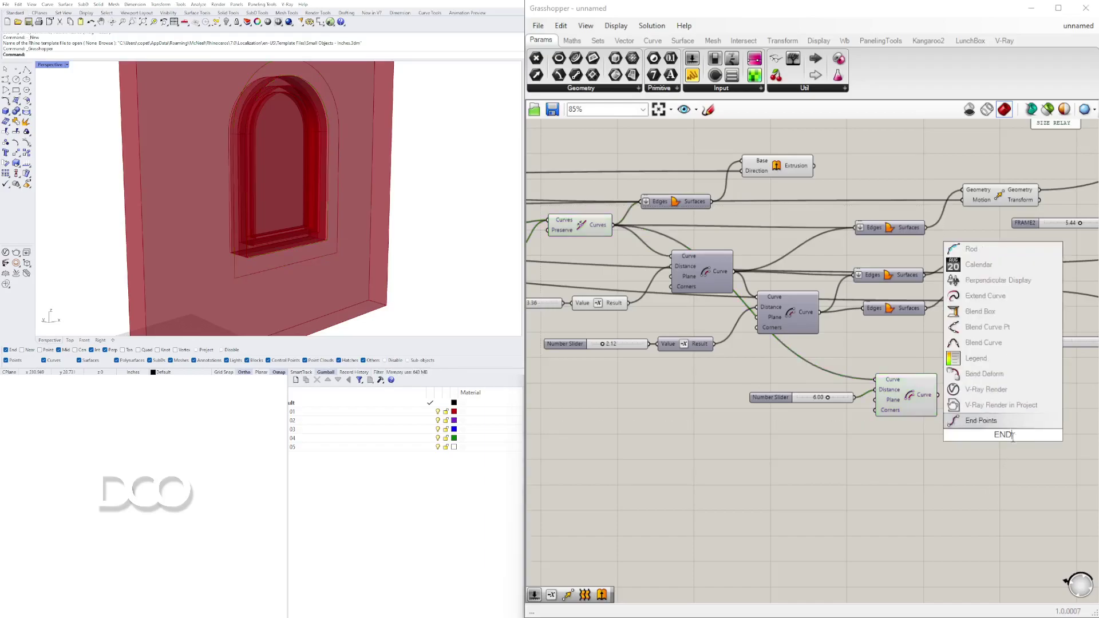
pyautogui.click(990, 423)
pyautogui.click(604, 228)
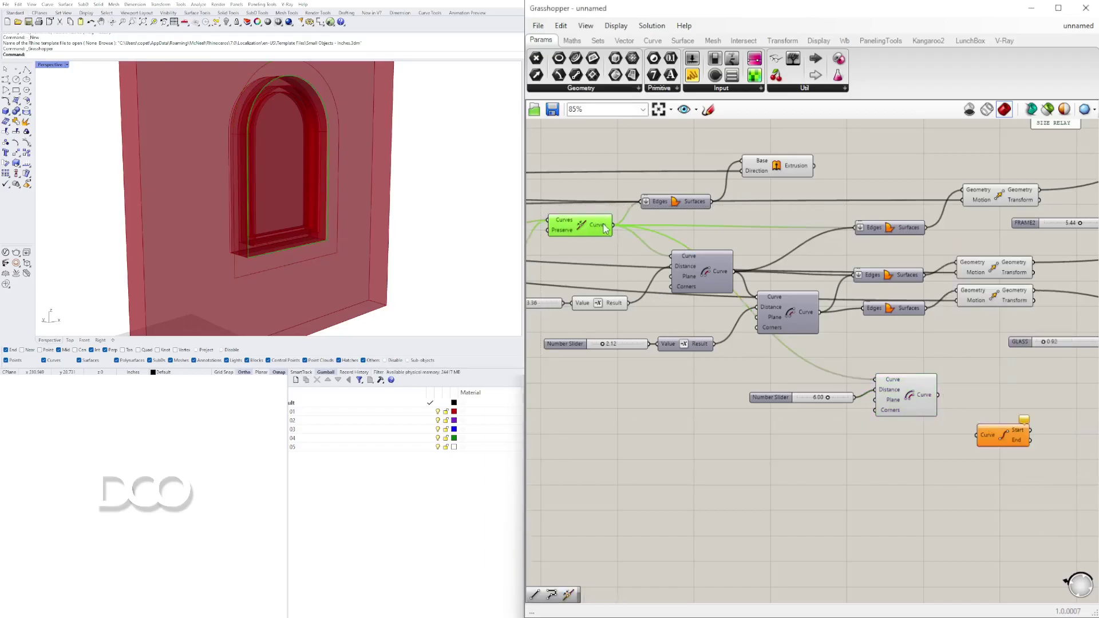
pyautogui.moveTo(611, 227); pyautogui.dragTo(967, 430)
pyautogui.moveTo(614, 225); pyautogui.dragTo(997, 364)
# Move the new Offset Curve and its 6.00 slider together to free space before the End Points component
pyautogui.moveTo(948, 429); pyautogui.dragTo(759, 391)
pyautogui.moveTo(914, 405); pyautogui.dragTo(855, 430)
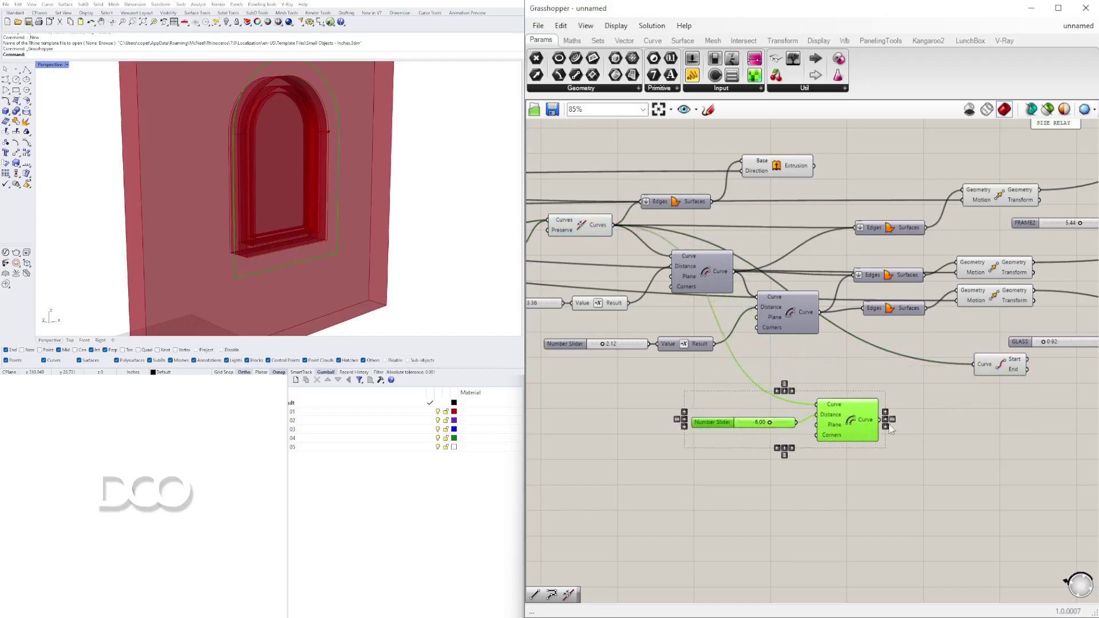
pyautogui.click(928, 425)
pyautogui.moveTo(1042, 394); pyautogui.dragTo(864, 393, button='right')
pyautogui.scroll(-2, 799, 360)
pyautogui.moveTo(799, 360); pyautogui.dragTo(845, 367, button='right')
pyautogui.scroll(1, 844, 365)
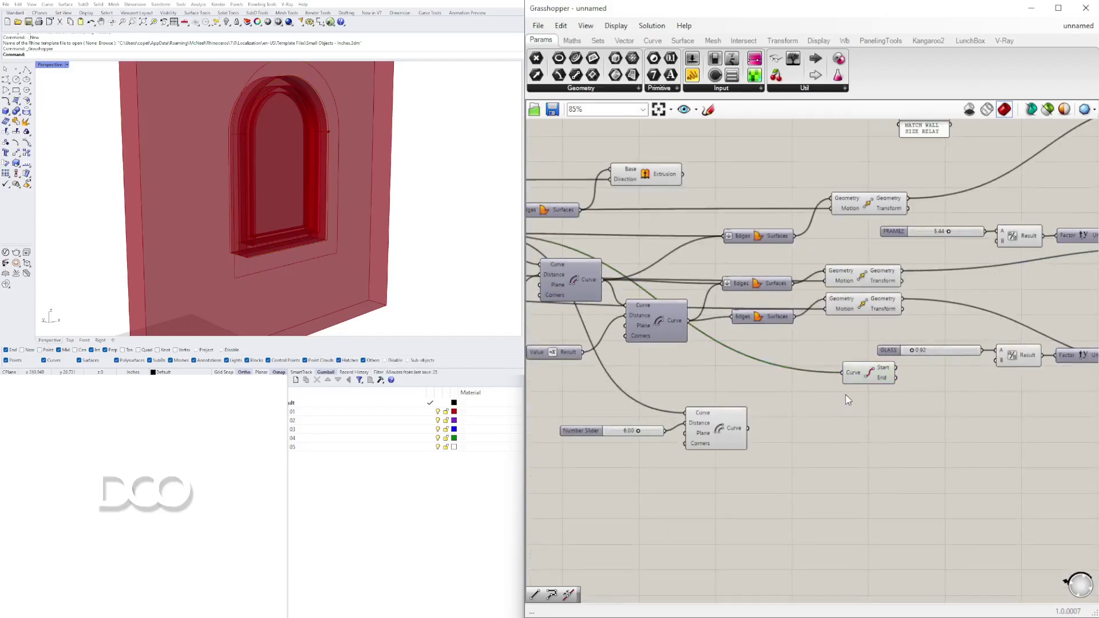
# Duplicate the End Points component directly below the original and connect the offset curve to the copy's Curve input
pyautogui.click(872, 379)
pyautogui.moveTo(283, 180); pyautogui.dragTo(234, 176, button='right')
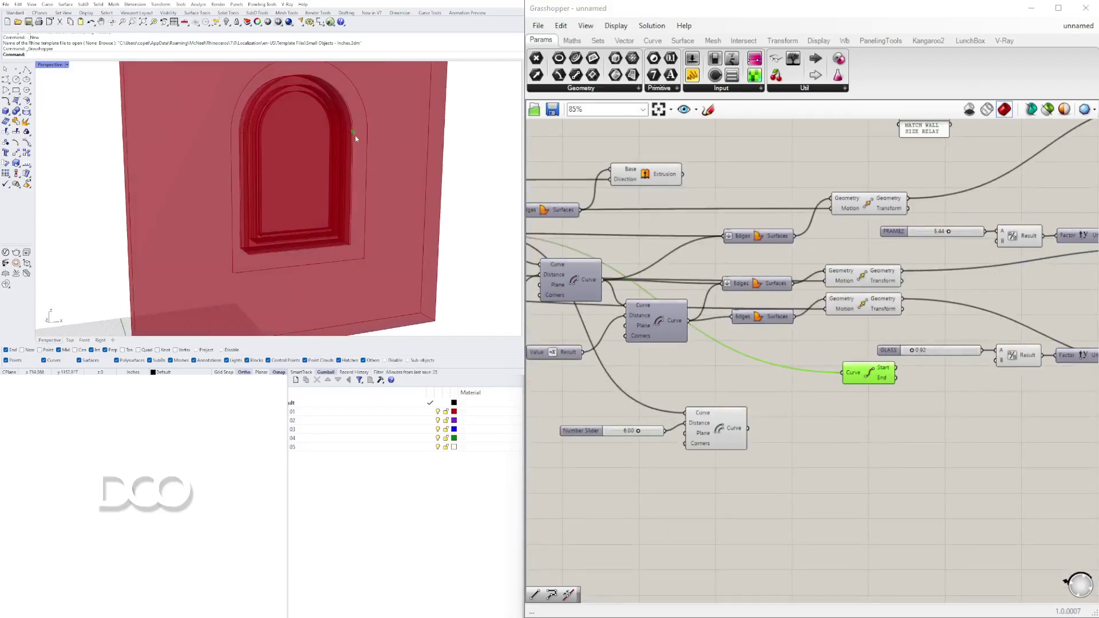
pyautogui.keyDown('alt'); pyautogui.moveTo(855, 375); pyautogui.dragTo(852, 406); pyautogui.keyUp('alt')
pyautogui.moveTo(652, 318); pyautogui.dragTo(722, 260, button='right')
pyautogui.moveTo(877, 360); pyautogui.dragTo(912, 351)
pyautogui.moveTo(923, 372); pyautogui.dragTo(826, 356, button='right')
pyautogui.scroll(3, 826, 305)
pyautogui.click(843, 301)
pyautogui.keyDown('shift'); pyautogui.click(853, 347); pyautogui.keyUp('shift')
# Add a Line component and connect the two End Points' Start outputs to its Start Point and End Point inputs
pyautogui.moveTo(945, 343); pyautogui.dragTo(854, 344, button='right')
pyautogui.scroll(2, 862, 328)
pyautogui.doubleClick(863, 328)
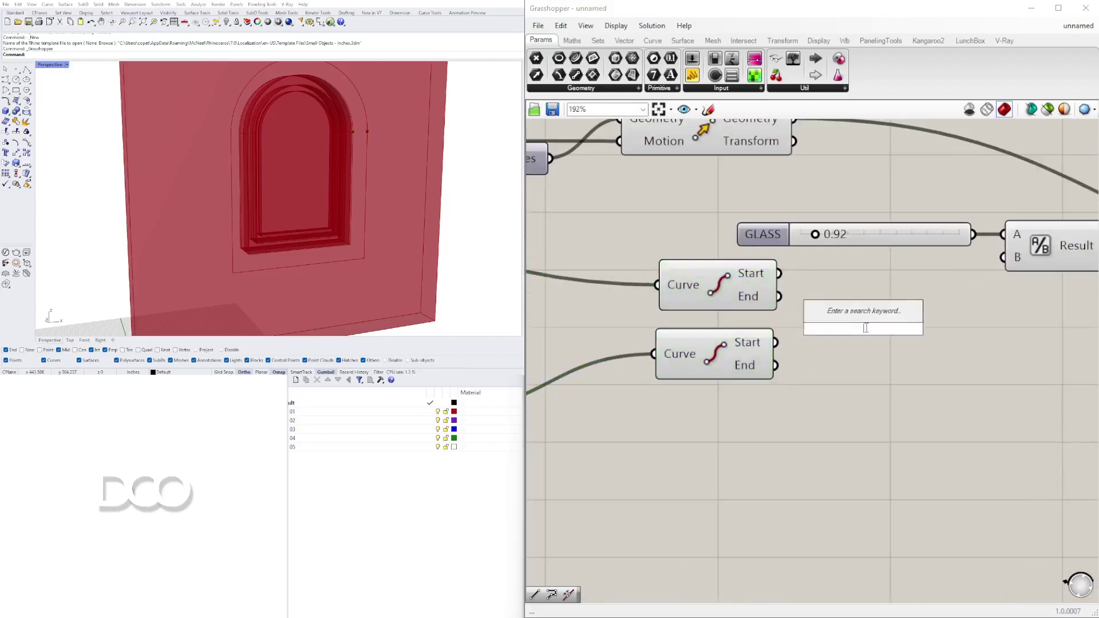
pyautogui.write('LI')
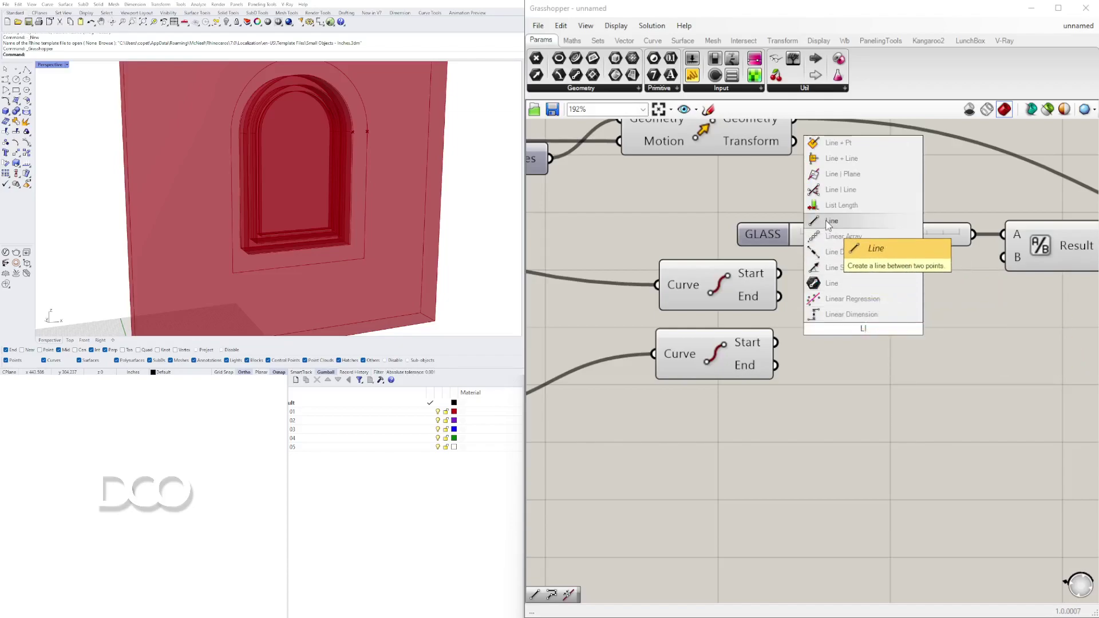
pyautogui.click(829, 222)
pyautogui.scroll(3, 739, 286)
pyautogui.click(745, 289)
pyautogui.moveTo(785, 278); pyautogui.dragTo(886, 350)
pyautogui.click(718, 389)
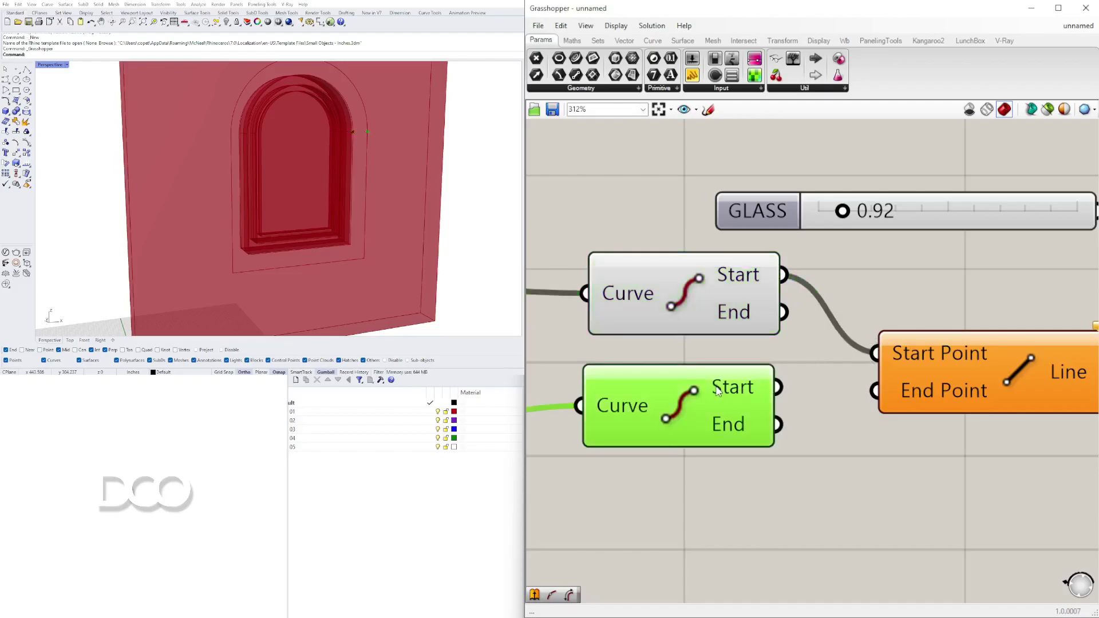
pyautogui.moveTo(777, 387); pyautogui.dragTo(875, 391)
pyautogui.moveTo(936, 366); pyautogui.dragTo(935, 349)
# Move both End Points components and the Line component together further below the GLASS slider
pyautogui.scroll(-4, 936, 350)
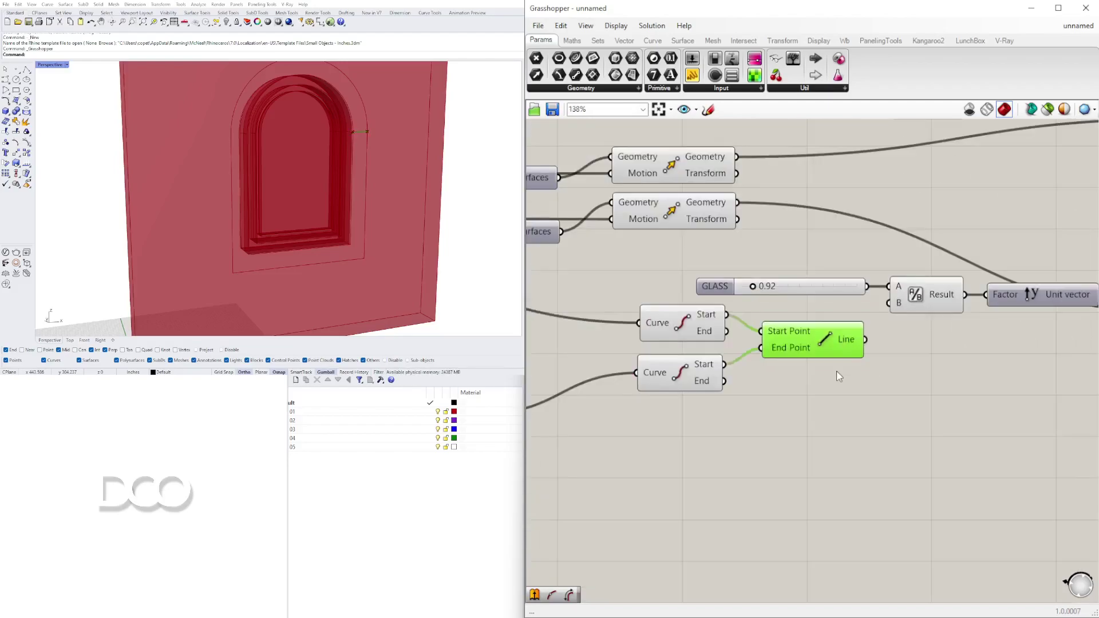
pyautogui.moveTo(836, 437); pyautogui.dragTo(611, 429)
pyautogui.moveTo(610, 429); pyautogui.dragTo(865, 371, button='right')
pyautogui.moveTo(868, 372); pyautogui.dragTo(865, 300)
pyautogui.click(1004, 425)
pyautogui.moveTo(1003, 426); pyautogui.dragTo(768, 431, button='right')
# Add a Divide Curve component, connect the Line output to its Curve input, and place it beyond the Line component
pyautogui.scroll(3, 824, 321)
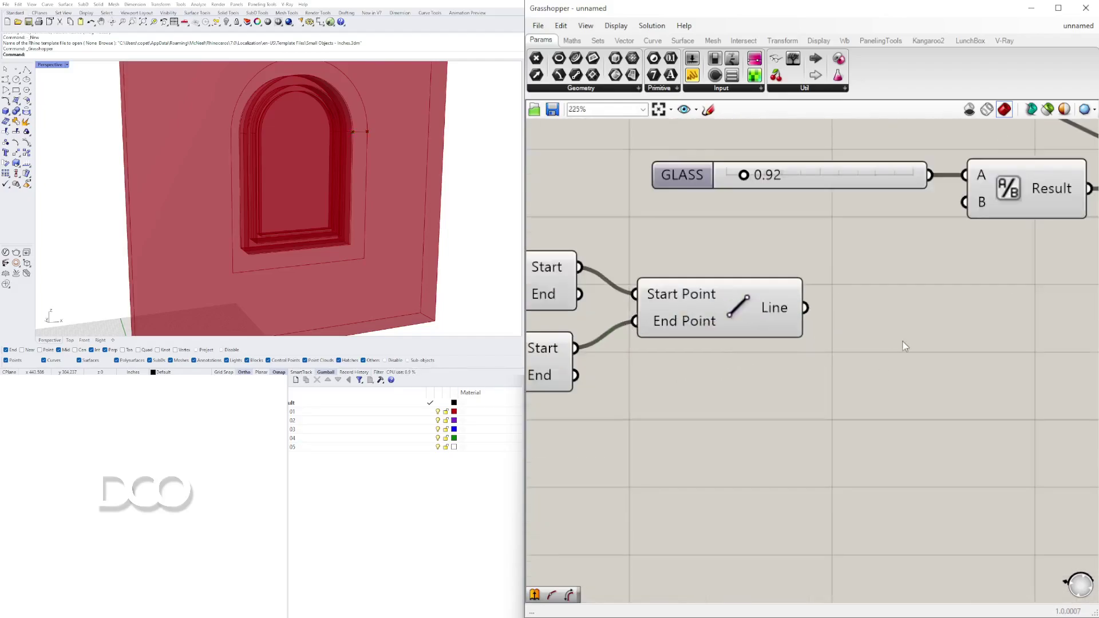
pyautogui.doubleClick(907, 334)
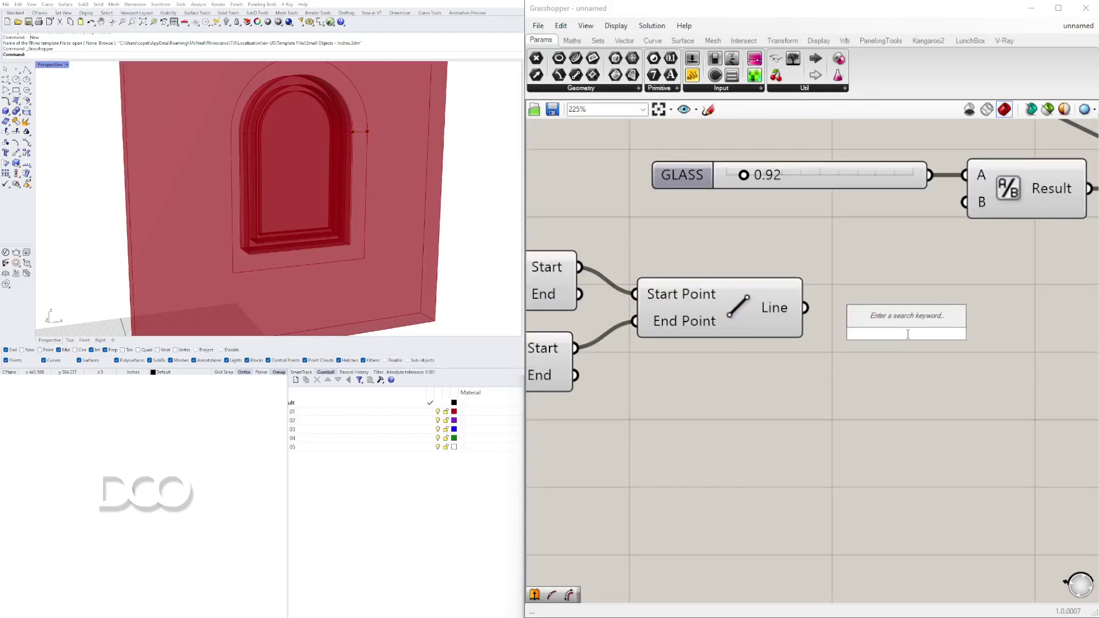
pyautogui.write('DIV')
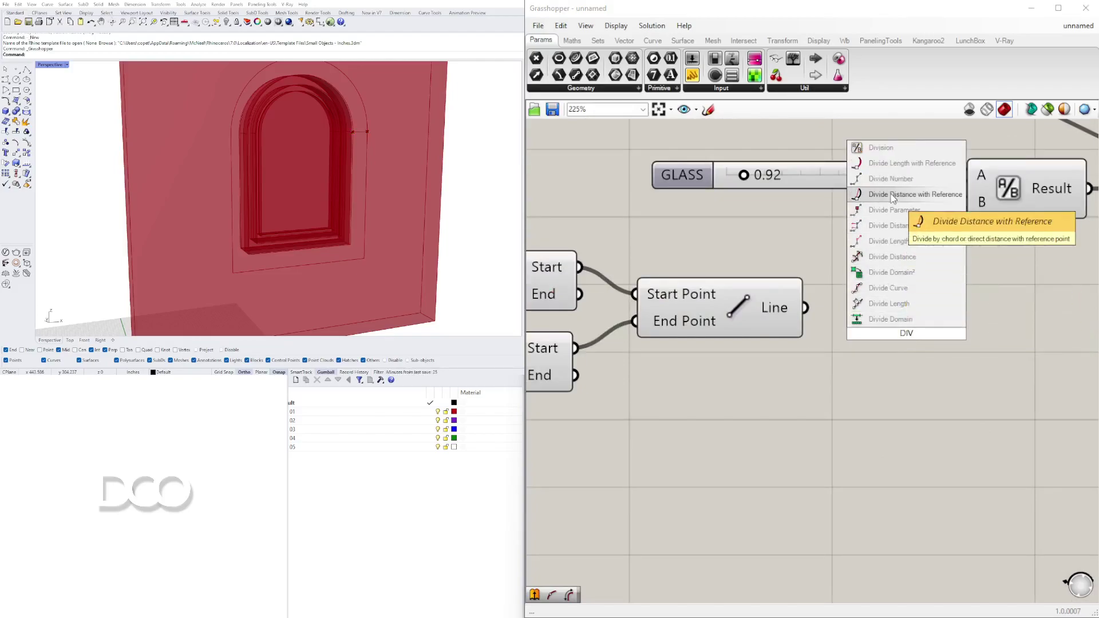
pyautogui.click(883, 289)
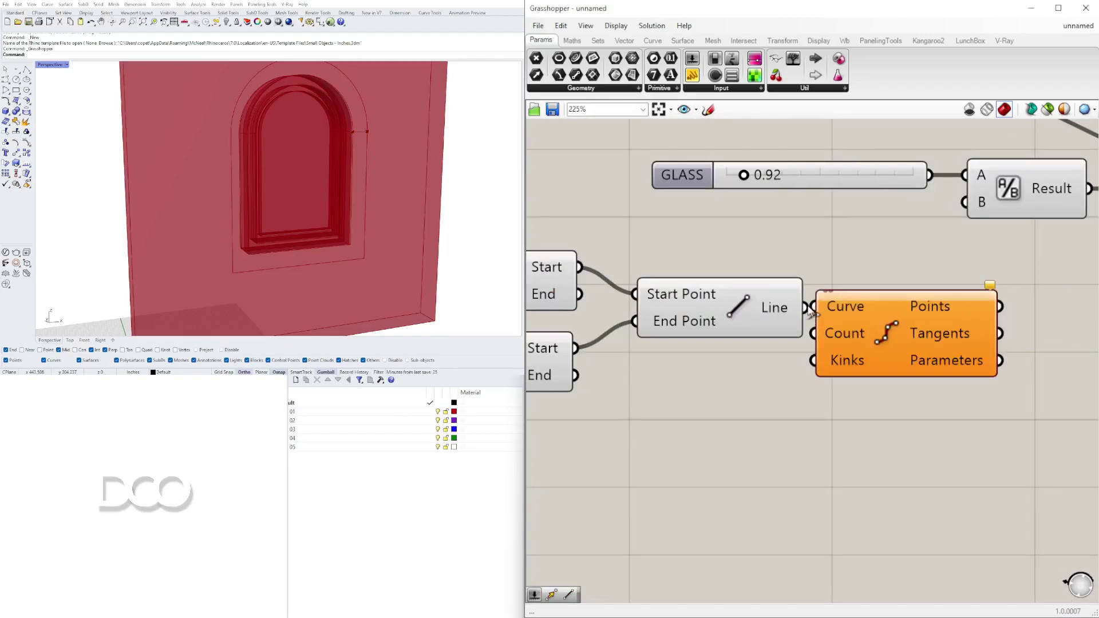
pyautogui.click(920, 308)
pyautogui.moveTo(919, 308); pyautogui.dragTo(986, 357)
# Add an integer number slider set to 5 and connect it to the Divide Curve's Count input
pyautogui.click(667, 447)
pyautogui.doubleClick(667, 447)
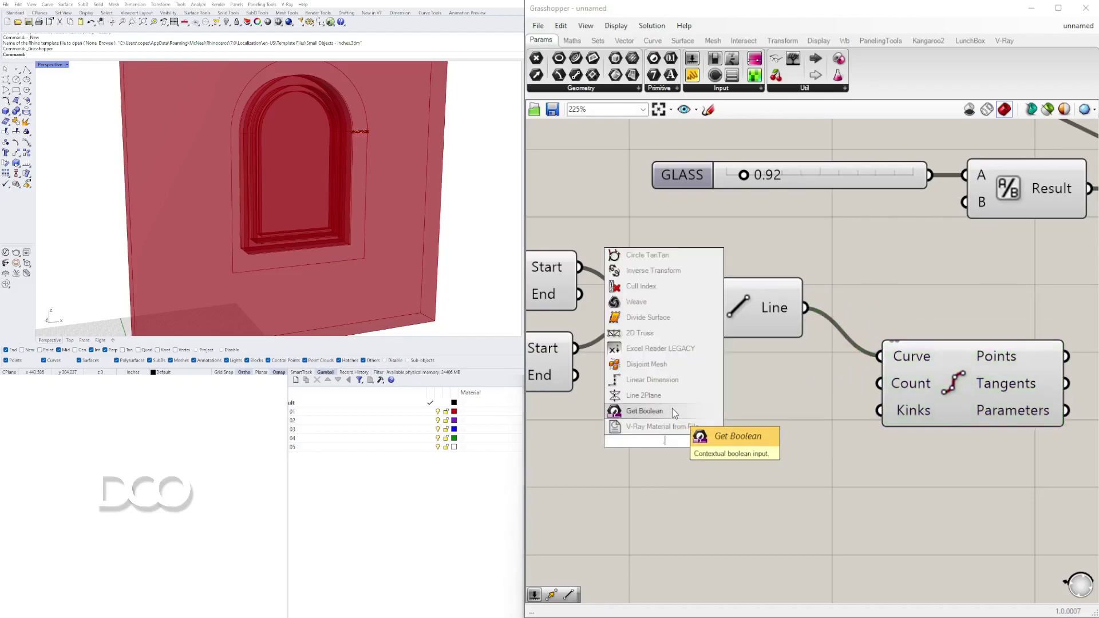
pyautogui.write('5')
pyautogui.press('Return')
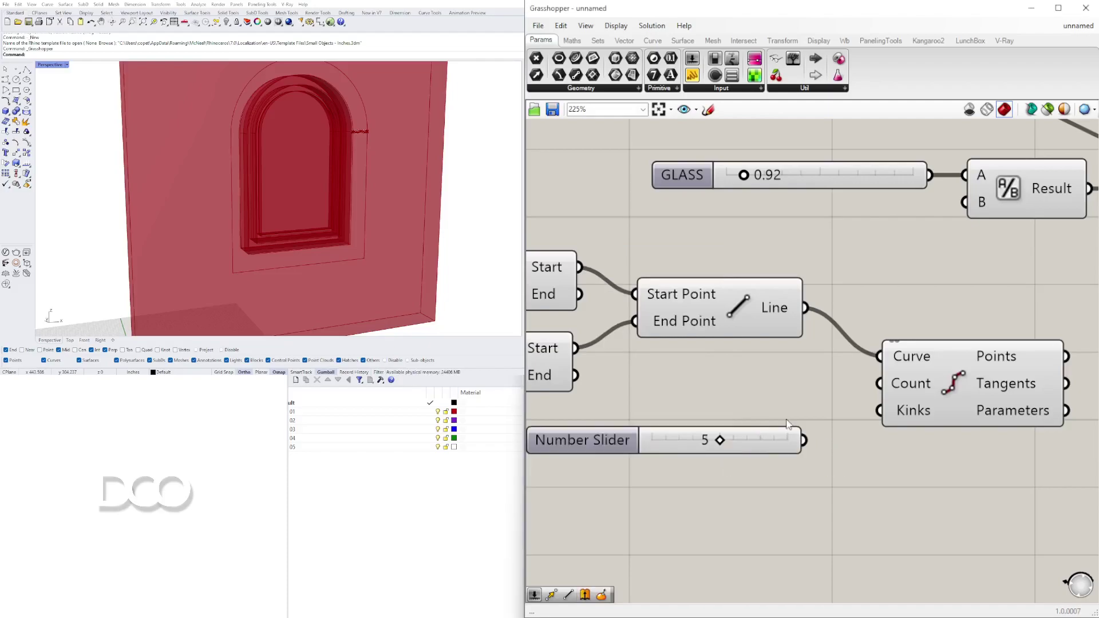
pyautogui.moveTo(804, 441); pyautogui.dragTo(876, 394)
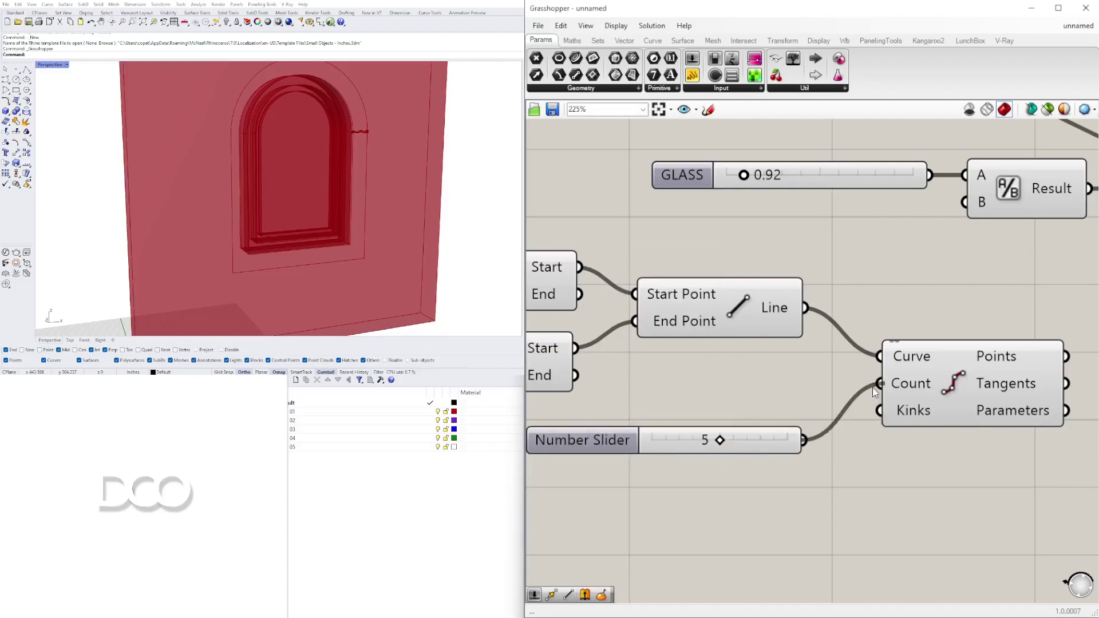
# Shift the Divide Curve component slightly away from its slider and inspect the division points along the line in the model
pyautogui.moveTo(967, 405); pyautogui.dragTo(992, 406)
pyautogui.click(612, 457)
pyautogui.scroll(6, 382, 141)
pyautogui.moveTo(382, 141); pyautogui.dragTo(332, 171, button='right')
pyautogui.scroll(4, 384, 139)
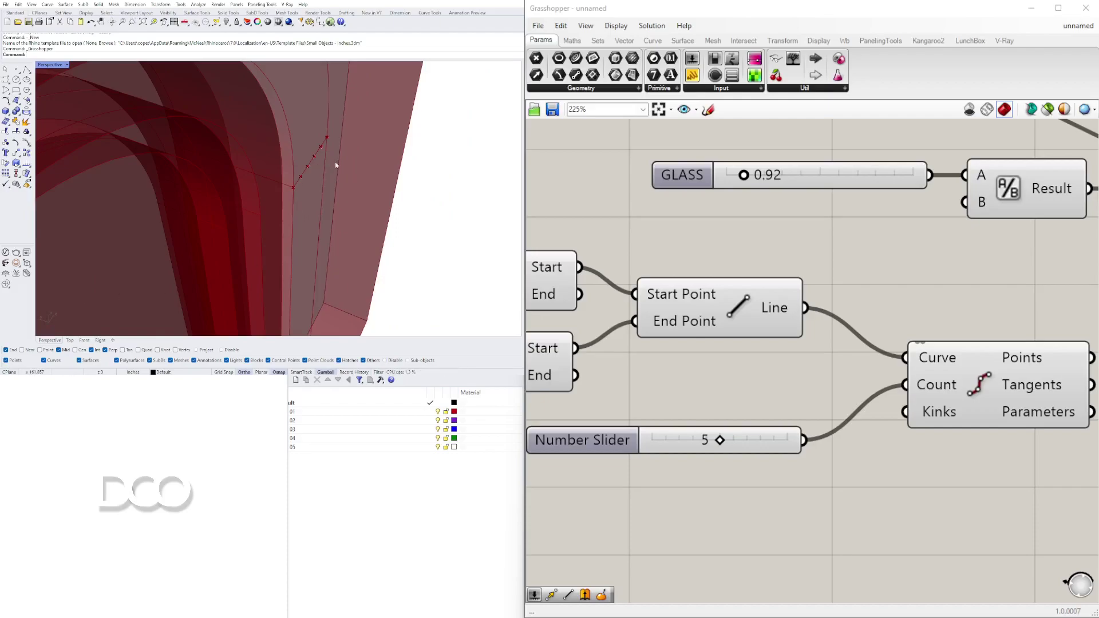
# Add a Move component well beyond the Divide Curve component and connect the Points output to its Geometry input
pyautogui.scroll(-3, 915, 331)
pyautogui.click(887, 380)
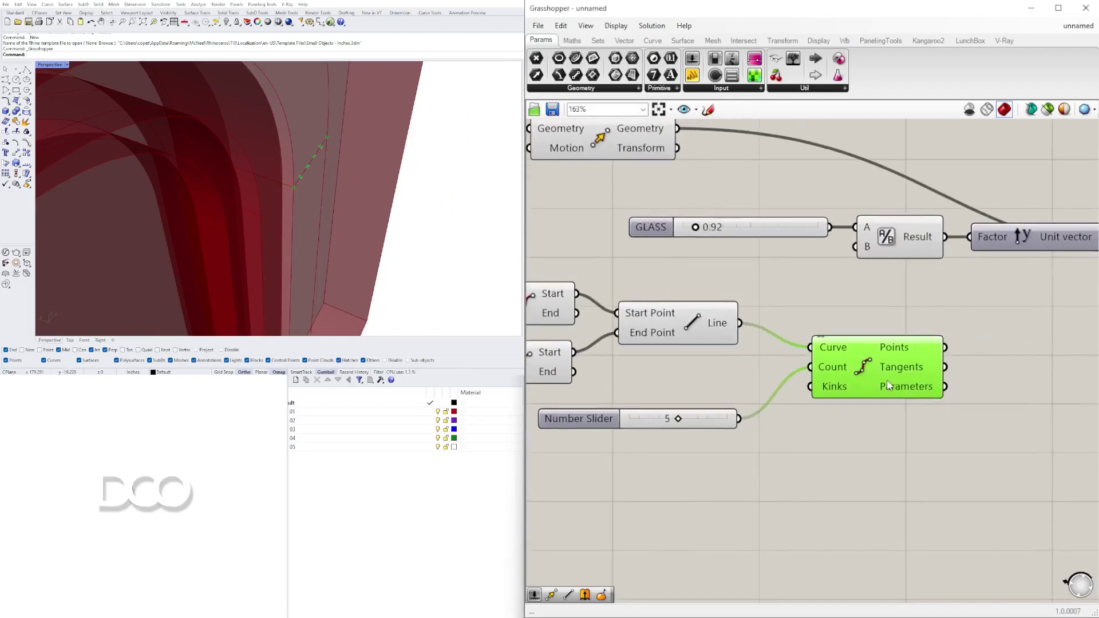
pyautogui.scroll(2, 796, 389)
pyautogui.moveTo(802, 392); pyautogui.dragTo(729, 387, button='right')
pyautogui.doubleClick(947, 397)
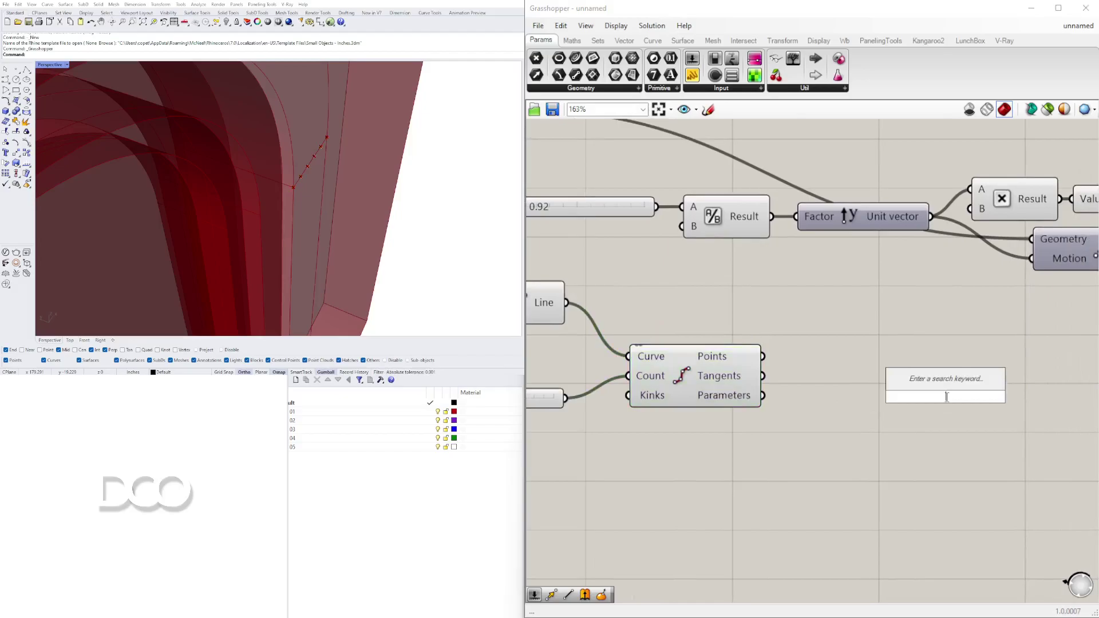
pyautogui.write('move')
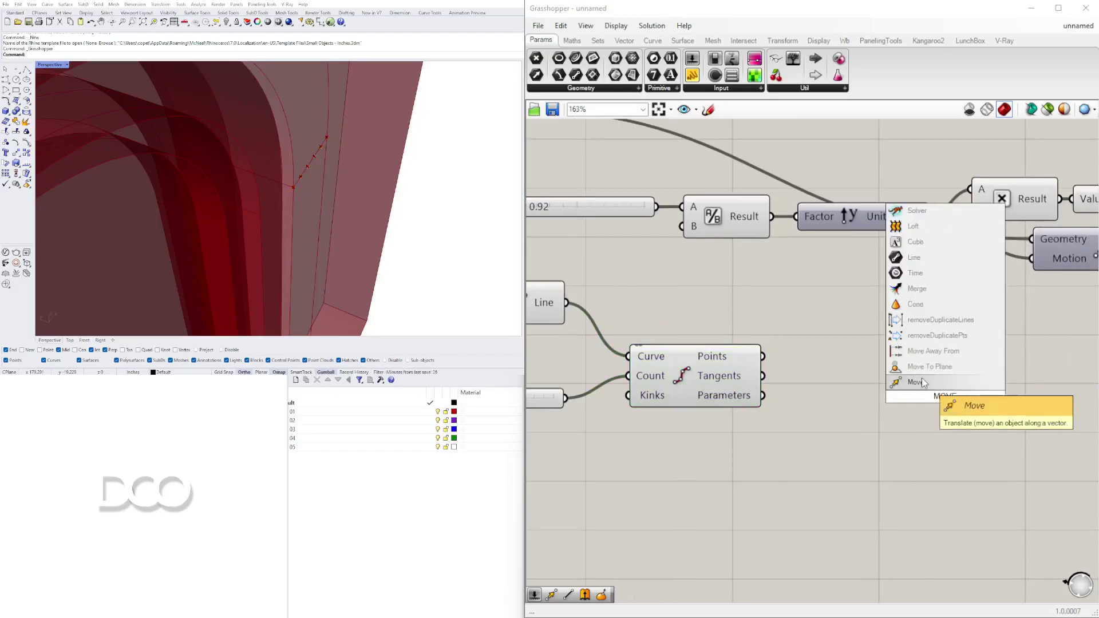
pyautogui.click(926, 381)
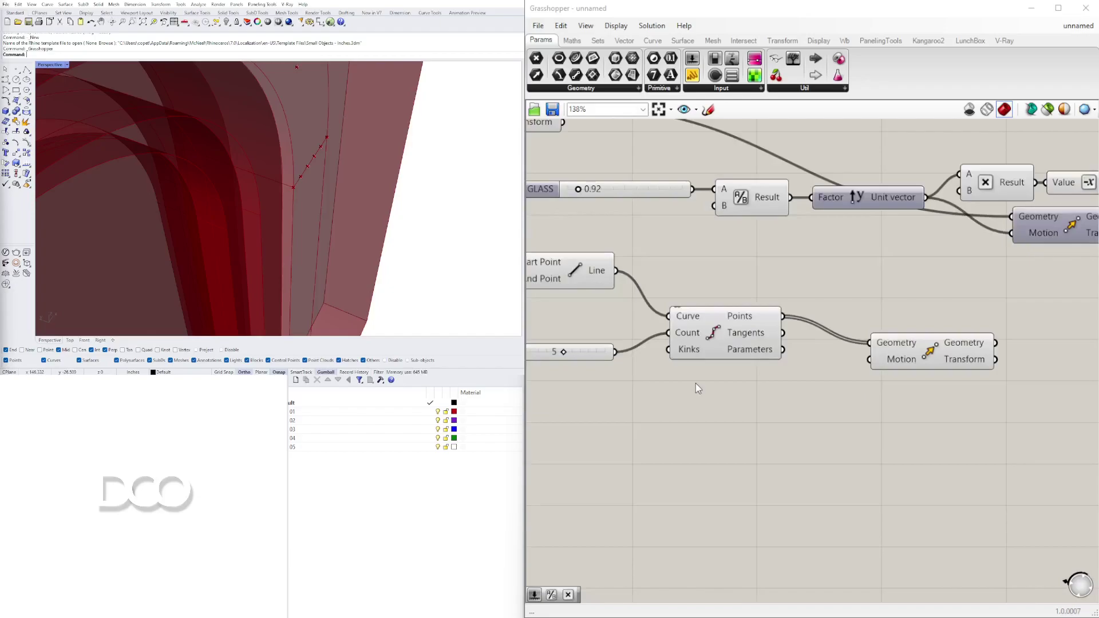
pyautogui.moveTo(899, 429); pyautogui.dragTo(952, 413, button='right')
pyautogui.moveTo(984, 331); pyautogui.dragTo(992, 329)
pyautogui.moveTo(951, 396); pyautogui.dragTo(898, 376, button='right')
pyautogui.moveTo(937, 317); pyautogui.dragTo(911, 346, button='right')
pyautogui.moveTo(897, 346); pyautogui.dragTo(1005, 322)
# Add a Unit Y and a Negative component below the Divide Curve component and connect Unit vector to the Negative's Value input
pyautogui.doubleClick(778, 419)
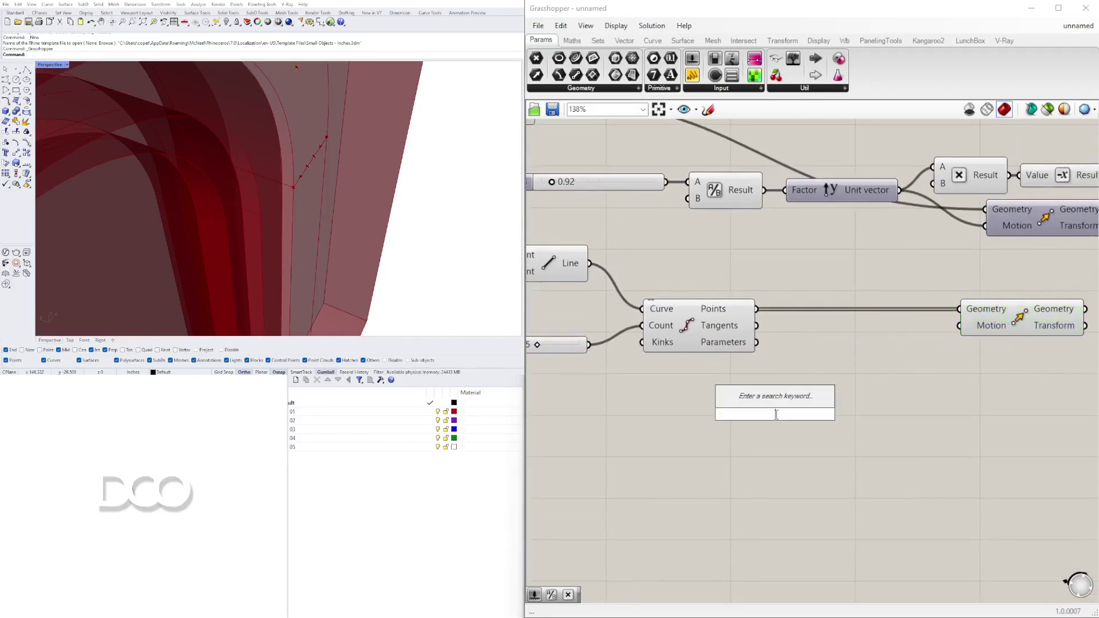
pyautogui.write('y')
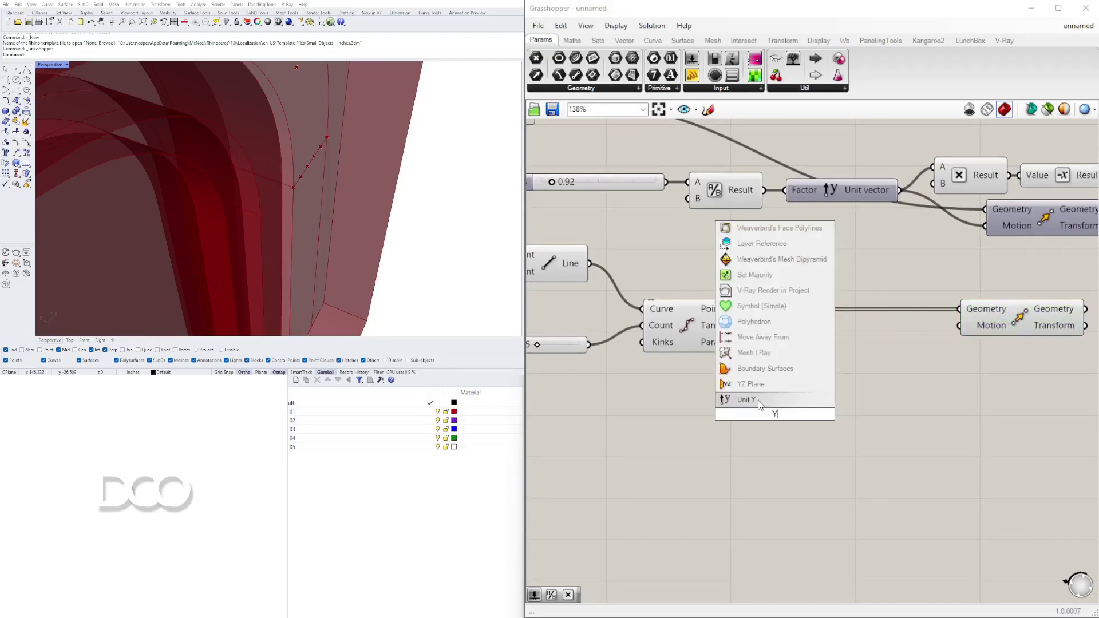
pyautogui.click(756, 400)
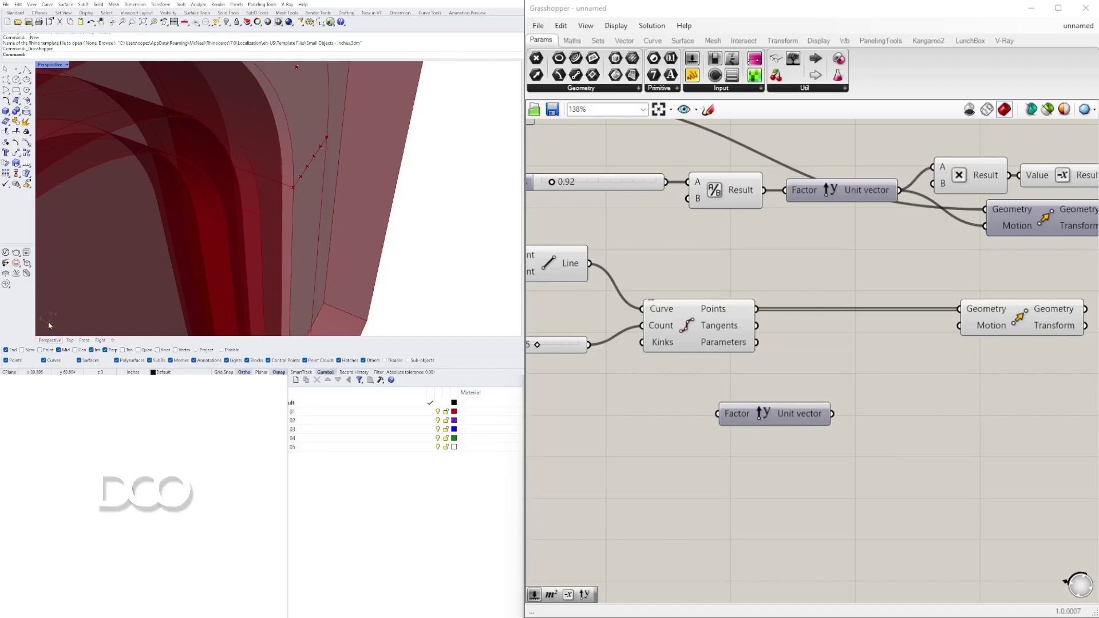
pyautogui.doubleClick(889, 437)
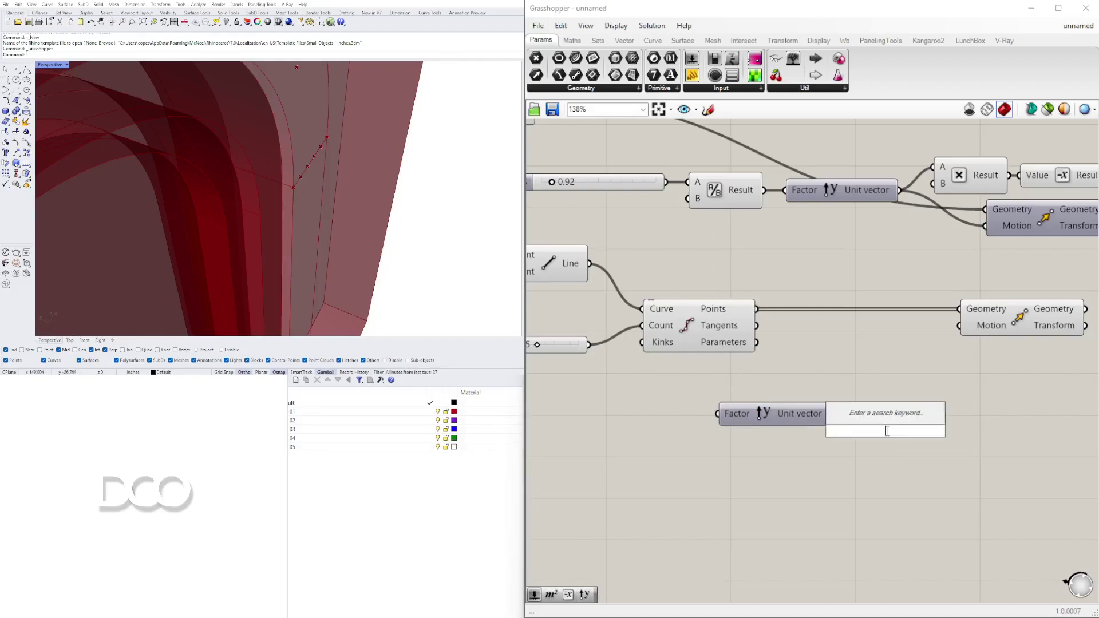
pyautogui.write('neg')
pyautogui.click(883, 418)
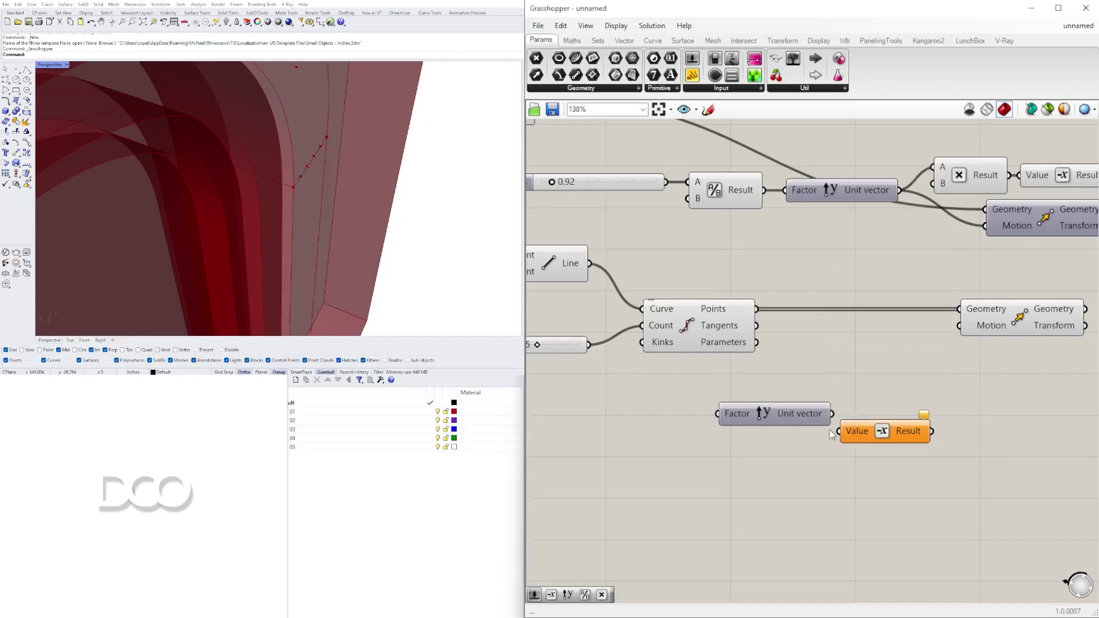
pyautogui.moveTo(838, 422); pyautogui.dragTo(839, 427)
pyautogui.moveTo(863, 433); pyautogui.dragTo(868, 416)
# Shift the new Move component further away and reposition the Unit Y and Negative components to leave space before them
pyautogui.moveTo(861, 415); pyautogui.dragTo(777, 385, button='right')
pyautogui.scroll(-1, 783, 423)
pyautogui.scroll(-1, 786, 428)
pyautogui.moveTo(865, 281); pyautogui.dragTo(1004, 276)
pyautogui.moveTo(933, 409); pyautogui.dragTo(845, 395)
pyautogui.moveTo(985, 278); pyautogui.dragTo(993, 283)
pyautogui.moveTo(1001, 384); pyautogui.dragTo(802, 346)
pyautogui.click(868, 373)
pyautogui.moveTo(771, 362); pyautogui.dragTo(827, 363, button='right')
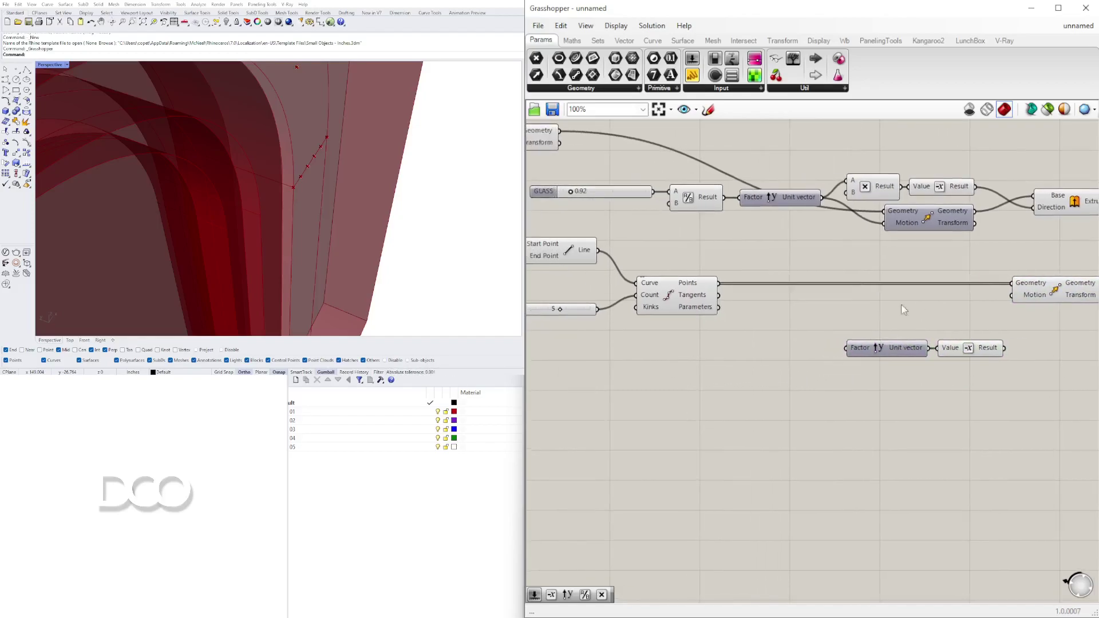
# Add a Graph Mapper component and place it in front of the Unit Y component
pyautogui.doubleClick(704, 378)
pyautogui.write('GRAPH')
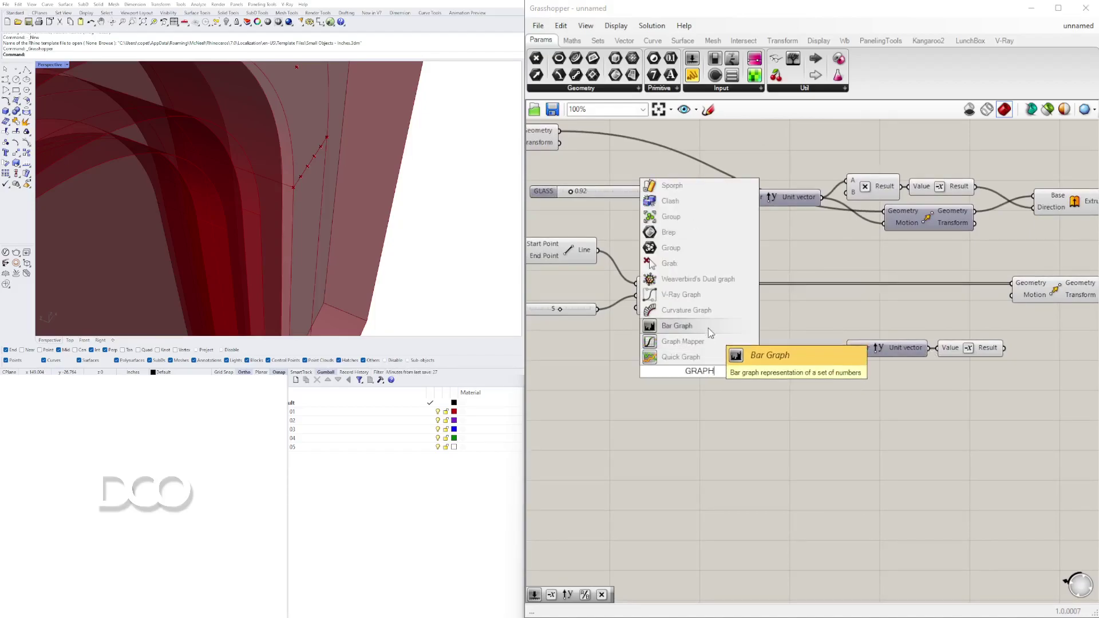
pyautogui.click(709, 342)
pyautogui.moveTo(709, 342); pyautogui.dragTo(789, 351)
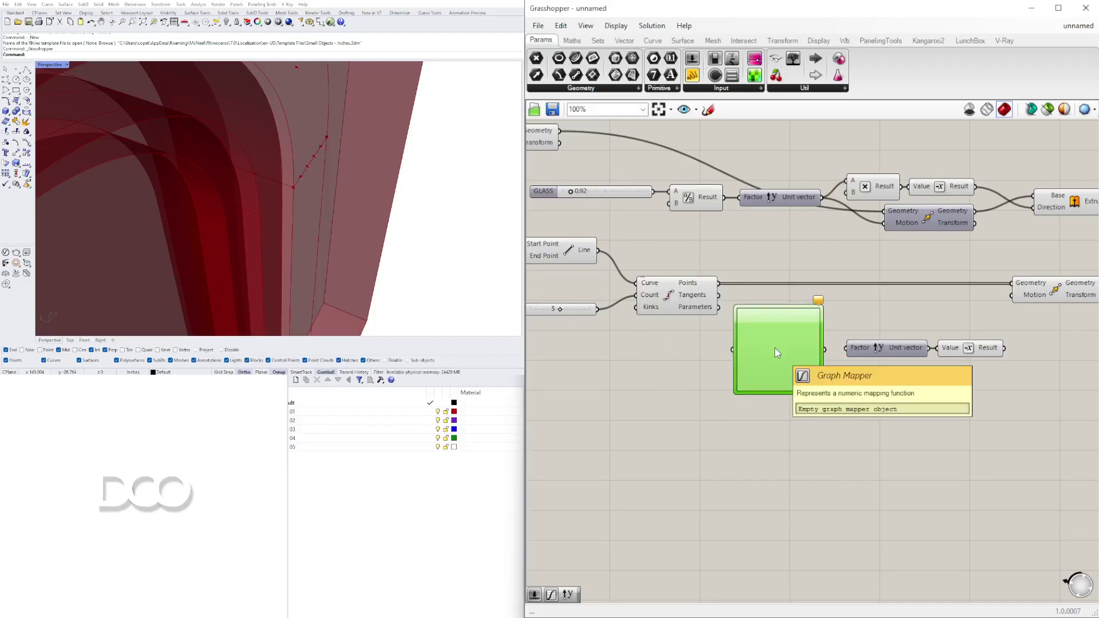
# Set the Graph Mapper's graph type to Sine and connect its output to the Unit Y Factor input, placing the chain slightly lower
pyautogui.rightClick(775, 349)
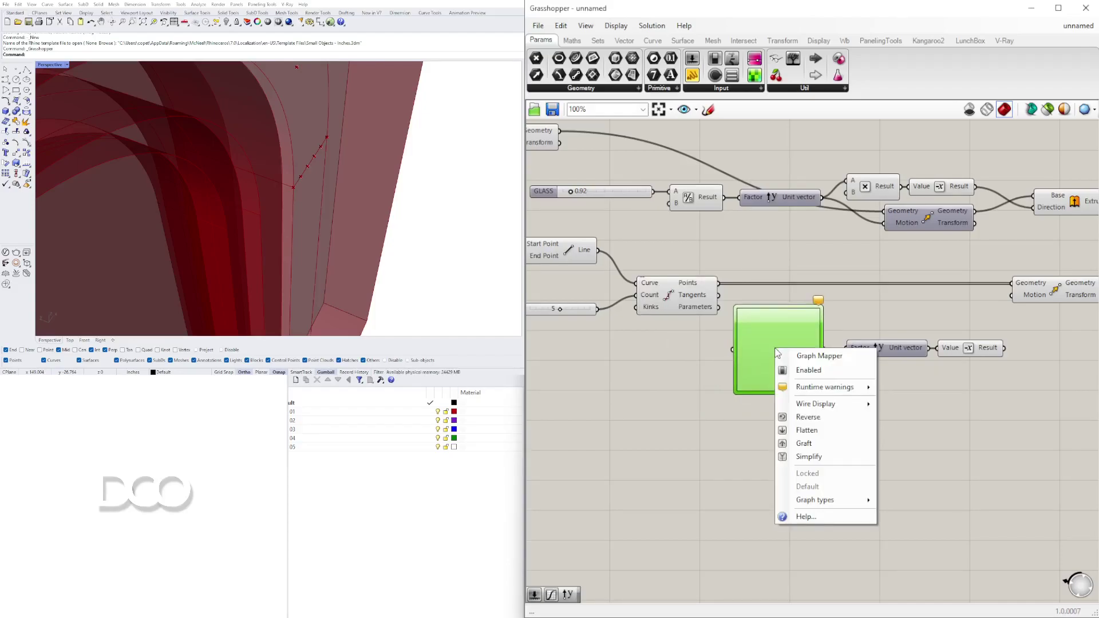
pyautogui.moveTo(827, 502)
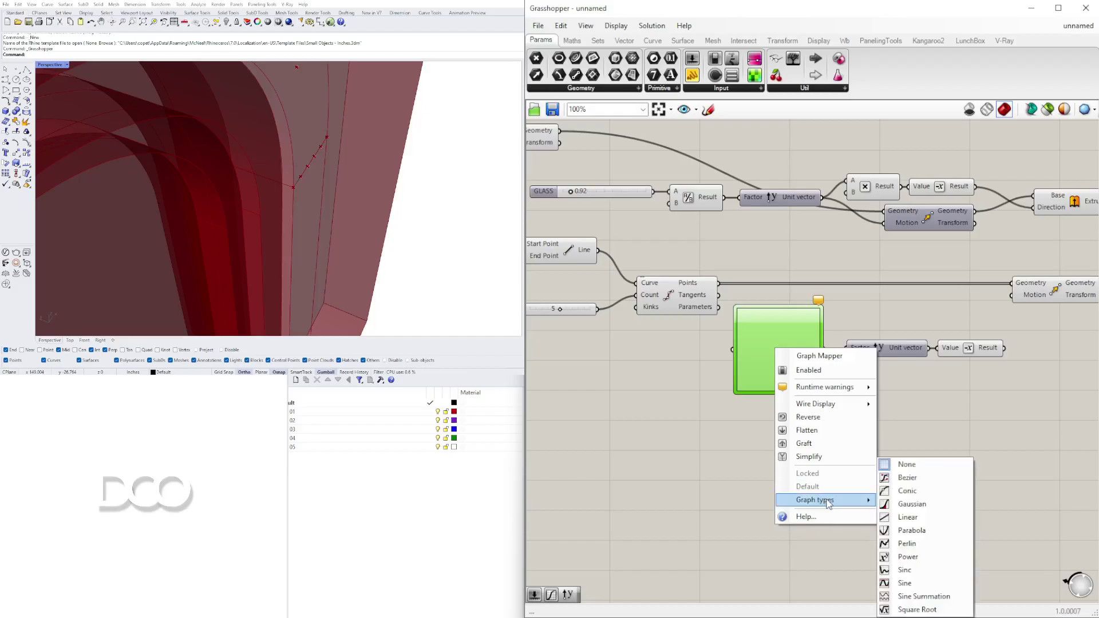
pyautogui.click(920, 584)
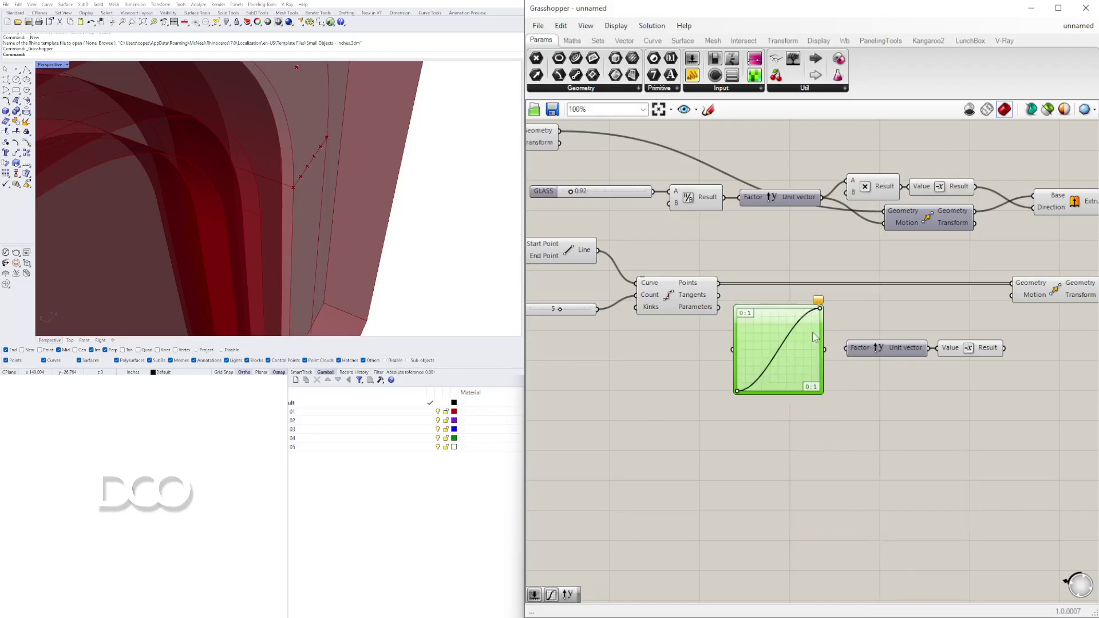
pyautogui.moveTo(783, 358); pyautogui.dragTo(792, 356)
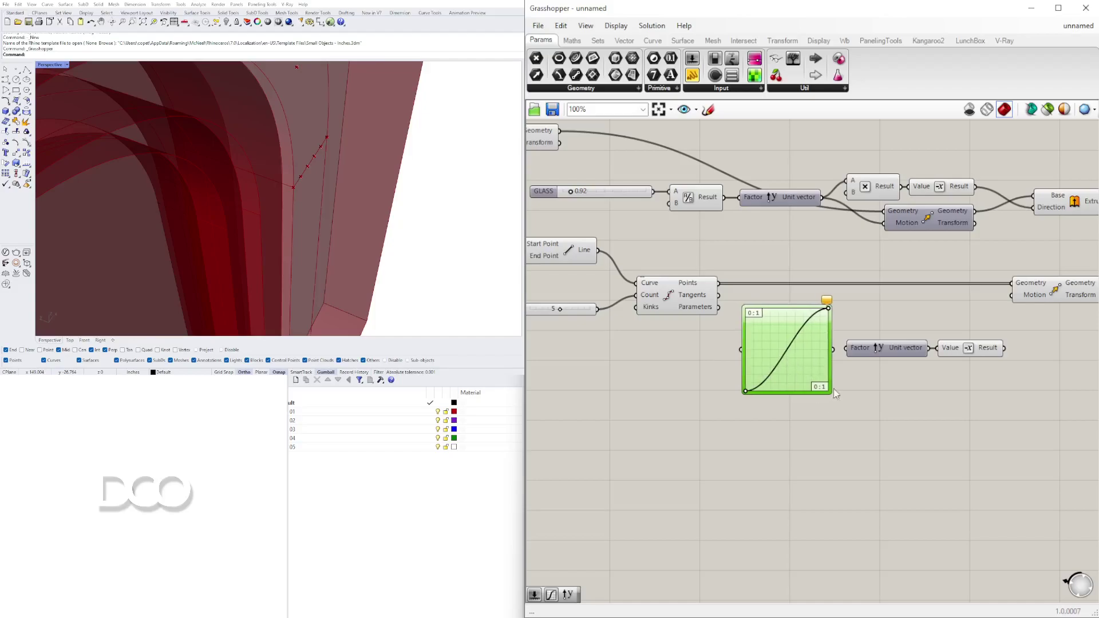
pyautogui.moveTo(1040, 444); pyautogui.dragTo(800, 396)
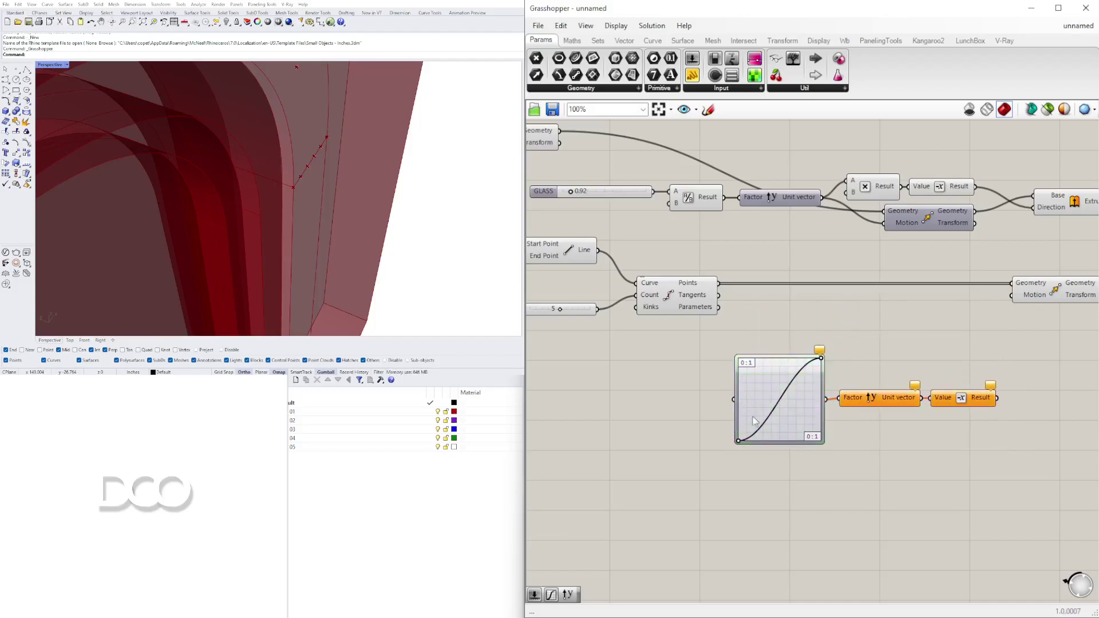
# Add a Range component below the Divide Curve component and place it in front of the Graph Mapper
pyautogui.moveTo(709, 407); pyautogui.dragTo(755, 398, button='right')
pyautogui.moveTo(688, 359); pyautogui.dragTo(814, 341, button='right')
pyautogui.doubleClick(785, 390)
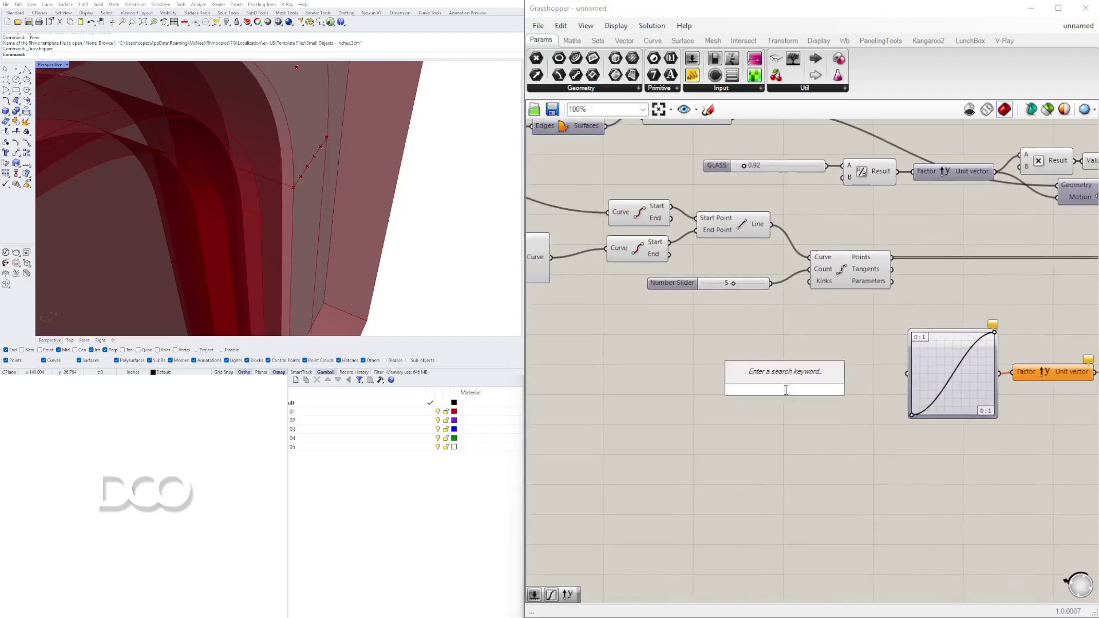
pyautogui.write('RAN')
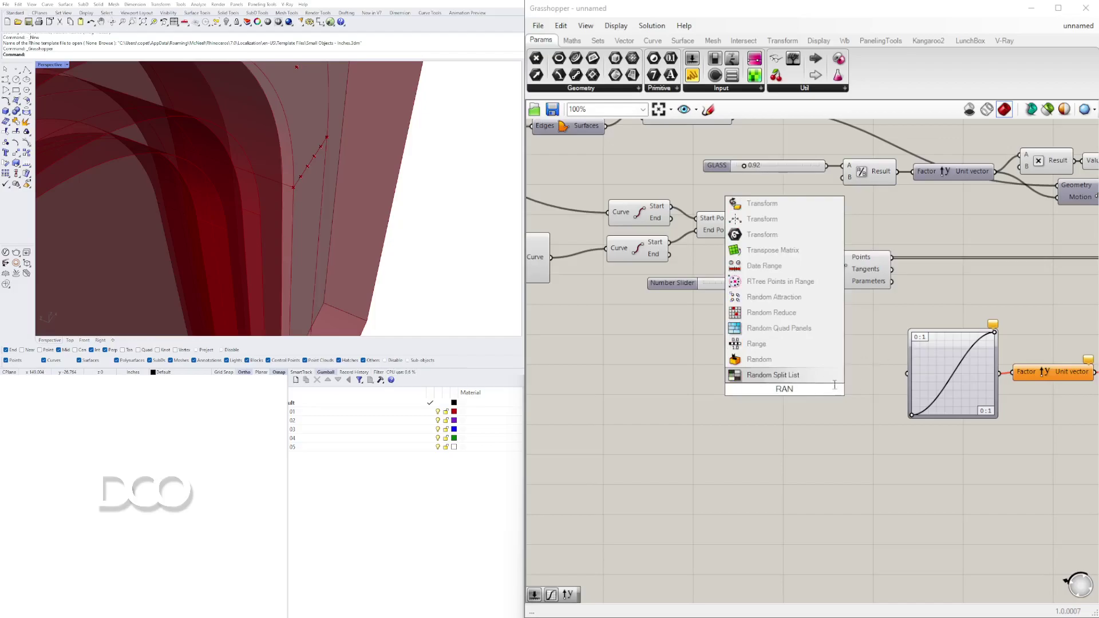
pyautogui.click(767, 344)
pyautogui.moveTo(791, 393); pyautogui.dragTo(834, 370)
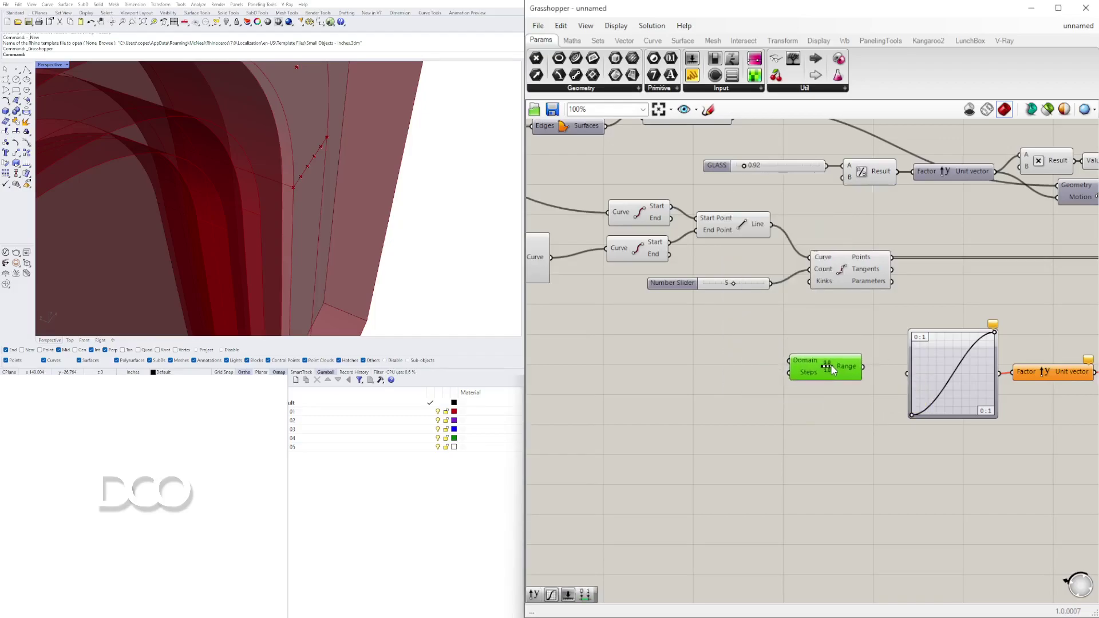
pyautogui.moveTo(843, 371)
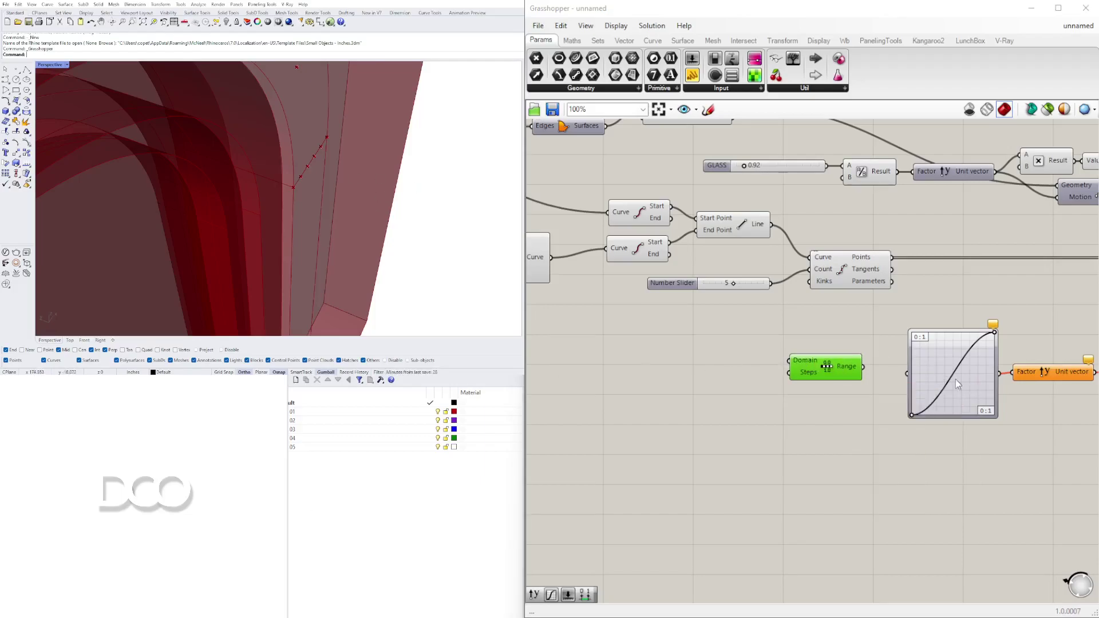
pyautogui.click(944, 365)
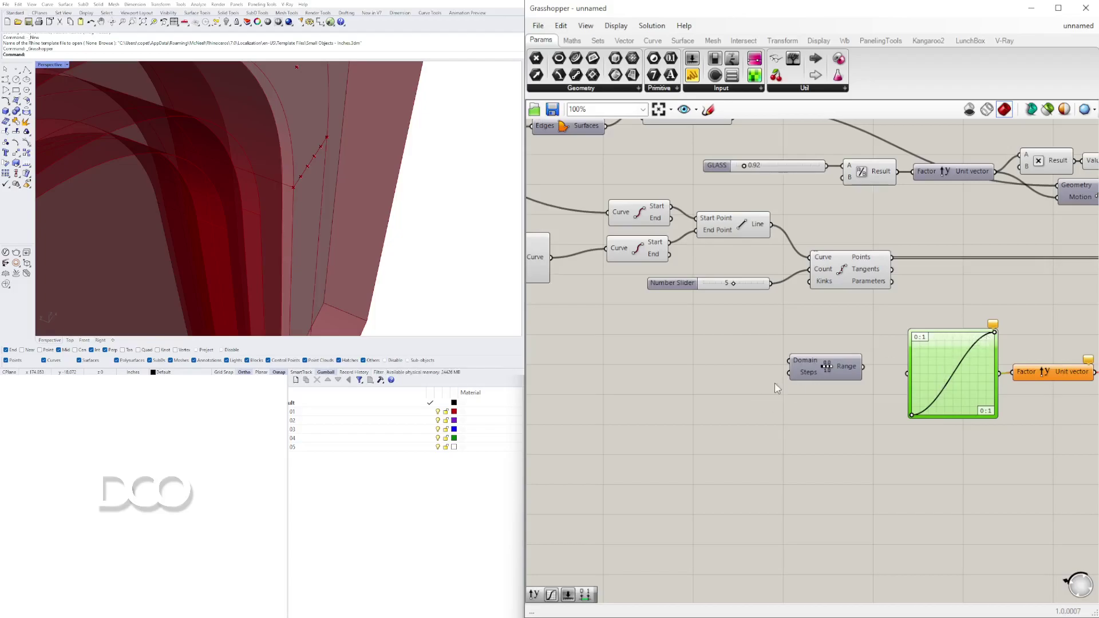
# Connect the division count slider to the Range's Steps input and the Range output to the Graph Mapper
pyautogui.moveTo(687, 289); pyautogui.dragTo(627, 286)
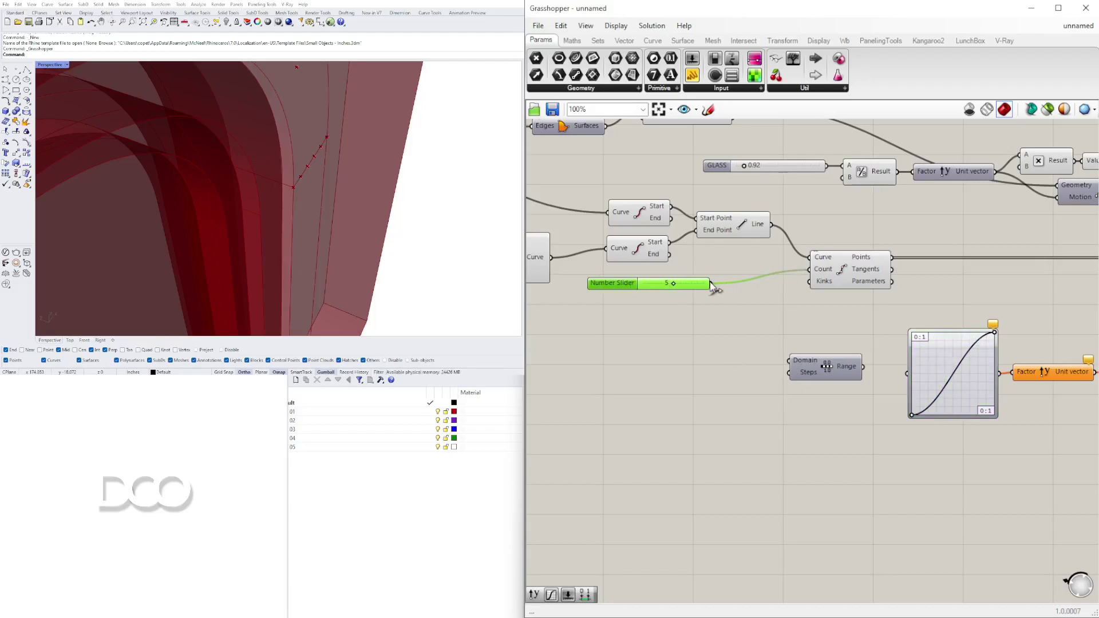
pyautogui.click(843, 267)
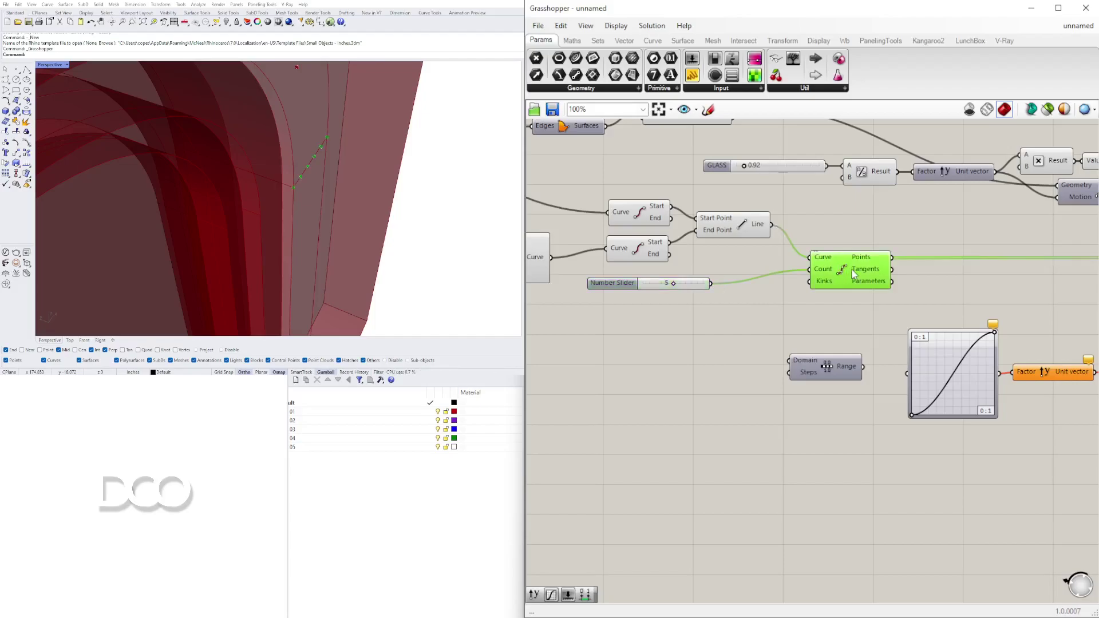
pyautogui.moveTo(713, 284); pyautogui.dragTo(789, 373)
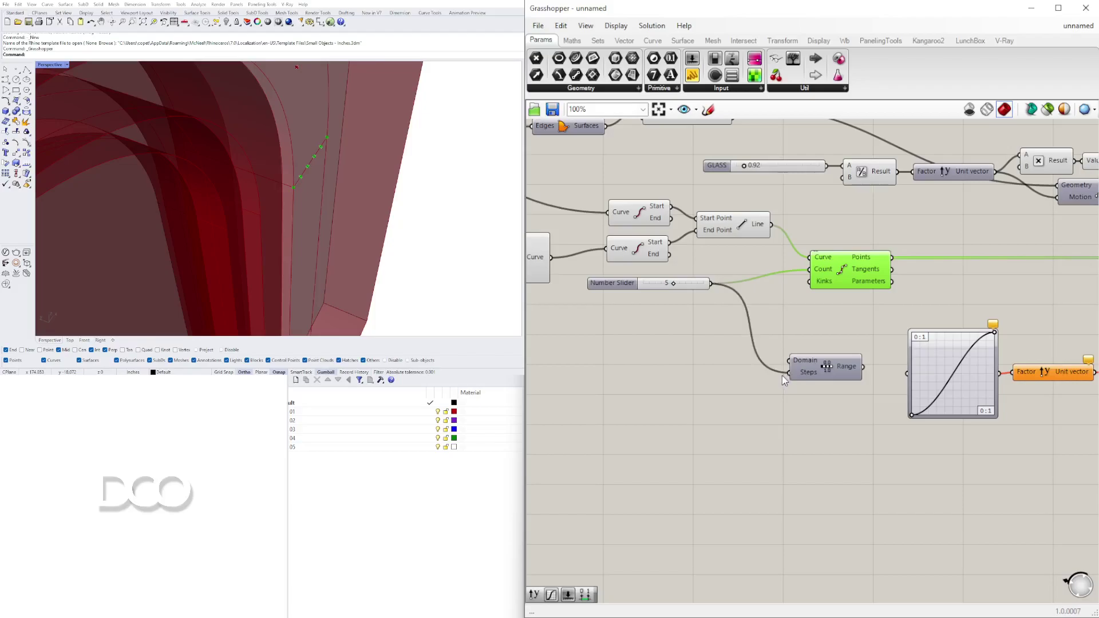
pyautogui.moveTo(837, 380); pyautogui.dragTo(770, 380, button='right')
pyautogui.moveTo(797, 367); pyautogui.dragTo(845, 374)
pyautogui.moveTo(759, 368); pyautogui.dragTo(789, 375)
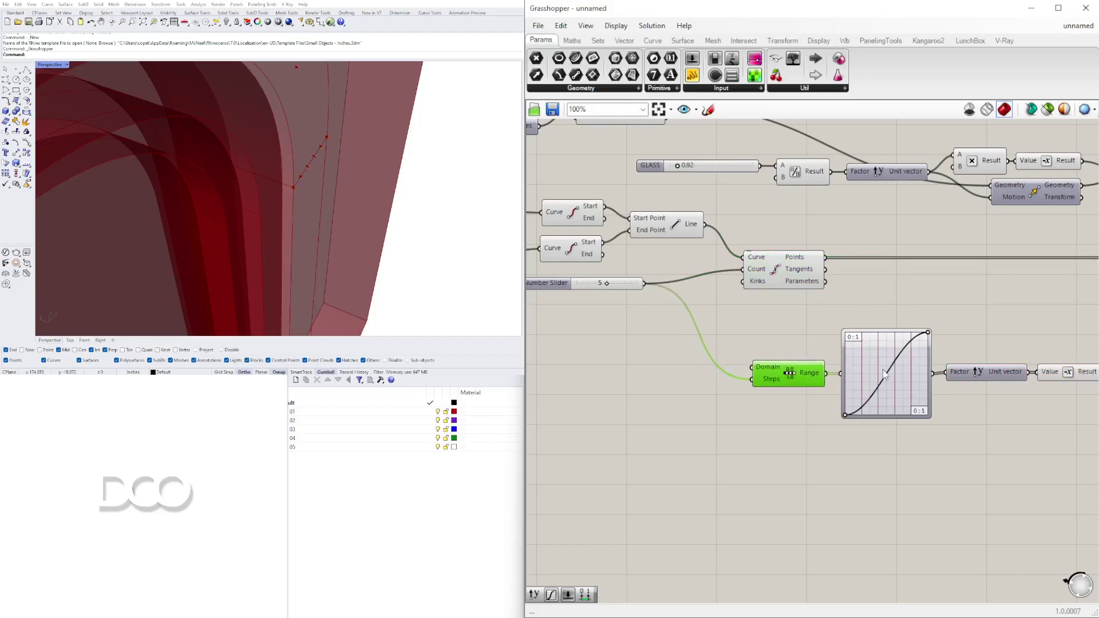
# Connect the Negative component's Result output to the Motion input of the Move component for the division points
pyautogui.moveTo(1015, 361); pyautogui.dragTo(783, 343, button='right')
pyautogui.scroll(-1, 784, 343)
pyautogui.moveTo(858, 359); pyautogui.dragTo(997, 269)
pyautogui.click(854, 375)
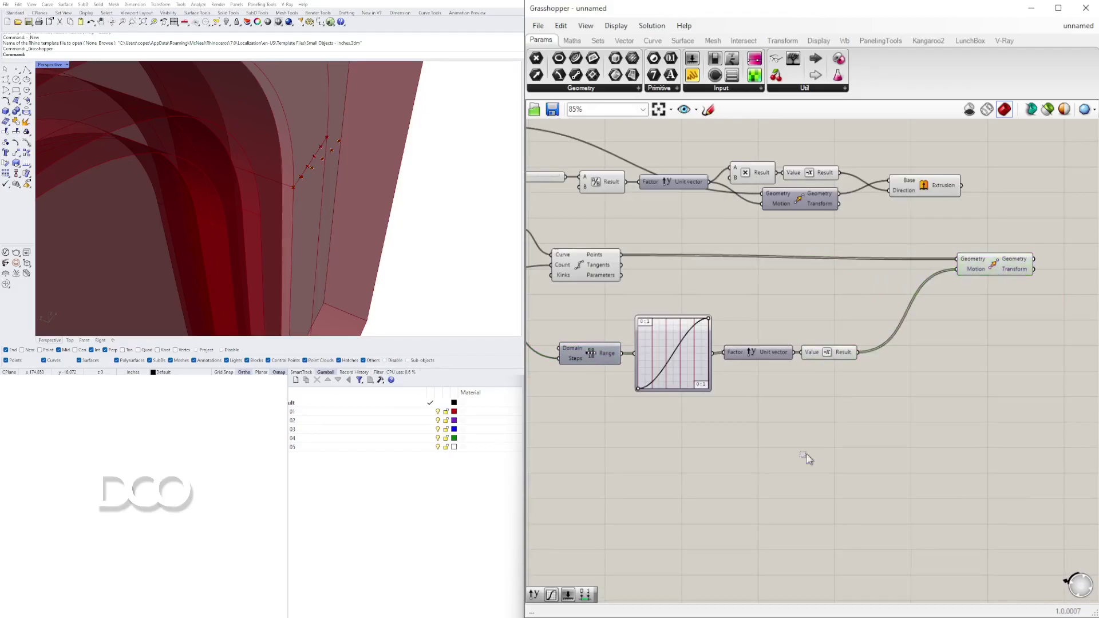
# Reshape the Sine graph into a single arch by moving its upper handle to the middle of the Graph Mapper
pyautogui.scroll(5, 667, 350)
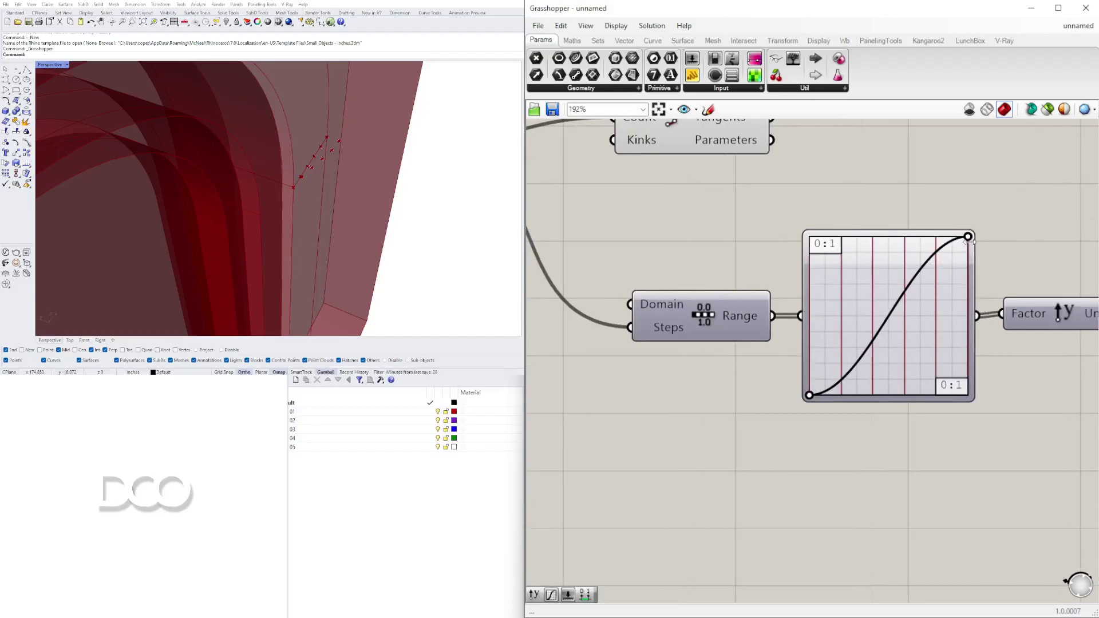
pyautogui.moveTo(968, 237); pyautogui.dragTo(891, 239)
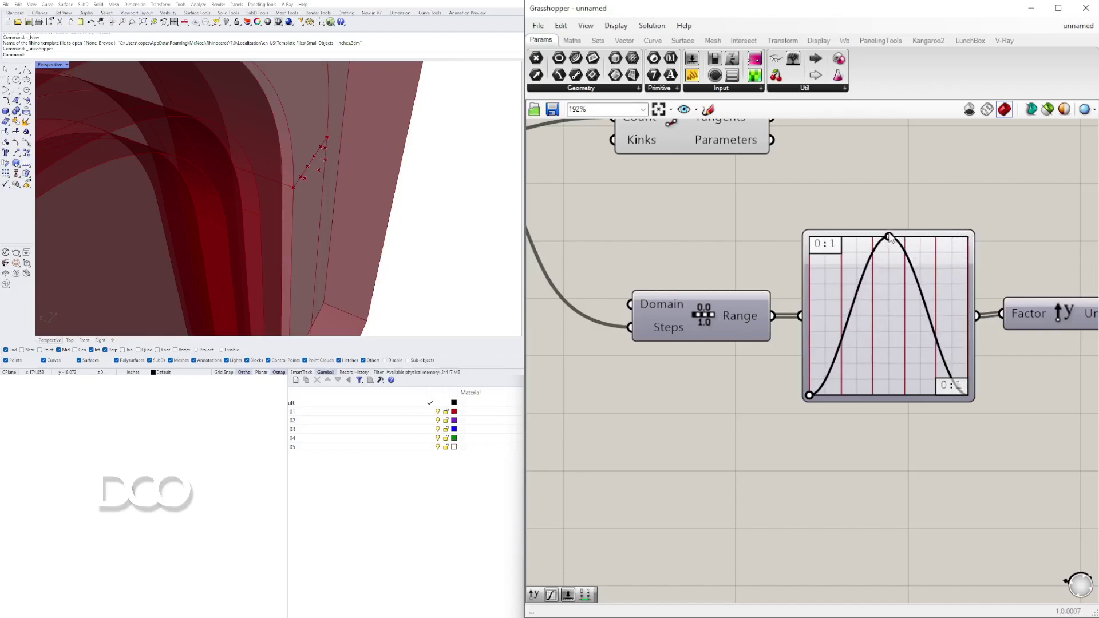
pyautogui.click(295, 477)
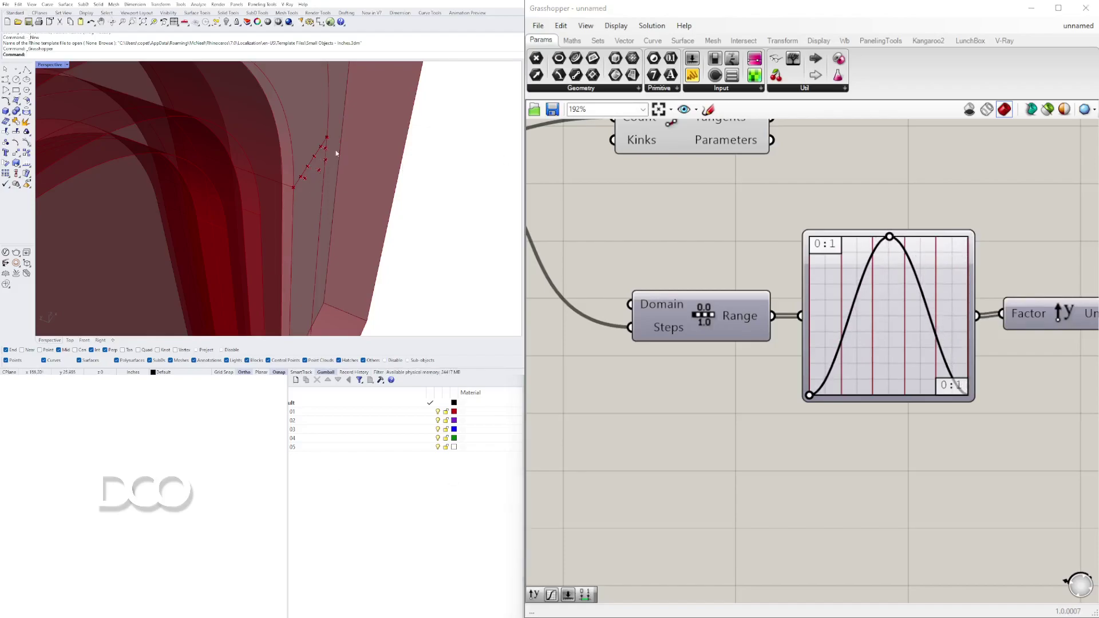
pyautogui.moveTo(804, 395); pyautogui.dragTo(744, 412)
# Add an Interpolate component and place it beyond the Move component for the division points
pyautogui.scroll(-8, 841, 314)
pyautogui.moveTo(1057, 276); pyautogui.dragTo(744, 295, button='right')
pyautogui.scroll(3, 744, 294)
pyautogui.click(746, 277)
pyautogui.scroll(4, 775, 265)
pyautogui.doubleClick(884, 258)
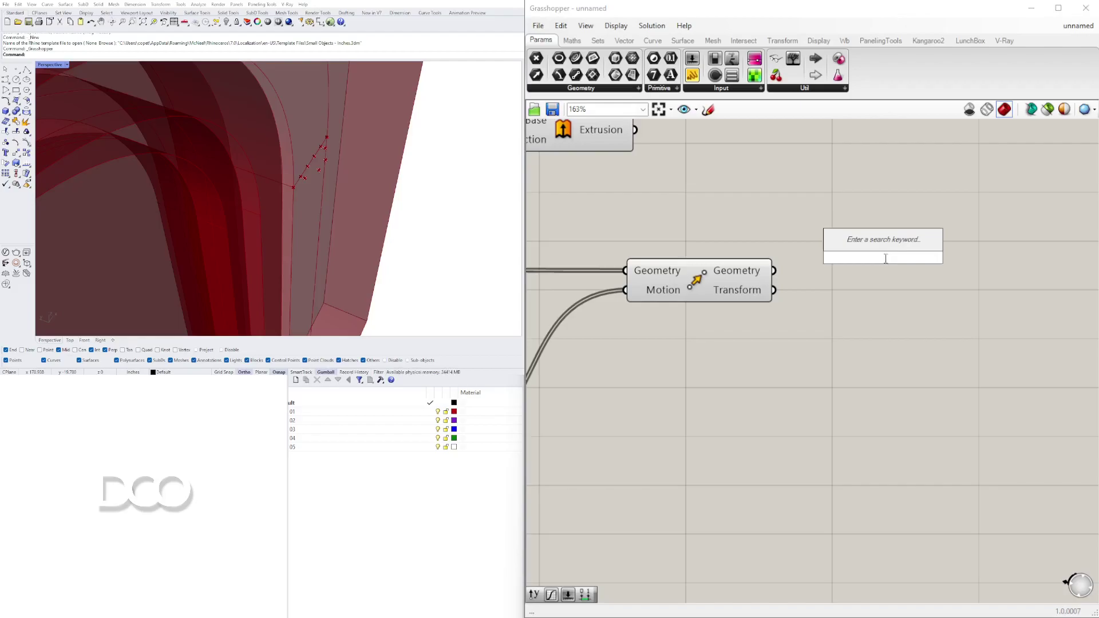
pyautogui.write('INTER')
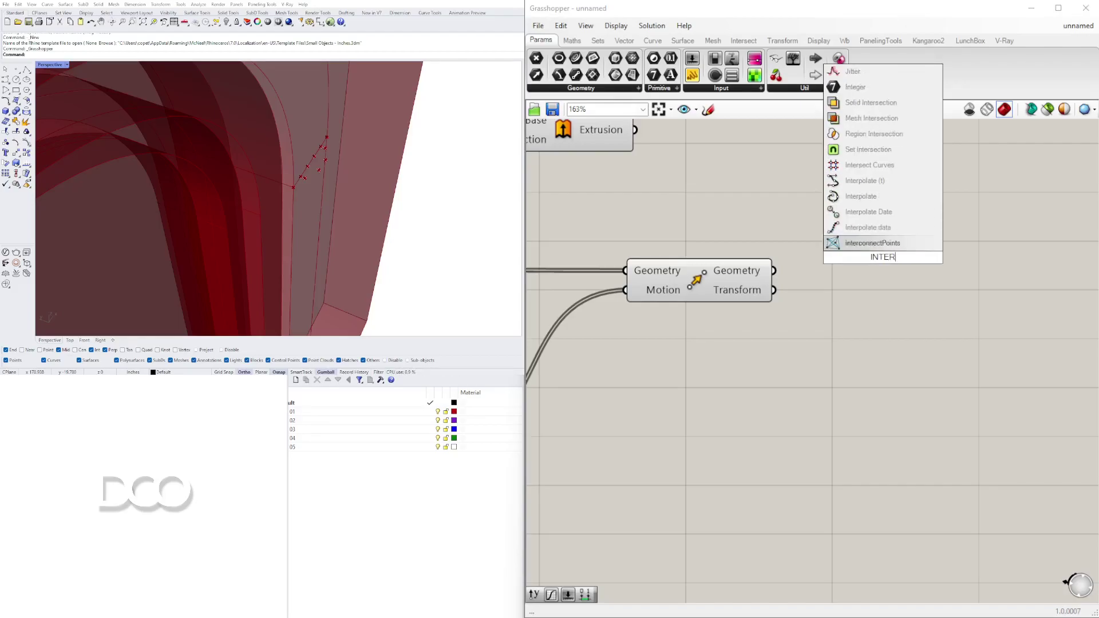
pyautogui.click(862, 196)
pyautogui.moveTo(865, 253); pyautogui.dragTo(984, 312)
# Connect the Move component's Geometry output to the Vertices input of the Interpolate component
pyautogui.click(744, 278)
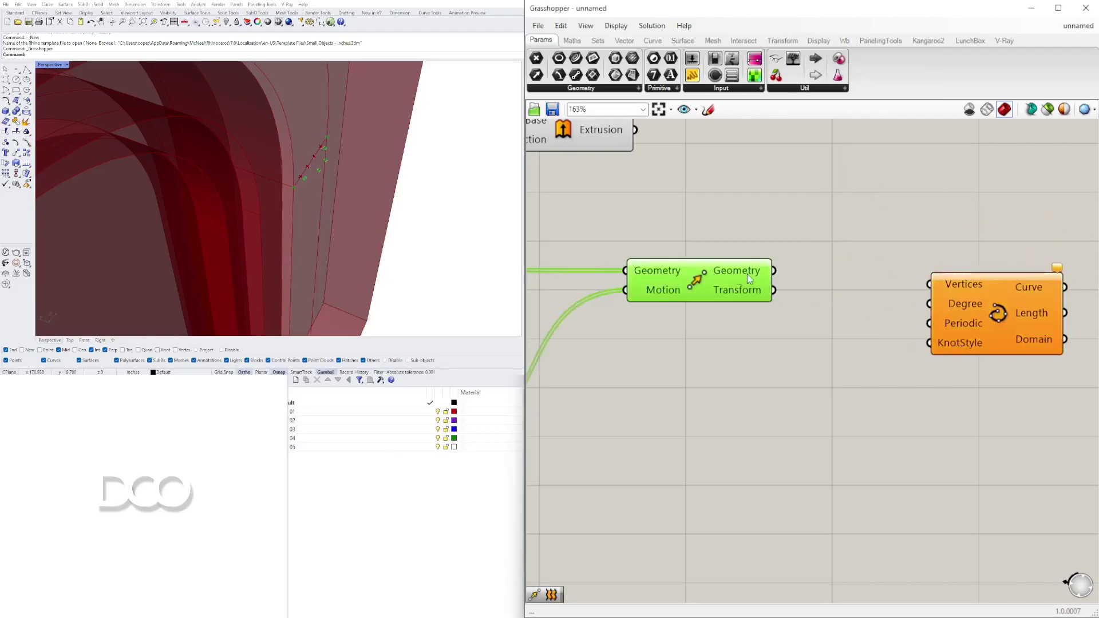
pyautogui.moveTo(777, 273); pyautogui.dragTo(929, 285)
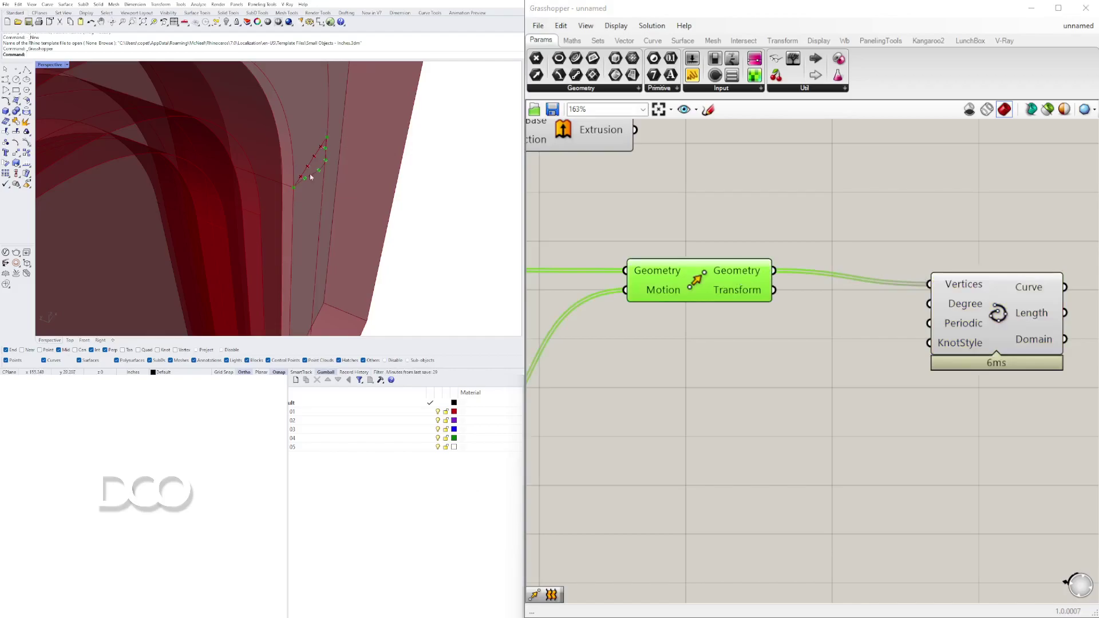
pyautogui.scroll(-2, 724, 243)
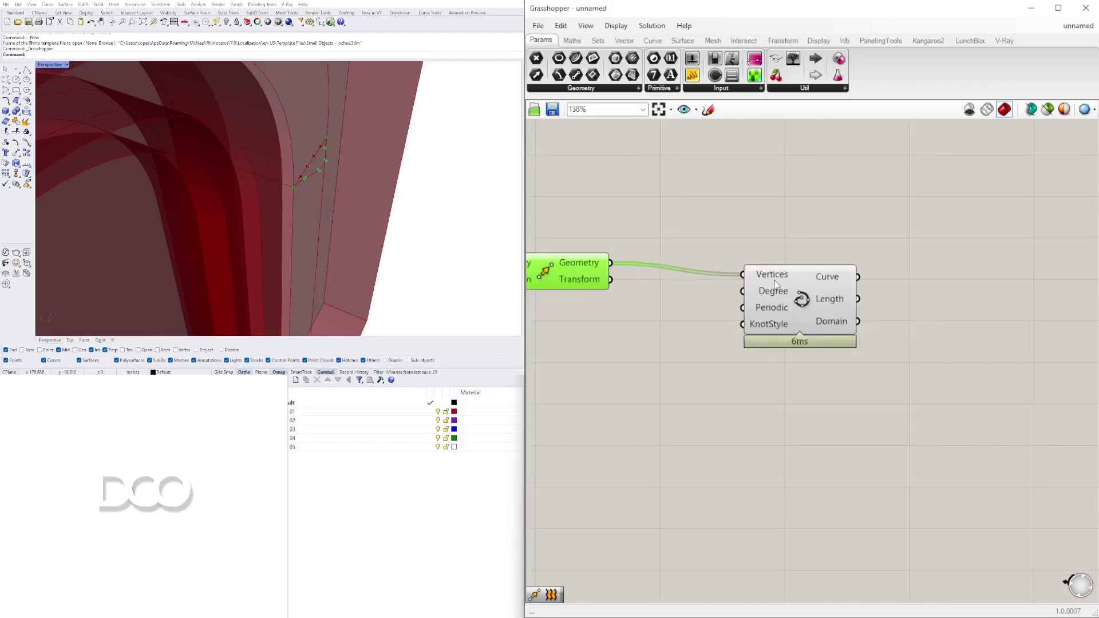
# Reposition the Interpolate component beside the Move component and examine the resulting curve on the arch in the perspective view
pyautogui.click(761, 353)
pyautogui.moveTo(761, 353); pyautogui.dragTo(711, 232)
pyautogui.middleClick(711, 232)
pyautogui.moveTo(971, 294); pyautogui.dragTo(944, 309)
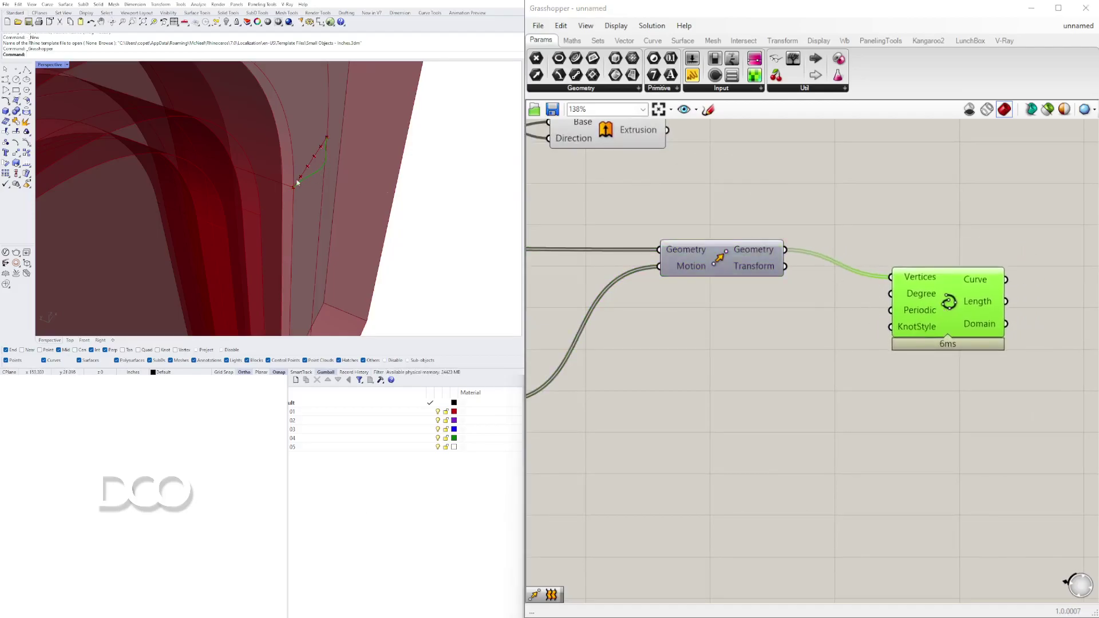
pyautogui.scroll(-4, 301, 189)
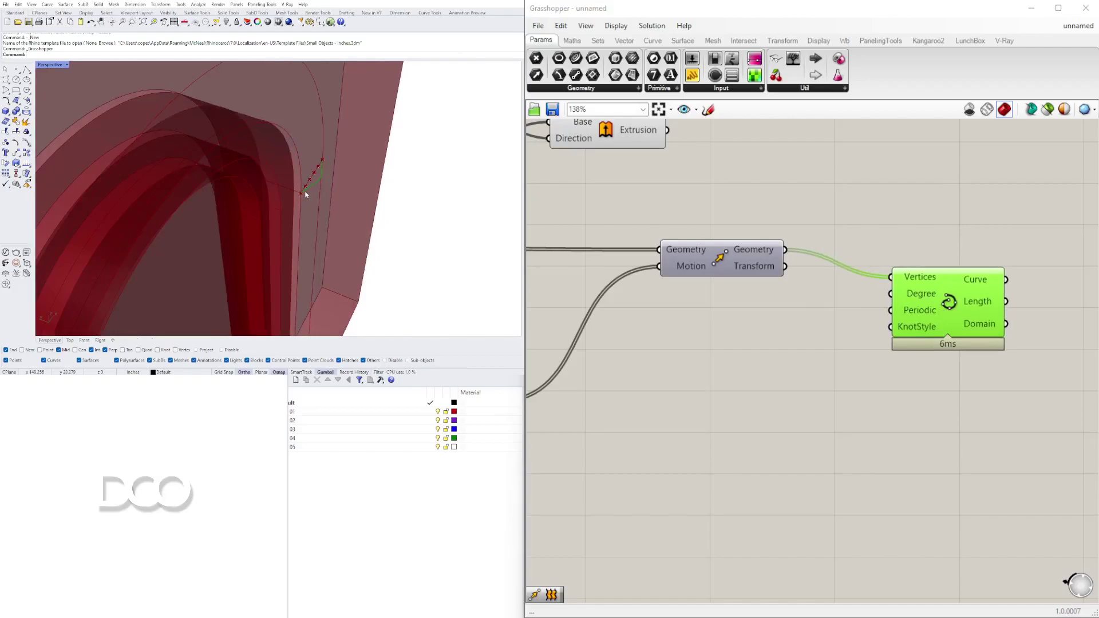
pyautogui.scroll(-5, 729, 278)
pyautogui.click(761, 335)
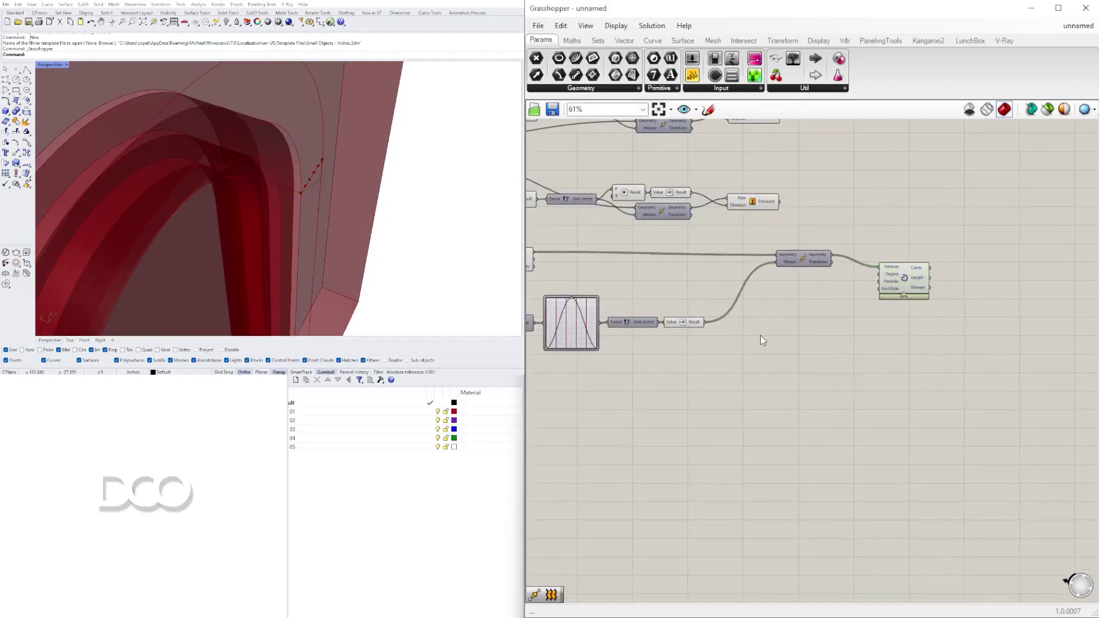
# Add a Move component beyond Interpolate and connect the interpolated Curve output to its Geometry input
pyautogui.doubleClick(787, 369)
pyautogui.write('mo')
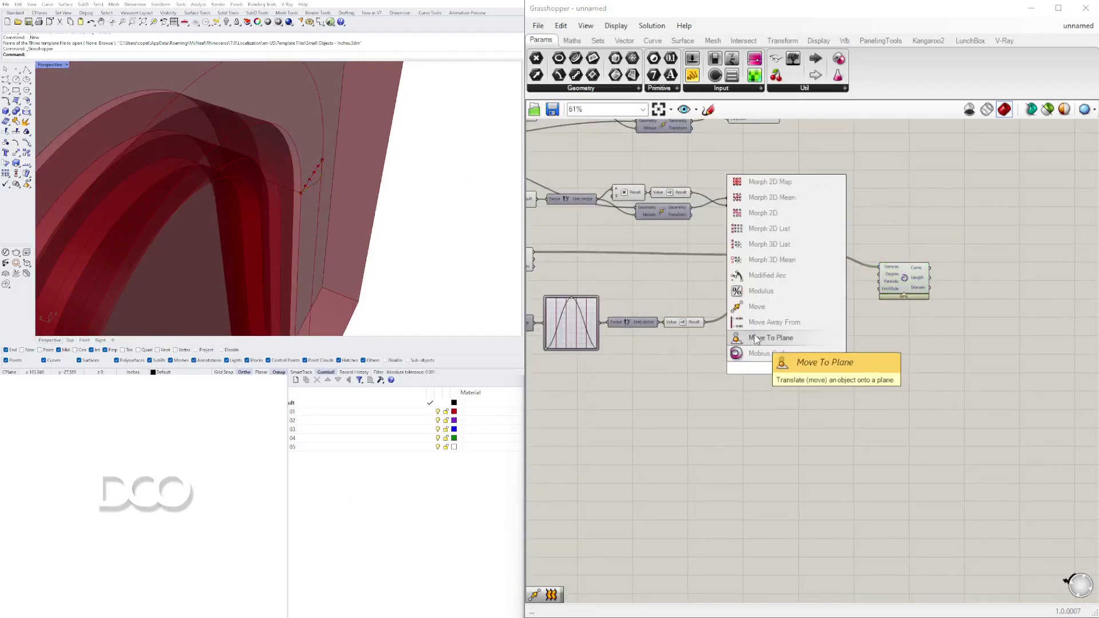
pyautogui.click(760, 308)
pyautogui.moveTo(768, 376); pyautogui.dragTo(927, 364)
pyautogui.moveTo(894, 273); pyautogui.dragTo(969, 293)
# Duplicate the Unit Y and Negative pair that follows the Graph Mapper and place the copies below the Interpolate component
pyautogui.moveTo(750, 363); pyautogui.dragTo(636, 321)
pyautogui.moveTo(657, 368); pyautogui.dragTo(695, 329, button='right')
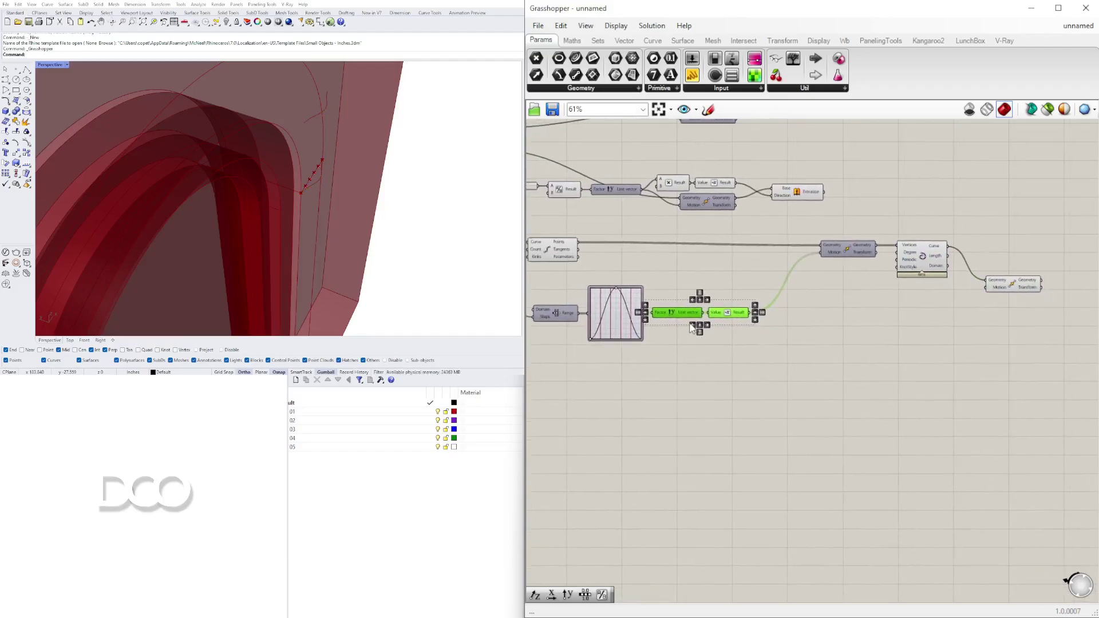
pyautogui.keyDown('alt'); pyautogui.moveTo(682, 319); pyautogui.dragTo(883, 342); pyautogui.keyUp('alt')
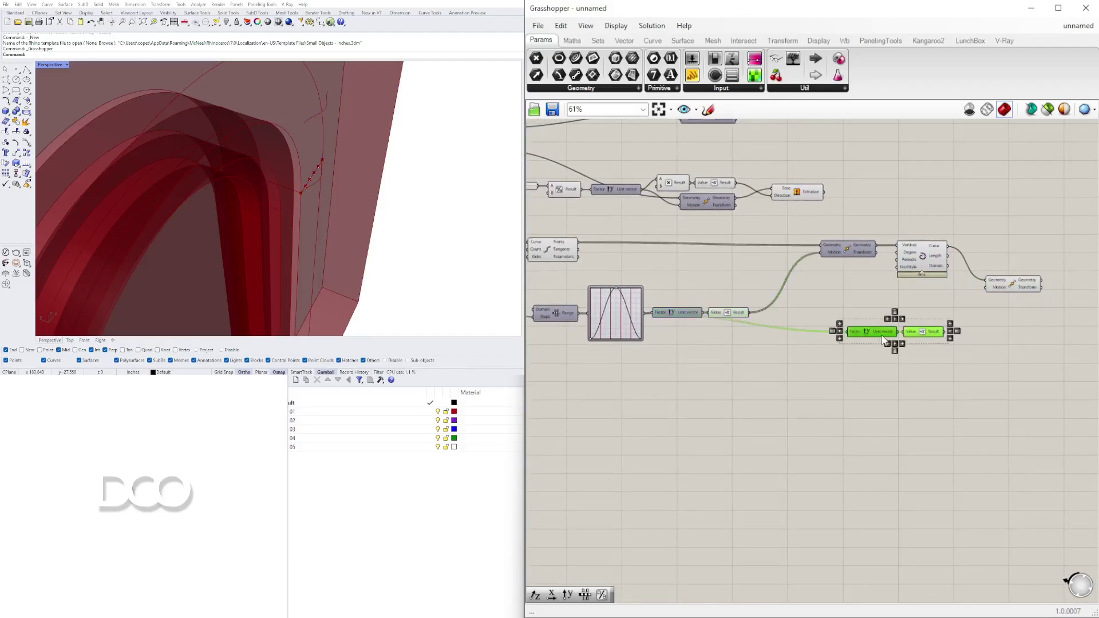
# Add a number slider with the value 1.50 and connect it to the Factor input of the copied Unit Y component
pyautogui.doubleClick(792, 355)
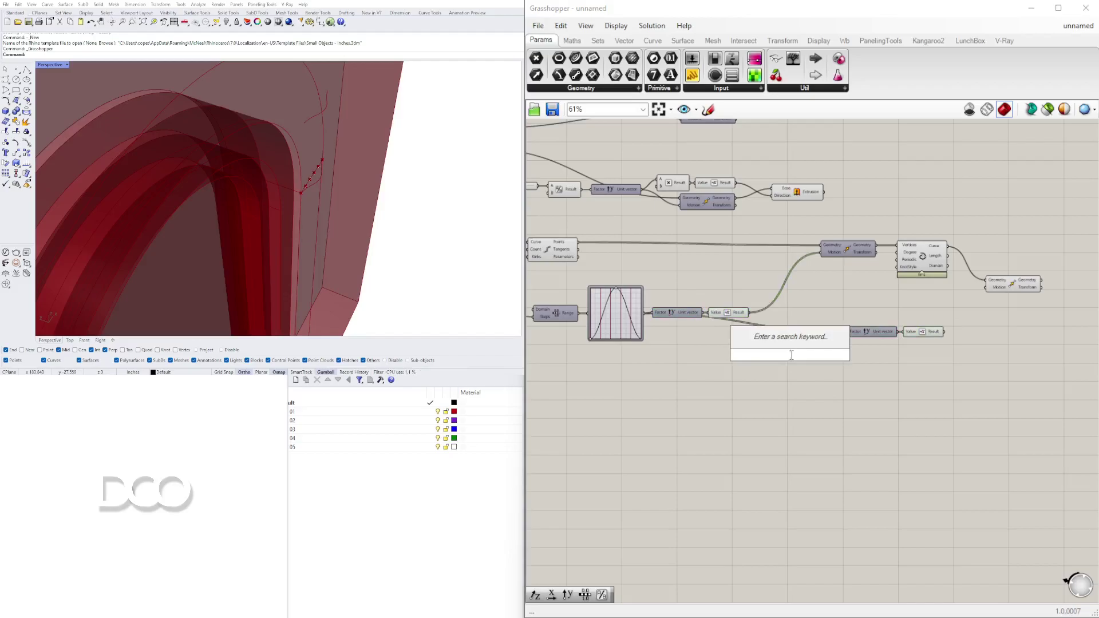
pyautogui.write('1.50')
pyautogui.press('Return')
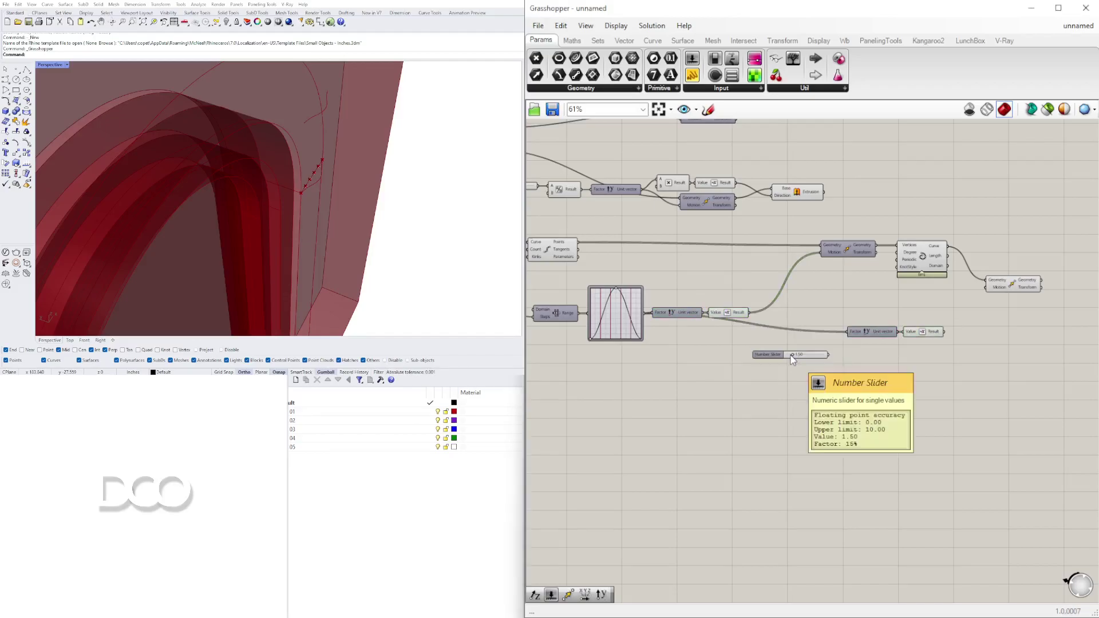
pyautogui.scroll(3, 883, 344)
pyautogui.moveTo(852, 368); pyautogui.dragTo(907, 309)
# Connect the copied Negative's Result to the new Move component's Motion input and align the 1.50 slider beside the copied Unit Y
pyautogui.scroll(-2, 963, 346)
pyautogui.moveTo(963, 346); pyautogui.dragTo(753, 376, button='right')
pyautogui.moveTo(833, 349); pyautogui.dragTo(894, 290)
pyautogui.click(913, 291)
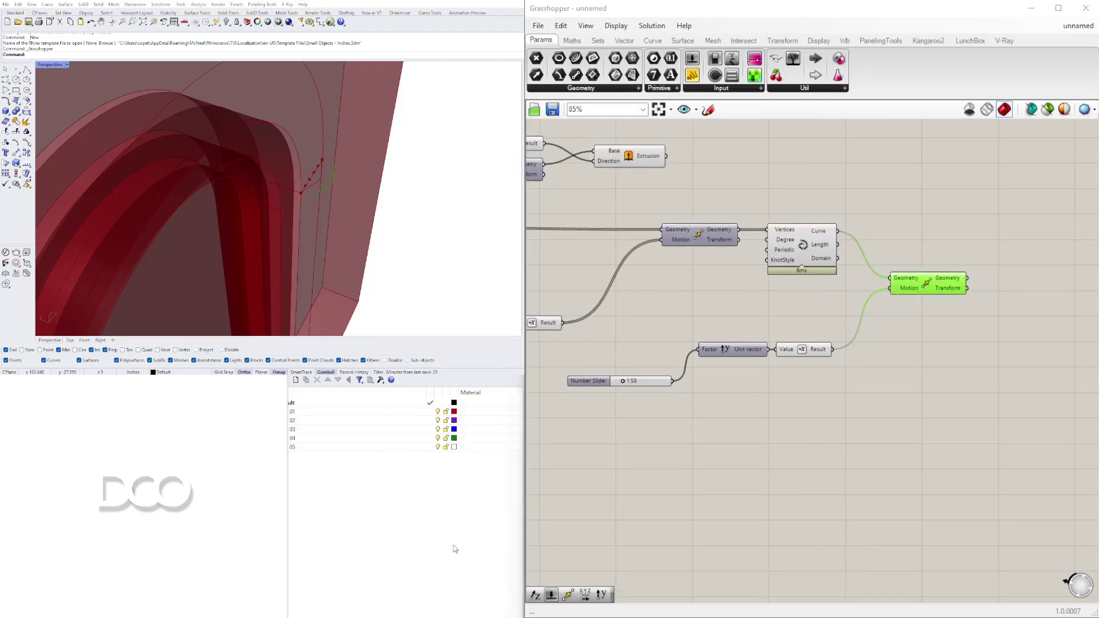
pyautogui.moveTo(596, 387); pyautogui.dragTo(612, 356)
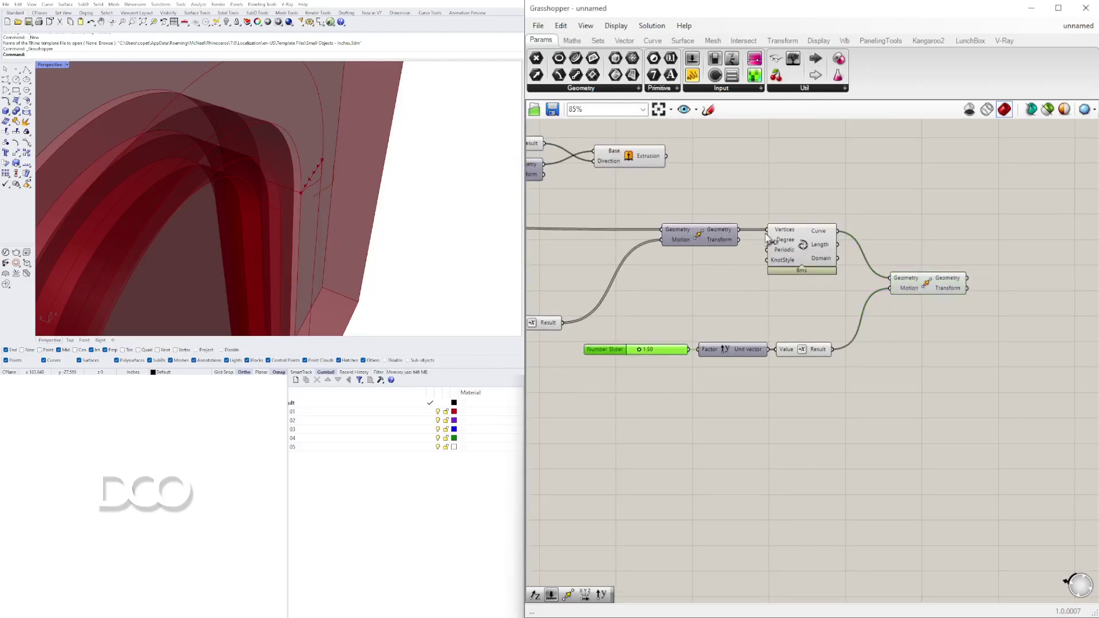
# Turn off the preview of the Interpolate component and check the moved curve in the perspective view
pyautogui.click(803, 238)
pyautogui.rightClick(807, 233)
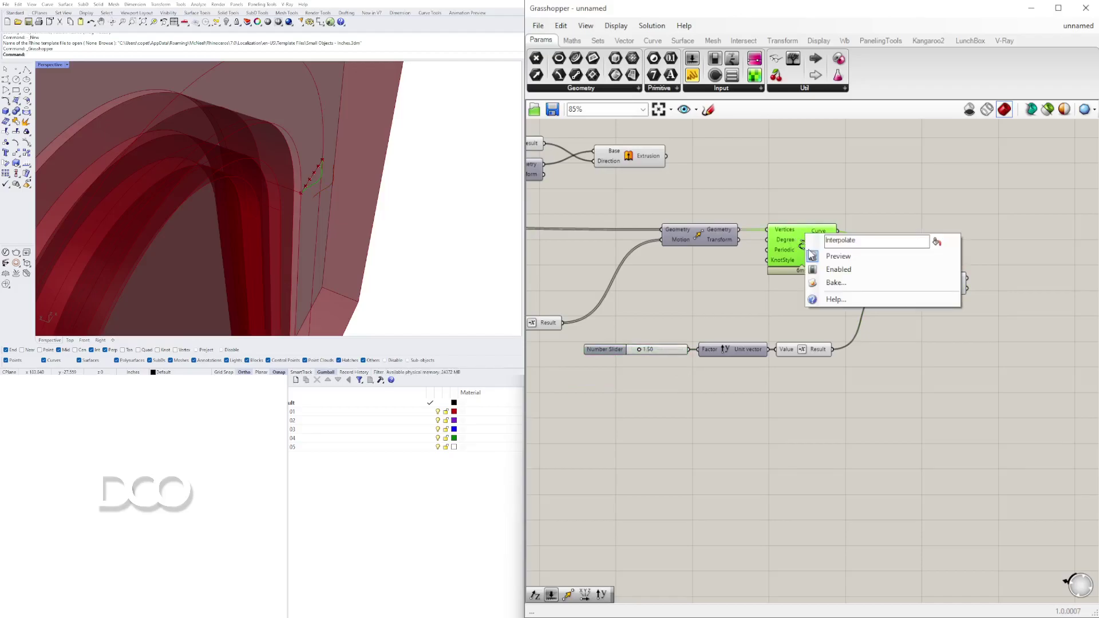
pyautogui.click(838, 256)
pyautogui.scroll(3, 324, 197)
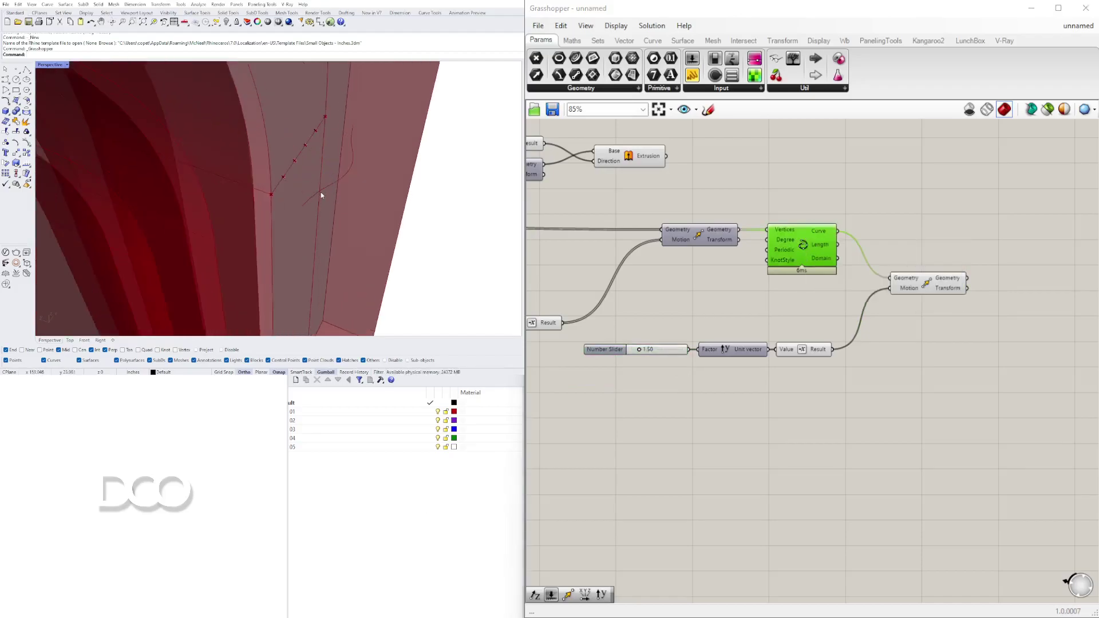
pyautogui.scroll(-4, 774, 286)
pyautogui.scroll(4, 664, 281)
# Tidy the layout by moving the 1.50 slider, copied Unit Y and Negative chain below the Graph Mapper's Unit Y and Negative
pyautogui.moveTo(533, 269); pyautogui.dragTo(683, 272, button='right')
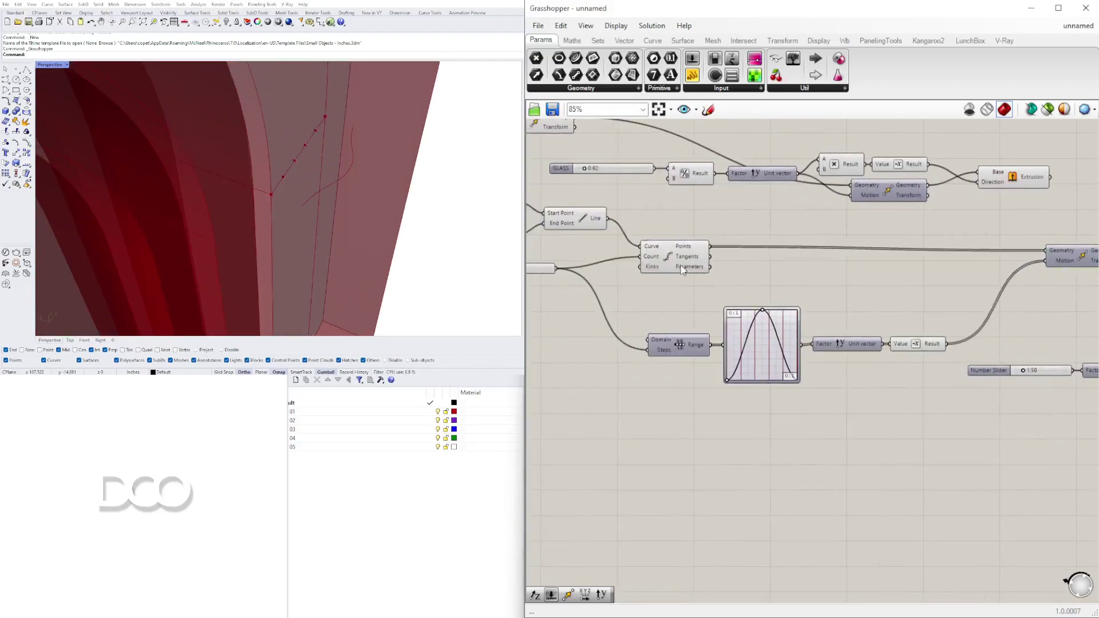
pyautogui.click(589, 220)
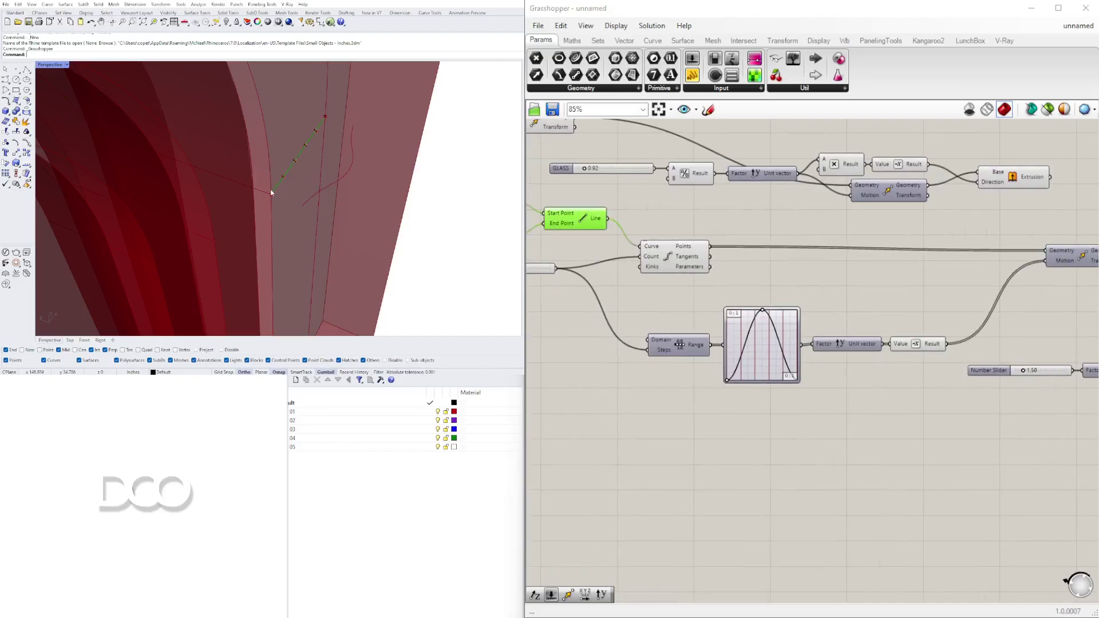
pyautogui.scroll(-3, 737, 255)
pyautogui.scroll(4, 786, 284)
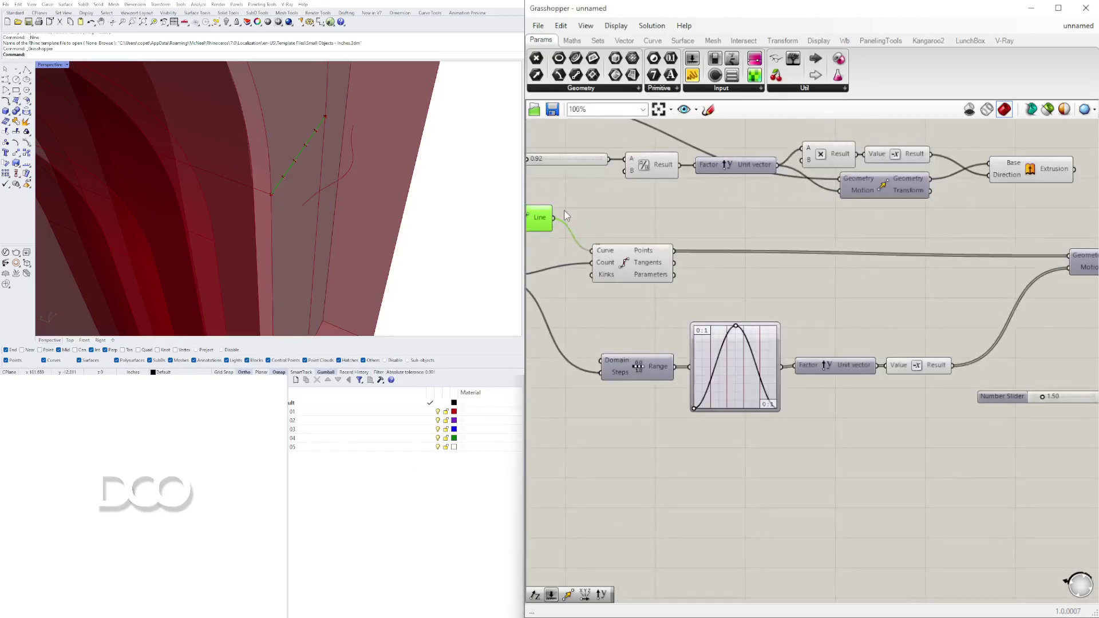
pyautogui.scroll(-4, 974, 286)
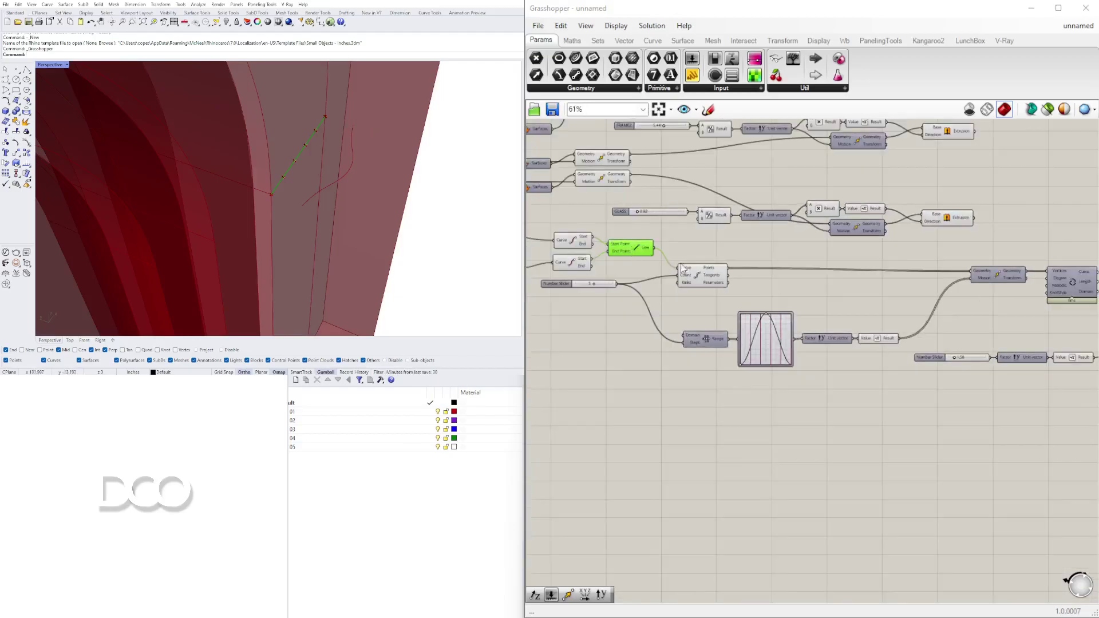
pyautogui.click(1013, 301)
pyautogui.scroll(-3, 1005, 382)
pyautogui.moveTo(1024, 402); pyautogui.dragTo(886, 296)
pyautogui.click(938, 279)
pyautogui.moveTo(1049, 406); pyautogui.dragTo(826, 333)
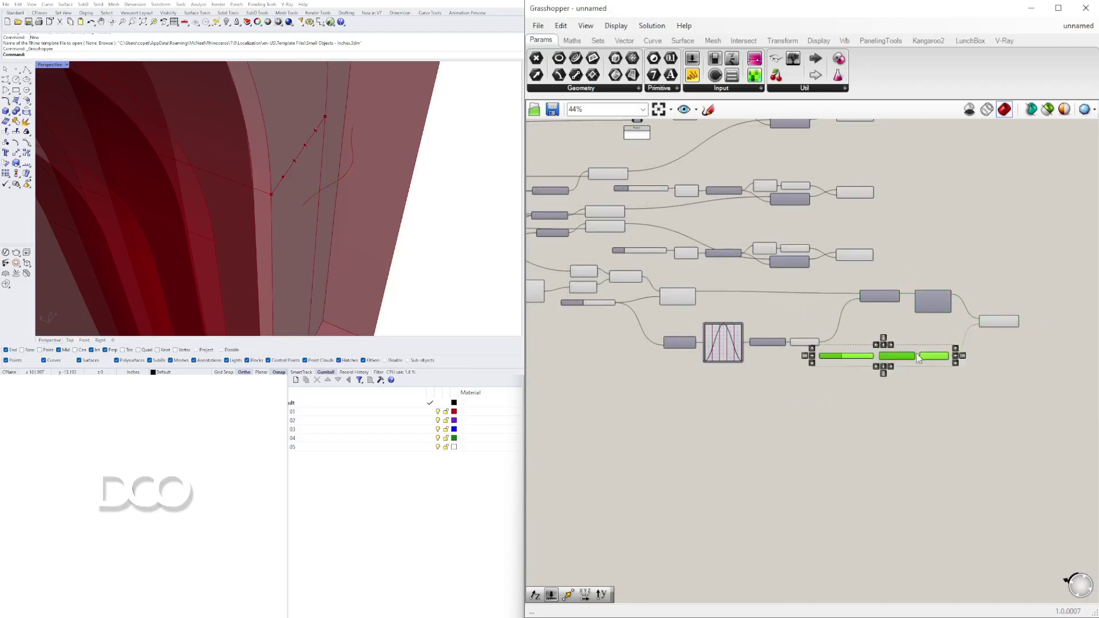
pyautogui.moveTo(934, 358); pyautogui.dragTo(881, 374)
pyautogui.click(972, 338)
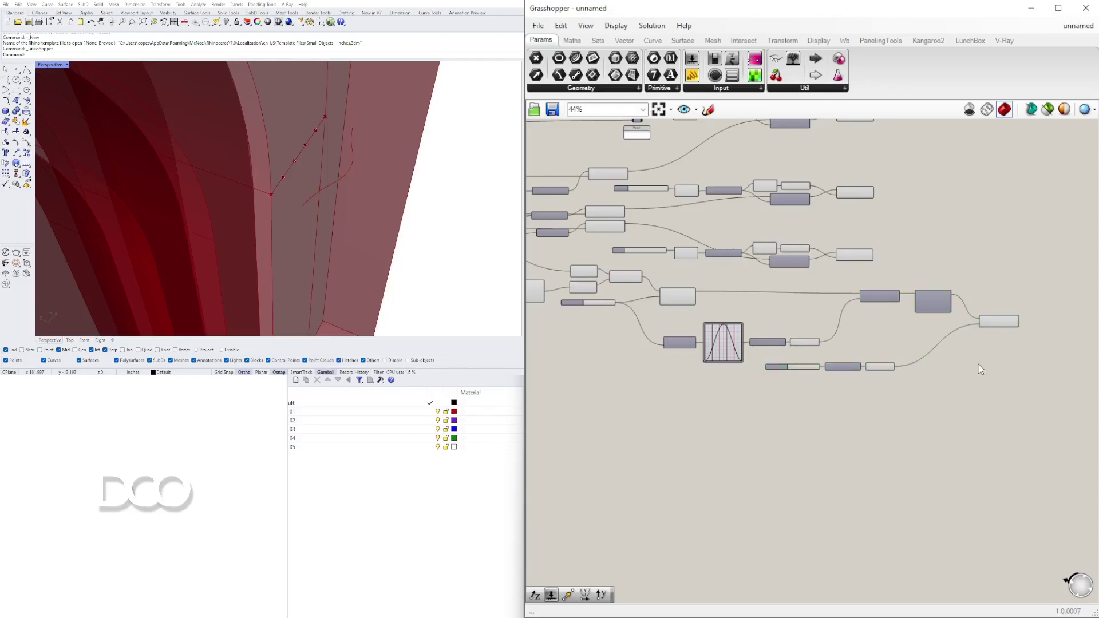
# Turn off the preview of the Divide Curve component and check which points the two End Points components extract
pyautogui.scroll(3, 767, 300)
pyautogui.moveTo(640, 333); pyautogui.dragTo(756, 306, button='right')
pyautogui.click(807, 314)
pyautogui.rightClick(759, 304)
pyautogui.click(772, 327)
pyautogui.click(696, 270)
pyautogui.scroll(3, 732, 270)
pyautogui.click(659, 266)
pyautogui.click(664, 309)
pyautogui.click(691, 262)
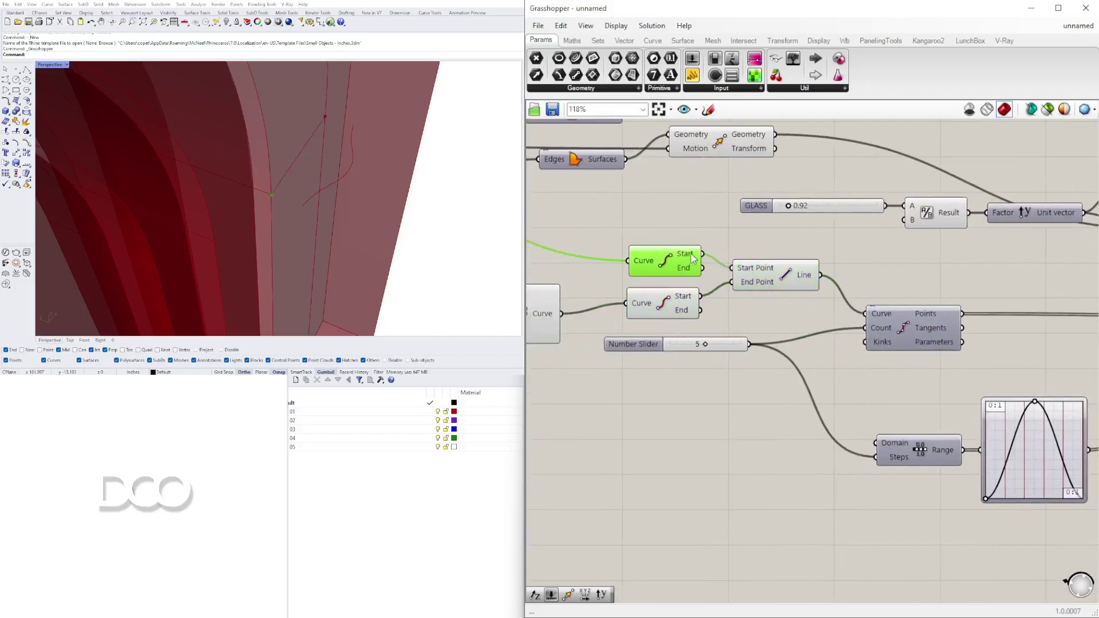
# Add an End Points component beyond the last Move and connect the moved curve's Geometry output to its Curve input
pyautogui.scroll(-3, 824, 289)
pyautogui.moveTo(1059, 321); pyautogui.dragTo(847, 314, button='right')
pyautogui.scroll(1, 920, 310)
pyautogui.scroll(1, 903, 332)
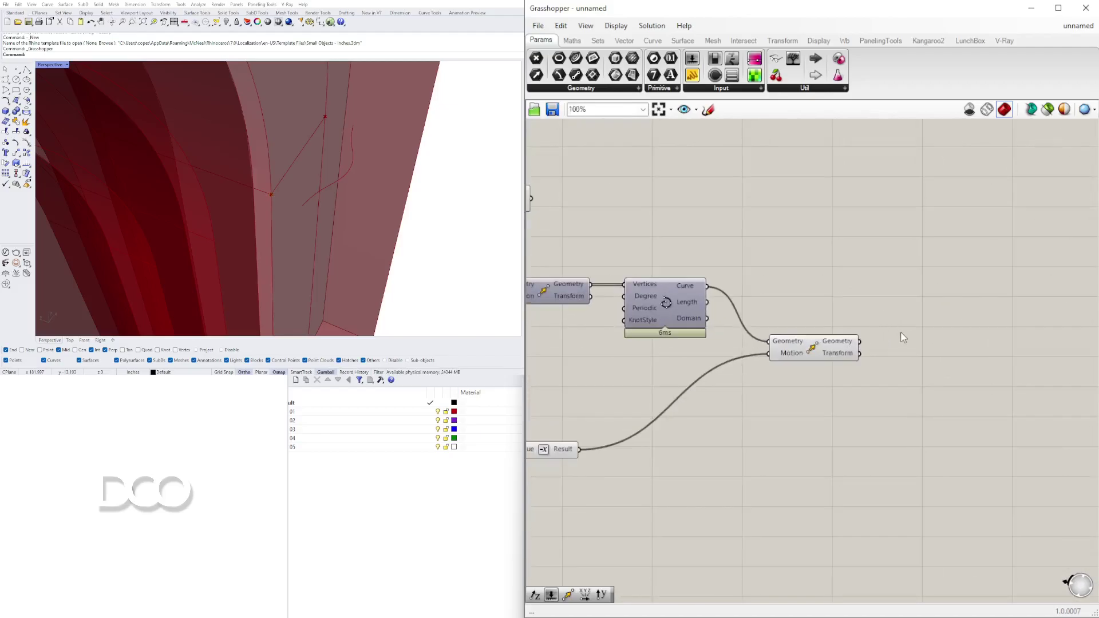
pyautogui.doubleClick(902, 333)
pyautogui.write('end')
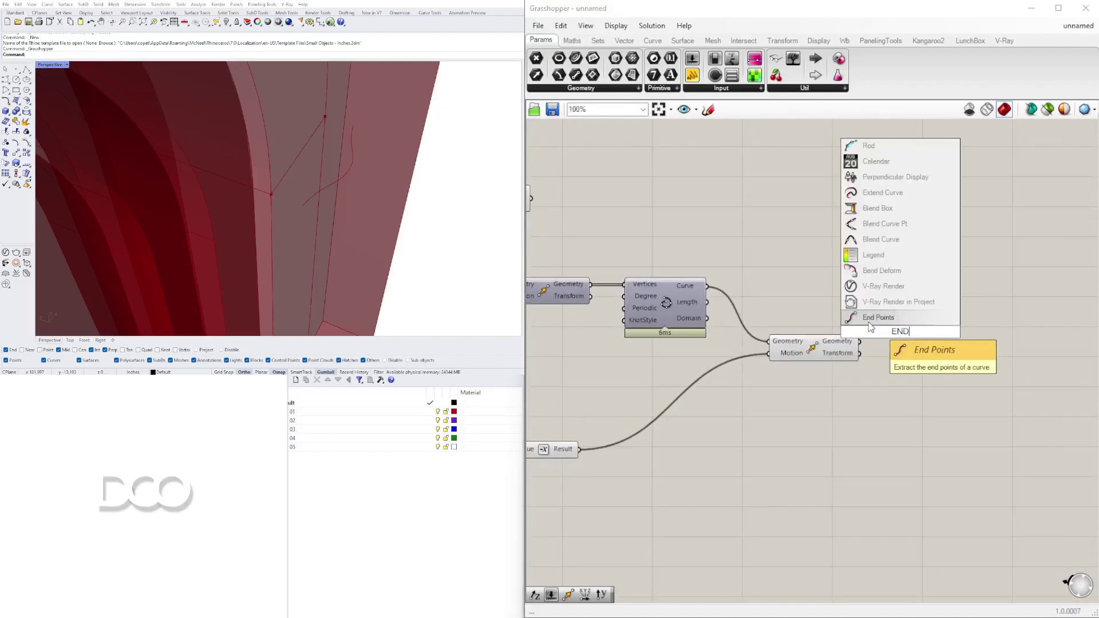
pyautogui.click(873, 318)
pyautogui.moveTo(860, 342); pyautogui.dragTo(927, 316)
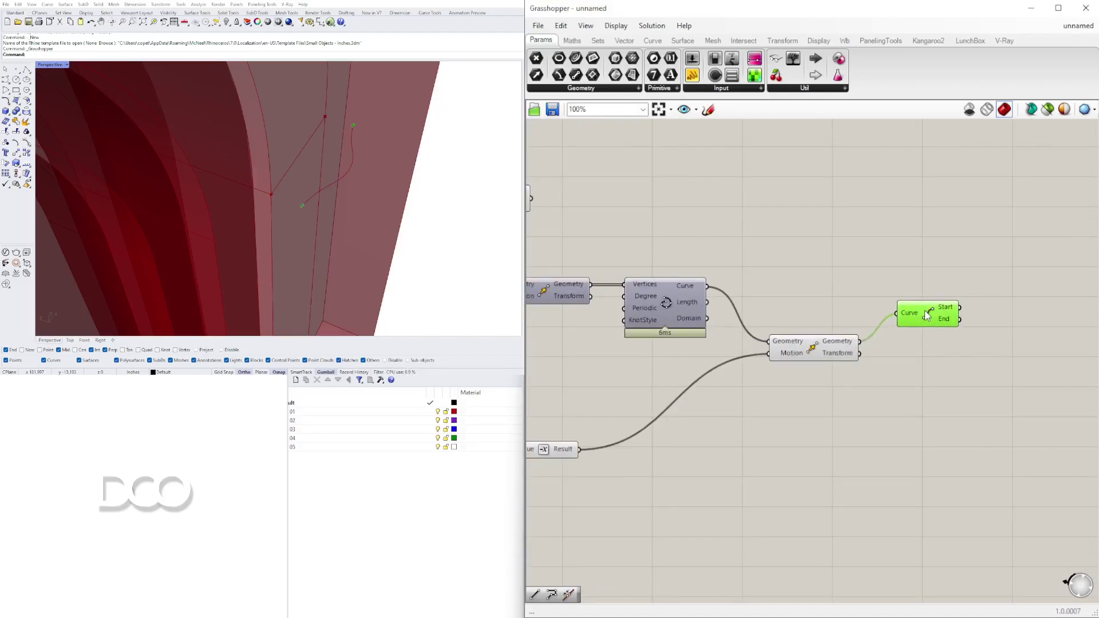
pyautogui.click(683, 297)
pyautogui.click(808, 347)
pyautogui.moveTo(933, 321); pyautogui.dragTo(937, 316)
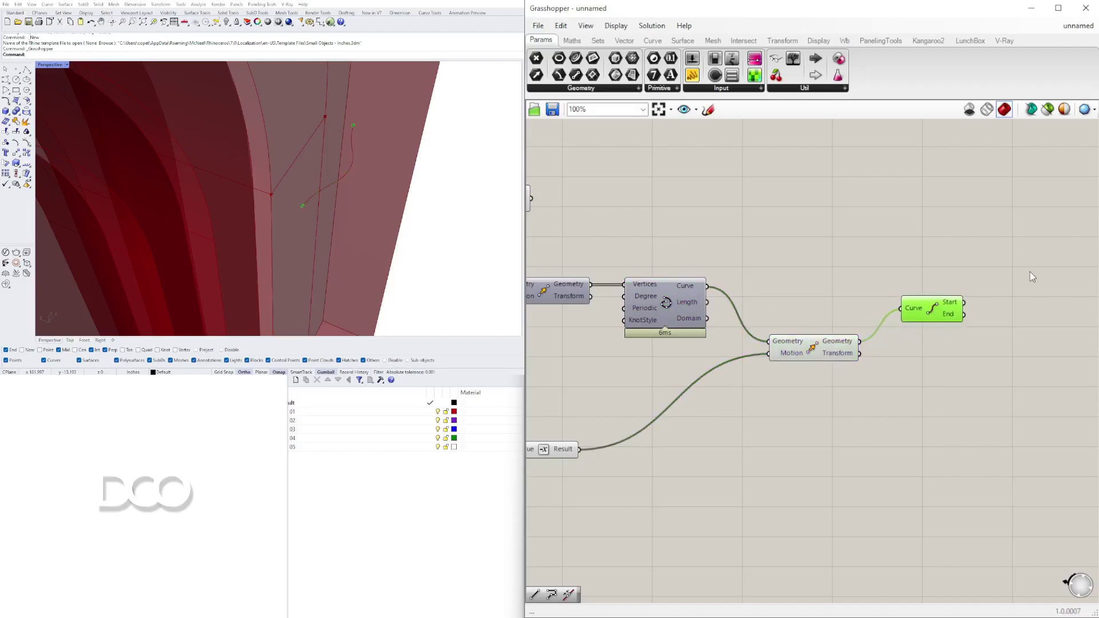
# Add a Line component and connect the new End Points component's Start output to its Start Point input
pyautogui.doubleClick(1029, 270)
pyautogui.write('line')
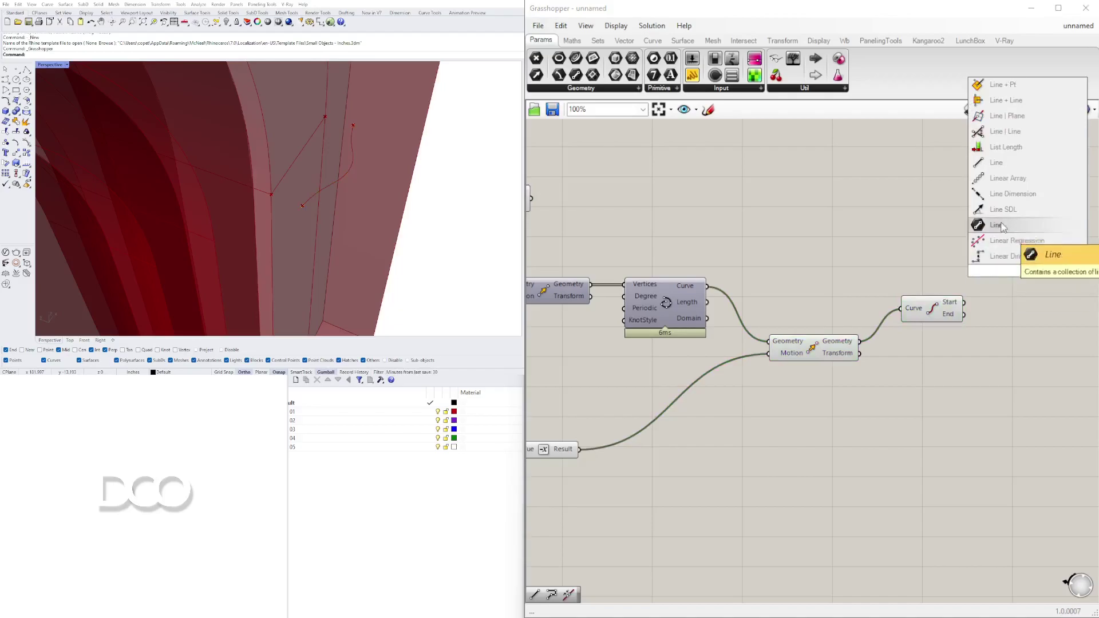
pyautogui.click(999, 187)
pyautogui.click(954, 315)
pyautogui.moveTo(964, 302); pyautogui.dragTo(1018, 259)
# Connect the Start output of the lower original End Points component to the new Line component's End Point input
pyautogui.scroll(-5, 853, 248)
pyautogui.moveTo(590, 226); pyautogui.dragTo(747, 225, button='right')
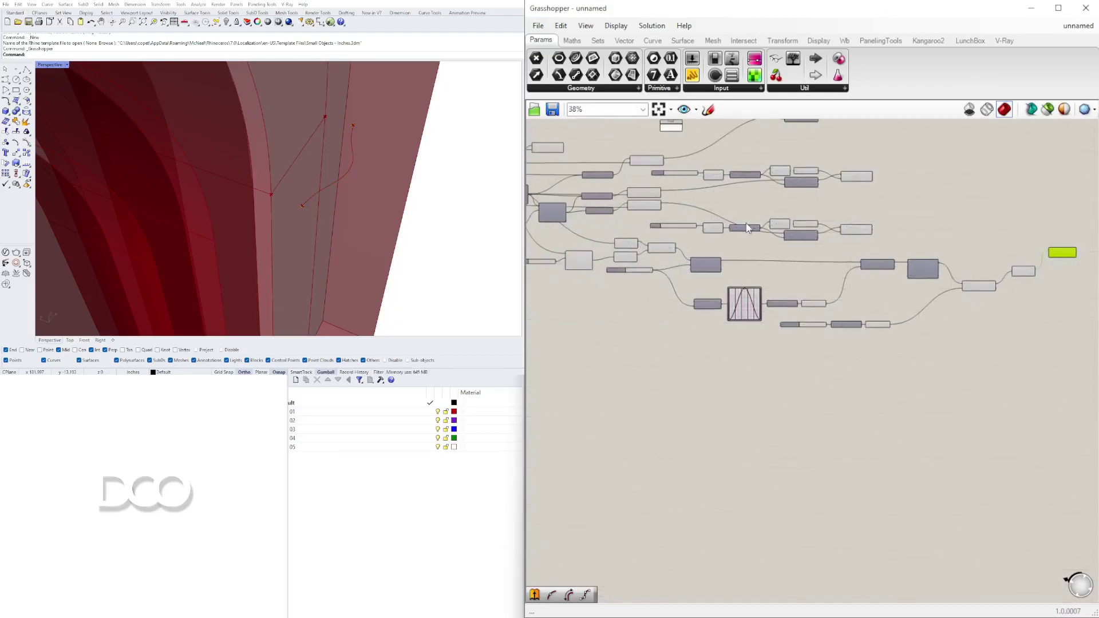
pyautogui.scroll(3, 749, 228)
pyautogui.click(717, 282)
pyautogui.moveTo(717, 282); pyautogui.dragTo(620, 287, button='right')
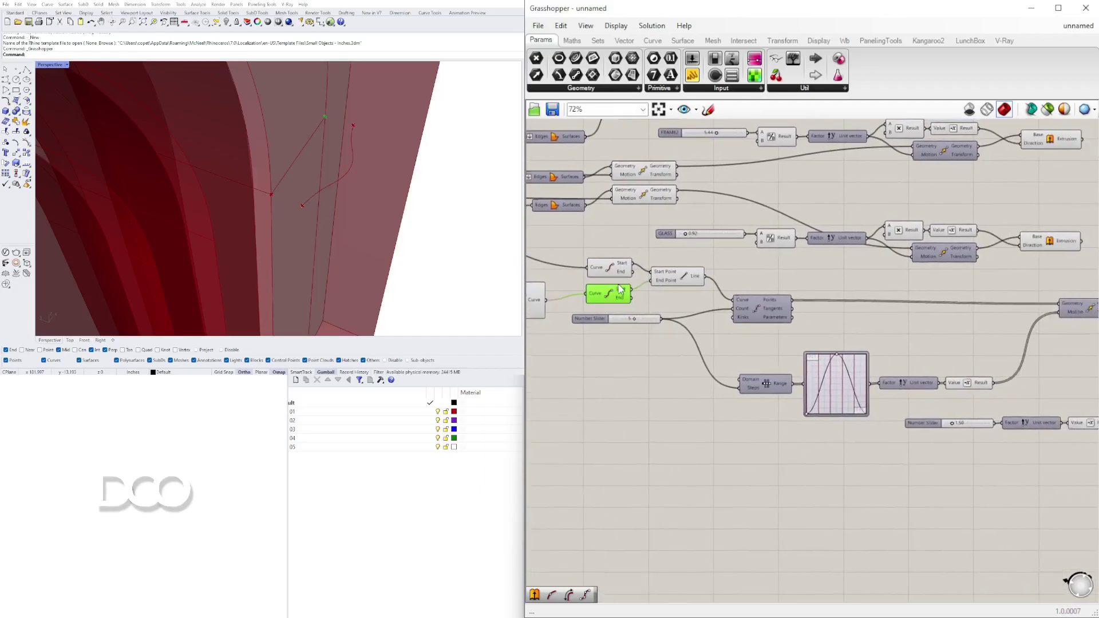
pyautogui.moveTo(631, 290)
pyautogui.mouseDown()
pyautogui.moveTo(860, 266)
pyautogui.moveTo(1037, 315)
pyautogui.moveTo(1048, 336)
pyautogui.mouseUp()
pyautogui.scroll(-5, 650, 292)
pyautogui.scroll(5, 861, 267)
pyautogui.moveTo(1048, 336); pyautogui.dragTo(1001, 339, button='right')
# Rewire the new Line's Start Point to the moved curve's End output and duplicate that Line component directly below
pyautogui.moveTo(936, 396); pyautogui.dragTo(846, 367, button='right')
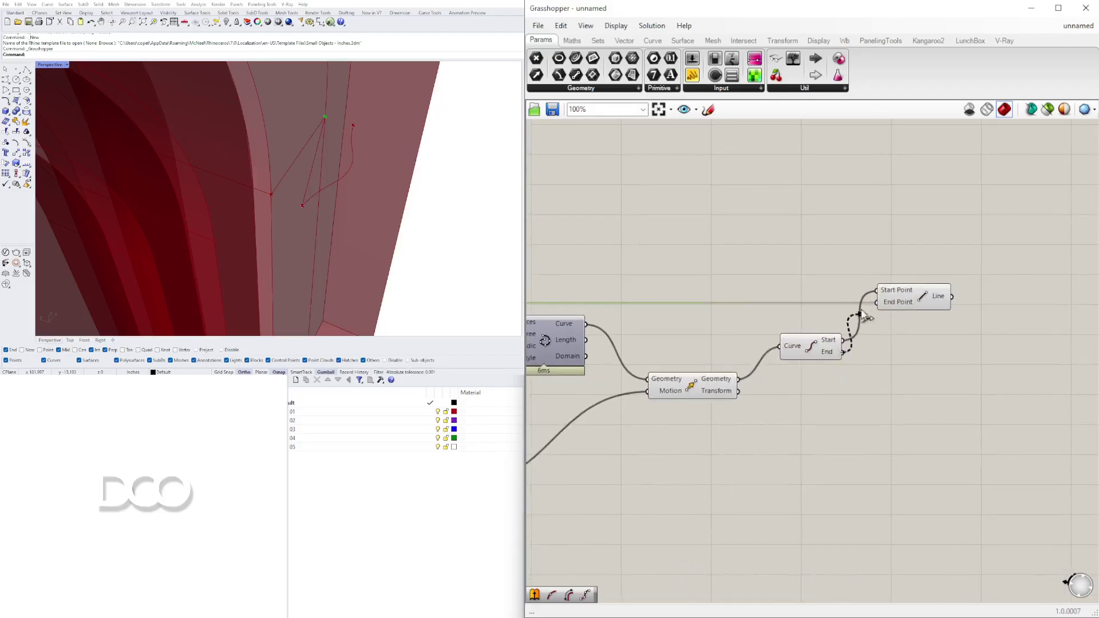
pyautogui.moveTo(939, 290); pyautogui.dragTo(964, 312)
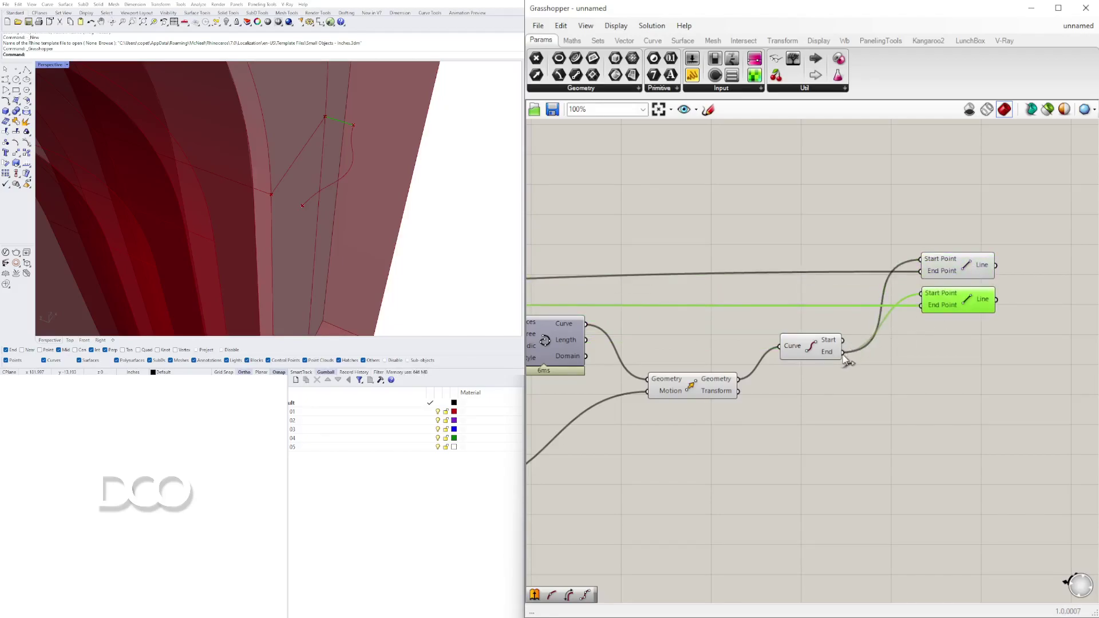
# Connect the moved curve's Start output to the copied Line's Start Point and the upper original End Points' Start to its End Point
pyautogui.moveTo(844, 340); pyautogui.dragTo(922, 297)
pyautogui.scroll(-3, 958, 302)
pyautogui.moveTo(584, 307); pyautogui.dragTo(764, 307, button='right')
pyautogui.scroll(-2, 765, 309)
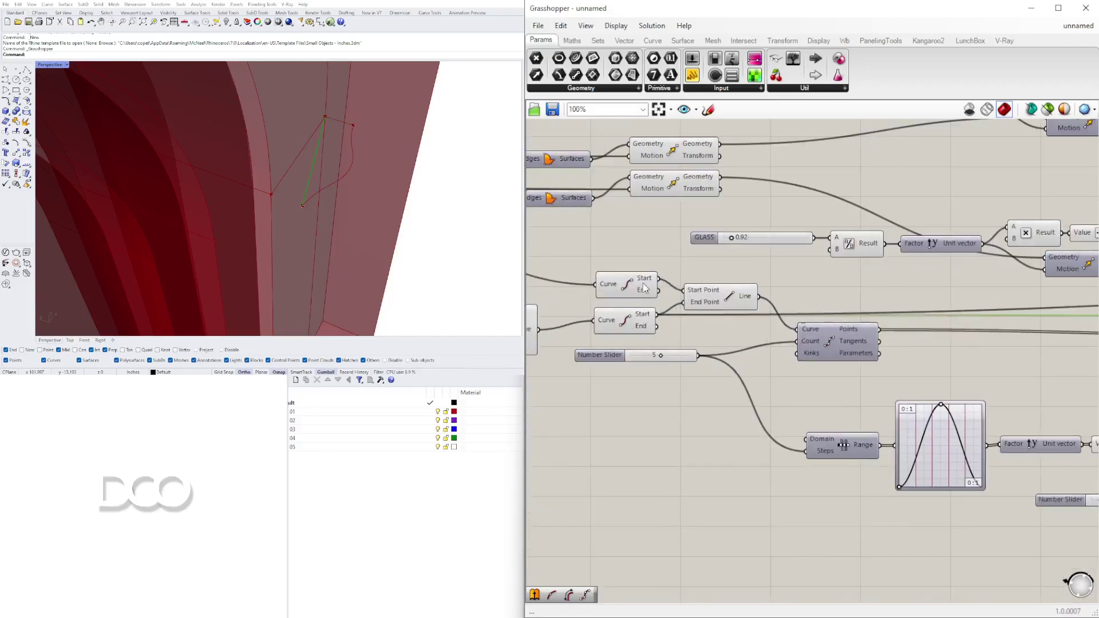
pyautogui.scroll(-2, 796, 309)
pyautogui.moveTo(791, 304); pyautogui.dragTo(1030, 283)
pyautogui.moveTo(790, 304); pyautogui.dragTo(740, 309, button='right')
pyautogui.scroll(14, 1029, 283)
pyautogui.moveTo(1031, 282); pyautogui.dragTo(825, 312)
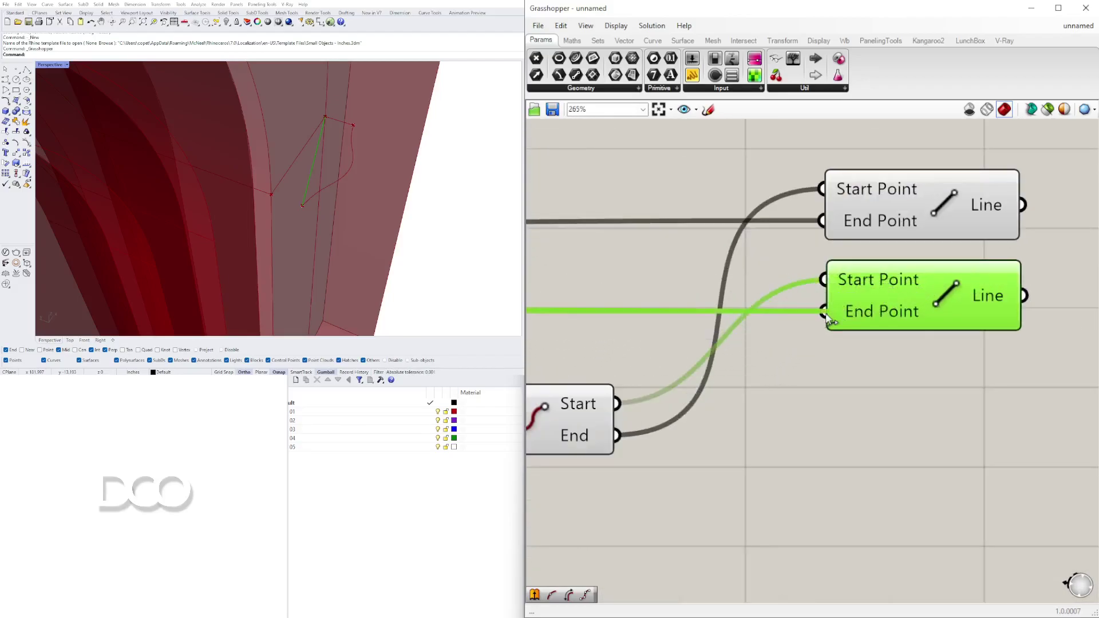
# Add a Join Curves component and connect the outputs of both new Line components to its Curves input
pyautogui.click(882, 385)
pyautogui.scroll(-3, 881, 389)
pyautogui.moveTo(879, 401); pyautogui.dragTo(743, 386, button='right')
pyautogui.doubleClick(873, 387)
pyautogui.write('join')
pyautogui.click(833, 370)
pyautogui.moveTo(790, 402); pyautogui.dragTo(1047, 326)
pyautogui.moveTo(874, 277); pyautogui.dragTo(980, 316)
pyautogui.moveTo(875, 338); pyautogui.dragTo(980, 316)
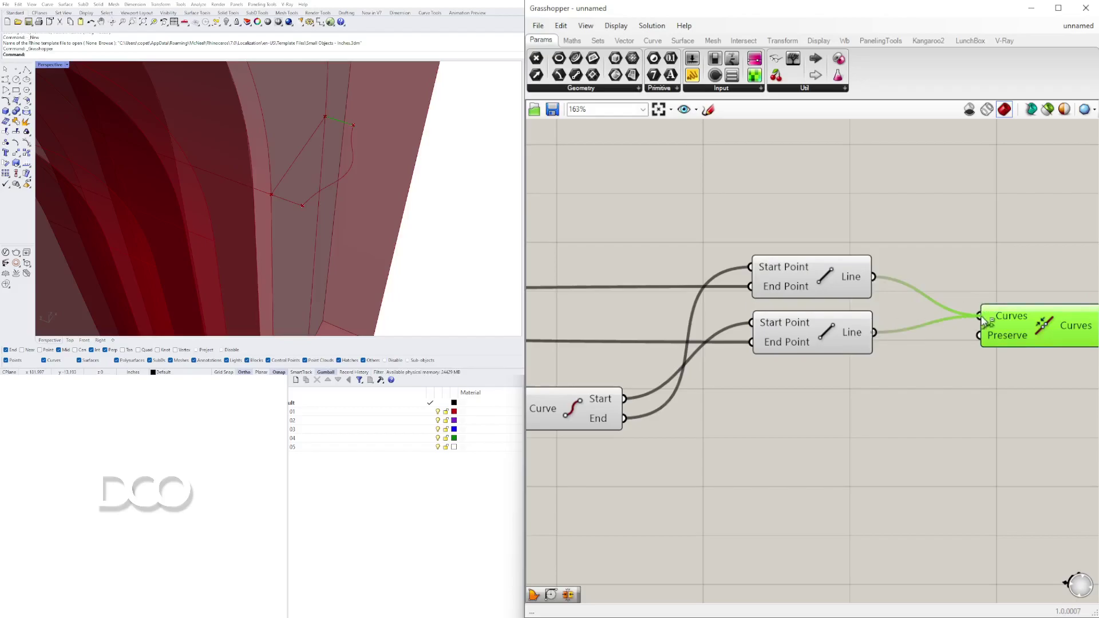
# Add the moved curve's Geometry output to the Join Curves component's Curves input and shift the component farther along
pyautogui.scroll(-3, 999, 320)
pyautogui.click(687, 401)
pyautogui.moveTo(1012, 285); pyautogui.dragTo(1002, 355)
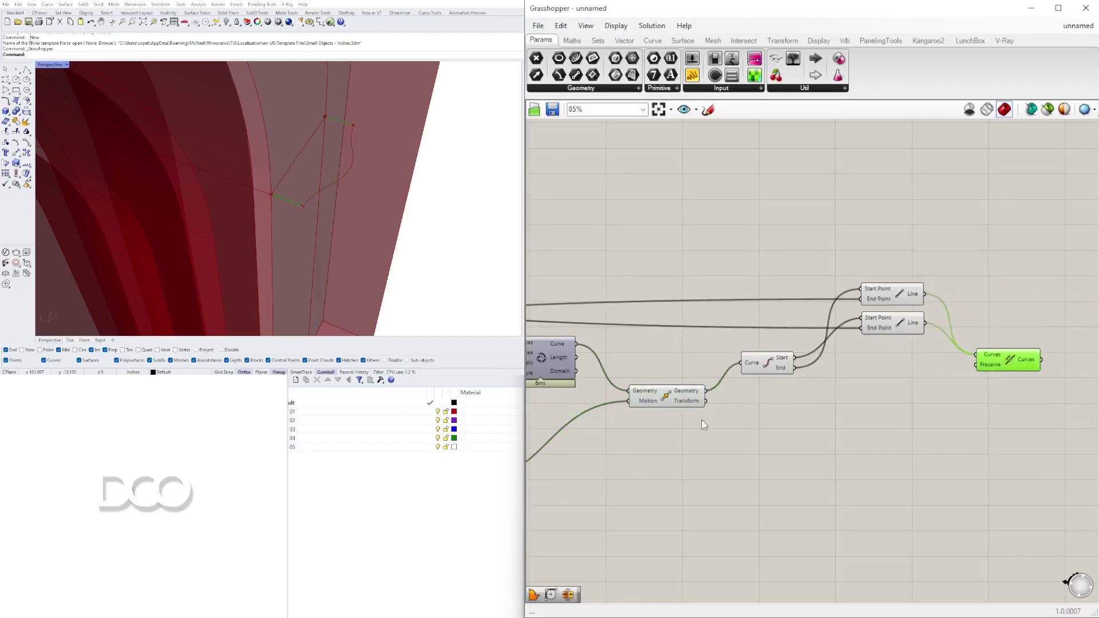
pyautogui.moveTo(707, 391); pyautogui.dragTo(1043, 376)
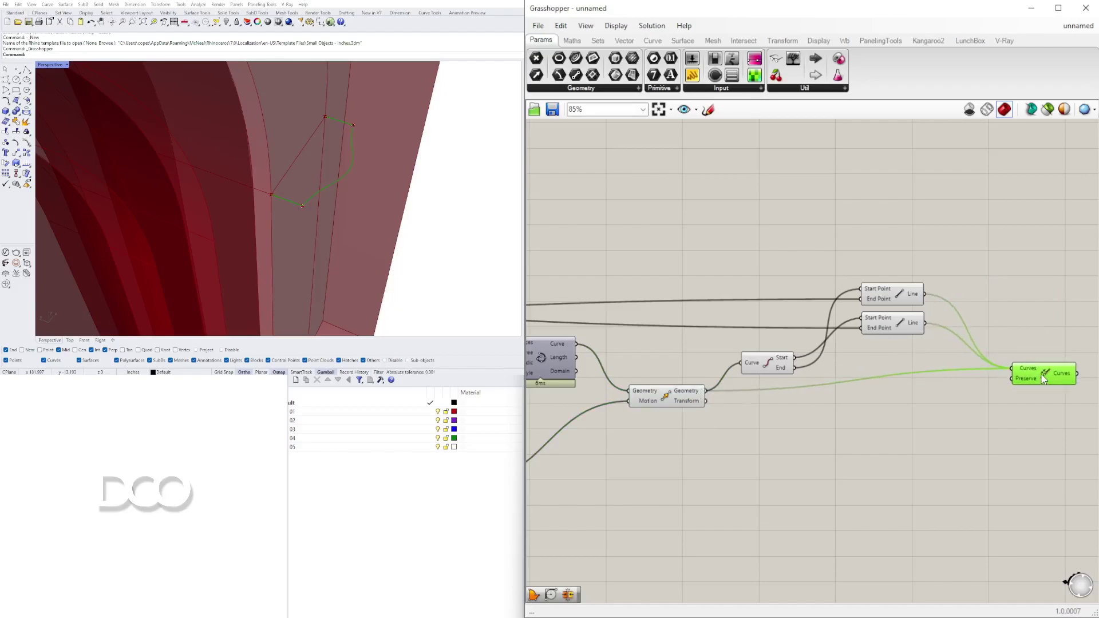
# Add the original Line between the two curve start points to the Join Curves component's Curves input
pyautogui.scroll(-3, 836, 402)
pyautogui.moveTo(829, 404); pyautogui.dragTo(1042, 390, button='right')
pyautogui.moveTo(708, 334); pyautogui.dragTo(819, 348, button='right')
pyautogui.scroll(4, 703, 344)
pyautogui.scroll(1, 704, 347)
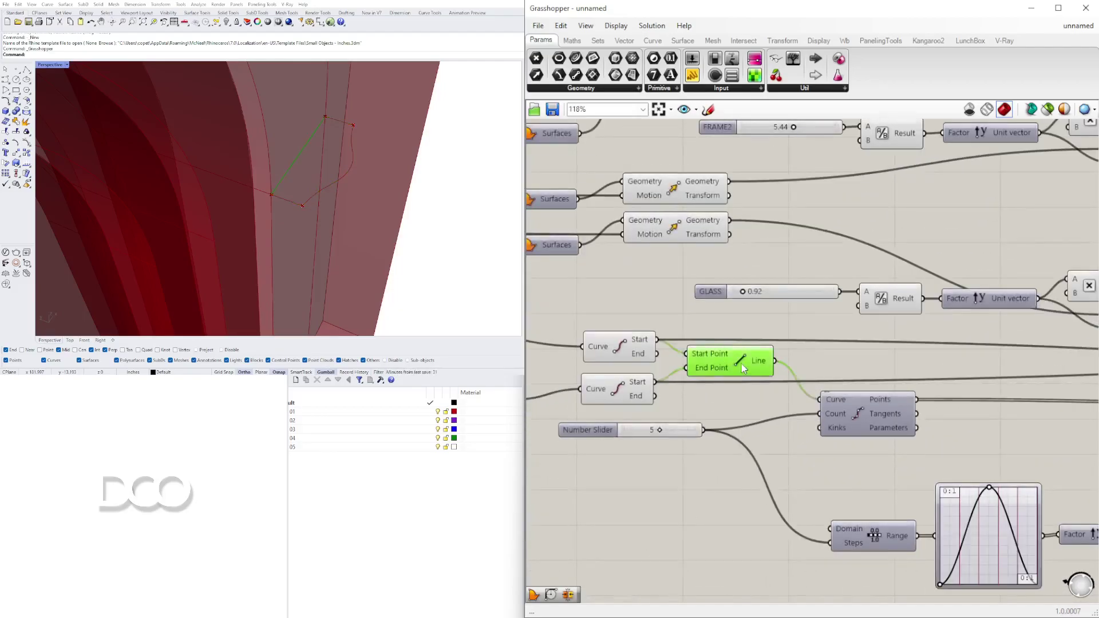
pyautogui.scroll(-3, 780, 372)
pyautogui.scroll(6, 879, 380)
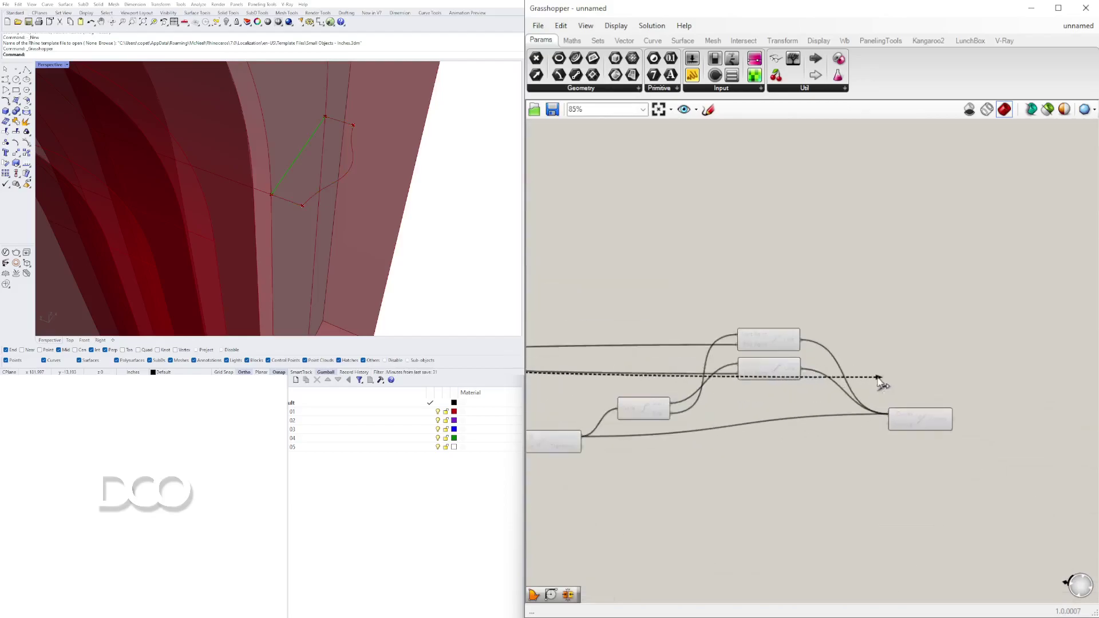
pyautogui.moveTo(914, 443); pyautogui.dragTo(915, 413)
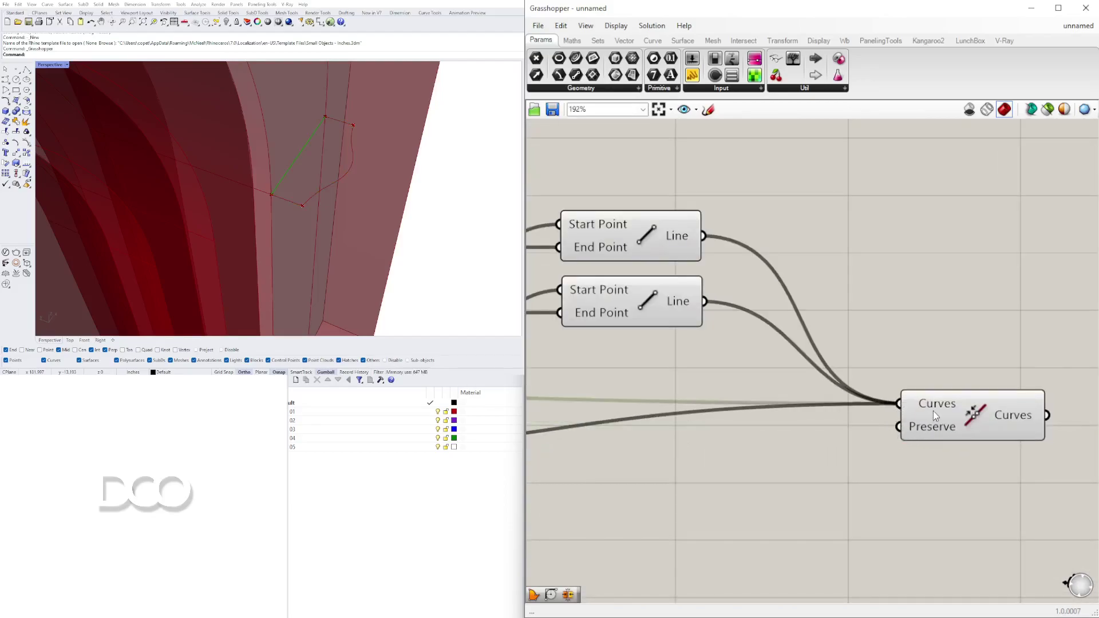
# Flatten the Curves input of the Join Curves component
pyautogui.rightClick(933, 411)
pyautogui.click(965, 467)
pyautogui.moveTo(958, 412); pyautogui.dragTo(969, 413)
pyautogui.click(941, 318)
# Turn off the preview of the trim profile's construction components, from Divide Curve through the two closing Lines
pyautogui.scroll(-5, 791, 372)
pyautogui.moveTo(791, 373); pyautogui.dragTo(933, 338, button='right')
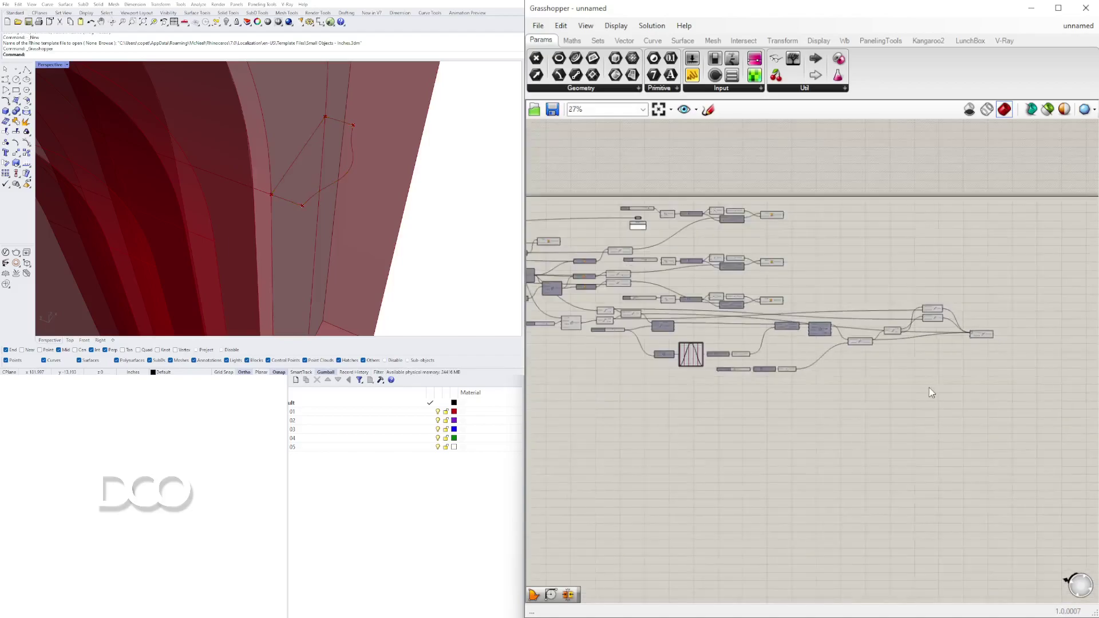
pyautogui.moveTo(932, 417); pyautogui.dragTo(821, 360)
pyautogui.moveTo(786, 316); pyautogui.dragTo(808, 293)
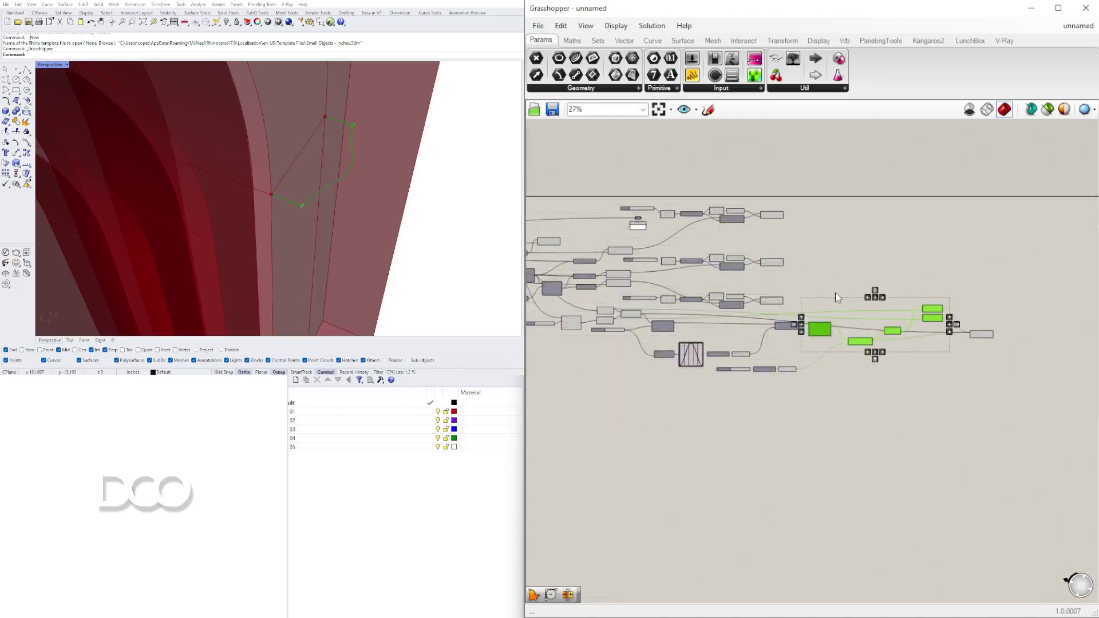
pyautogui.moveTo(969, 414); pyautogui.dragTo(843, 387)
pyautogui.moveTo(939, 420); pyautogui.dragTo(644, 309)
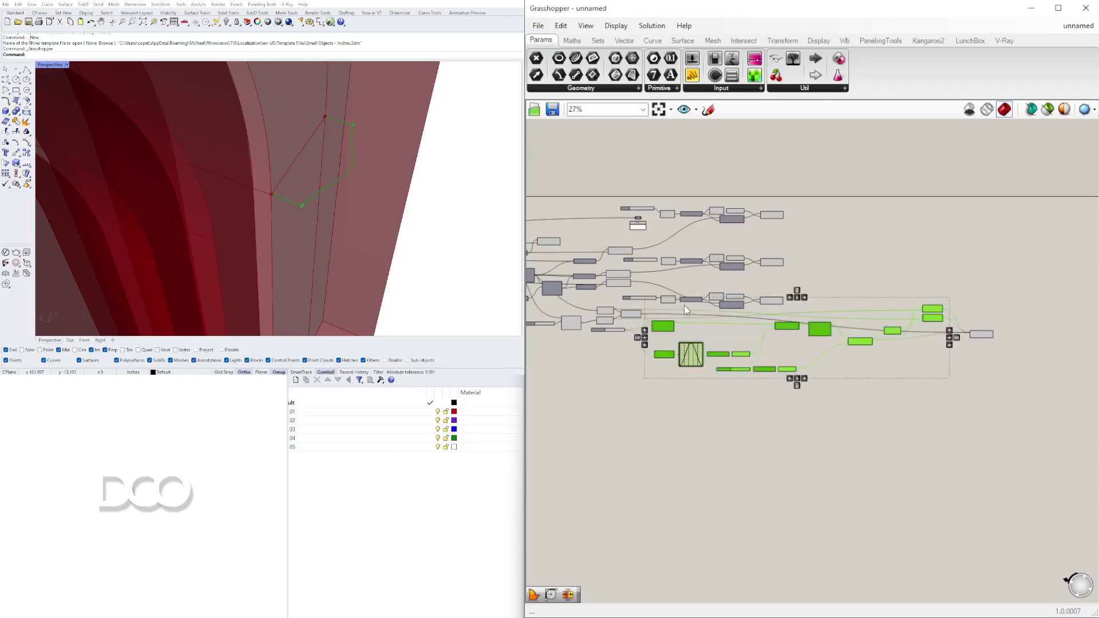
pyautogui.middleClick(733, 350)
# Turn off the preview of the two original End Points components and the Line connecting them
pyautogui.scroll(5, 784, 317)
pyautogui.moveTo(796, 405); pyautogui.dragTo(720, 275)
pyautogui.scroll(2, 720, 275)
pyautogui.middleClick(723, 273)
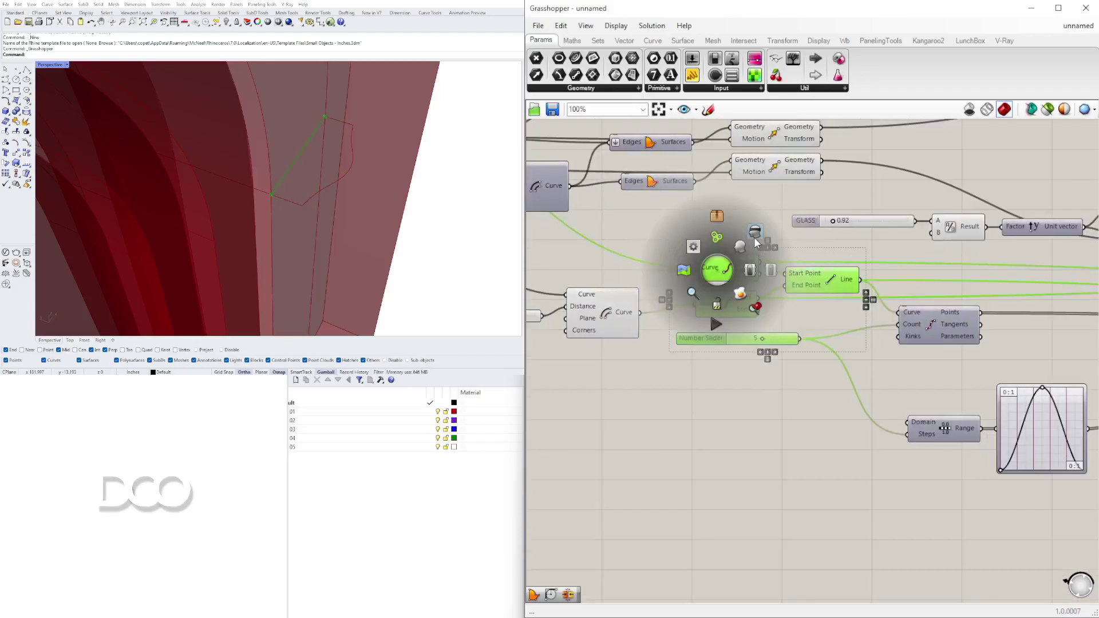
pyautogui.scroll(-3, 757, 243)
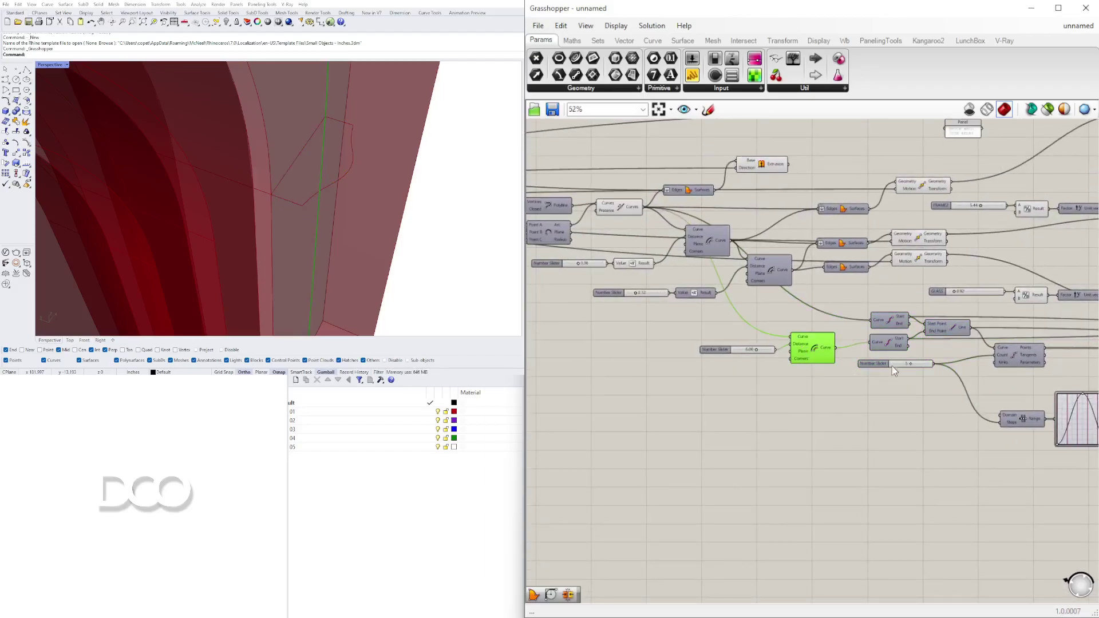
# Add a Sweep2 component below the offset curve that outlines the outer trim
pyautogui.scroll(-4, 894, 367)
pyautogui.scroll(-6, 260, 179)
pyautogui.moveTo(294, 193); pyautogui.dragTo(288, 200, button='right')
pyautogui.scroll(5, 796, 333)
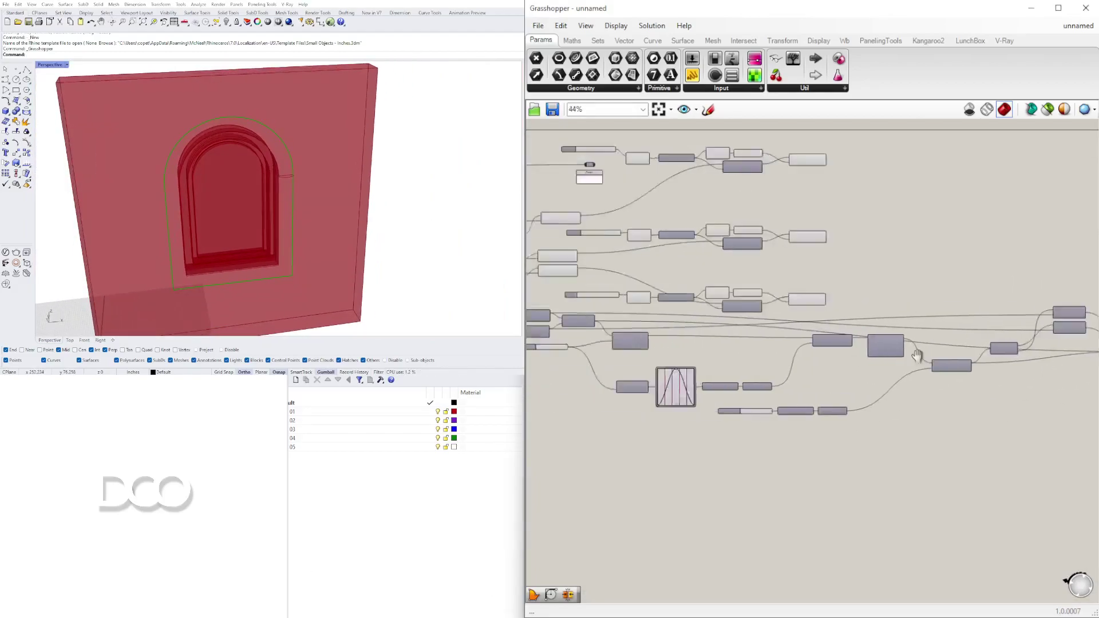
pyautogui.moveTo(660, 279); pyautogui.dragTo(843, 386, button='right')
pyautogui.keyDown('shift'); pyautogui.click(655, 226); pyautogui.keyUp('shift')
pyautogui.moveTo(792, 501); pyautogui.dragTo(782, 428, button='right')
pyautogui.doubleClick(781, 428)
pyautogui.write('sweep')
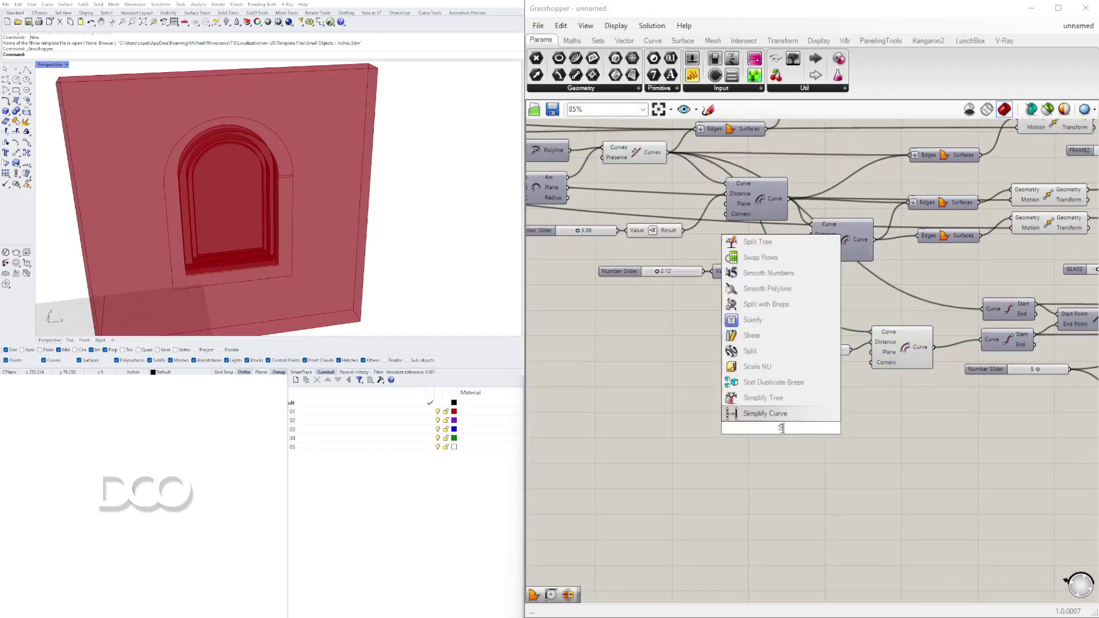
pyautogui.click(752, 404)
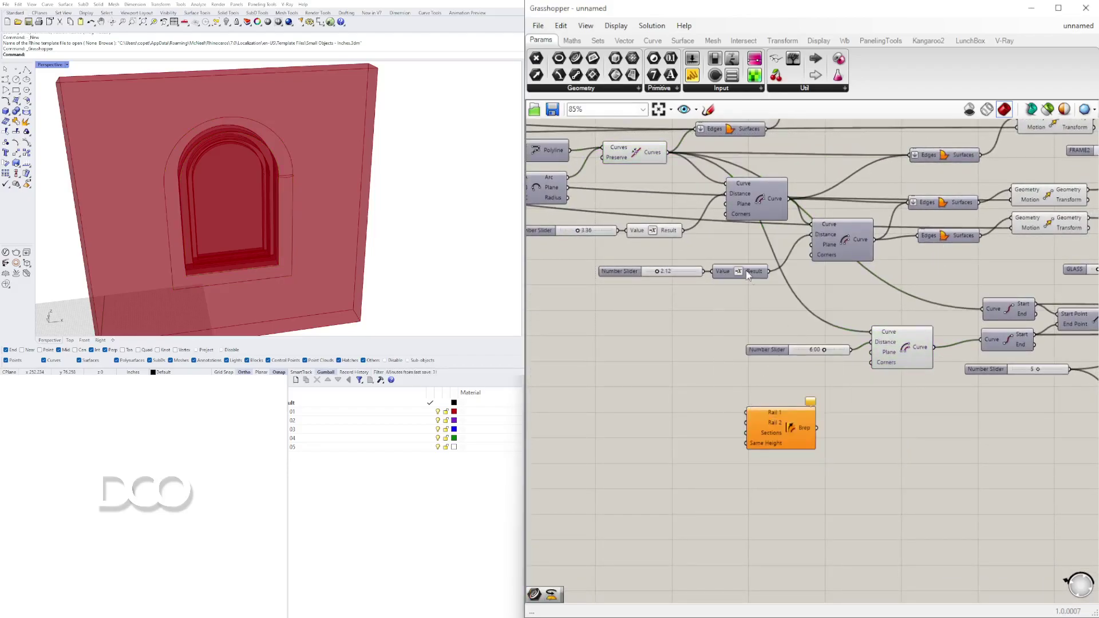
# Connect the joined arch outline to Sweep2's Rail 1 and the trim's offset curve to Rail 2, moving Sweep2 beyond the profile components
pyautogui.click(660, 151)
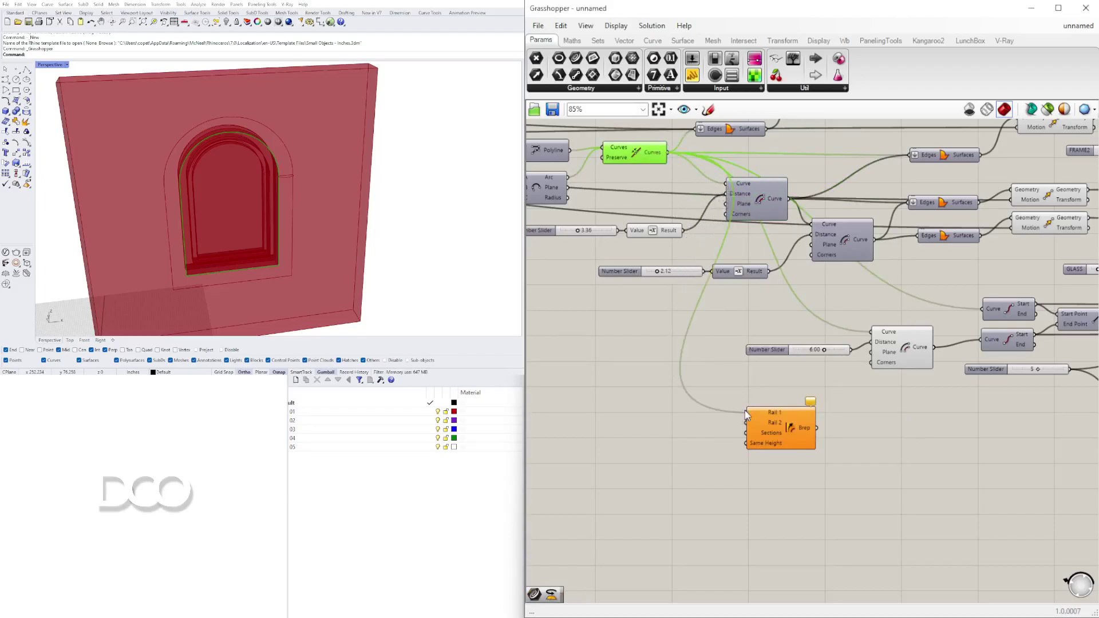
pyautogui.moveTo(805, 439); pyautogui.dragTo(739, 463, button='right')
pyautogui.moveTo(715, 459); pyautogui.dragTo(924, 463)
pyautogui.click(850, 367)
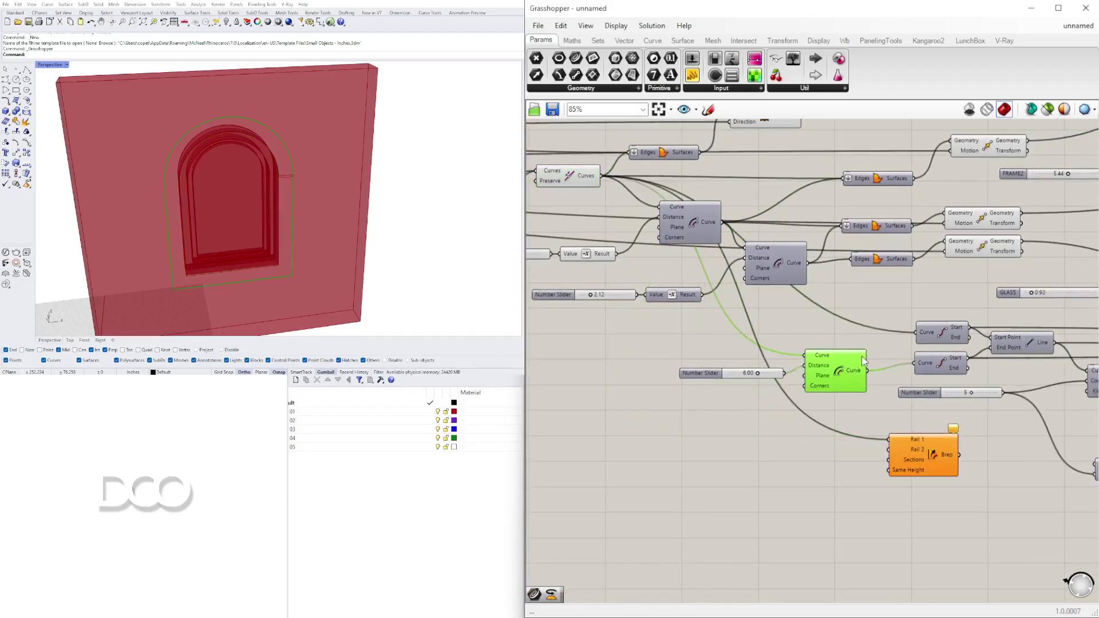
pyautogui.moveTo(954, 457); pyautogui.dragTo(617, 474, button='right')
pyautogui.moveTo(607, 473); pyautogui.dragTo(1017, 429)
# Connect the Join Curves output of the closed trim profile to Sweep2's Sections input
pyautogui.scroll(-10, 779, 429)
pyautogui.scroll(8, 1019, 434)
pyautogui.click(871, 448)
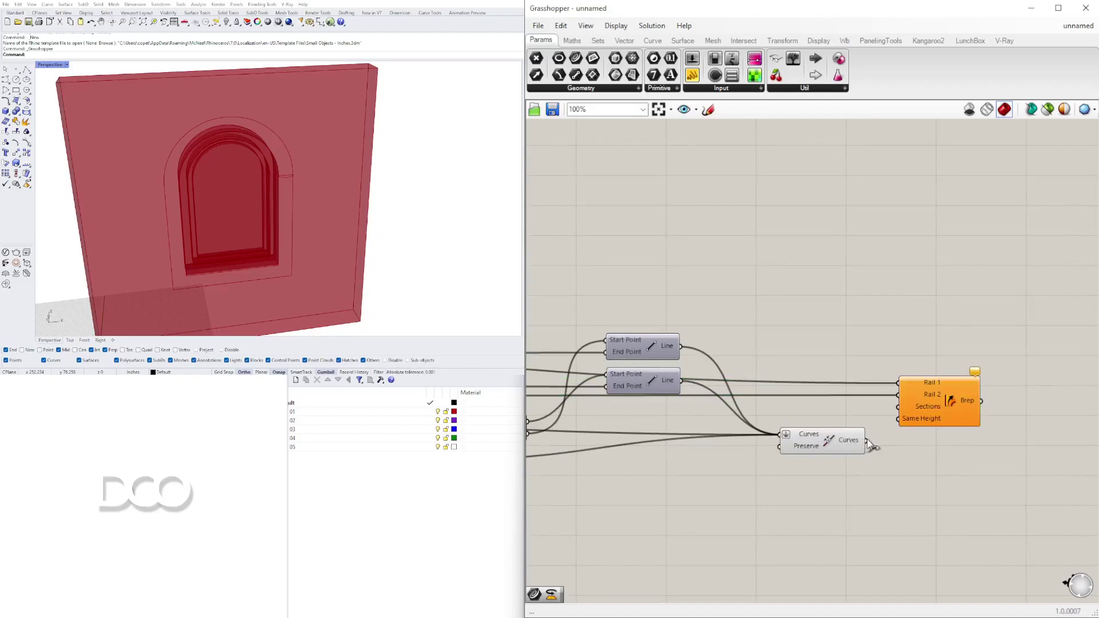
pyautogui.moveTo(897, 413); pyautogui.dragTo(898, 413)
pyautogui.moveTo(232, 189); pyautogui.dragTo(194, 137, button='right')
pyautogui.scroll(3, 198, 139)
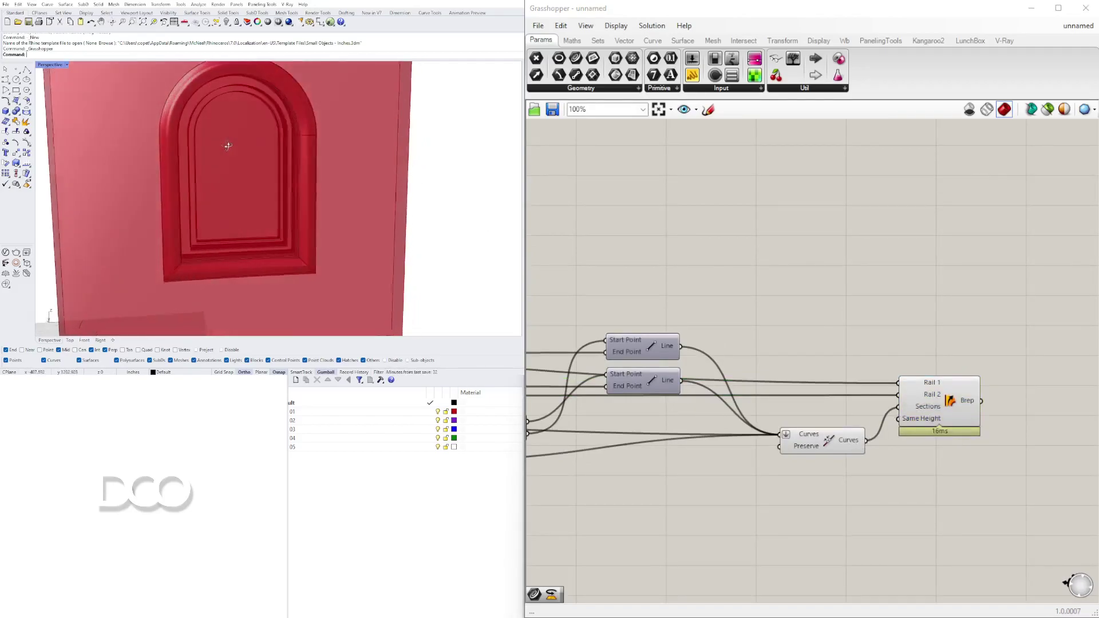
# Shift the Graph Mapper's peak handle towards the start so its sine curve forms two peaks
pyautogui.moveTo(240, 223)
pyautogui.mouseDown(button='right')
pyautogui.moveTo(311, 227)
pyautogui.moveTo(257, 211)
pyautogui.mouseUp(button='right')
pyautogui.scroll(-3, 801, 482)
pyautogui.moveTo(810, 480); pyautogui.dragTo(999, 422, button='right')
pyautogui.moveTo(548, 432); pyautogui.dragTo(891, 433, button='right')
pyautogui.scroll(7, 755, 369)
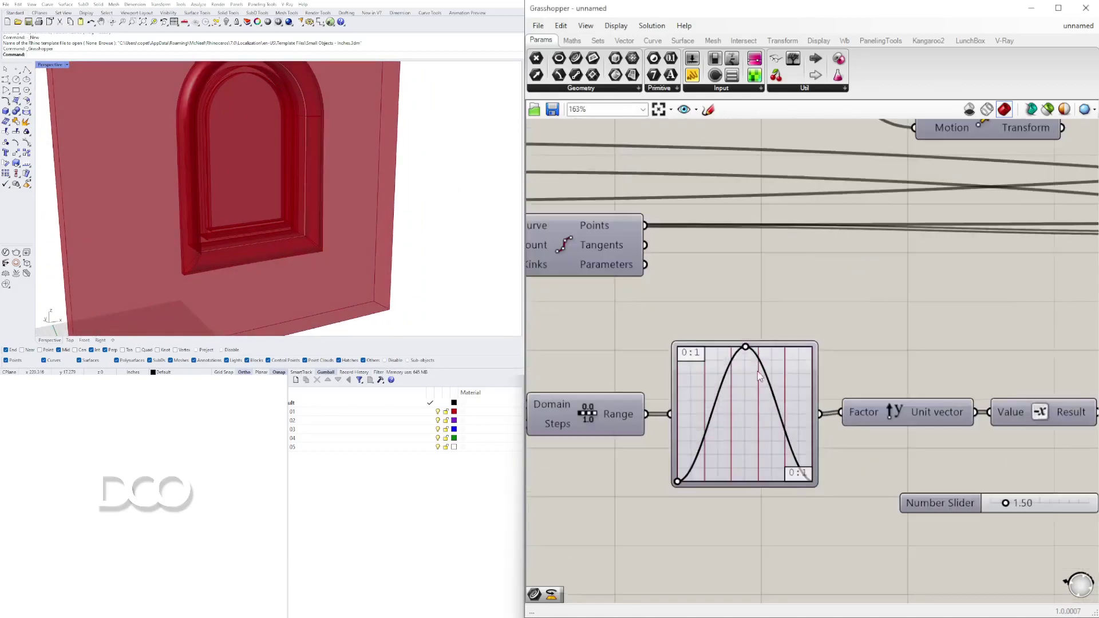
pyautogui.moveTo(737, 331); pyautogui.dragTo(675, 321)
pyautogui.moveTo(320, 184); pyautogui.dragTo(382, 179, button='right')
# Turn off the preview of the three Move components that feed the frame and glass surfaces
pyautogui.scroll(-7, 919, 269)
pyautogui.moveTo(920, 284); pyautogui.dragTo(901, 364, button='right')
pyautogui.moveTo(913, 262); pyautogui.dragTo(867, 299, button='right')
pyautogui.moveTo(312, 186); pyautogui.dragTo(224, 193, button='right')
pyautogui.moveTo(751, 306); pyautogui.dragTo(855, 300, button='right')
pyautogui.moveTo(716, 293); pyautogui.dragTo(916, 307, button='right')
pyautogui.moveTo(766, 302); pyautogui.dragTo(724, 305, button='right')
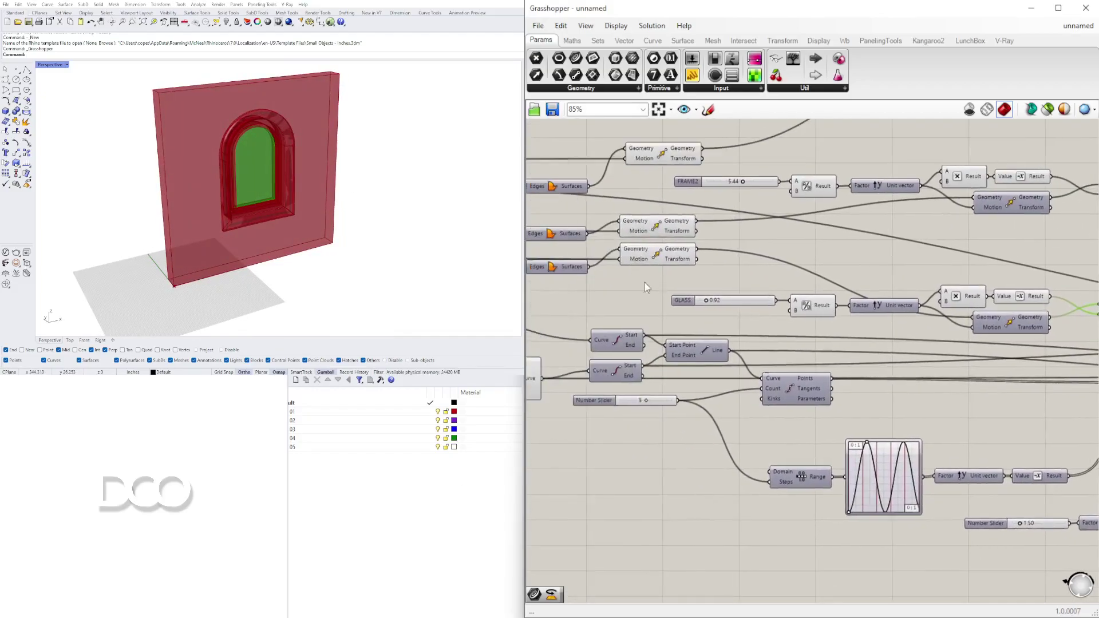
pyautogui.click(659, 256)
pyautogui.moveTo(715, 157); pyautogui.dragTo(742, 214, button='right')
pyautogui.moveTo(703, 184); pyautogui.dragTo(665, 316)
pyautogui.middleClick(671, 309)
pyautogui.click(709, 276)
# Add a Mirror component beside the lowest of the three Move components
pyautogui.doubleClick(830, 327)
pyautogui.write('Mi')
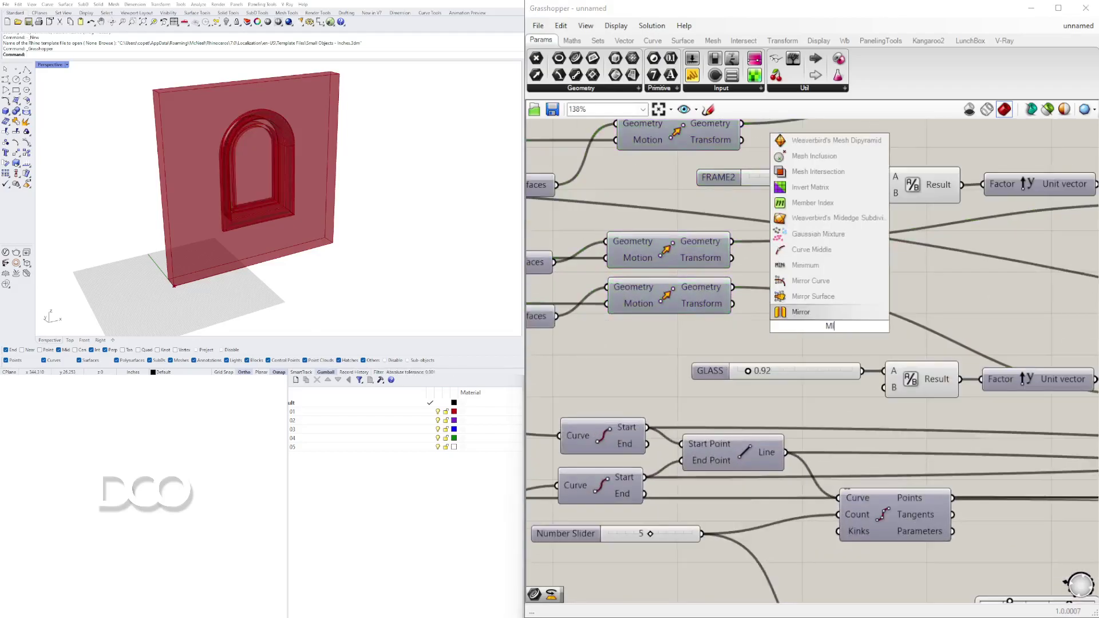
pyautogui.click(802, 312)
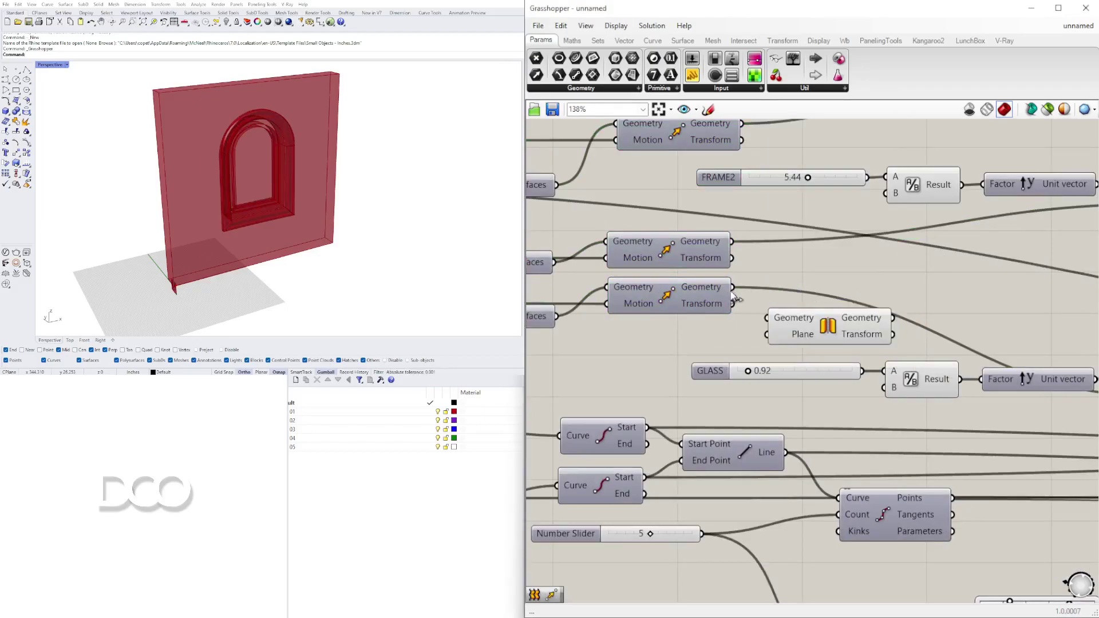
# Place Mirror after Sweep2, connecting the swept Brep to its Geometry input and the lowest Move component's Geometry output to its Plane input
pyautogui.hotkey('ctrl', 'z')
pyautogui.scroll(-10, 789, 308)
pyautogui.moveTo(802, 336); pyautogui.dragTo(890, 321)
pyautogui.scroll(8, 910, 323)
pyautogui.moveTo(173, 236); pyautogui.dragTo(258, 235, button='right')
pyautogui.scroll(4, 297, 214)
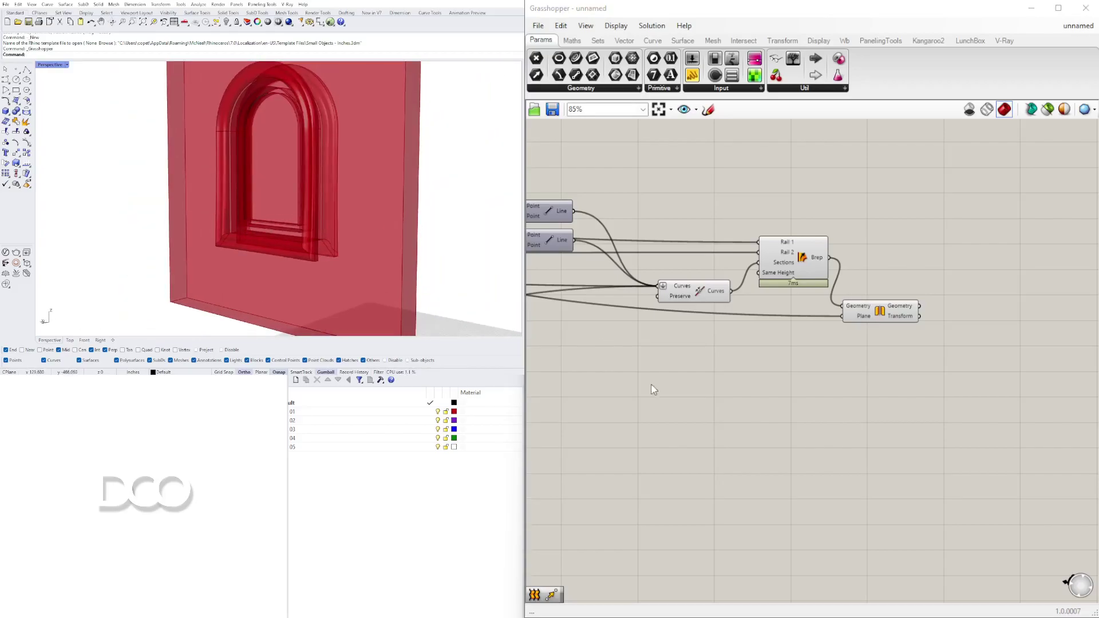
# Raise the start handle of the Graph Mapper's two-peak sine curve
pyautogui.scroll(-3, 652, 387)
pyautogui.moveTo(713, 378); pyautogui.dragTo(933, 343, button='right')
pyautogui.scroll(5, 737, 306)
pyautogui.moveTo(737, 306); pyautogui.dragTo(951, 289, button='right')
pyautogui.scroll(-3, 951, 289)
pyautogui.moveTo(703, 331); pyautogui.dragTo(850, 324, button='right')
pyautogui.moveTo(723, 350); pyautogui.dragTo(848, 373, button='right')
pyautogui.scroll(4, 690, 345)
pyautogui.moveTo(682, 352); pyautogui.dragTo(839, 371, button='right')
pyautogui.scroll(4, 839, 371)
pyautogui.moveTo(653, 484); pyautogui.dragTo(645, 382)
pyautogui.hotkey('ctrl', 'z')
pyautogui.moveTo(651, 481); pyautogui.dragTo(650, 391)
# Try the trim profile's depth slider at 0.00, and set it to 1.34
pyautogui.scroll(-7, 770, 327)
pyautogui.moveTo(643, 336); pyautogui.dragTo(633, 337, button='right')
pyautogui.scroll(5, 805, 389)
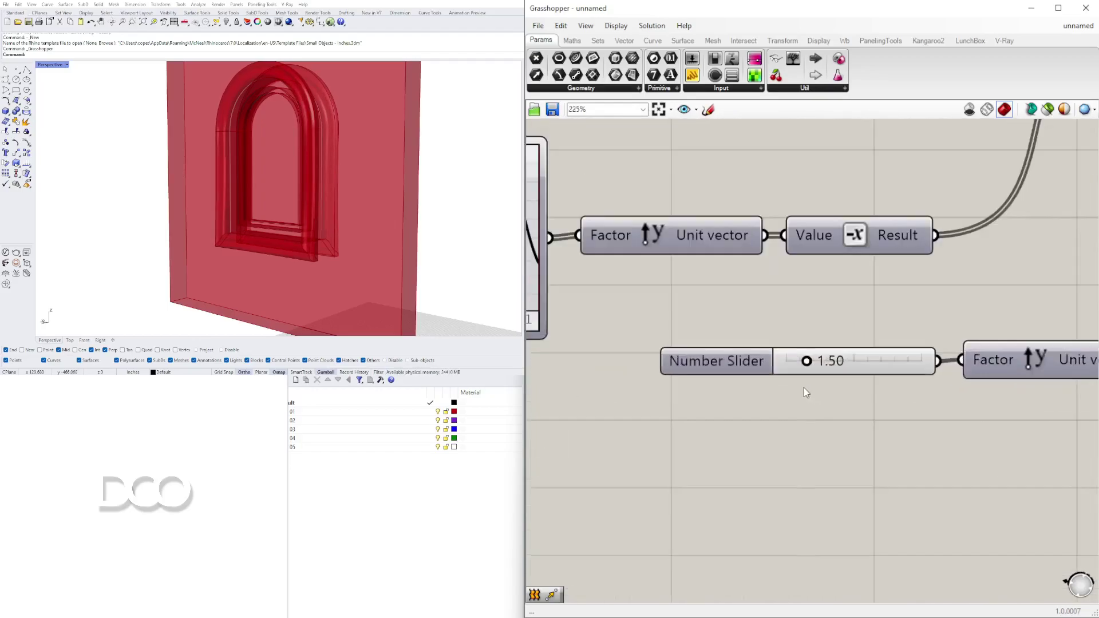
pyautogui.moveTo(809, 355); pyautogui.dragTo(722, 355)
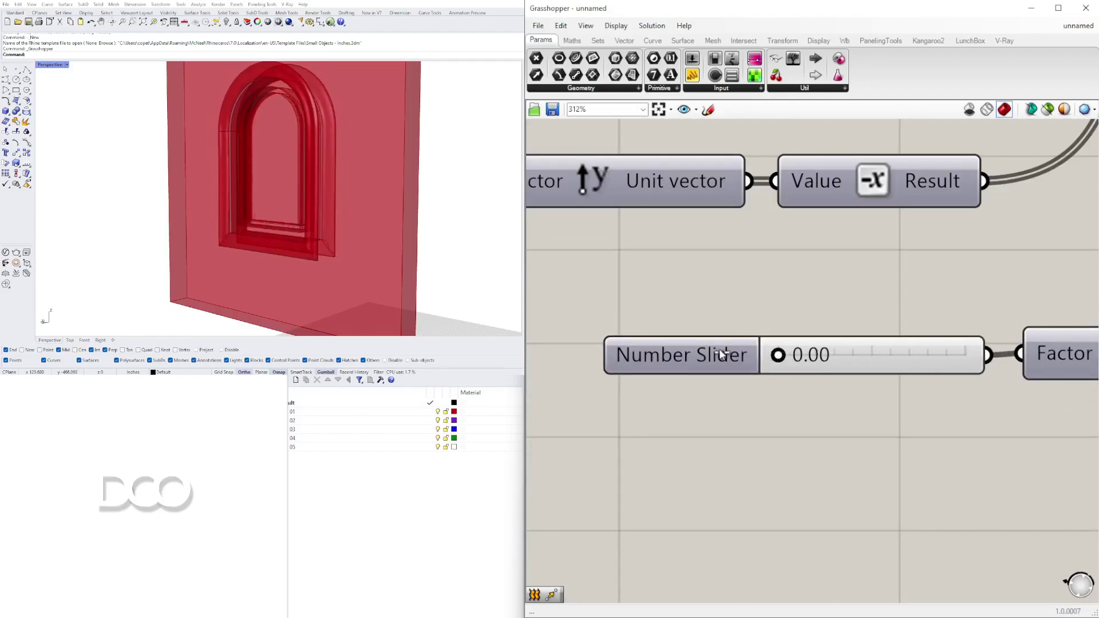
pyautogui.moveTo(806, 354); pyautogui.dragTo(809, 354)
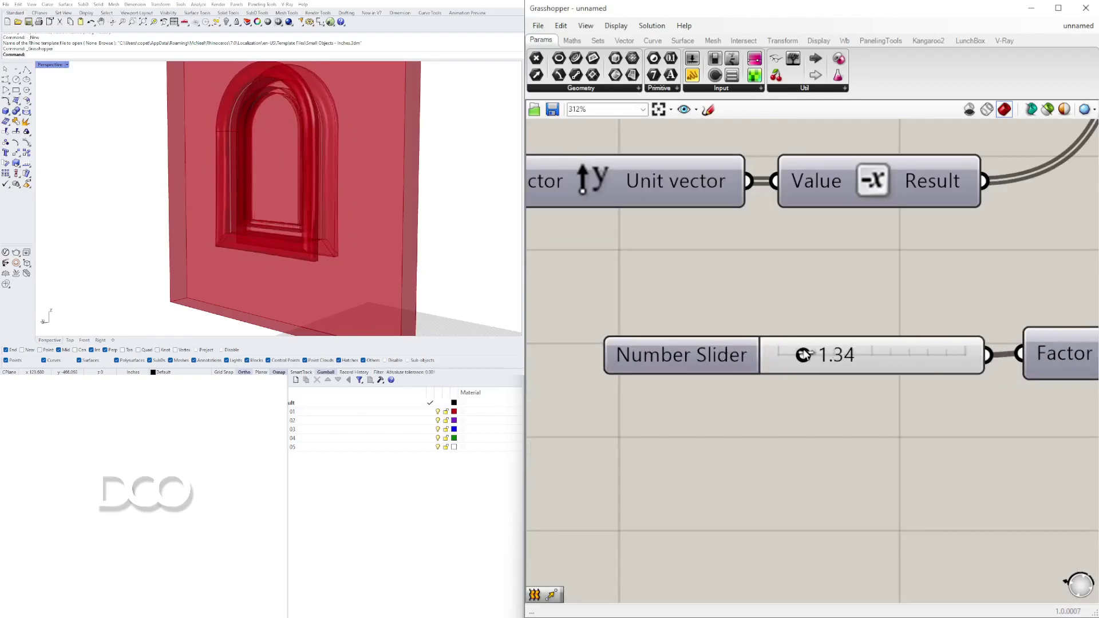
# Lower the peak handle of the Graph Mapper's two-peak sine curve
pyautogui.moveTo(371, 175)
pyautogui.mouseDown(button='right')
pyautogui.moveTo(312, 179)
pyautogui.moveTo(358, 189)
pyautogui.mouseUp(button='right')
pyautogui.scroll(-4, 870, 314)
pyautogui.moveTo(559, 278); pyautogui.dragTo(810, 328, button='right')
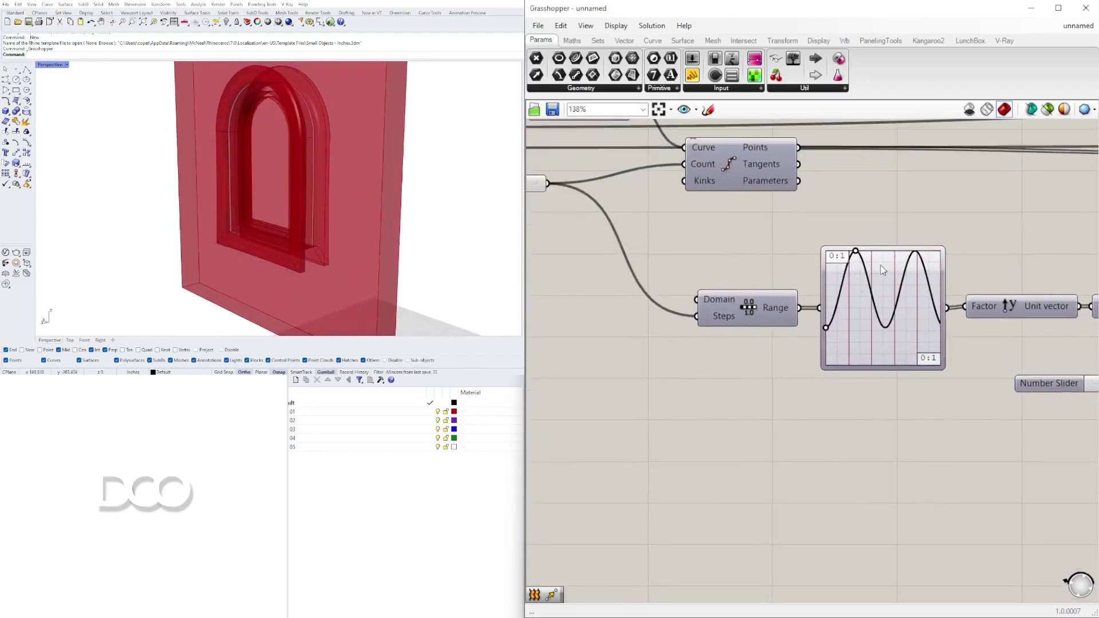
pyautogui.scroll(2, 880, 273)
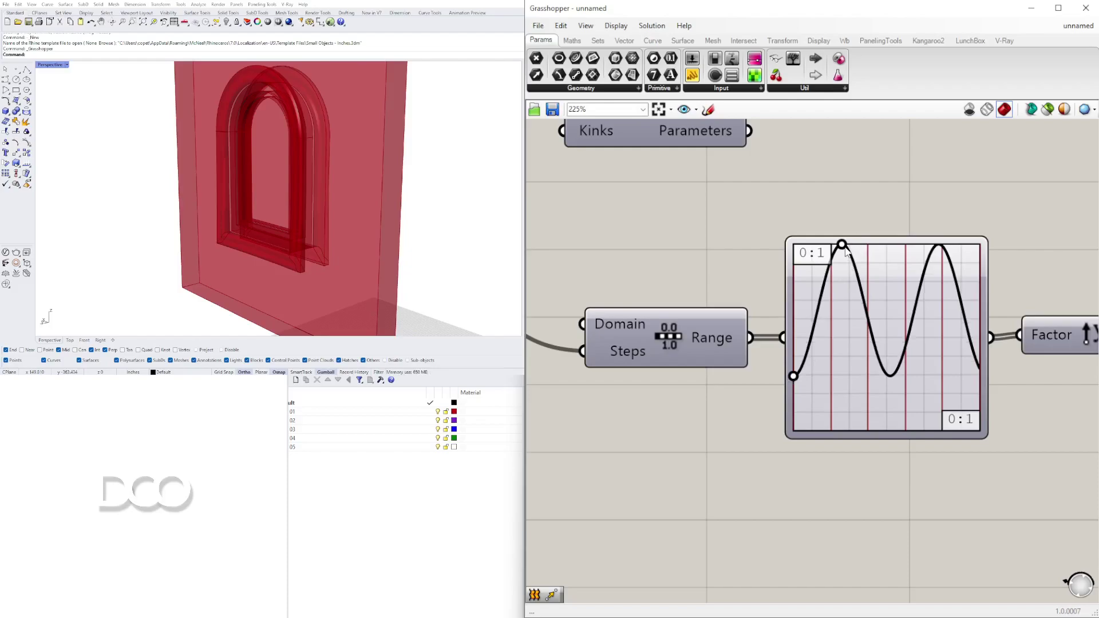
pyautogui.moveTo(845, 249); pyautogui.dragTo(845, 282)
# Move the depth slider and the Unit Y and Negative components farther from the Graph Mapper to make room
pyautogui.moveTo(850, 362); pyautogui.dragTo(685, 350, button='right')
pyautogui.scroll(-8, 685, 349)
pyautogui.moveTo(900, 395); pyautogui.dragTo(840, 392, button='right')
pyautogui.scroll(2, 842, 390)
pyautogui.moveTo(915, 413); pyautogui.dragTo(665, 321)
pyautogui.moveTo(663, 325); pyautogui.dragTo(757, 326)
pyautogui.click(688, 354)
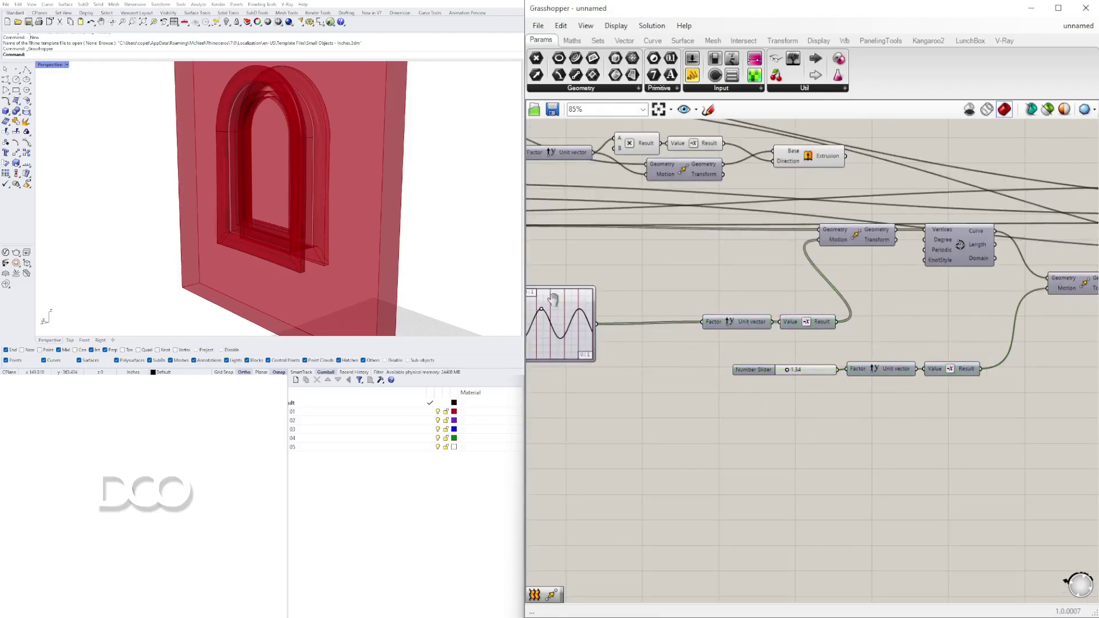
# Reshape the Graph Mapper's sine curve to start at the lower corner and reach a single full-height peak at mid-width
pyautogui.moveTo(557, 312); pyautogui.dragTo(712, 329, button='right')
pyautogui.scroll(4, 711, 328)
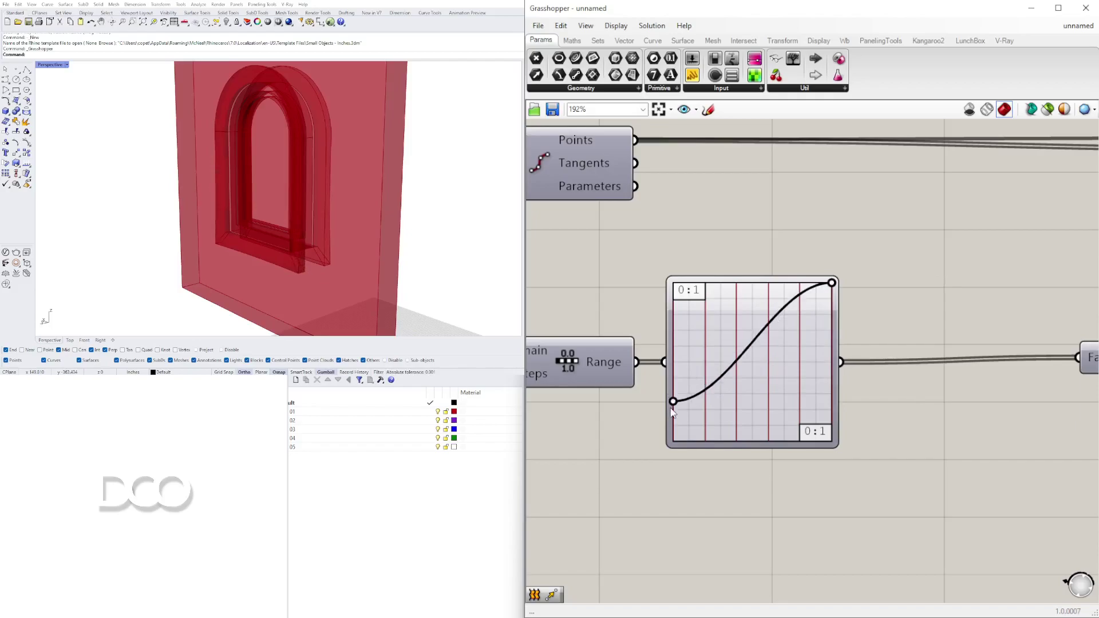
pyautogui.moveTo(371, 241); pyautogui.dragTo(343, 217, button='right')
pyautogui.scroll(3, 366, 200)
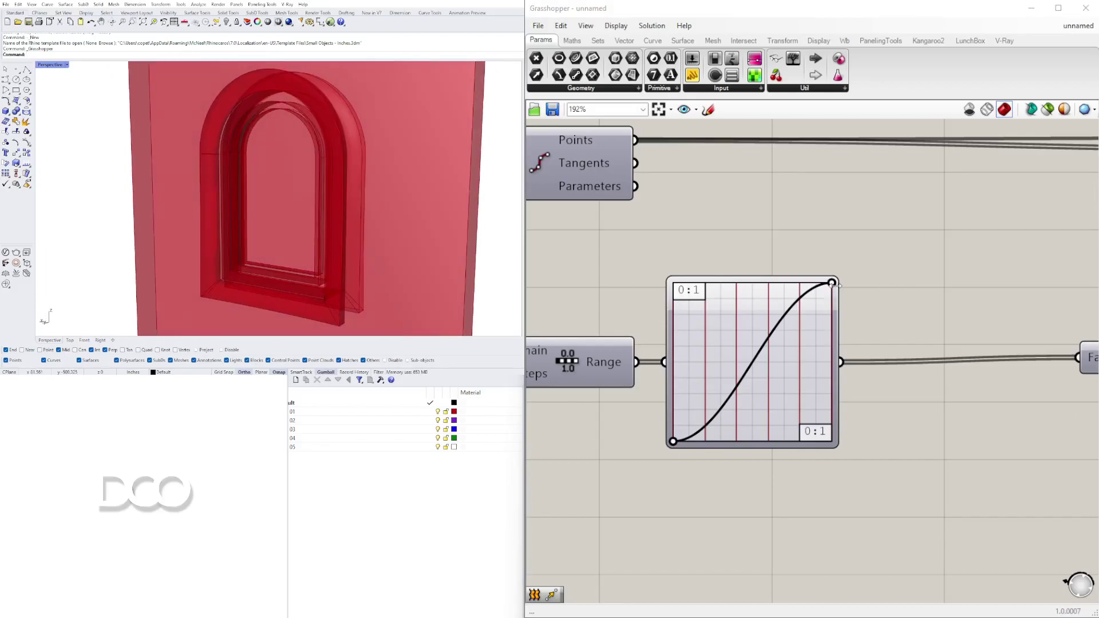
pyautogui.moveTo(831, 284); pyautogui.dragTo(753, 269)
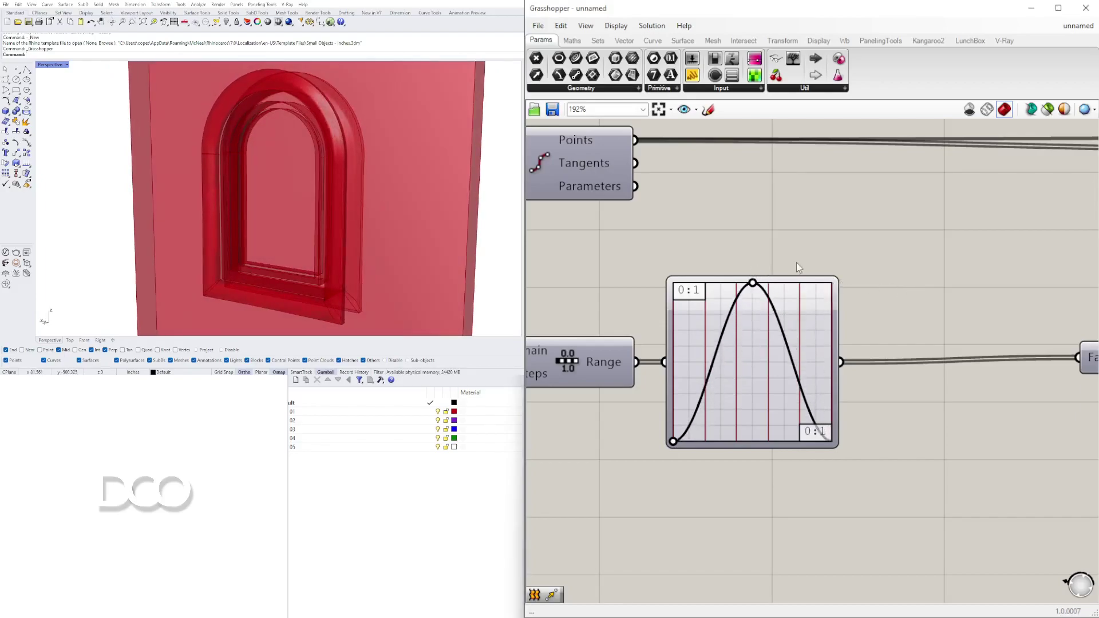
# Set the trim profile's depth slider to 1.60
pyautogui.scroll(-3, 784, 269)
pyautogui.scroll(3, 856, 342)
pyautogui.moveTo(859, 335); pyautogui.dragTo(862, 337)
pyautogui.moveTo(267, 231); pyautogui.dragTo(380, 245, button='right')
pyautogui.scroll(-2, 763, 270)
pyautogui.moveTo(553, 266); pyautogui.dragTo(795, 309, button='right')
pyautogui.scroll(2, 809, 268)
pyautogui.scroll(-2, 809, 270)
# Add a second Graph Mapper next to the sine one and set its graph type to Bezier
pyautogui.doubleClick(812, 272)
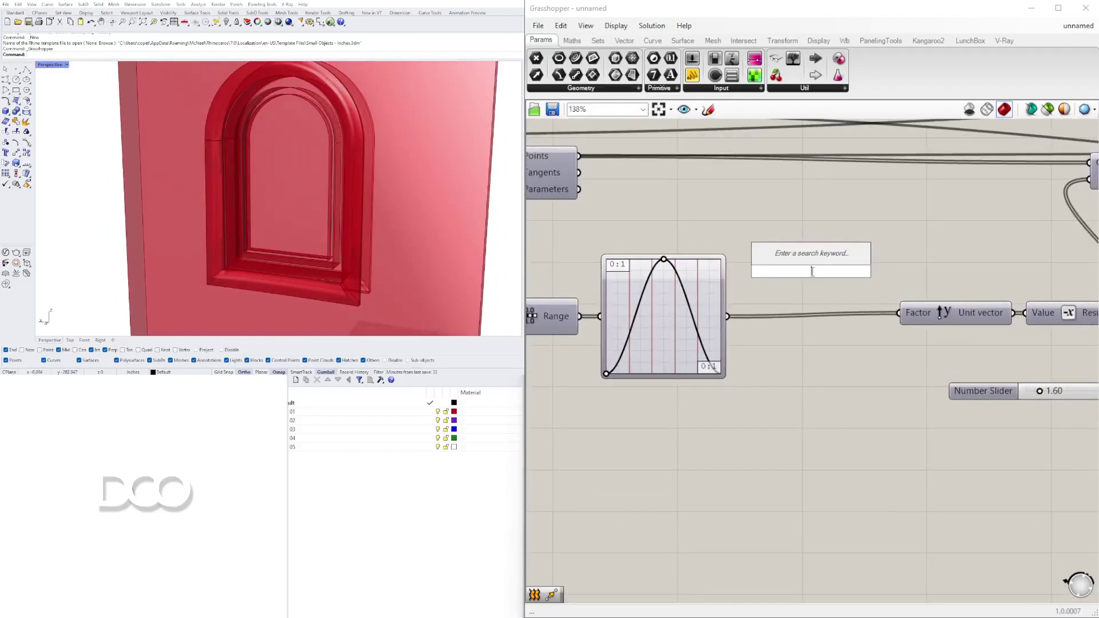
pyautogui.write('Graph')
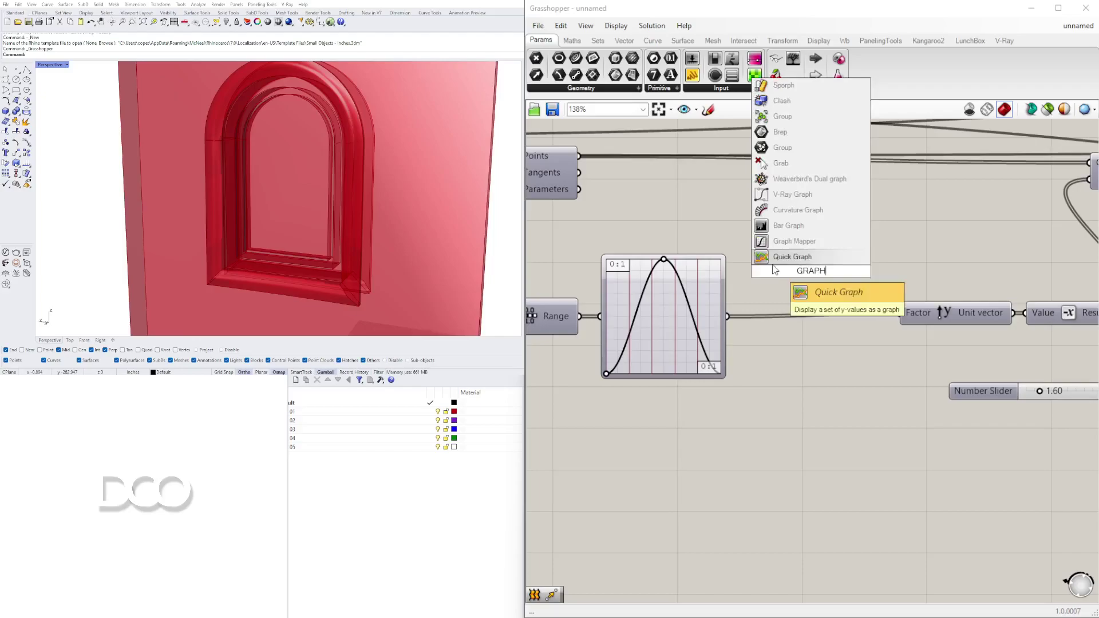
pyautogui.click(789, 243)
pyautogui.rightClick(837, 249)
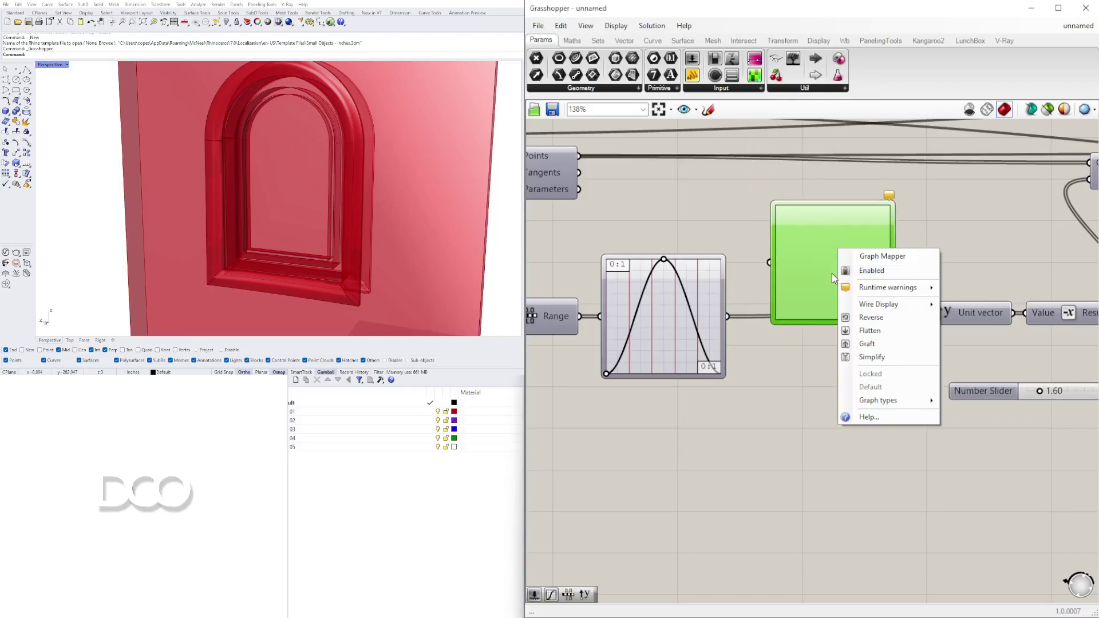
pyautogui.moveTo(910, 400)
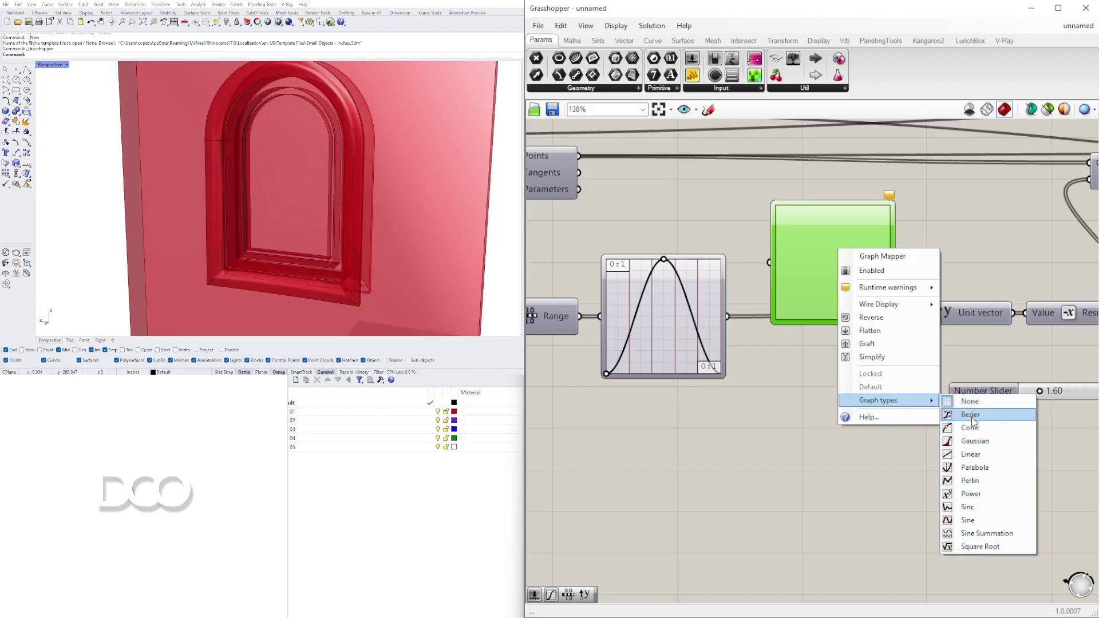
pyautogui.click(971, 417)
# Wire the Bezier Graph Mapper between the sine Graph Mapper and the Unit Y factor, and align it between them
pyautogui.scroll(2, 807, 286)
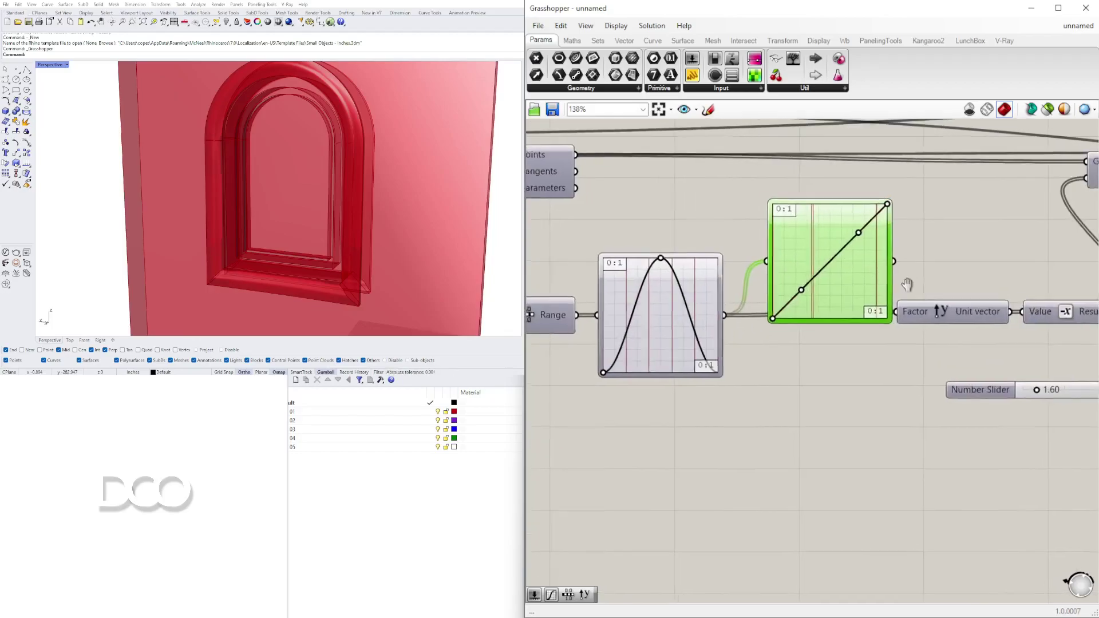
pyautogui.moveTo(850, 258); pyautogui.dragTo(795, 217)
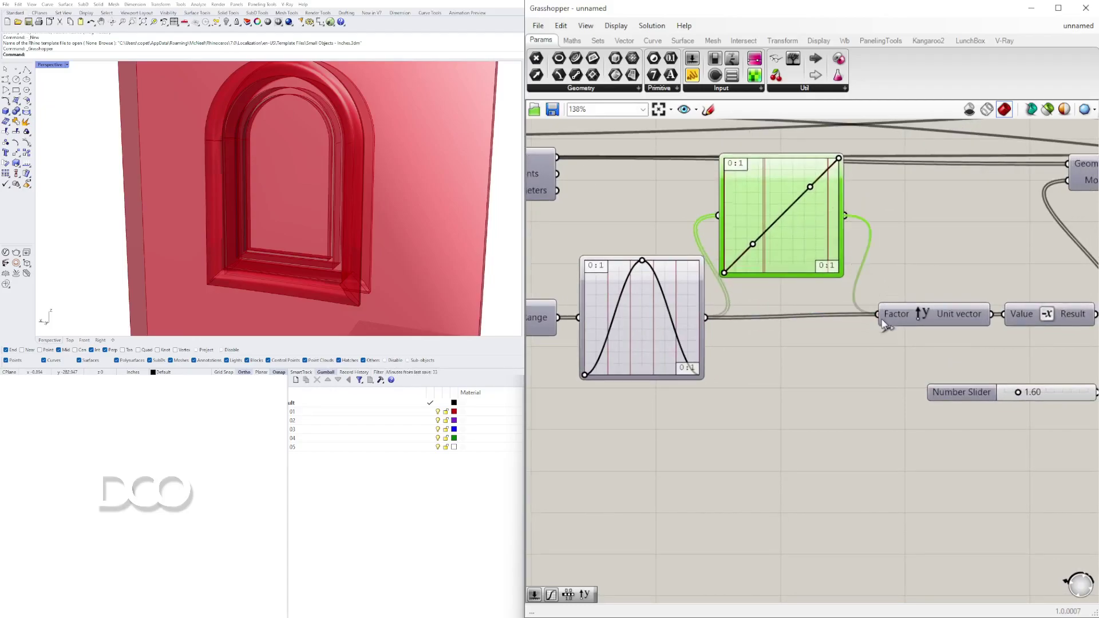
pyautogui.moveTo(882, 321); pyautogui.dragTo(882, 321)
pyautogui.moveTo(793, 236); pyautogui.dragTo(804, 295)
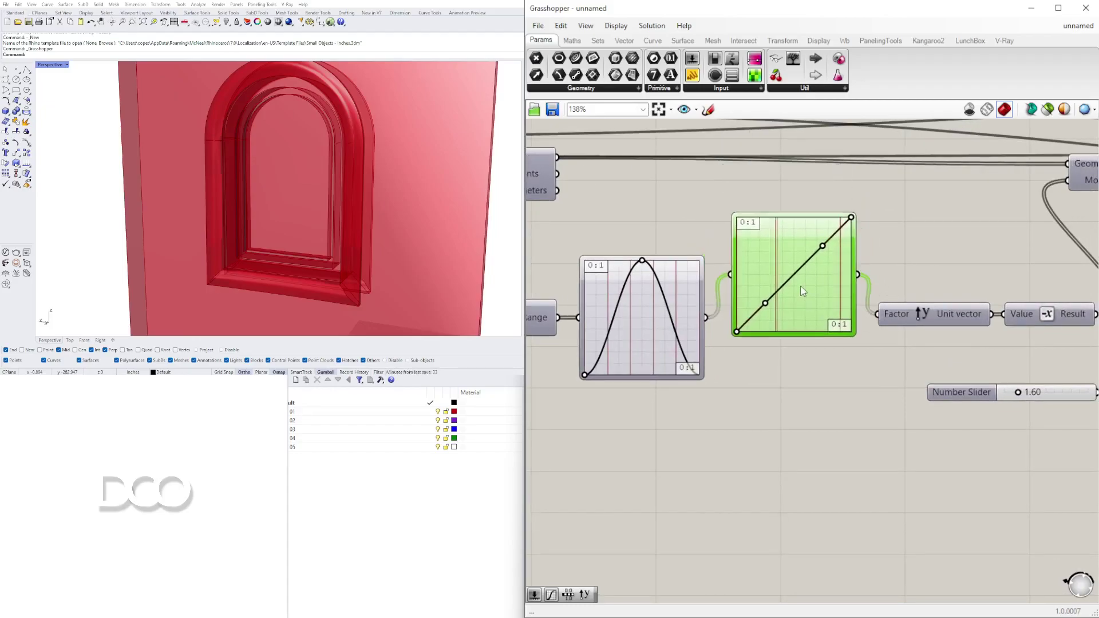
# Shape the Bezier graph into an arch ending at both lower corners, with its second handle high on the far edge
pyautogui.scroll(3, 806, 249)
pyautogui.moveTo(880, 213); pyautogui.dragTo(887, 409)
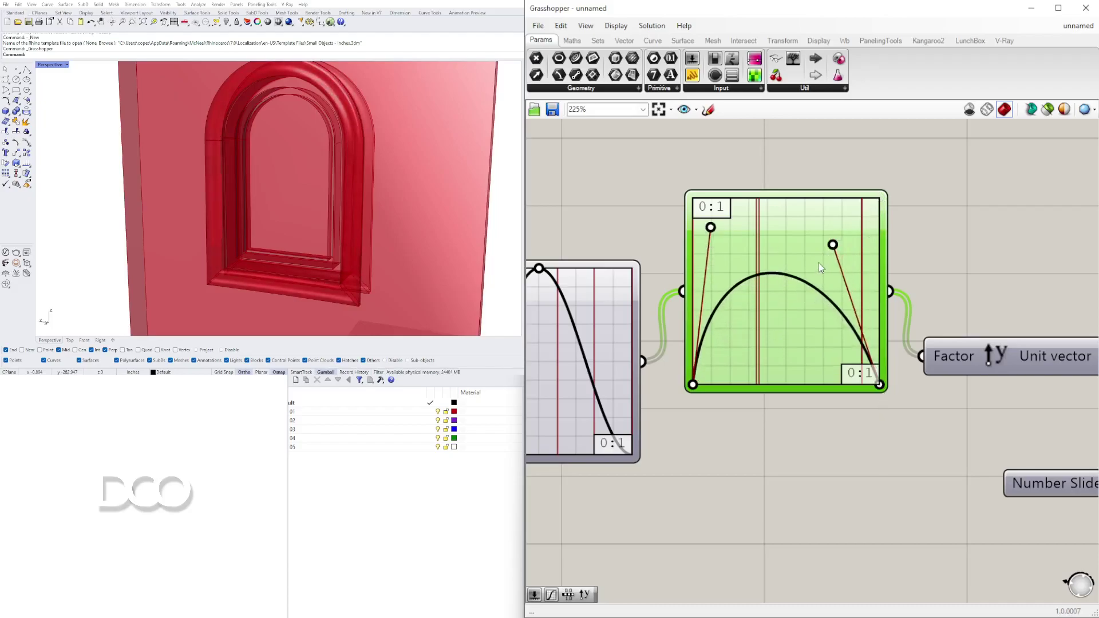
pyautogui.moveTo(833, 246); pyautogui.dragTo(961, 239)
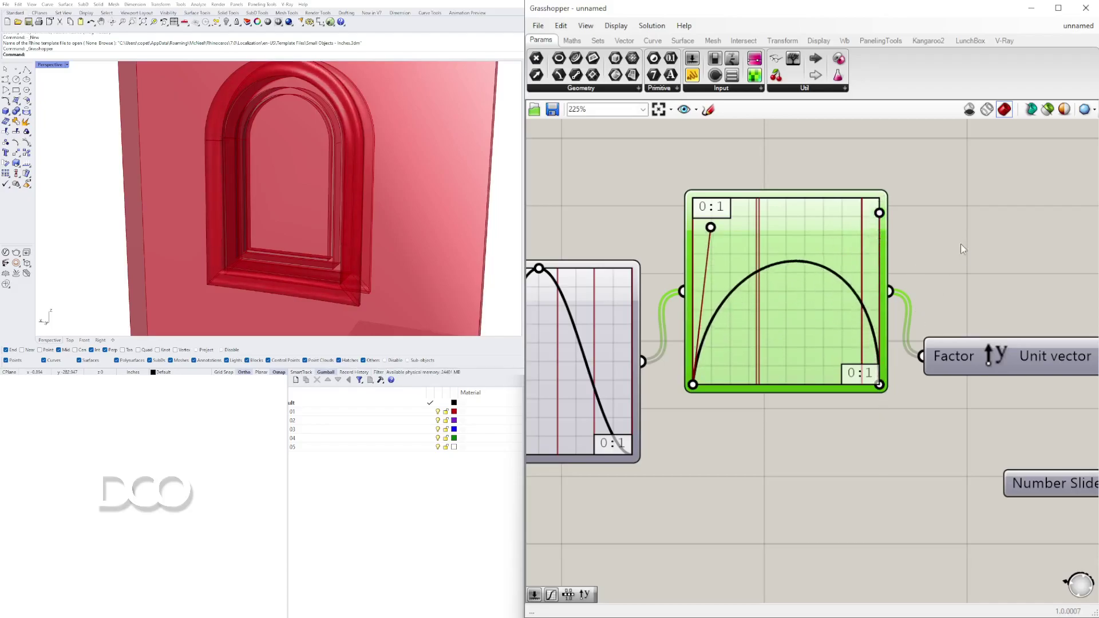
pyautogui.scroll(-3, 916, 292)
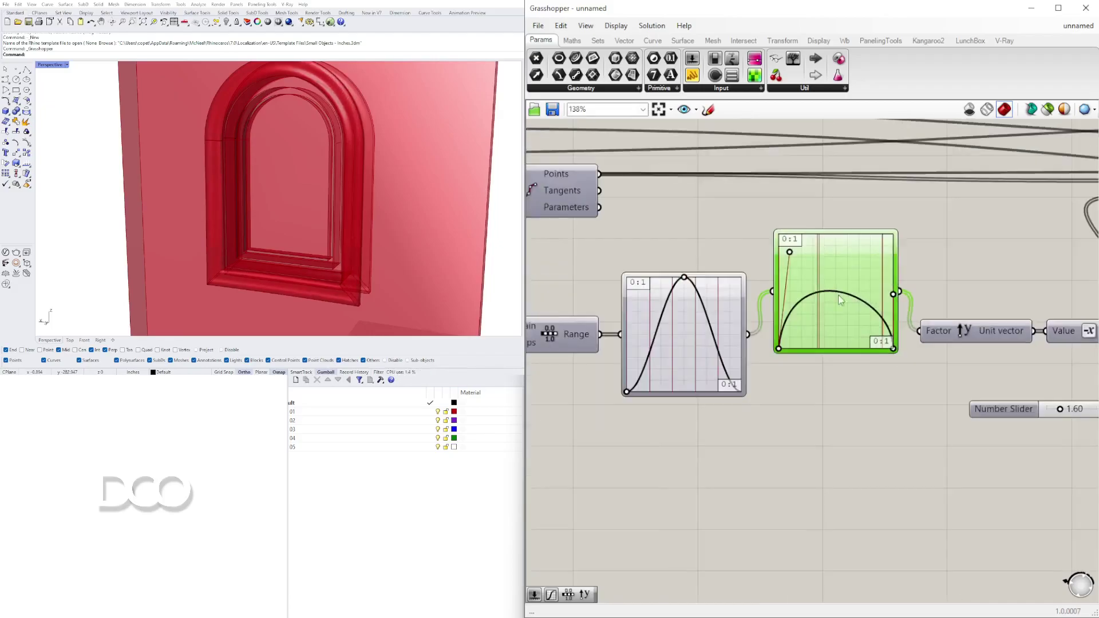
# Feed the Bezier Graph Mapper directly from the Range output and move the sine Graph Mapper beneath it
pyautogui.moveTo(679, 371); pyautogui.dragTo(672, 485)
pyautogui.click(796, 298)
pyautogui.moveTo(796, 298); pyautogui.dragTo(746, 318)
pyautogui.moveTo(699, 401); pyautogui.dragTo(804, 416)
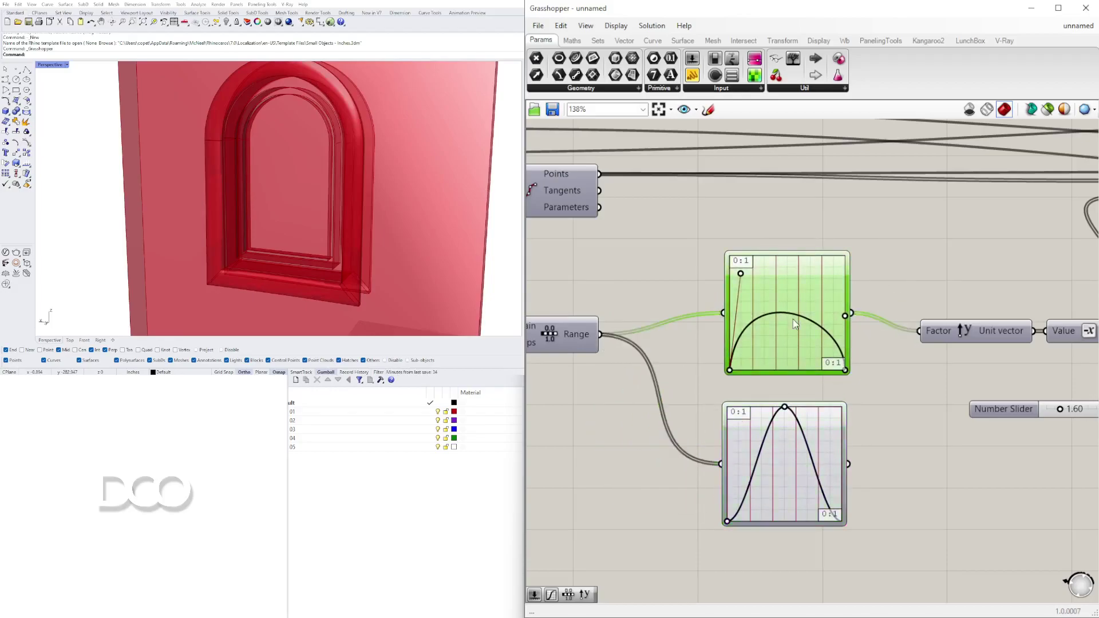
# Lower the Bezier graph's second handle slightly and raise the curve's end point partway up the far edge
pyautogui.scroll(2, 793, 318)
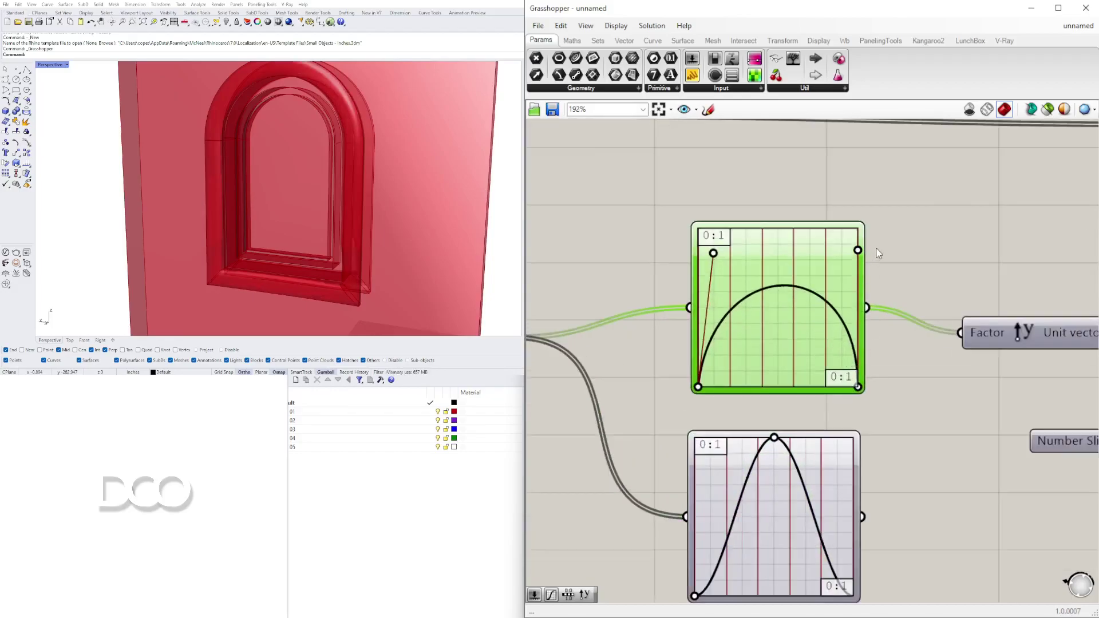
pyautogui.moveTo(881, 280); pyautogui.dragTo(883, 274)
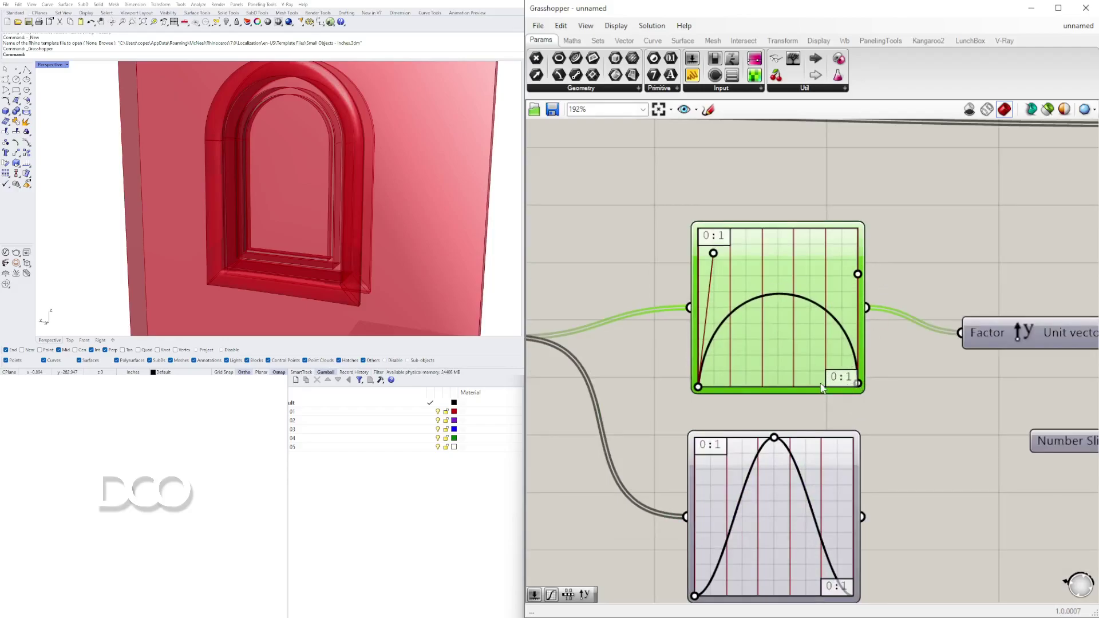
pyautogui.moveTo(449, 208); pyautogui.dragTo(497, 185, button='right')
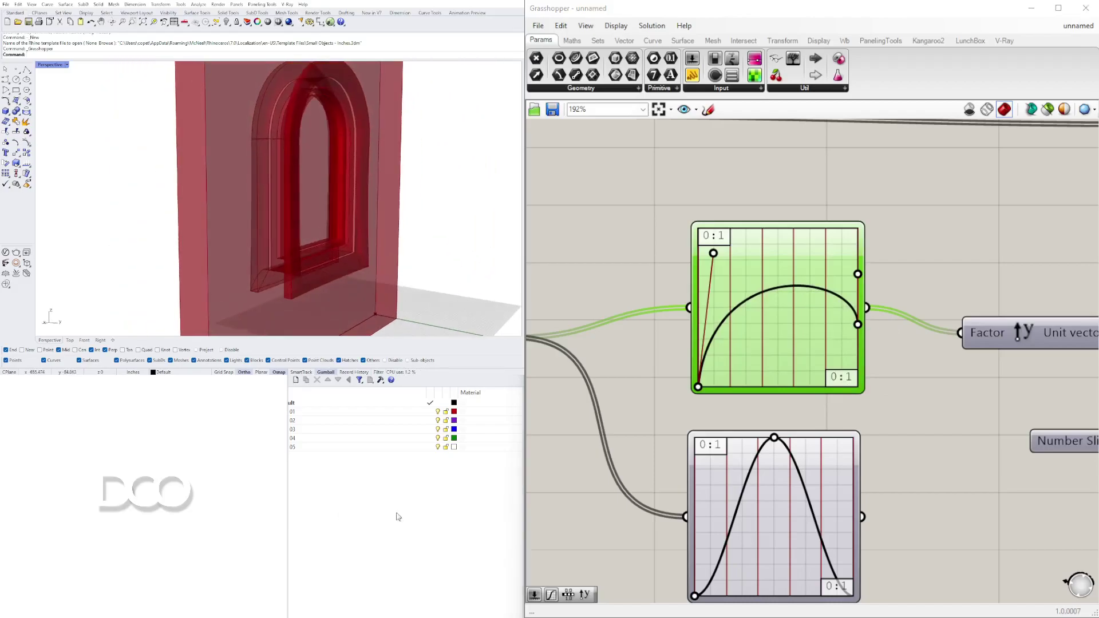
# Wire the sine Graph Mapper to the Unit Y factor in place of the Bezier one, and undo the trial deletion of the Bezier mapper
pyautogui.scroll(-2, 858, 314)
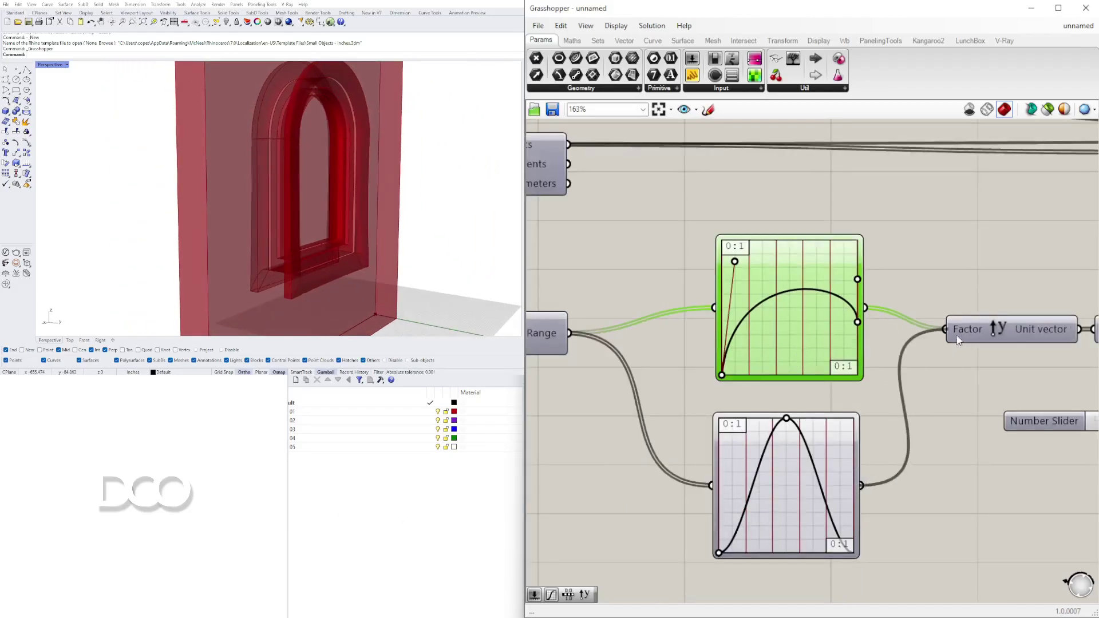
pyautogui.press('Delete')
pyautogui.moveTo(844, 466); pyautogui.dragTo(779, 319)
pyautogui.moveTo(427, 214); pyautogui.dragTo(286, 186, button='right')
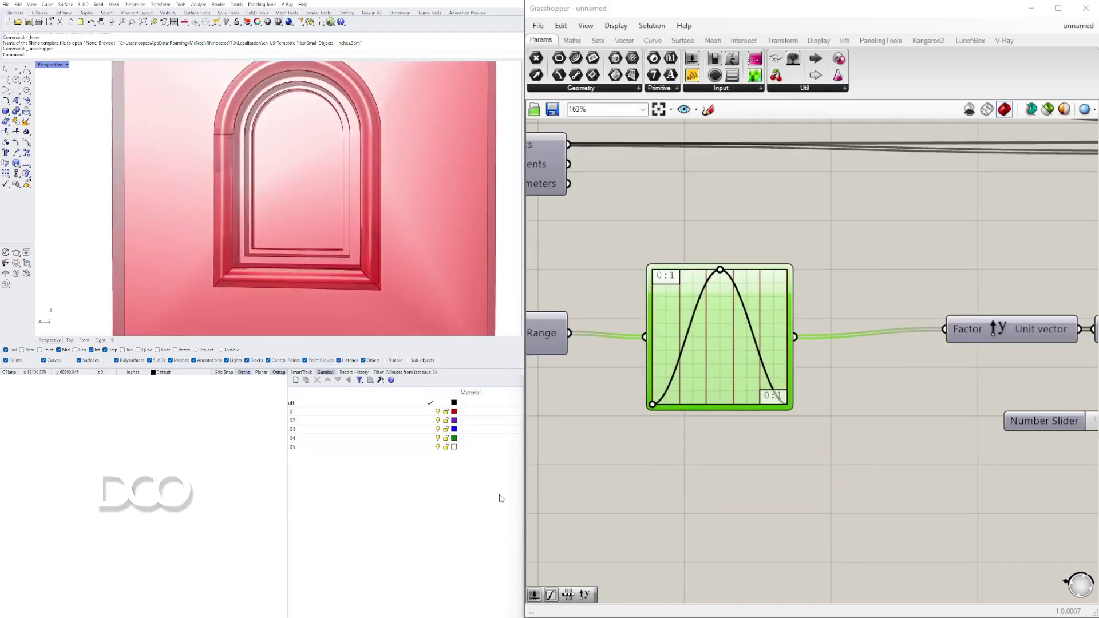
pyautogui.scroll(-2, 811, 257)
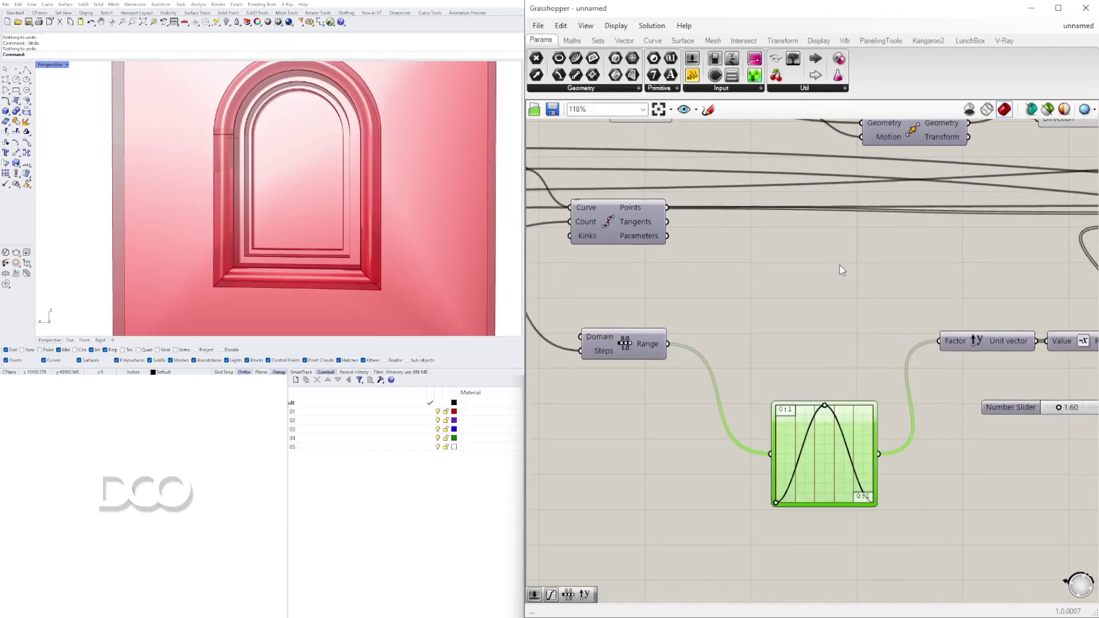
pyautogui.hotkey('ctrl', 'z')
pyautogui.moveTo(843, 300); pyautogui.dragTo(842, 254)
pyautogui.click(939, 474)
# Reshape the sine Graph Mapper's curve so its first full-height peak sits just over a third of the way across
pyautogui.scroll(7, 815, 378)
pyautogui.moveTo(848, 348); pyautogui.dragTo(745, 345)
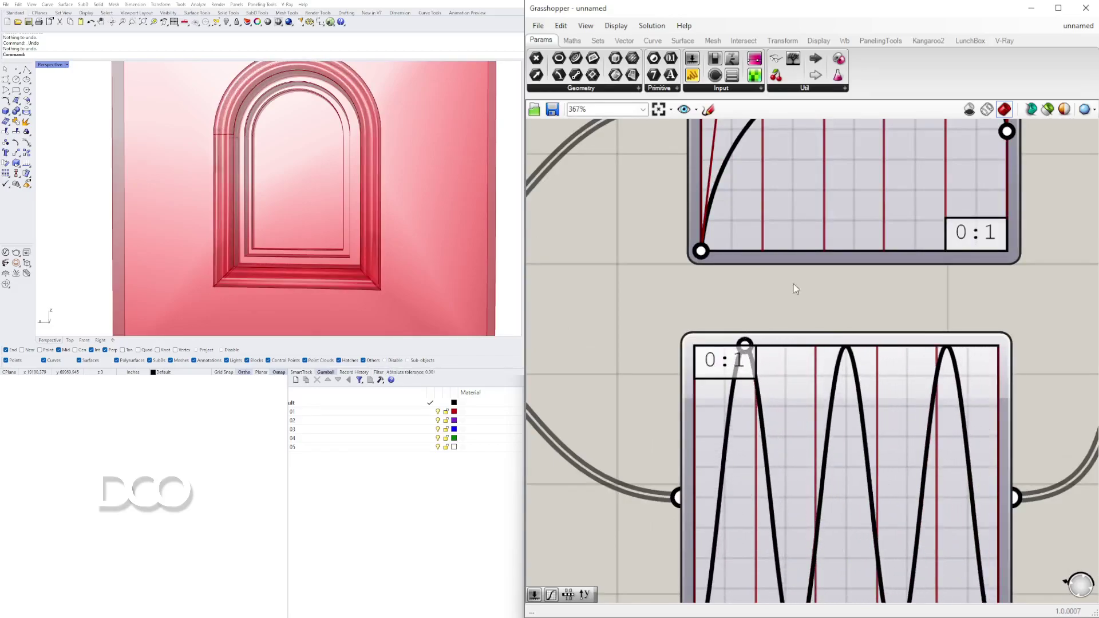
pyautogui.moveTo(418, 229); pyautogui.dragTo(371, 234, button='right')
pyautogui.scroll(6, 211, 245)
pyautogui.moveTo(212, 245); pyautogui.dragTo(370, 209, button='right')
pyautogui.moveTo(748, 351); pyautogui.dragTo(807, 351)
pyautogui.scroll(-6, 302, 204)
# Examine the rippled window trim from several angles along with the overall component layout
pyautogui.keyDown('shift'); pyautogui.moveTo(301, 205); pyautogui.dragTo(277, 240, button='right'); pyautogui.keyUp('shift')
pyautogui.moveTo(277, 240); pyautogui.dragTo(246, 226, button='right')
pyautogui.scroll(-9, 859, 321)
pyautogui.moveTo(939, 349); pyautogui.dragTo(757, 322, button='right')
pyautogui.scroll(-4, 759, 321)
pyautogui.moveTo(673, 332); pyautogui.dragTo(862, 328, button='right')
pyautogui.scroll(-1, 822, 337)
pyautogui.scroll(-1, 796, 331)
pyautogui.moveTo(310, 196); pyautogui.dragTo(378, 208, button='right')
pyautogui.scroll(-3, 290, 215)
pyautogui.scroll(2, 292, 199)
pyautogui.moveTo(290, 216); pyautogui.dragTo(312, 201, button='right')
pyautogui.scroll(-2, 302, 199)
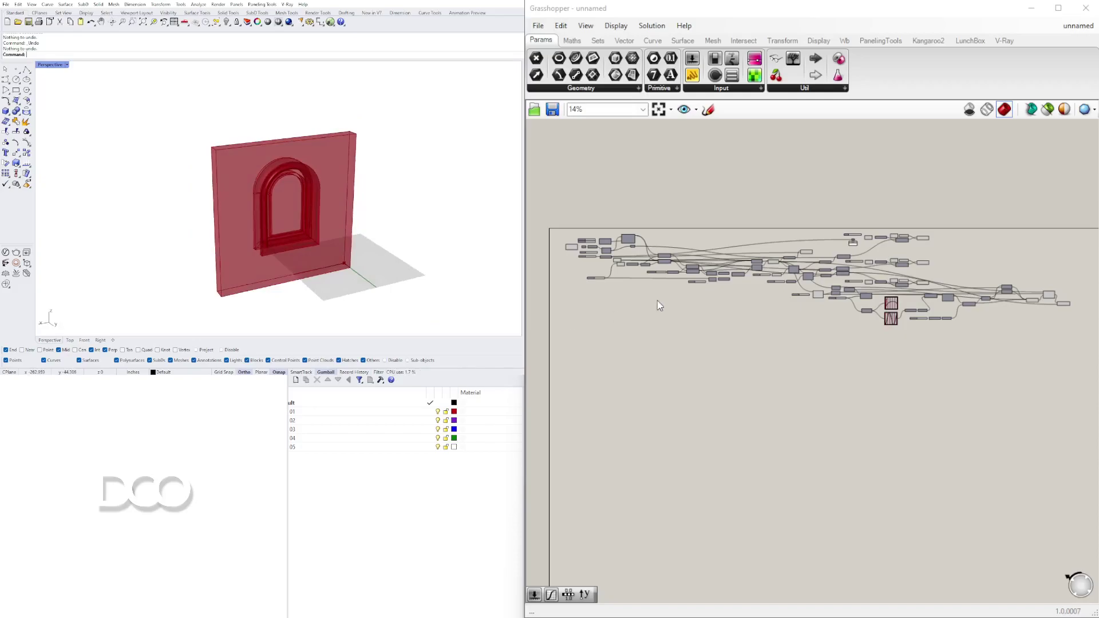
# Highlight the Mirror component's output and inspect the mirrored trim on the wall from the opposite side
pyautogui.scroll(5, 744, 295)
pyautogui.click(985, 312)
pyautogui.moveTo(769, 229); pyautogui.dragTo(854, 291, button='right')
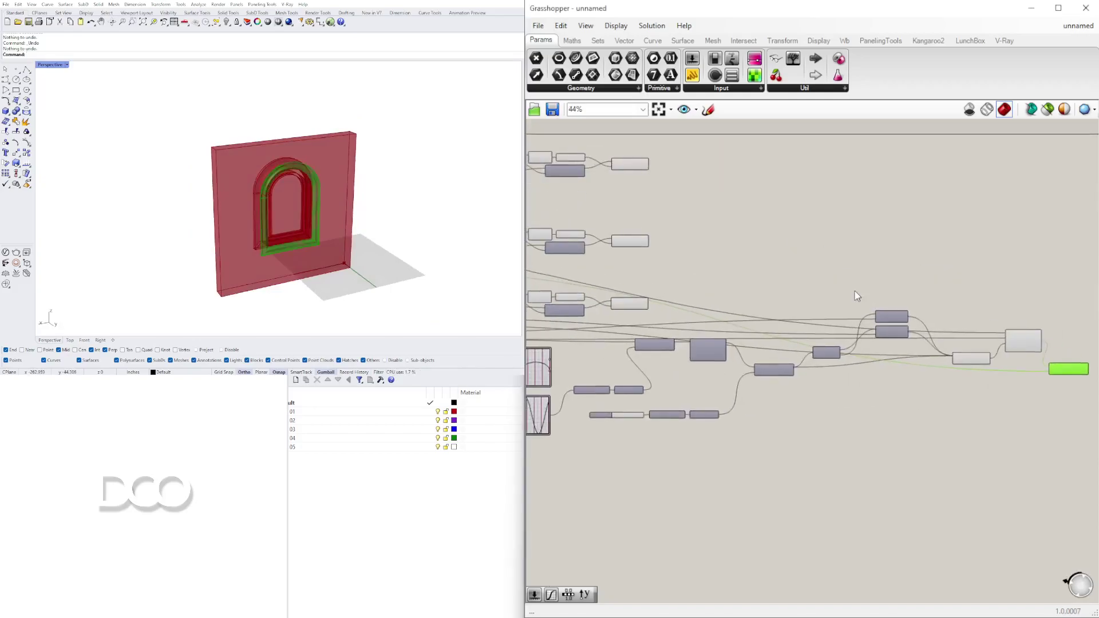
pyautogui.scroll(-5, 234, 224)
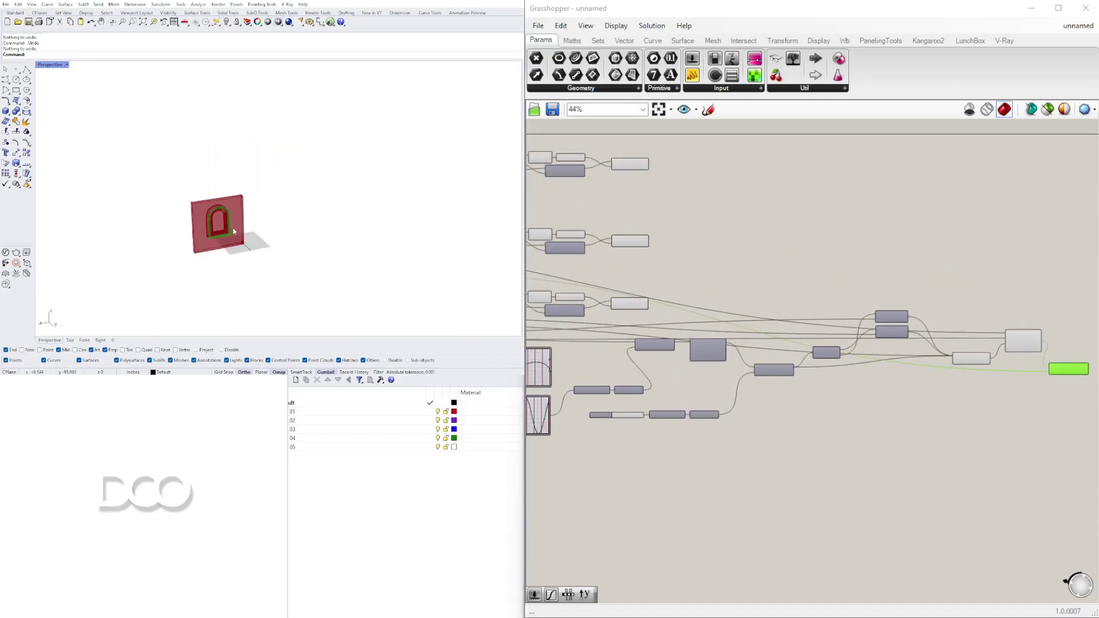
pyautogui.scroll(9, 223, 222)
pyautogui.moveTo(196, 259)
pyautogui.mouseDown(button='right')
pyautogui.moveTo(304, 238)
pyautogui.moveTo(177, 256)
pyautogui.mouseUp(button='right')
pyautogui.scroll(6, 217, 223)
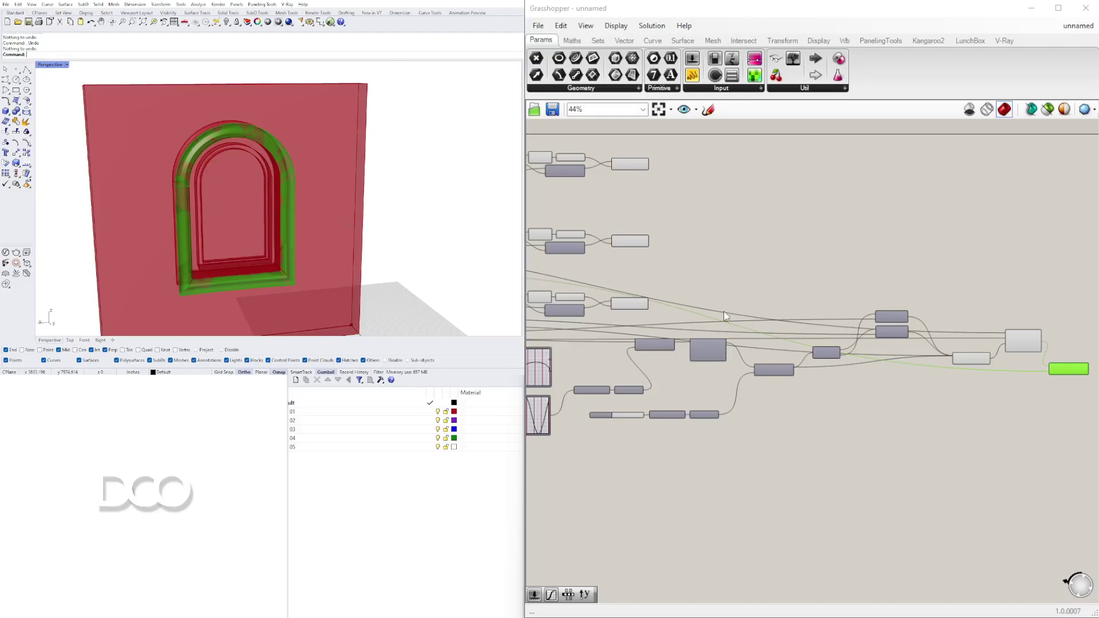
pyautogui.click(907, 417)
# Set the WALL SIZE slider to 218
pyautogui.scroll(-5, 887, 328)
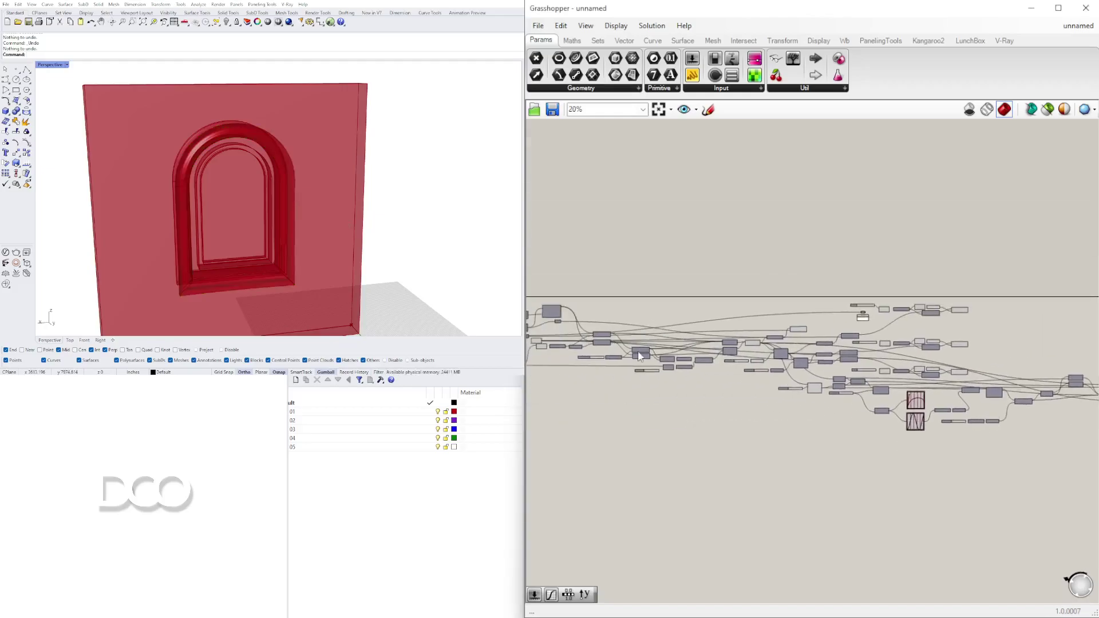
pyautogui.scroll(8, 869, 323)
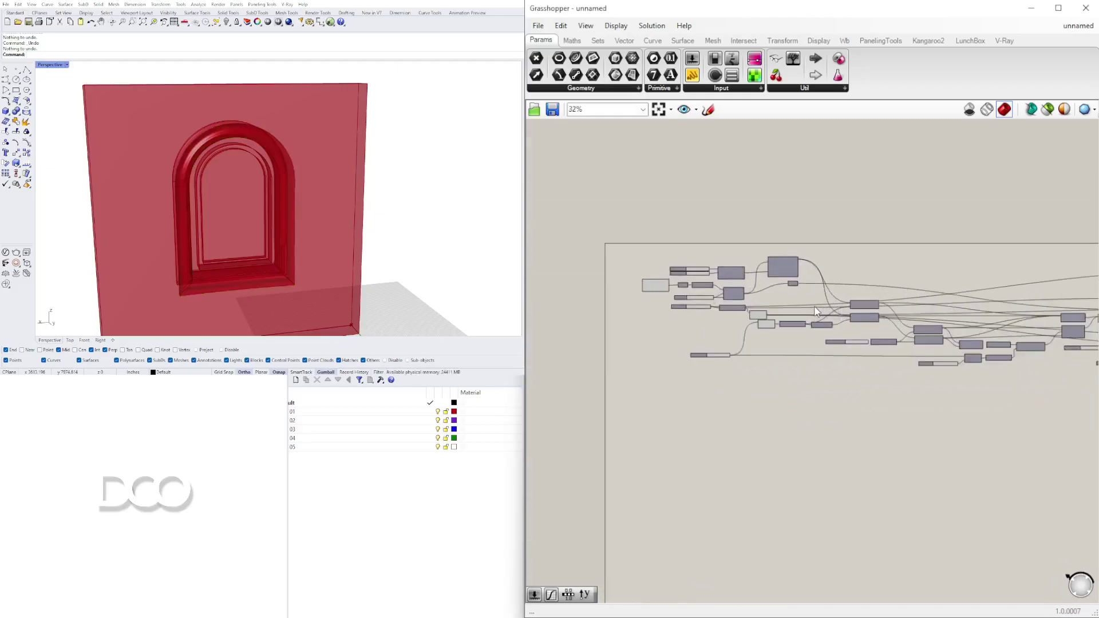
pyautogui.scroll(8, 682, 295)
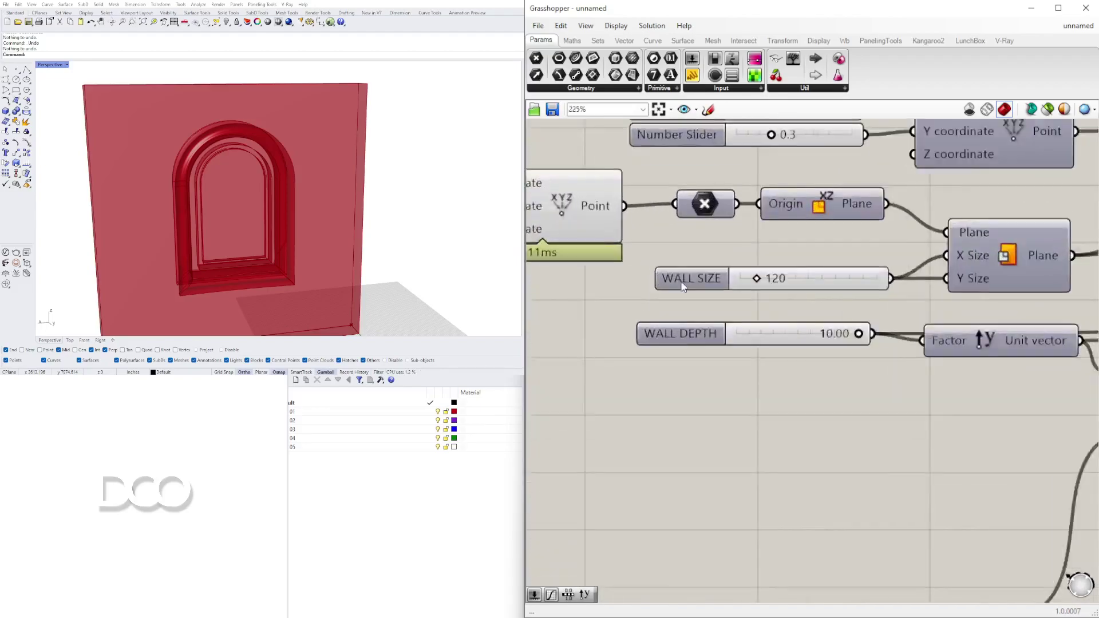
pyautogui.click(806, 277)
pyautogui.moveTo(805, 274)
pyautogui.mouseDown()
pyautogui.moveTo(785, 275)
pyautogui.moveTo(810, 274)
pyautogui.mouseUp()
# Set the X coordinate slider of the window's position point to 0.6
pyautogui.scroll(-5, 344, 189)
pyautogui.moveTo(317, 182); pyautogui.dragTo(302, 171, button='right')
pyautogui.scroll(-6, 916, 286)
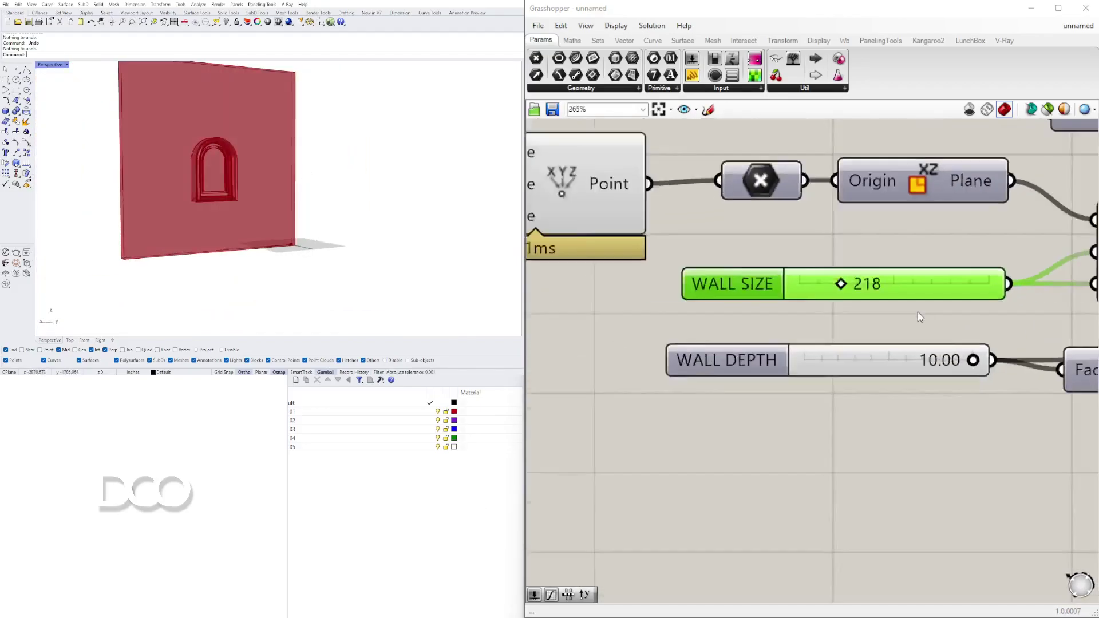
pyautogui.scroll(4, 830, 279)
pyautogui.moveTo(829, 278)
pyautogui.mouseDown()
pyautogui.moveTo(812, 279)
pyautogui.moveTo(842, 277)
pyautogui.mouseUp()
# Increase the window width slider to widen the arched opening
pyautogui.moveTo(817, 510); pyautogui.dragTo(816, 395, button='right')
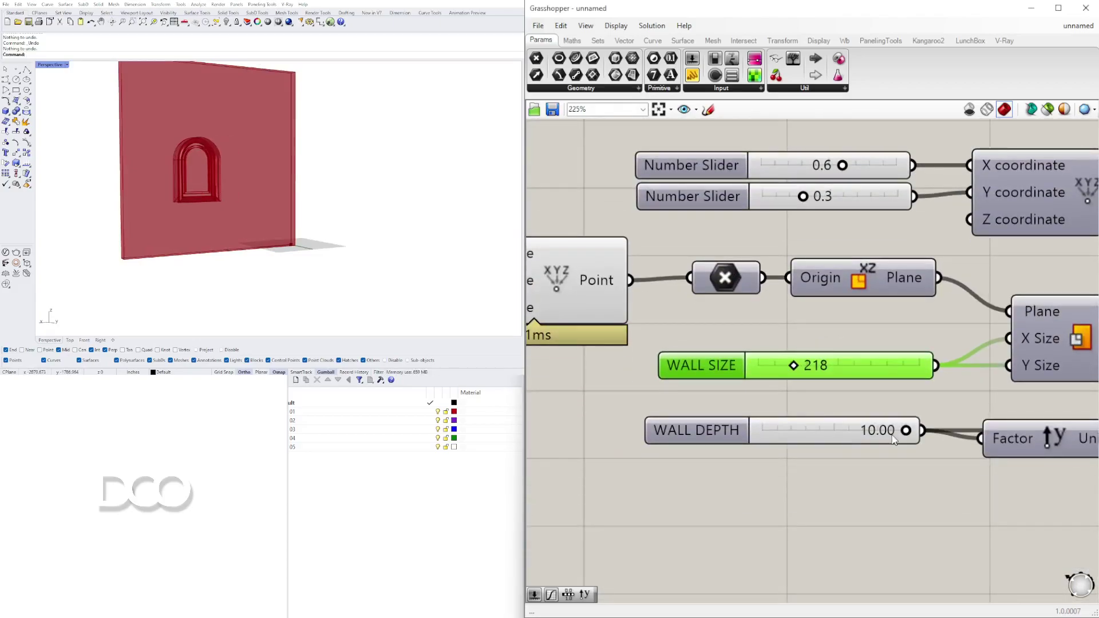
pyautogui.scroll(-3, 903, 438)
pyautogui.scroll(2, 816, 344)
pyautogui.scroll(-3, 815, 345)
pyautogui.moveTo(891, 417); pyautogui.dragTo(822, 300, button='right')
pyautogui.scroll(3, 812, 416)
pyautogui.moveTo(827, 398)
pyautogui.mouseDown()
pyautogui.moveTo(896, 396)
pyautogui.moveTo(823, 407)
pyautogui.moveTo(842, 400)
pyautogui.mouseUp()
# Increase the WINDOW HEIGHT slider to make the arched opening taller
pyautogui.scroll(-3, 700, 348)
pyautogui.moveTo(1012, 342); pyautogui.dragTo(858, 343, button='right')
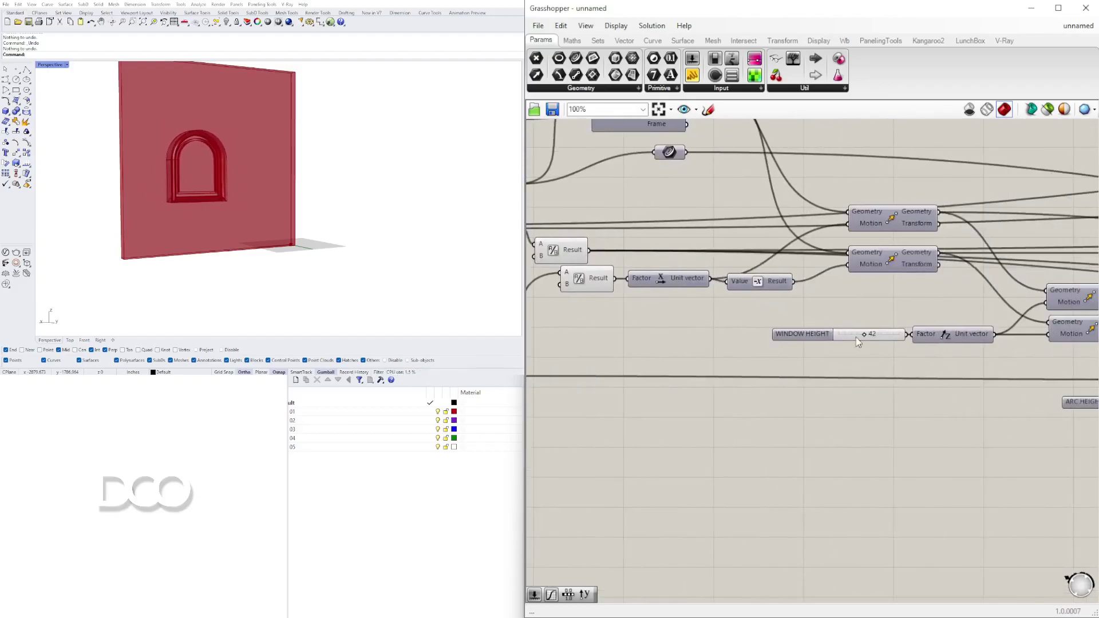
pyautogui.scroll(2, 858, 341)
pyautogui.moveTo(838, 335)
pyautogui.mouseDown()
pyautogui.moveTo(787, 335)
pyautogui.moveTo(840, 337)
pyautogui.mouseUp()
# Set the ARC HEIGHT slider to 2
pyautogui.scroll(-7, 794, 211)
pyautogui.moveTo(897, 202); pyautogui.dragTo(844, 256, button='right')
pyautogui.scroll(8, 890, 338)
pyautogui.click(817, 352)
pyautogui.scroll(3, 819, 353)
pyautogui.moveTo(868, 360)
pyautogui.mouseDown()
pyautogui.moveTo(908, 361)
pyautogui.moveTo(853, 364)
pyautogui.moveTo(870, 360)
pyautogui.mouseUp()
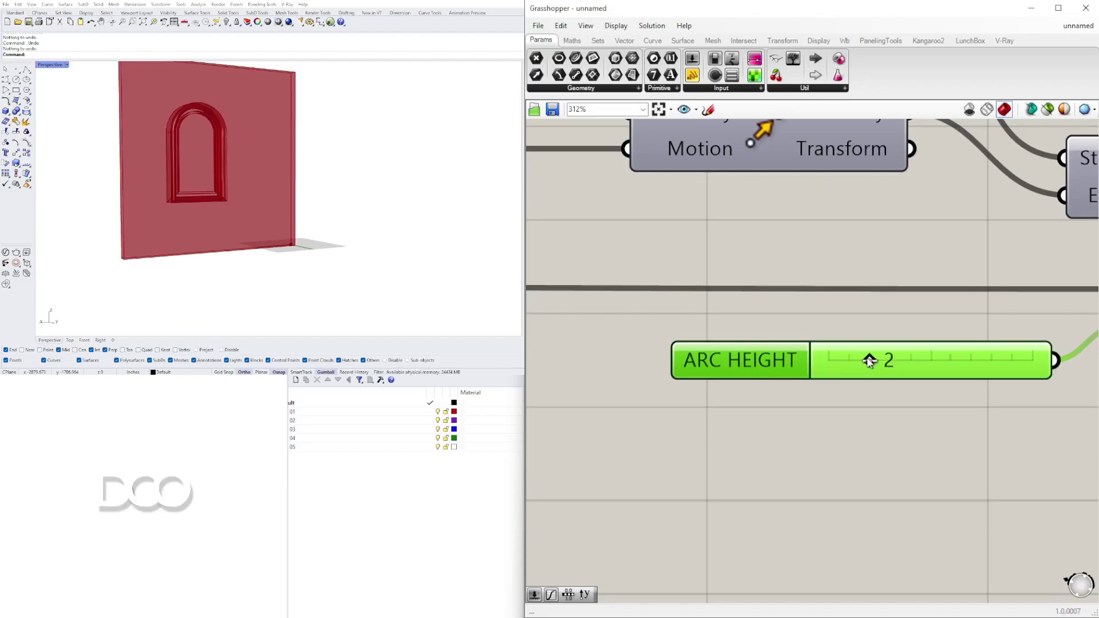
# Increase the first frame offset slider, the one negated before offsetting the joined arch outline
pyautogui.scroll(-5, 896, 278)
pyautogui.moveTo(996, 343); pyautogui.dragTo(793, 370, button='right')
pyautogui.click(919, 407)
pyautogui.moveTo(1042, 321); pyautogui.dragTo(815, 361, button='right')
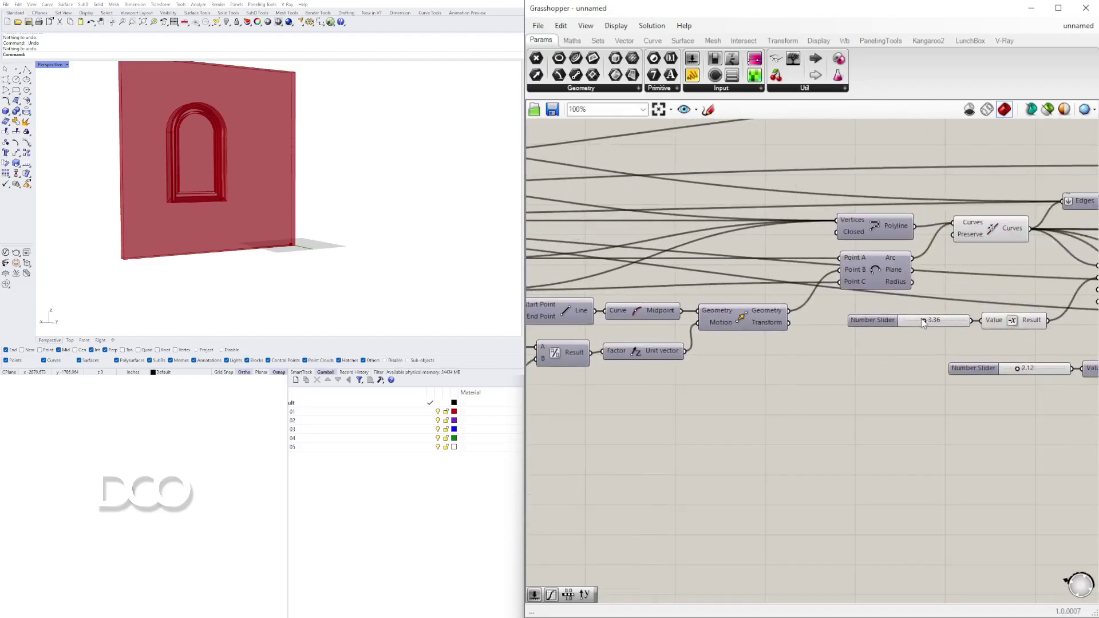
pyautogui.scroll(4, 921, 324)
pyautogui.moveTo(923, 323); pyautogui.dragTo(985, 323)
# Set the second frame offset slider to 3.26
pyautogui.moveTo(1013, 390); pyautogui.dragTo(823, 372, button='right')
pyautogui.scroll(5, 936, 391)
pyautogui.moveTo(885, 403); pyautogui.dragTo(963, 404)
pyautogui.scroll(-4, 870, 304)
pyautogui.moveTo(870, 304); pyautogui.dragTo(803, 315, button='right')
pyautogui.scroll(2, 821, 359)
pyautogui.moveTo(920, 347); pyautogui.dragTo(747, 337, button='right')
pyautogui.moveTo(590, 355); pyautogui.dragTo(756, 364, button='right')
pyautogui.scroll(6, 756, 363)
pyautogui.moveTo(753, 324); pyautogui.dragTo(691, 325)
# Set the outer trim curve's offset distance slider to 10.00
pyautogui.scroll(-6, 735, 367)
pyautogui.moveTo(1035, 523); pyautogui.dragTo(825, 400, button='right')
pyautogui.moveTo(885, 412); pyautogui.dragTo(942, 408)
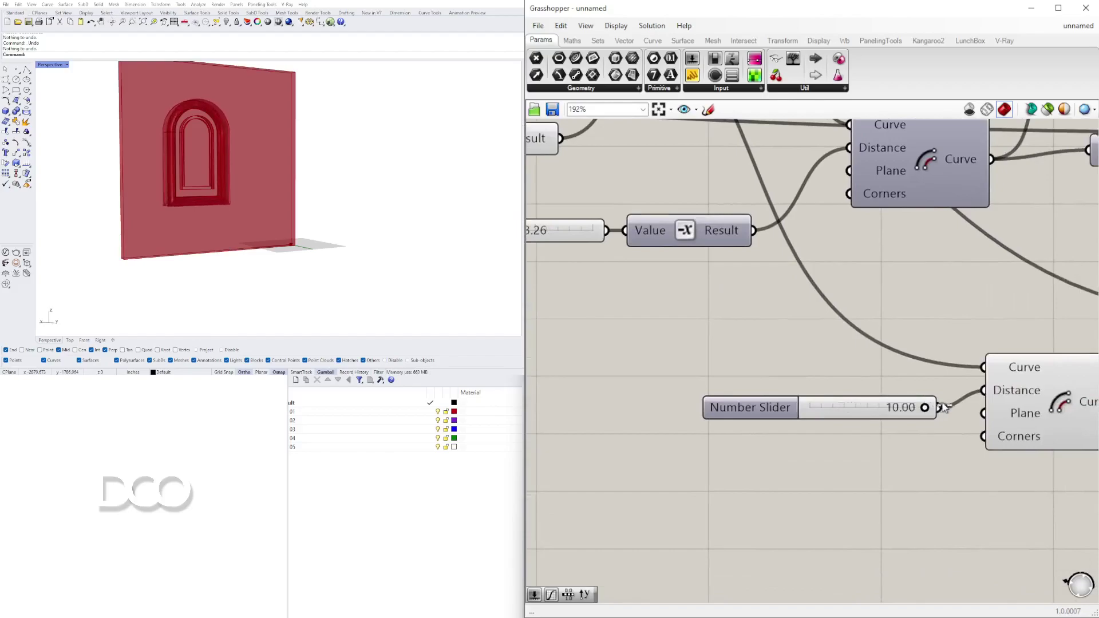
# Set the slider driving the trim profile's division count and Range steps to 7
pyautogui.scroll(-4, 968, 303)
pyautogui.moveTo(1021, 307); pyautogui.dragTo(647, 334, button='right')
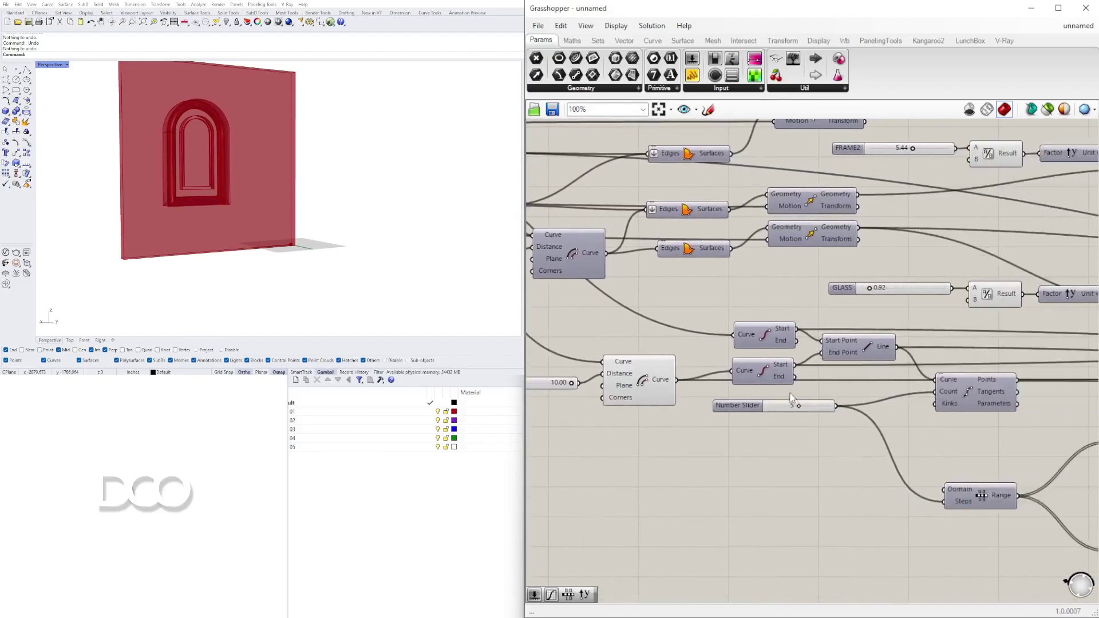
pyautogui.scroll(5, 817, 411)
pyautogui.moveTo(799, 405); pyautogui.dragTo(811, 407)
pyautogui.scroll(-6, 845, 402)
pyautogui.moveTo(915, 404); pyautogui.dragTo(721, 378, button='right')
# Set the trim profile's division count slider to 10, checking the trim's folds up close
pyautogui.click(398, 536)
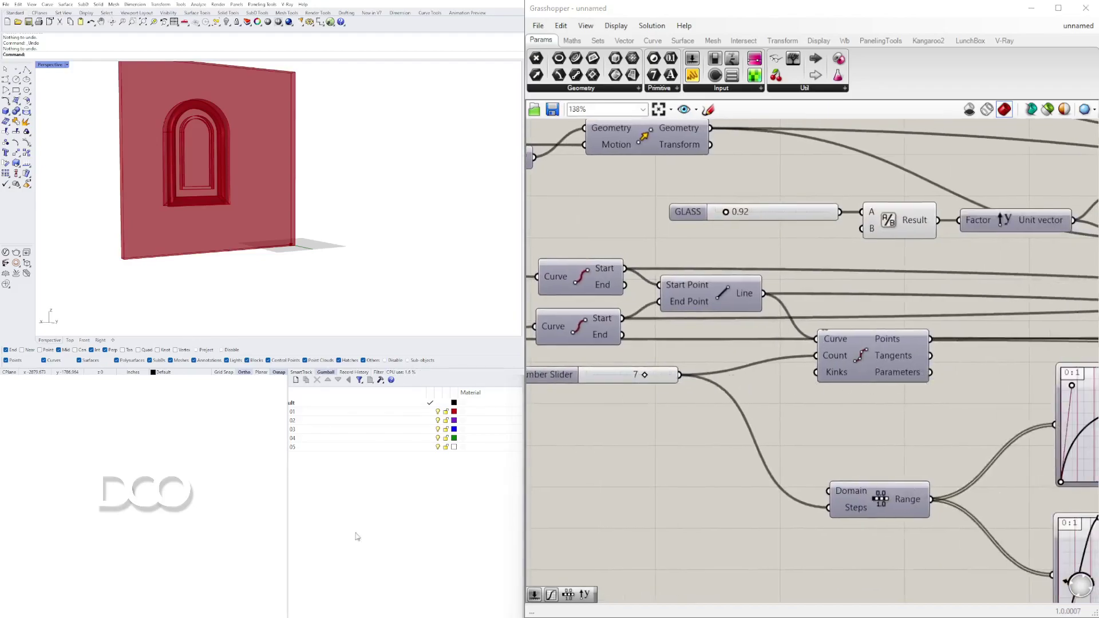
pyautogui.scroll(4, 197, 152)
pyautogui.moveTo(197, 137); pyautogui.dragTo(134, 115, button='right')
pyautogui.scroll(-4, 179, 123)
pyautogui.scroll(4, 149, 117)
pyautogui.scroll(3, 177, 177)
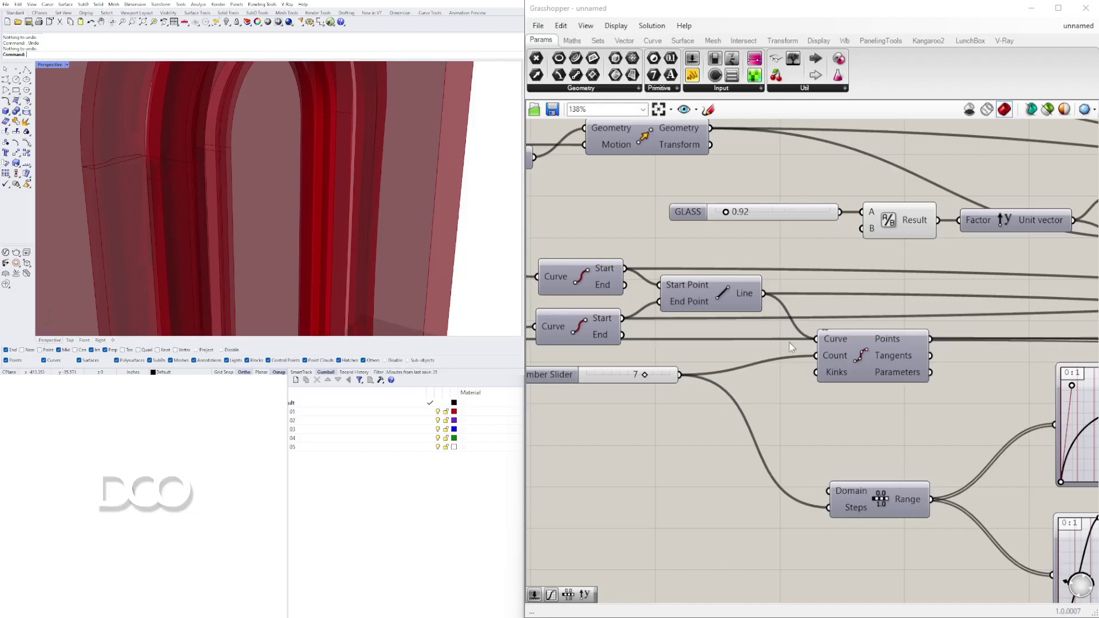
pyautogui.moveTo(646, 377); pyautogui.dragTo(694, 374)
# Examine the graph mapper curves at the finer division count and the resulting trim on the whole window
pyautogui.scroll(-3, 912, 366)
pyautogui.moveTo(1047, 398); pyautogui.dragTo(945, 365, button='right')
pyautogui.scroll(4, 944, 365)
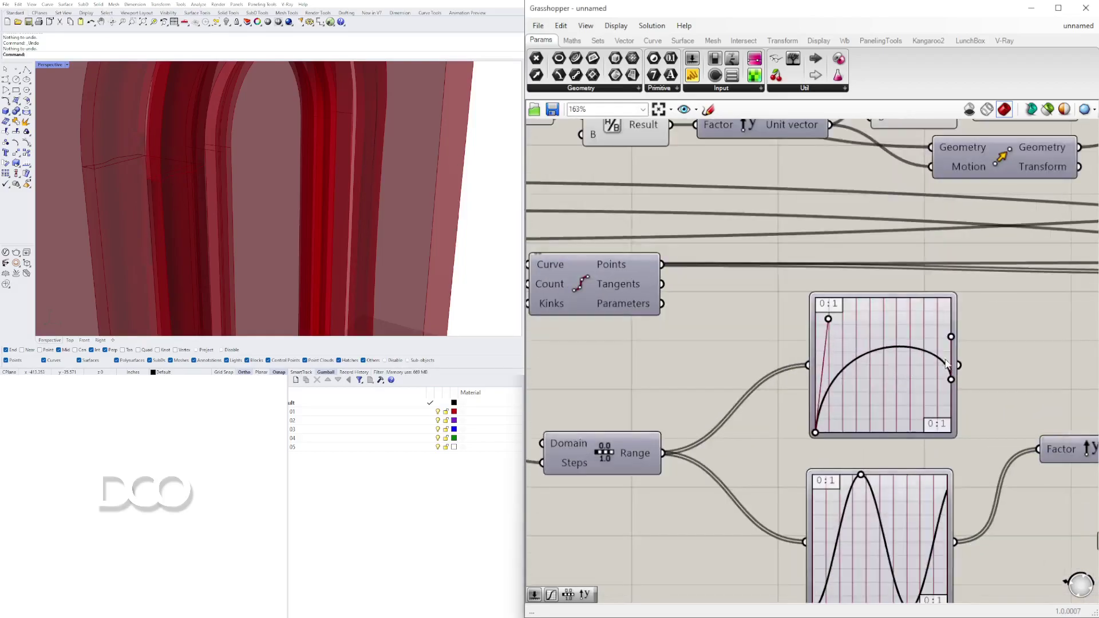
pyautogui.moveTo(872, 502); pyautogui.dragTo(872, 391, button='right')
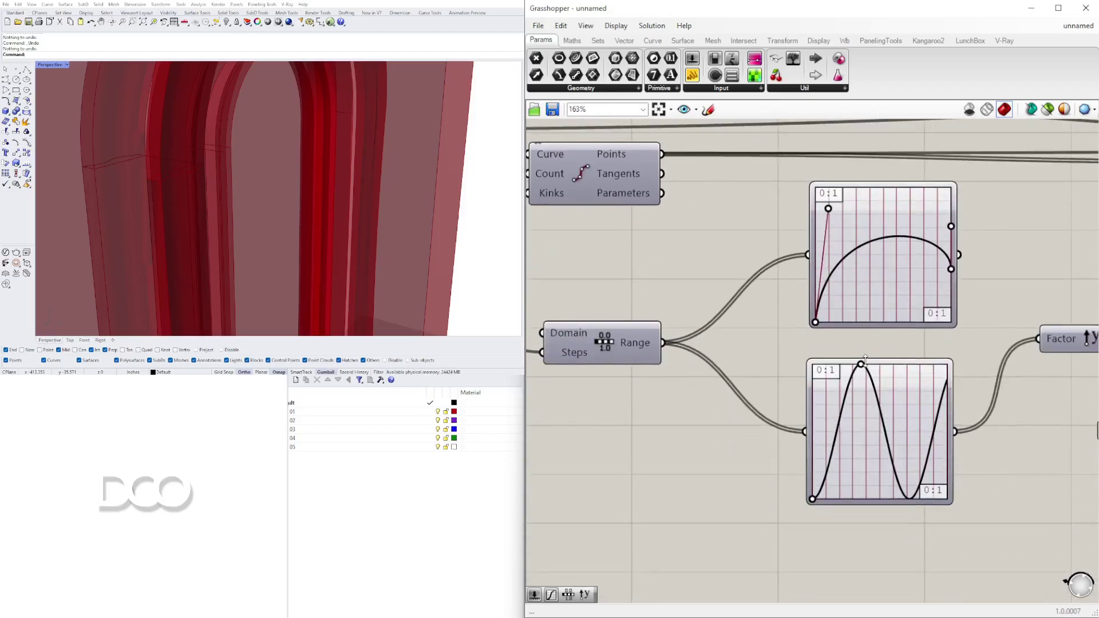
pyautogui.scroll(-10, 260, 176)
pyautogui.moveTo(260, 177); pyautogui.dragTo(203, 165, button='right')
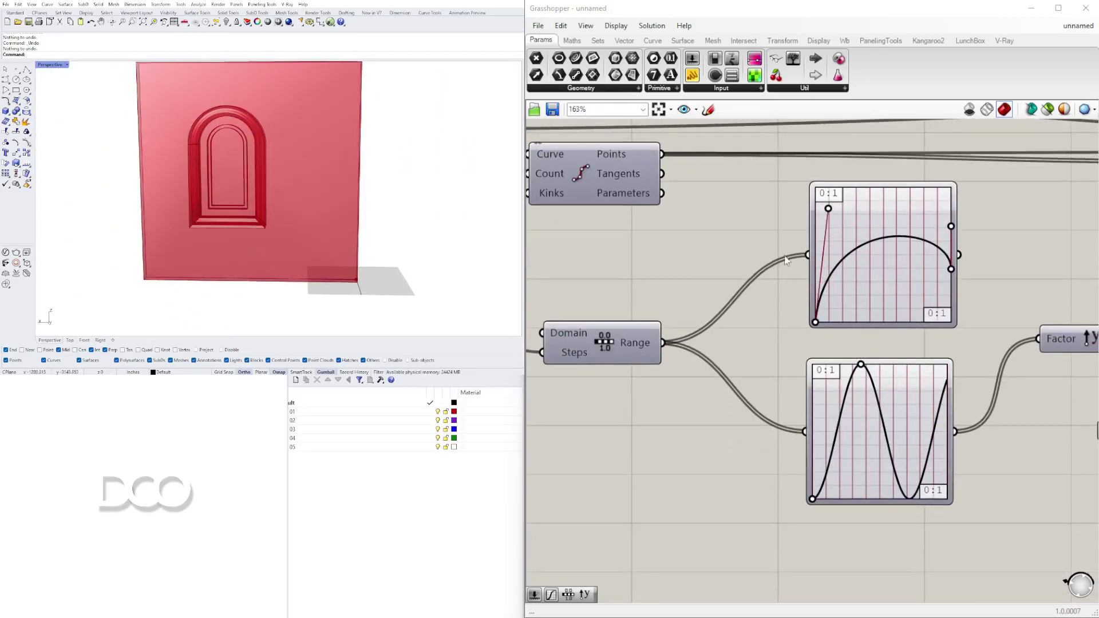
# Review the definition from the frame and glass sliders through to the sweep and Mirror components at its end
pyautogui.scroll(-4, 641, 259)
pyautogui.scroll(3, 705, 318)
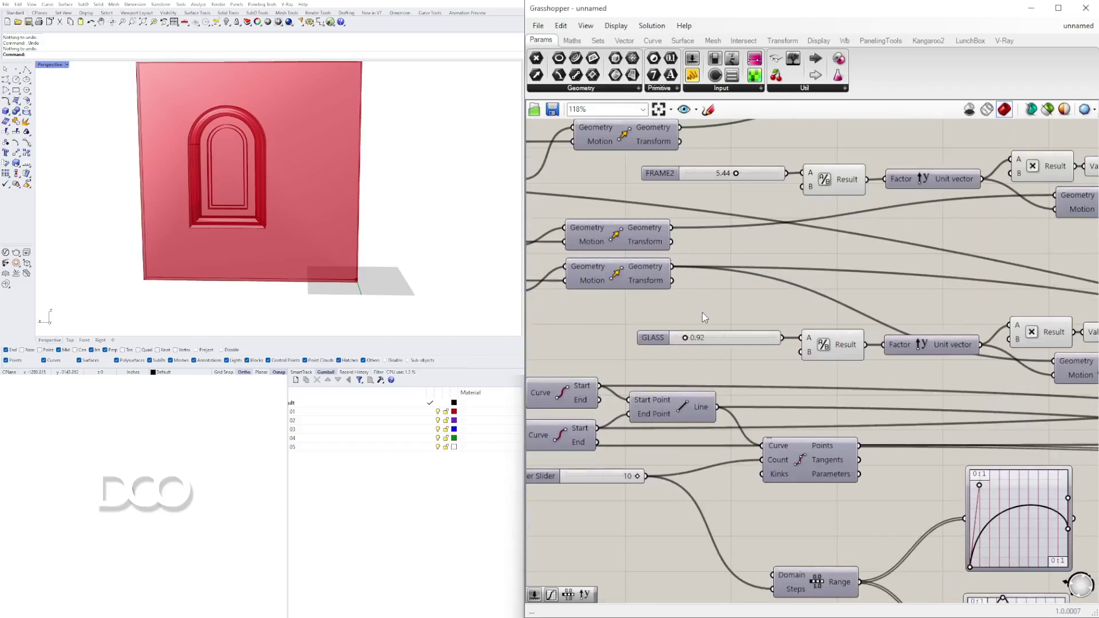
pyautogui.moveTo(705, 318); pyautogui.dragTo(704, 394, button='right')
pyautogui.scroll(-3, 876, 325)
pyautogui.moveTo(894, 330); pyautogui.dragTo(822, 378, button='right')
pyautogui.moveTo(1001, 444); pyautogui.dragTo(665, 304, button='right')
pyautogui.moveTo(889, 420); pyautogui.dragTo(895, 460, button='right')
pyautogui.scroll(-3, 980, 459)
pyautogui.moveTo(989, 460); pyautogui.dragTo(854, 425, button='right')
pyautogui.scroll(2, 932, 400)
pyautogui.moveTo(932, 400); pyautogui.dragTo(735, 387, button='right')
pyautogui.moveTo(994, 417); pyautogui.dragTo(973, 424, button='right')
pyautogui.moveTo(991, 430); pyautogui.dragTo(865, 288)
pyautogui.click(897, 305)
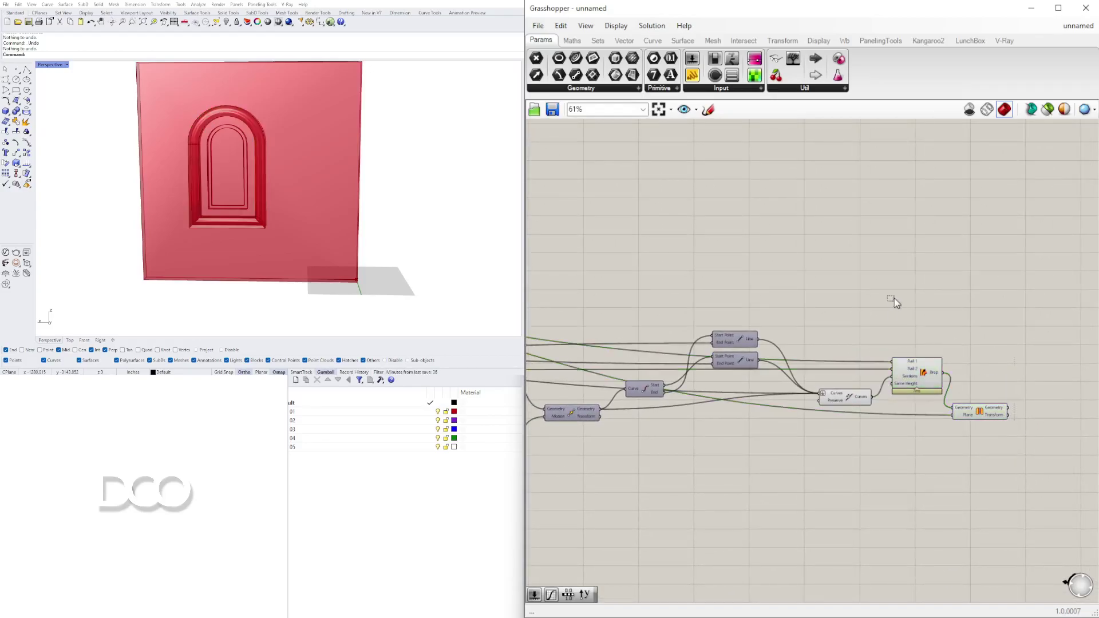
# Examine the window at an angle and identify the frame surfaces in the definition by selecting components and toggling their previews
pyautogui.scroll(-1, 224, 184)
pyautogui.moveTo(217, 179); pyautogui.dragTo(368, 206, button='right')
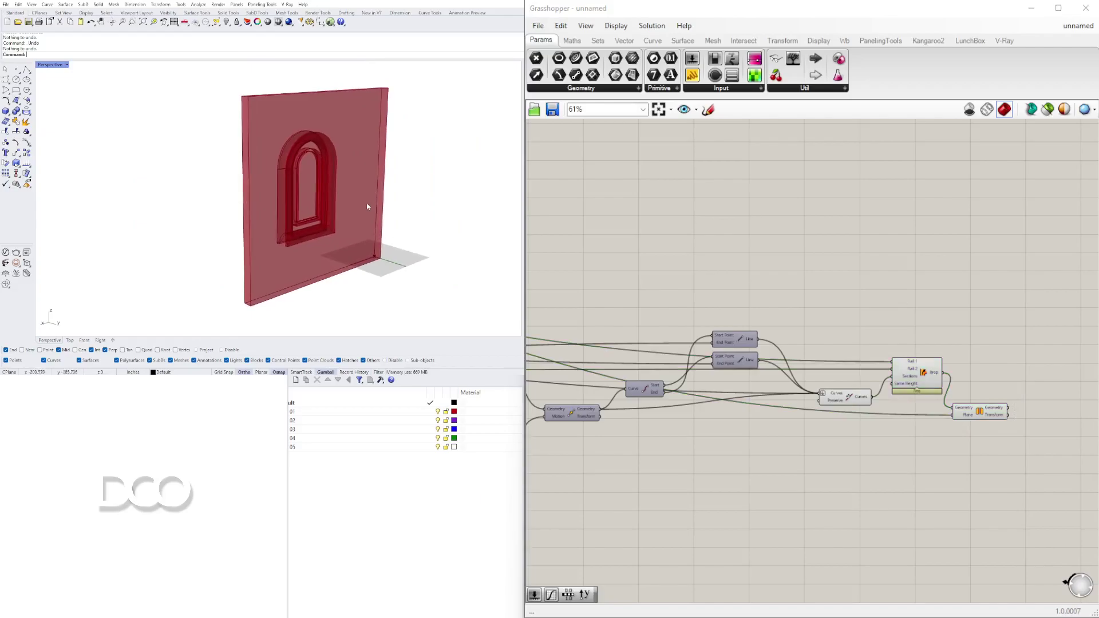
pyautogui.scroll(-2, 787, 246)
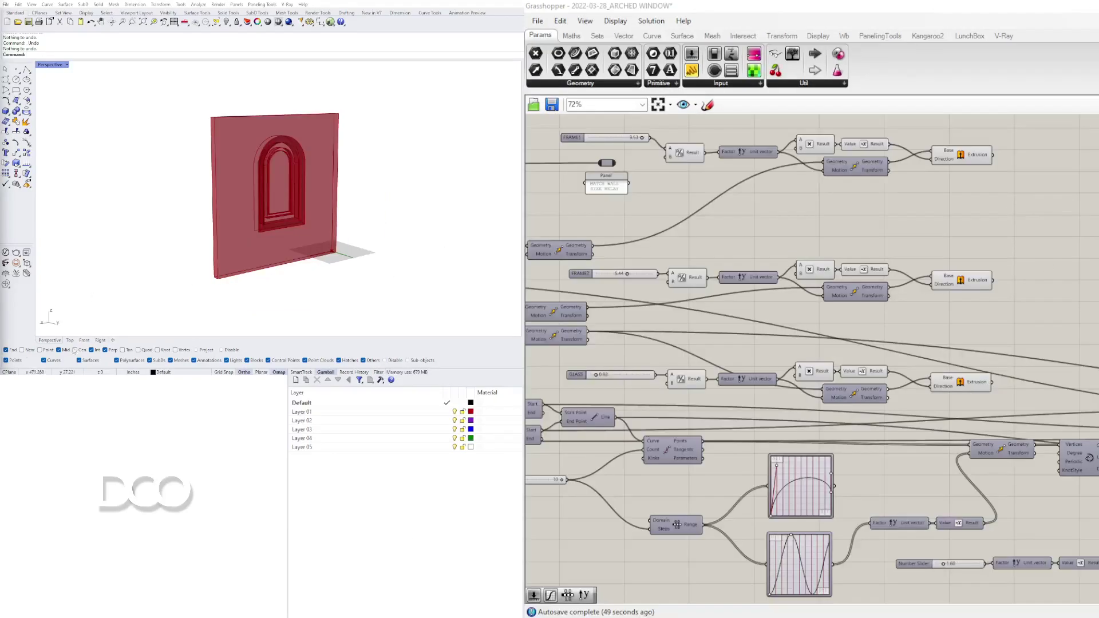
pyautogui.moveTo(578, 198); pyautogui.dragTo(881, 271, button='right')
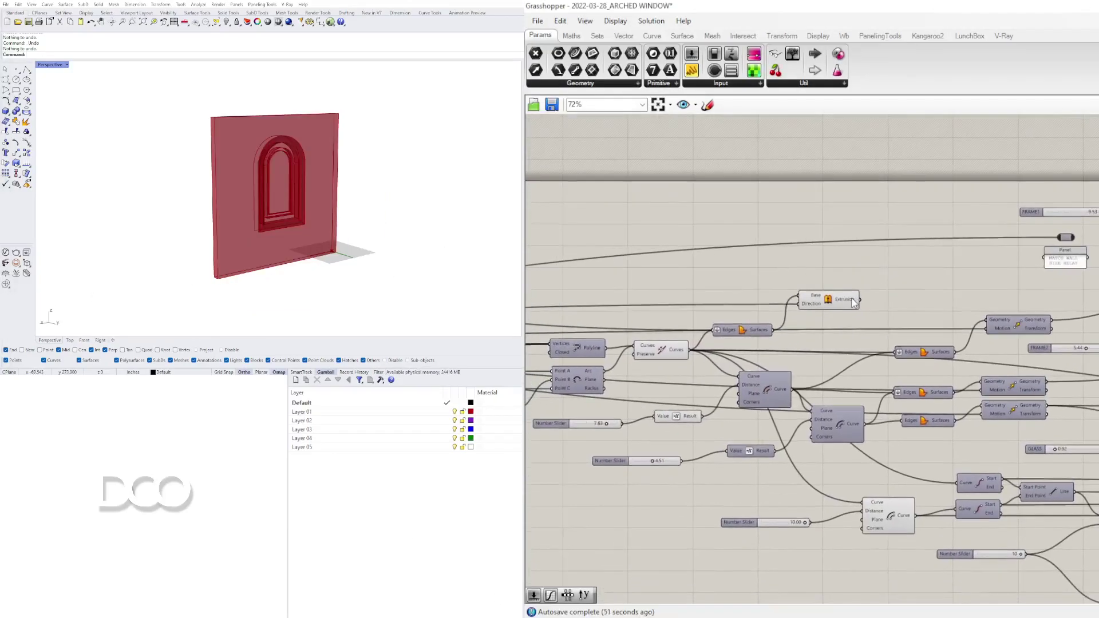
pyautogui.moveTo(821, 300); pyautogui.dragTo(772, 292, button='right')
pyautogui.click(908, 288)
pyautogui.click(1095, 366)
pyautogui.click(1095, 251)
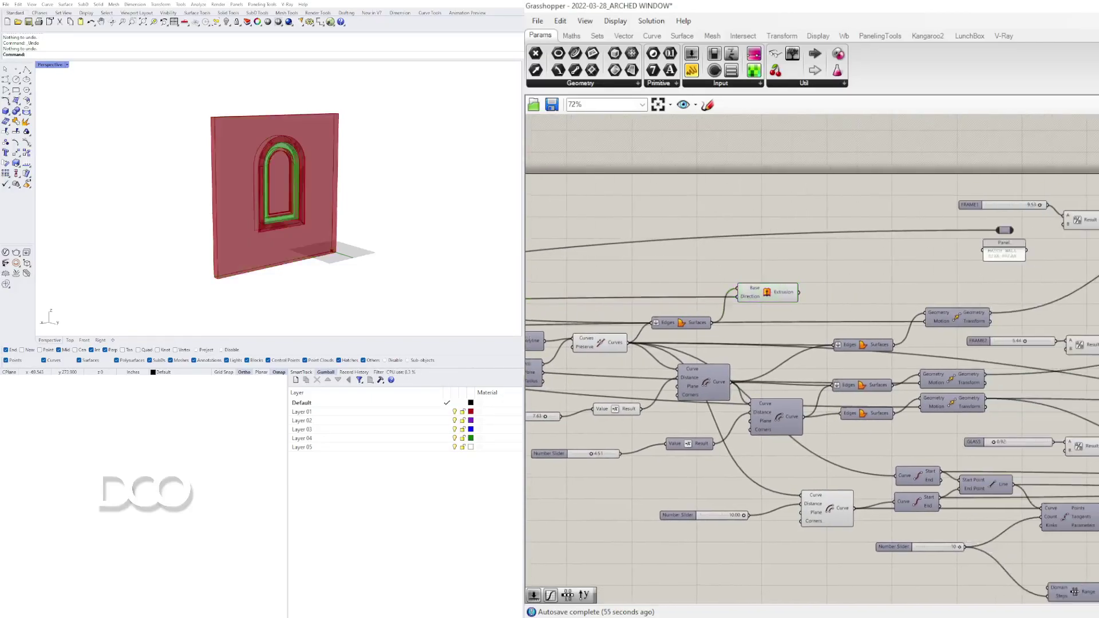
pyautogui.rightClick(953, 318)
pyautogui.click(983, 341)
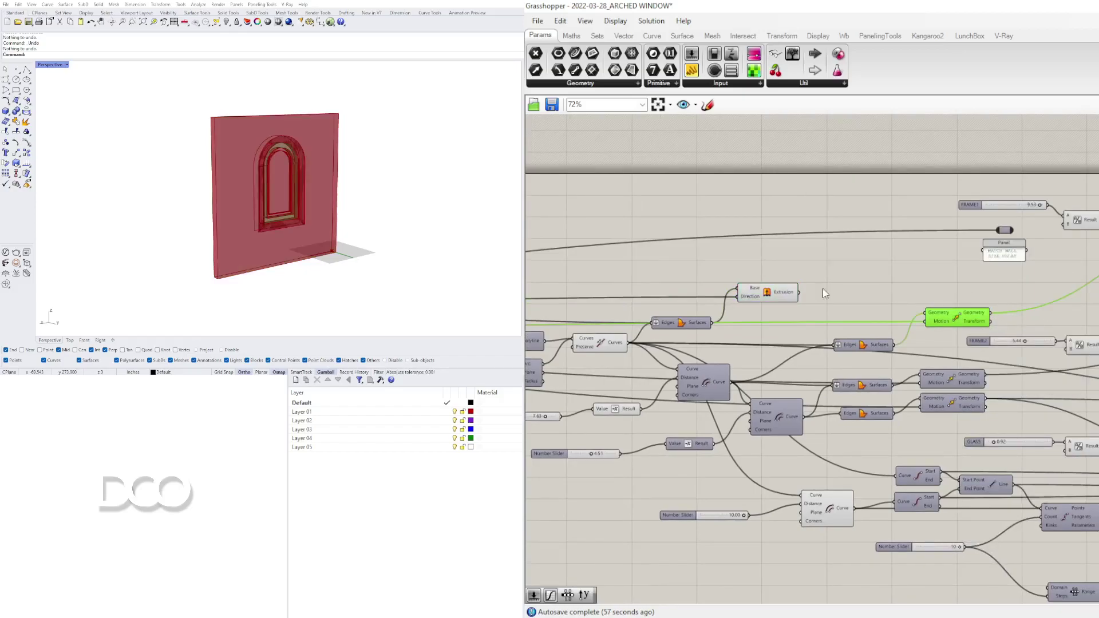
pyautogui.rightClick(956, 319)
pyautogui.click(983, 341)
pyautogui.click(1095, 252)
pyautogui.click(1095, 275)
# Enable the preview of the innermost glass boundary surface and move its component slightly down, away from the one above
pyautogui.moveTo(1059, 445); pyautogui.dragTo(1009, 375, button='right')
pyautogui.rightClick(914, 342)
pyautogui.rightClick(818, 344)
pyautogui.press('Escape')
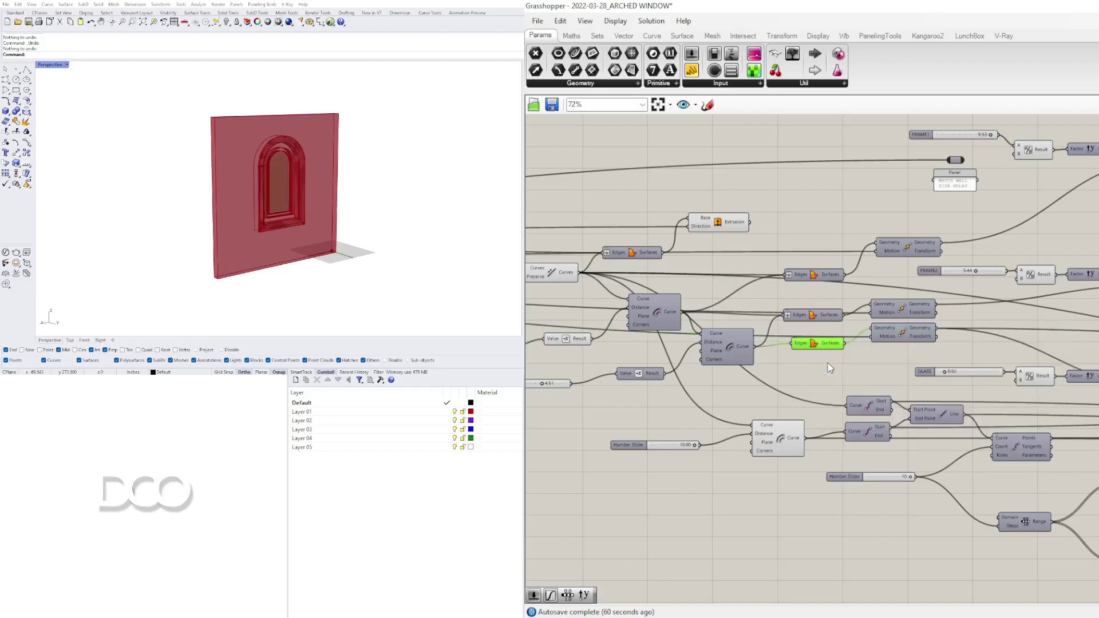
pyautogui.moveTo(813, 349); pyautogui.dragTo(814, 357)
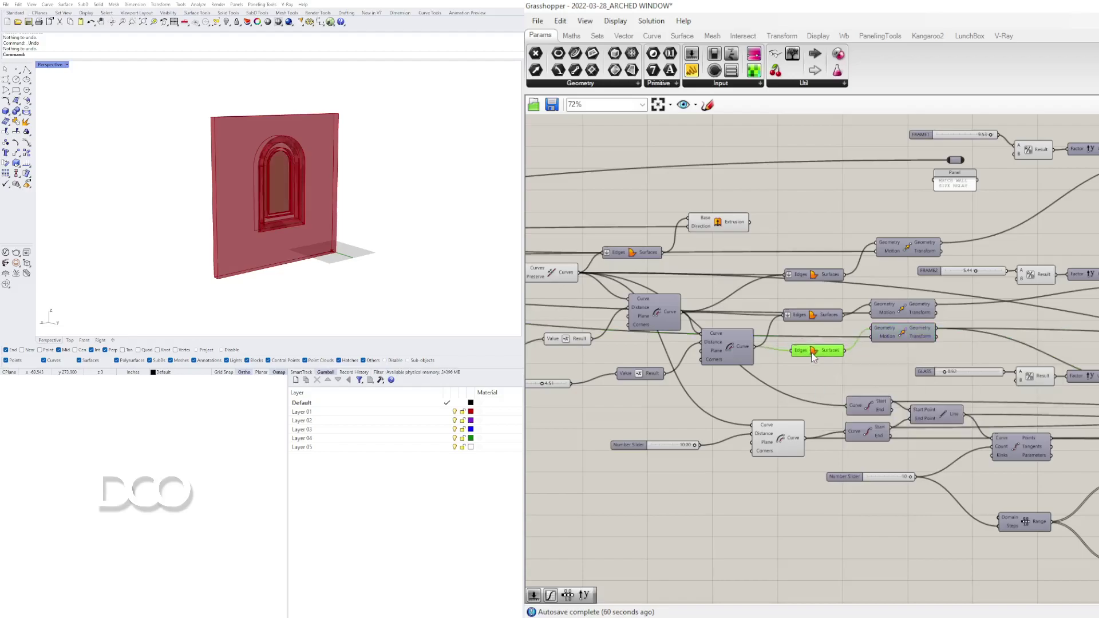
pyautogui.scroll(7, 853, 359)
pyautogui.scroll(-4, 934, 366)
pyautogui.moveTo(969, 376)
pyautogui.mouseDown(button='right')
pyautogui.moveTo(792, 386)
pyautogui.moveTo(926, 366)
pyautogui.moveTo(911, 427)
pyautogui.mouseUp(button='right')
pyautogui.scroll(-3, 916, 354)
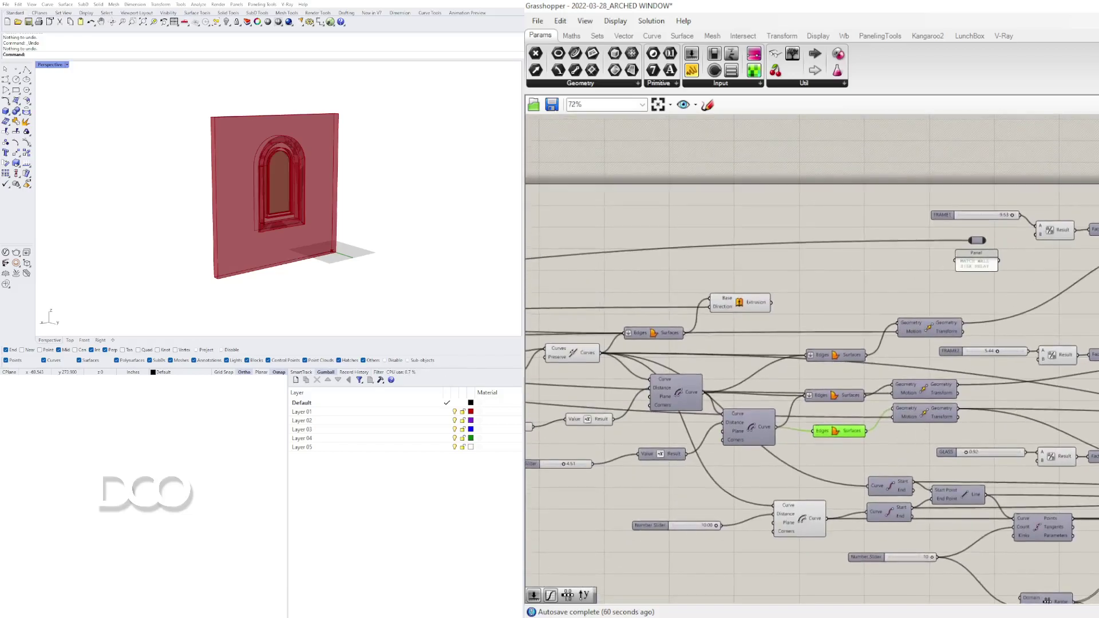
# Add an Area component fed by the glass boundary surface to get its centroid, and face the window frontally
pyautogui.scroll(-3, 1098, 253)
pyautogui.moveTo(1098, 278)
pyautogui.mouseDown()
pyautogui.moveTo(1041, 183)
pyautogui.moveTo(1059, 203)
pyautogui.mouseUp()
pyautogui.moveTo(1032, 243); pyautogui.dragTo(1025, 269)
pyautogui.click(1025, 270)
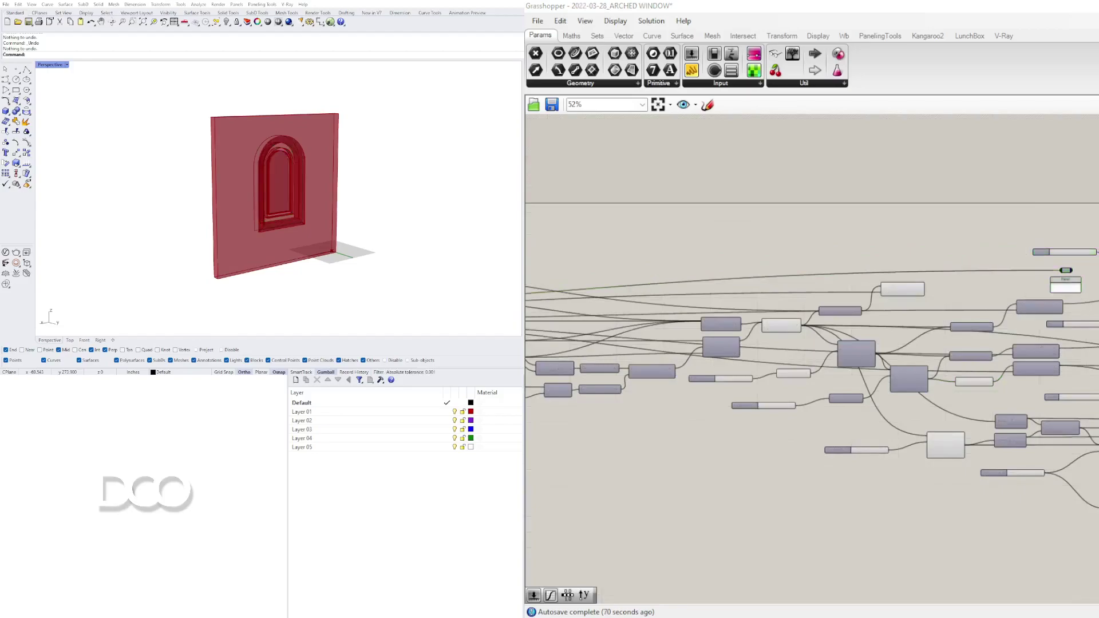
pyautogui.scroll(2, 1057, 386)
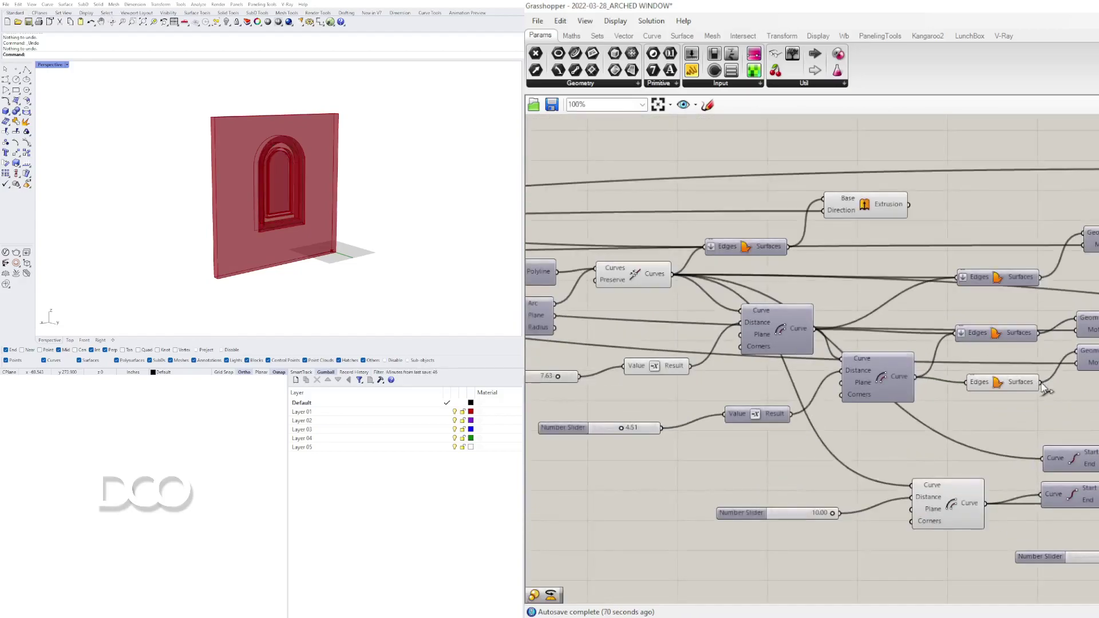
pyautogui.scroll(-3, 1056, 386)
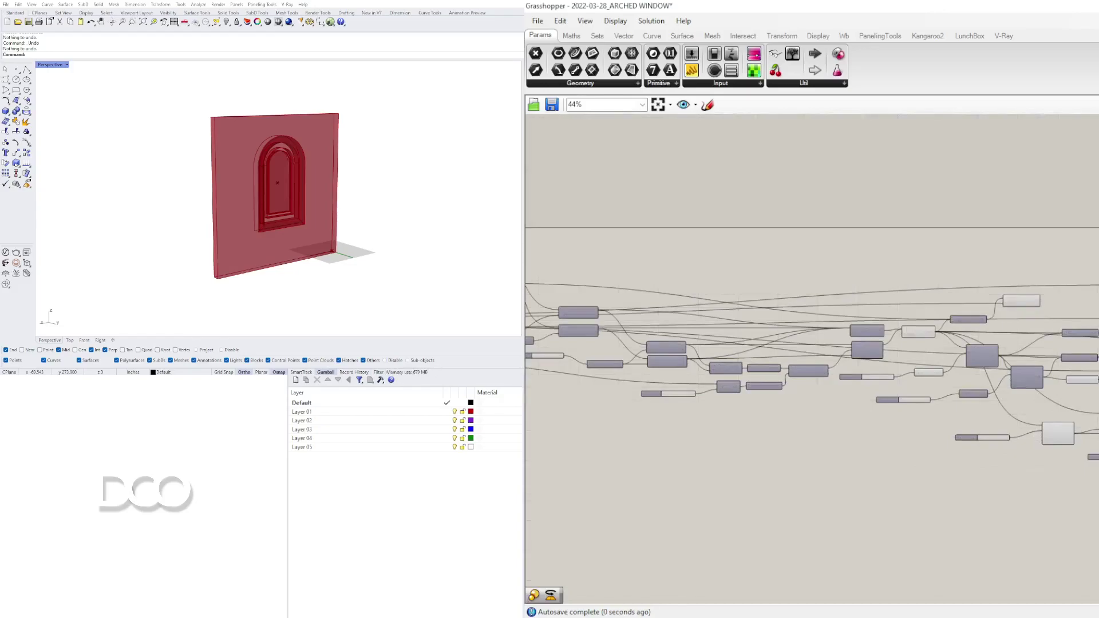
pyautogui.scroll(5, 802, 435)
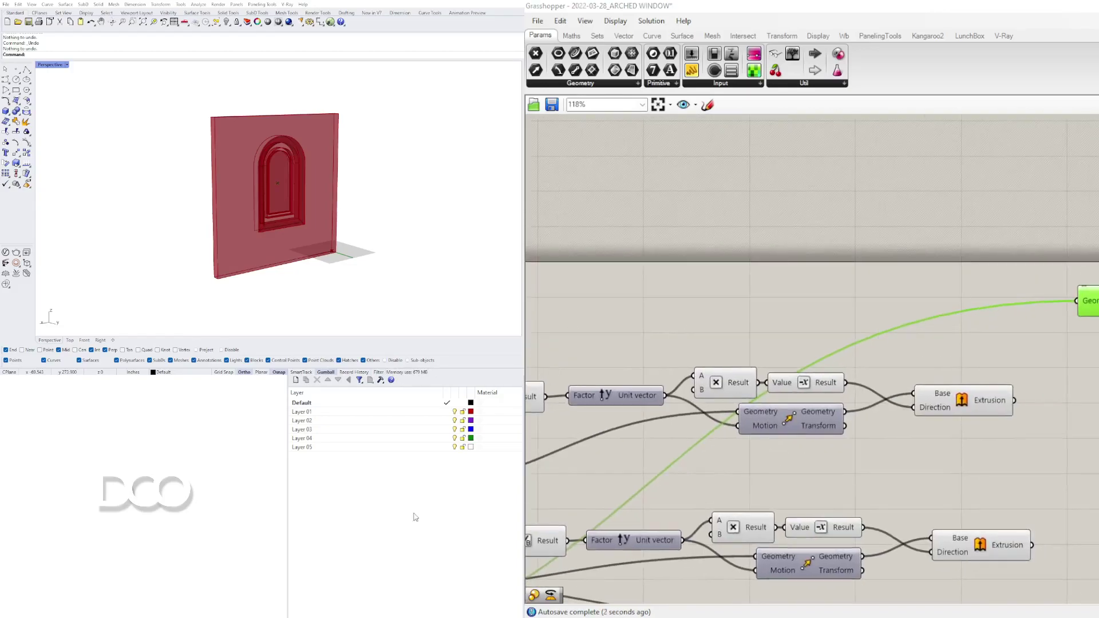
pyautogui.scroll(3, 372, 200)
pyautogui.moveTo(344, 192); pyautogui.dragTo(240, 184, button='right')
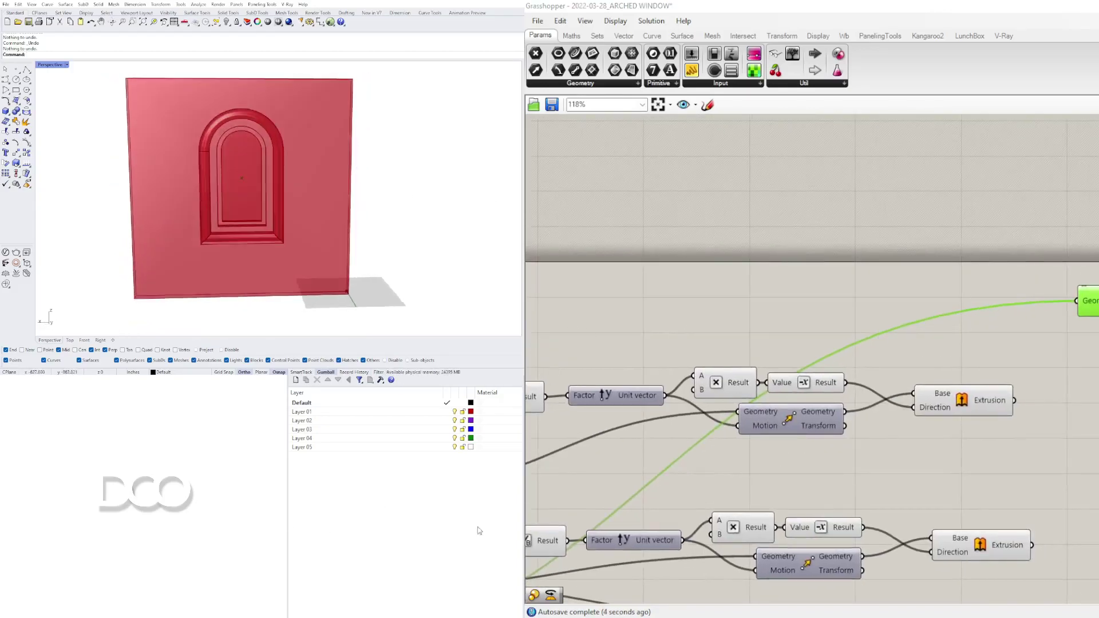
pyautogui.scroll(-1, 1091, 311)
# Try scattering points over the glass surface, and remove the component that generates them
pyautogui.click(1077, 344)
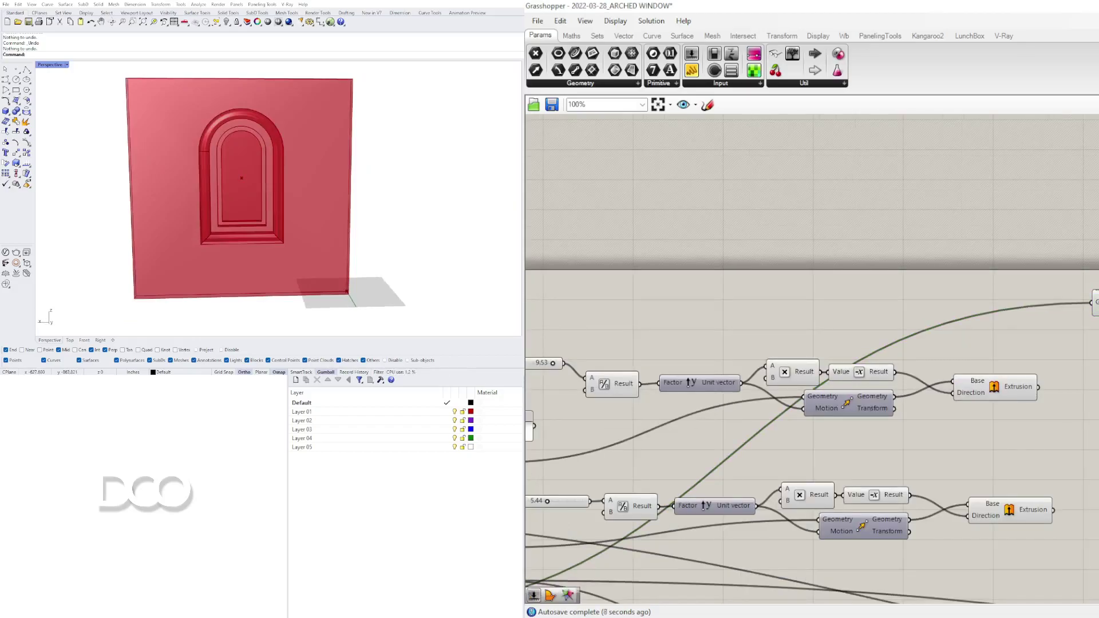
pyautogui.scroll(-5, 839, 470)
pyautogui.moveTo(844, 462); pyautogui.dragTo(1098, 358)
pyautogui.scroll(5, 1098, 353)
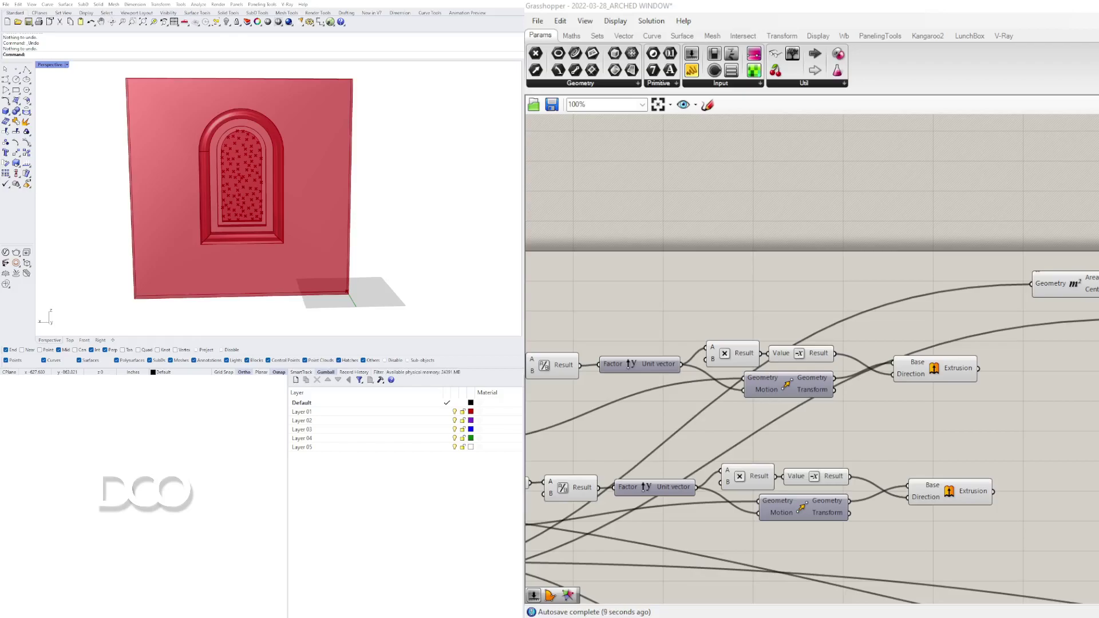
pyautogui.click(1098, 320)
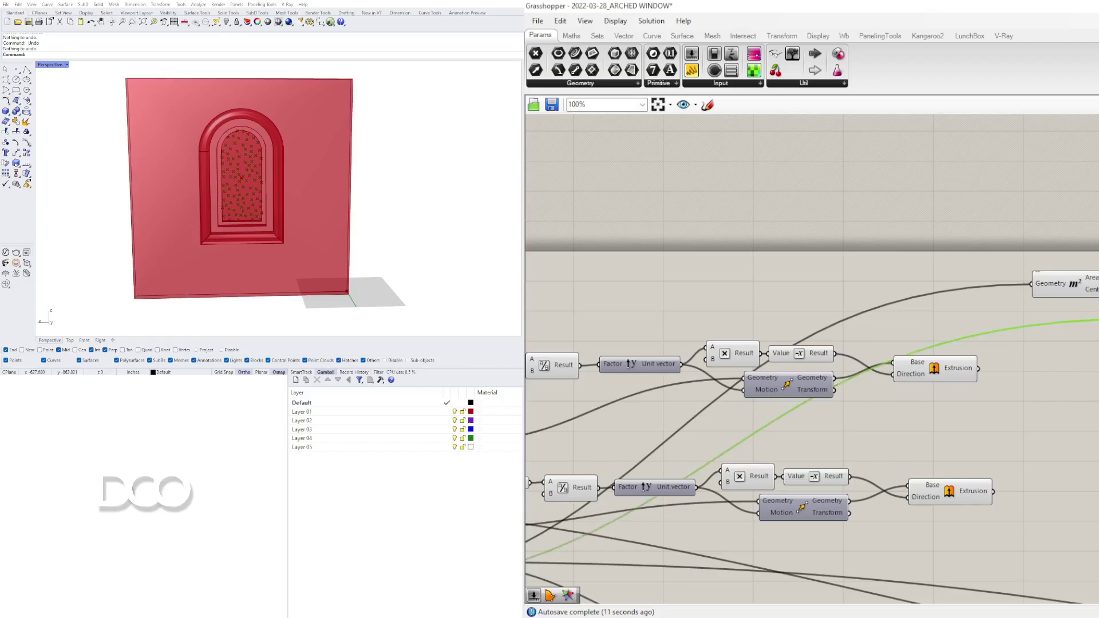
pyautogui.click(1084, 288)
pyautogui.scroll(2, 1085, 289)
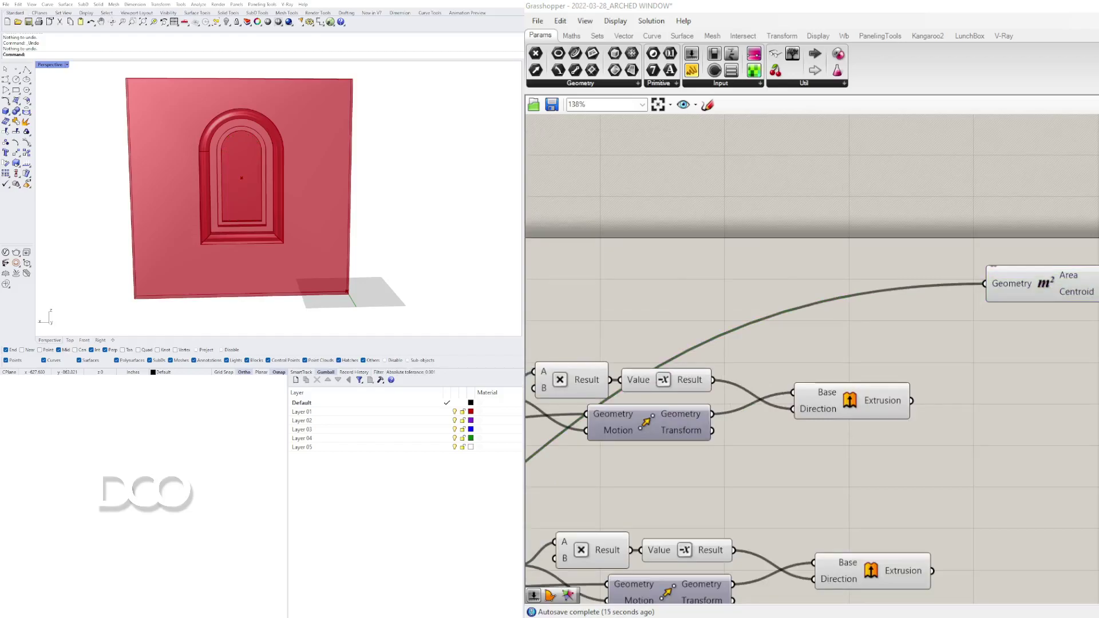
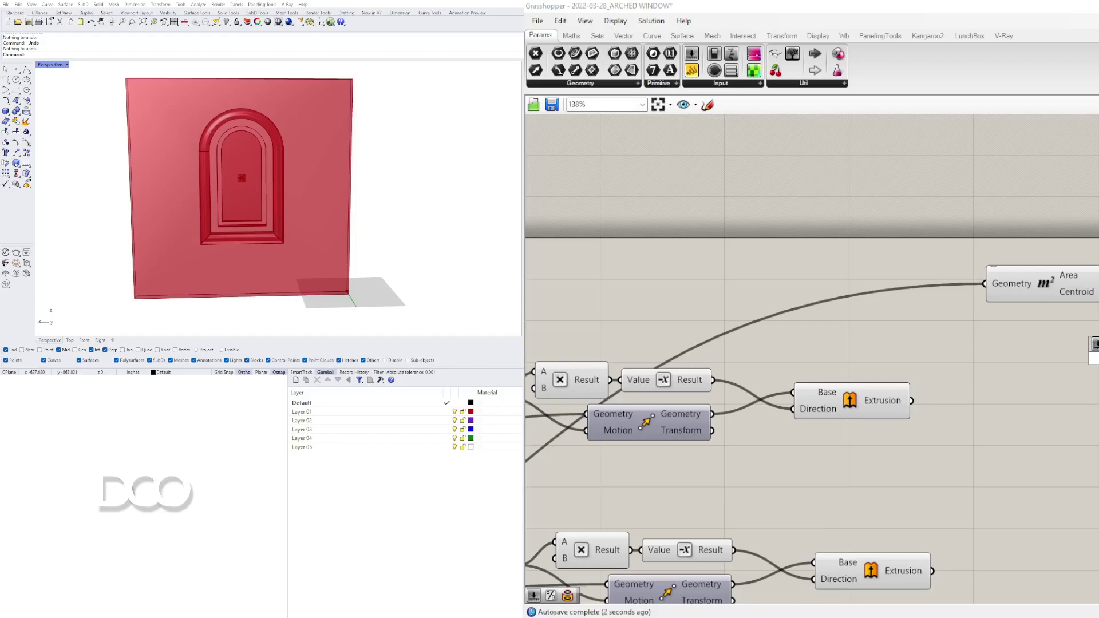
# Build a circle on an XZ plane at the glass centroid with a radius slider of 58, and divide it into points
pyautogui.press('Return')
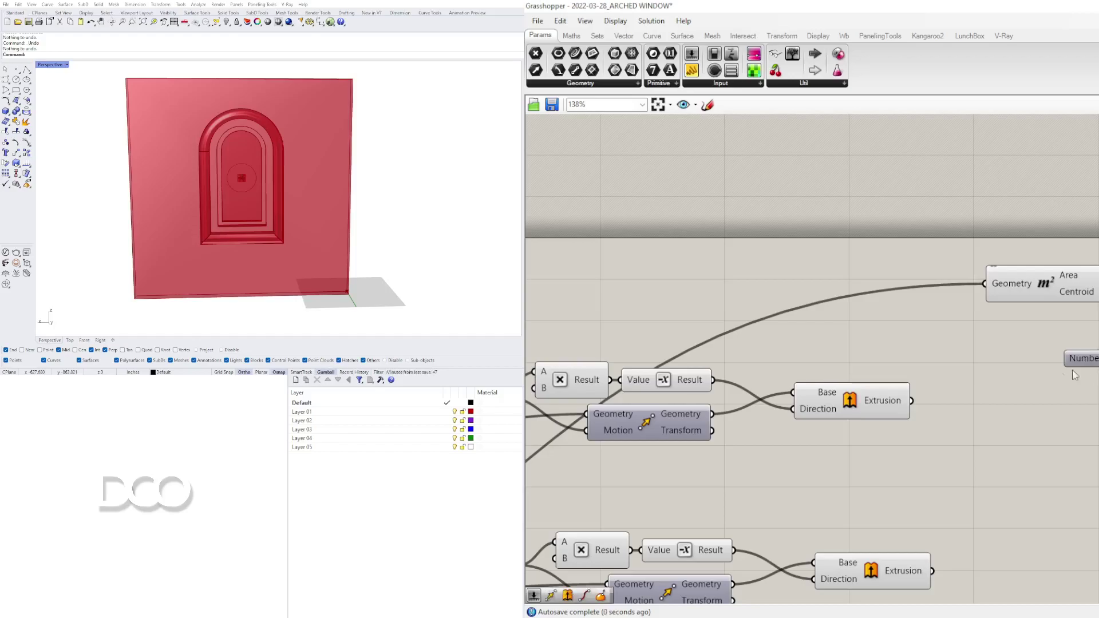
pyautogui.scroll(3, 1094, 326)
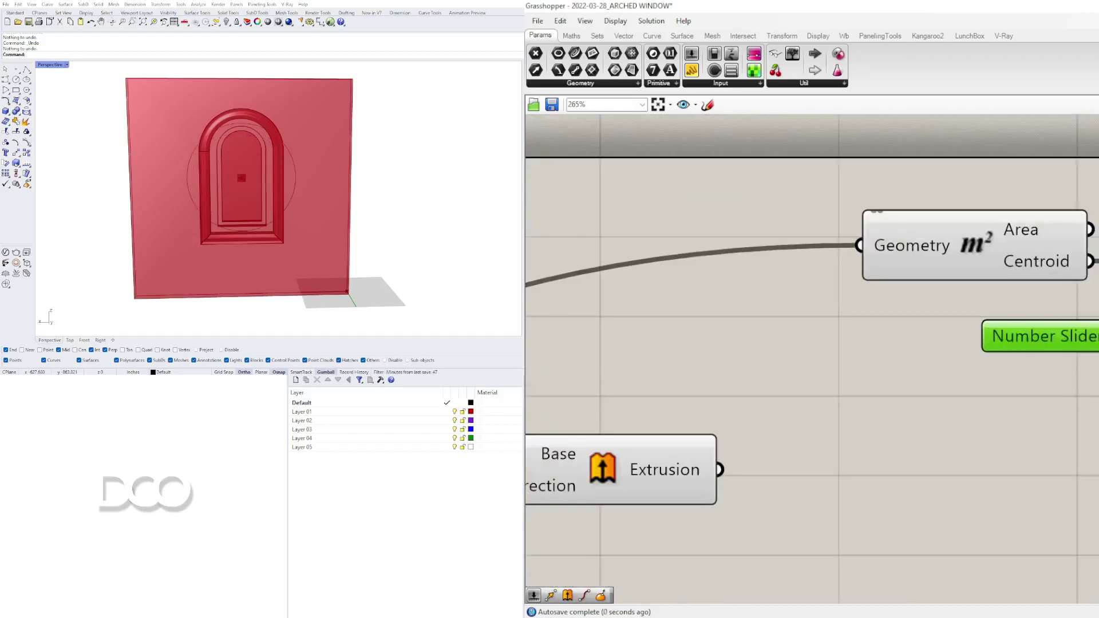
pyautogui.moveTo(1094, 321); pyautogui.dragTo(869, 344, button='right')
pyautogui.scroll(-2, 1094, 322)
pyautogui.click(1094, 338)
pyautogui.moveTo(1094, 338); pyautogui.dragTo(999, 344, button='right')
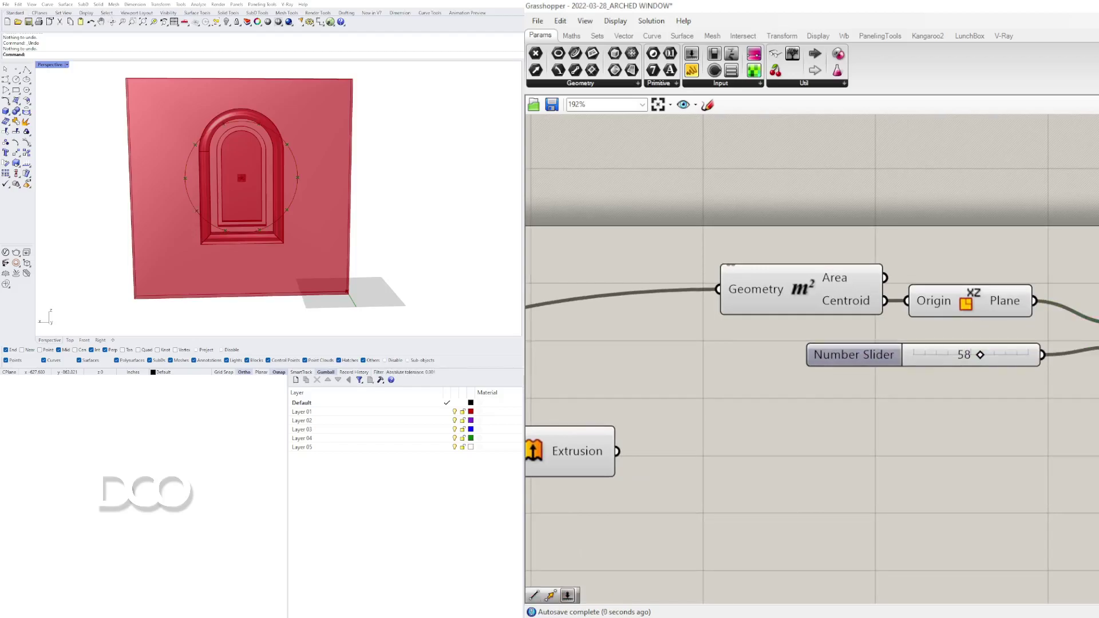
pyautogui.moveTo(813, 389); pyautogui.dragTo(627, 396, button='right')
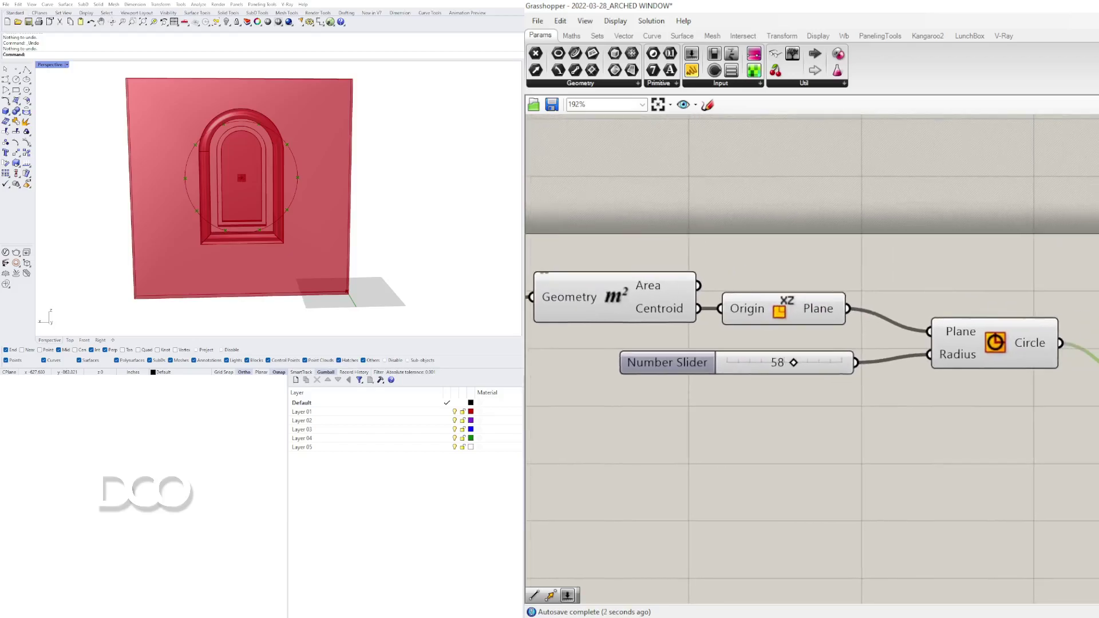
# Add circles on XZ planes at the division points, driven by the same radius slider as the first circle
pyautogui.keyDown('alt'); pyautogui.moveTo(980, 338); pyautogui.dragTo(1098, 352); pyautogui.keyUp('alt')
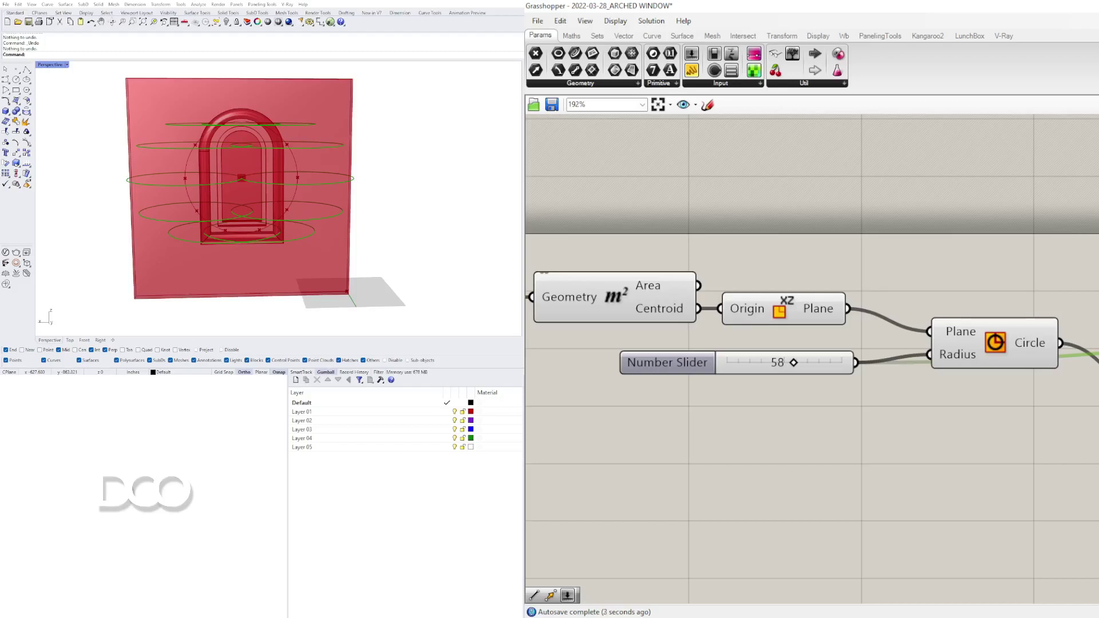
pyautogui.click(757, 300)
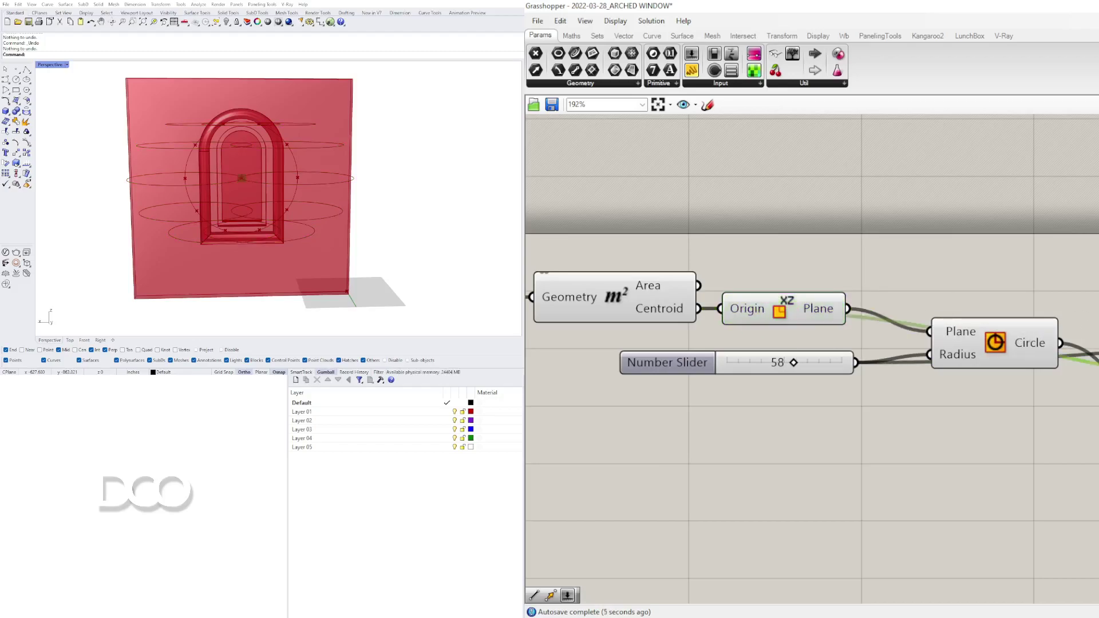
pyautogui.moveTo(848, 309); pyautogui.dragTo(930, 331)
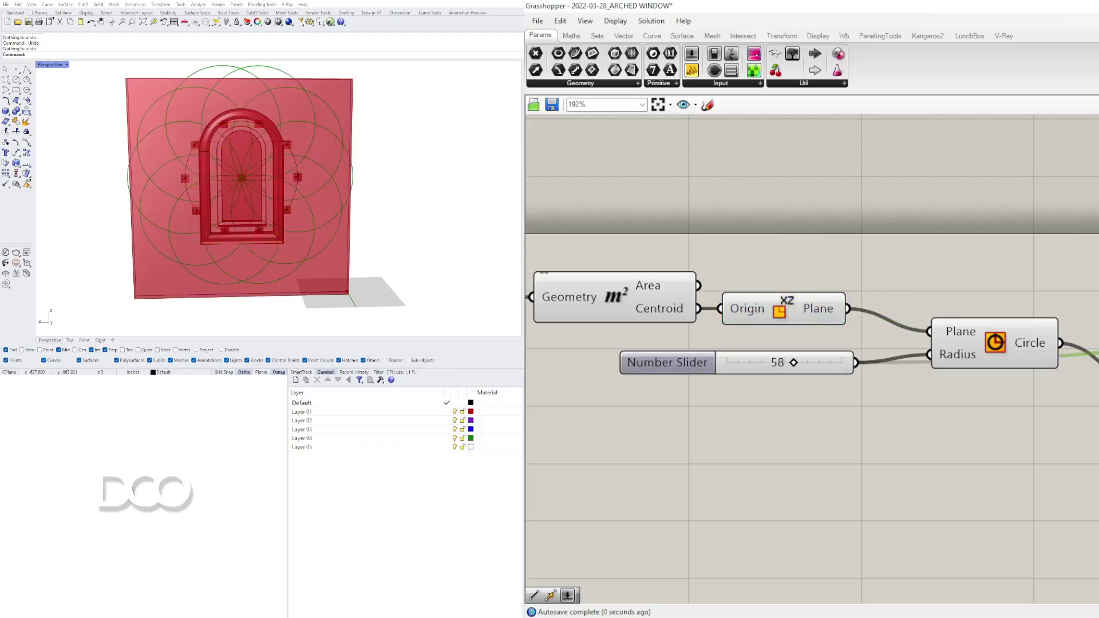
pyautogui.moveTo(944, 395); pyautogui.dragTo(755, 400, button='right')
pyautogui.moveTo(1098, 337); pyautogui.dragTo(1098, 359)
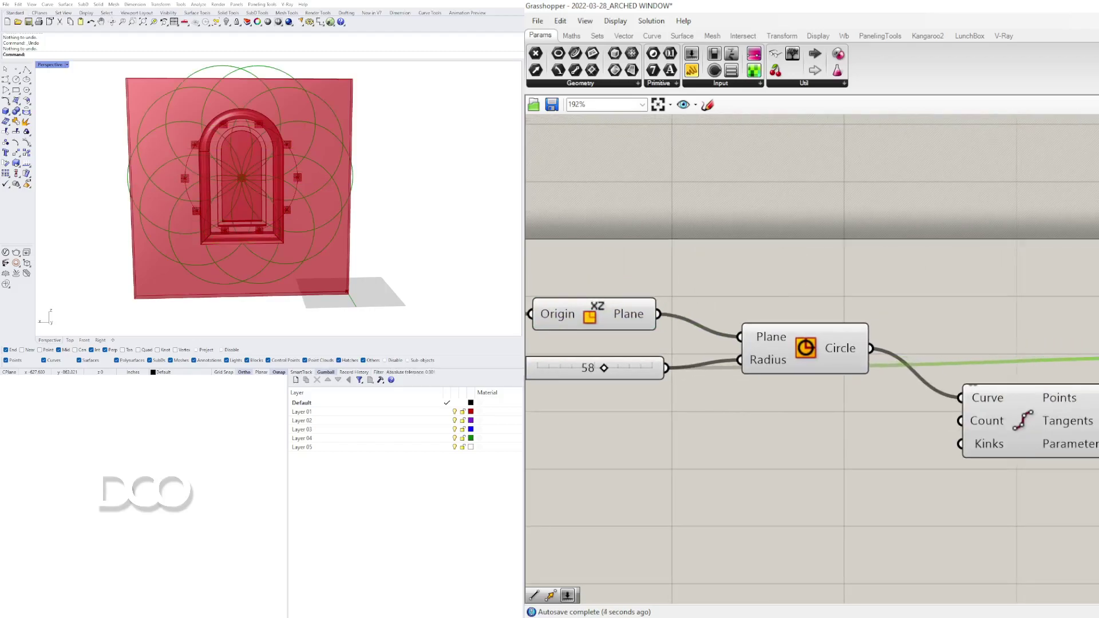
pyautogui.moveTo(1098, 359); pyautogui.dragTo(1098, 354)
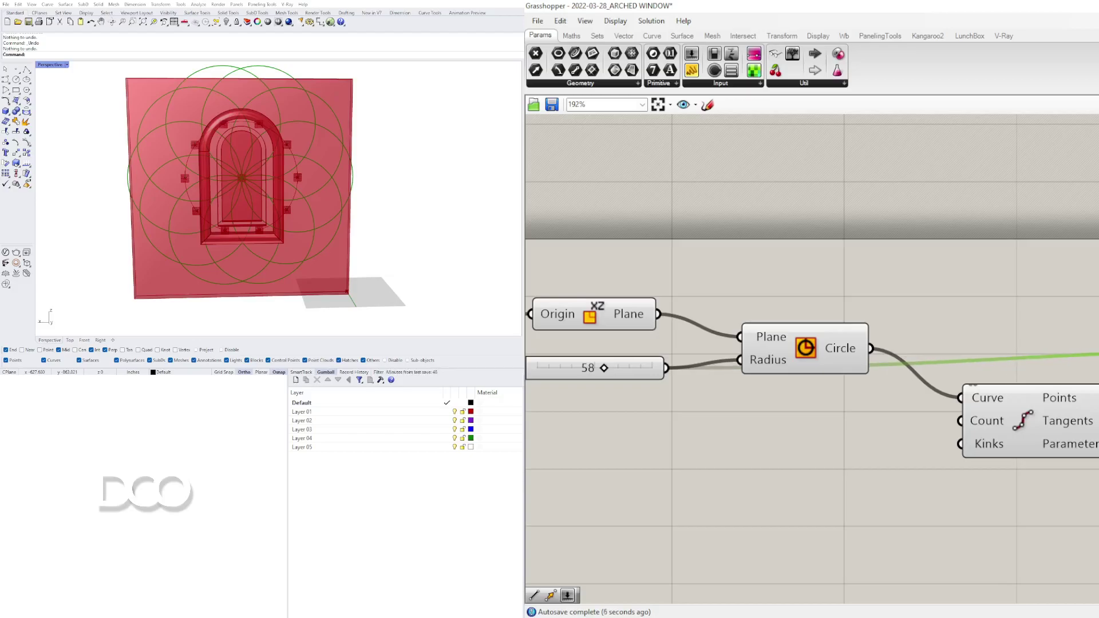
pyautogui.moveTo(1008, 504); pyautogui.dragTo(768, 485, button='right')
pyautogui.click(768, 485)
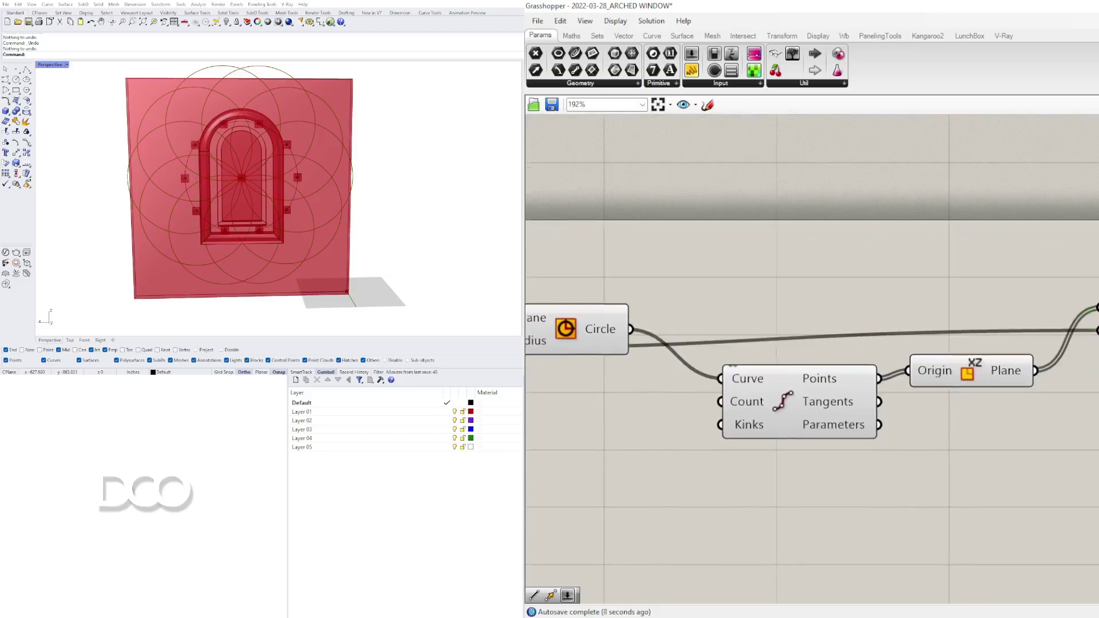
# Add a curve intersection component to find the points where the overlapping circles cross
pyautogui.click(744, 35)
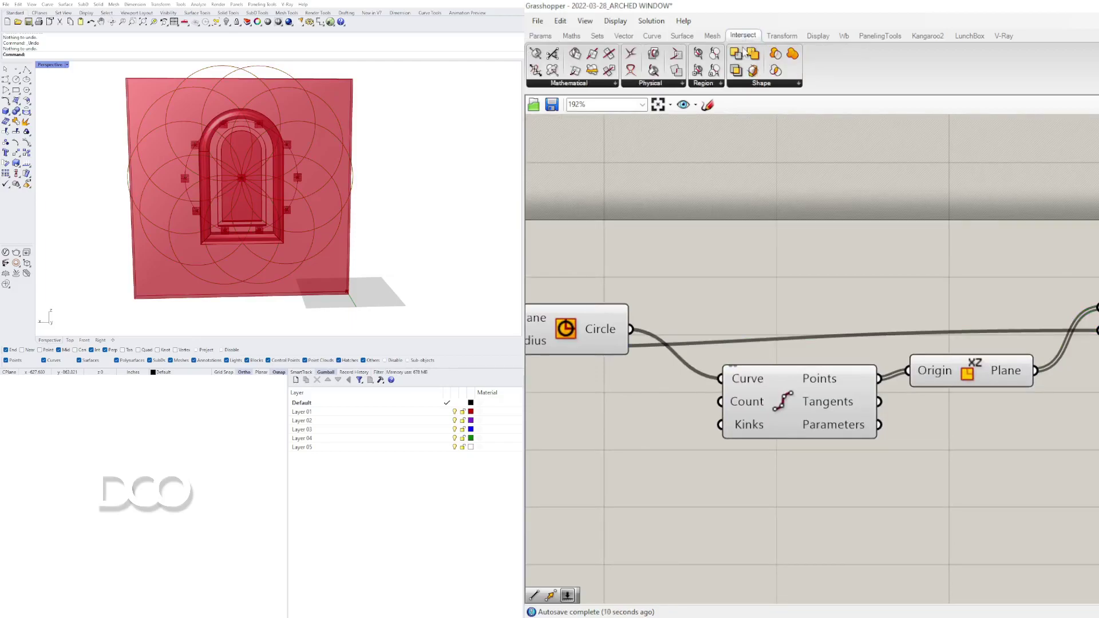
pyautogui.click(651, 83)
pyautogui.click(667, 136)
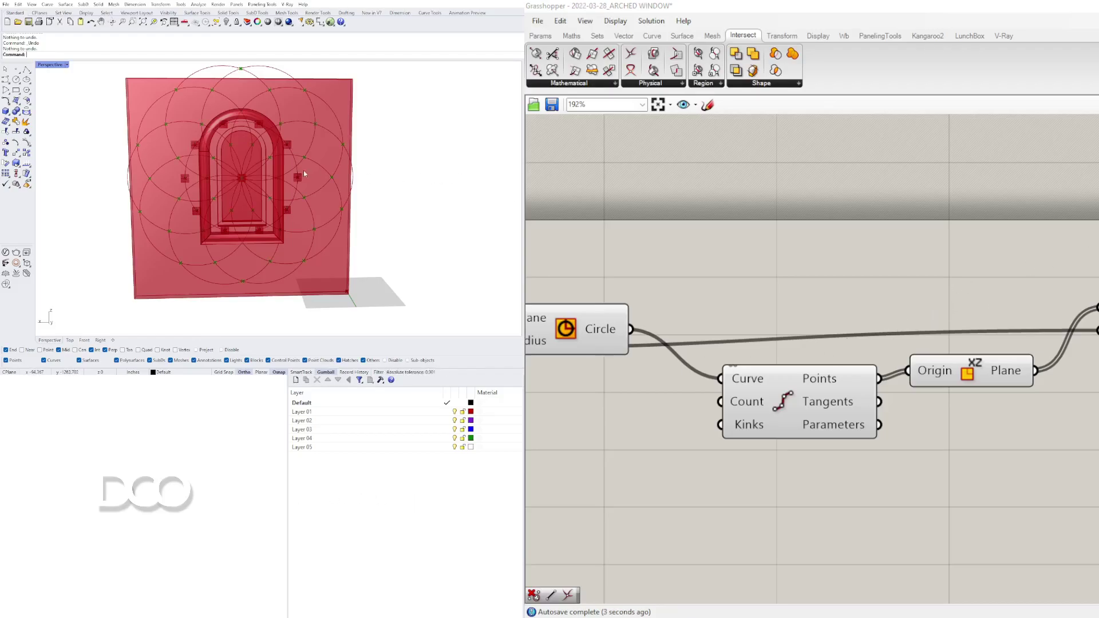
# Set the circle radius slider to 25
pyautogui.moveTo(666, 376); pyautogui.dragTo(896, 377, button='right')
pyautogui.moveTo(736, 380); pyautogui.dragTo(844, 402, button='right')
pyautogui.scroll(3, 690, 373)
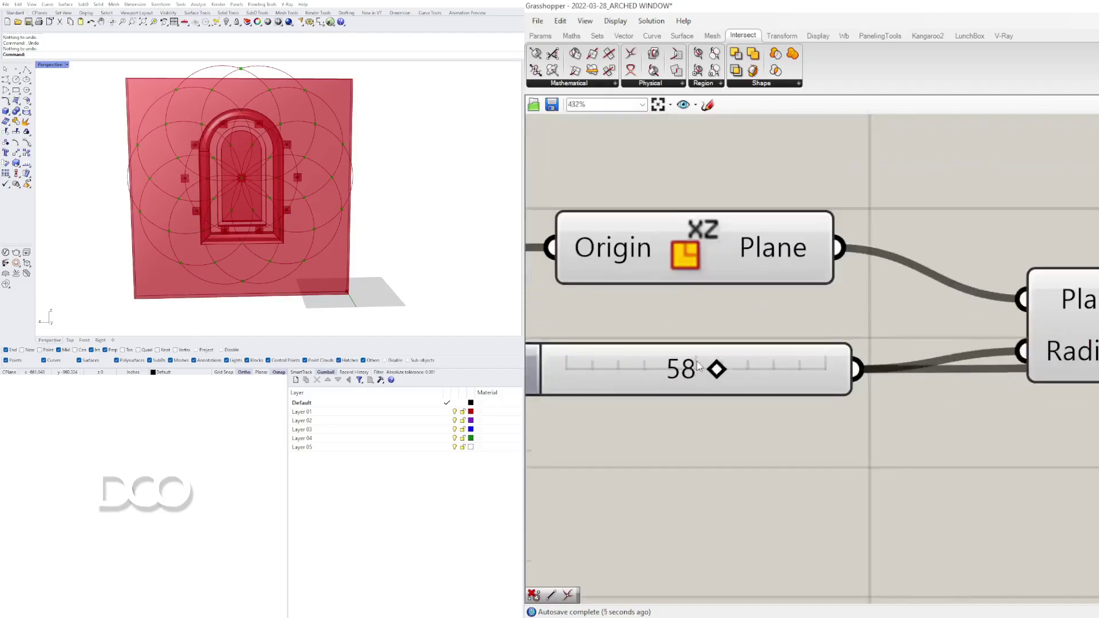
pyautogui.moveTo(691, 374); pyautogui.dragTo(795, 391, button='right')
pyautogui.moveTo(820, 386); pyautogui.dragTo(737, 371)
pyautogui.scroll(-2, 1097, 282)
pyautogui.moveTo(1098, 423); pyautogui.dragTo(1018, 408, button='right')
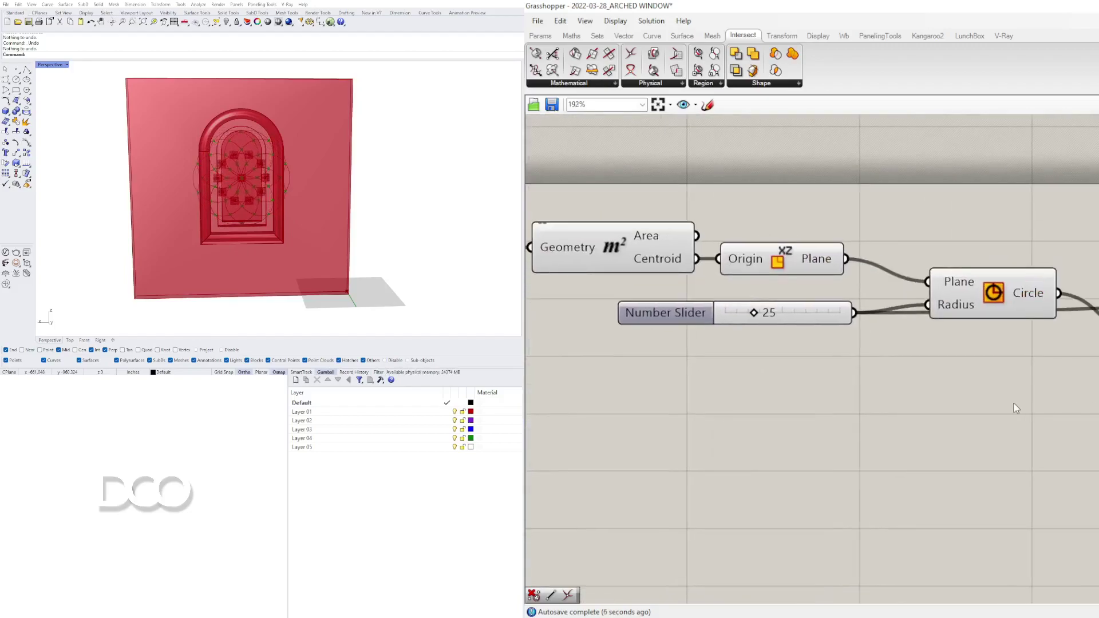
# Add a number slider with the value 15 to drive the circle's division count
pyautogui.doubleClick(1015, 404)
pyautogui.write('15')
pyautogui.press('Return')
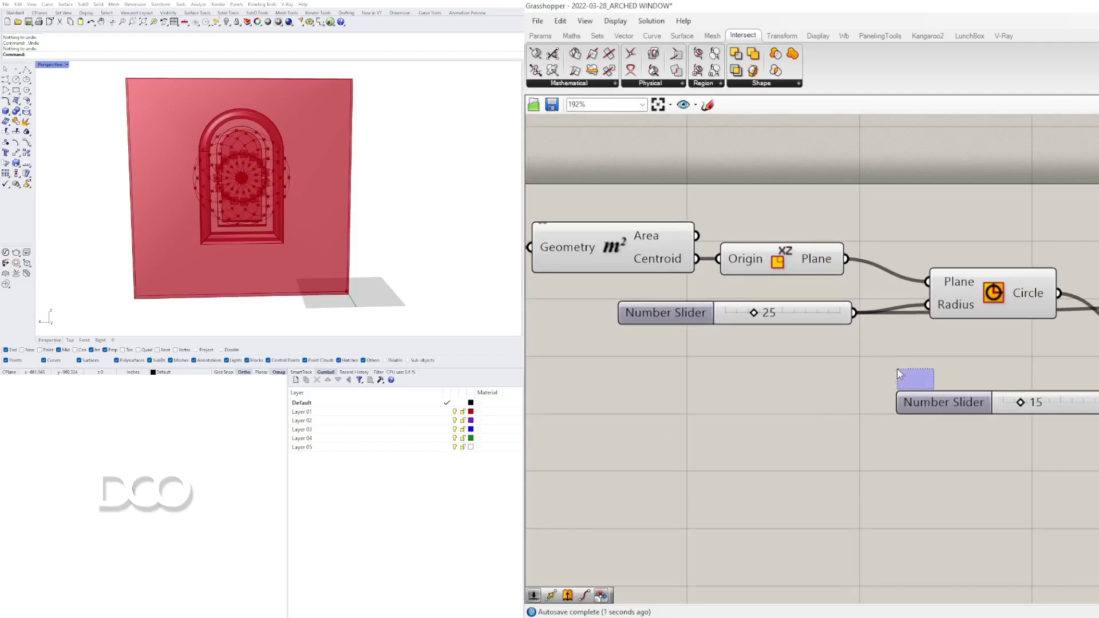
# Set the division count slider to 20 and the circle radius slider to 30
pyautogui.scroll(5, 974, 402)
pyautogui.moveTo(973, 397)
pyautogui.mouseDown()
pyautogui.moveTo(1011, 395)
pyautogui.moveTo(994, 395)
pyautogui.mouseUp()
pyautogui.scroll(-3, 994, 287)
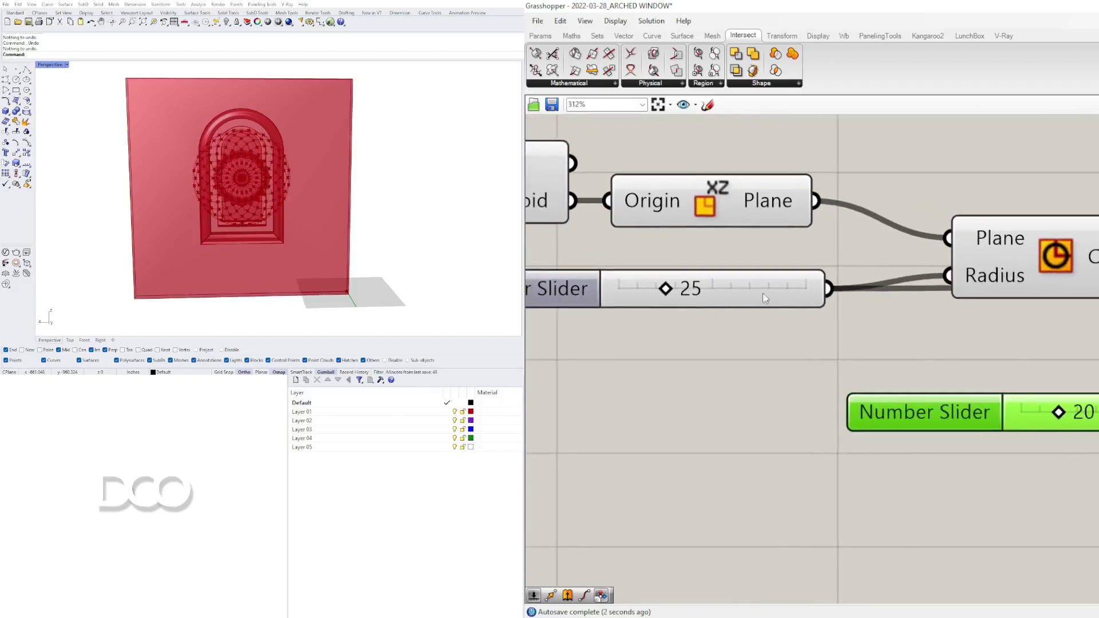
pyautogui.moveTo(666, 289); pyautogui.dragTo(679, 290)
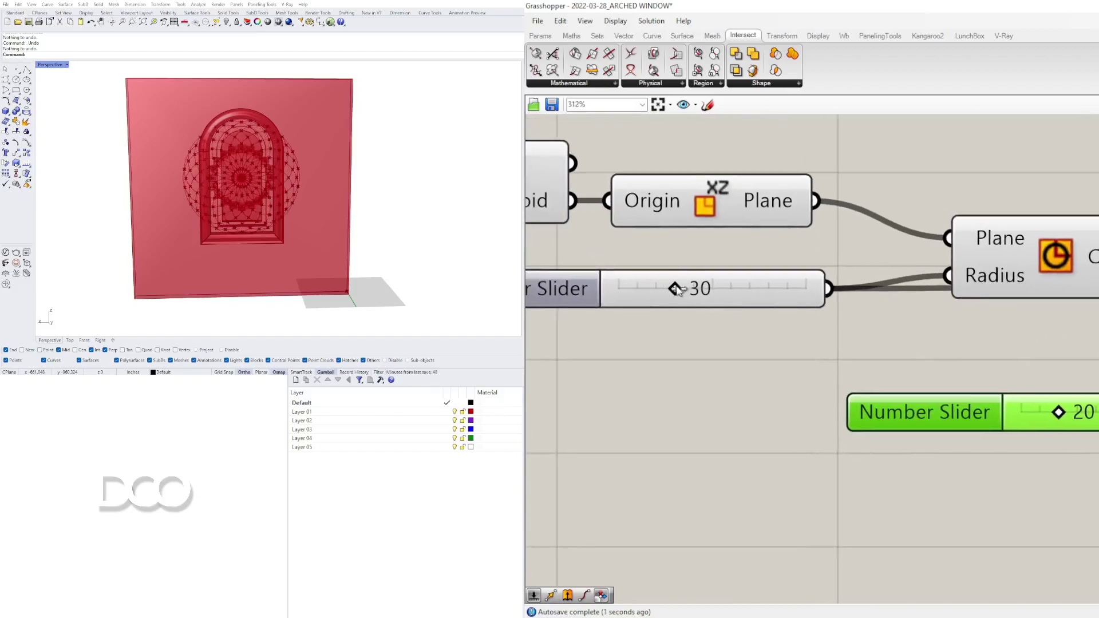
# Add a multiple brep split component and connect the pattern circles to its Cutters input
pyautogui.scroll(-4, 899, 259)
pyautogui.moveTo(899, 259); pyautogui.dragTo(668, 291, button='right')
pyautogui.click(827, 302)
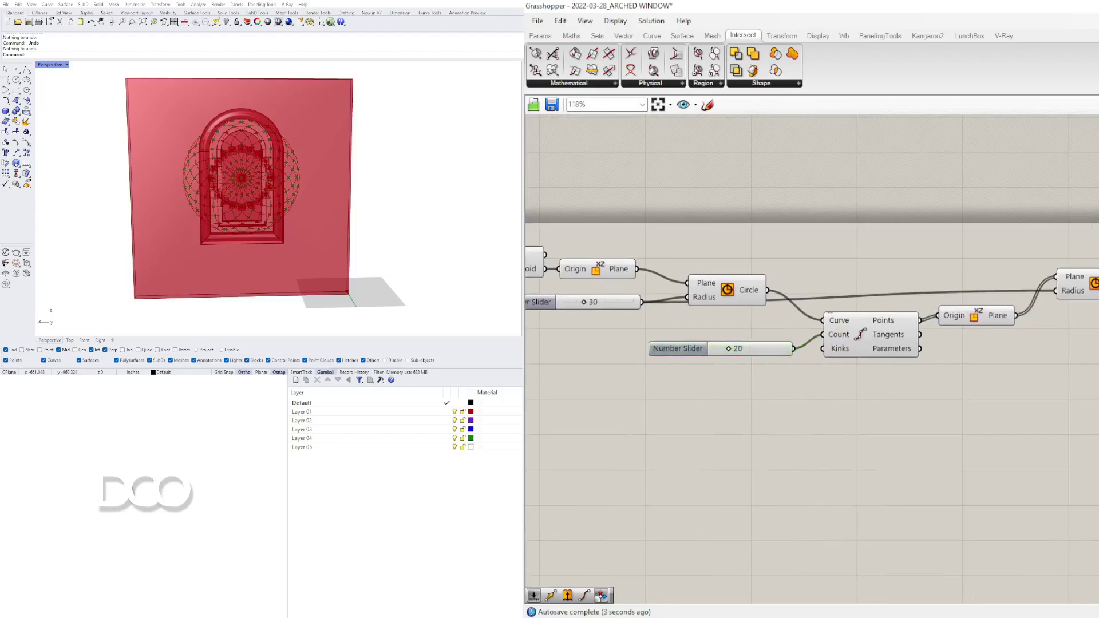
pyautogui.moveTo(828, 302); pyautogui.dragTo(740, 330, button='right')
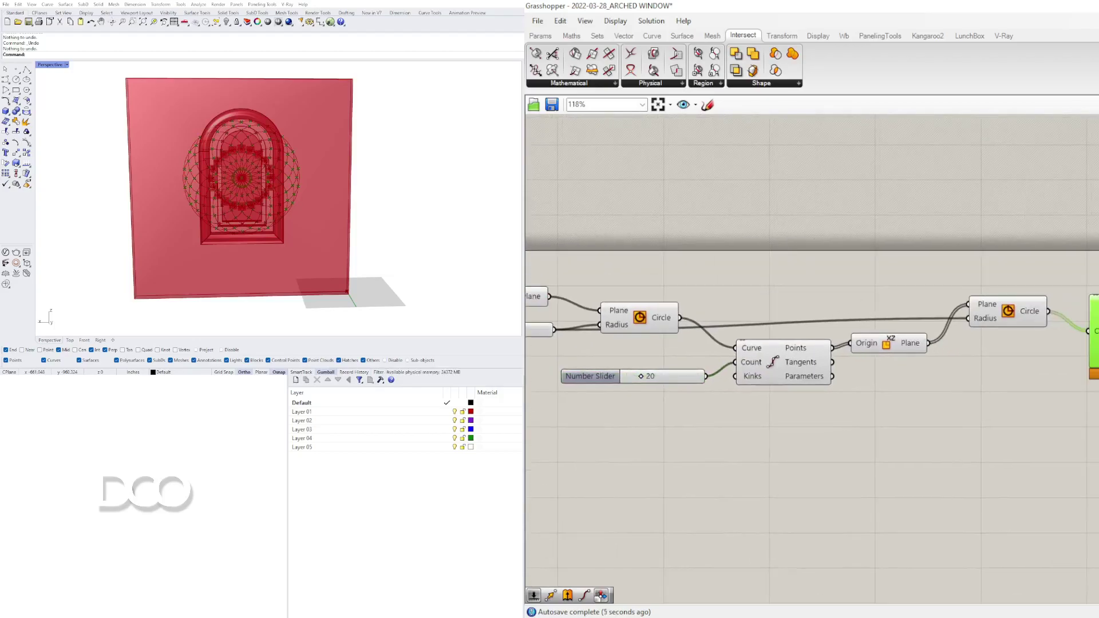
pyautogui.click(973, 418)
pyautogui.click(1095, 343)
pyautogui.doubleClick(1096, 427)
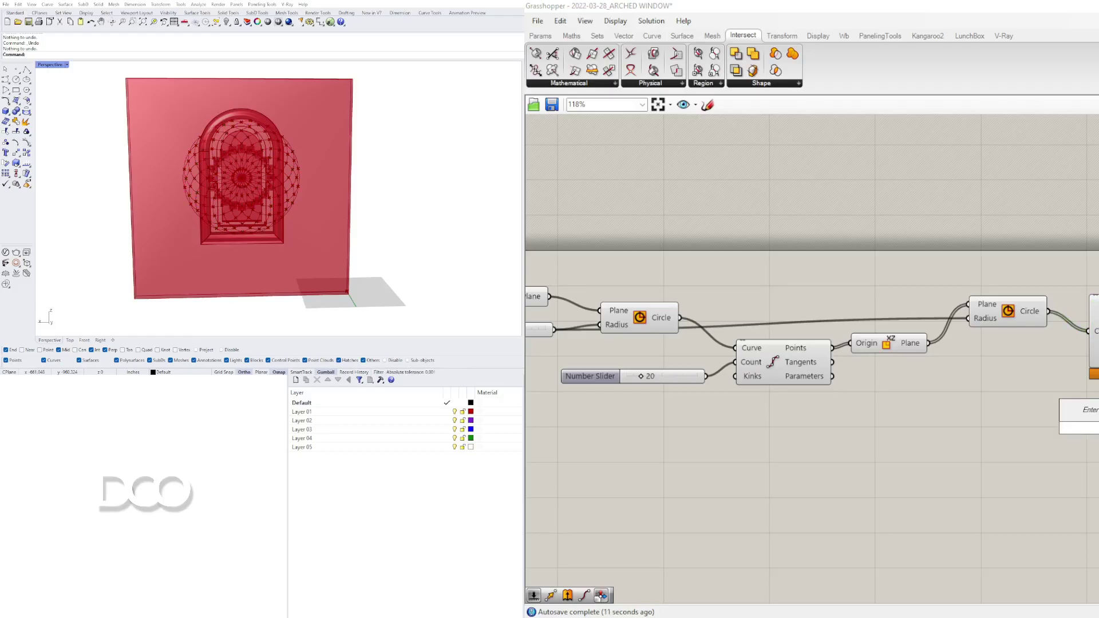
pyautogui.press('Escape')
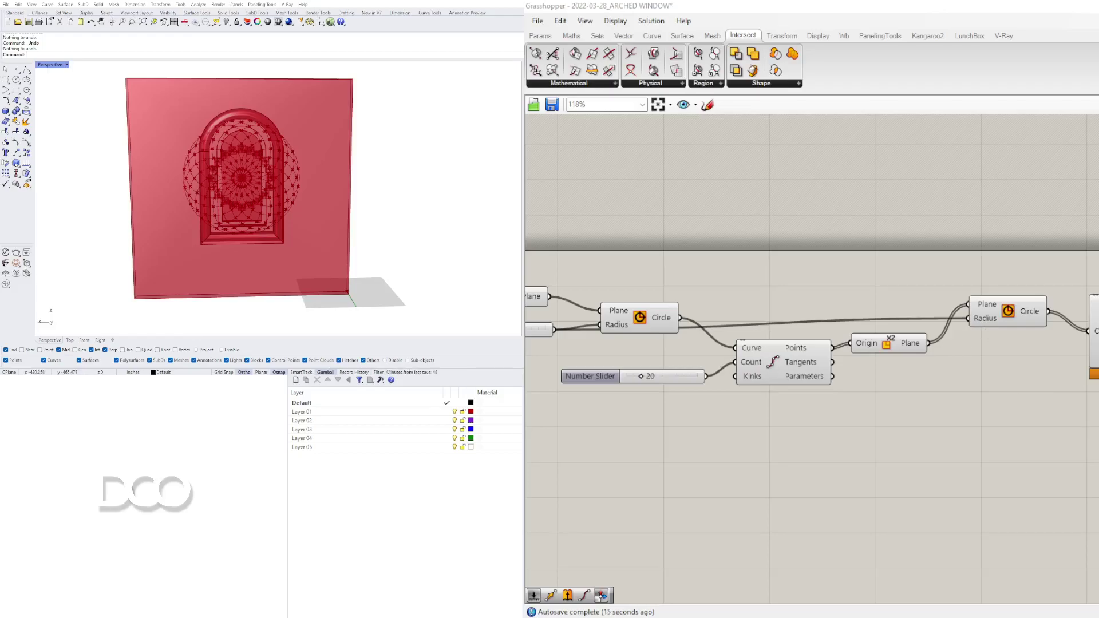
pyautogui.moveTo(1048, 312); pyautogui.dragTo(1098, 274)
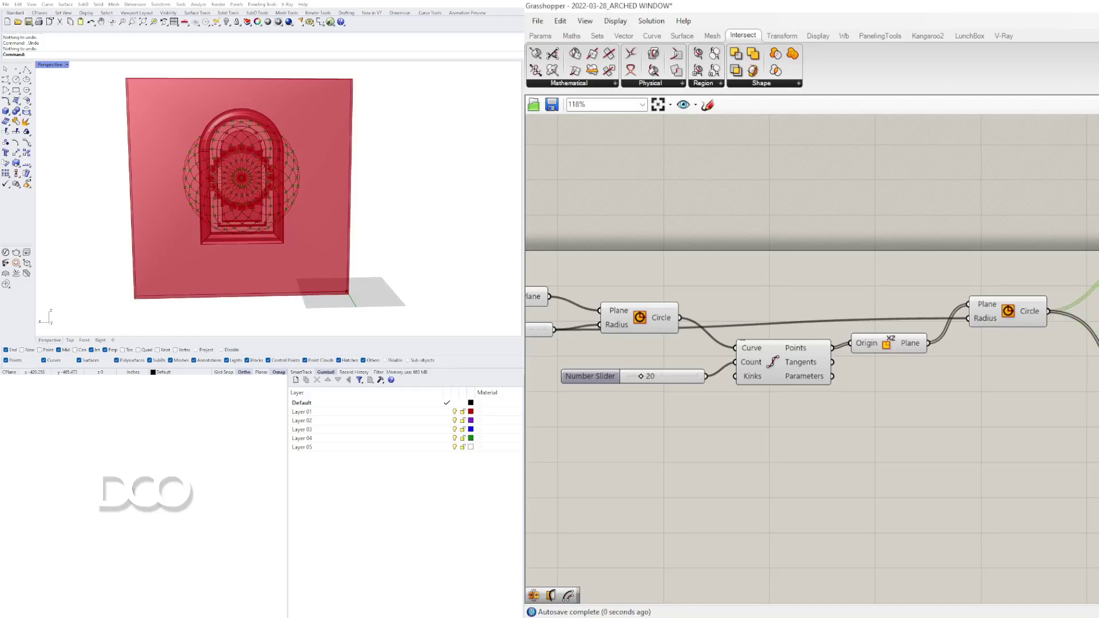
# Connect the glass boundary surface to the split component's Brep input
pyautogui.scroll(-2, 955, 395)
pyautogui.moveTo(849, 437); pyautogui.dragTo(1088, 421, button='right')
pyautogui.scroll(1, 729, 420)
pyautogui.moveTo(729, 419); pyautogui.dragTo(999, 393, button='right')
pyautogui.scroll(-2, 874, 410)
pyautogui.moveTo(615, 511); pyautogui.dragTo(1098, 431)
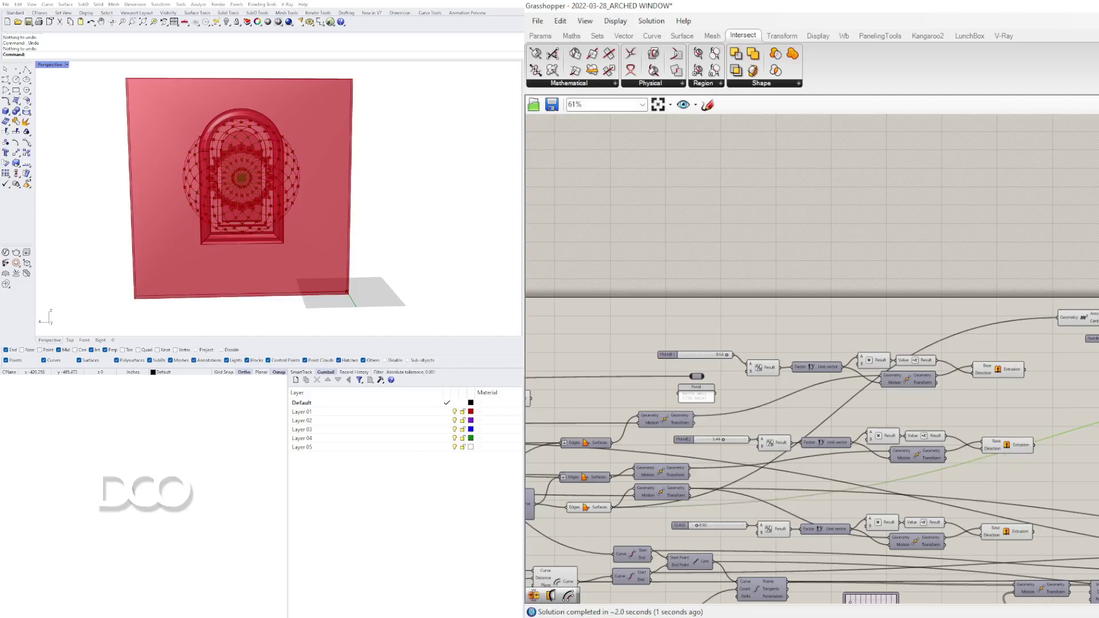
# Turn off the preview of the pattern circles and of their intersection points
pyautogui.scroll(-1, 1094, 401)
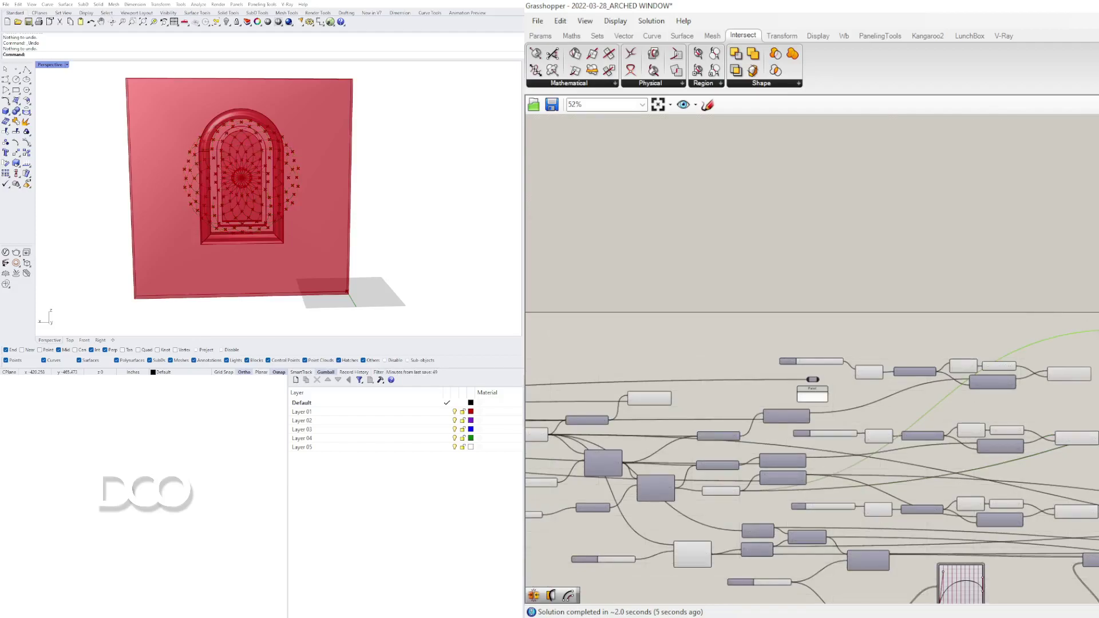
pyautogui.scroll(8, 813, 359)
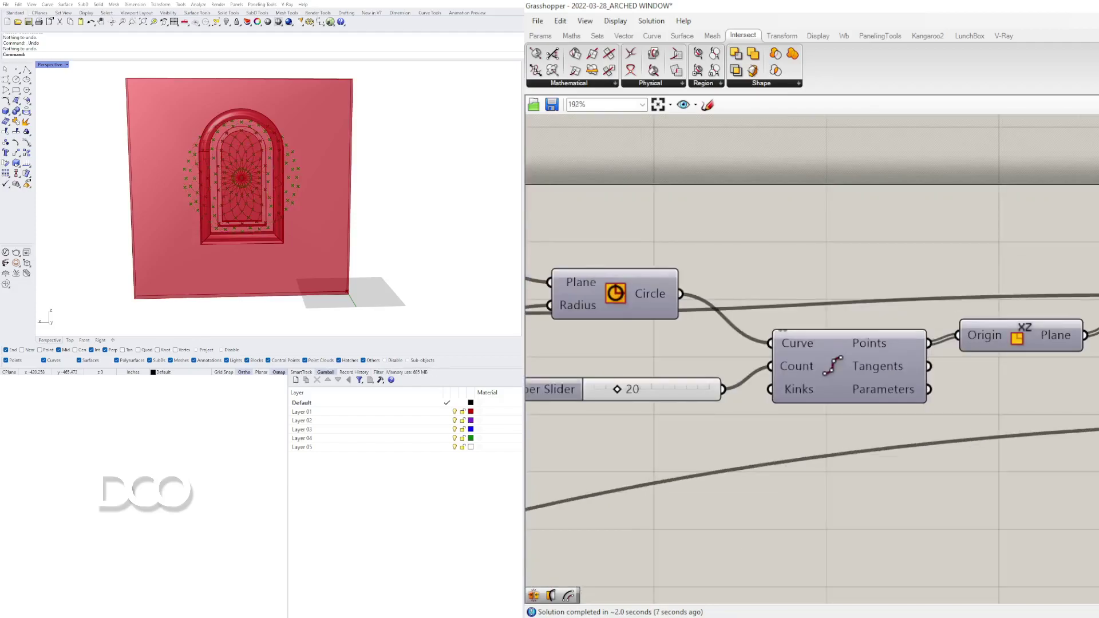
pyautogui.moveTo(1097, 424); pyautogui.dragTo(960, 400, button='right')
pyautogui.click(1097, 408)
pyautogui.scroll(-3, 1096, 355)
pyautogui.moveTo(662, 379); pyautogui.dragTo(911, 351, button='right')
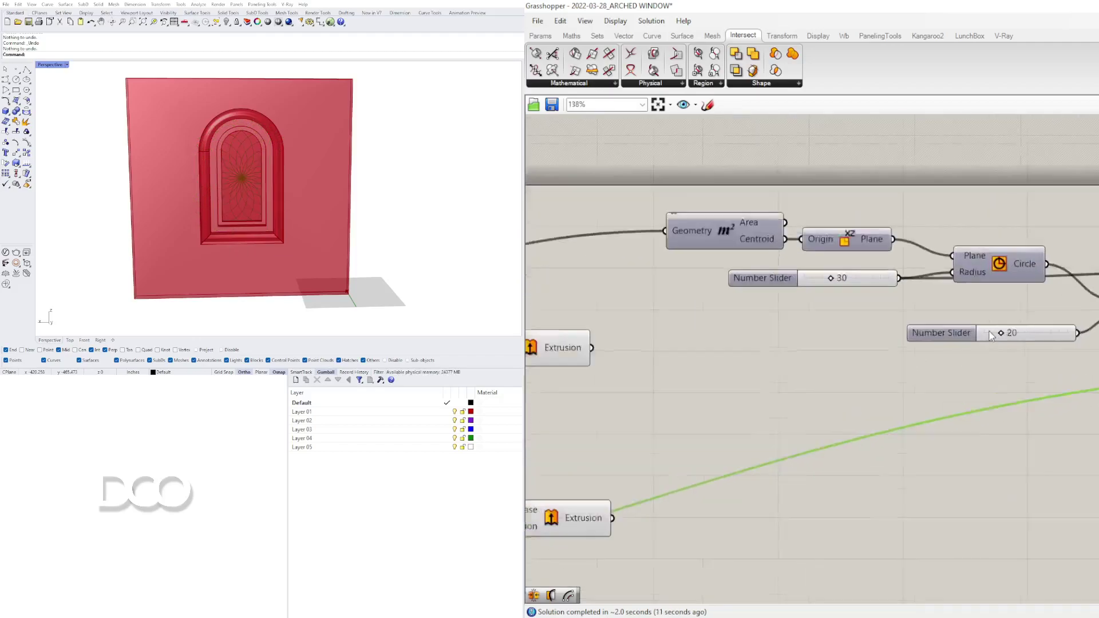
# Set the circle's division count slider to 10 and check the split pattern on the glass
pyautogui.scroll(9, 992, 330)
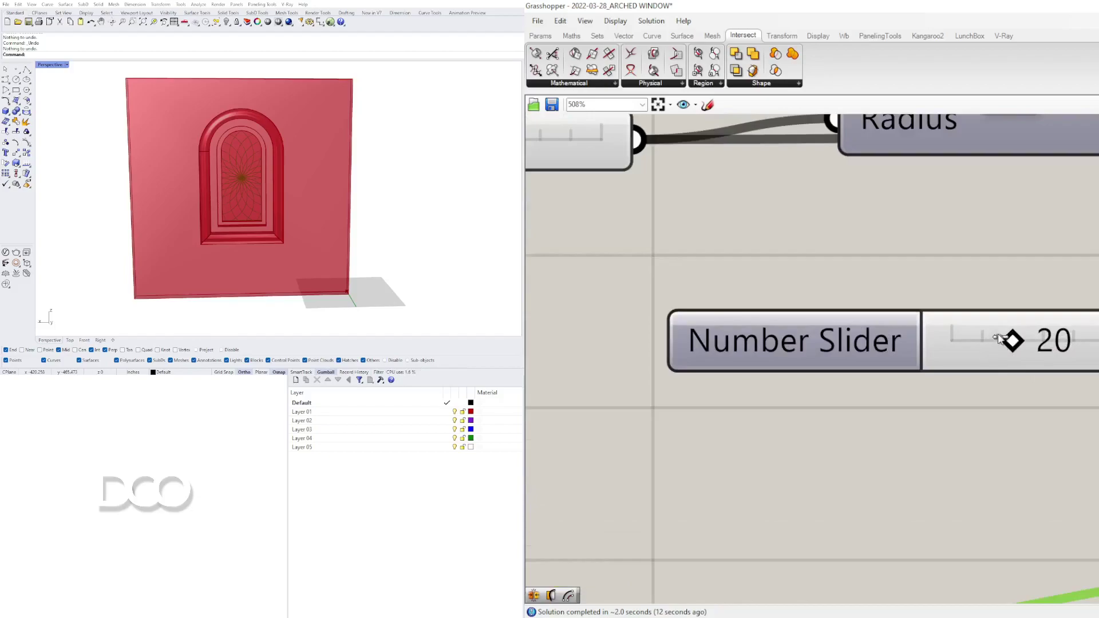
pyautogui.moveTo(1013, 341); pyautogui.dragTo(1019, 337)
pyautogui.doubleClick(1027, 332)
pyautogui.write('10')
pyautogui.press('Return')
pyautogui.scroll(-5, 1034, 360)
pyautogui.moveTo(1096, 407); pyautogui.dragTo(744, 385, button='right')
pyautogui.click(1096, 337)
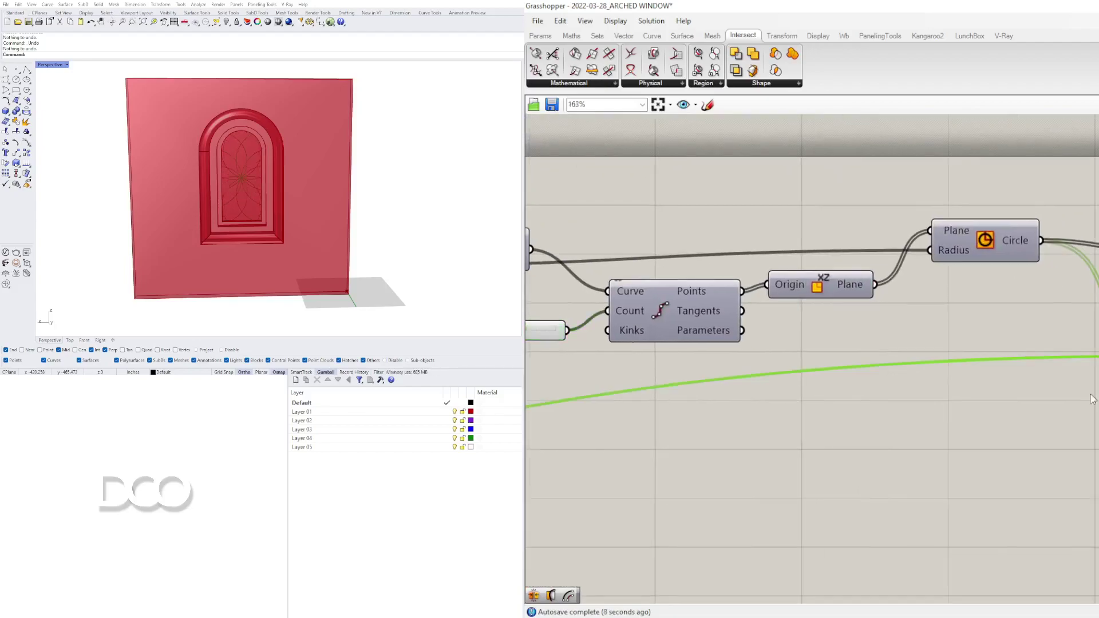
pyautogui.scroll(4, 1097, 371)
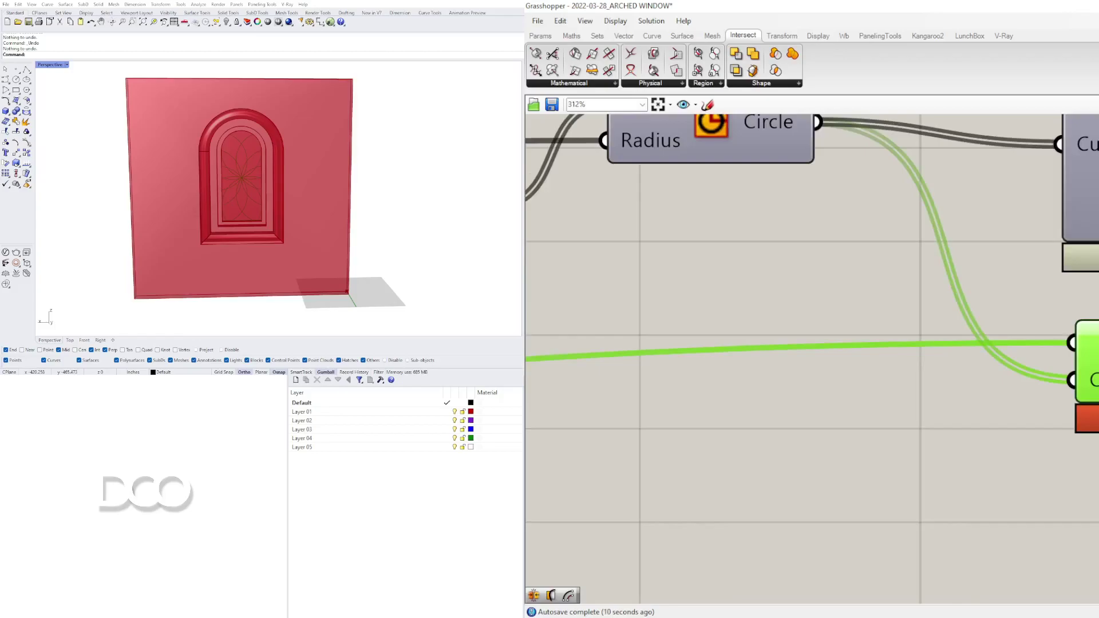
pyautogui.scroll(5, 240, 150)
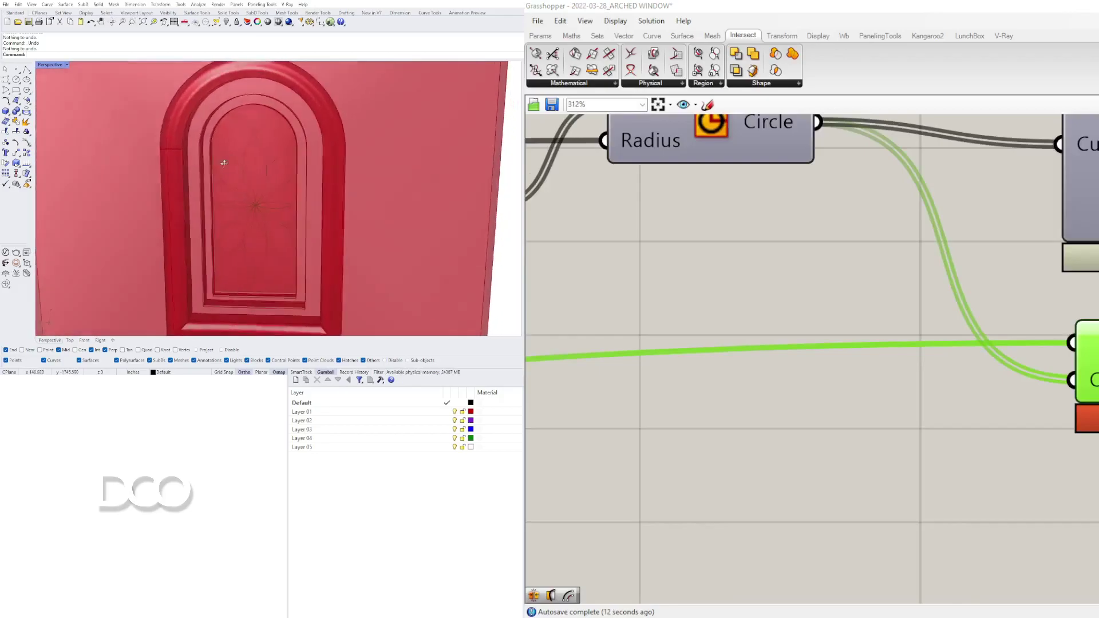
pyautogui.scroll(-6, 1096, 309)
pyautogui.click(857, 325)
pyautogui.moveTo(857, 325); pyautogui.dragTo(1036, 359, button='right')
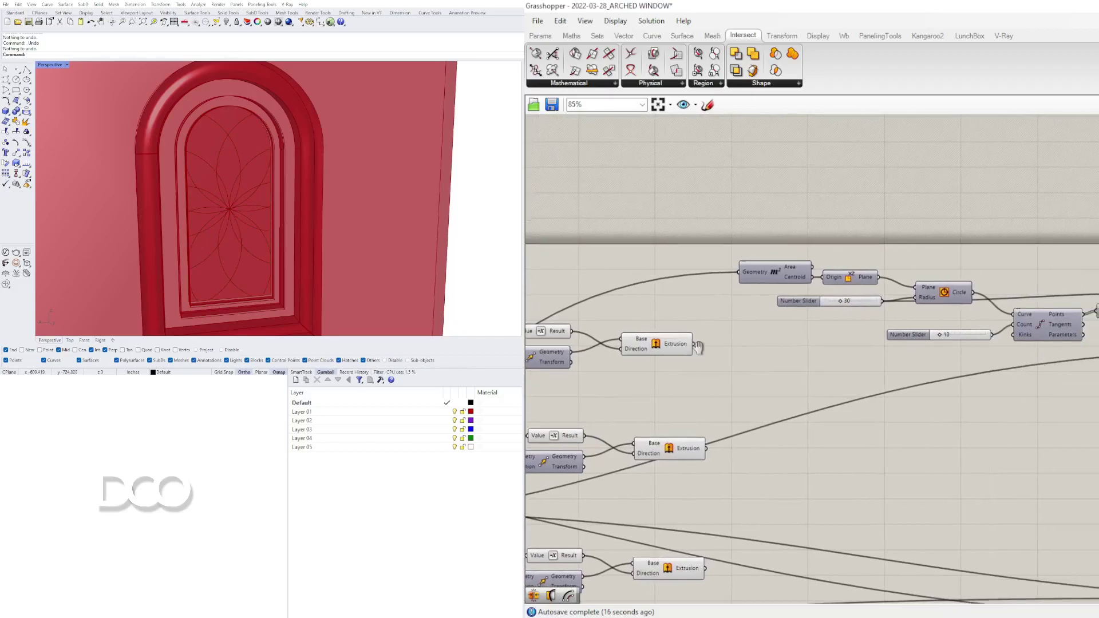
pyautogui.moveTo(676, 355); pyautogui.dragTo(968, 354, button='right')
pyautogui.moveTo(754, 307); pyautogui.dragTo(914, 305, button='right')
pyautogui.moveTo(749, 278); pyautogui.dragTo(925, 314)
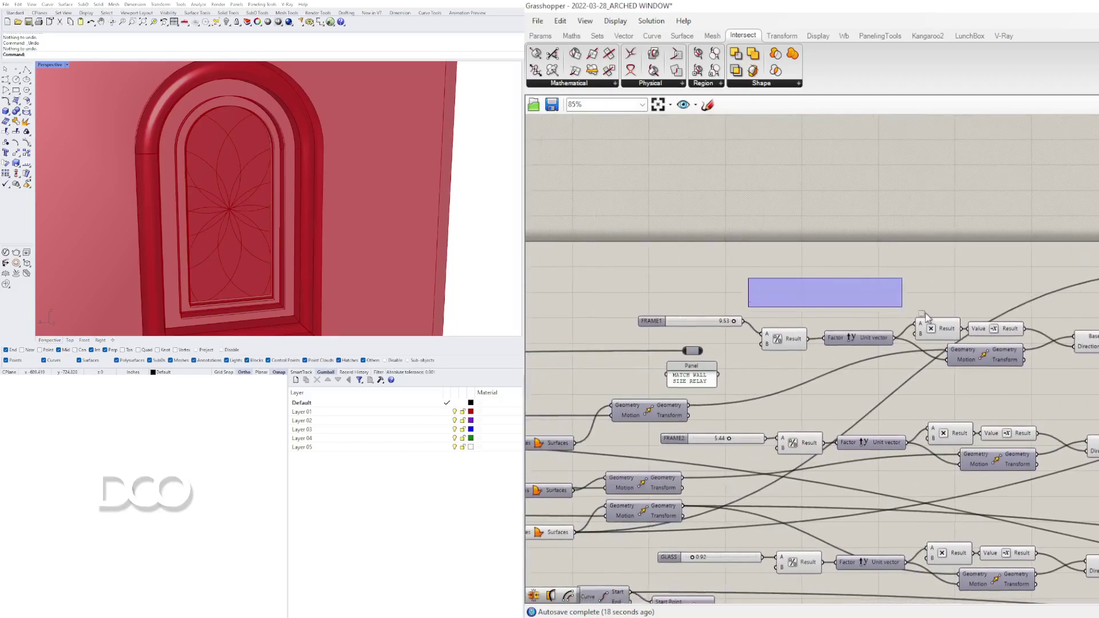
pyautogui.moveTo(1097, 363); pyautogui.dragTo(728, 298)
pyautogui.scroll(-3, 968, 344)
pyautogui.moveTo(1040, 365); pyautogui.dragTo(843, 366, button='right')
pyautogui.moveTo(786, 352); pyautogui.dragTo(1098, 403)
pyautogui.click(1098, 366)
pyautogui.scroll(3, 1098, 356)
pyautogui.moveTo(1059, 366); pyautogui.dragTo(812, 349, button='right')
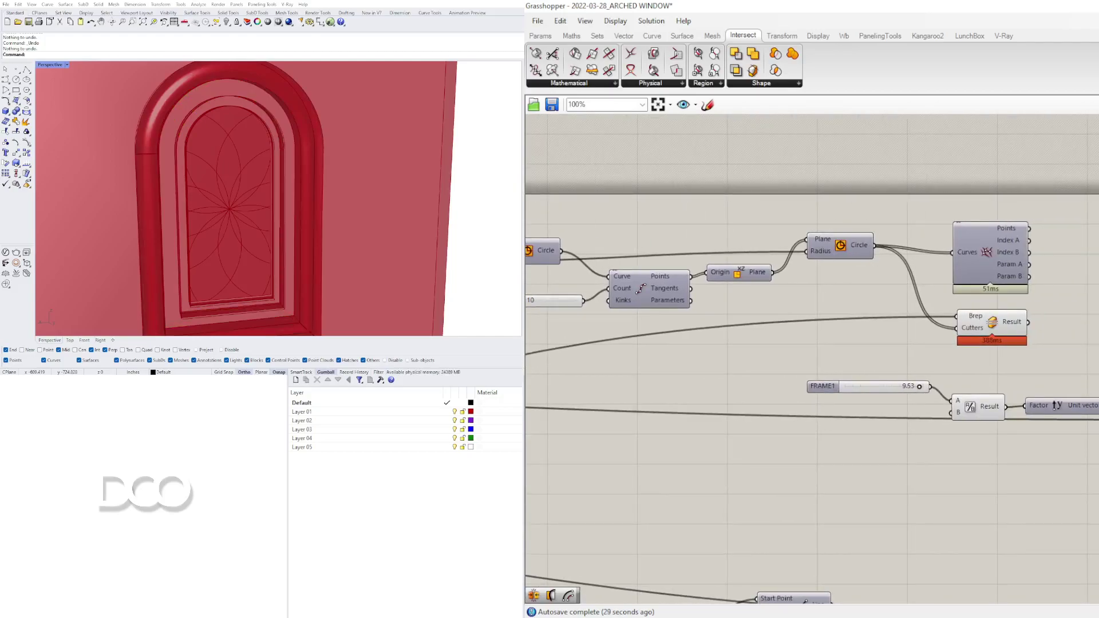
pyautogui.moveTo(1029, 323); pyautogui.dragTo(1098, 390)
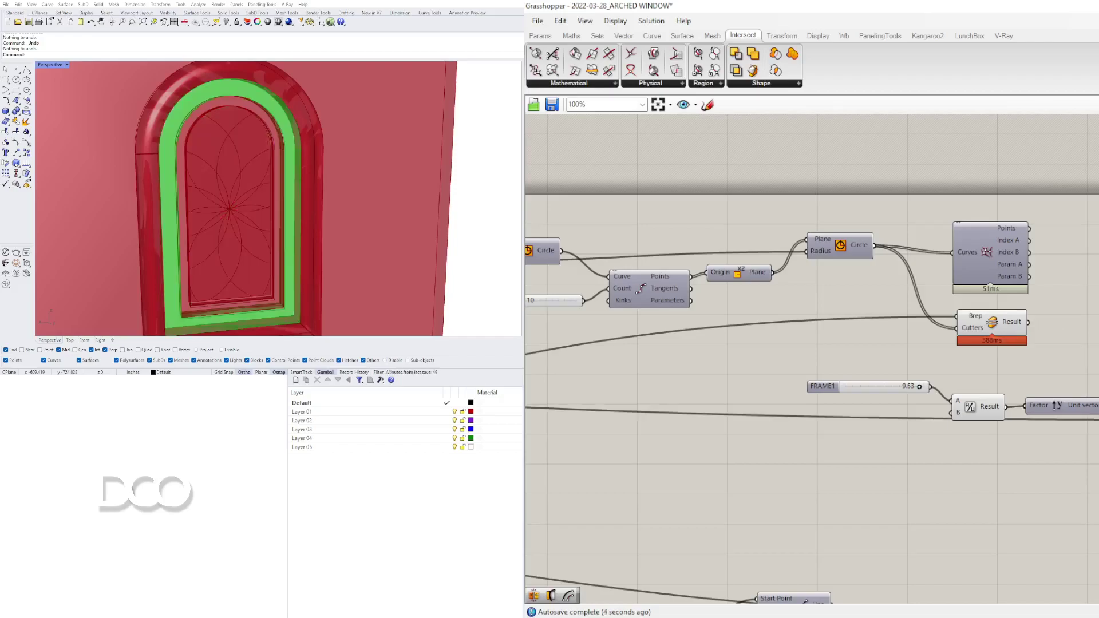
pyautogui.scroll(-4, 963, 277)
pyautogui.scroll(5, 963, 277)
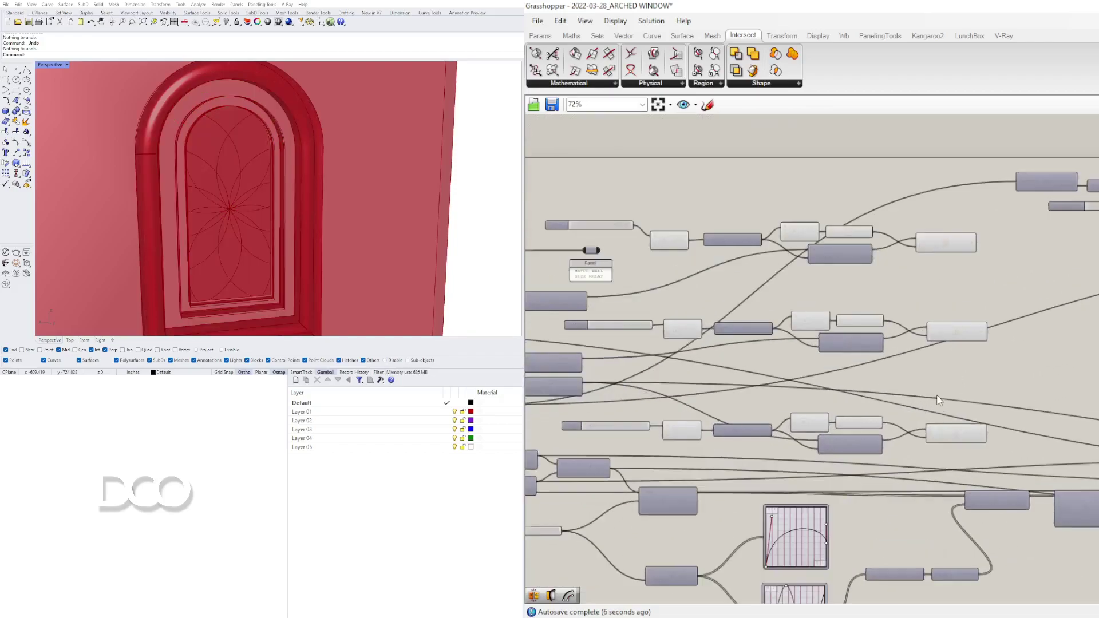
# Try to move the GLASS extrusion chain beside the split component and feed the split result into its Move geometry
pyautogui.moveTo(1023, 454); pyautogui.dragTo(542, 388)
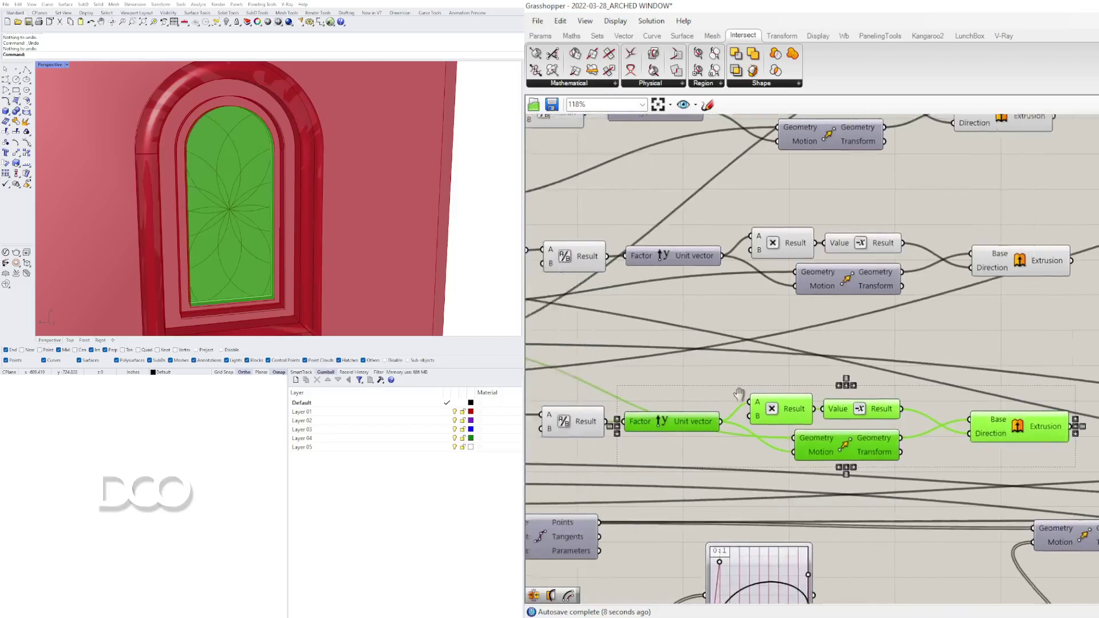
pyautogui.moveTo(544, 389); pyautogui.dragTo(785, 391, button='right')
pyautogui.keyDown('shift'); pyautogui.click(658, 418); pyautogui.keyUp('shift')
pyautogui.scroll(-4, 802, 438)
pyautogui.moveTo(898, 437); pyautogui.dragTo(777, 440, button='right')
pyautogui.moveTo(777, 443); pyautogui.dragTo(1098, 375)
pyautogui.scroll(3, 1098, 367)
pyautogui.scroll(1, 1098, 328)
pyautogui.click(1098, 327)
pyautogui.moveTo(1098, 284); pyautogui.dragTo(1029, 280, button='right')
pyautogui.click(1029, 281)
pyautogui.moveTo(1098, 276); pyautogui.dragTo(1098, 428)
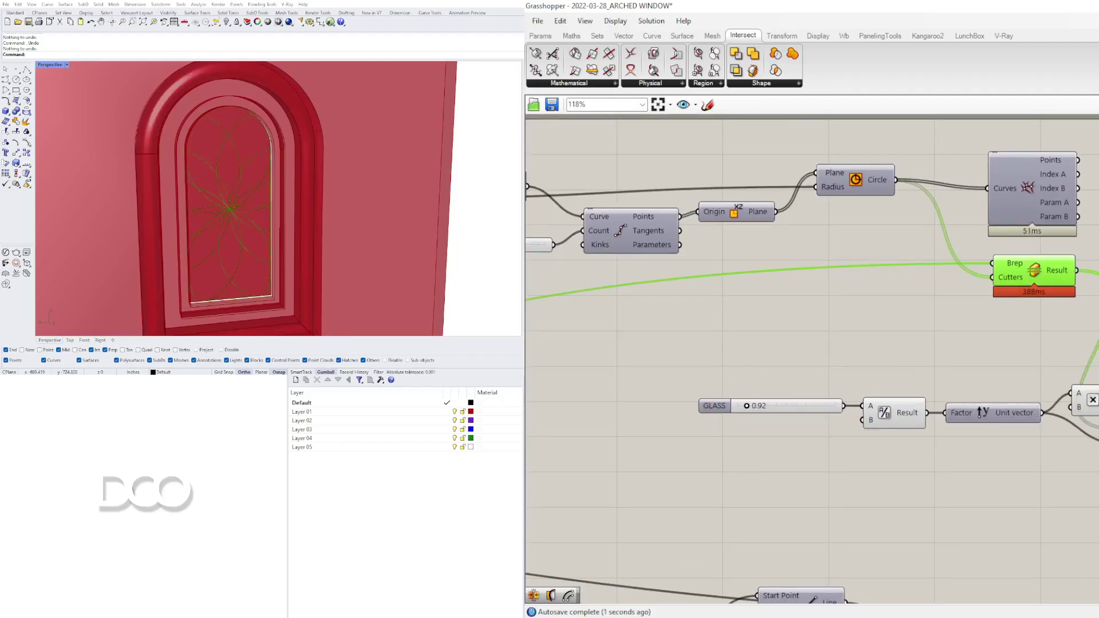
pyautogui.click(1098, 427)
# Inspect the glass edge in the viewport and trace the surface that feeds the split component
pyautogui.moveTo(118, 261); pyautogui.dragTo(421, 184, button='right')
pyautogui.scroll(4, 201, 273)
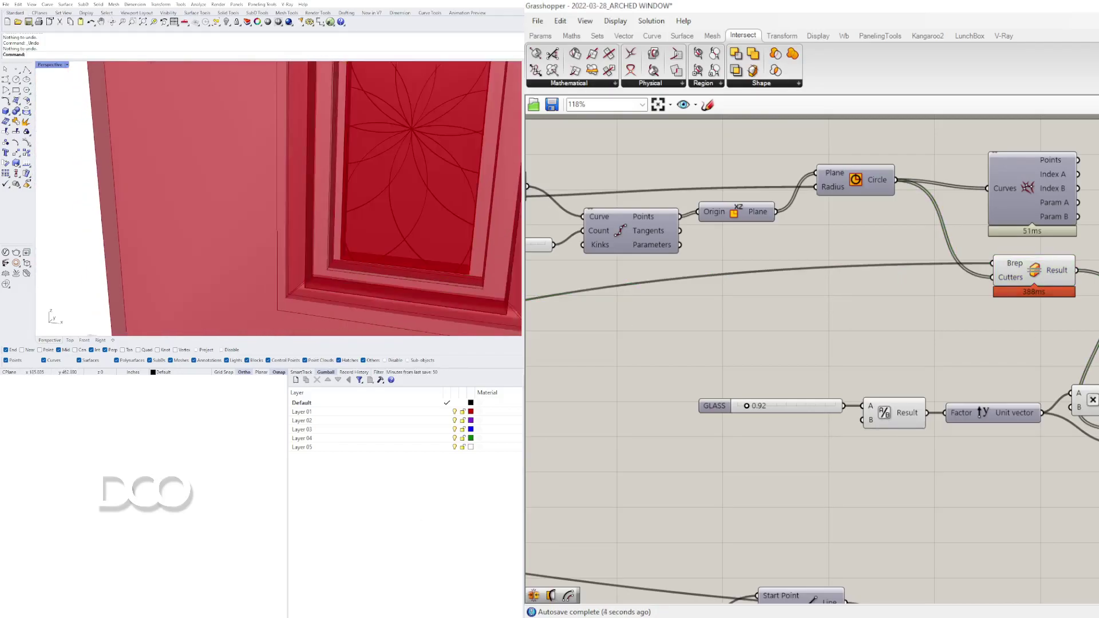
pyautogui.moveTo(733, 327); pyautogui.dragTo(812, 341, button='right')
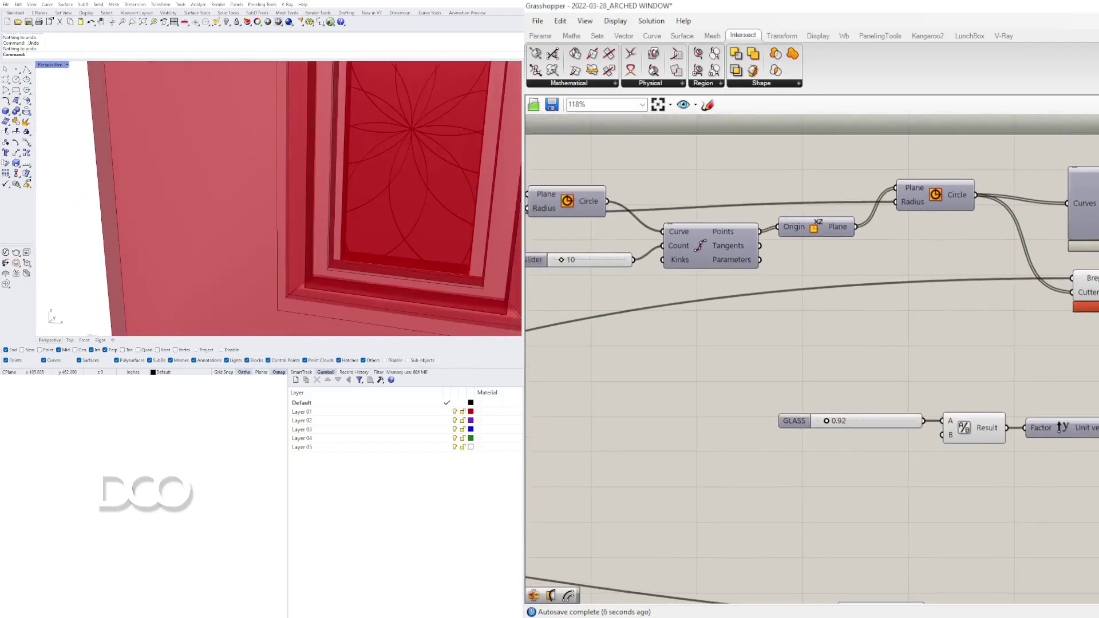
pyautogui.click(1091, 284)
pyautogui.moveTo(391, 217); pyautogui.dragTo(292, 223, button='right')
pyautogui.scroll(-2, 967, 342)
pyautogui.moveTo(871, 342); pyautogui.dragTo(1098, 309, button='right')
pyautogui.moveTo(675, 373); pyautogui.dragTo(879, 365, button='right')
pyautogui.moveTo(628, 433); pyautogui.dragTo(761, 444, button='right')
pyautogui.click(871, 443)
pyautogui.scroll(-2, 761, 444)
pyautogui.moveTo(1015, 415); pyautogui.dragTo(873, 408, button='right')
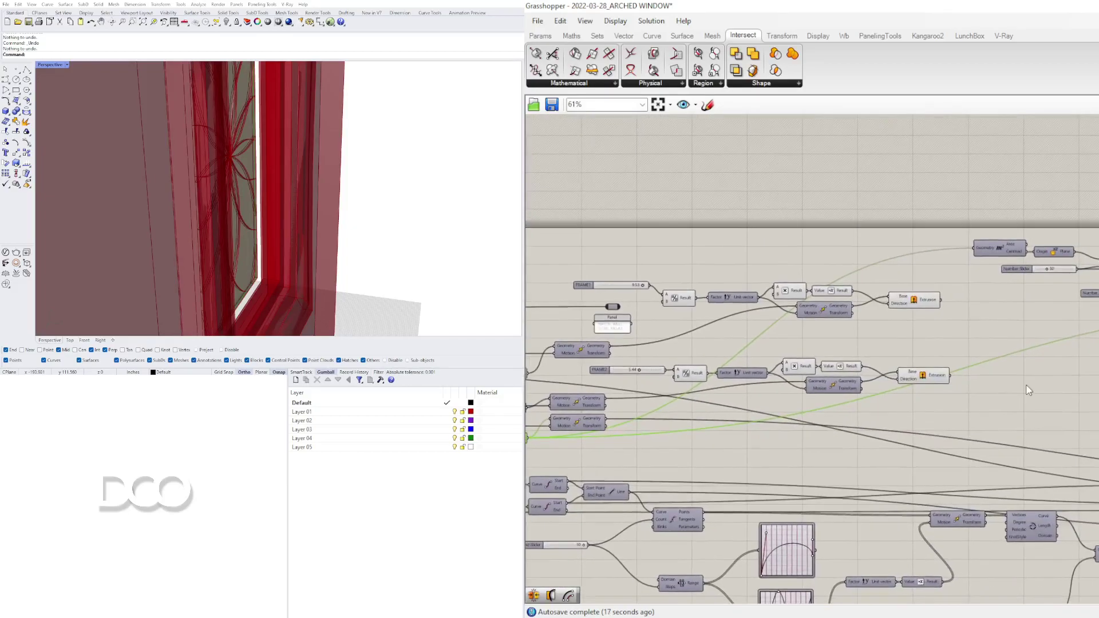
# Undo the split result connection and the relocation of the GLASS extrusion chain
pyautogui.moveTo(930, 433); pyautogui.dragTo(1098, 422, button='right')
pyautogui.hotkey('ctrl', 'z')
pyautogui.hotkey('ctrl', 'z')
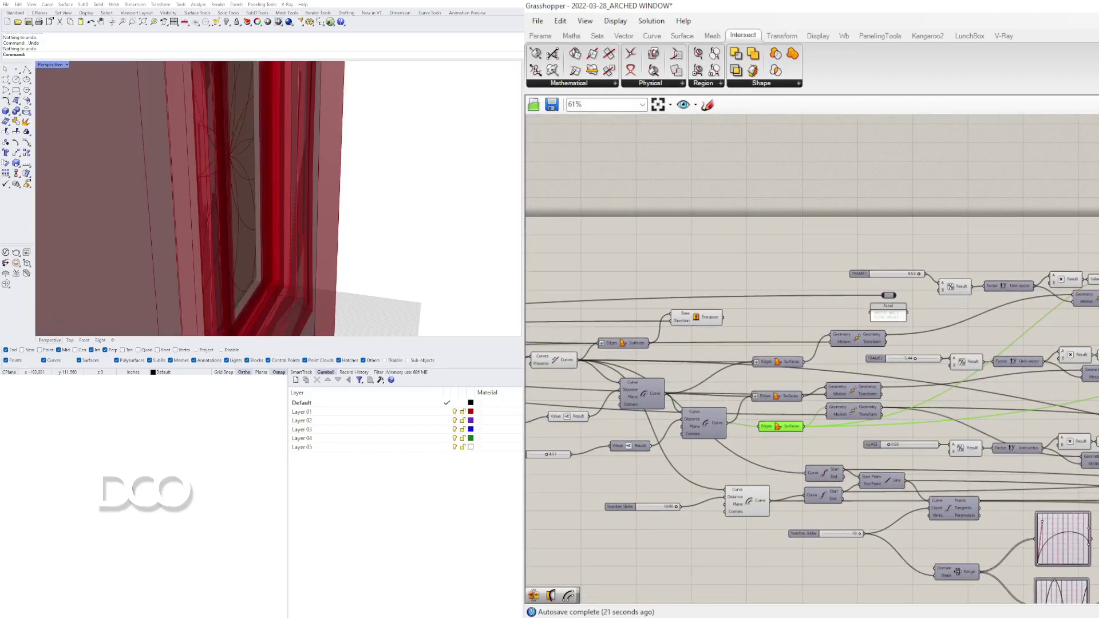
# Replace the split component's Brep input with the moved glass surface from the Move component's Geometry output
pyautogui.scroll(3, 848, 427)
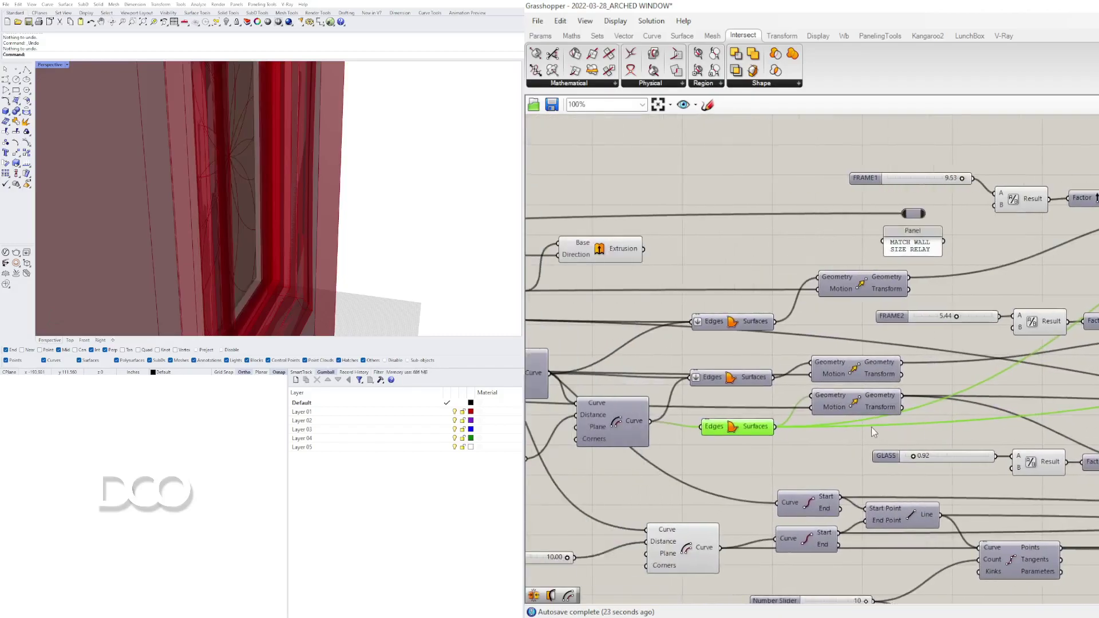
pyautogui.scroll(-10, 919, 430)
pyautogui.moveTo(919, 431); pyautogui.dragTo(1098, 179)
pyautogui.scroll(13, 1098, 366)
pyautogui.scroll(-5, 1098, 250)
pyautogui.scroll(4, 982, 355)
# Move the whole GLASS extrusion chain, including its slider, to just below the split component
pyautogui.moveTo(987, 434); pyautogui.dragTo(1098, 410, button='right')
pyautogui.moveTo(1098, 428); pyautogui.dragTo(608, 355)
pyautogui.scroll(-4, 771, 383)
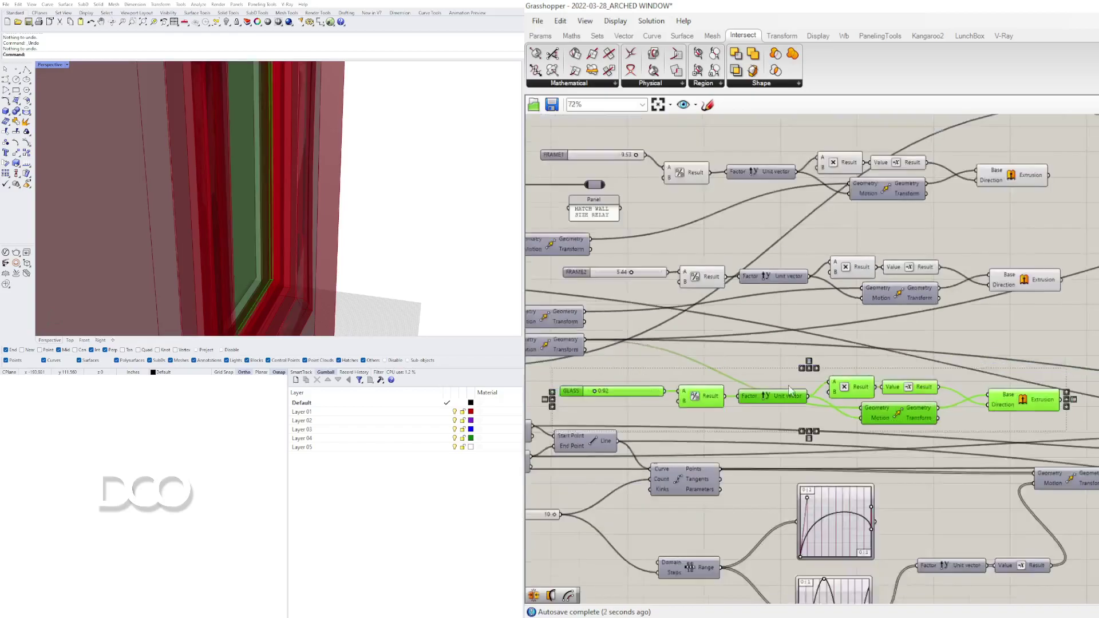
pyautogui.moveTo(858, 394); pyautogui.dragTo(782, 415, button='right')
pyautogui.moveTo(782, 416); pyautogui.dragTo(1098, 349)
pyautogui.scroll(4, 1098, 348)
pyautogui.moveTo(1098, 348); pyautogui.dragTo(799, 412, button='right')
pyautogui.click(842, 369)
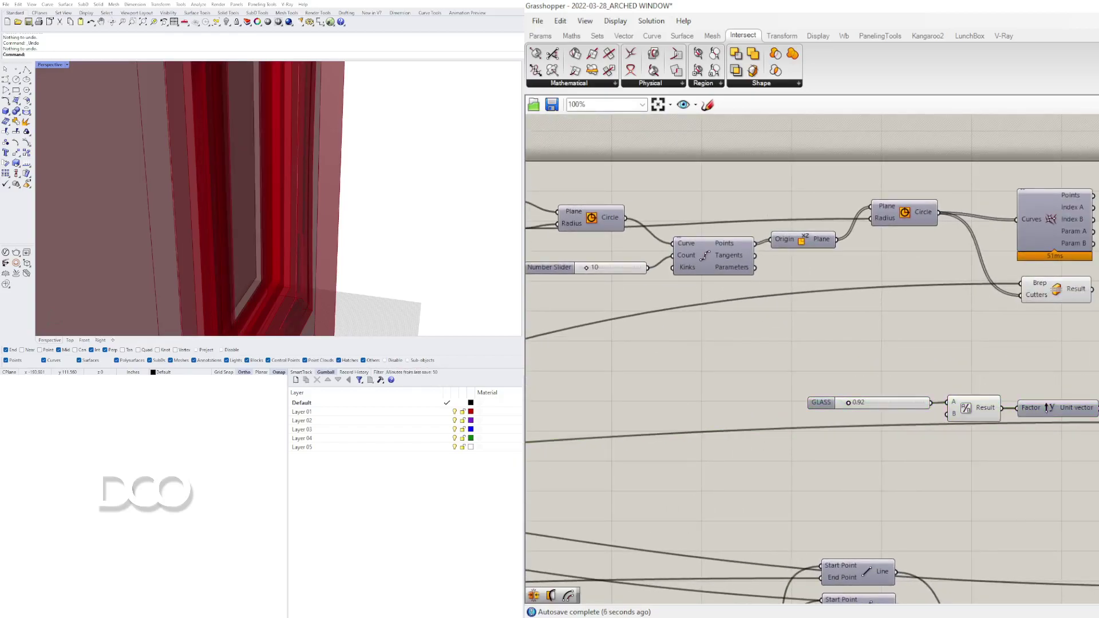
# Connect the split result to the Geometry input of the GLASS chain's Move component
pyautogui.click(1098, 407)
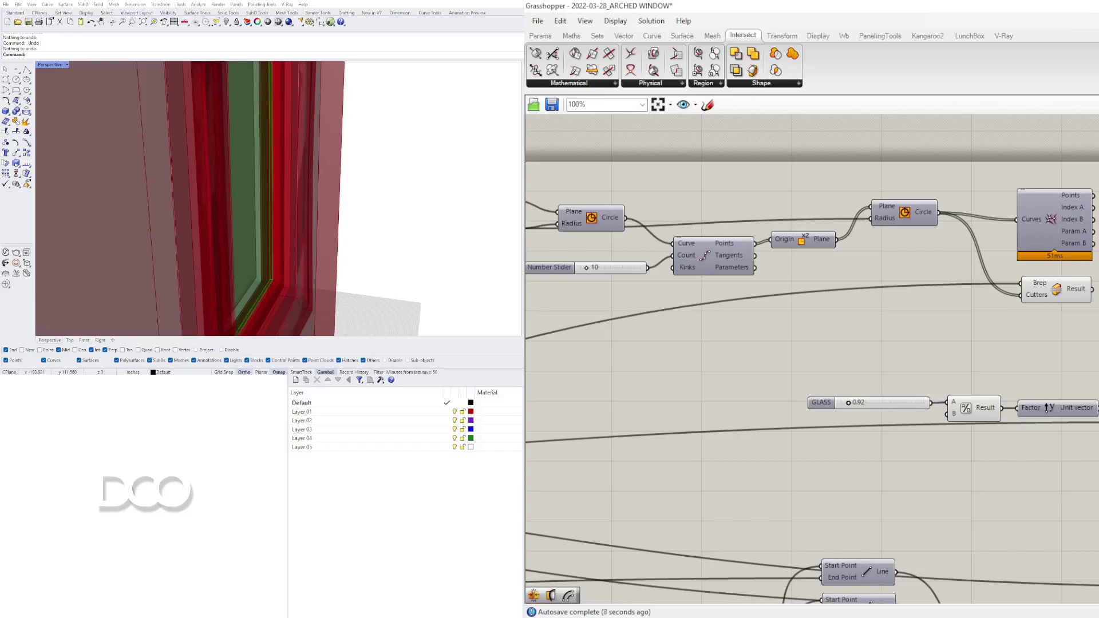
pyautogui.moveTo(1098, 338); pyautogui.dragTo(1075, 339, button='right')
pyautogui.moveTo(965, 291); pyautogui.dragTo(1044, 423)
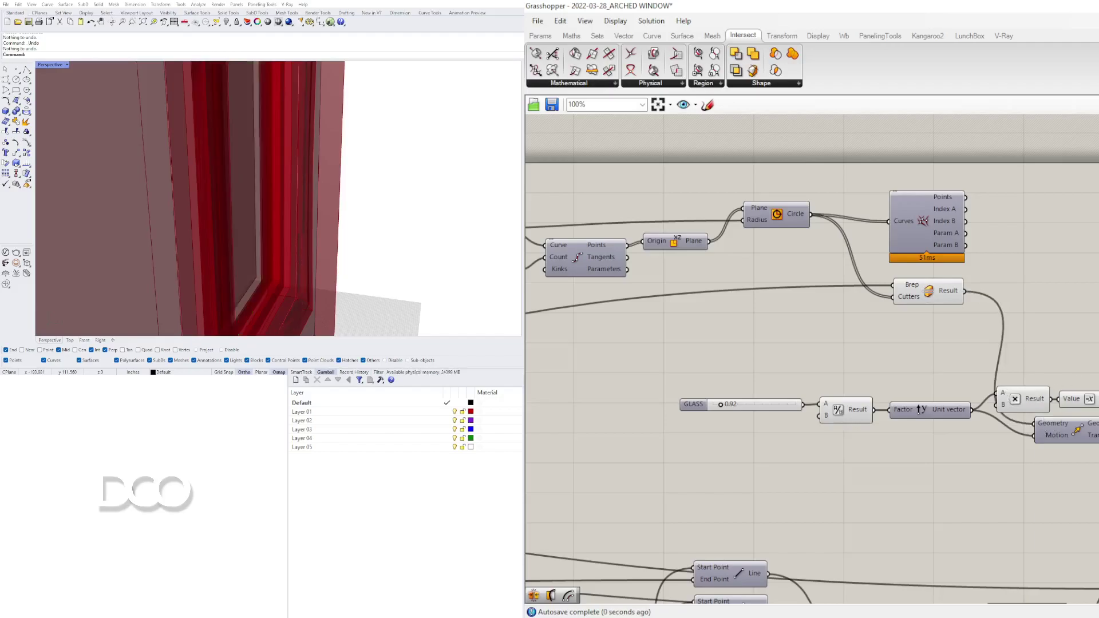
pyautogui.moveTo(1076, 422); pyautogui.dragTo(1098, 424, button='right')
pyautogui.click(1098, 407)
pyautogui.scroll(-5, 222, 229)
pyautogui.moveTo(222, 229); pyautogui.dragTo(155, 232, button='right')
# Turn the preview of the second circle component back on to show the pattern circles
pyautogui.click(946, 302)
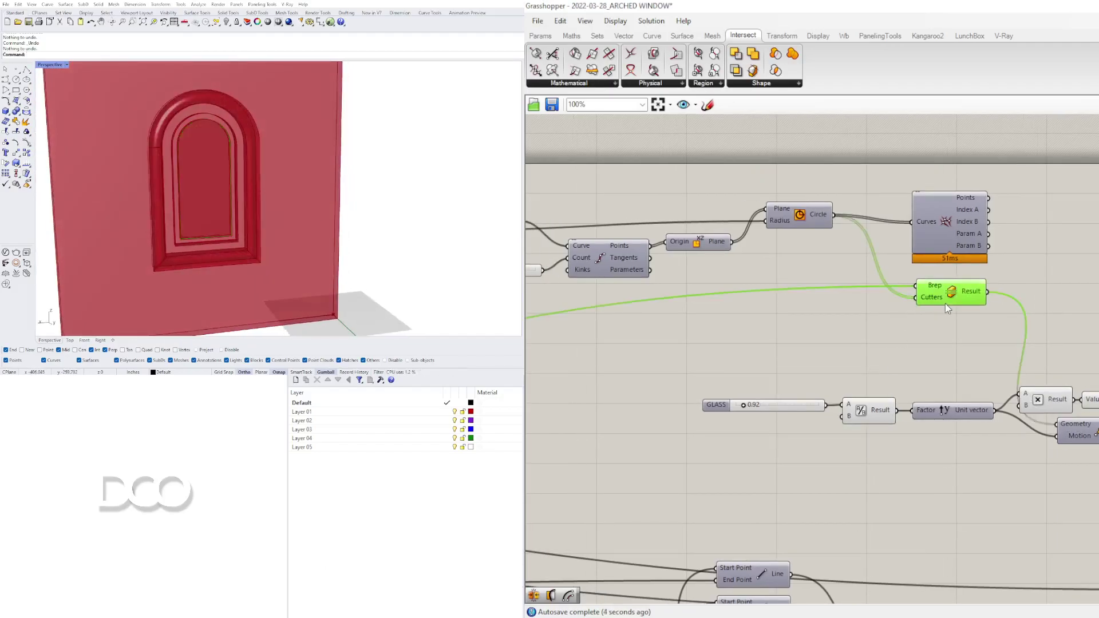
pyautogui.scroll(-2, 785, 327)
pyautogui.moveTo(785, 326); pyautogui.dragTo(956, 329, button='right')
pyautogui.scroll(-2, 956, 328)
pyautogui.scroll(3, 1098, 298)
pyautogui.click(1098, 213)
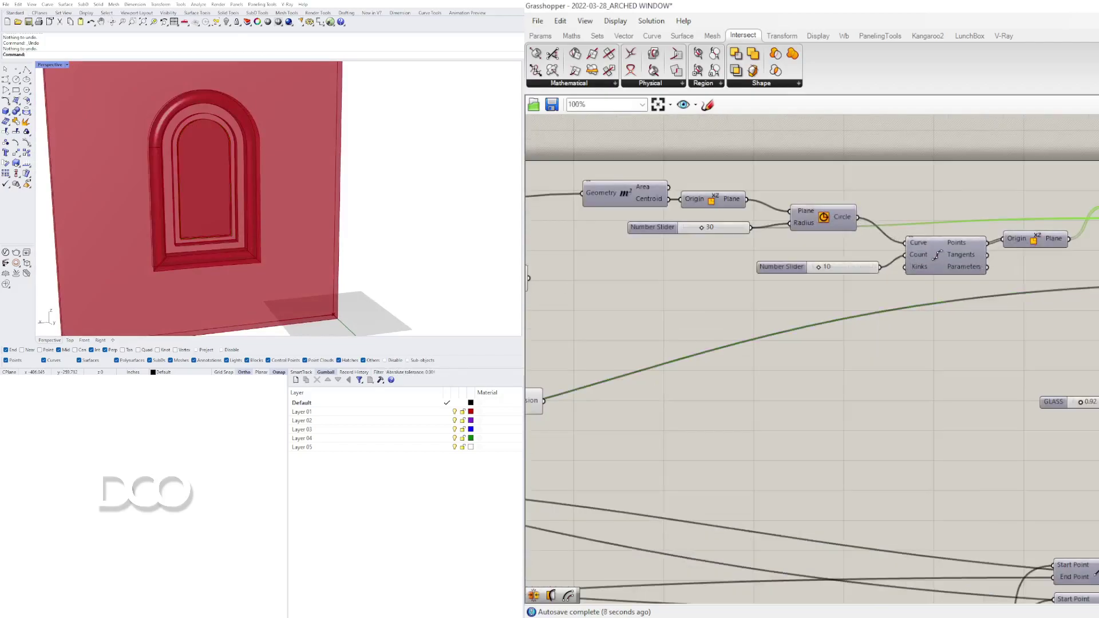
pyautogui.hotkey('ctrl', 'q')
pyautogui.moveTo(1098, 303); pyautogui.dragTo(858, 303, button='right')
pyautogui.scroll(2, 859, 303)
# Set the circle's division count slider to 15
pyautogui.click(1091, 283)
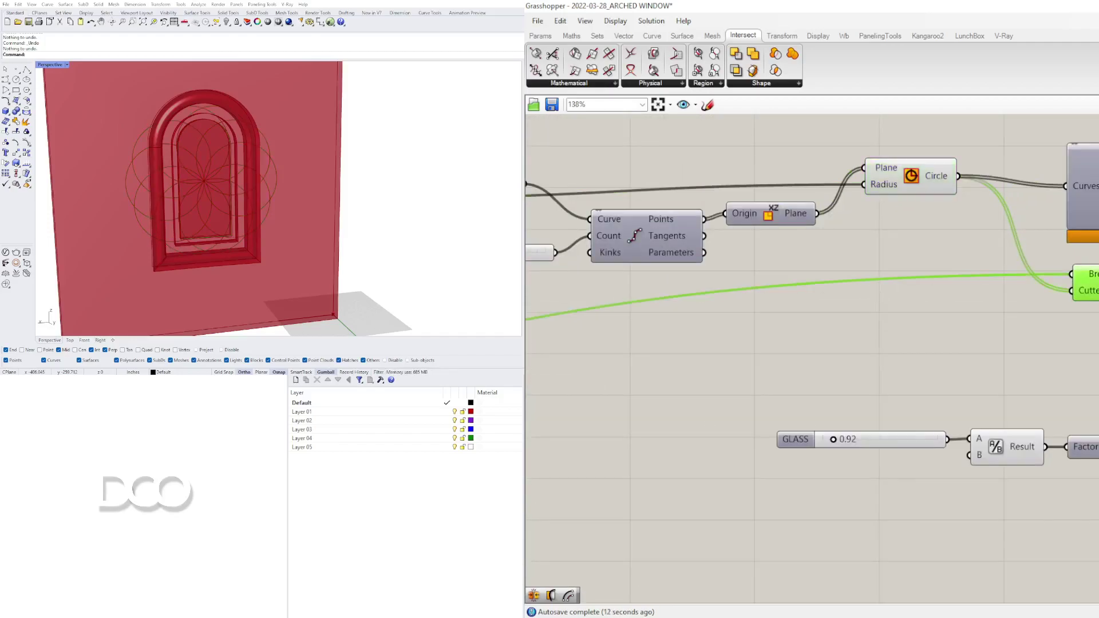
pyautogui.scroll(-1, 872, 186)
pyautogui.moveTo(689, 236); pyautogui.dragTo(1033, 255, button='right')
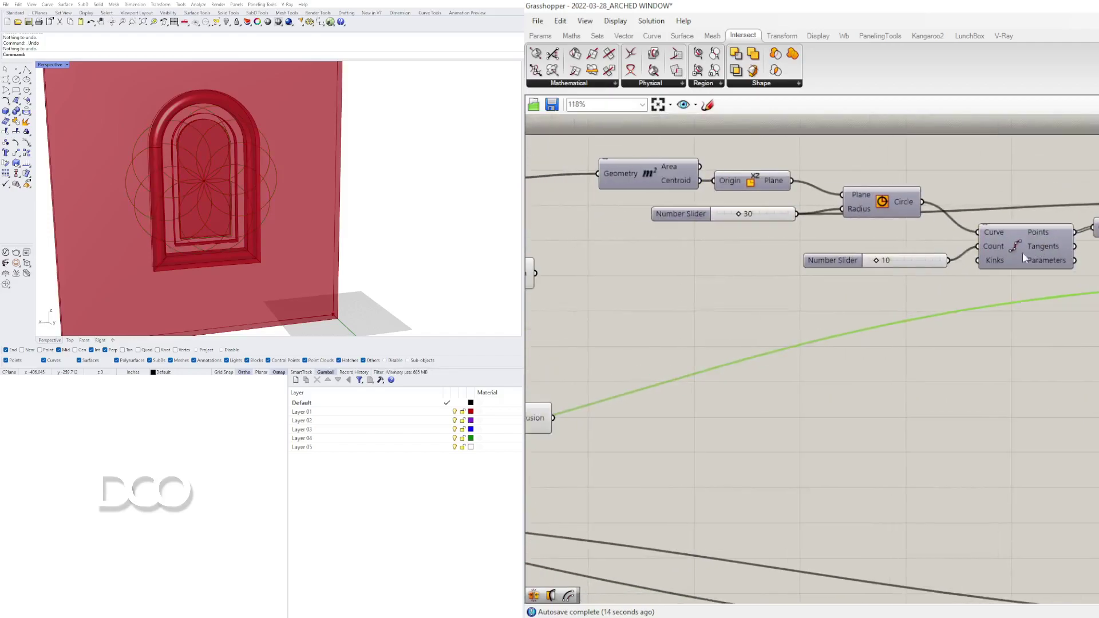
pyautogui.scroll(4, 897, 236)
pyautogui.doubleClick(874, 275)
pyautogui.write('15')
pyautogui.press('Return')
# Trace the wire from the glass surface's Move component to the pattern components and examine the circle pattern in the model
pyautogui.scroll(-2, 876, 277)
pyautogui.moveTo(877, 277); pyautogui.dragTo(840, 280, button='right')
pyautogui.click(1094, 308)
pyautogui.scroll(-2, 813, 359)
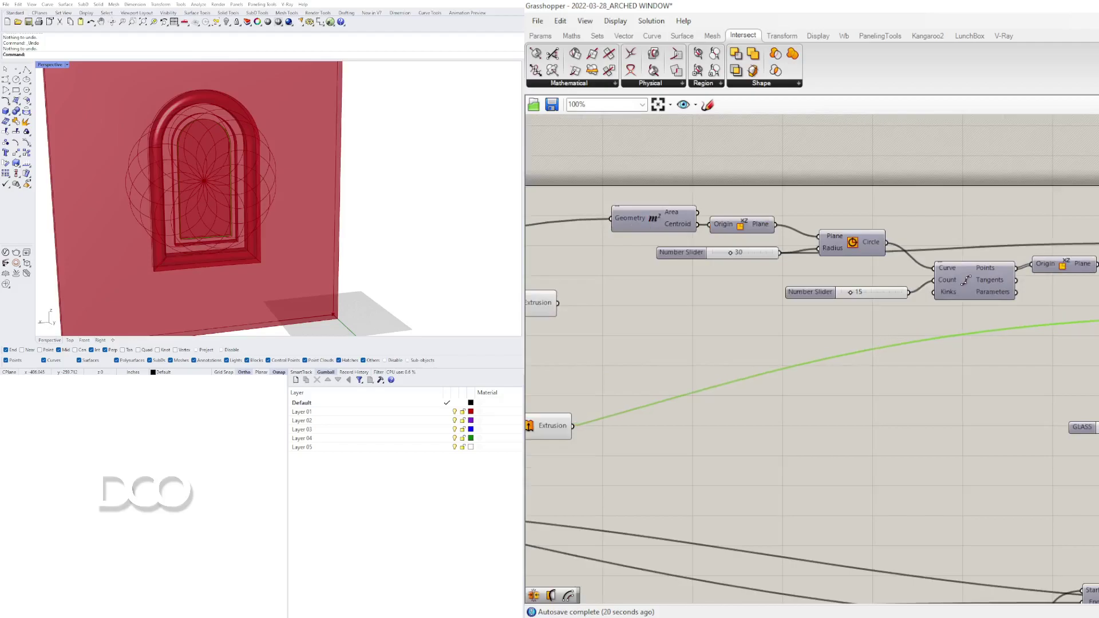
pyautogui.moveTo(647, 343); pyautogui.dragTo(1076, 310, button='right')
pyautogui.moveTo(773, 310); pyautogui.dragTo(1060, 309, button='right')
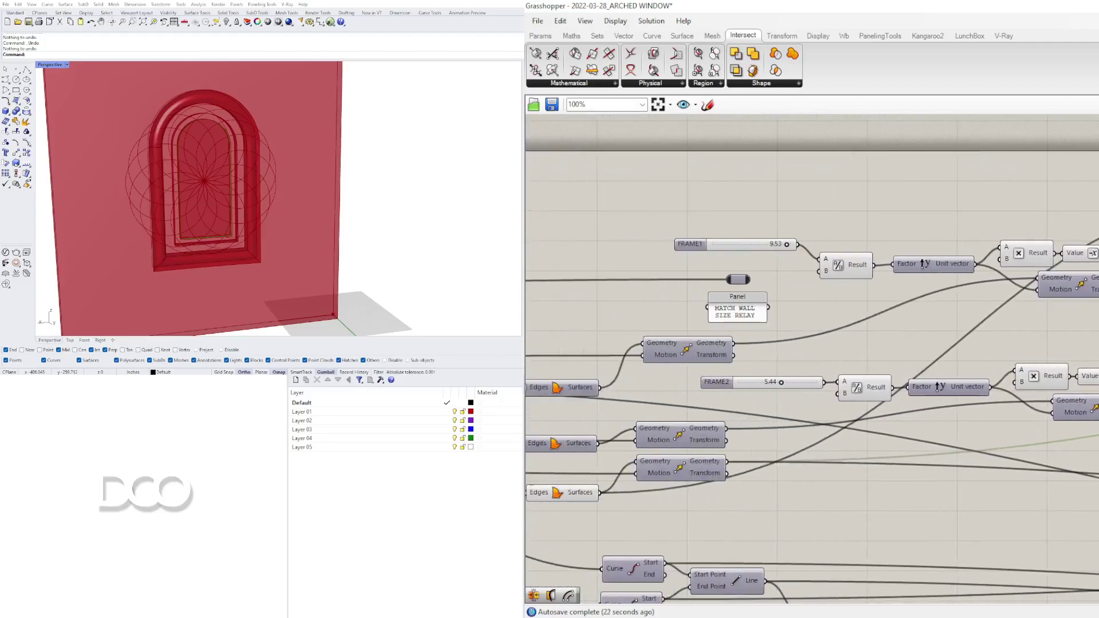
pyautogui.click(685, 472)
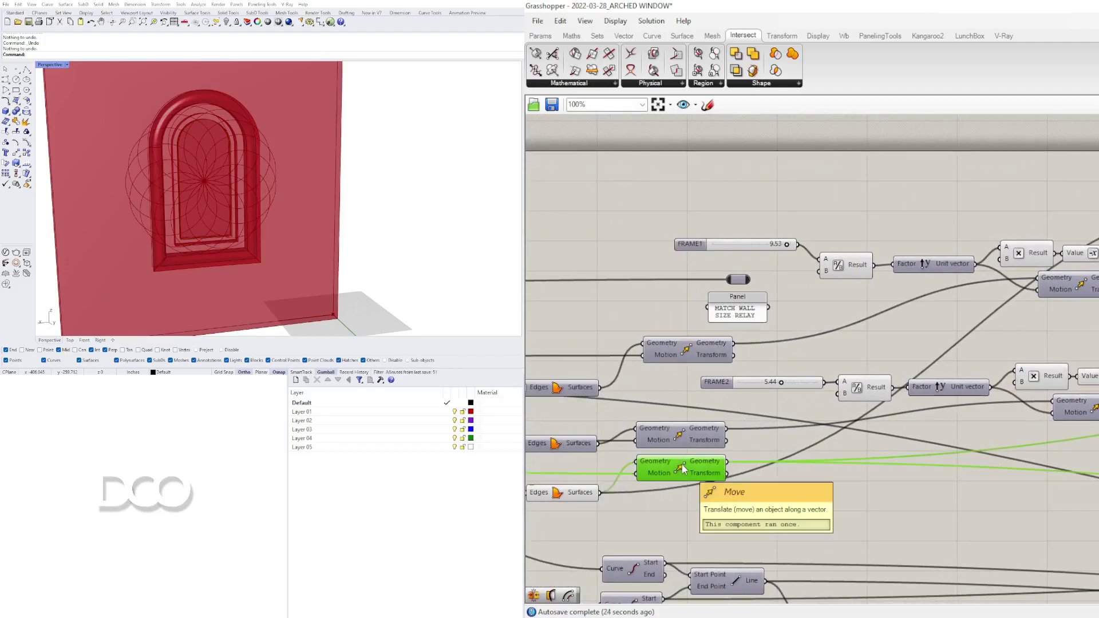
pyautogui.moveTo(726, 463); pyautogui.dragTo(1098, 377)
pyautogui.scroll(-5, 770, 459)
pyautogui.scroll(4, 1025, 429)
pyautogui.scroll(-1, 1024, 456)
pyautogui.moveTo(530, 540); pyautogui.dragTo(779, 491, button='right')
pyautogui.moveTo(587, 483); pyautogui.dragTo(547, 494, button='right')
pyautogui.scroll(4, 1098, 342)
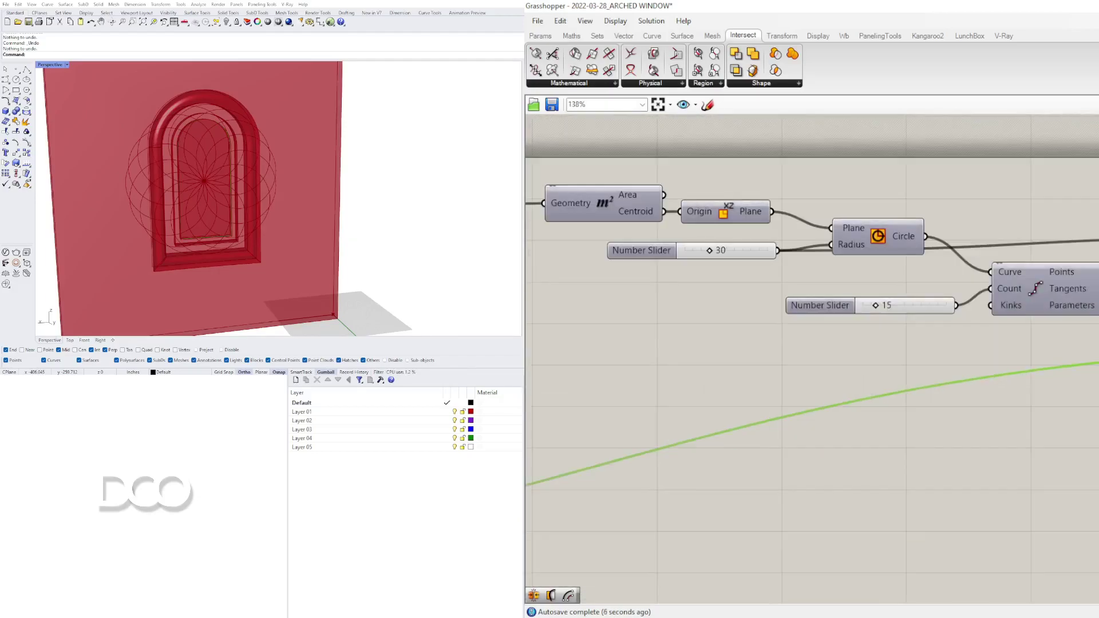
pyautogui.moveTo(1098, 344); pyautogui.dragTo(993, 416, button='right')
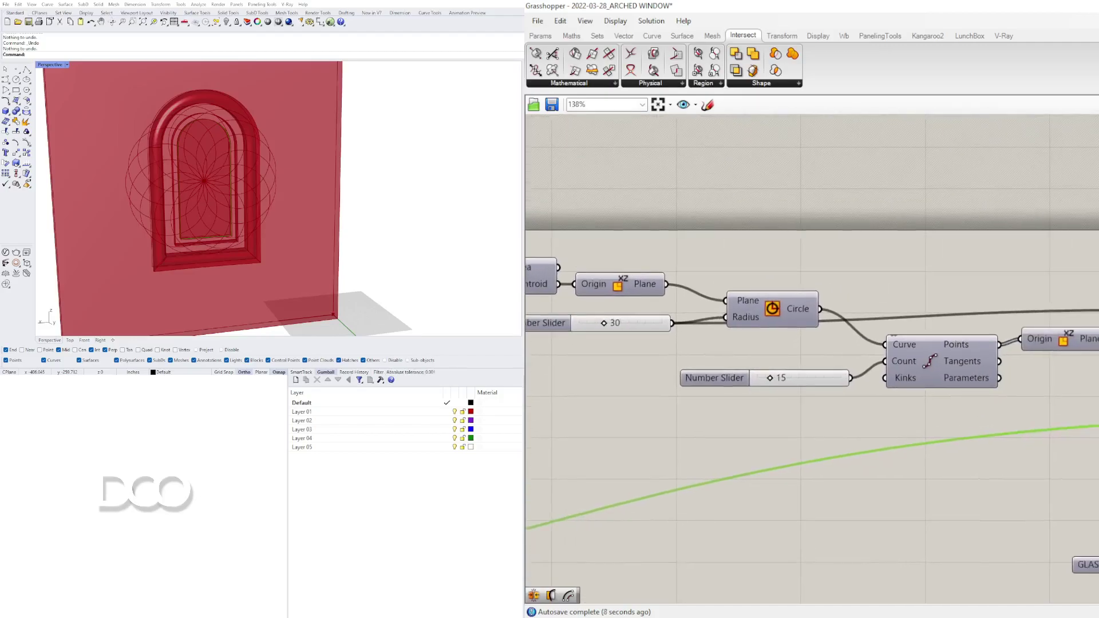
pyautogui.scroll(8, 209, 152)
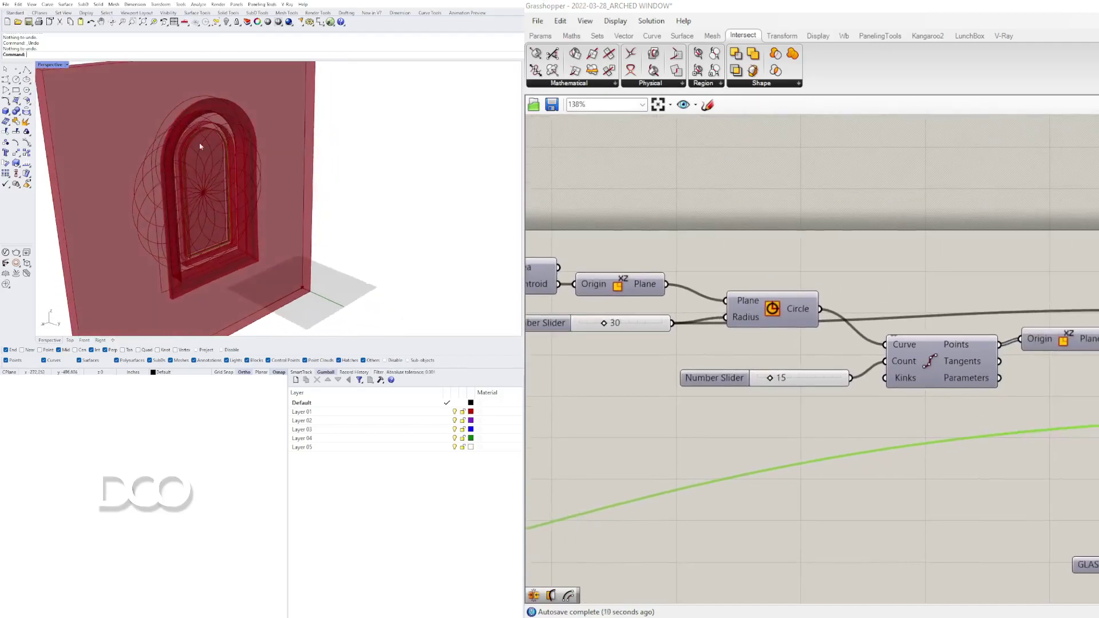
pyautogui.moveTo(267, 136); pyautogui.dragTo(218, 139, button='right')
# Reconnect the Geometry output of the glass surface's Move component to the Brep input of the split component
pyautogui.moveTo(802, 309); pyautogui.dragTo(1098, 262, button='right')
pyautogui.scroll(-3, 1097, 272)
pyautogui.moveTo(579, 515); pyautogui.dragTo(790, 471, button='right')
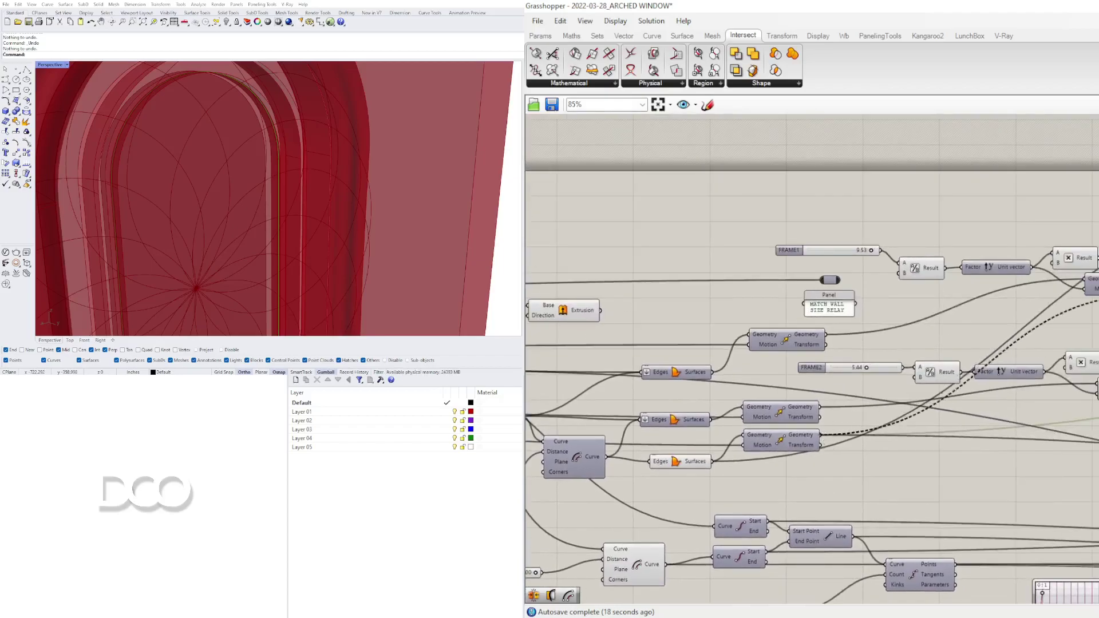
pyautogui.hotkey('ctrl', 'z')
pyautogui.moveTo(1059, 274); pyautogui.dragTo(572, 259, button='right')
pyautogui.scroll(-3, 1007, 271)
pyautogui.scroll(4, 1096, 304)
pyautogui.click(1059, 252)
pyautogui.moveTo(1059, 252); pyautogui.dragTo(1098, 304, button='right')
# Turn off the preview of the second circle component so the pattern circles are hidden
pyautogui.moveTo(977, 165); pyautogui.dragTo(1098, 321)
pyautogui.middleClick(1040, 192)
pyautogui.click(1069, 156)
pyautogui.click(1093, 247)
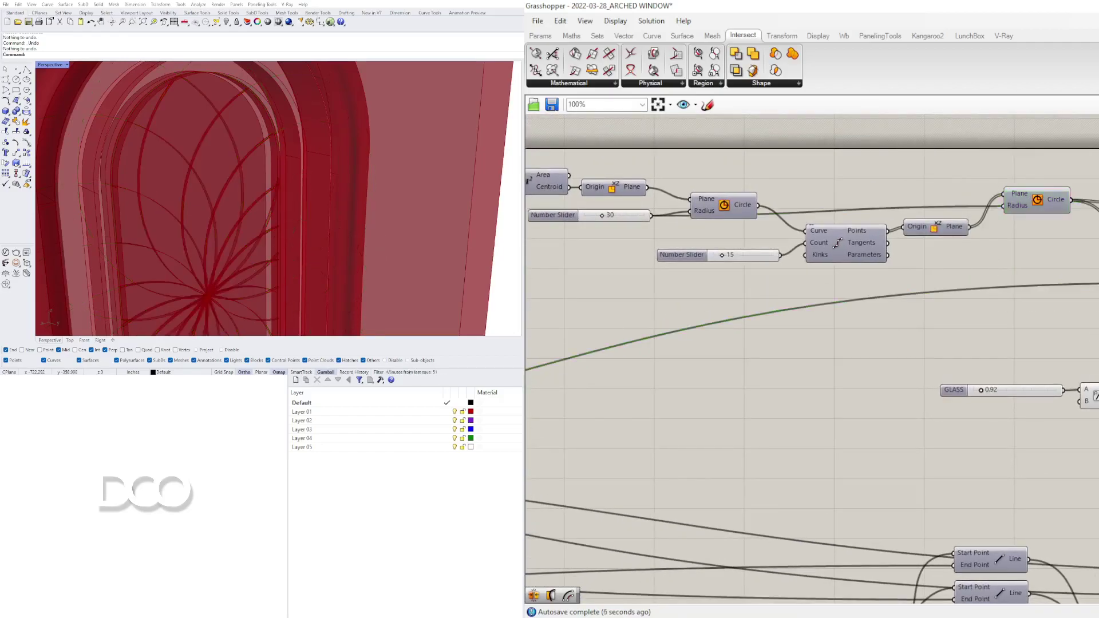
# Inspect the split glass pattern up close and from a distance, highlighting the split component's result in the model
pyautogui.scroll(-6, 286, 200)
pyautogui.moveTo(292, 211); pyautogui.dragTo(216, 191, button='right')
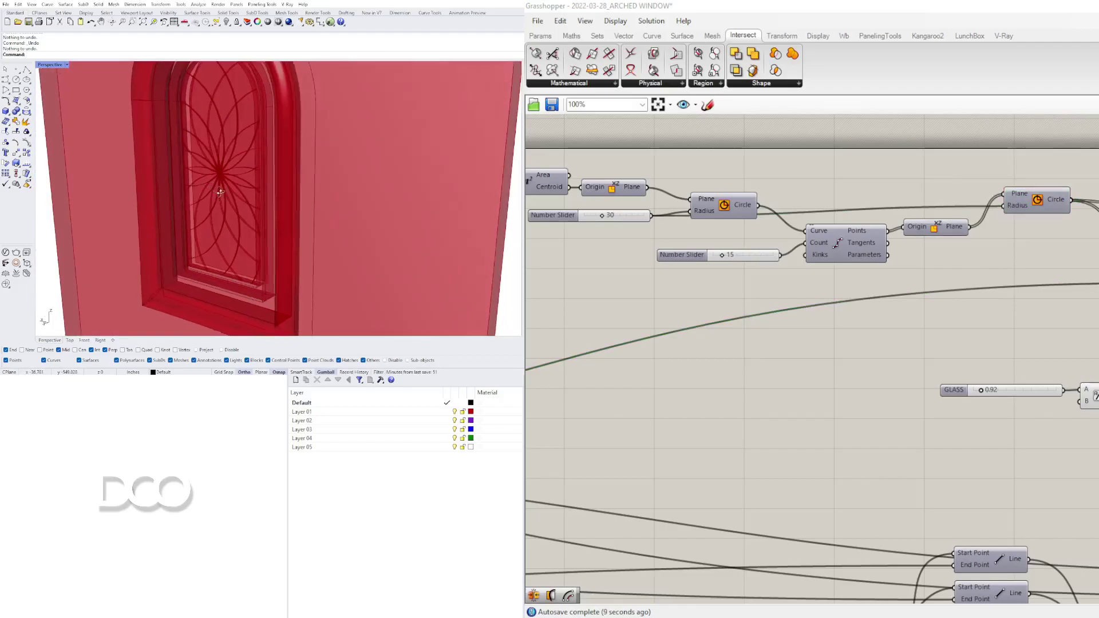
pyautogui.scroll(10, 216, 191)
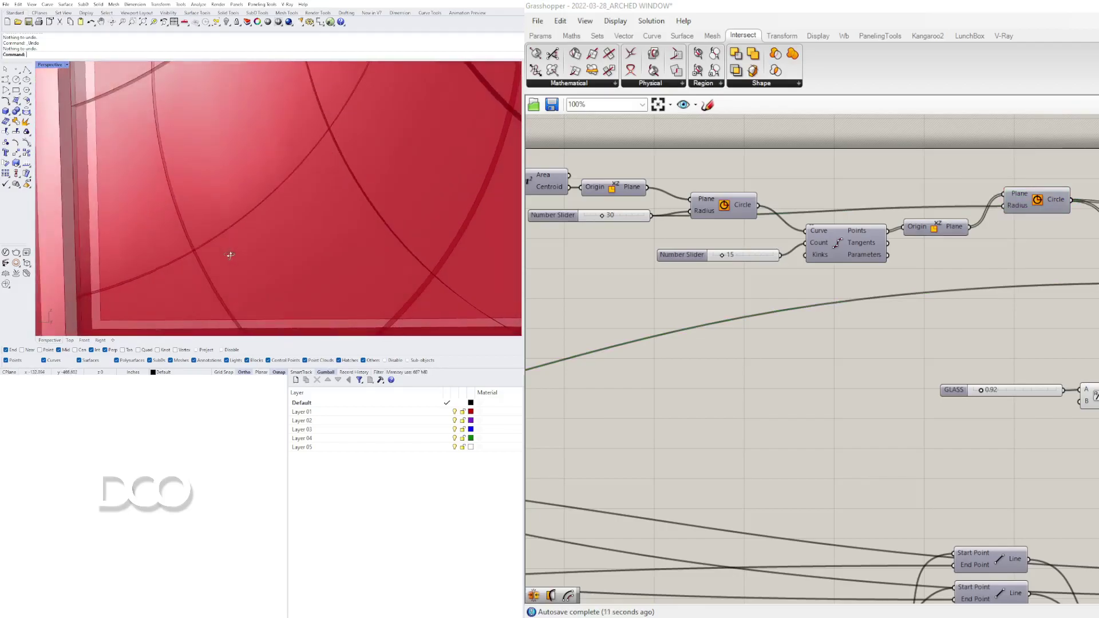
pyautogui.moveTo(231, 256); pyautogui.dragTo(231, 246, button='right')
pyautogui.scroll(-12, 231, 245)
pyautogui.scroll(6, 268, 129)
pyautogui.moveTo(270, 115); pyautogui.dragTo(249, 191, button='right')
pyautogui.scroll(-5, 242, 190)
pyautogui.moveTo(962, 286); pyautogui.dragTo(806, 253, button='right')
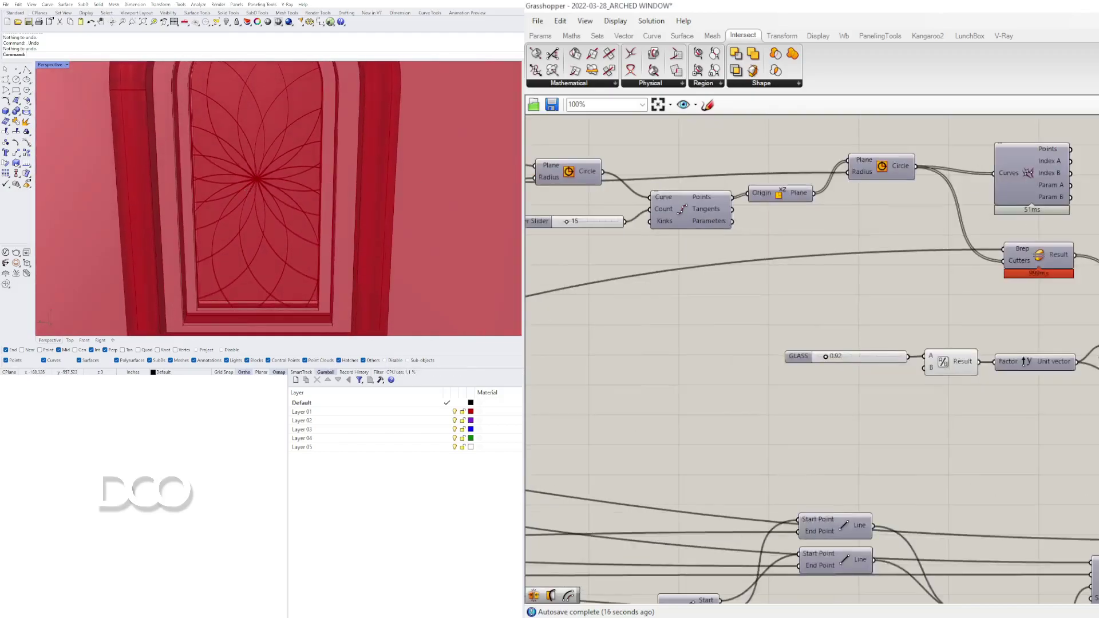
pyautogui.click(1039, 256)
pyautogui.scroll(-4, 284, 159)
pyautogui.moveTo(275, 153); pyautogui.dragTo(273, 151, button='right')
pyautogui.scroll(-5, 273, 150)
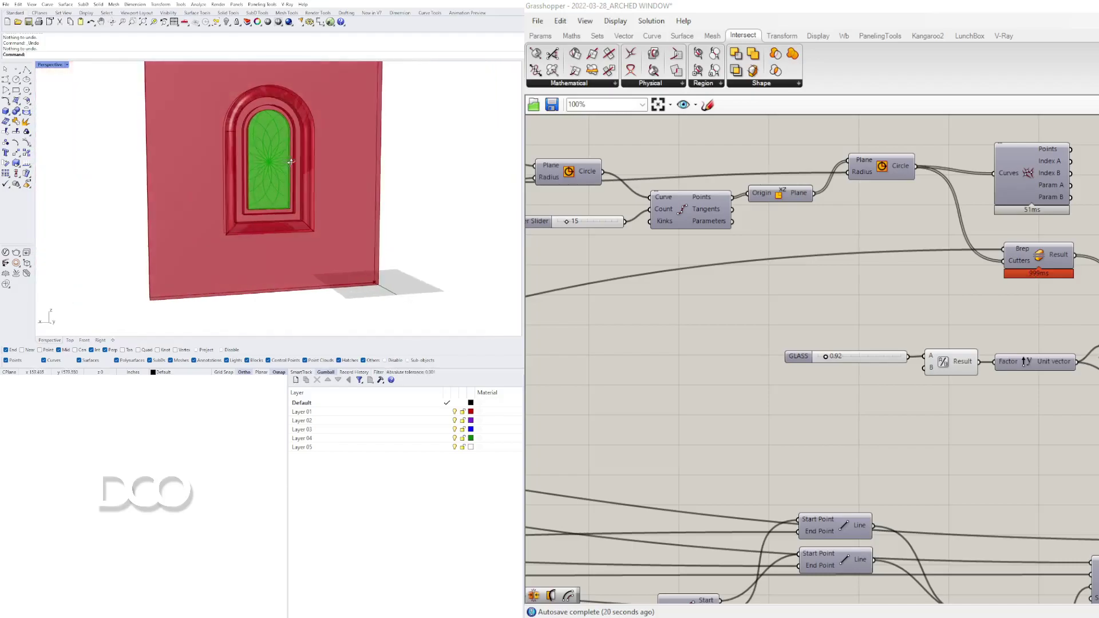
# Hide the preview of the glass surface and Move components together with the nearby offset, end point and line components
pyautogui.moveTo(813, 412); pyautogui.dragTo(823, 299, button='right')
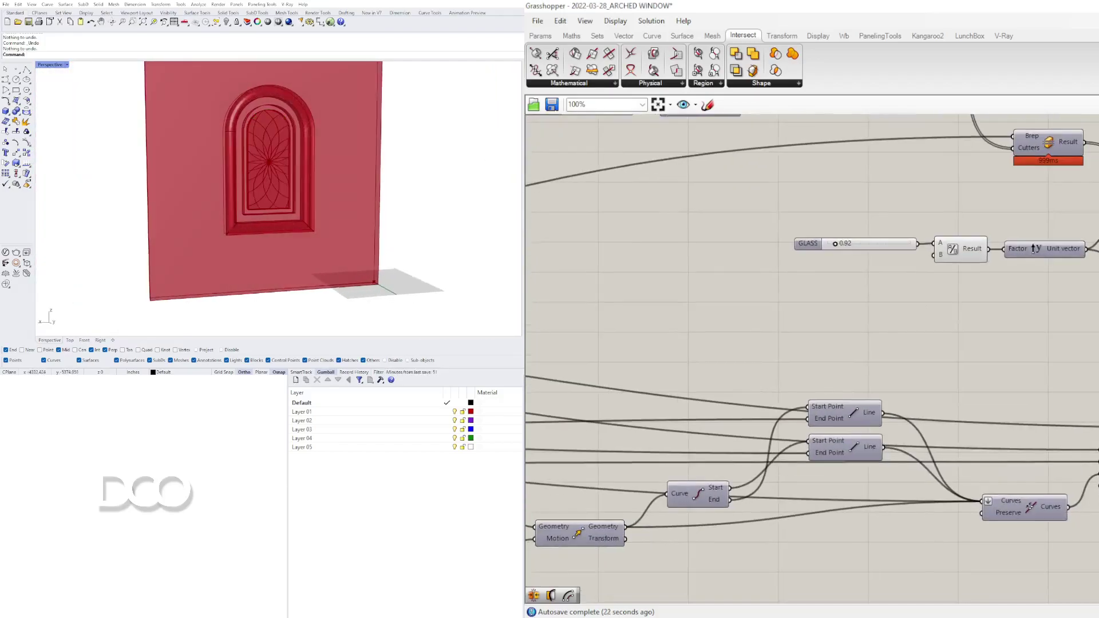
pyautogui.scroll(-3, 813, 355)
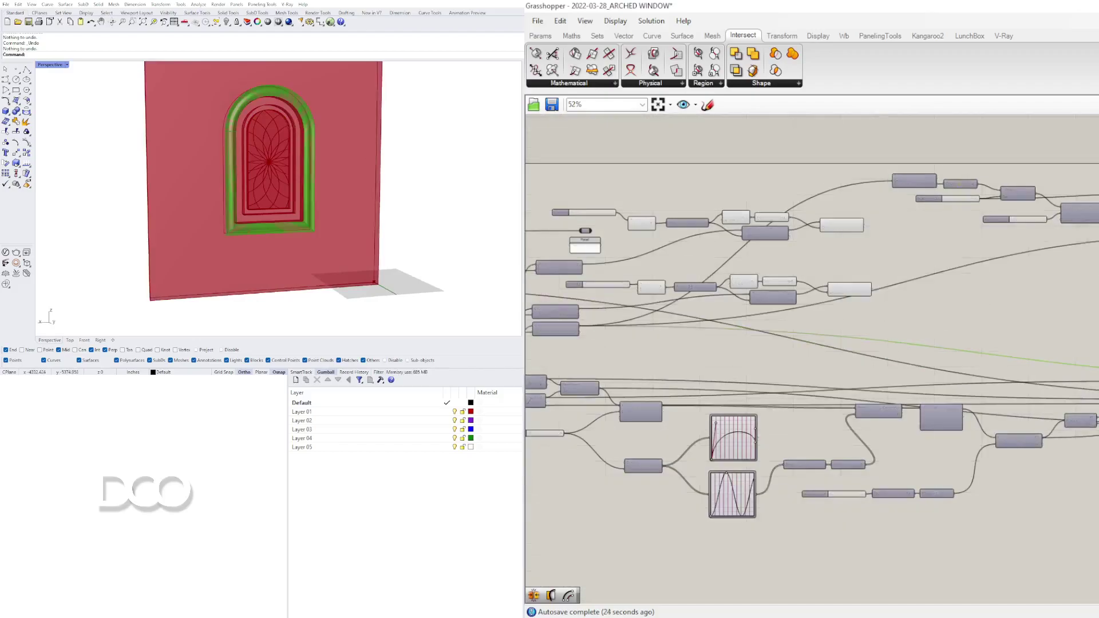
pyautogui.scroll(2, 812, 355)
pyautogui.moveTo(813, 355); pyautogui.dragTo(1051, 355, button='right')
pyautogui.scroll(-2, 592, 341)
pyautogui.scroll(4, 845, 313)
pyautogui.moveTo(845, 313); pyautogui.dragTo(928, 307, button='right')
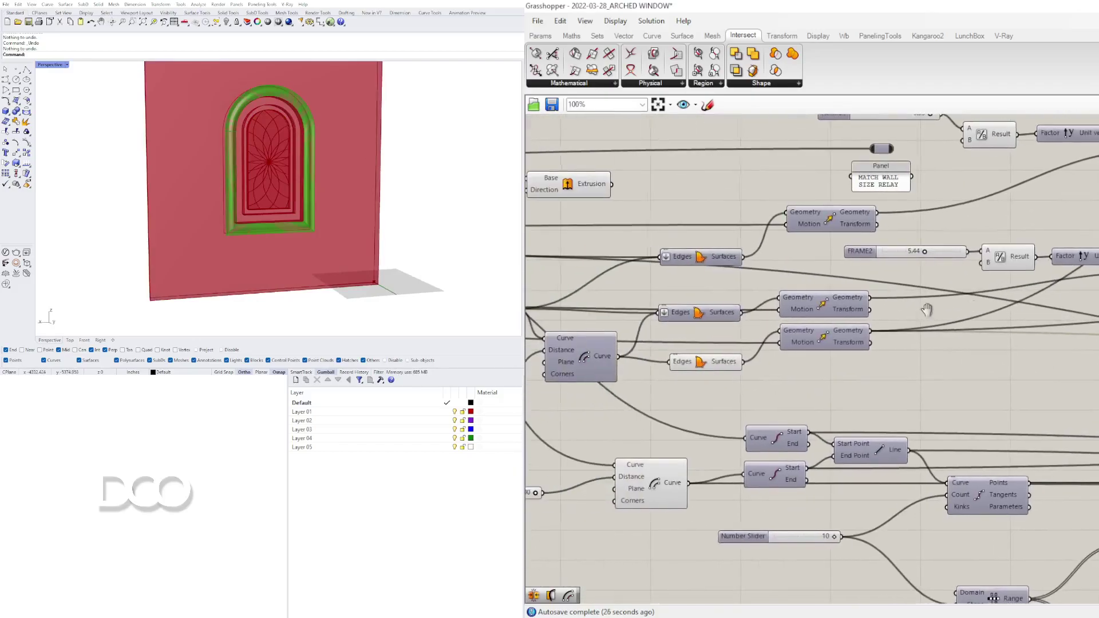
pyautogui.scroll(-3, 750, 400)
pyautogui.moveTo(751, 401); pyautogui.dragTo(856, 361, button='right')
pyautogui.moveTo(993, 510); pyautogui.dragTo(765, 304)
pyautogui.middleClick(788, 323)
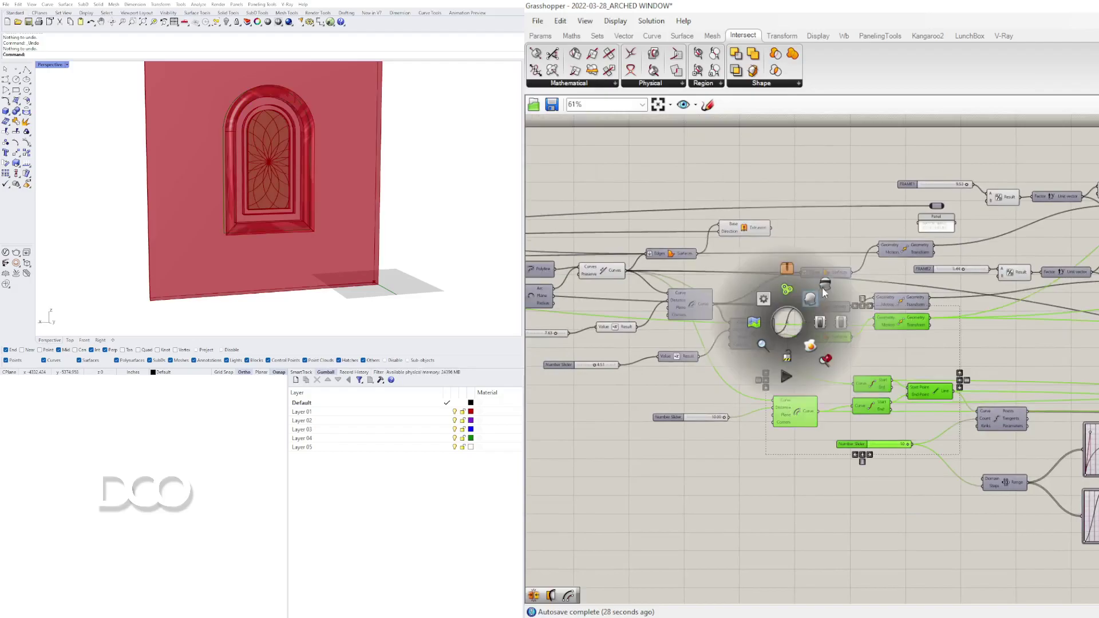
pyautogui.click(826, 288)
pyautogui.scroll(-2, 990, 401)
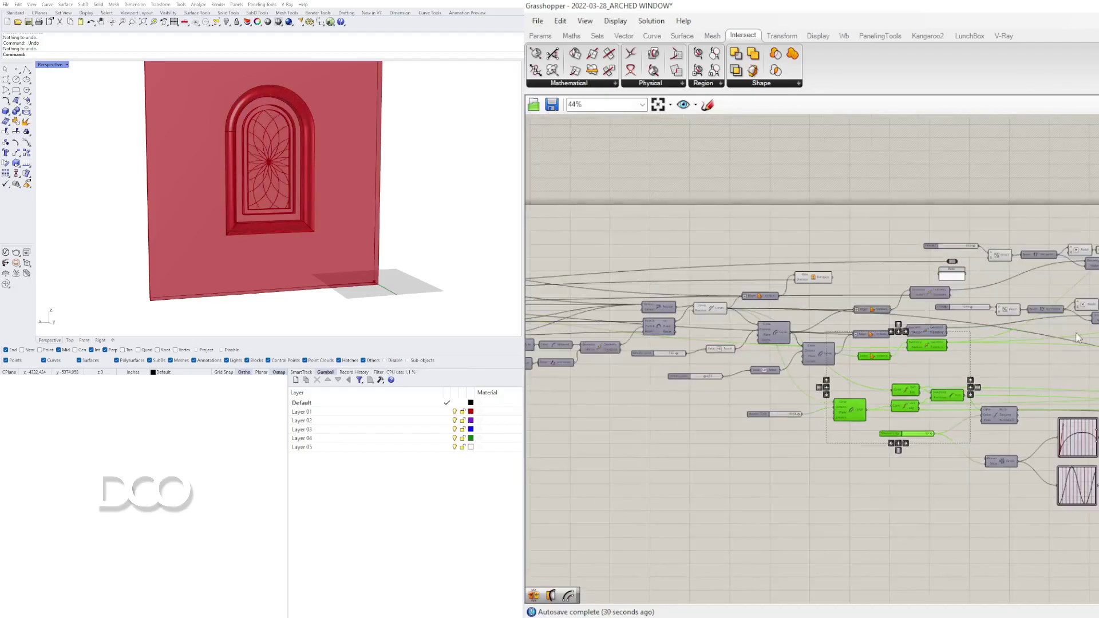
# Hide the preview of the group of construction components upstream of the frame chains
pyautogui.scroll(3, 1080, 343)
pyautogui.moveTo(1060, 382); pyautogui.dragTo(1098, 385, button='right')
pyautogui.moveTo(1098, 392); pyautogui.dragTo(674, 189)
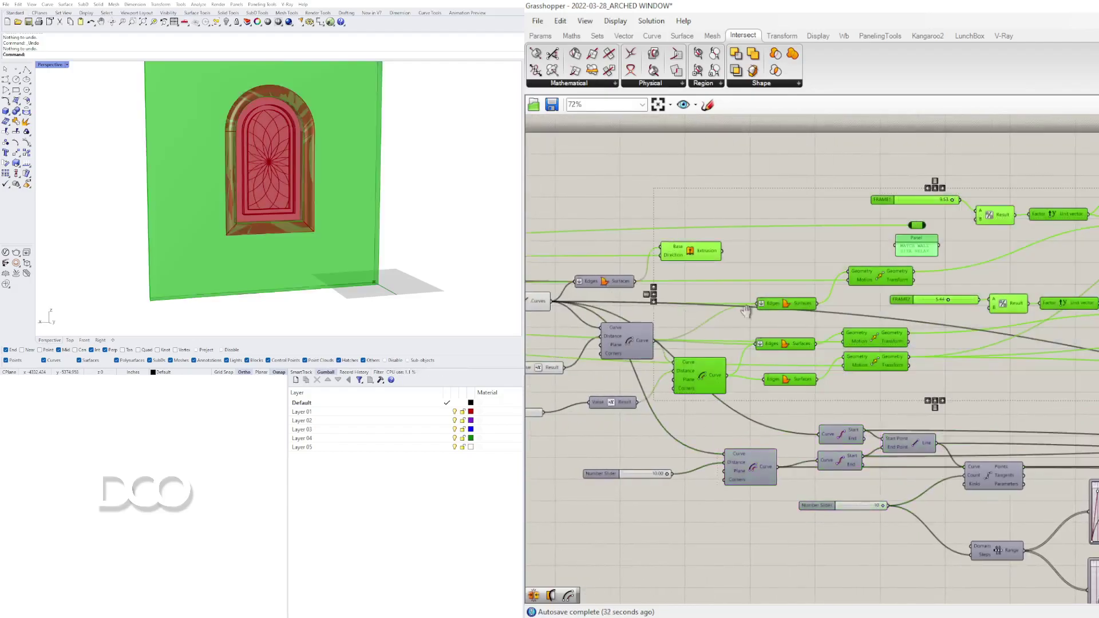
pyautogui.moveTo(722, 312); pyautogui.dragTo(1035, 288, button='right')
pyautogui.click(910, 523)
pyautogui.scroll(-2, 1066, 443)
pyautogui.moveTo(1063, 466); pyautogui.dragTo(865, 242)
pyautogui.middleClick(864, 238)
pyautogui.click(896, 199)
pyautogui.scroll(-2, 1088, 275)
pyautogui.moveTo(1088, 275); pyautogui.dragTo(922, 280, button='right')
pyautogui.scroll(-1, 811, 280)
pyautogui.scroll(-2, 934, 287)
pyautogui.scroll(1, 934, 286)
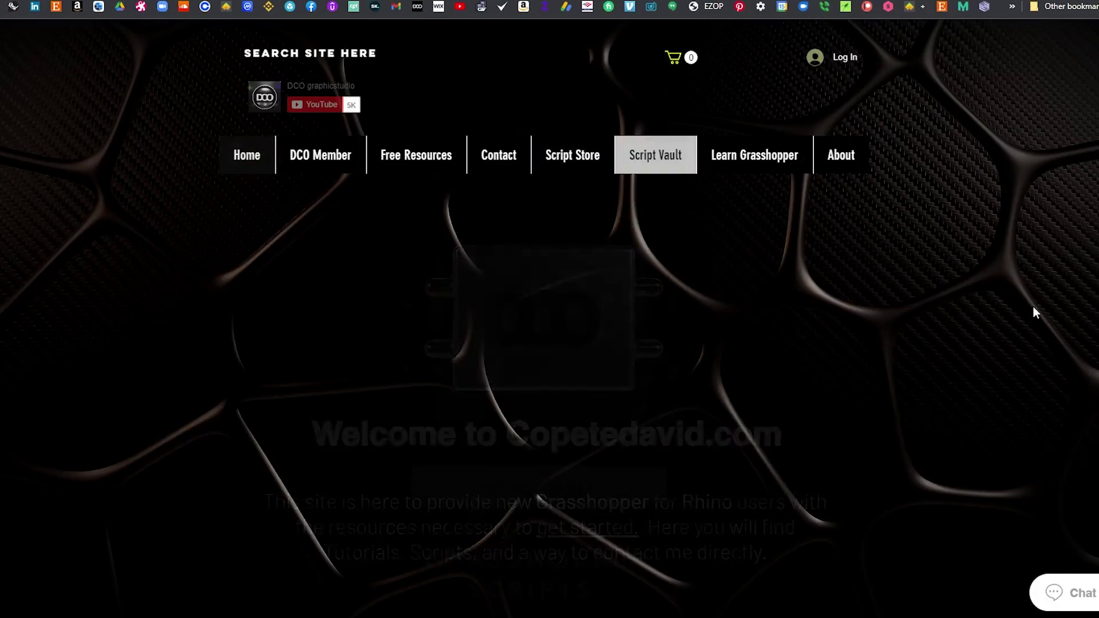
# Switch to the web browser, look over the Grasshopper resources site and sign up with a Google account
pyautogui.scroll(-3, 1035, 308)
pyautogui.scroll(-5, 1036, 328)
pyautogui.scroll(5, 1035, 327)
pyautogui.click(613, 361)
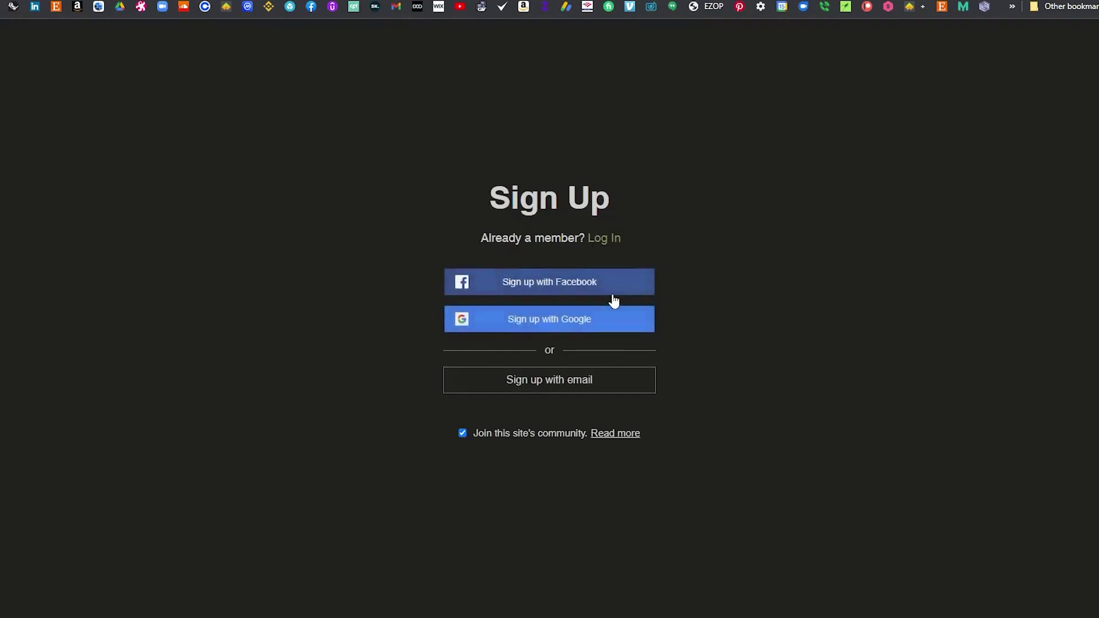
pyautogui.click(601, 322)
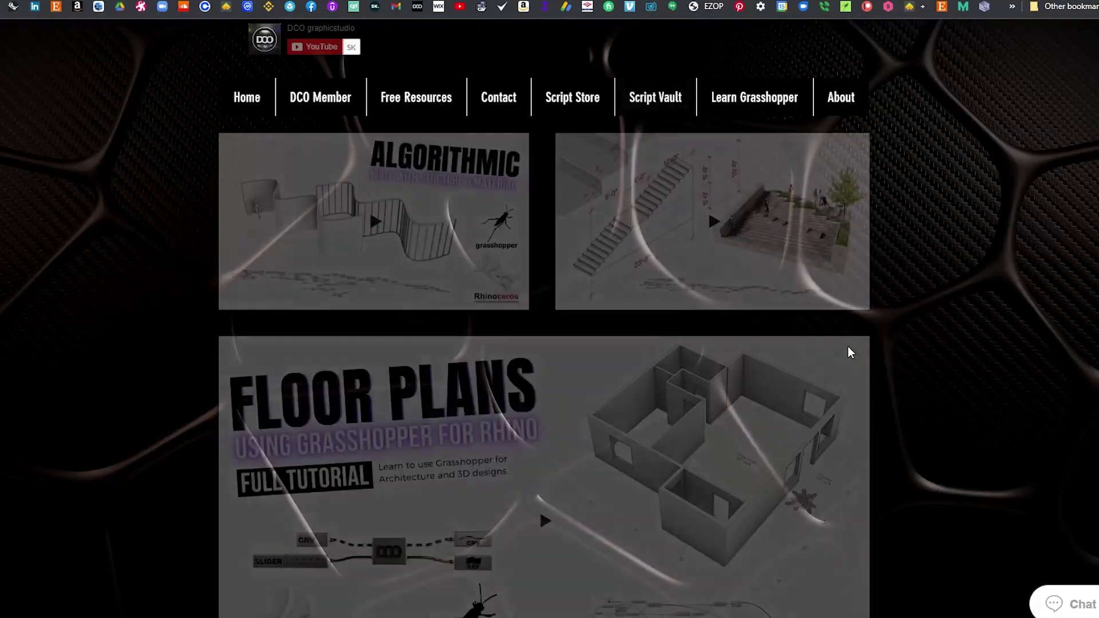
# Browse the site's tutorial video page and the Script Store listing
pyautogui.scroll(-5, 944, 359)
pyautogui.scroll(7, 943, 359)
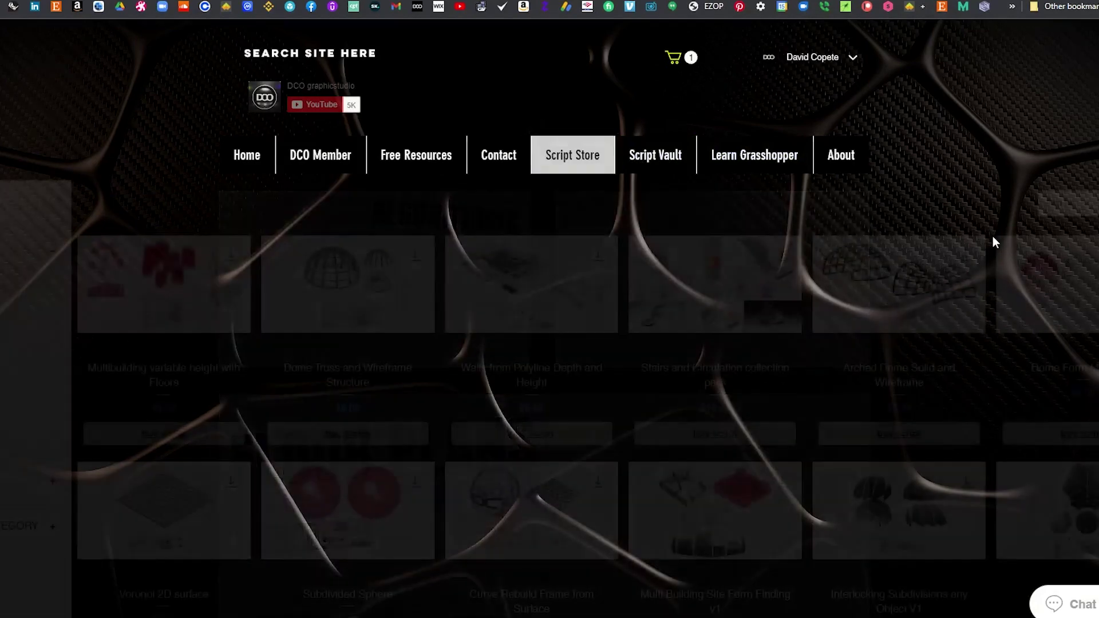
pyautogui.scroll(-6, 999, 251)
pyautogui.scroll(6, 999, 251)
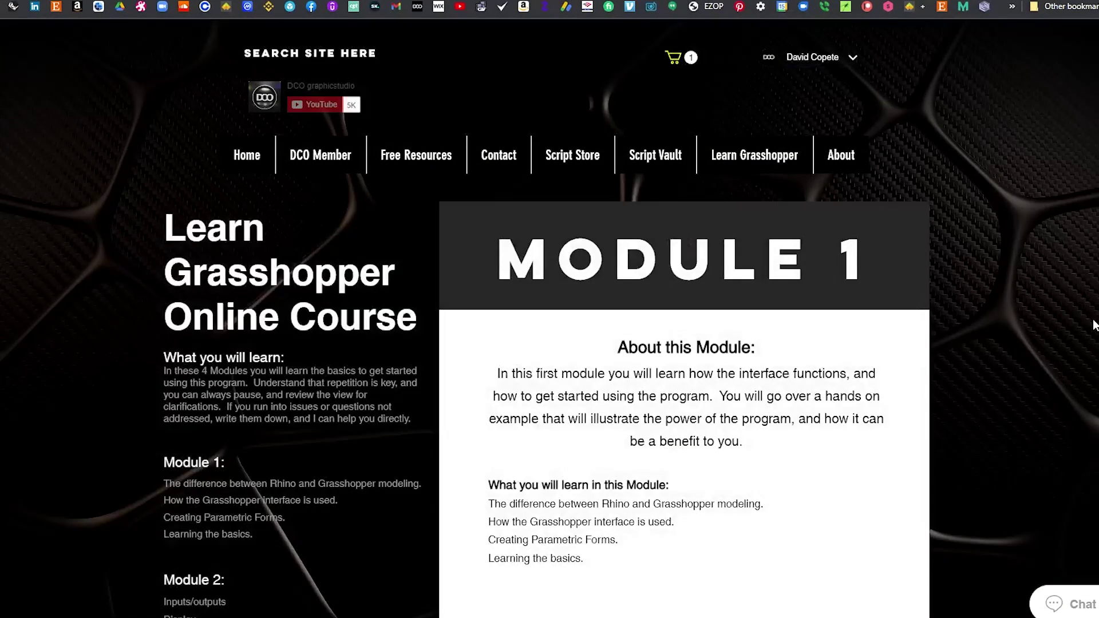
# Look through the modules of the Learn Grasshopper online course page
pyautogui.scroll(-4, 1094, 326)
pyautogui.scroll(-20, 1091, 321)
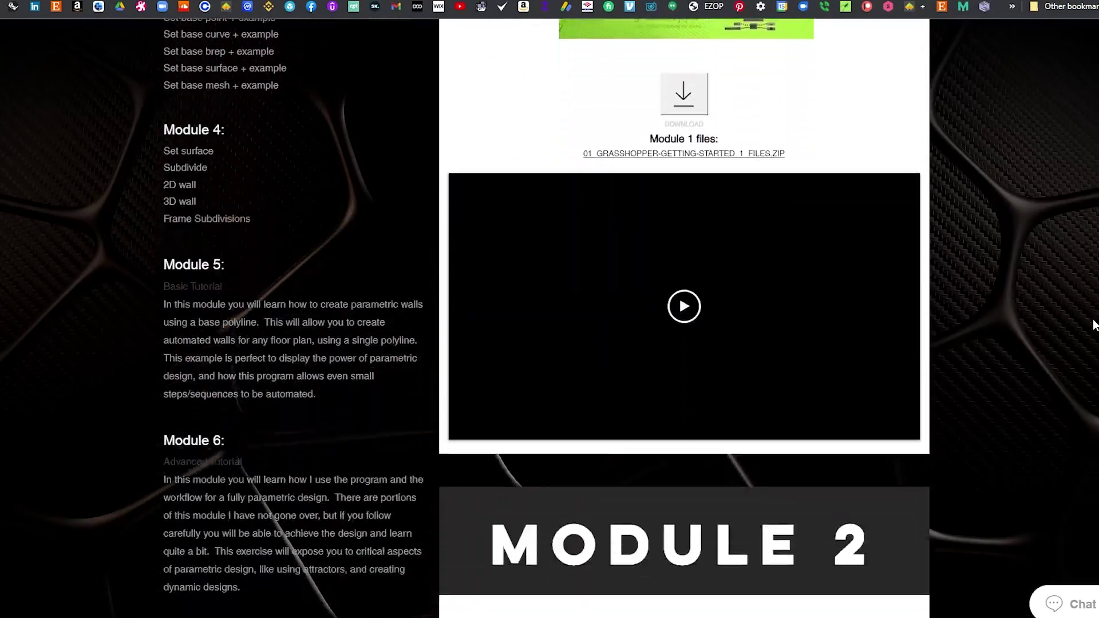
pyautogui.scroll(-13, 1076, 300)
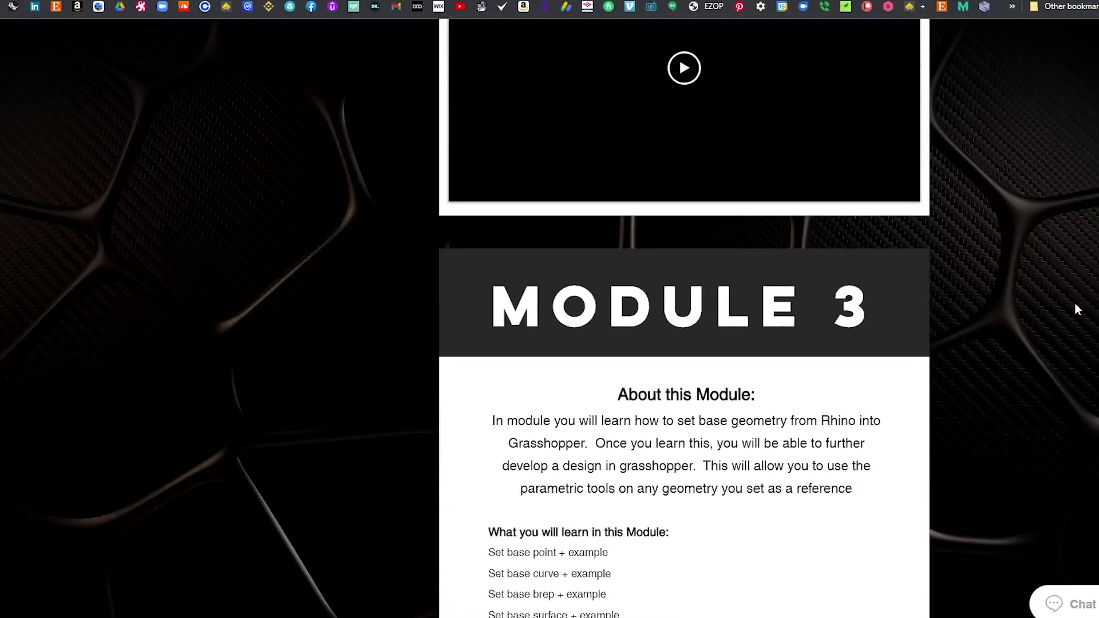
pyautogui.scroll(-20, 685, 320)
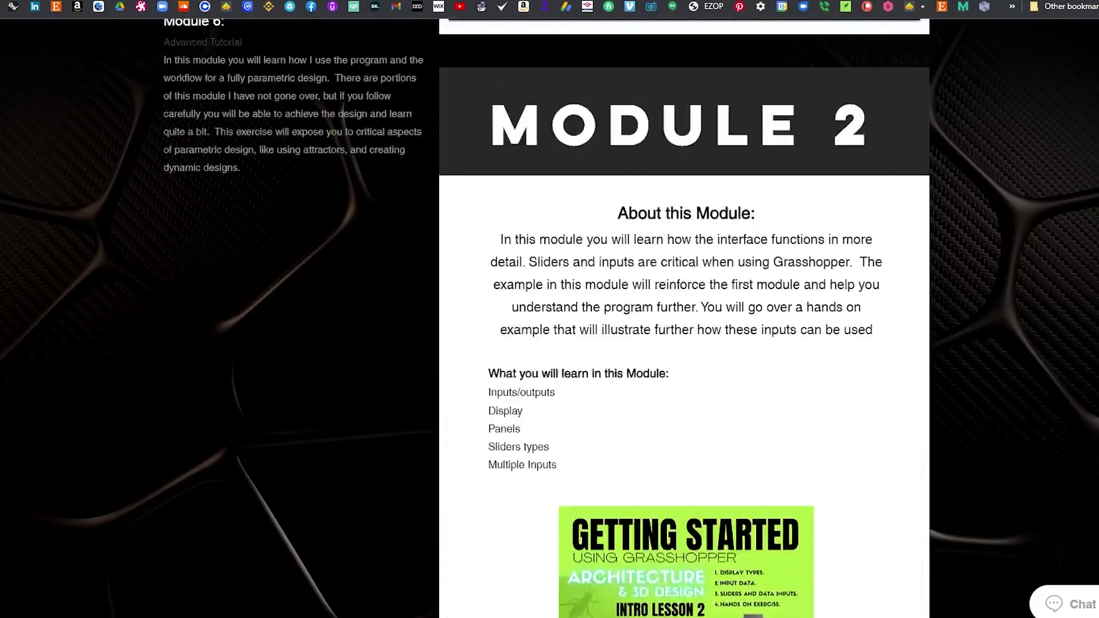
pyautogui.scroll(18, 685, 320)
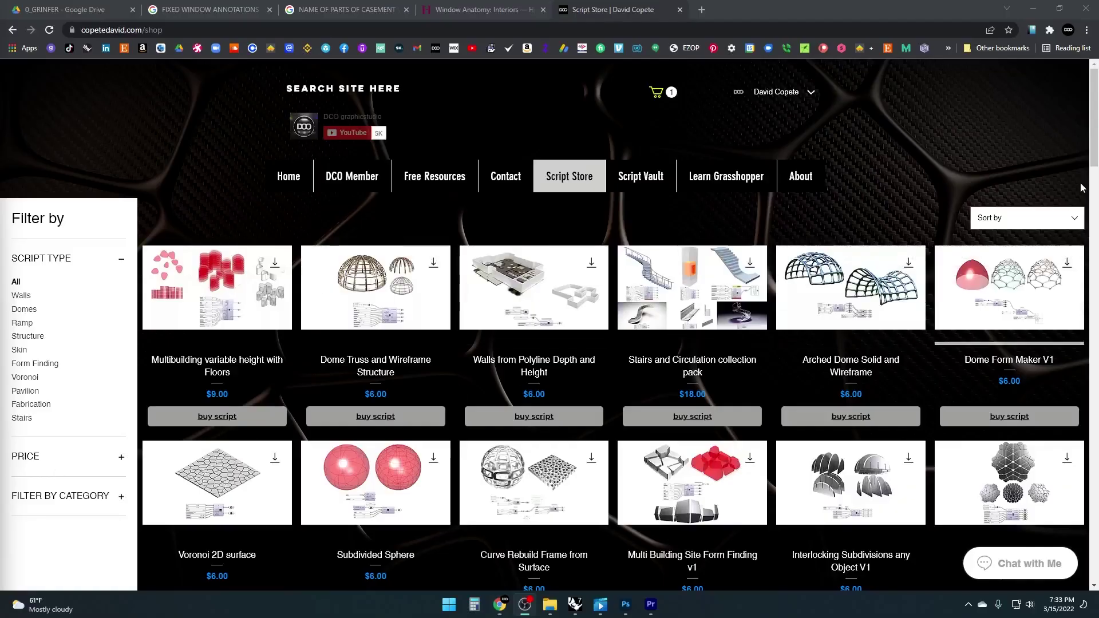
# Filter the Script Store by the Stairs script type
pyautogui.moveTo(1095, 101); pyautogui.dragTo(1098, 135)
pyautogui.scroll(3, 594, 167)
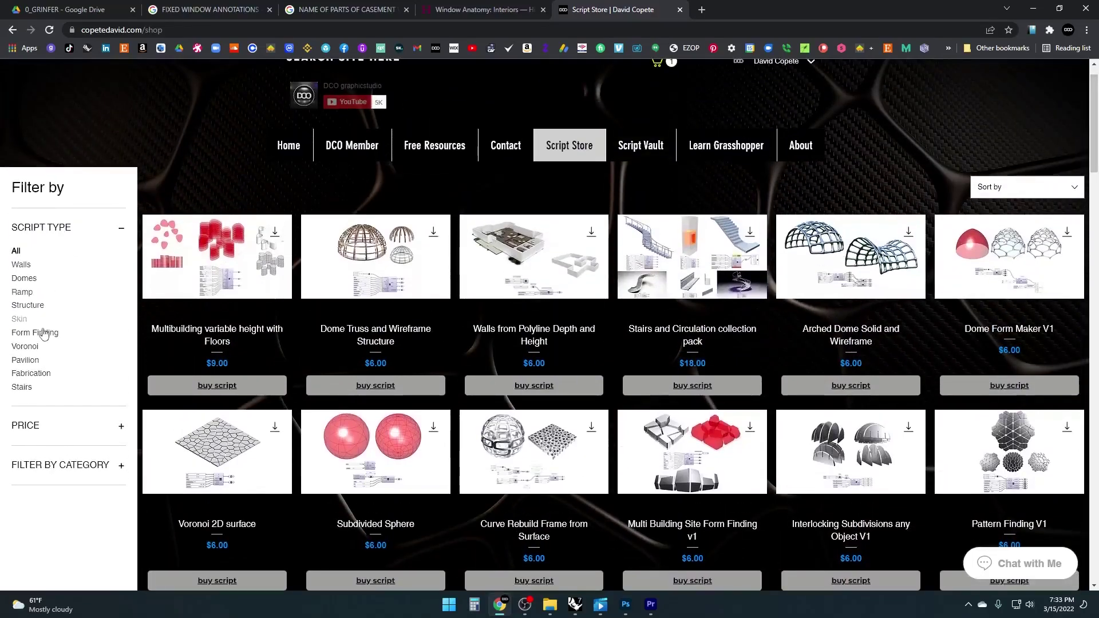
pyautogui.click(23, 387)
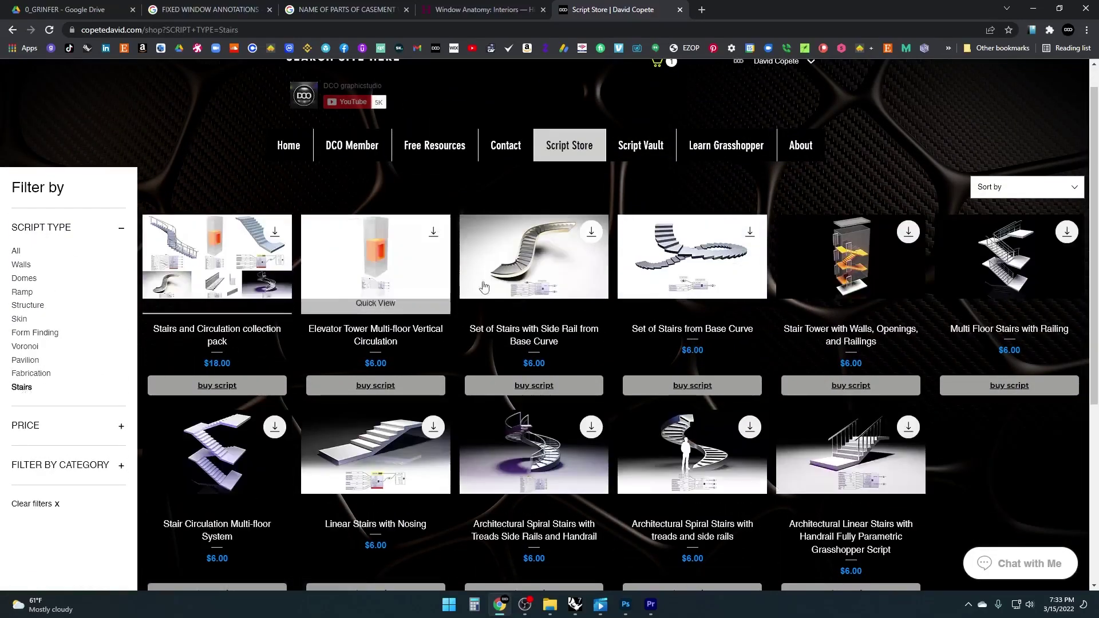
# Open the Set of Stairs with Side Rail from Base Curve product and view its second image
pyautogui.click(549, 274)
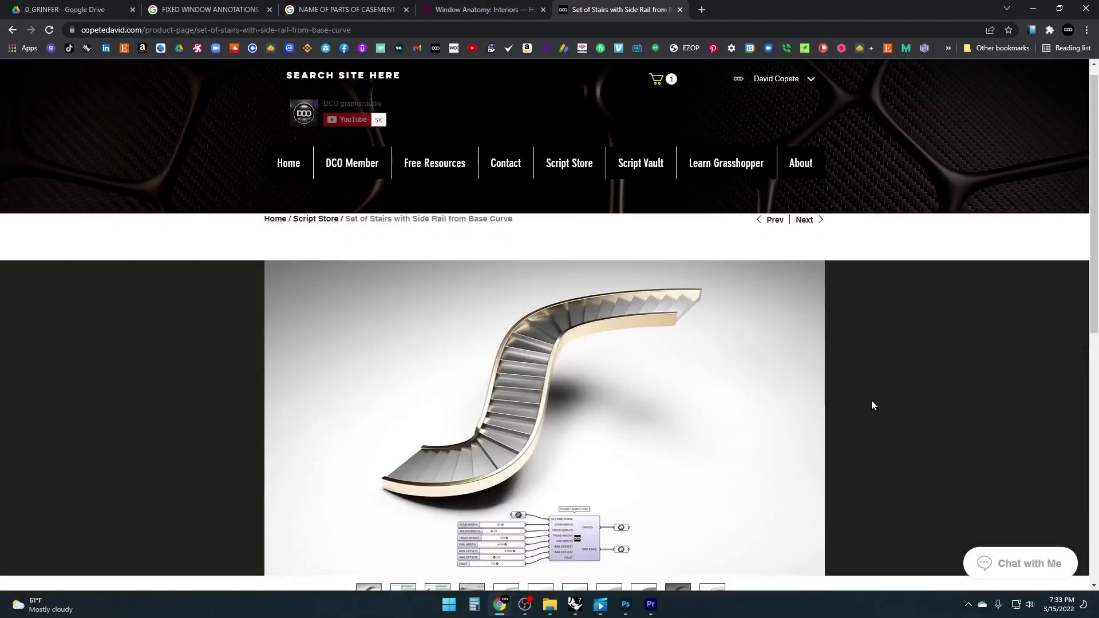
pyautogui.scroll(-4, 872, 400)
pyautogui.click(403, 383)
pyautogui.scroll(1, 926, 297)
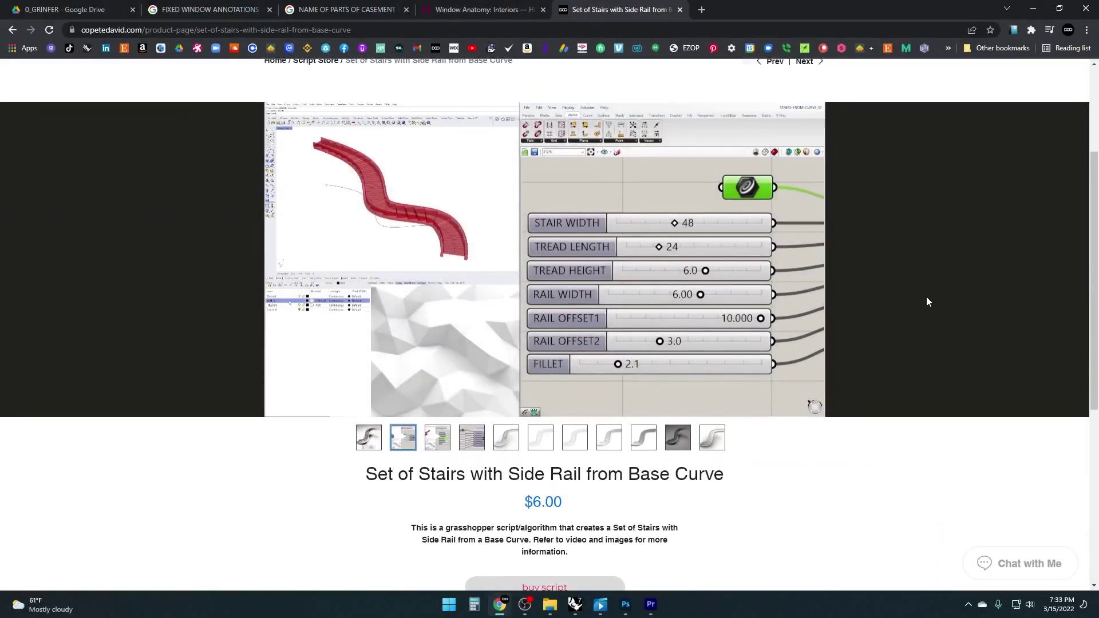